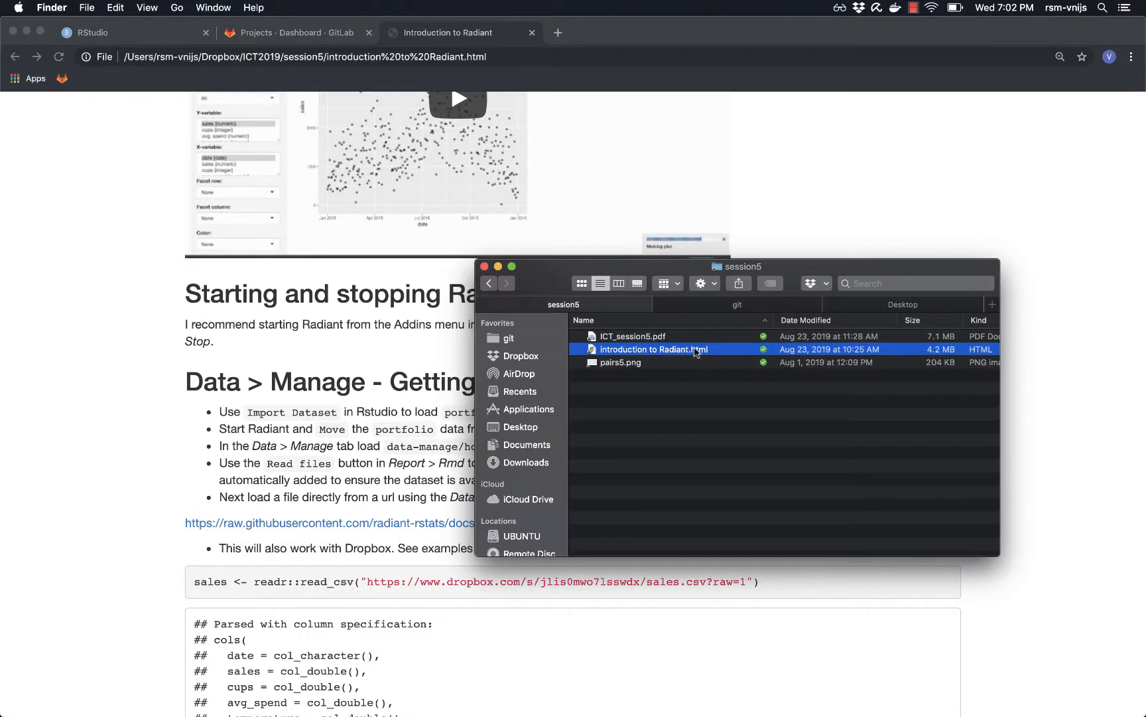
- Open the Maintainer copy of the rsm-ict-radiant project on GitLab and copy its SSH clone link
left_click(398, 325)
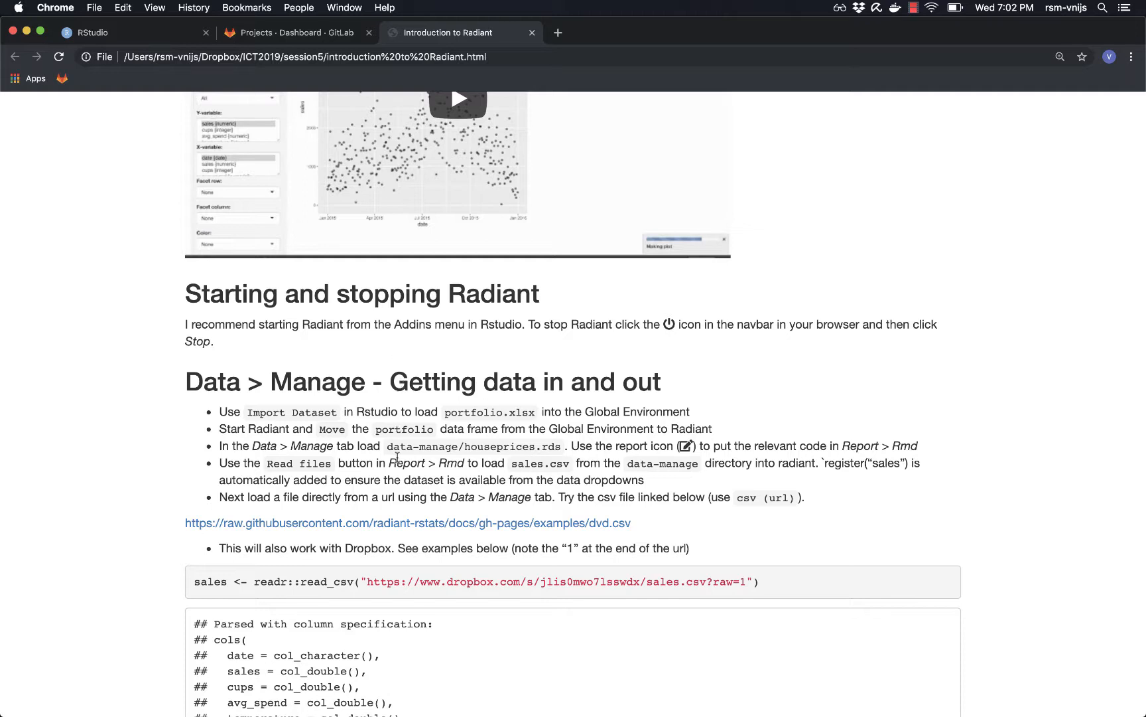
scroll(398, 424, "down", 2)
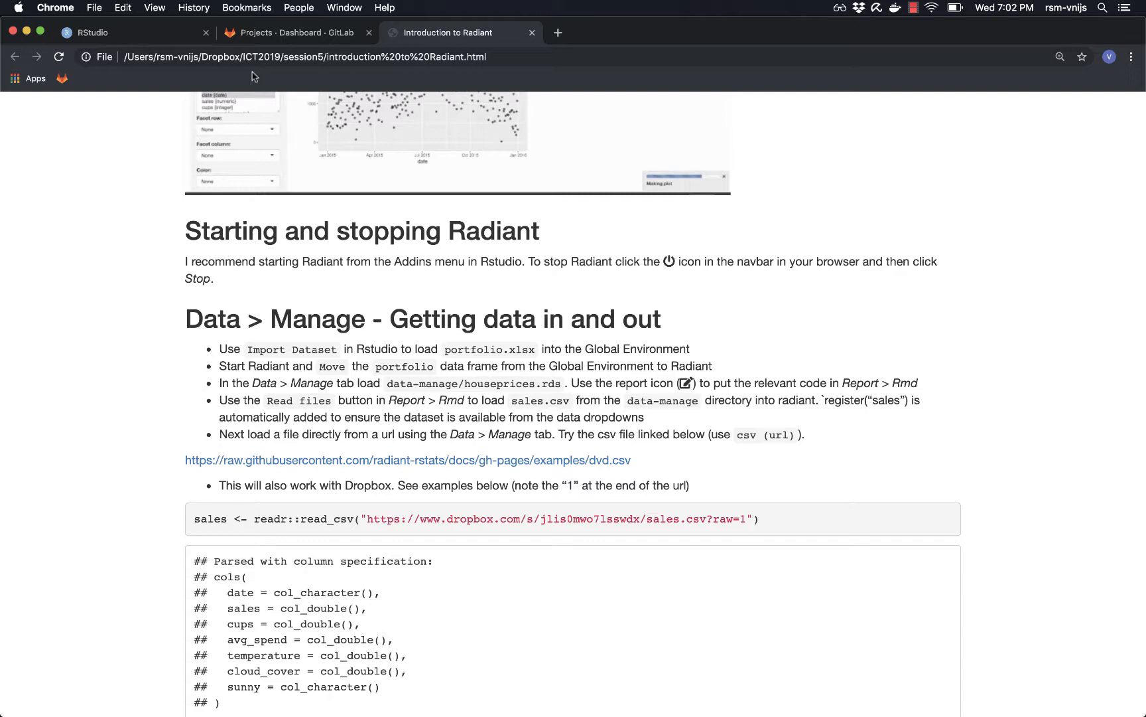
left_click(280, 33)
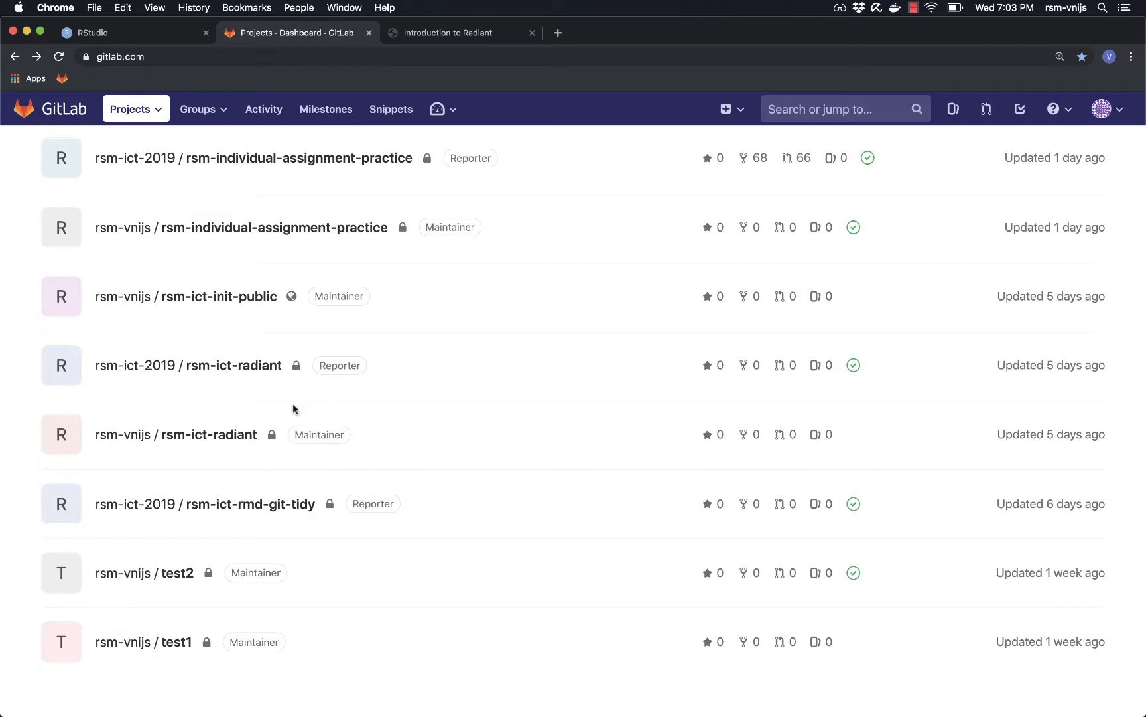
left_click(222, 442)
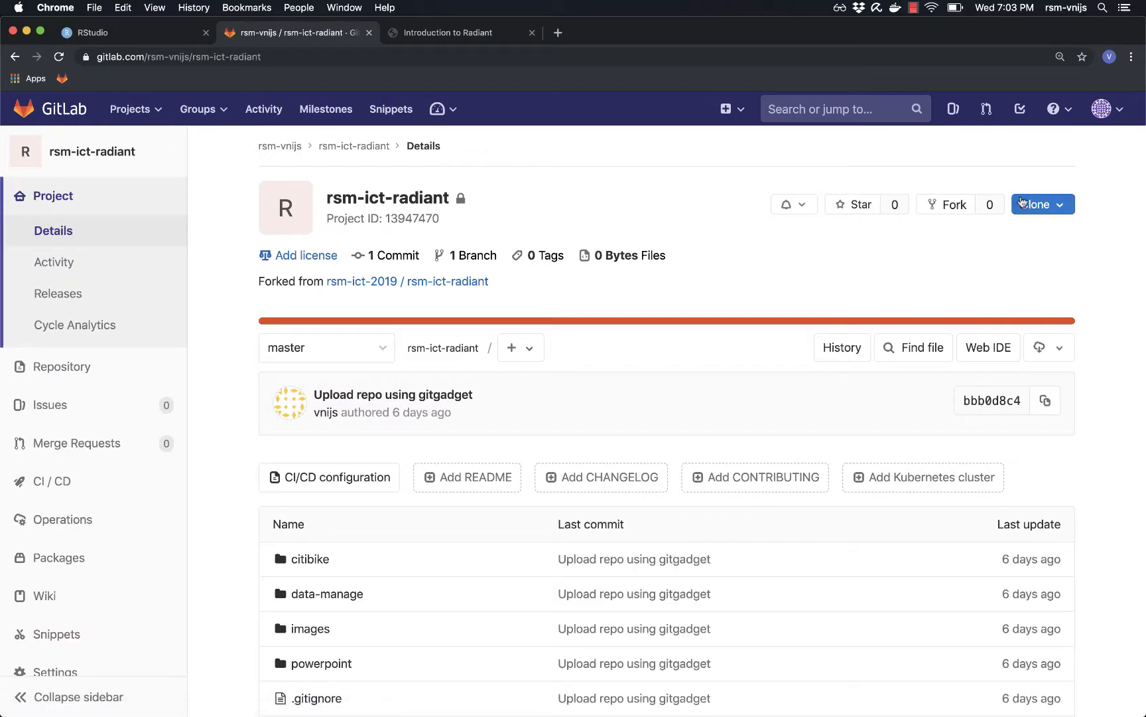
left_click(1059, 207)
left_click(1039, 271)
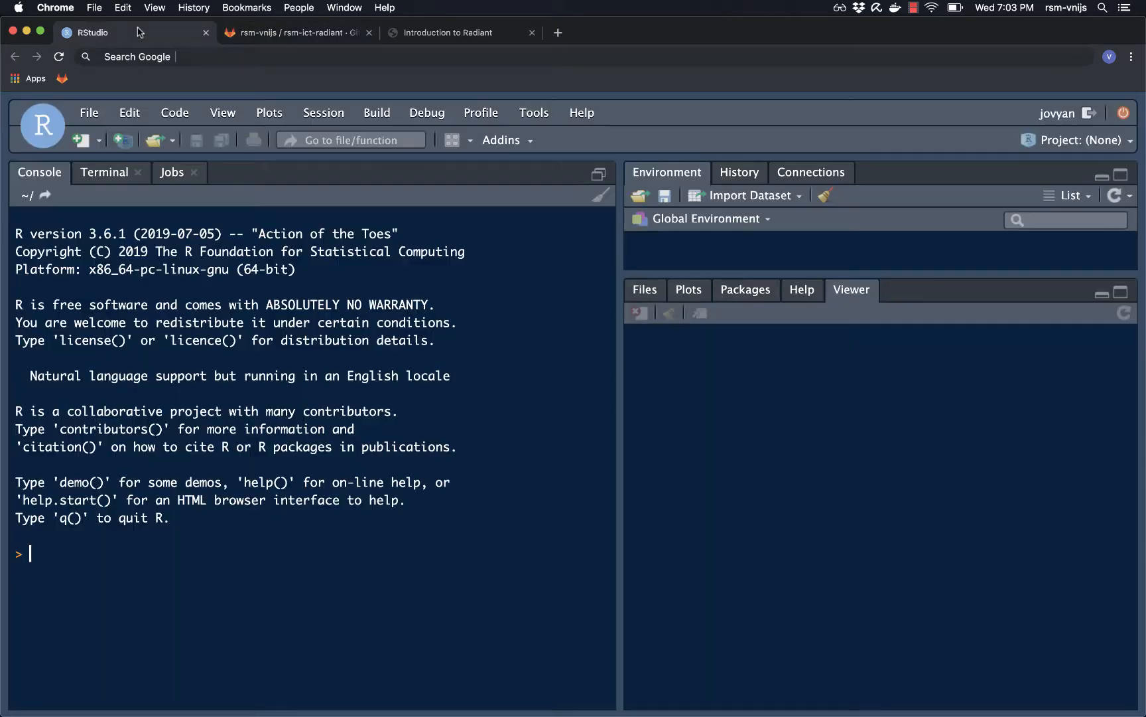
- Switch to RStudio, launch the Git Gadget addin and open its page for cloning a repo
left_click(141, 32)
left_click(495, 141)
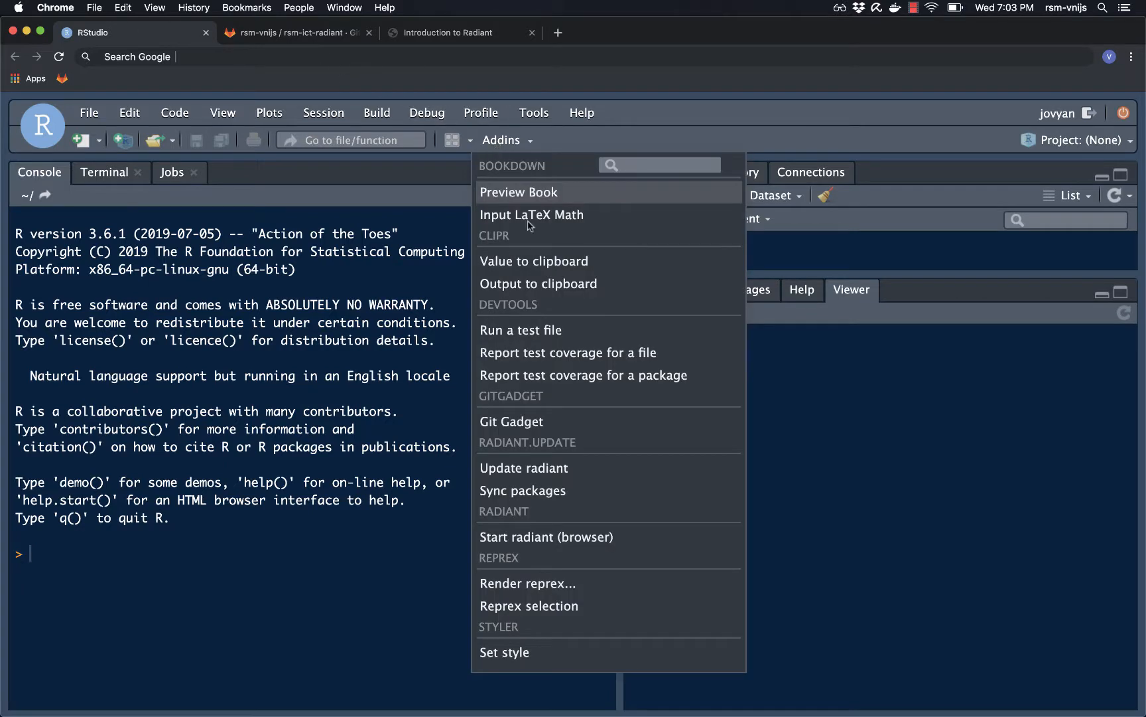
left_click(532, 423)
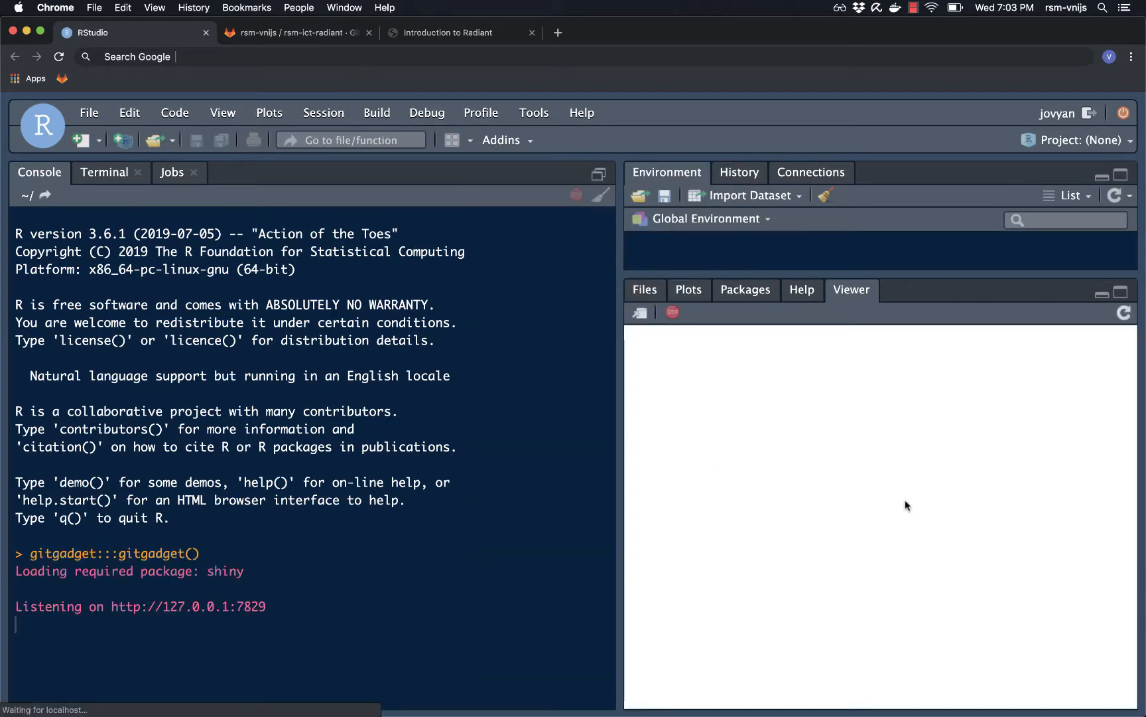
left_click(839, 690)
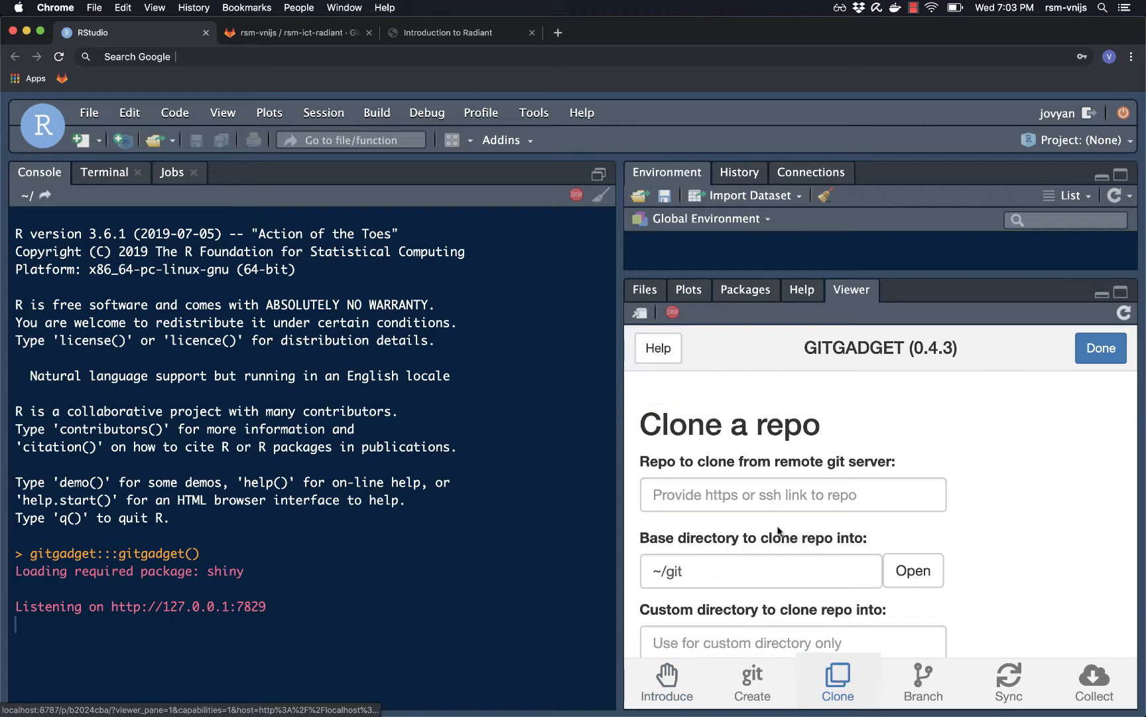
- Clone the repo from the copied SSH link, confirm switching to its project, and decline the browser's password update
left_click(737, 492)
key("super+v")
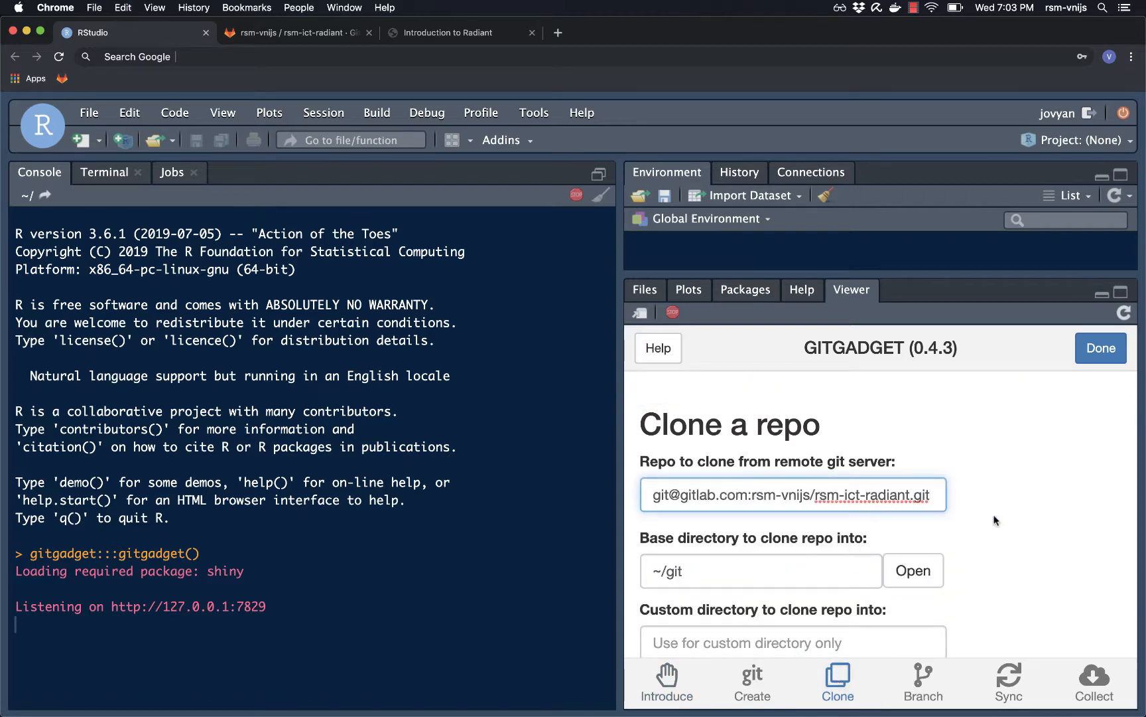
scroll(995, 521, "down", 5)
left_click(690, 598)
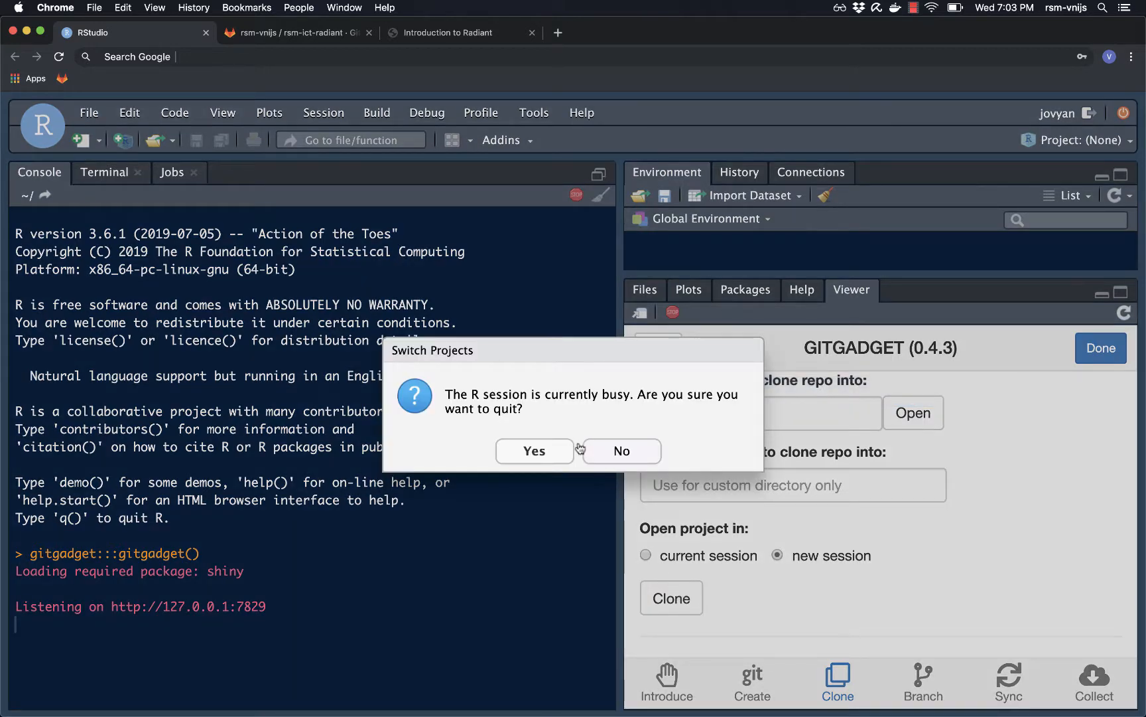
left_click(534, 449)
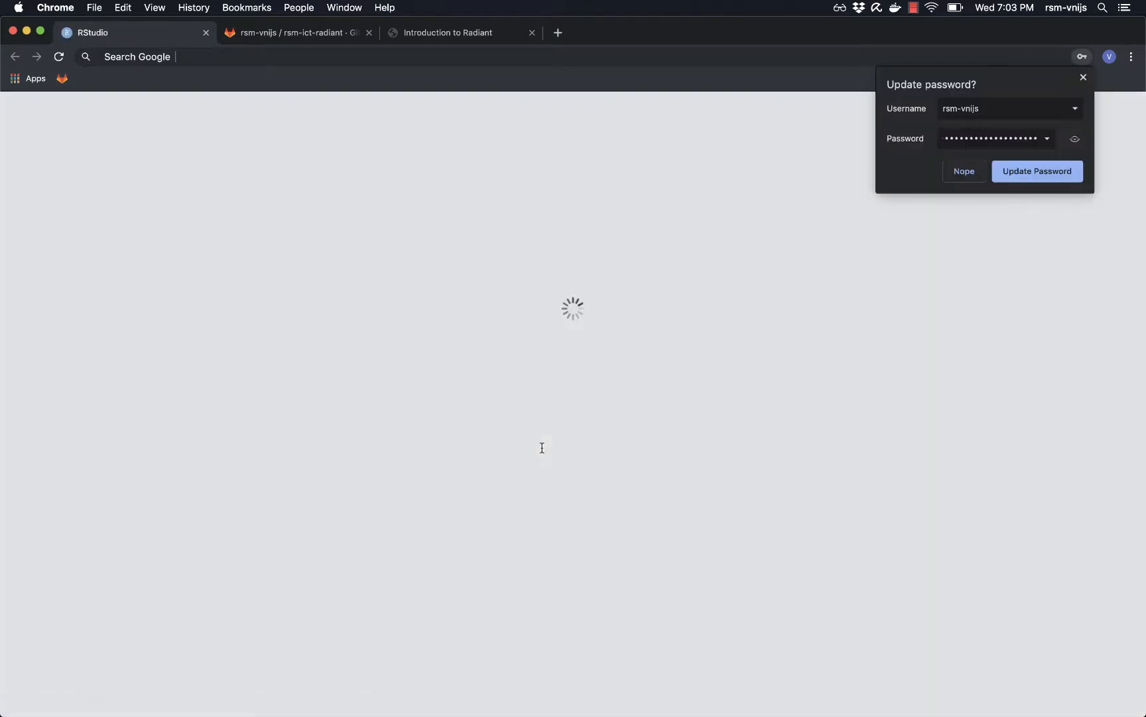
left_click(966, 171)
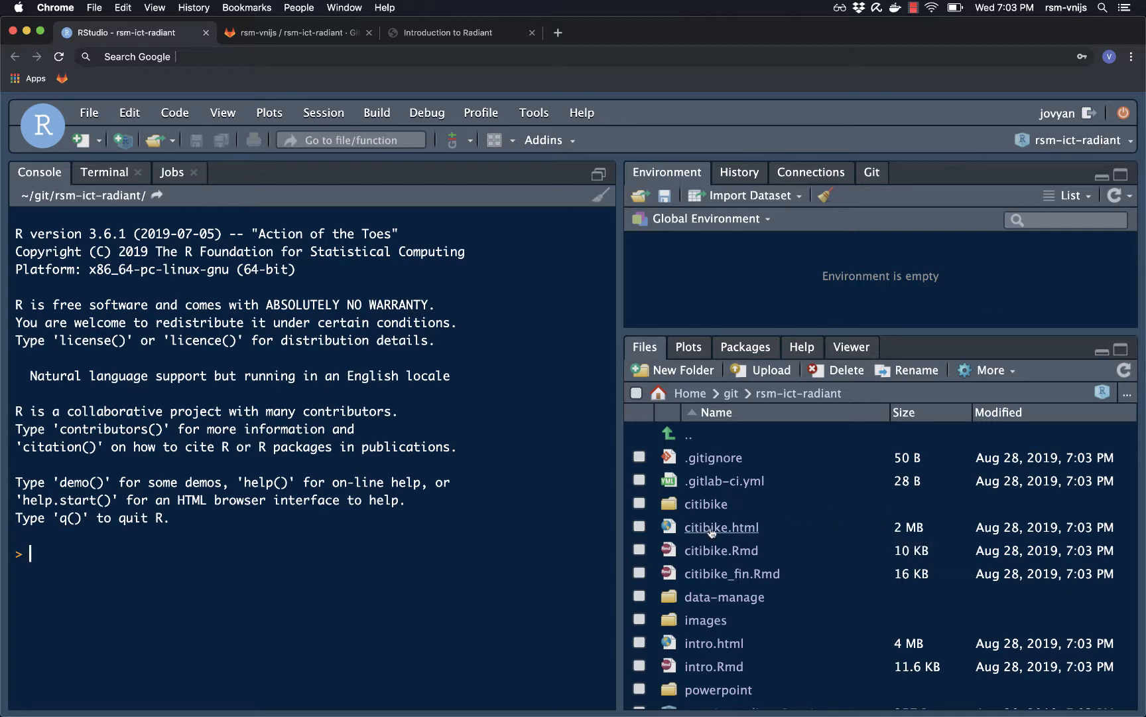
- Open intro.Rmd from the rsm-ict-radiant project folder in the editor
scroll(723, 584, "down", 1)
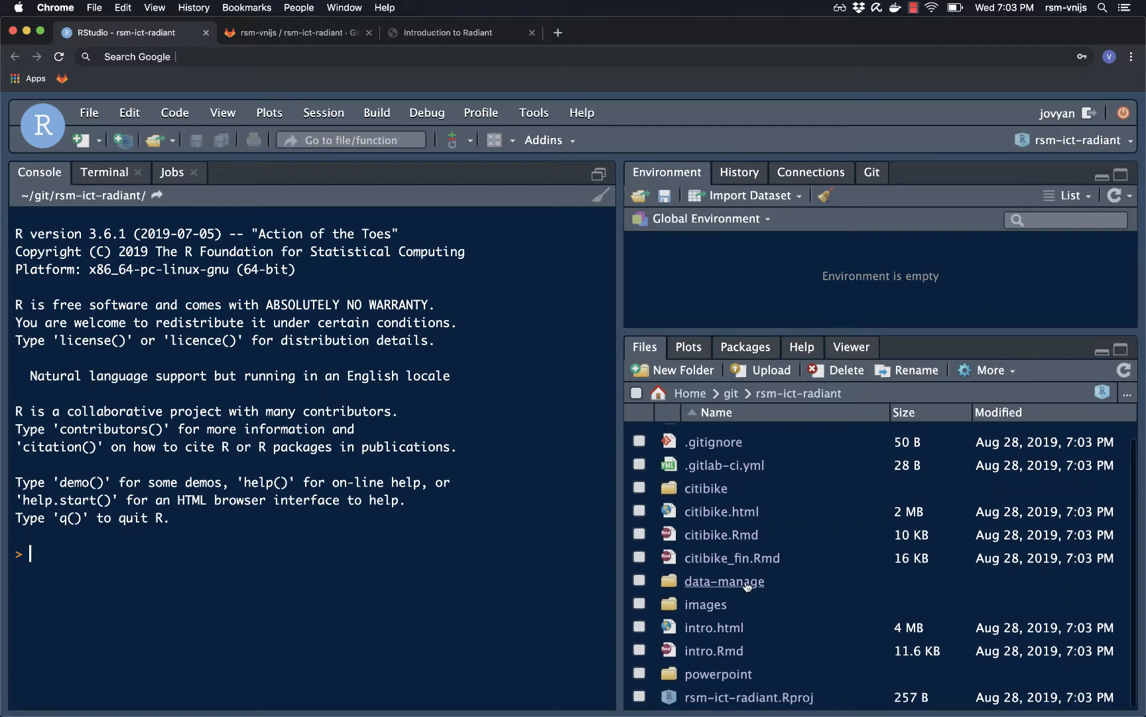
left_click(711, 652)
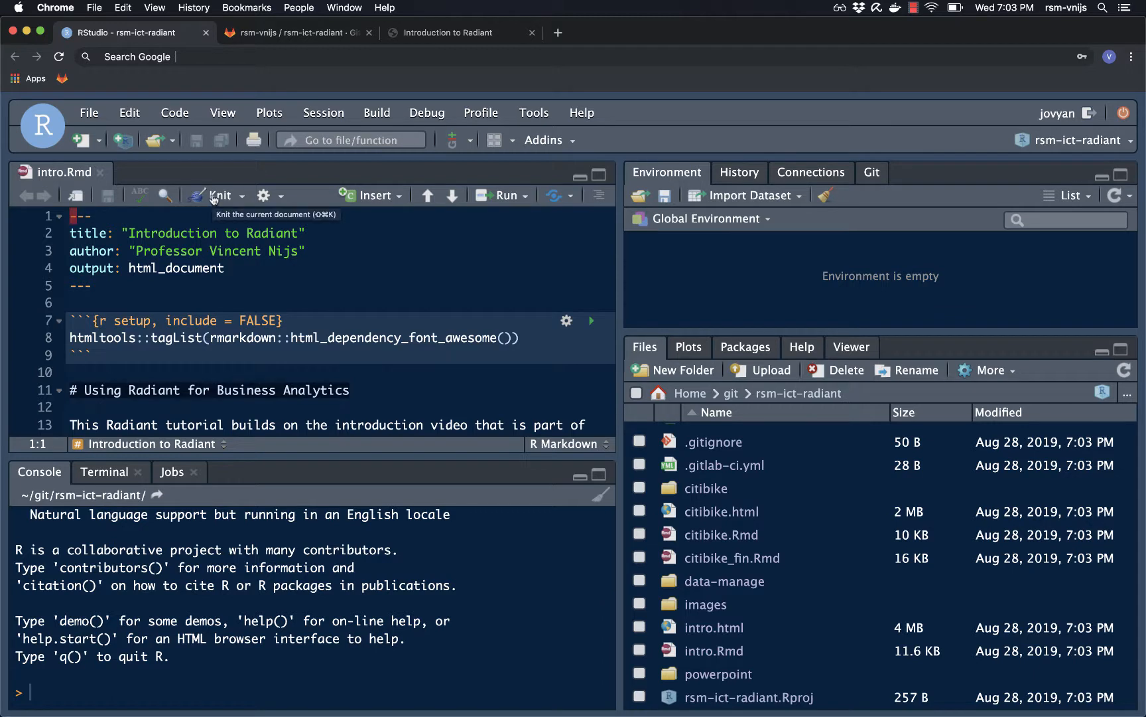
left_click(430, 306)
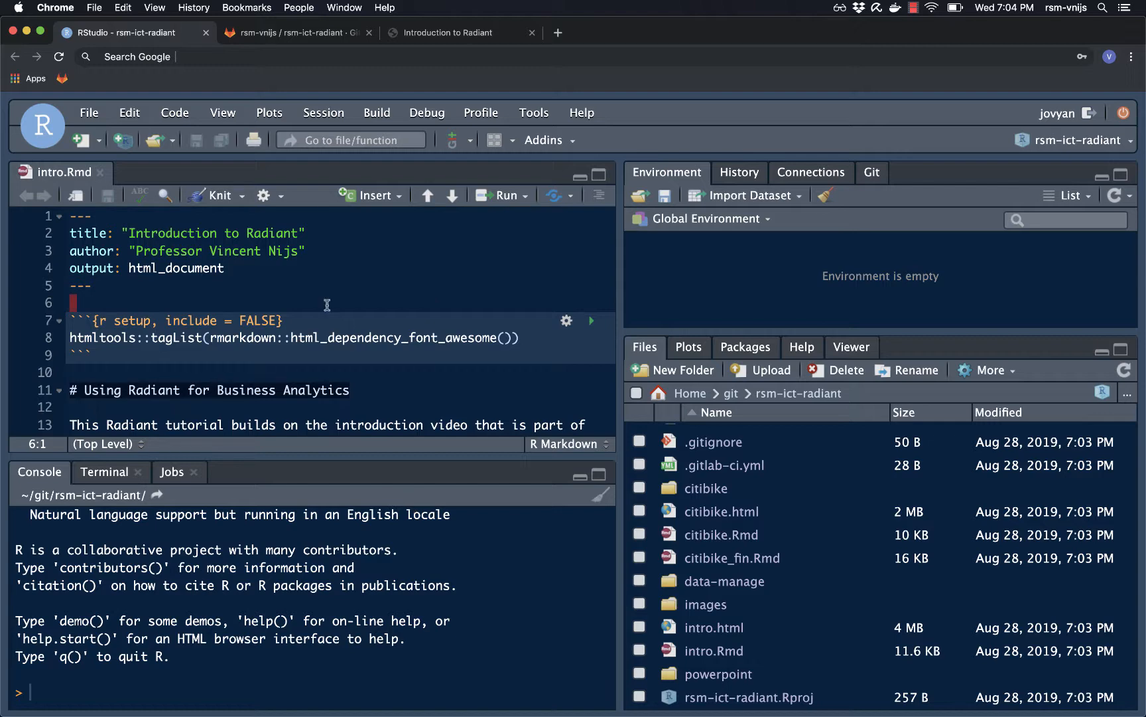
- Start Radiant in the browser with the RStudio addin, and stop it from within Radiant
left_click(435, 31)
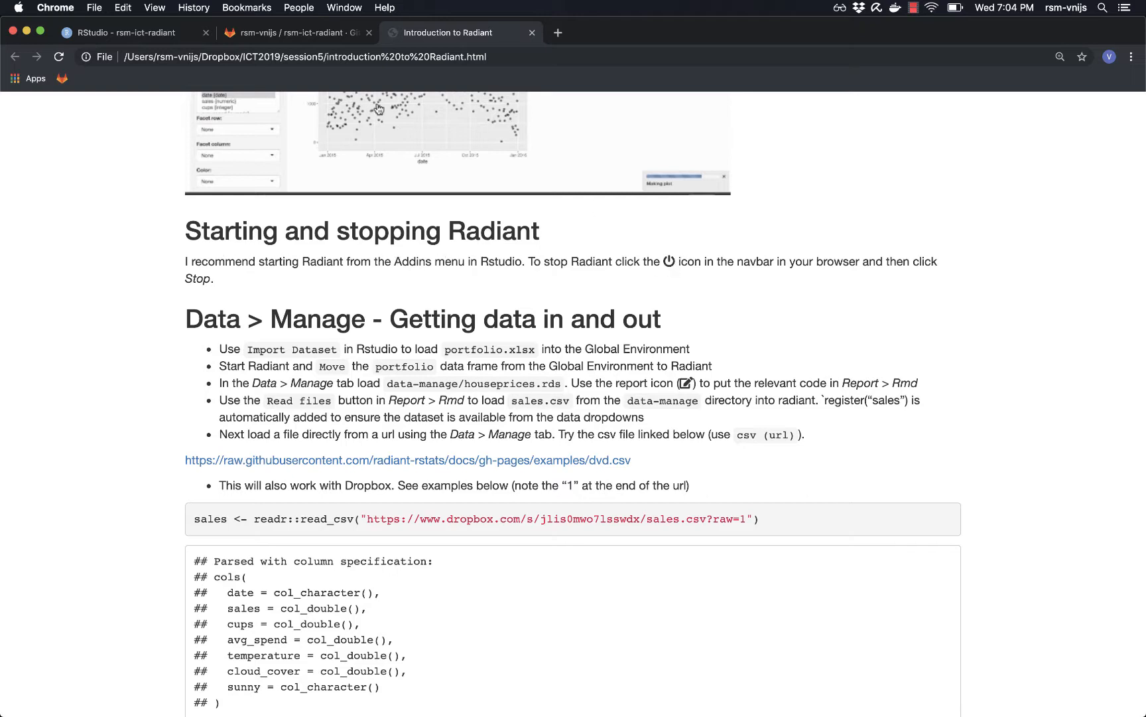
left_click(151, 29)
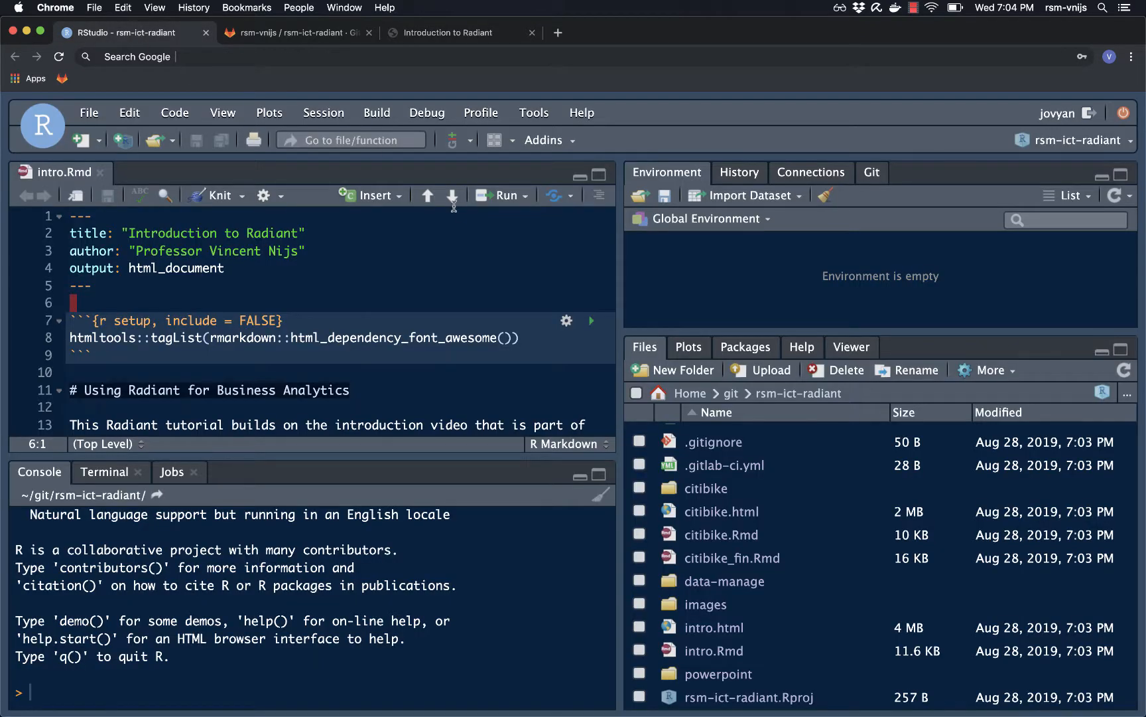
left_click(546, 140)
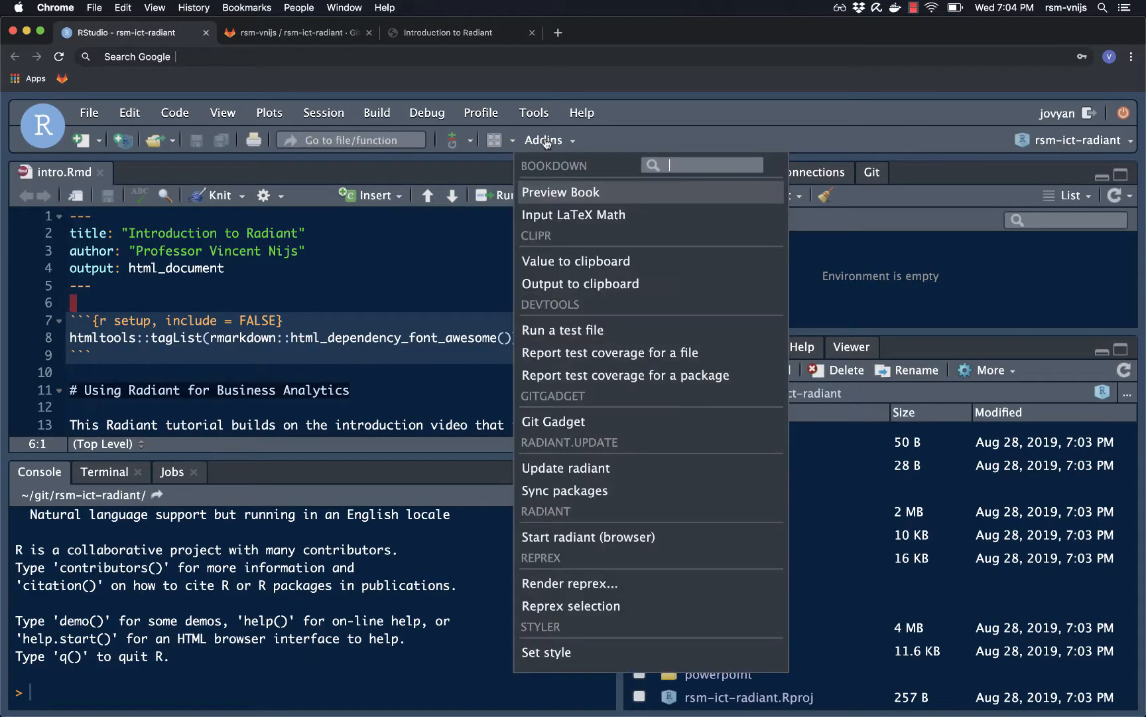
left_click(578, 538)
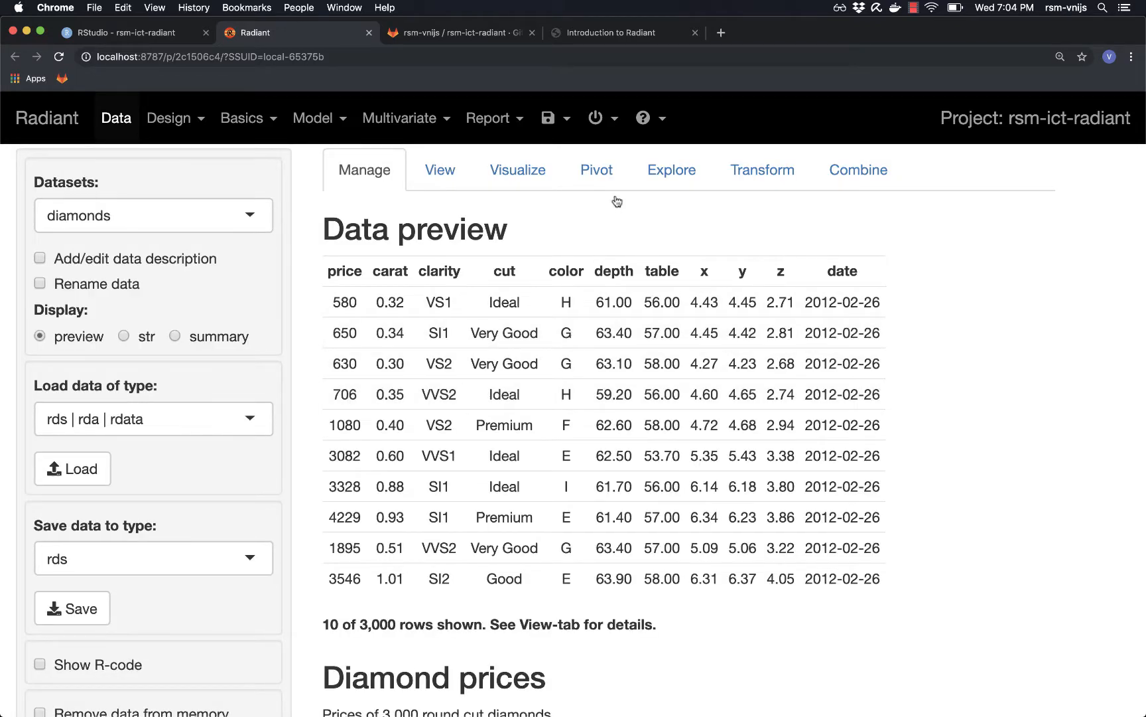
left_click(599, 120)
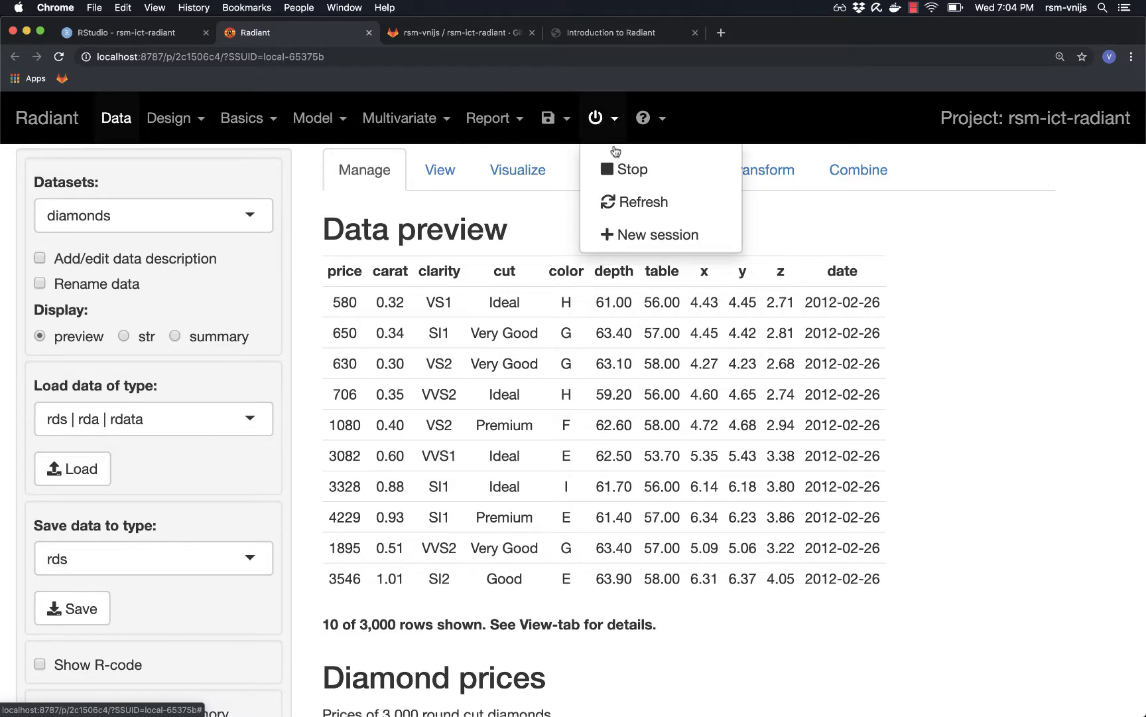
left_click(628, 167)
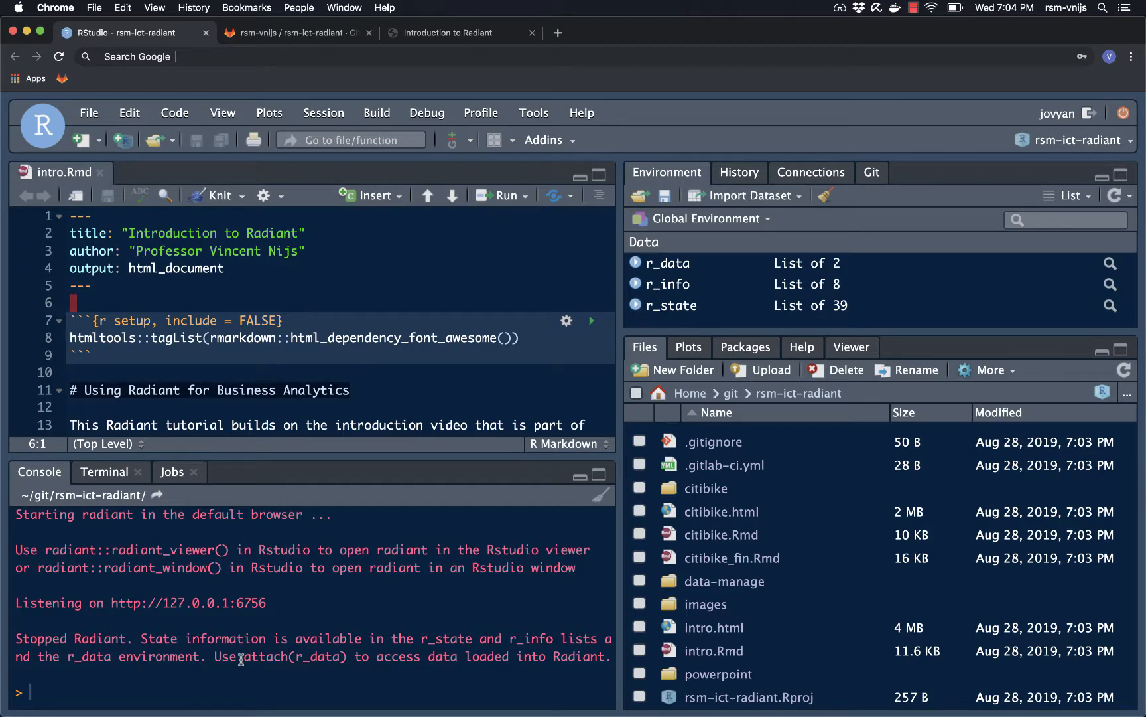
- Examine the console output for the command that the Radiant addin ran, comparing it with the addin's entry
scroll(246, 657, "up", 5)
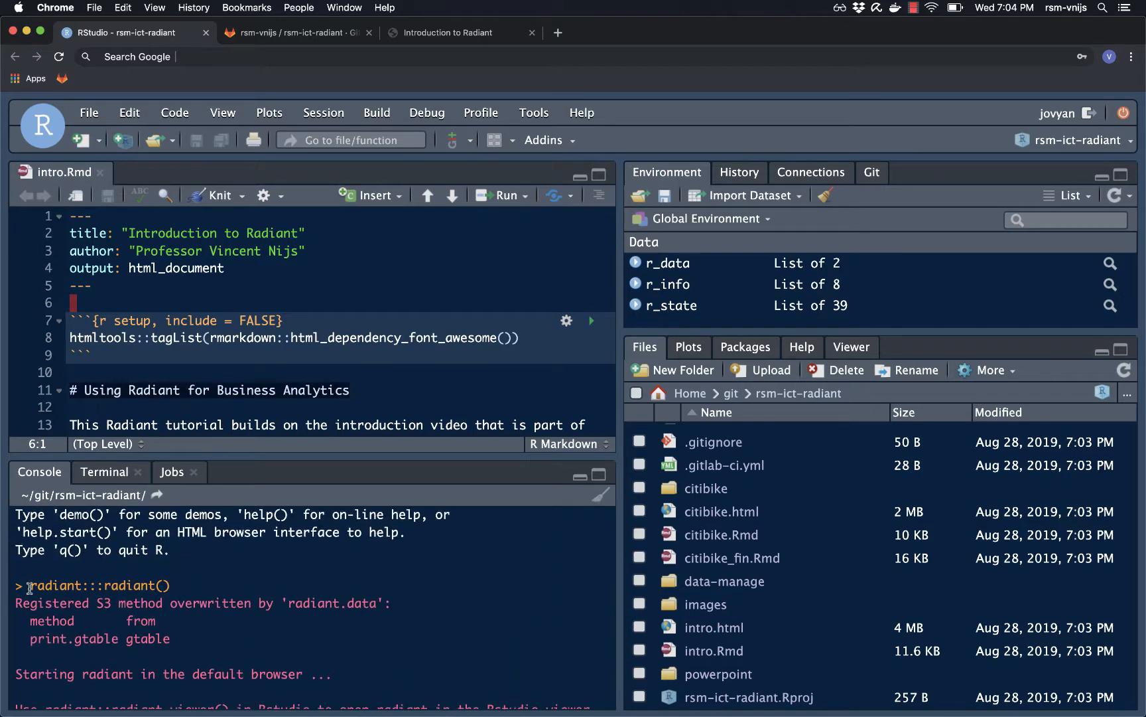
left_click(549, 141)
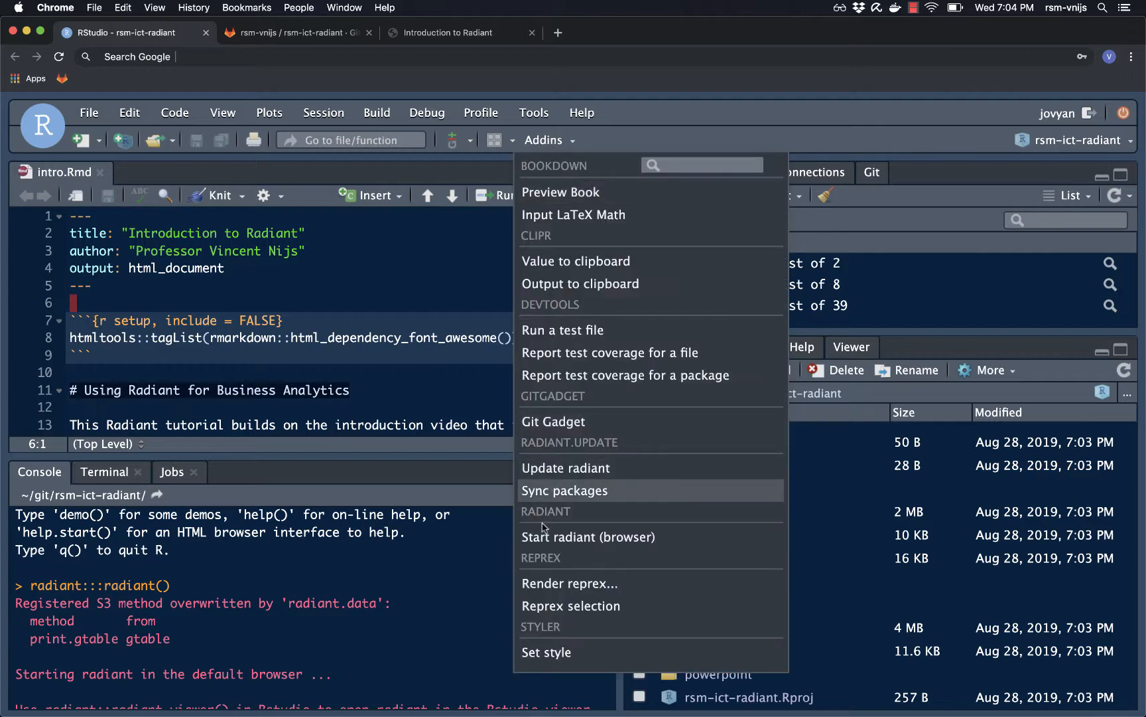
left_click(381, 576)
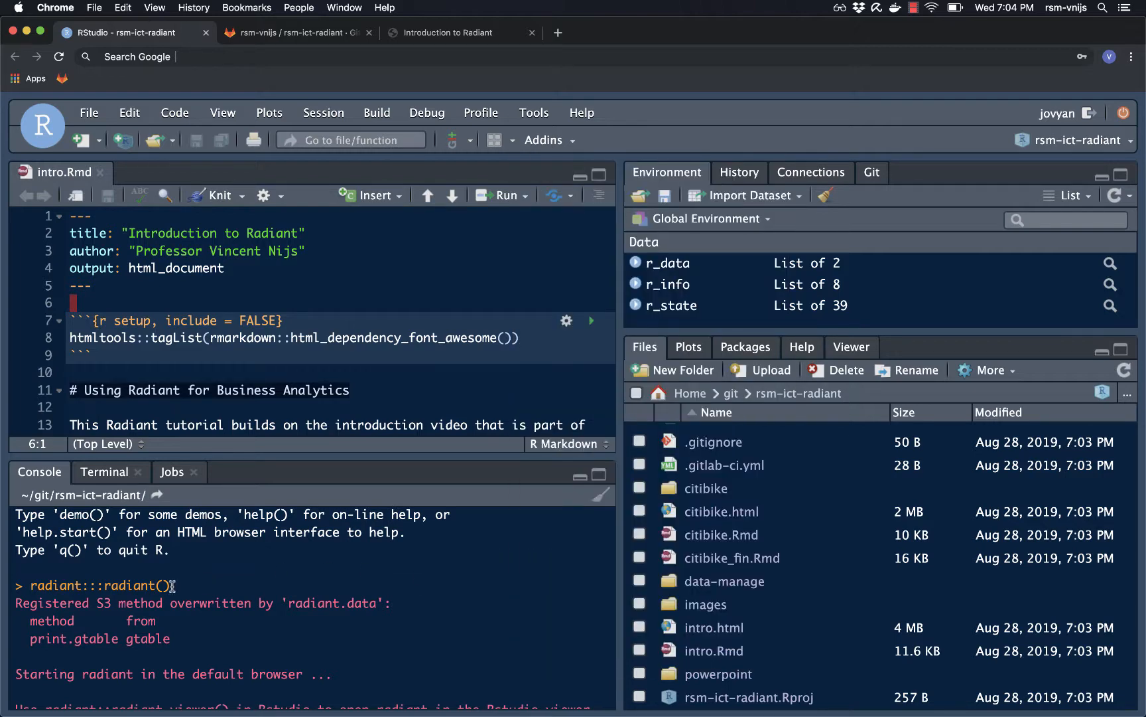
left_click_drag(171, 585, 33, 586)
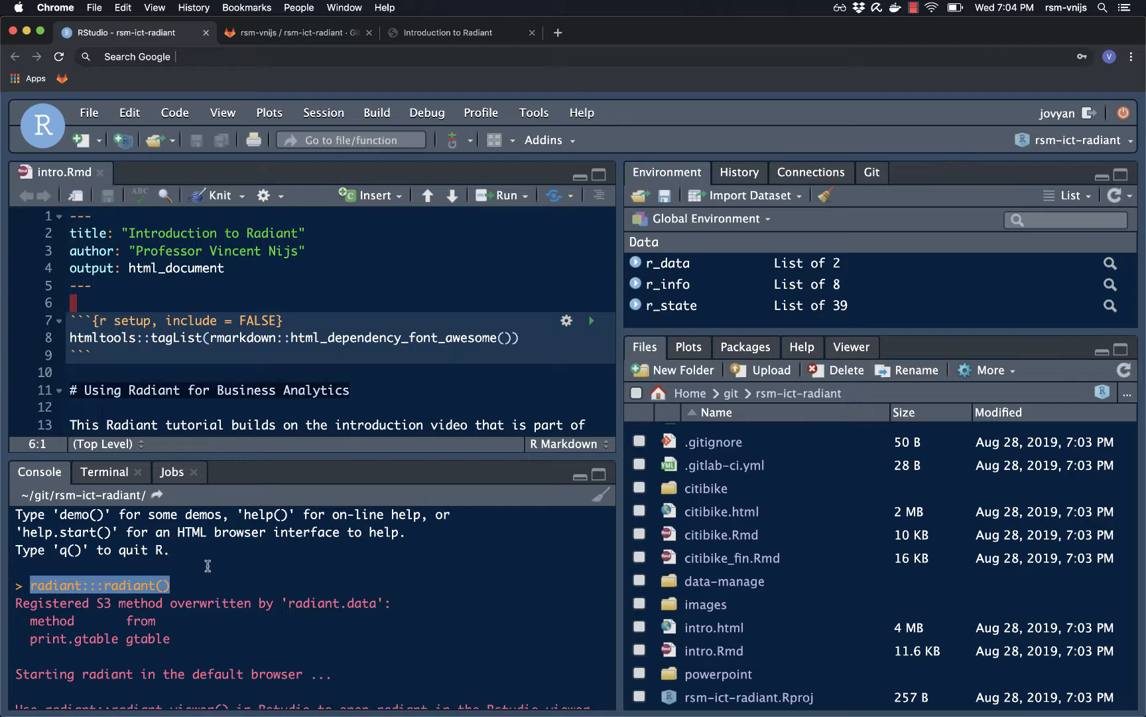
key("Escape")
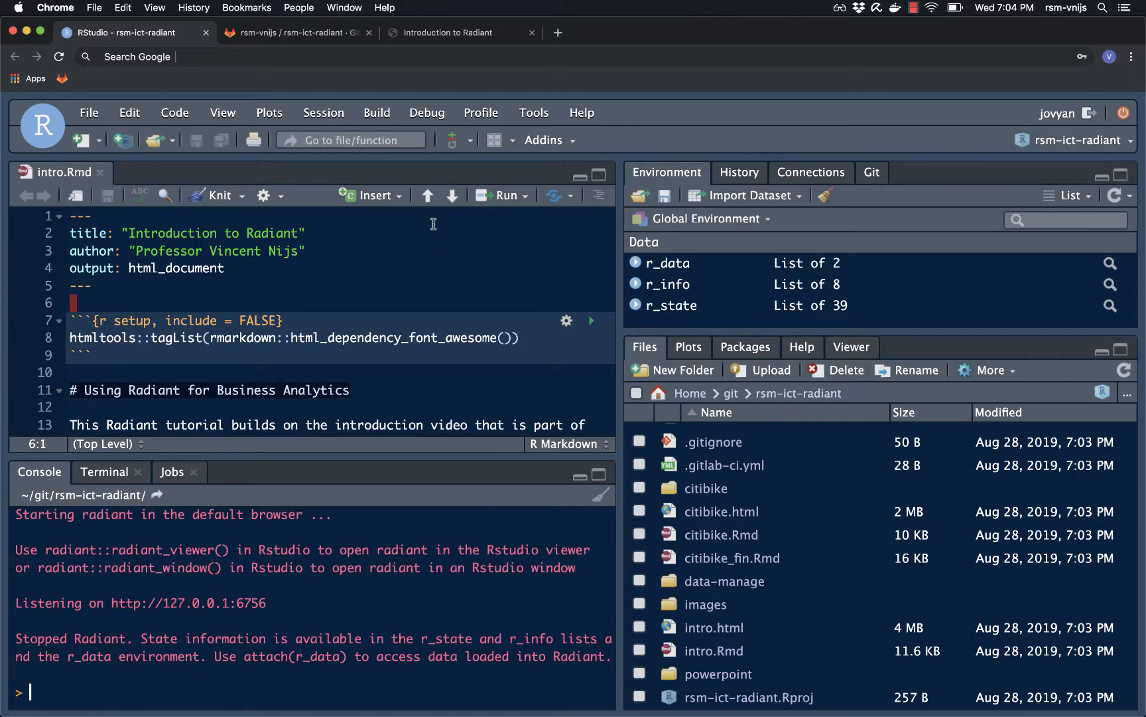
- Launch Radiant in the browser once more and stop the session again
left_click(542, 140)
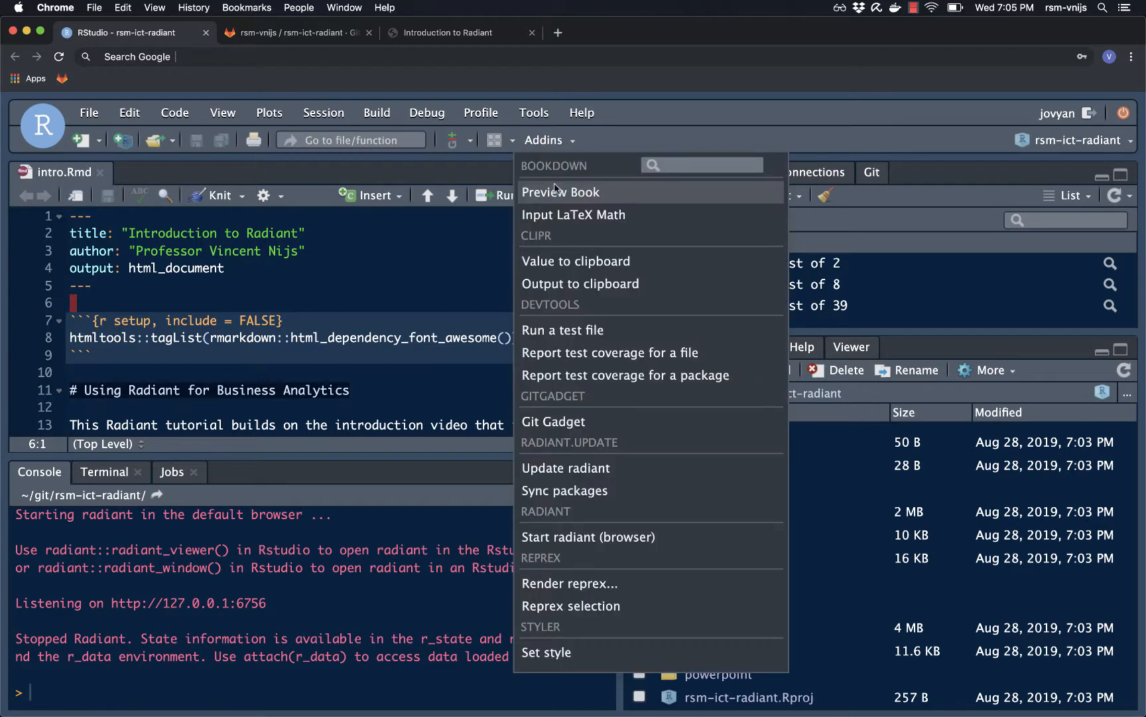
left_click(553, 535)
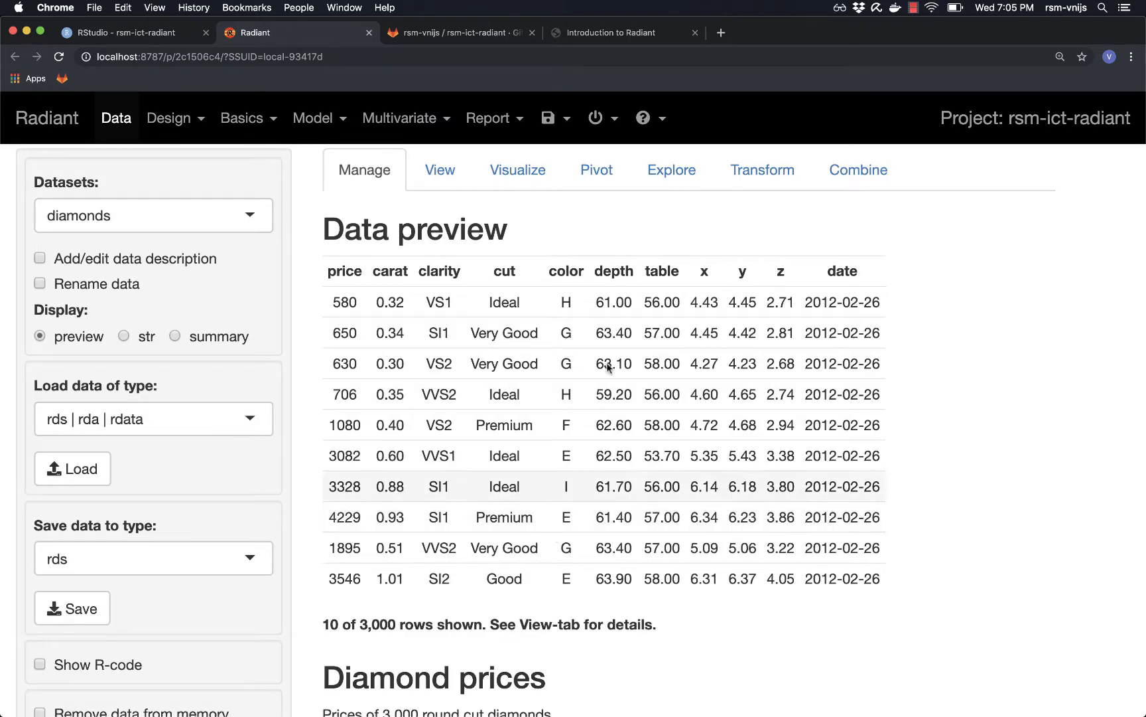
left_click(597, 117)
left_click(627, 169)
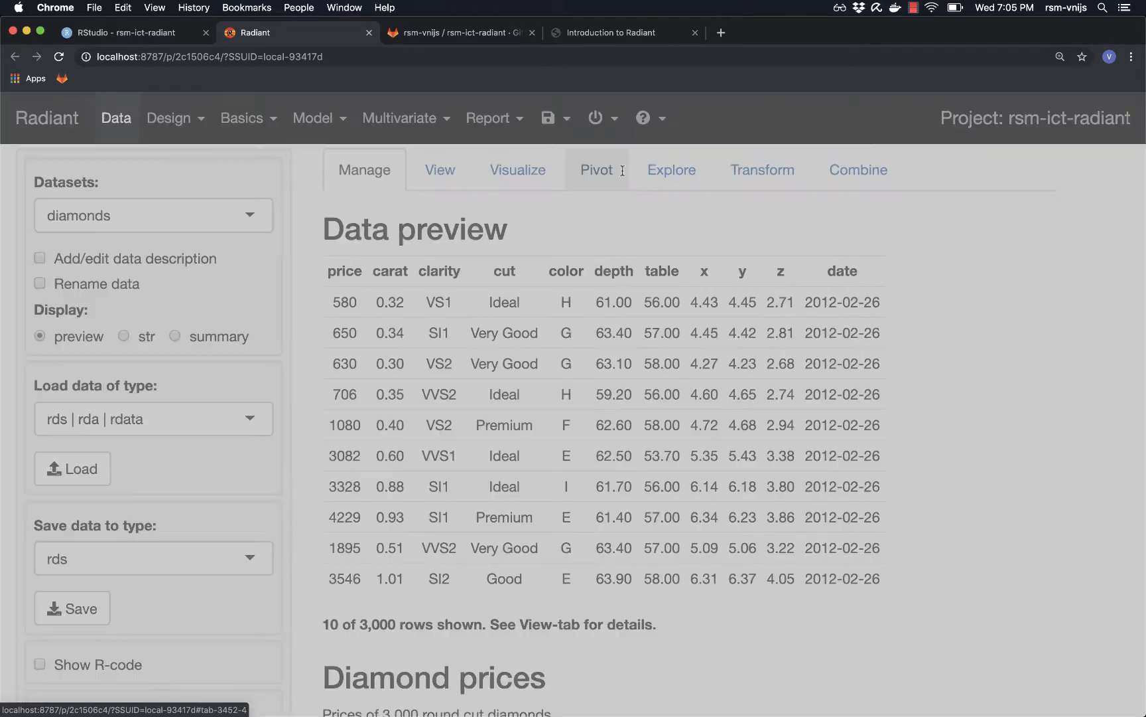
- Following the Introduction to Radiant document's data instructions, choose data-manage/portfolio.xlsx as the source for an Excel import in RStudio
left_click(450, 33)
scroll(433, 304, "down", 2)
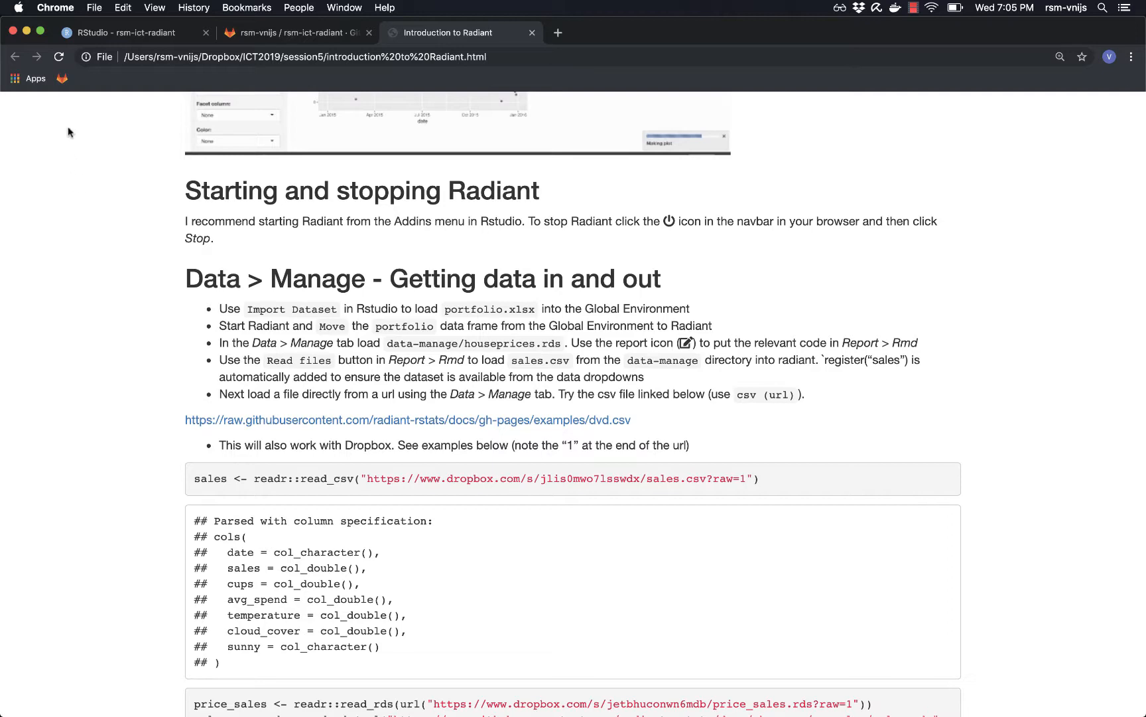
left_click(110, 34)
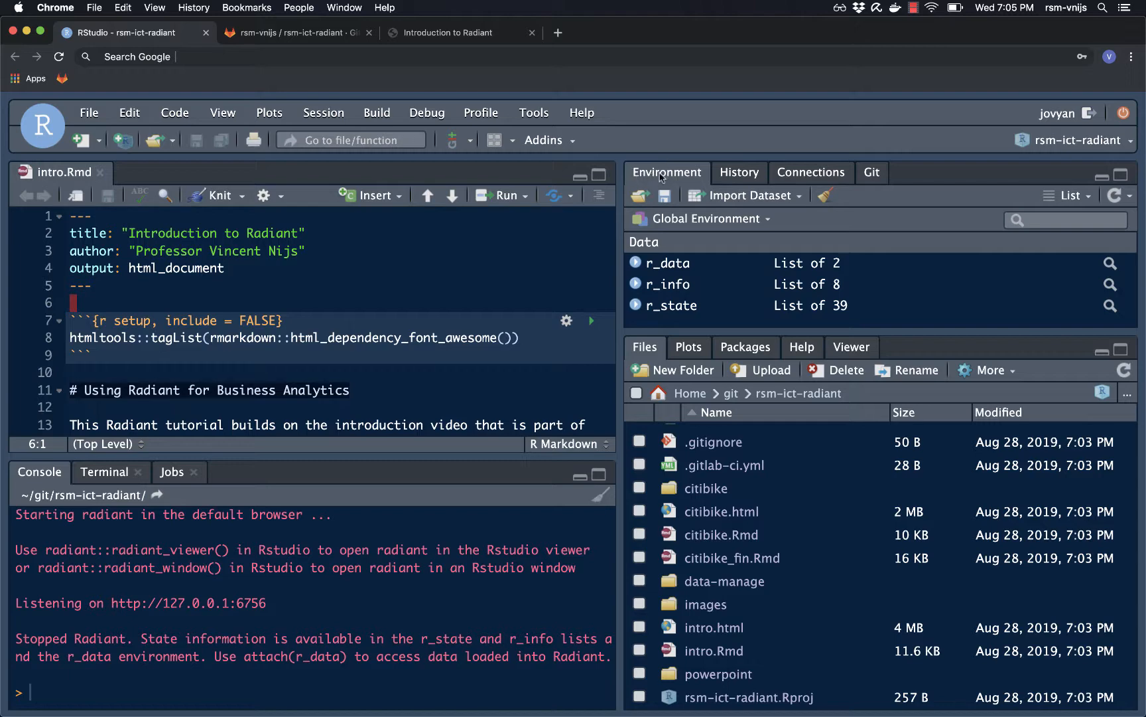
left_click(740, 196)
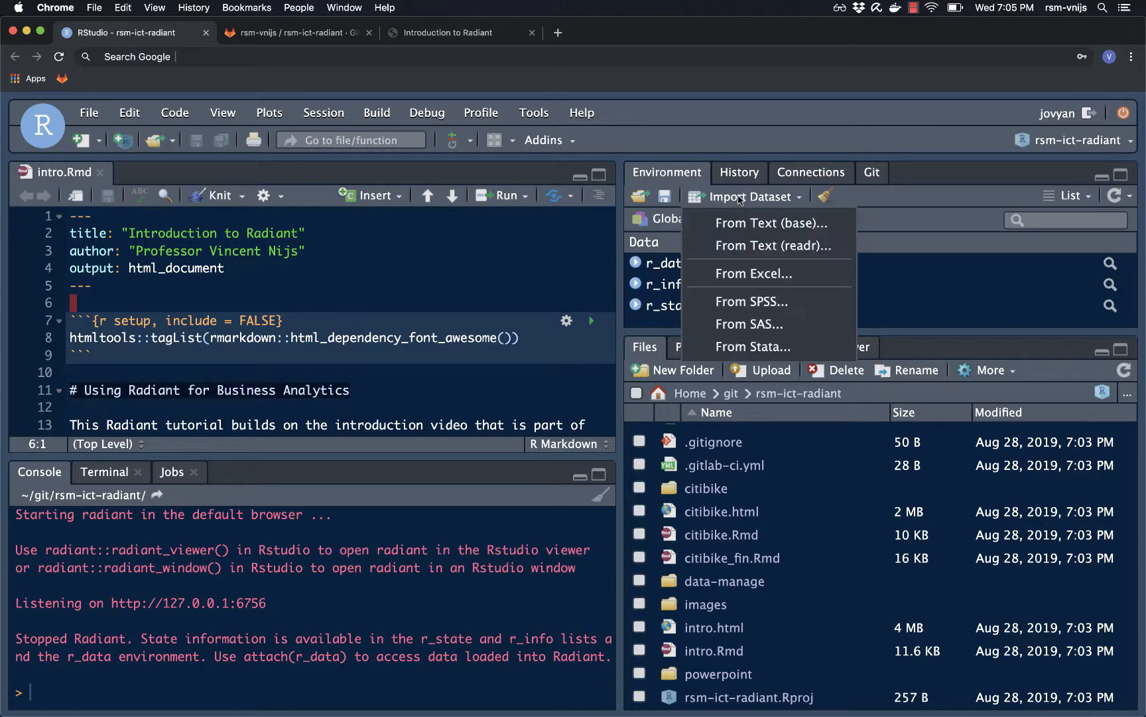
left_click(735, 276)
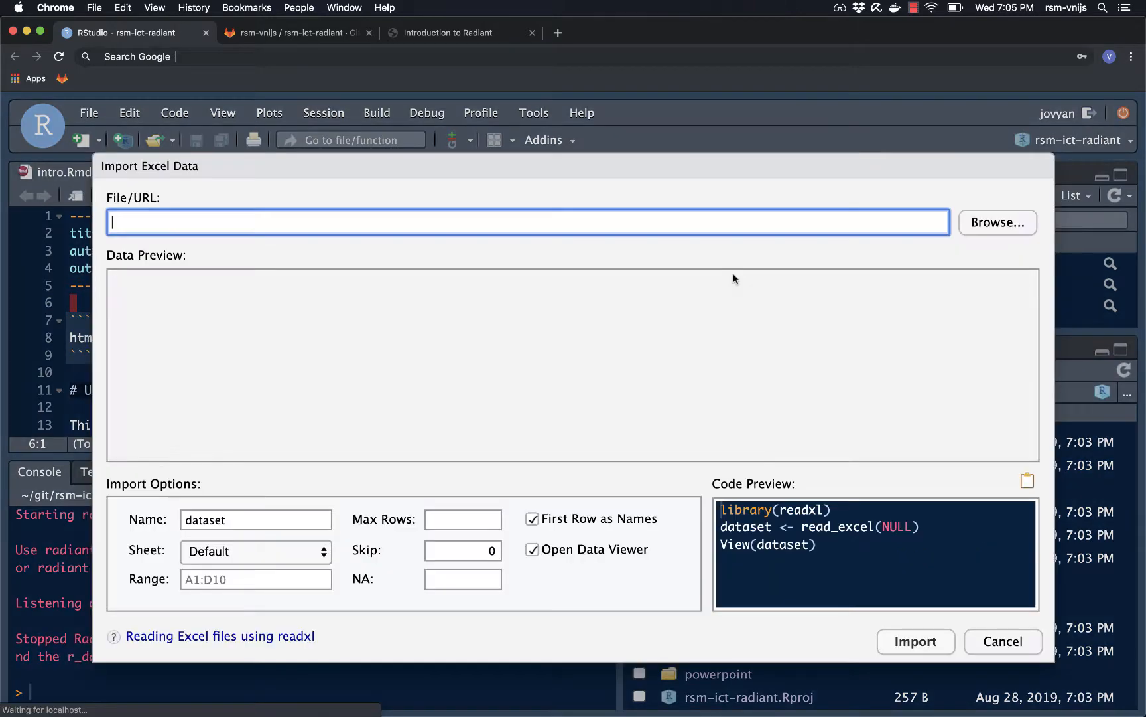
left_click(990, 229)
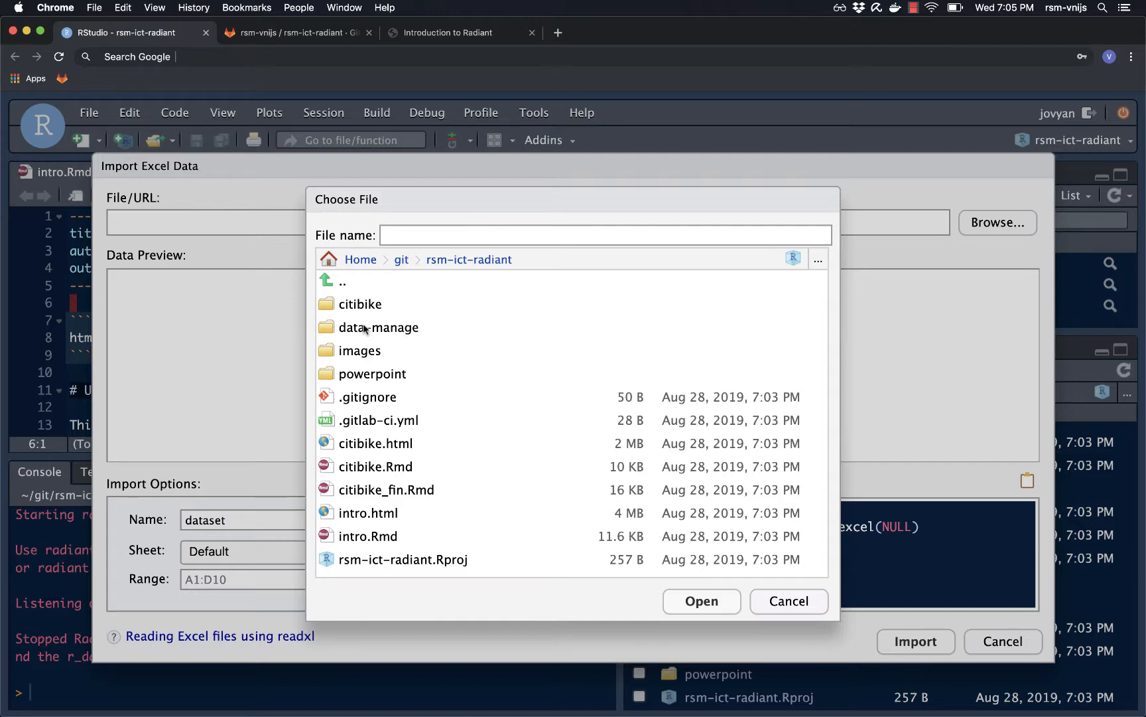
left_click(365, 328)
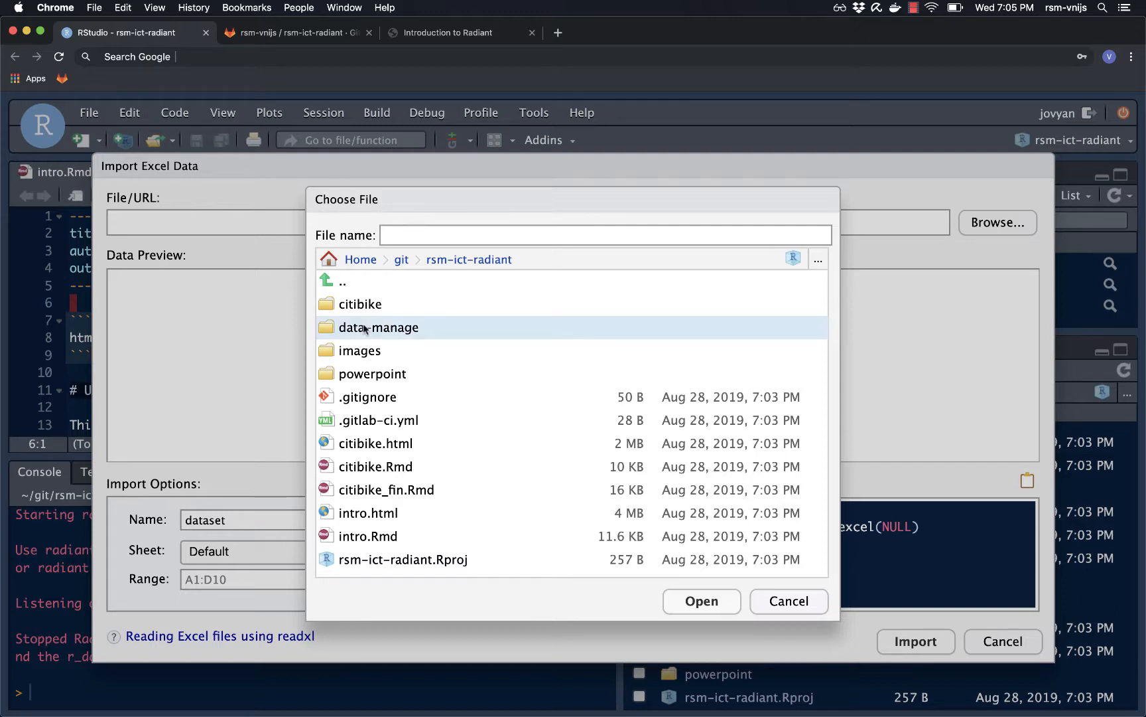
double_click(364, 328)
left_click(364, 351)
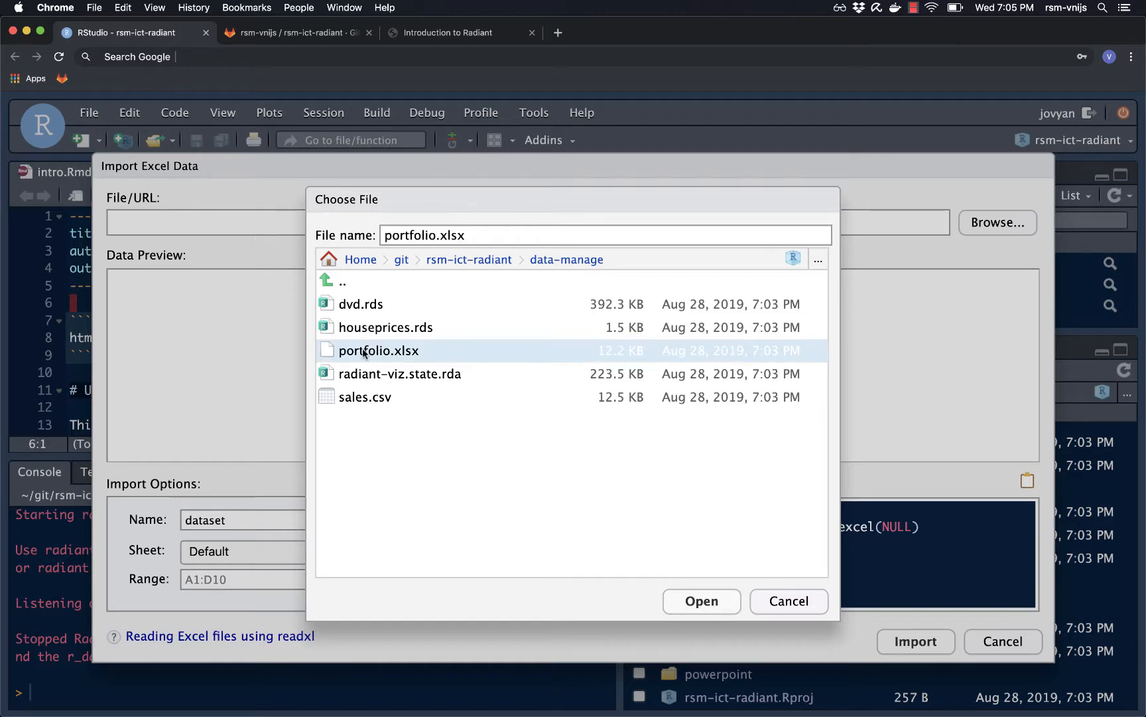
left_click(701, 601)
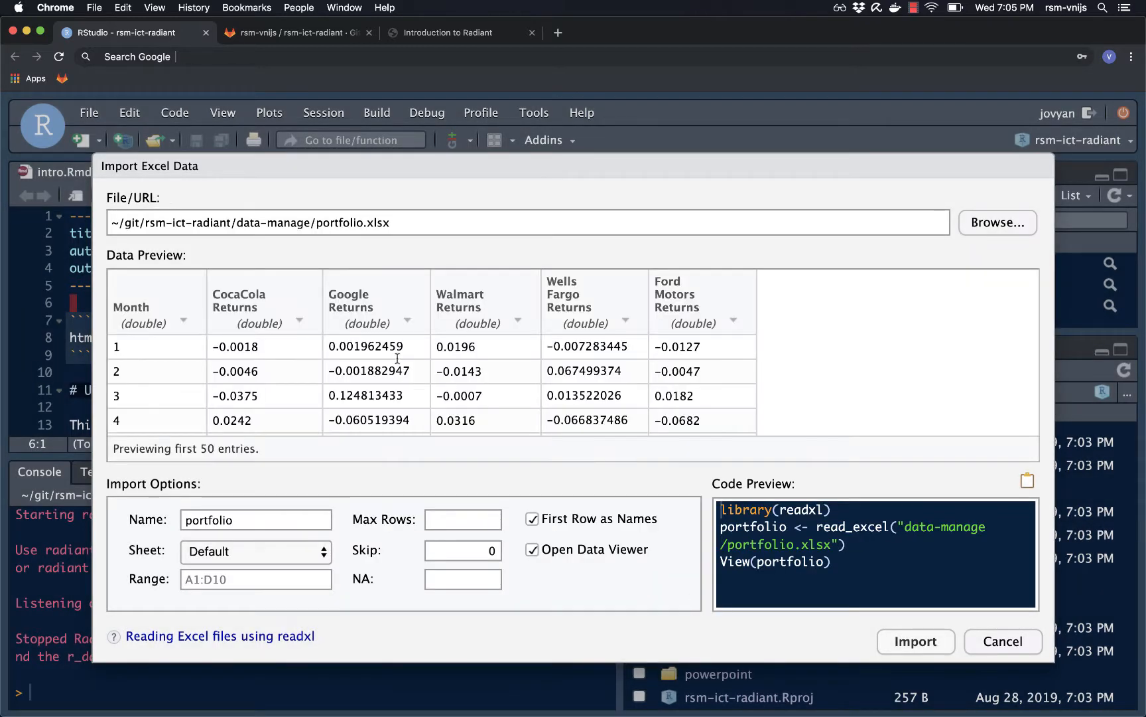
- Look through the previewed portfolio rows and import the Excel data as portfolio with the default options
scroll(263, 388, "down", 3)
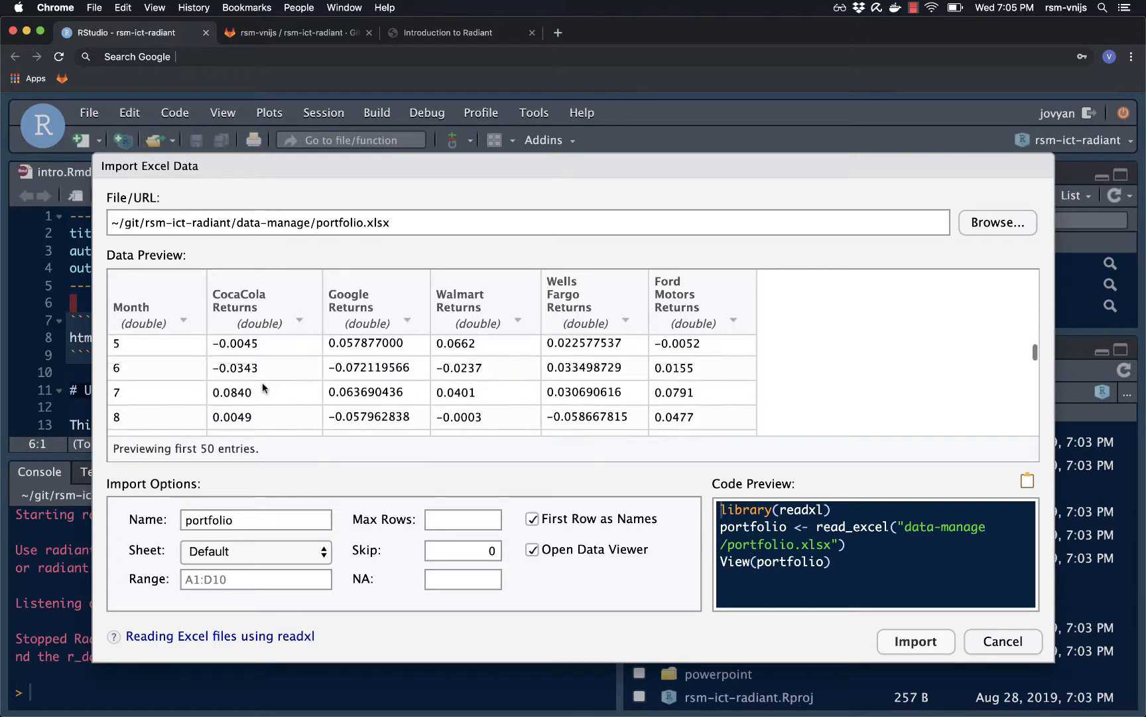
scroll(264, 388, "up", 3)
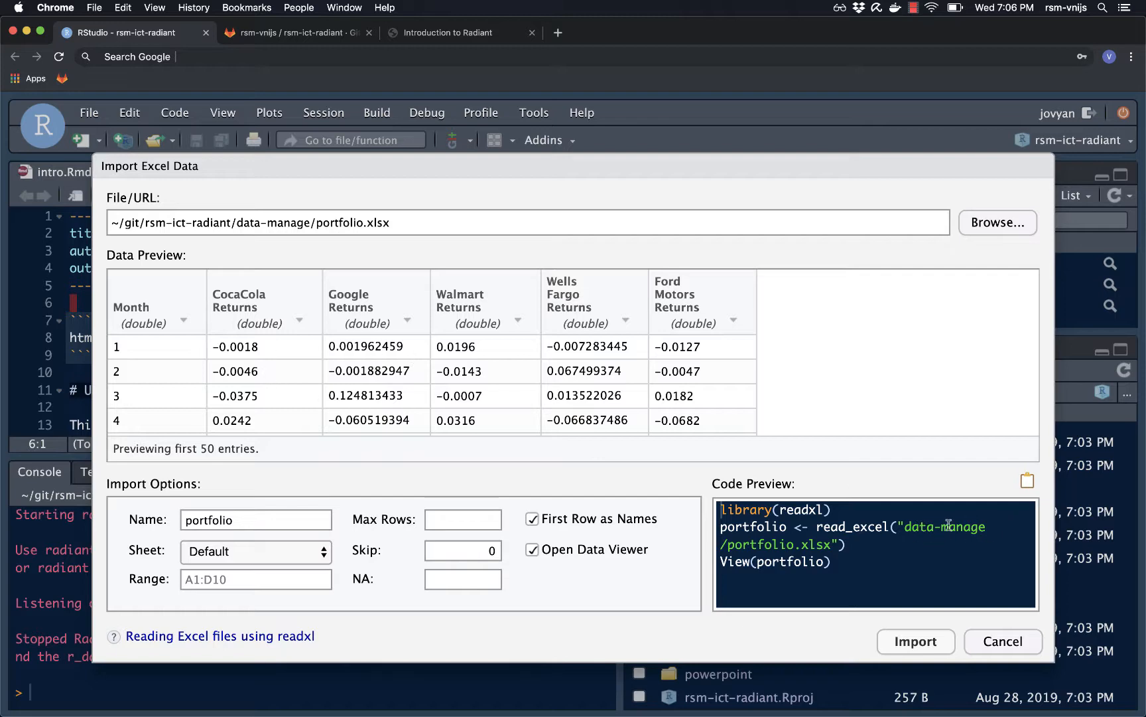
left_click(915, 642)
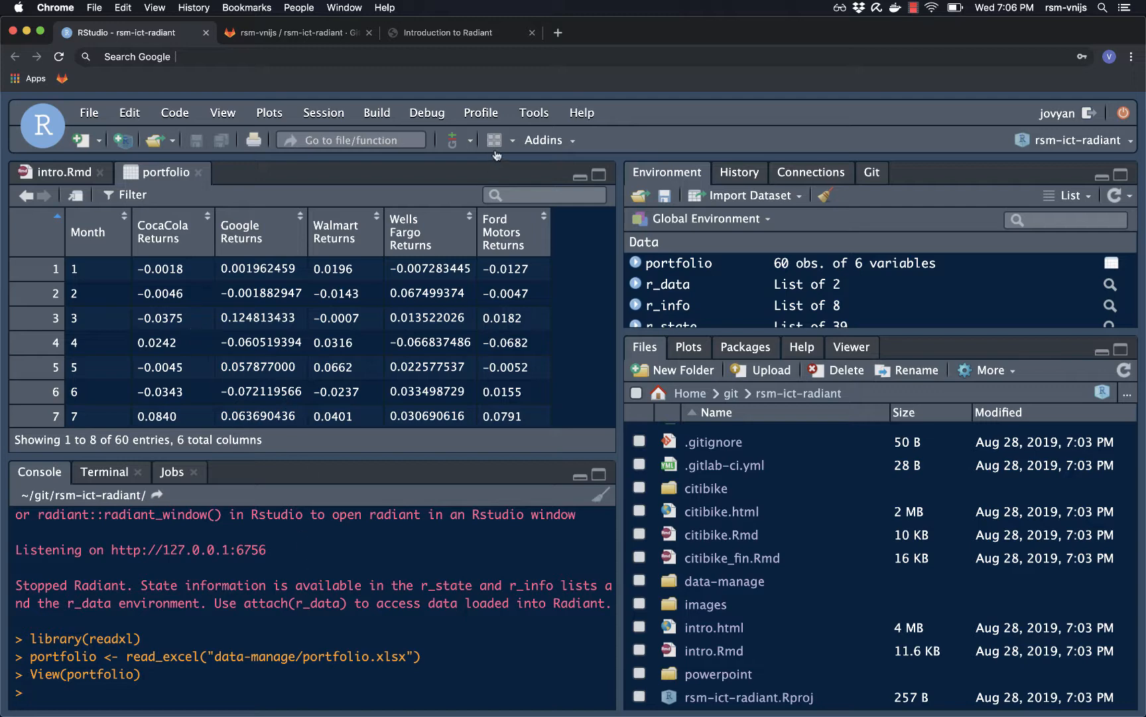
- View the portfolio data frame from the Global Environment and start Radiant in the browser with its addin
left_click(536, 141)
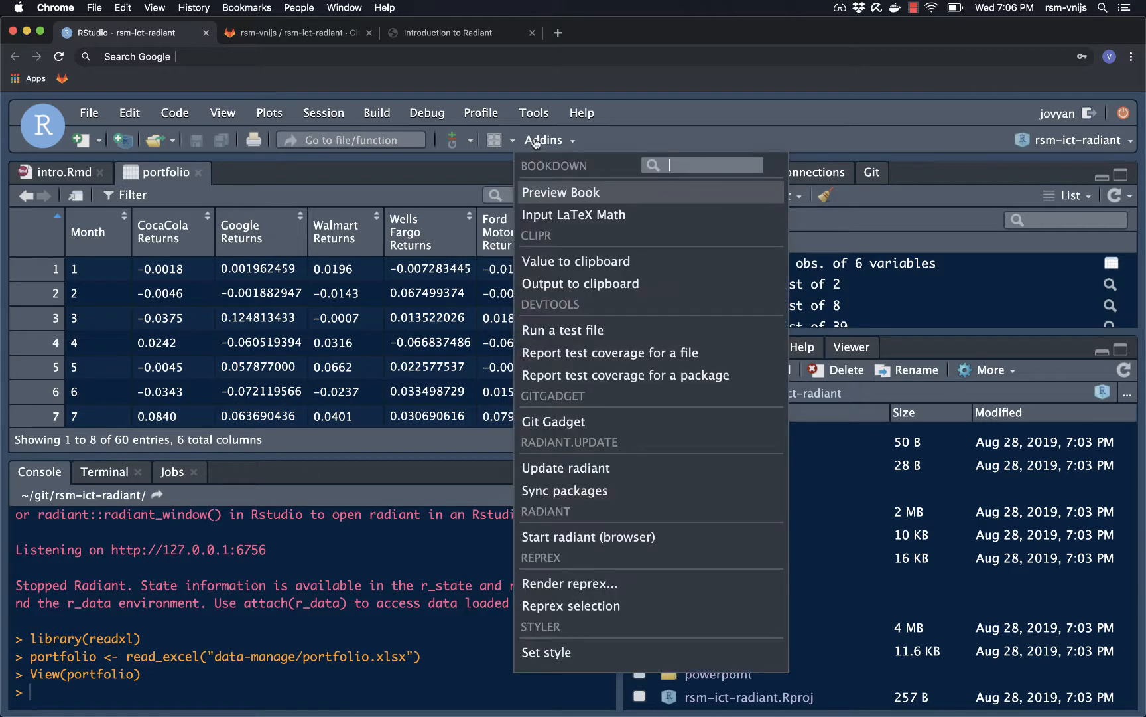
left_click(226, 531)
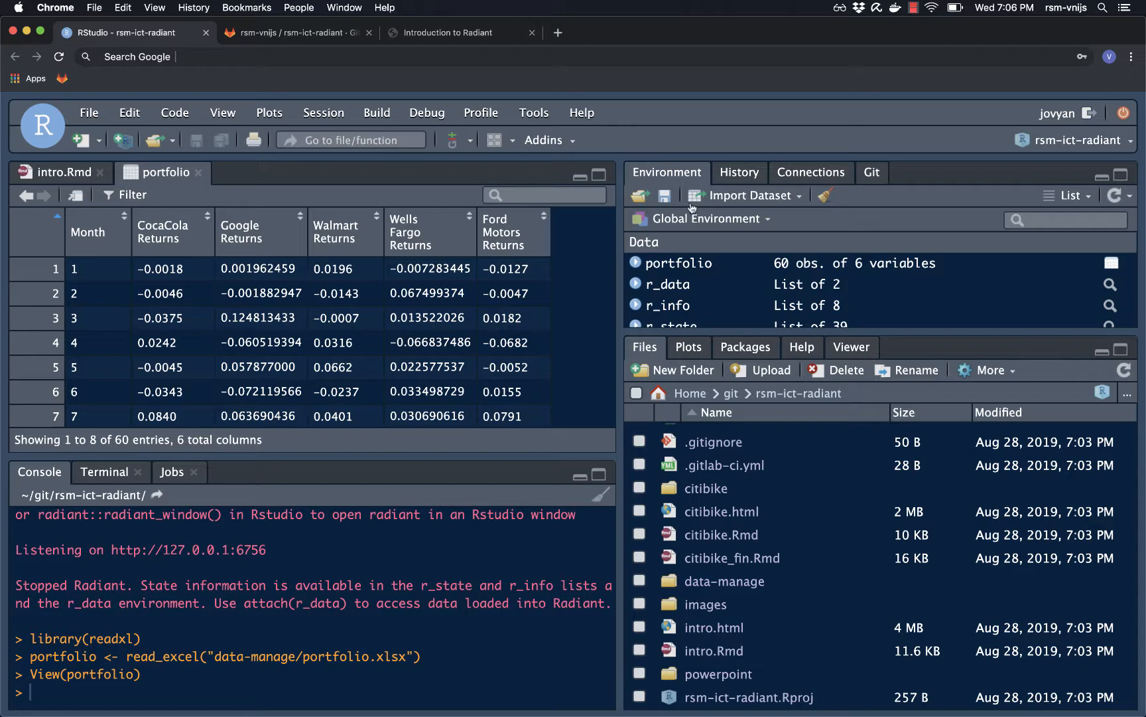
left_click(675, 264)
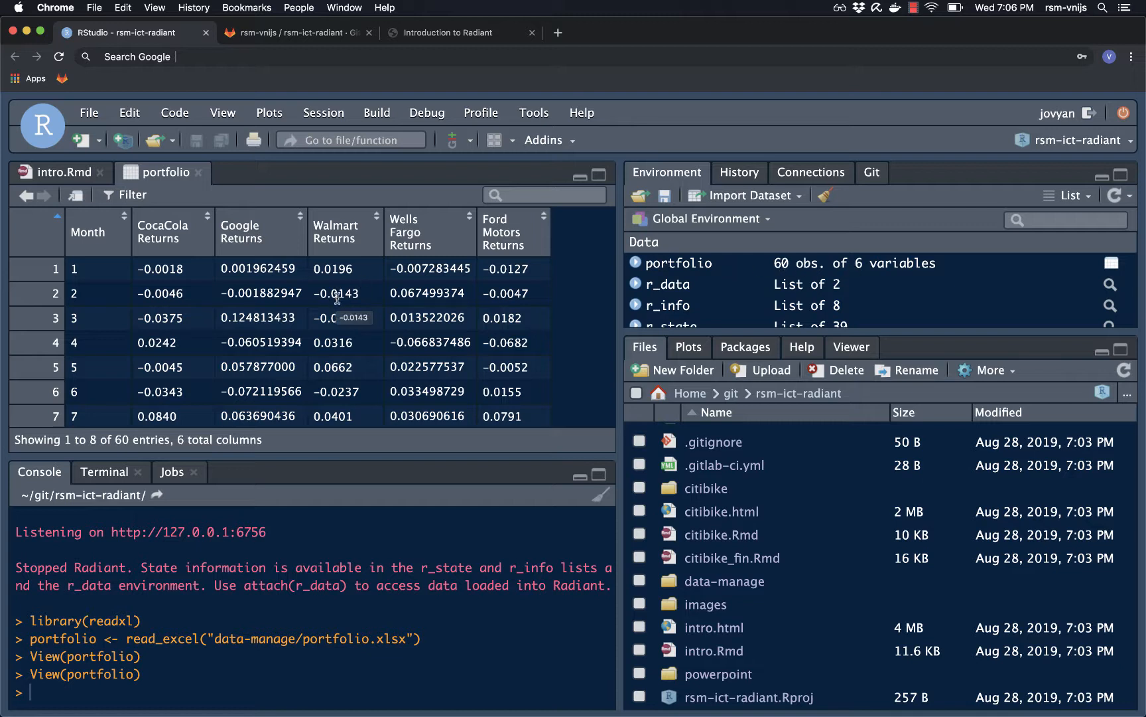
left_click(543, 140)
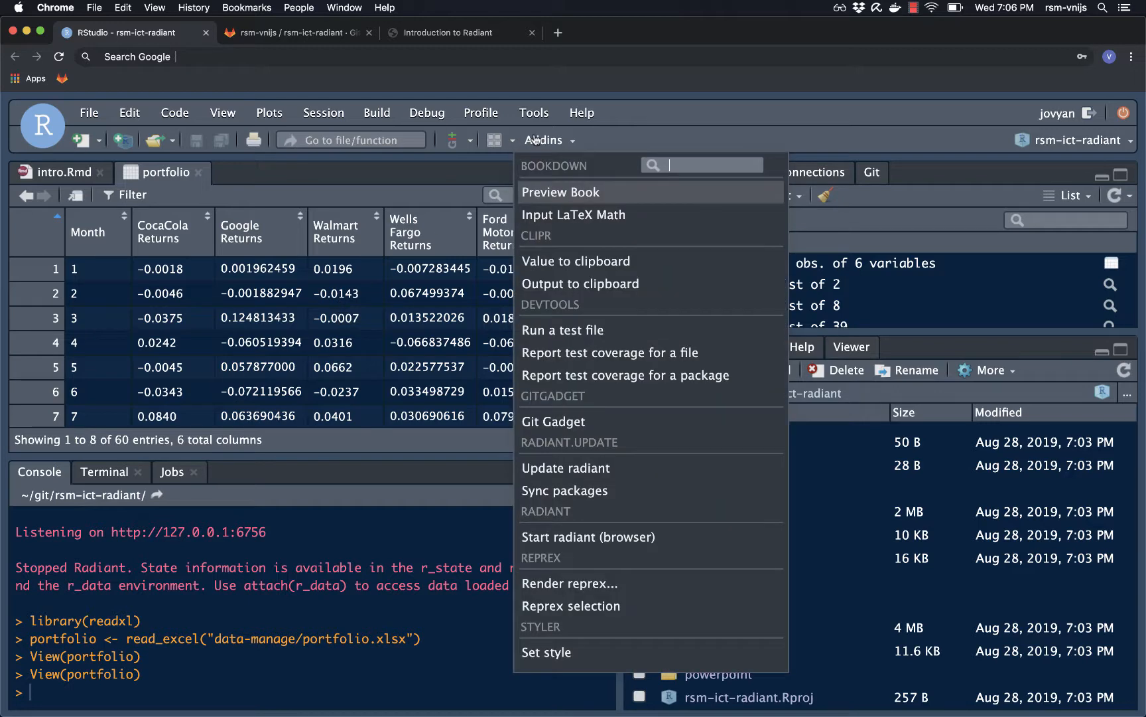
left_click(551, 537)
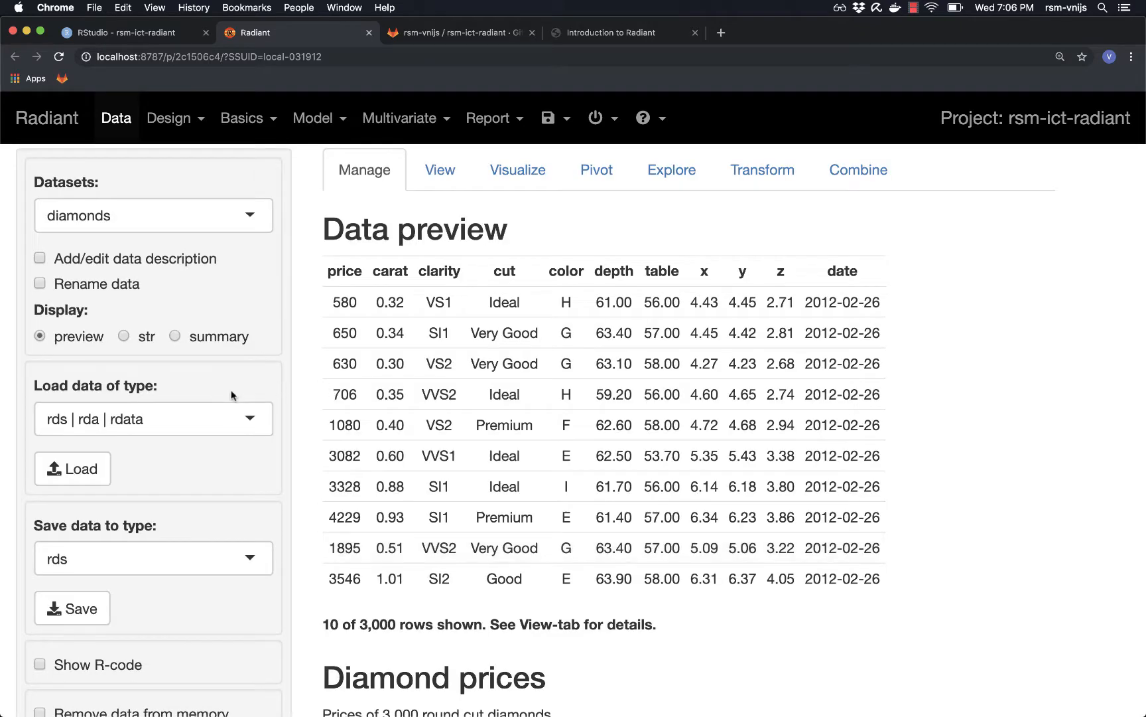
- Check the datasets available in Radiant and move the portfolio data frame from the global workspace into it
left_click(113, 219)
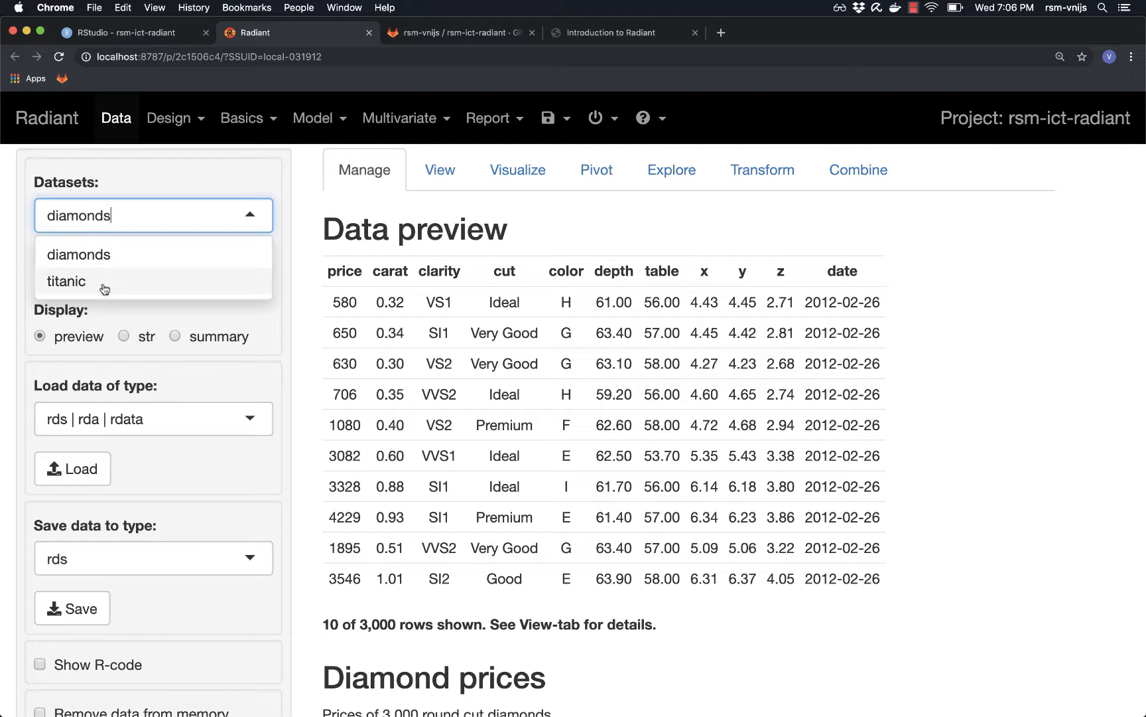
left_click(133, 184)
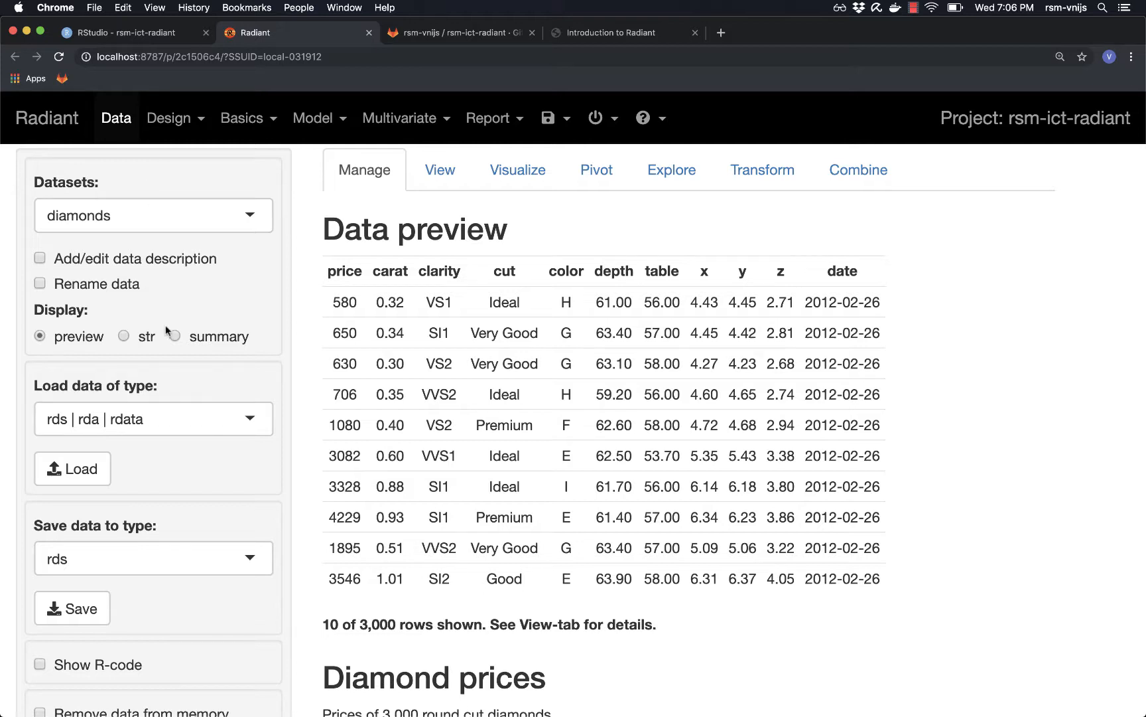
left_click(113, 422)
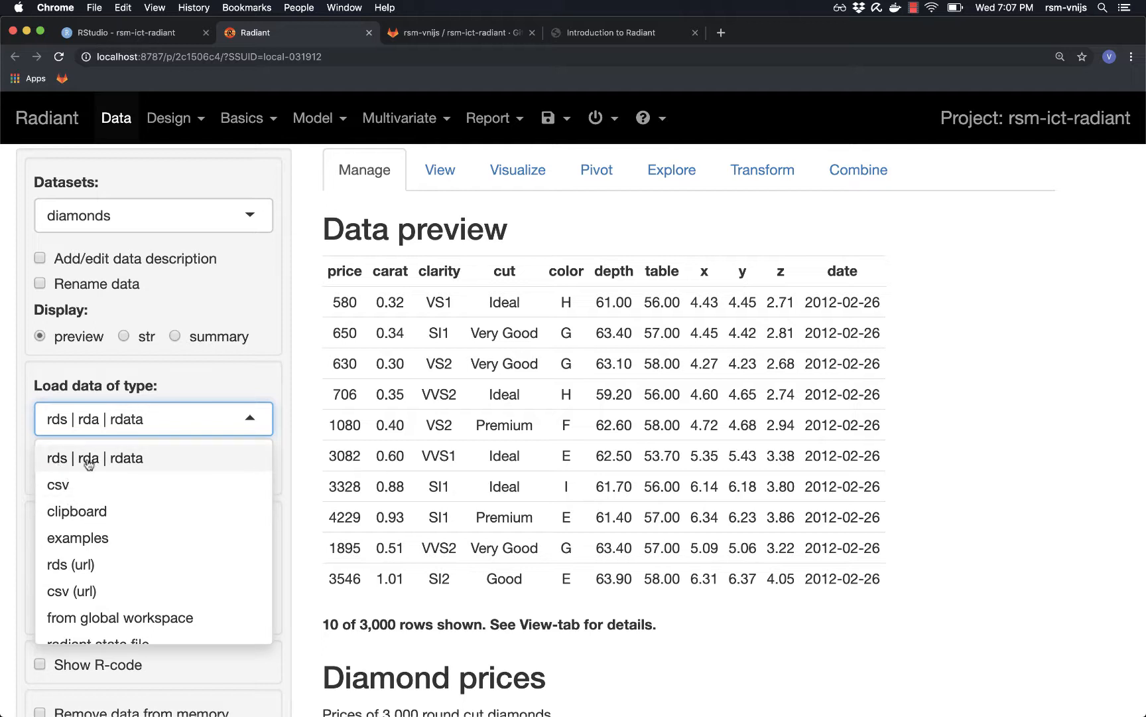
left_click(98, 622)
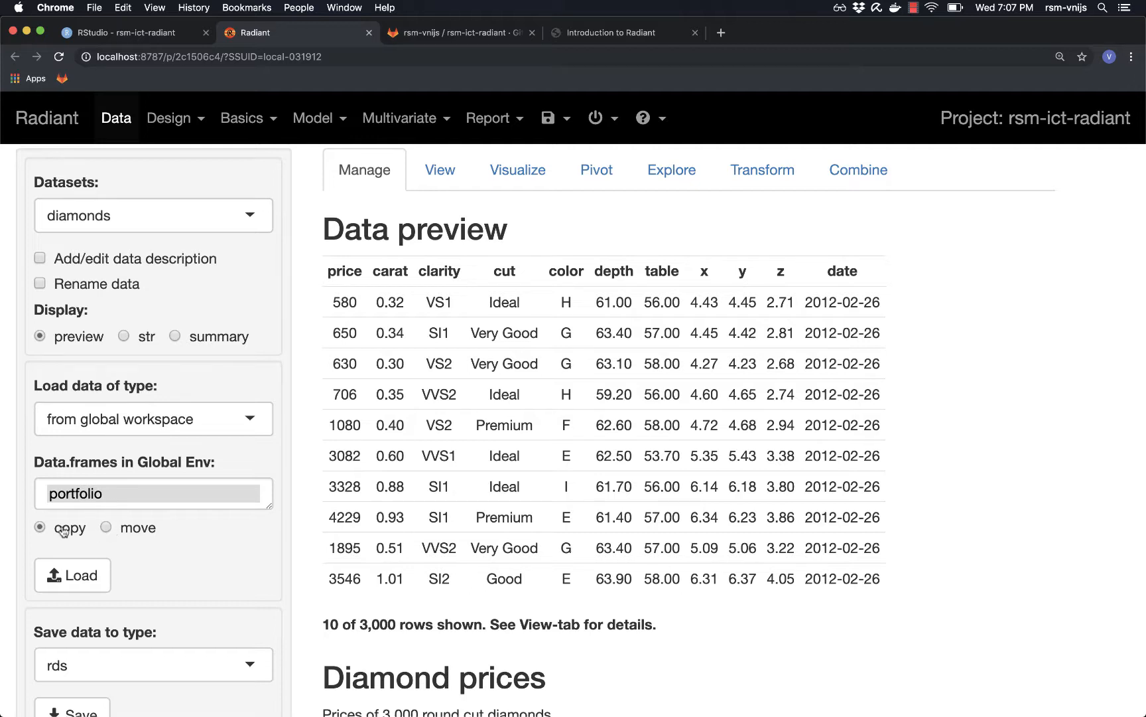
left_click(106, 527)
left_click(83, 575)
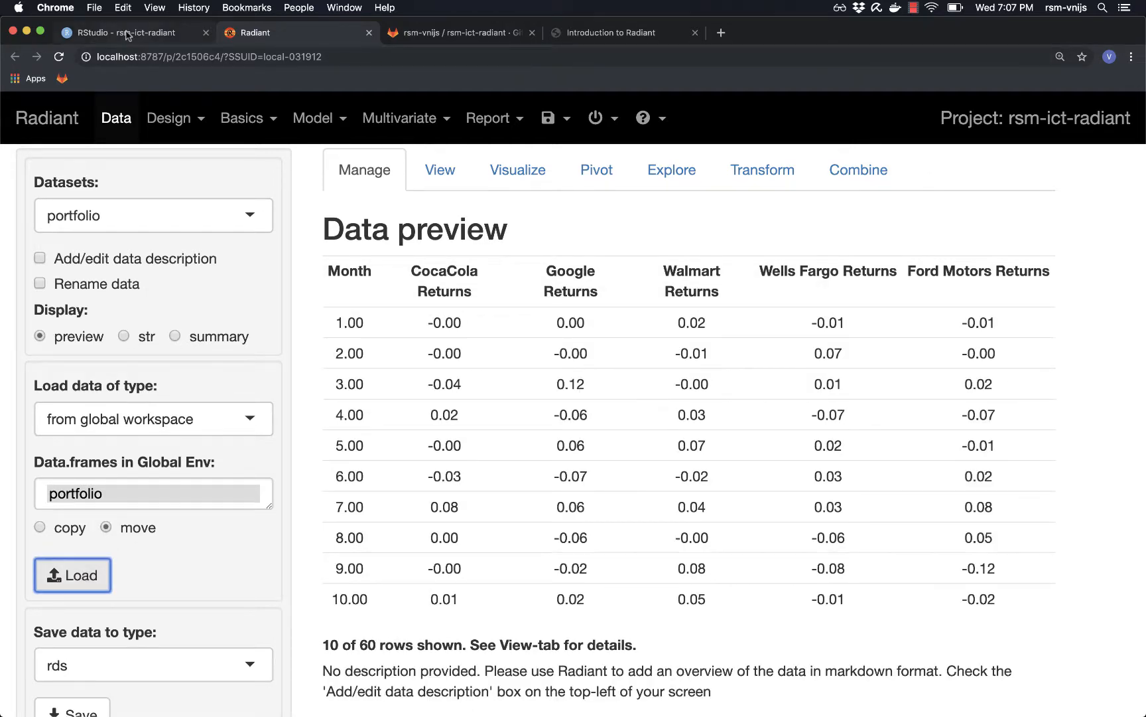
- Return to RStudio, refresh the Global Environment to check its objects, and close the portfolio data viewer
left_click(128, 35)
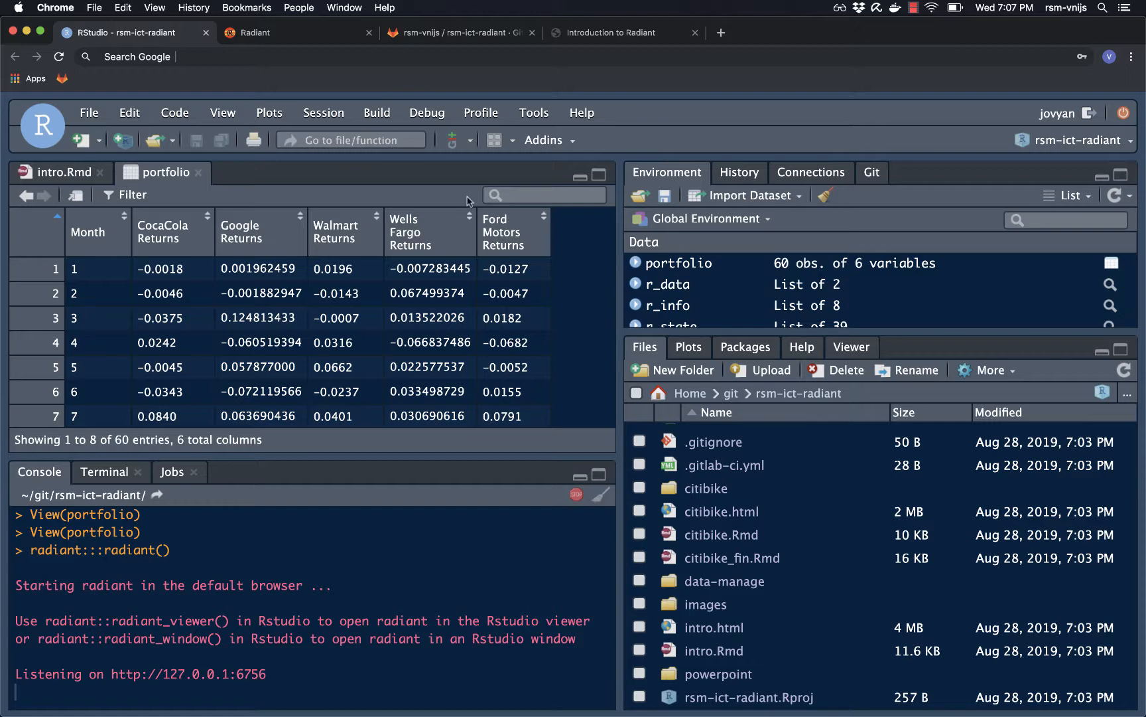
left_click(1117, 196)
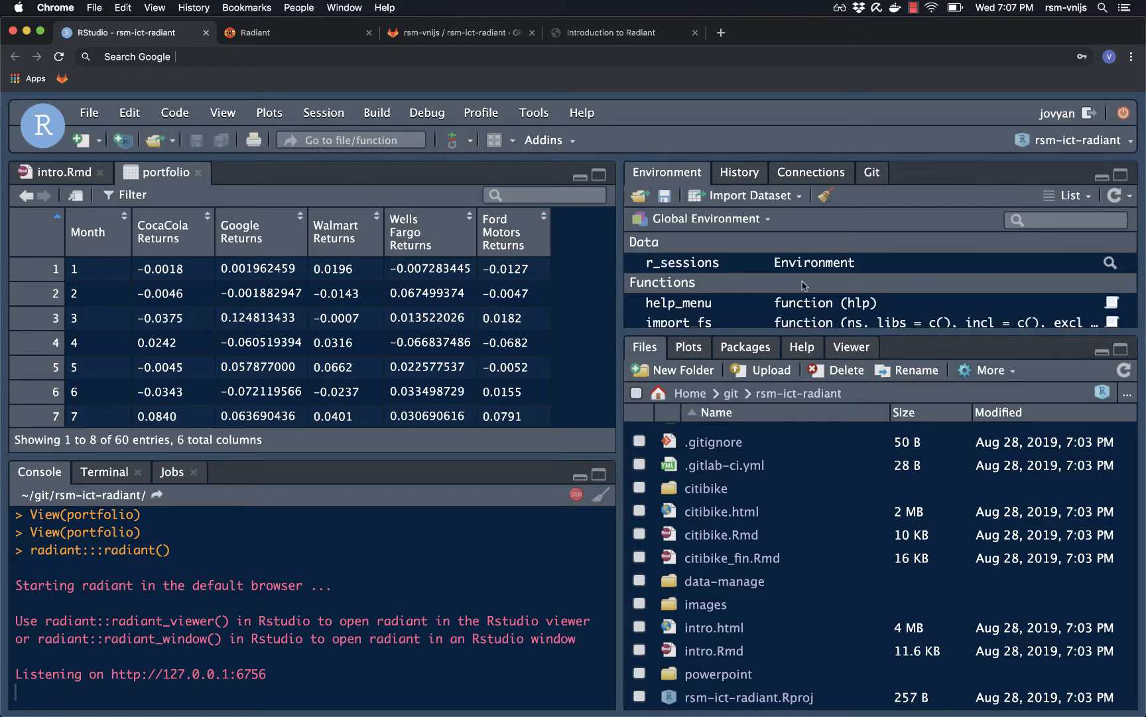
scroll(804, 285, "down", 3)
scroll(804, 285, "up", 3)
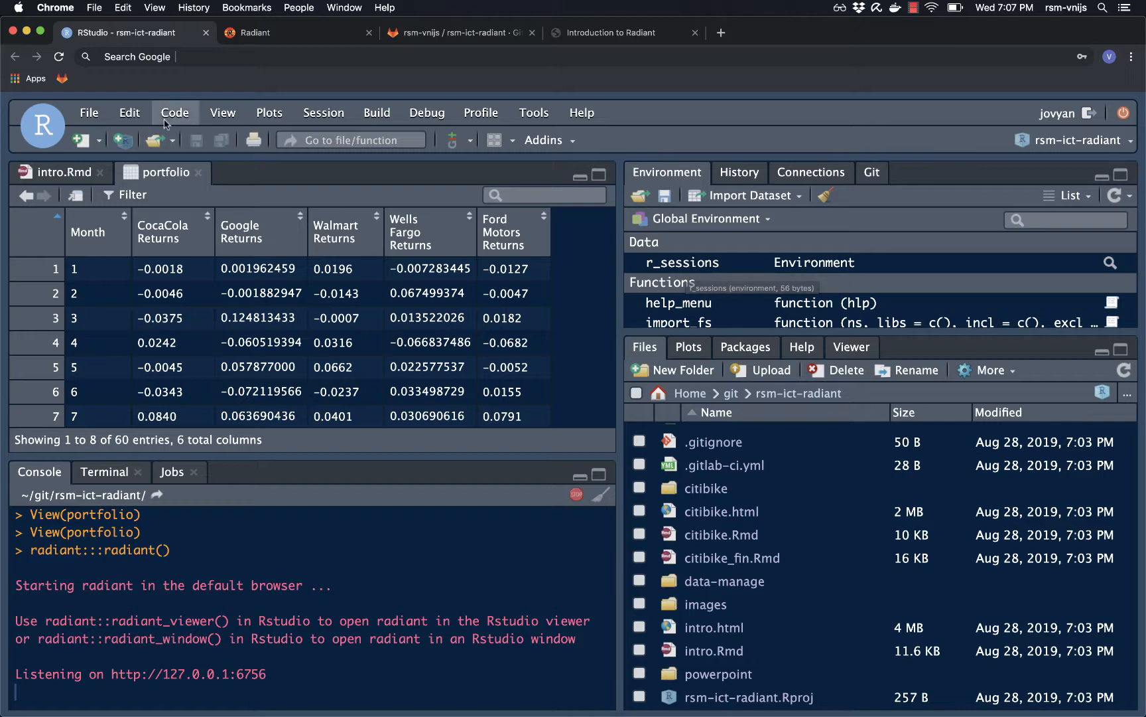
left_click(198, 173)
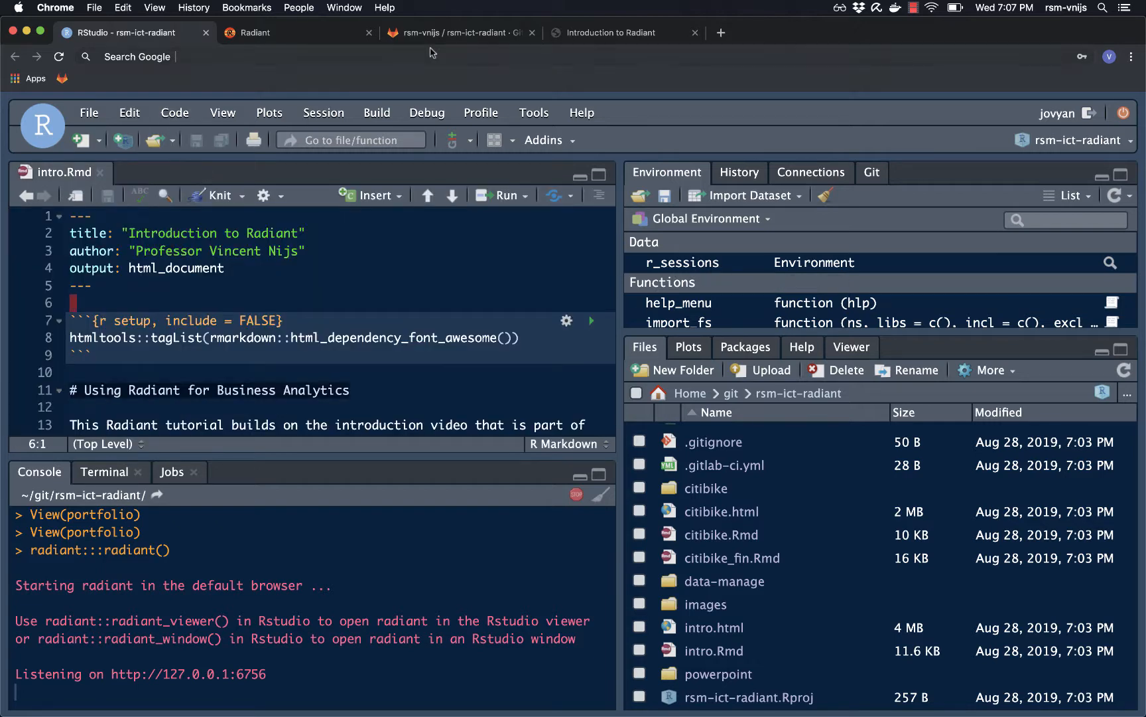
- Load houseprices.rds from the data-manage folder into Radiant using the rds | rda | rdata type, and look over its data preview
left_click(290, 35)
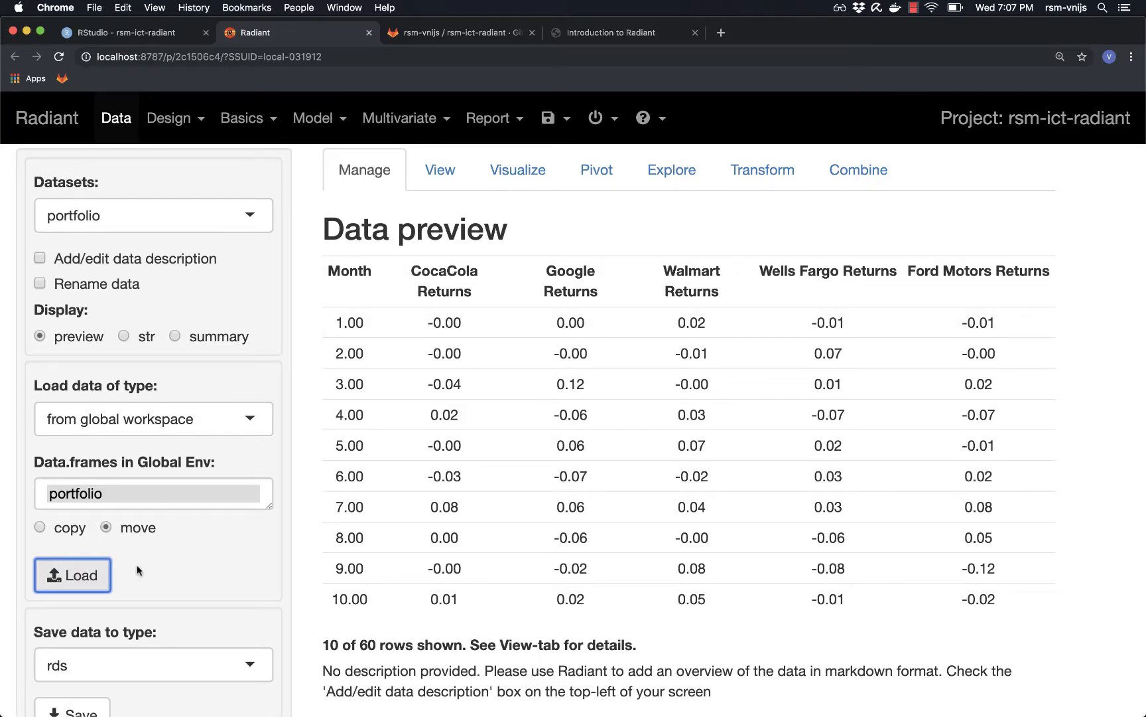
scroll(524, 398, "down", 4)
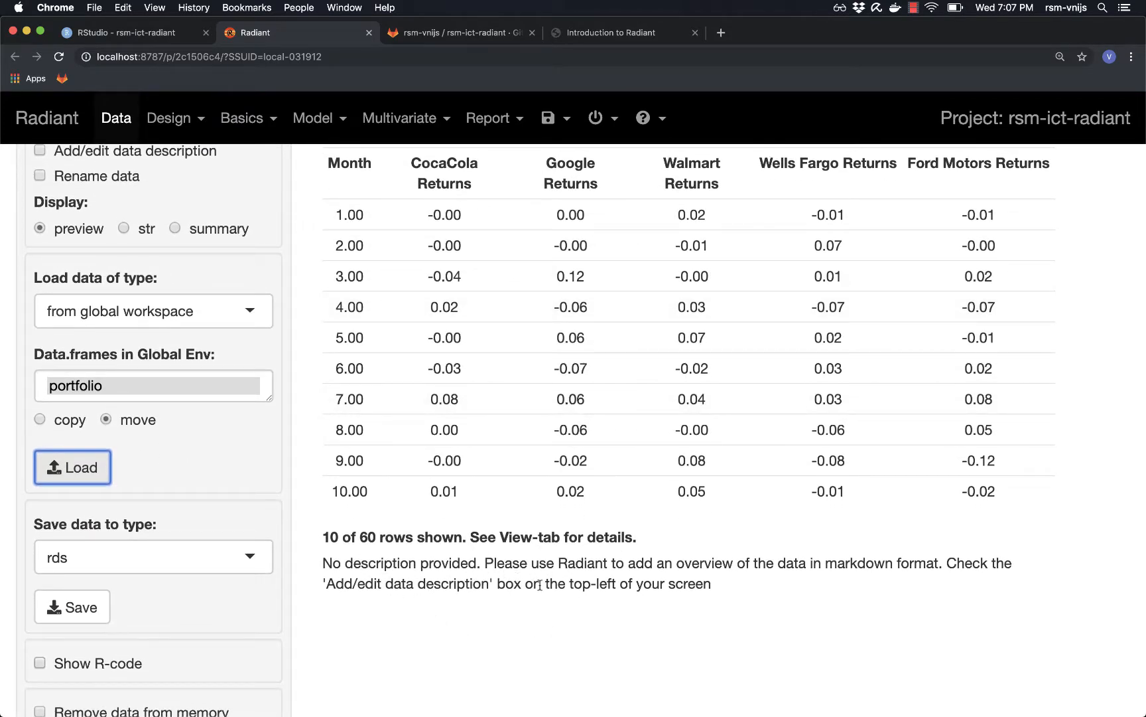
scroll(540, 585, "up", 4)
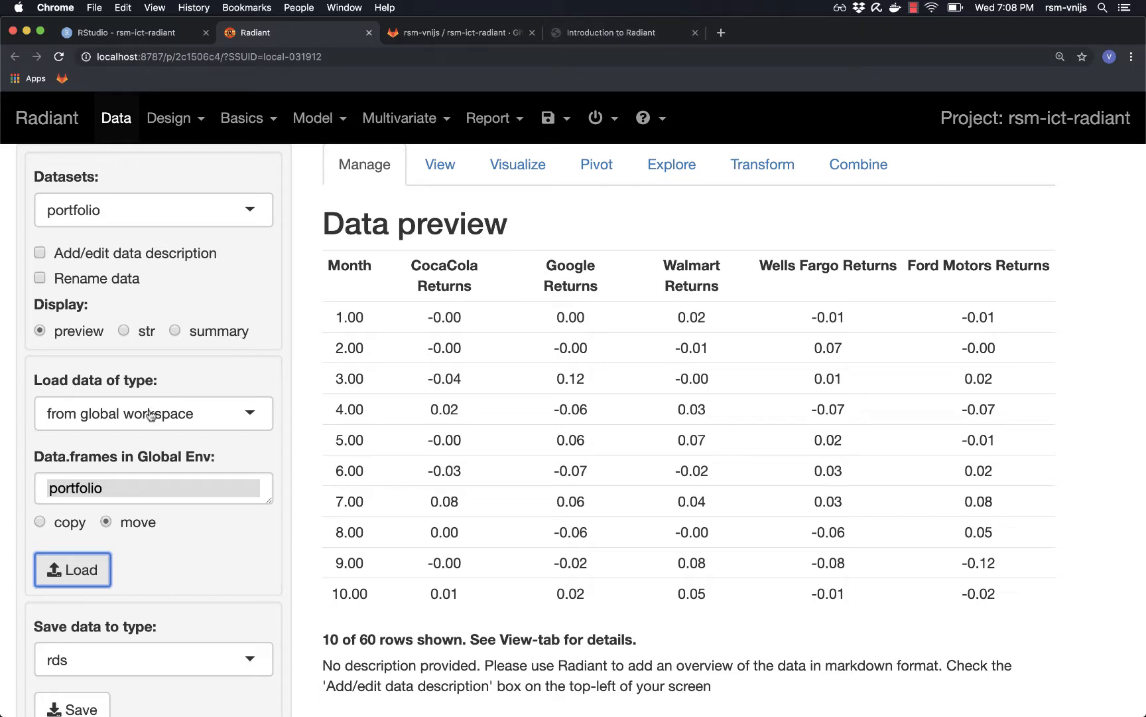
left_click(122, 412)
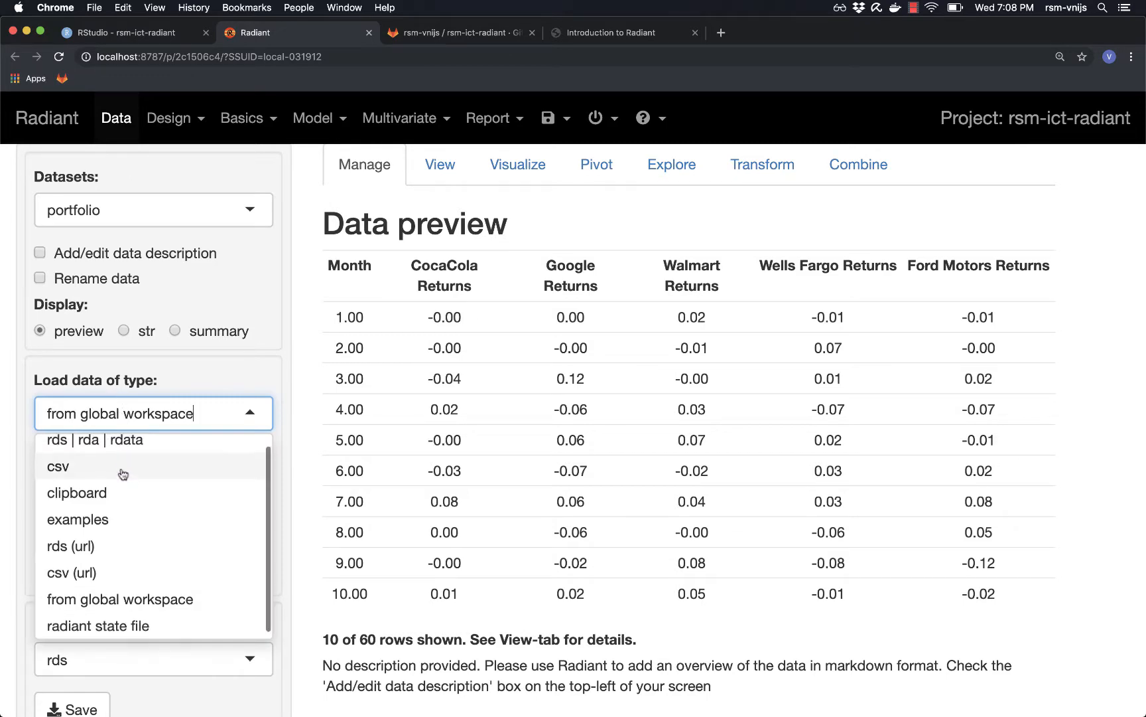
scroll(123, 474, "up", 1)
left_click(106, 445)
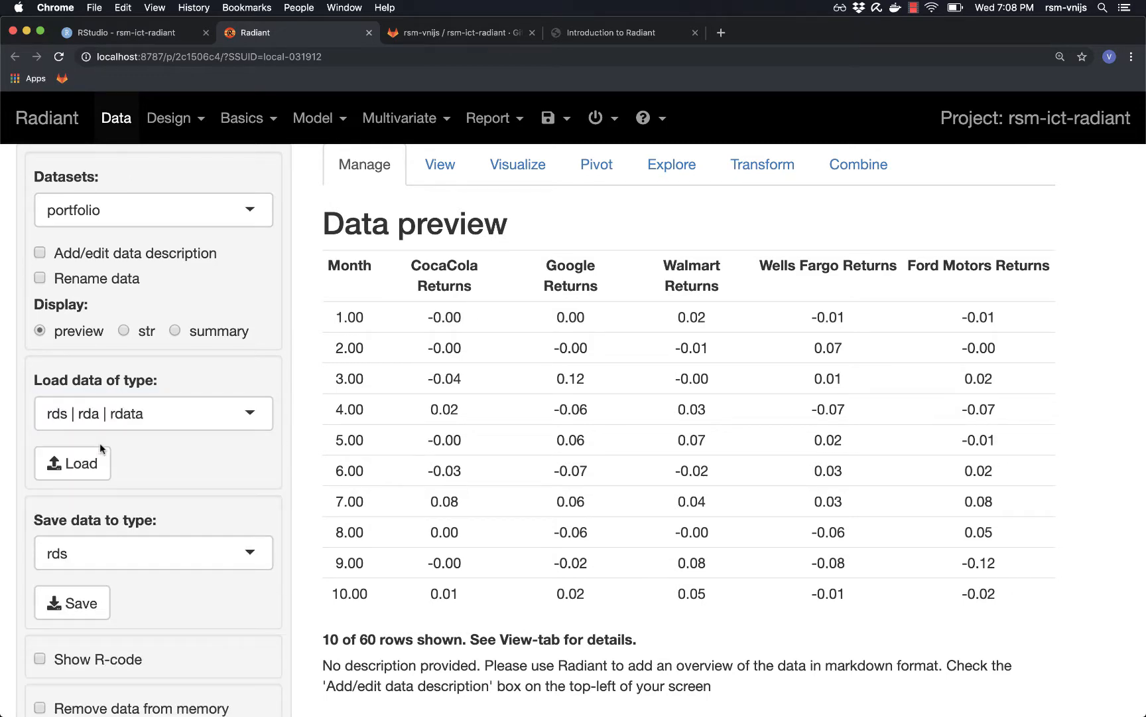
left_click(75, 463)
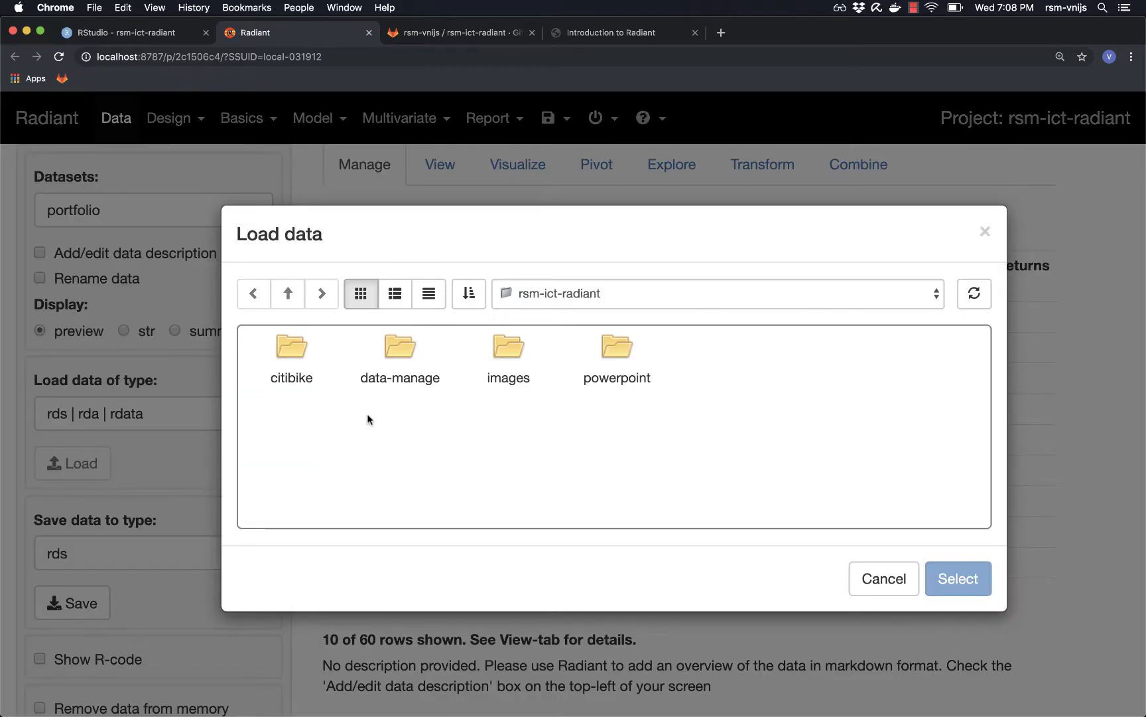
double_click(398, 347)
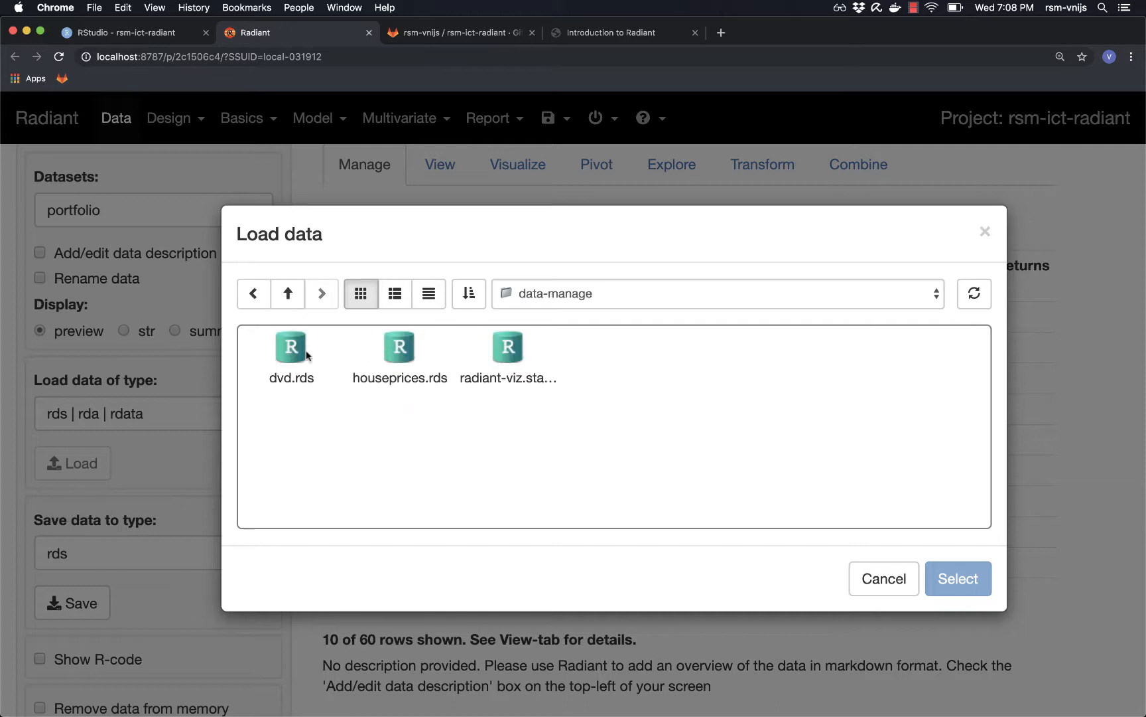
double_click(402, 350)
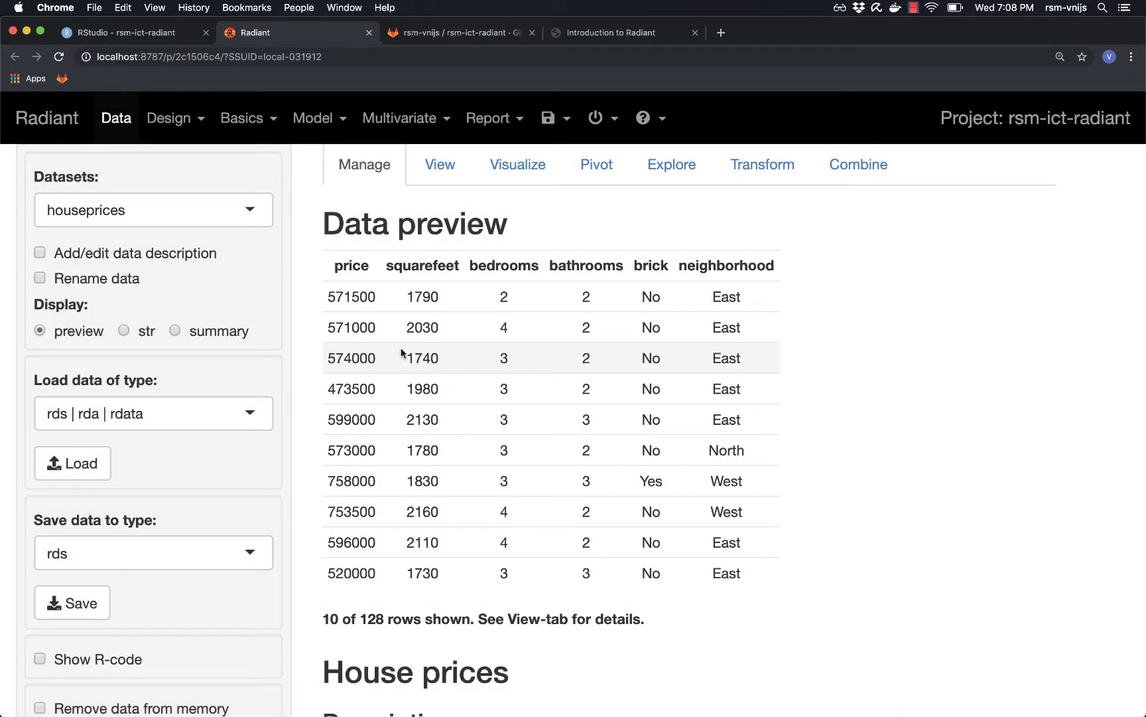
scroll(526, 376, "down", 2)
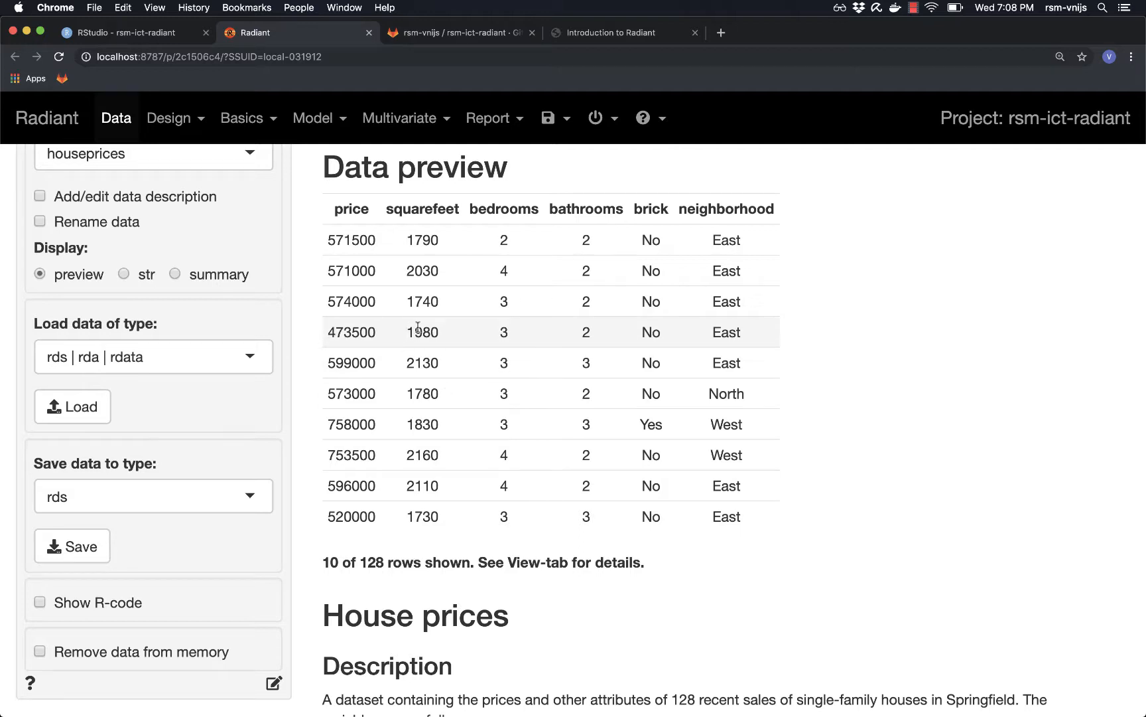
scroll(431, 355, "up", 2)
scroll(432, 353, "down", 1)
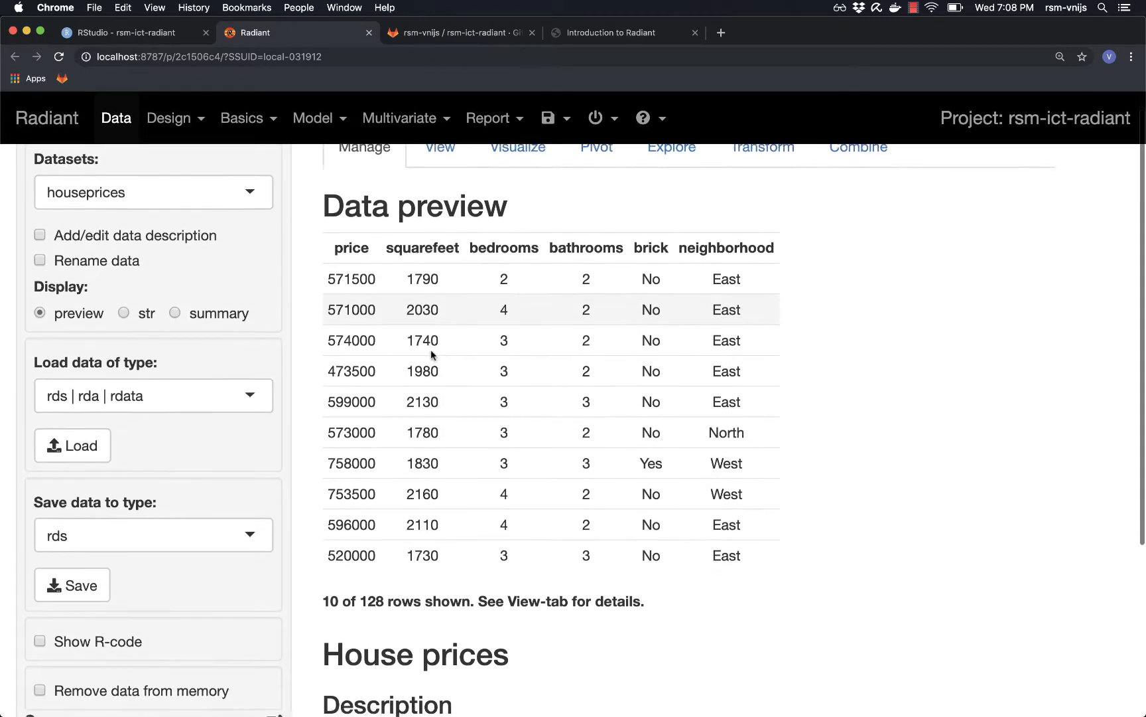
- Look over the houseprices data preview and read the dataset's description and variable definitions
scroll(431, 353, "up", 1)
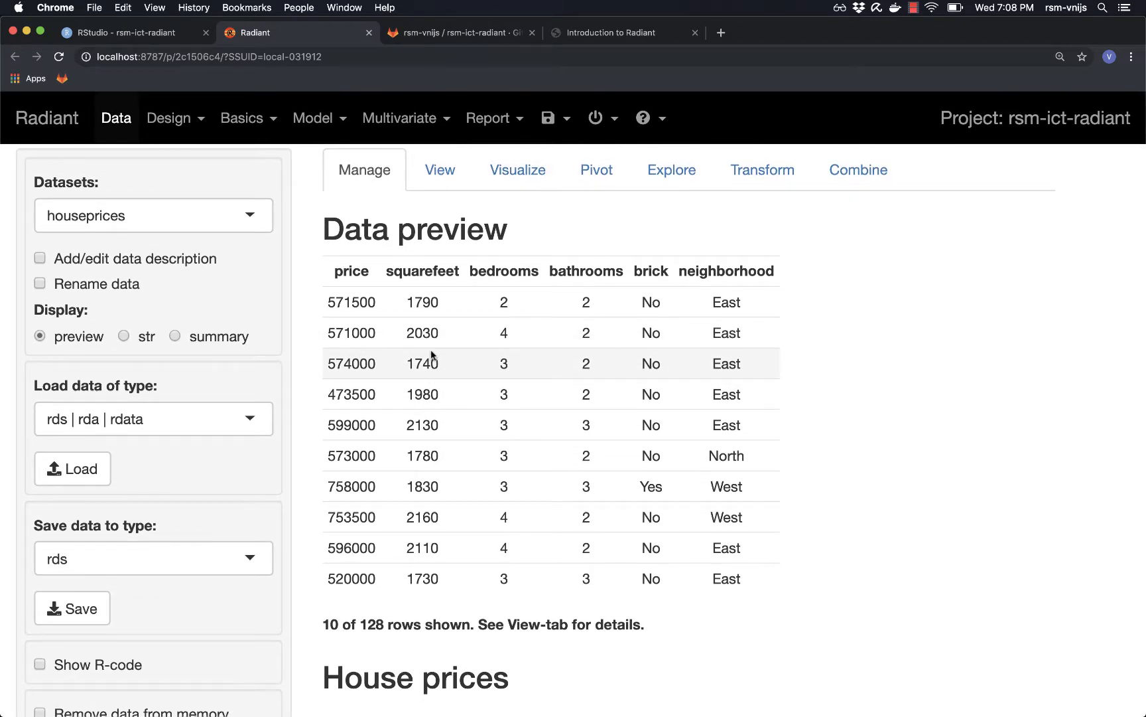
scroll(514, 353, "down", 8)
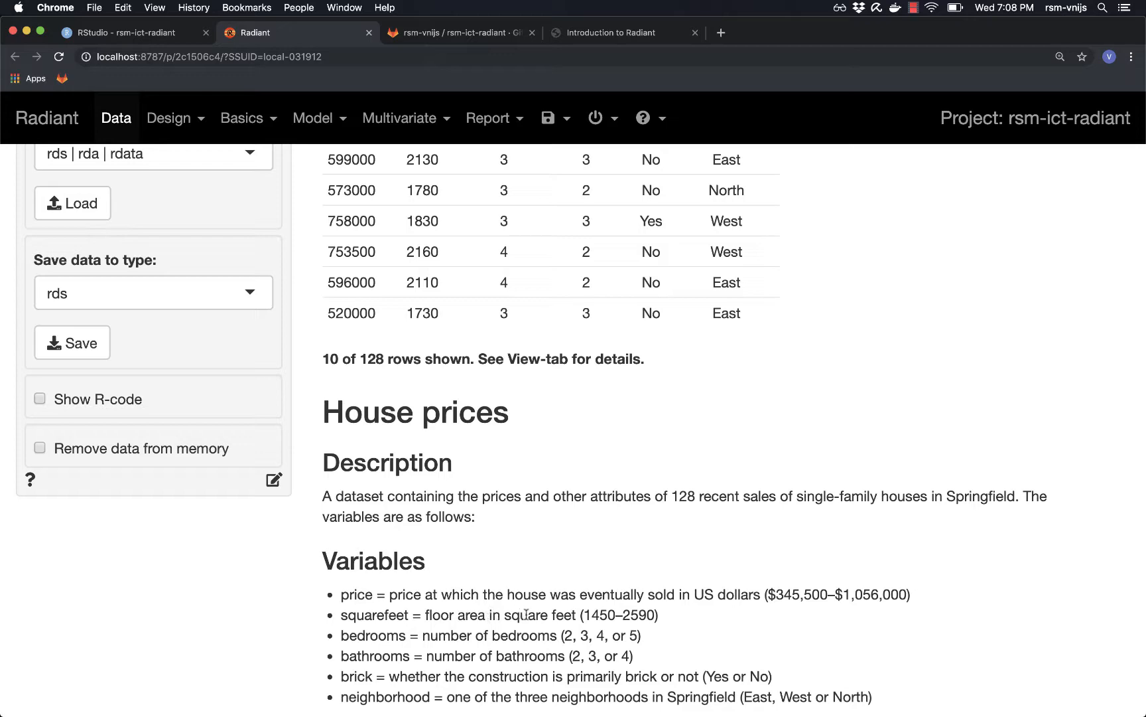
scroll(551, 627, "up", 5)
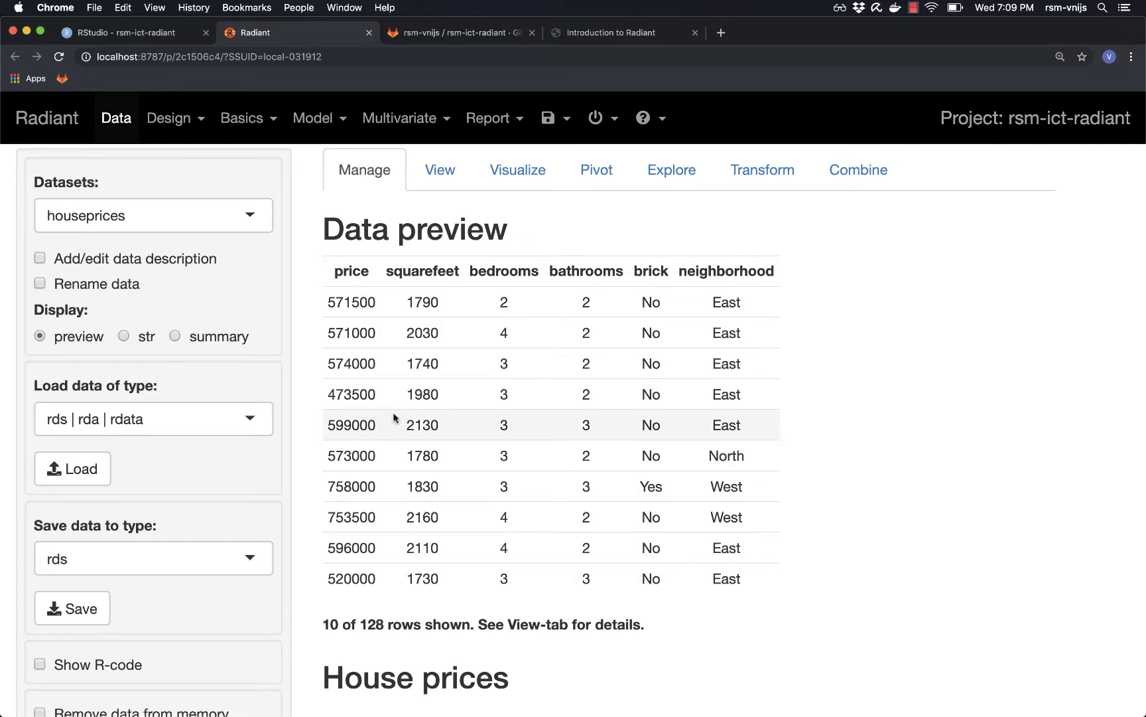
- Show the R-code for the houseprices dataset and review its load commands
scroll(394, 418, "down", 3)
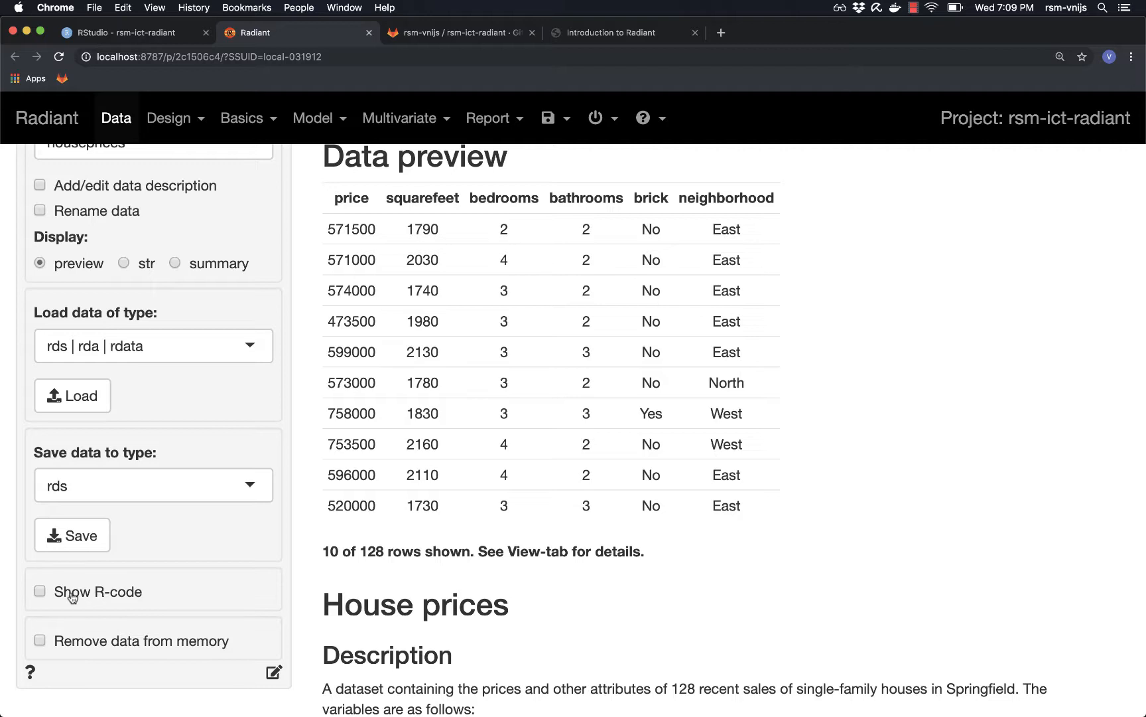
left_click(96, 594)
scroll(409, 504, "down", 3)
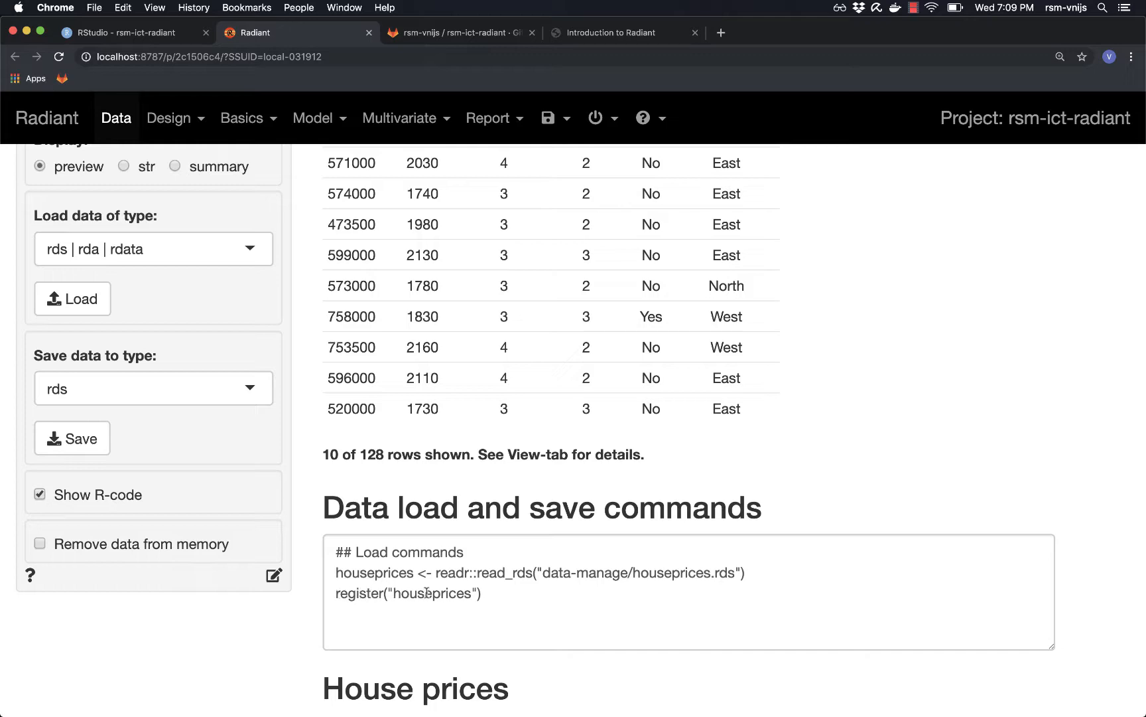
scroll(151, 464, "up", 5)
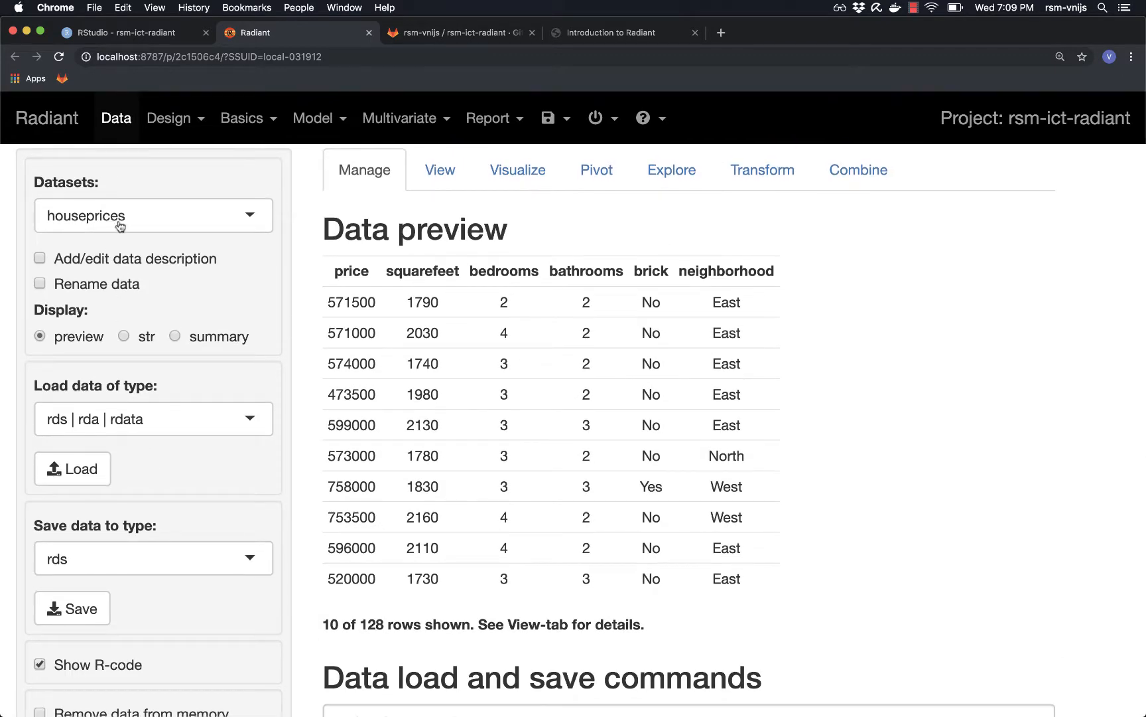
left_click(121, 221)
left_click(121, 220)
scroll(449, 387, "down", 6)
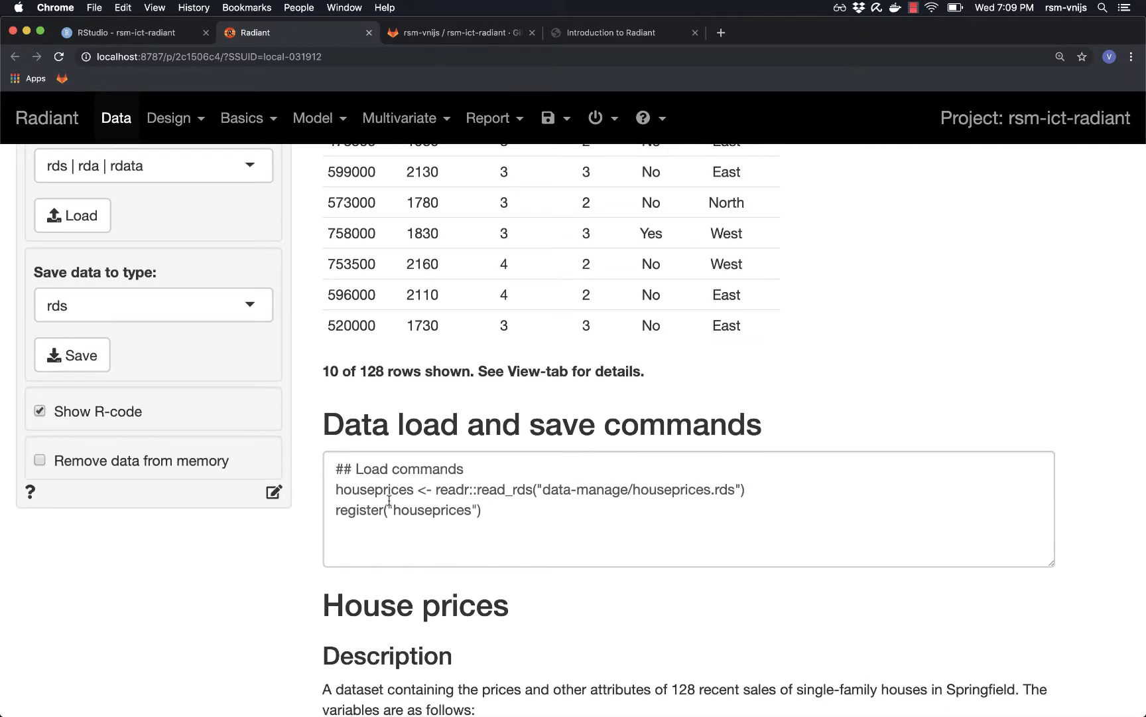
scroll(199, 392, "up", 6)
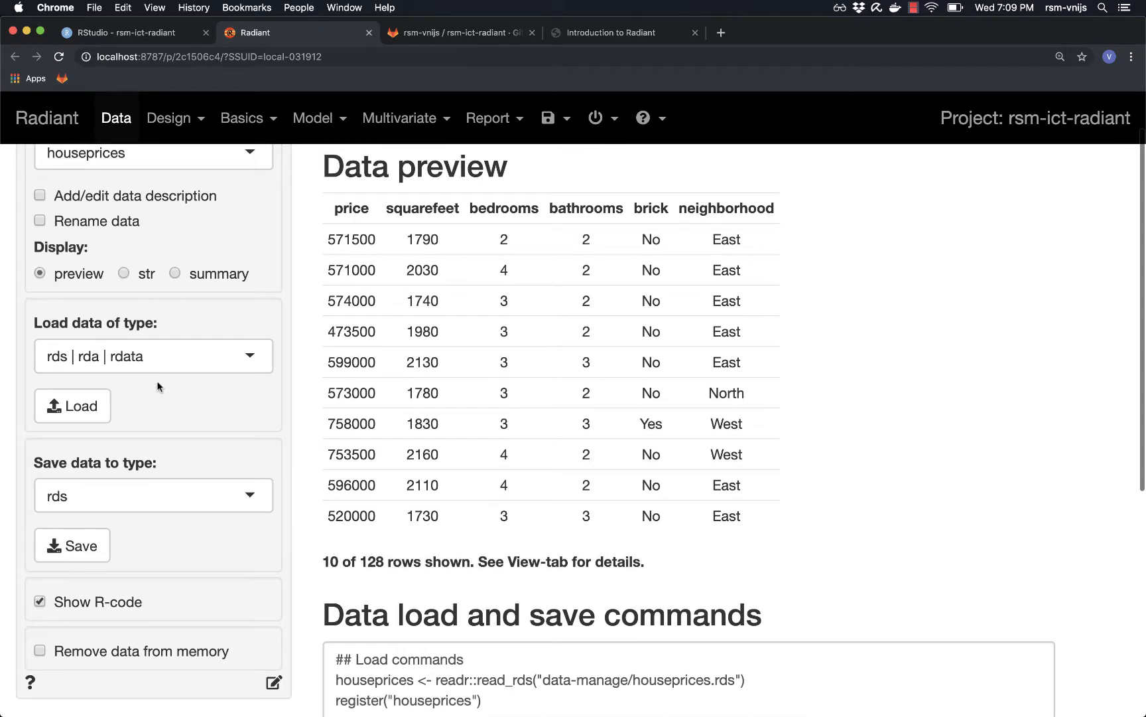
scroll(159, 386, "down", 4)
scroll(158, 386, "down", 1)
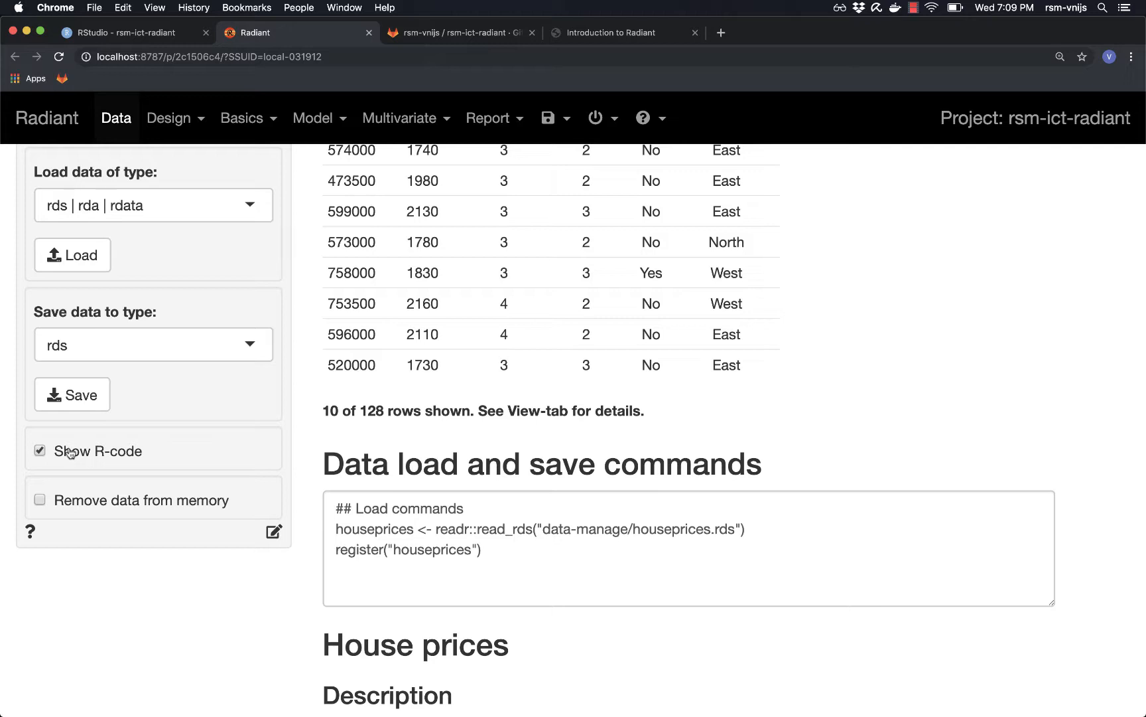
- Add the houseprices load commands to the Rmd report and place the cursor on the empty line below them
left_click(273, 533)
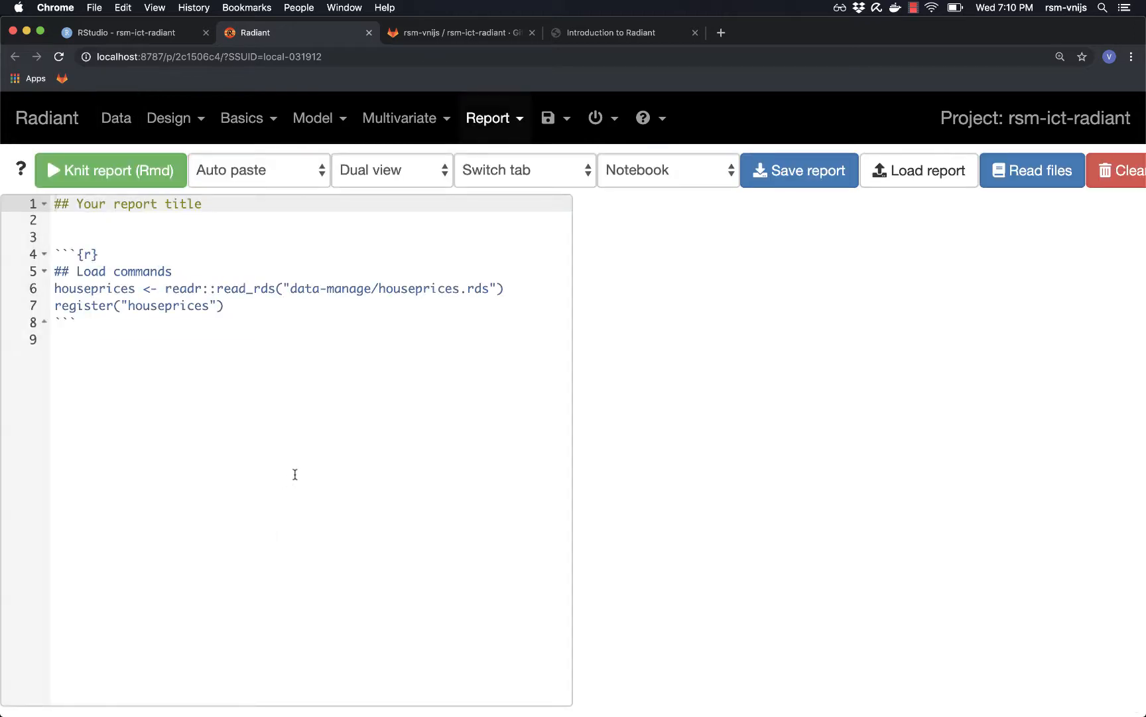
left_click(494, 124)
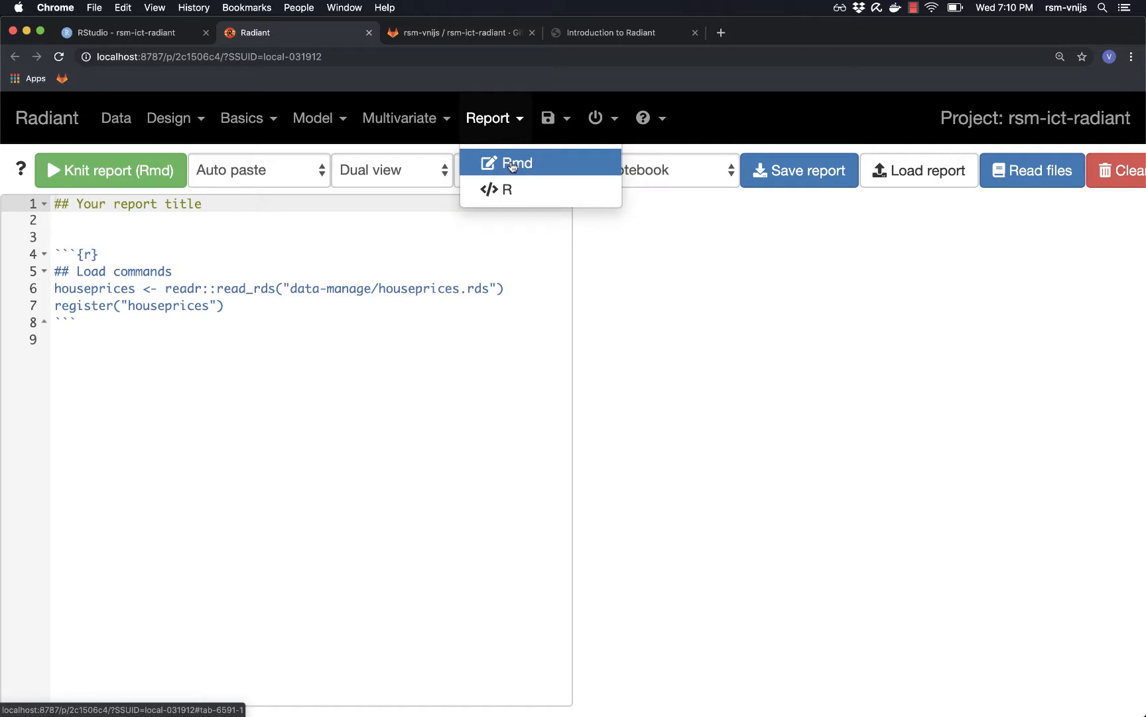
left_click(181, 358)
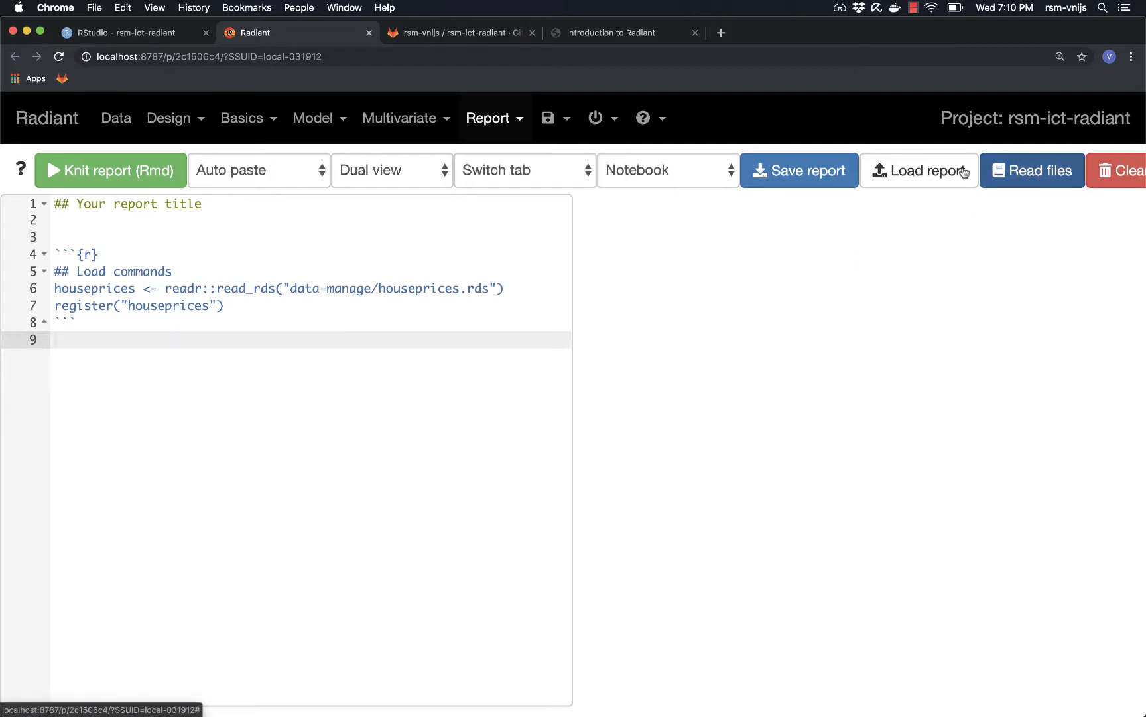
- Generate report code to read sales.csv from the data-manage folder and remove the space before register("sales")
left_click(1032, 174)
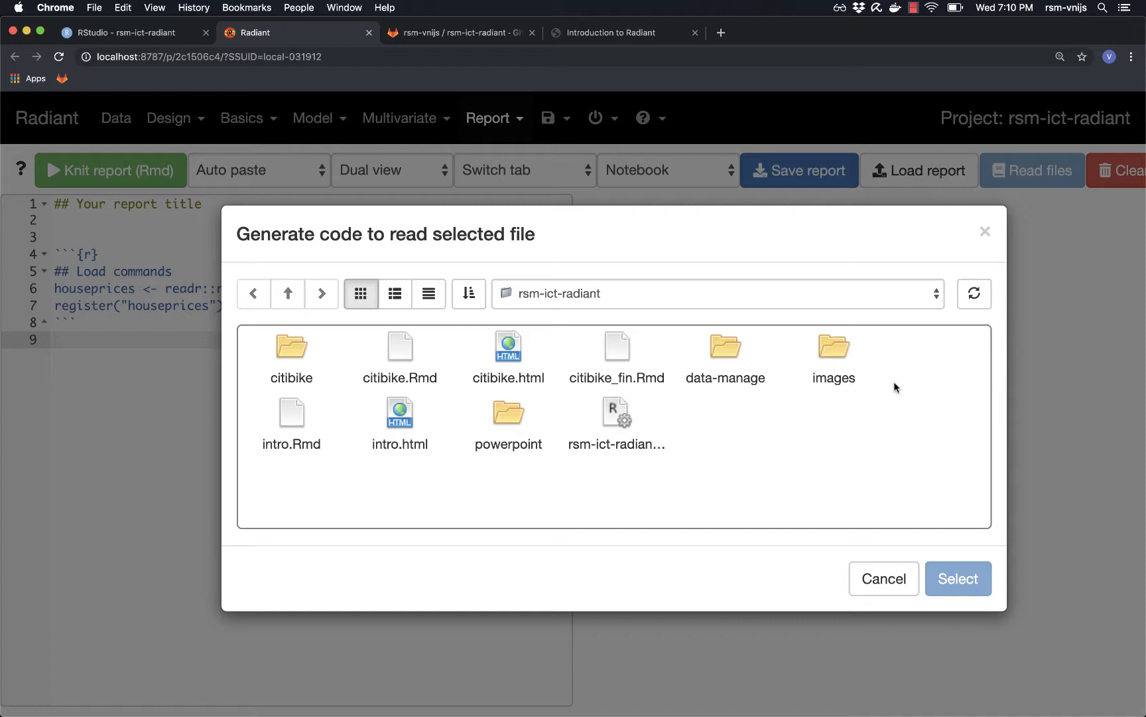
double_click(726, 351)
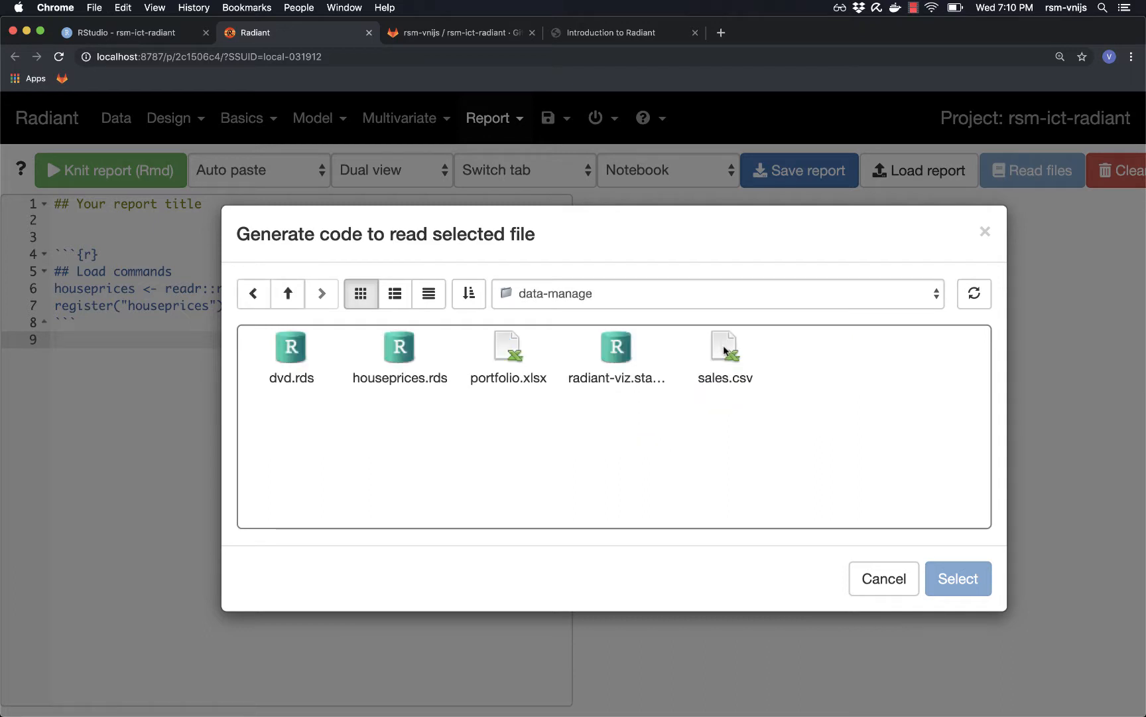
double_click(723, 348)
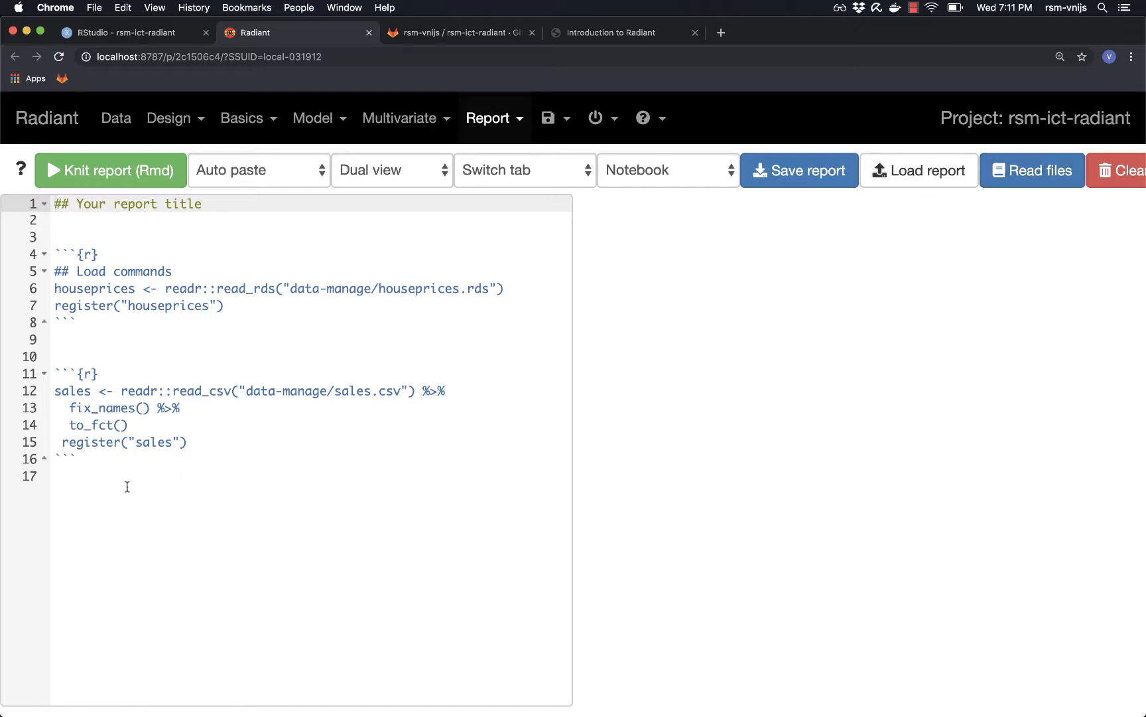
left_click(61, 441)
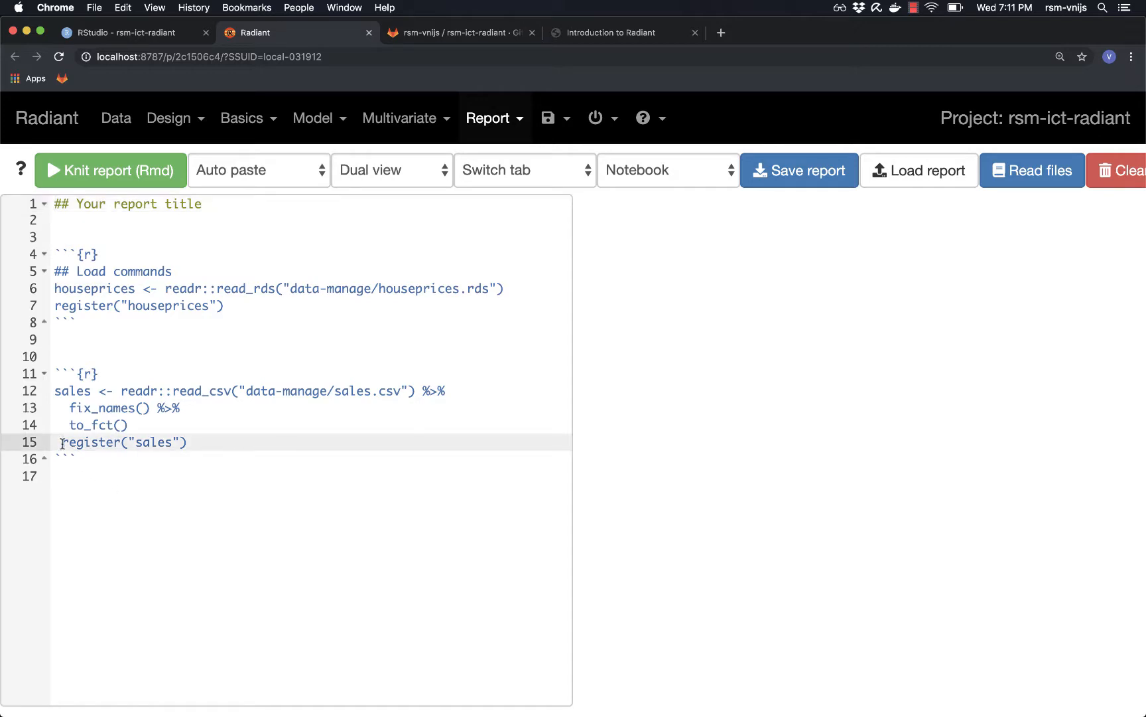
key("BackSpace")
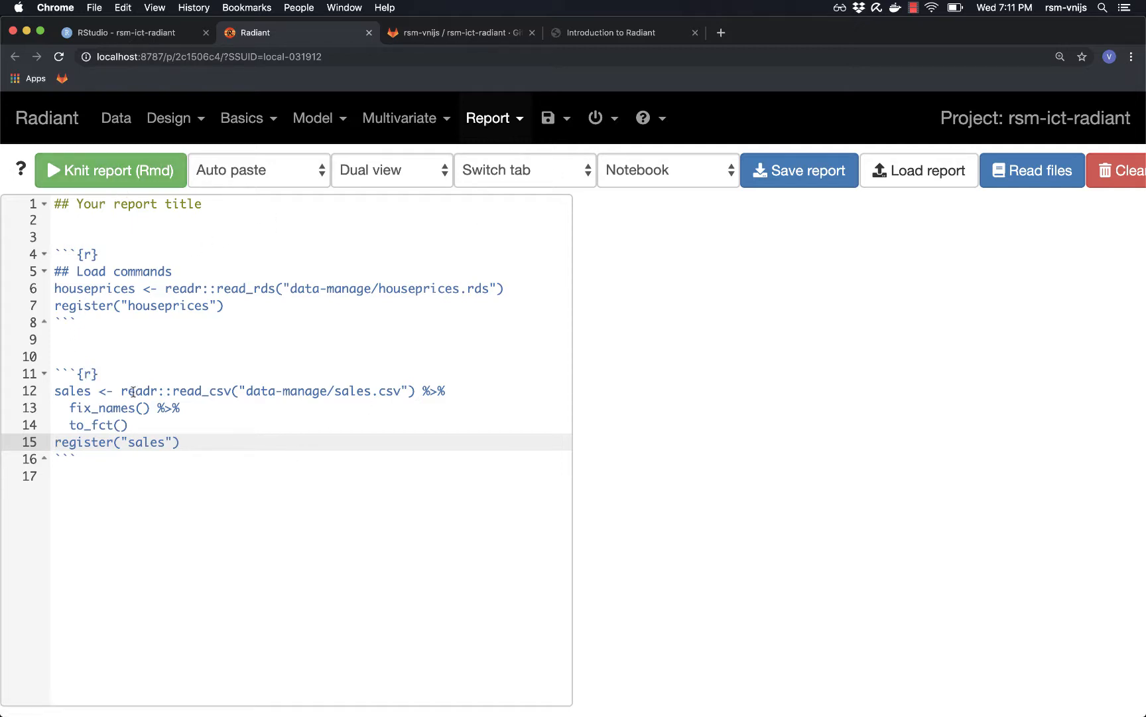
- Check the list of available datasets for sales and return to the Rmd report
left_click(114, 127)
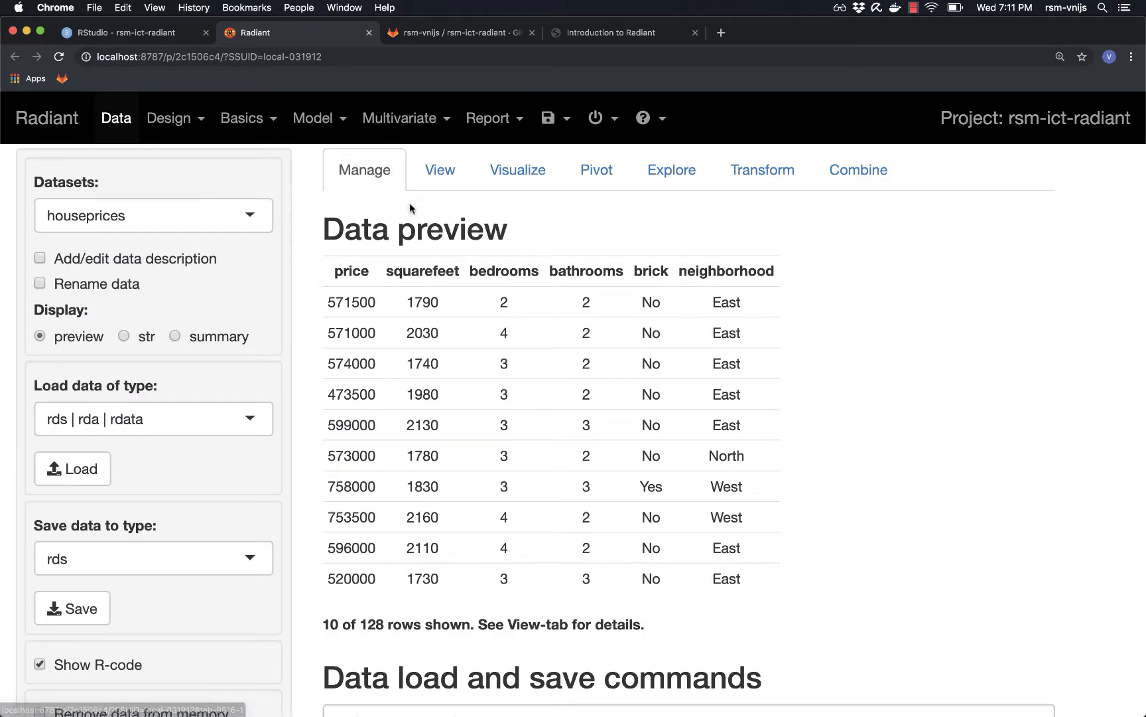
left_click(161, 209)
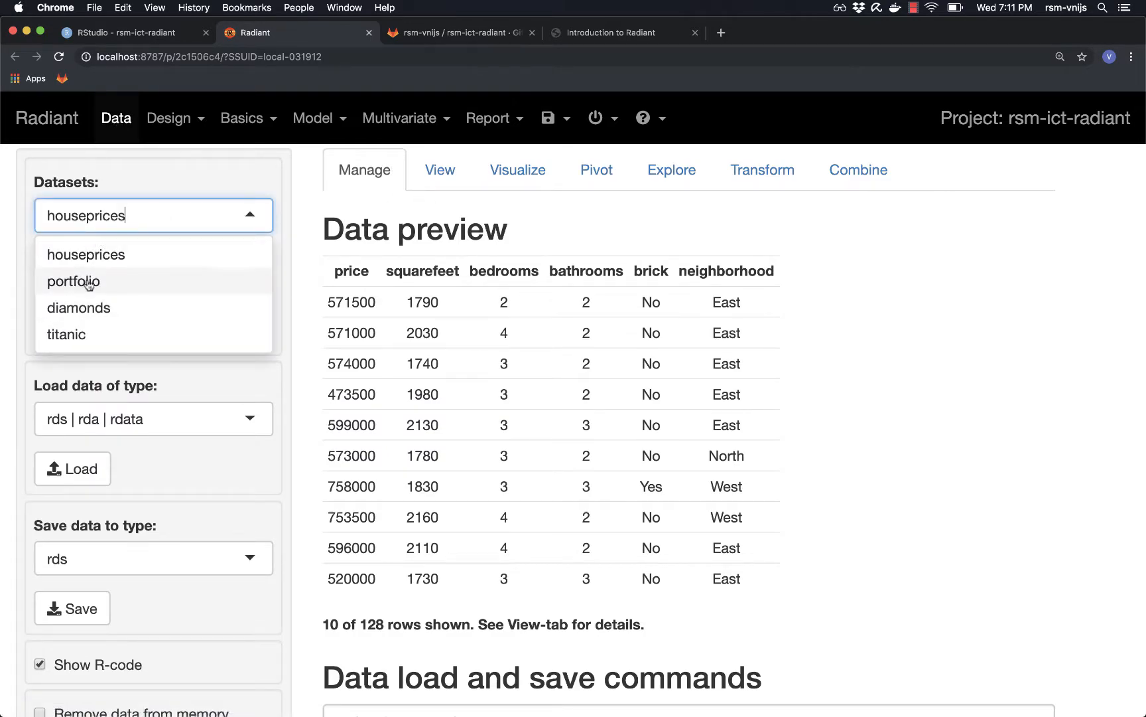
left_click(478, 123)
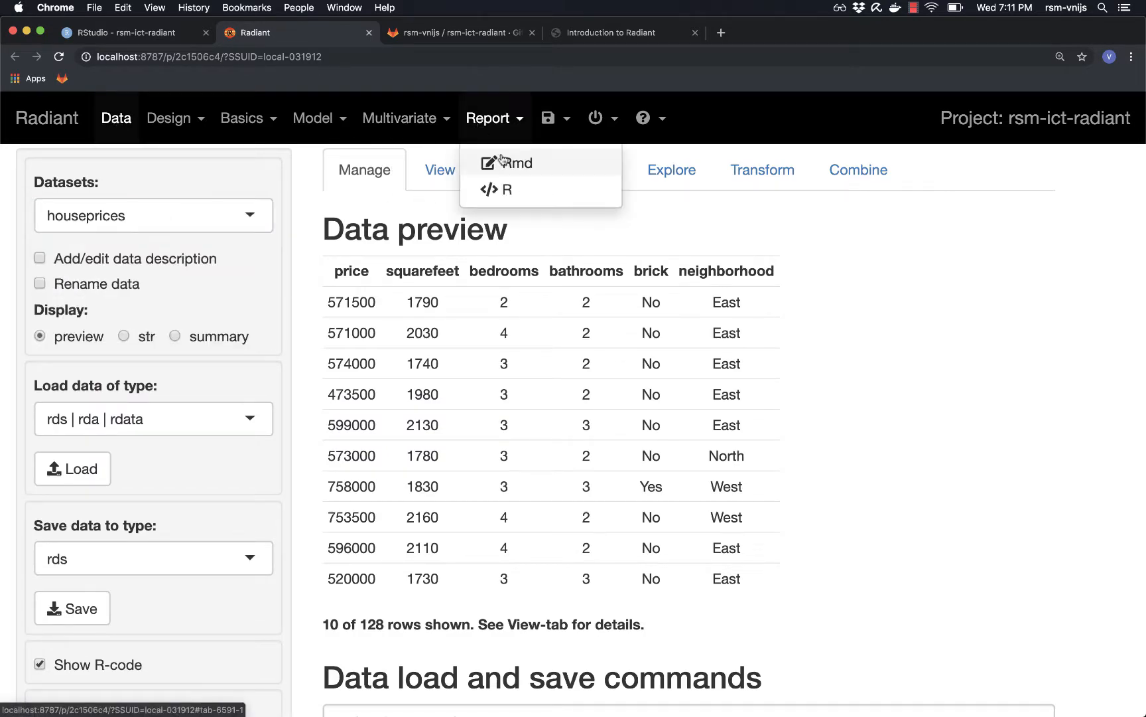
left_click(492, 162)
- Select the whole sales code chunk in the Rmd report and knit the report
left_click(57, 370)
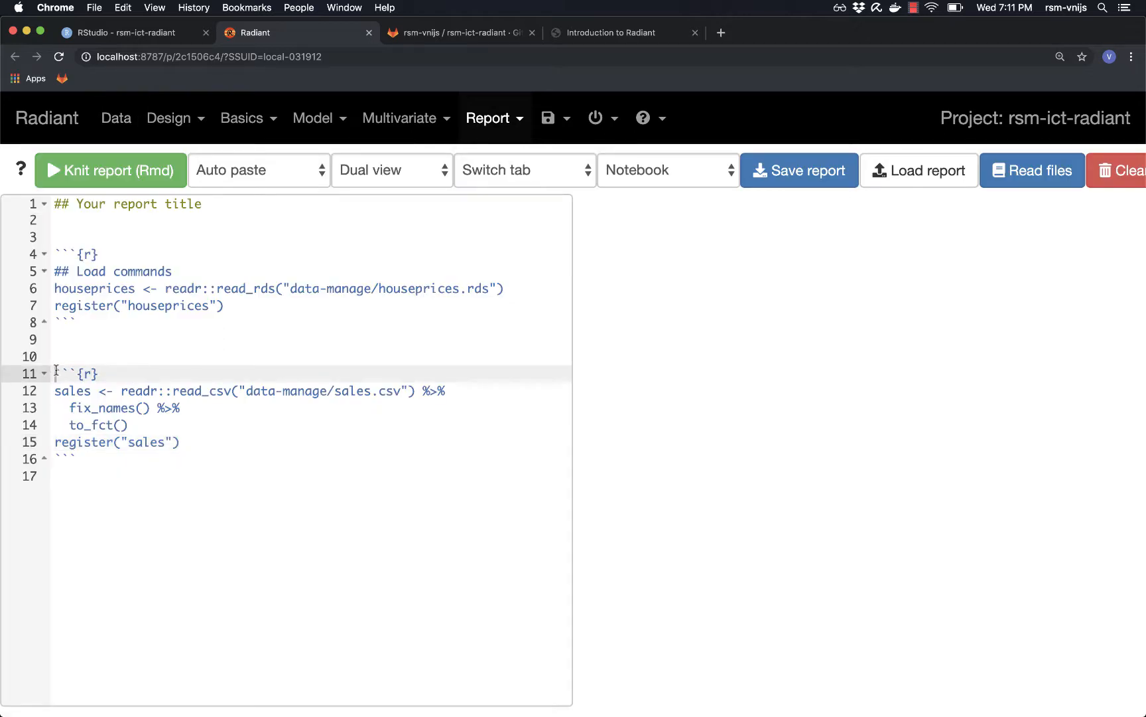
left_click_drag(56, 370, 96, 459)
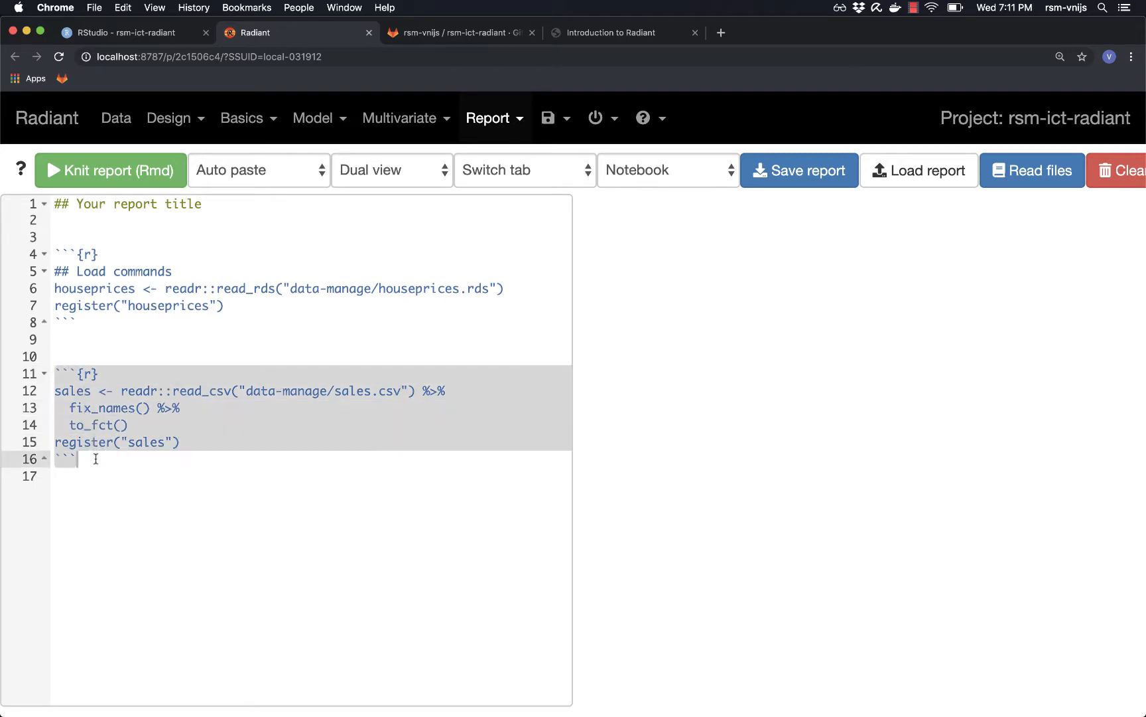
left_click(106, 172)
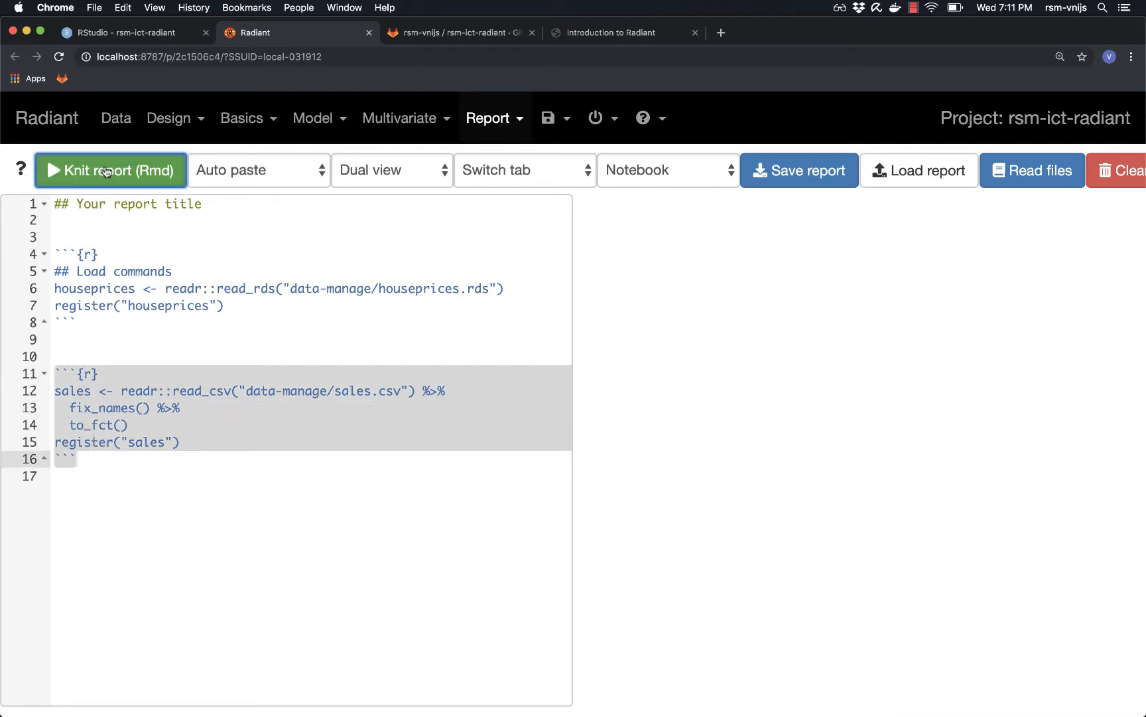
- Run only the sales code chunk from its opening line, and run it a second time
left_click(57, 369)
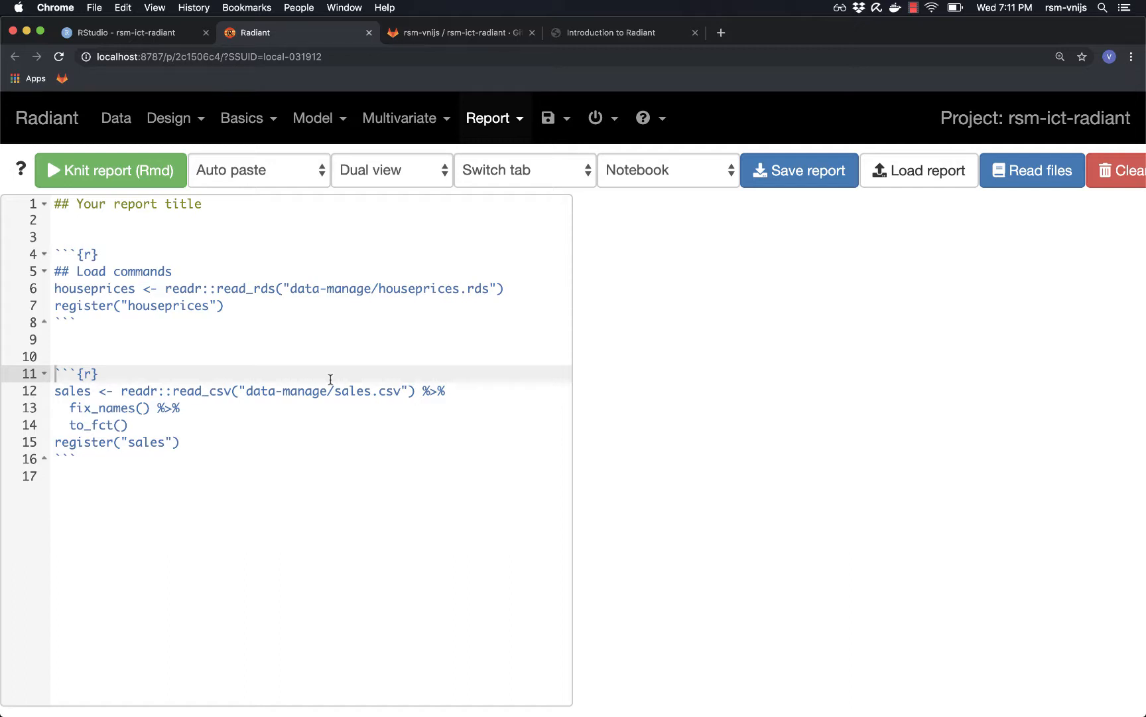
key("super+Return")
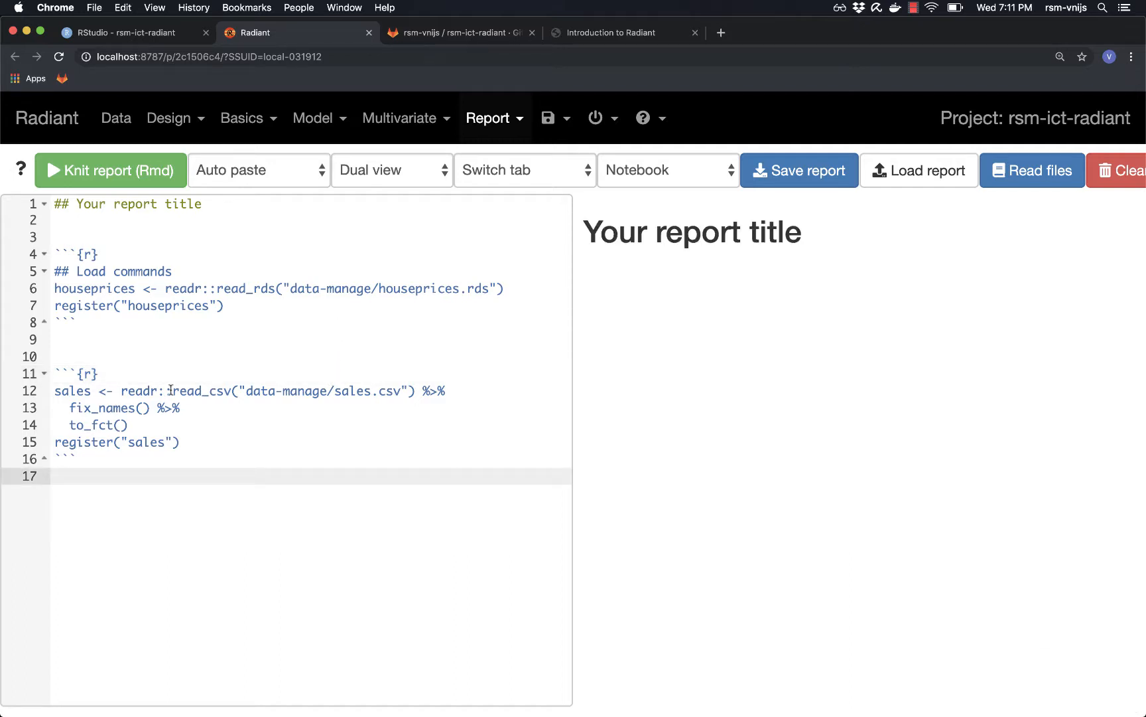
left_click(57, 369)
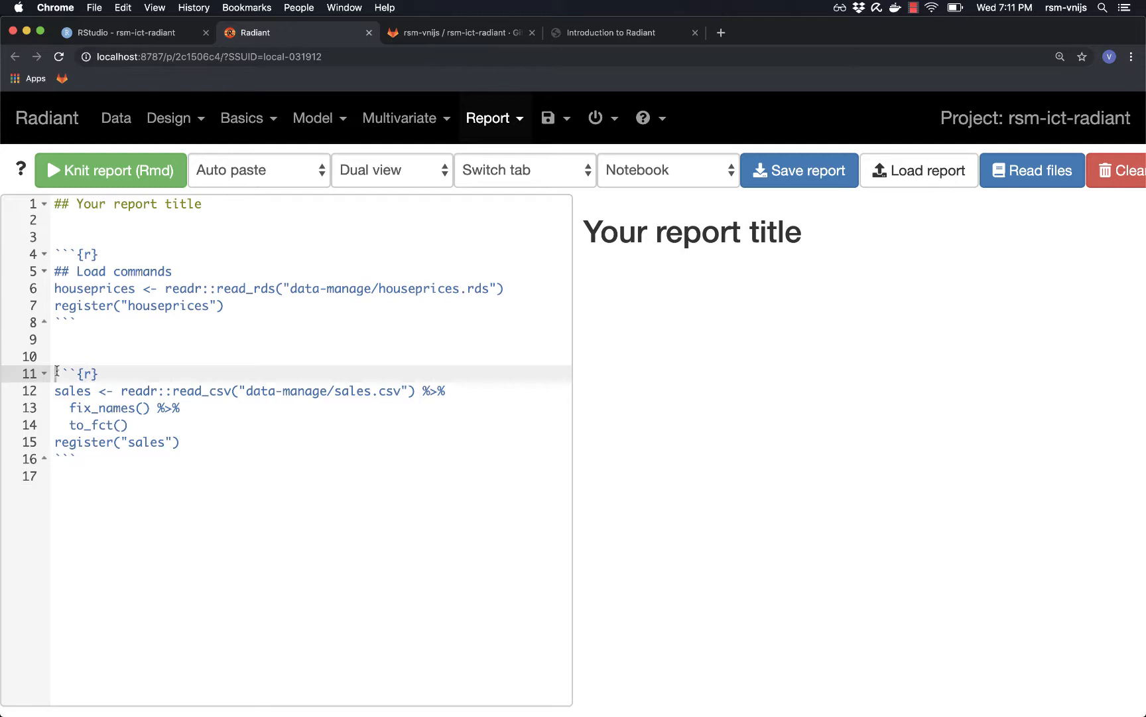
key("super+Return")
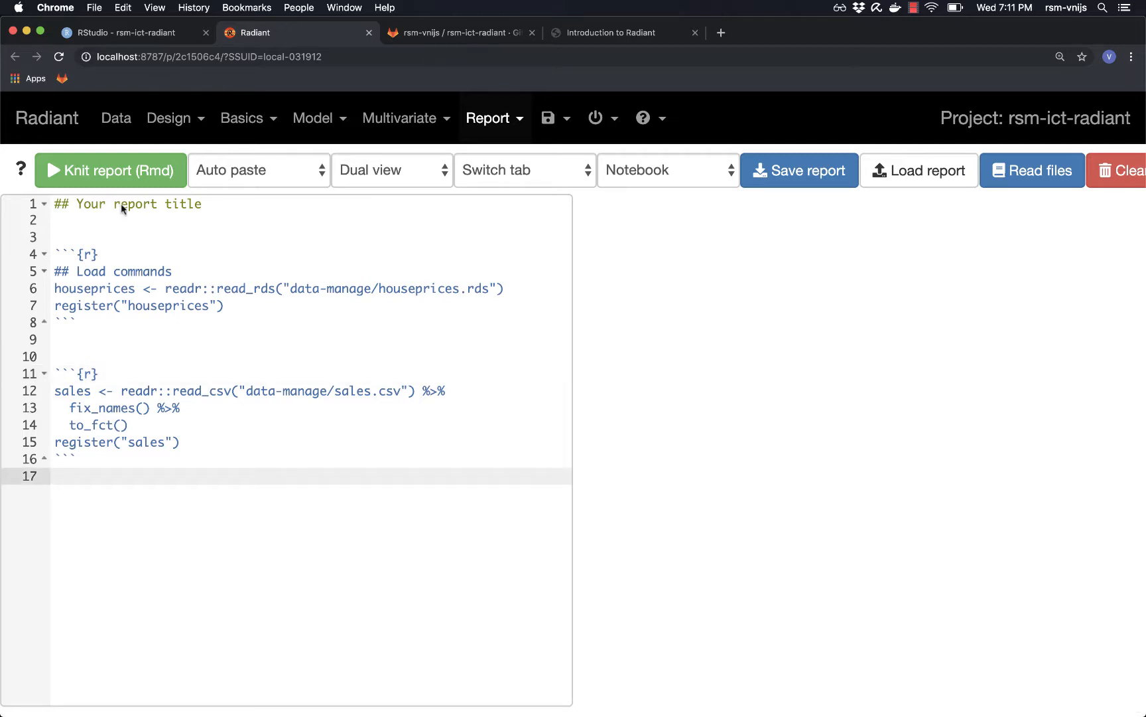
- Make sales the active dataset in the data manager and look over its data preview and load commands
left_click(117, 119)
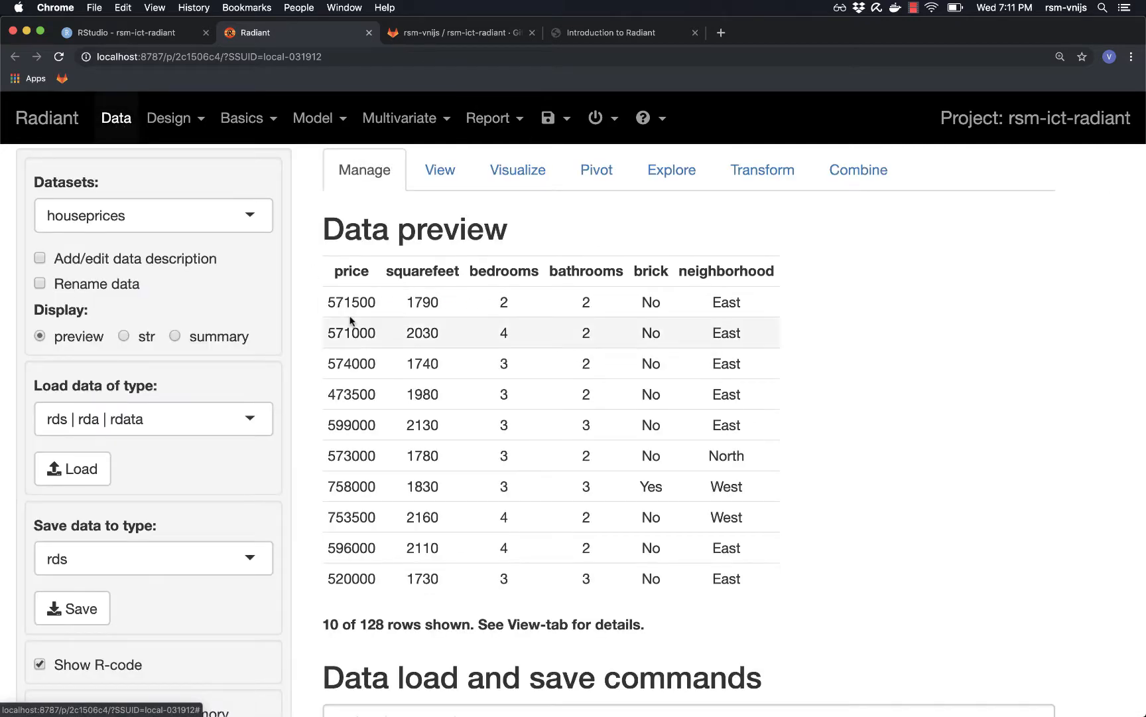
left_click(137, 219)
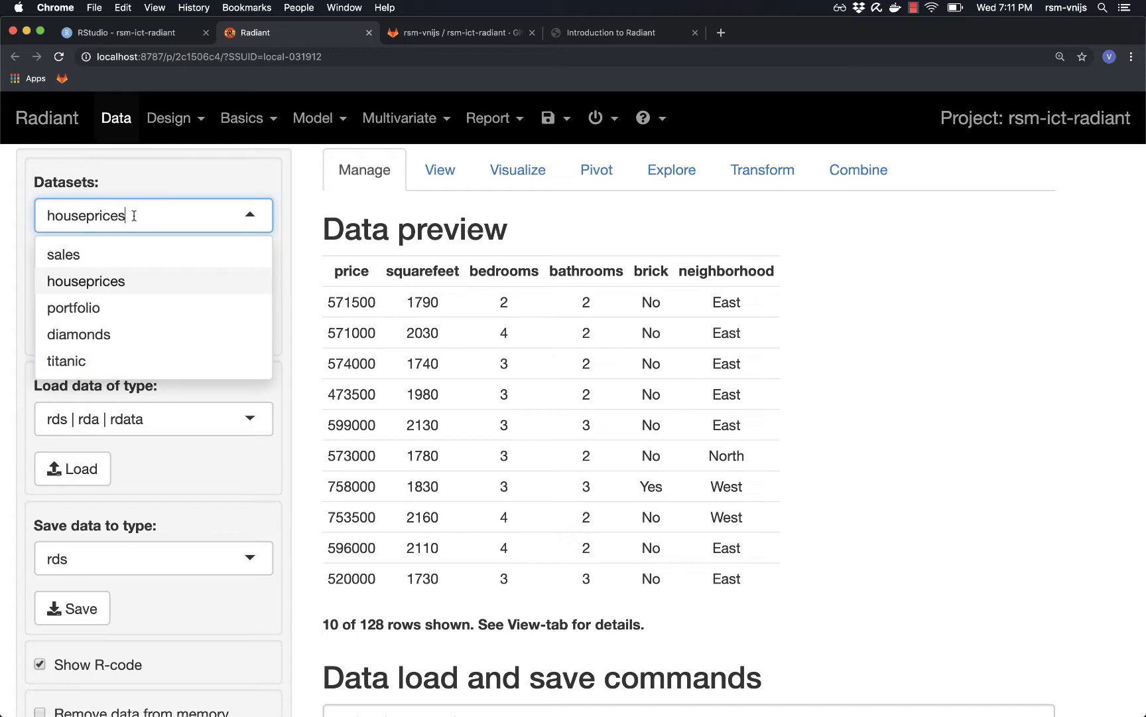
left_click(74, 261)
scroll(578, 358, "down", 3)
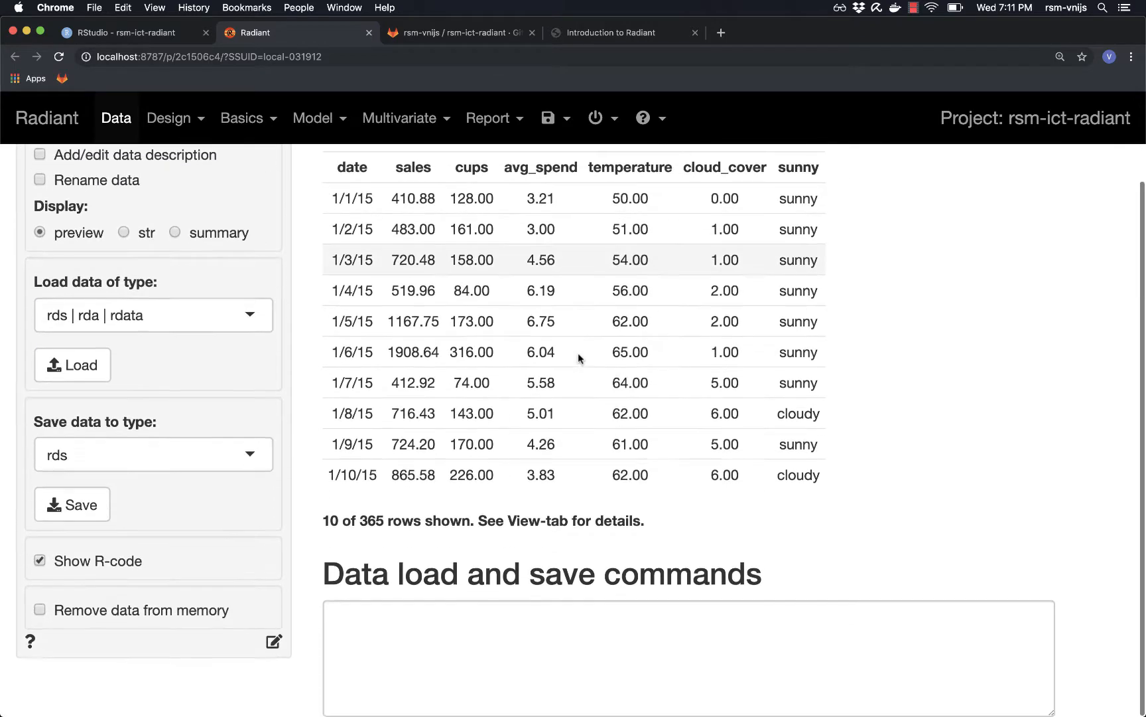
scroll(571, 358, "up", 3)
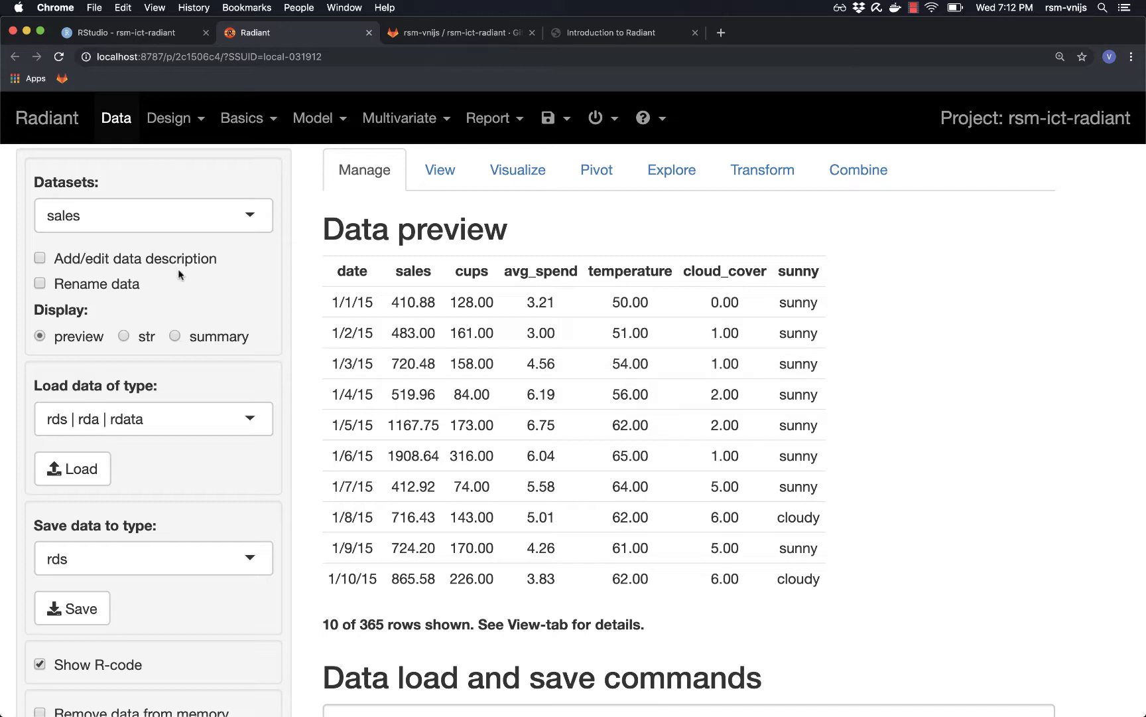
- Copy the dvd.csv link from the Introduction to Radiant document and return to Radiant
left_click(601, 34)
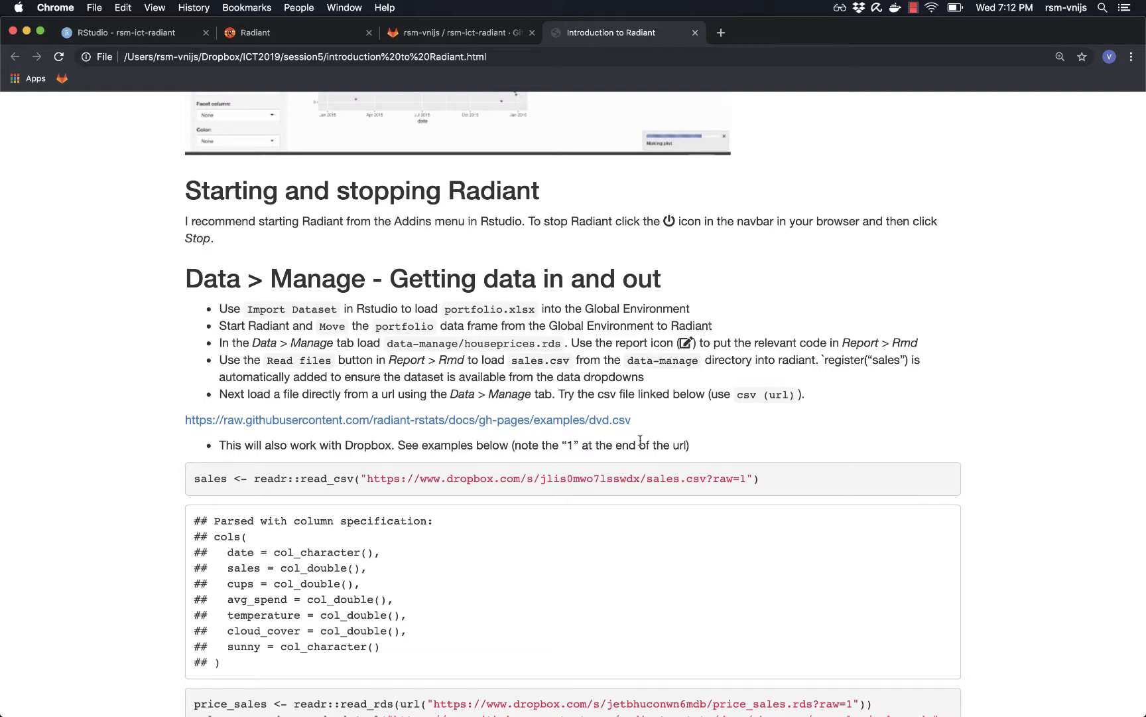
left_click_drag(633, 419, 185, 416)
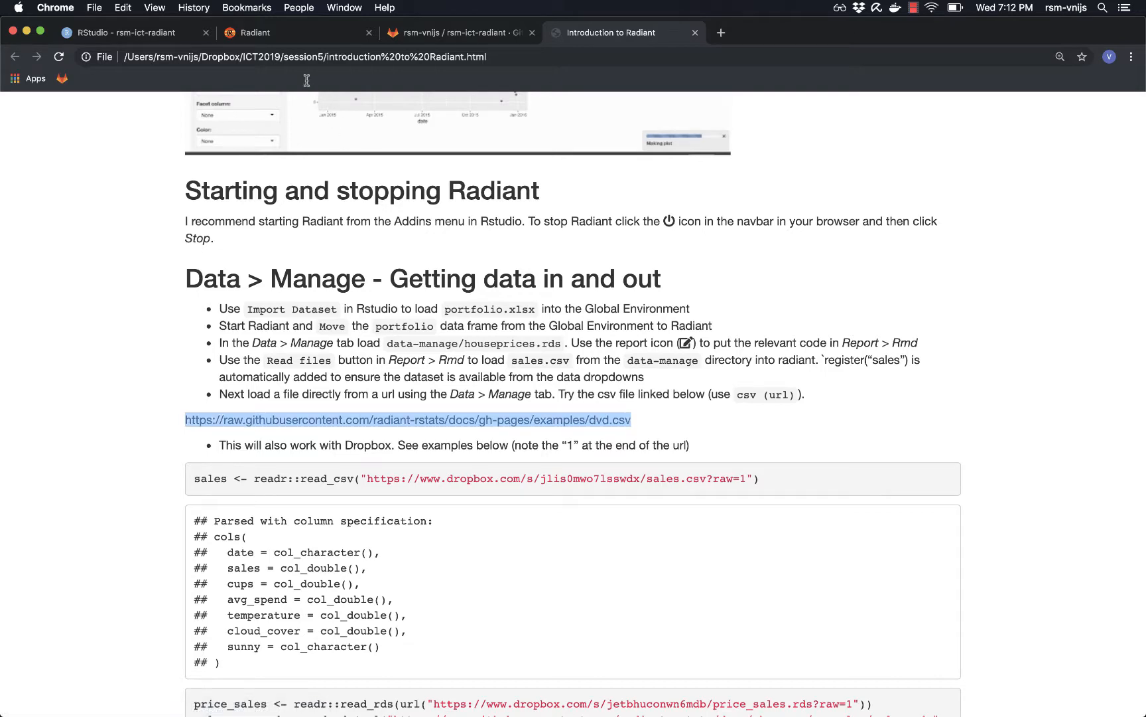
left_click(290, 38)
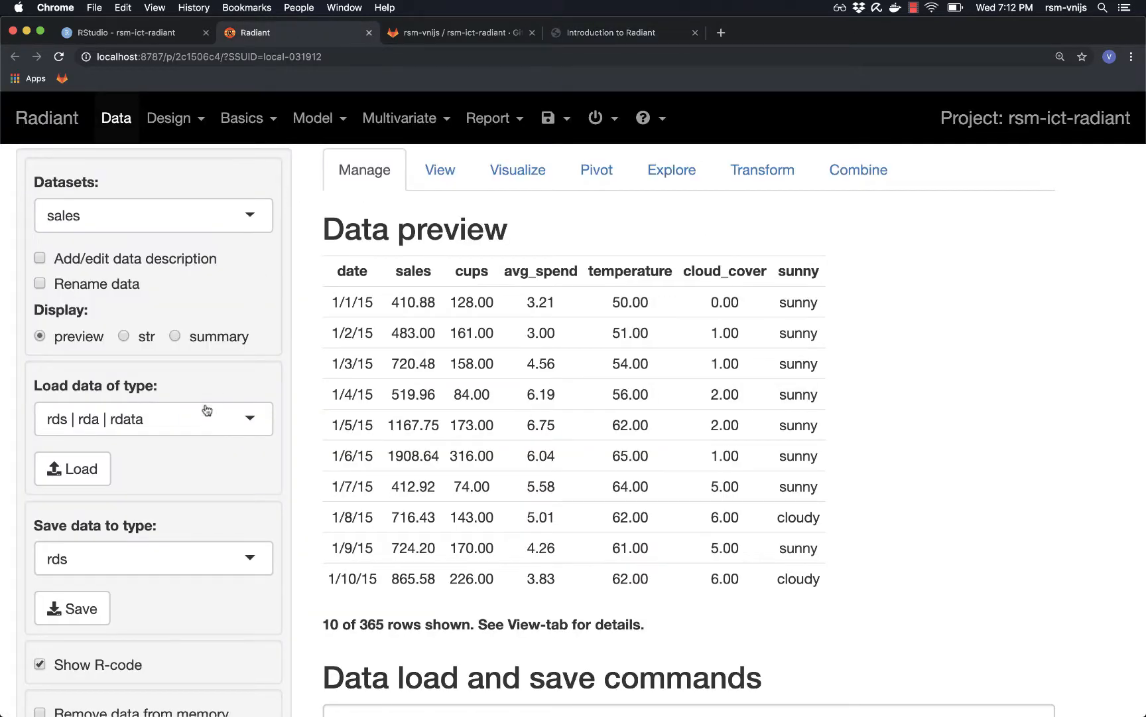
- Load the dvd dataset from the copied link using the csv (url) data type
left_click(147, 418)
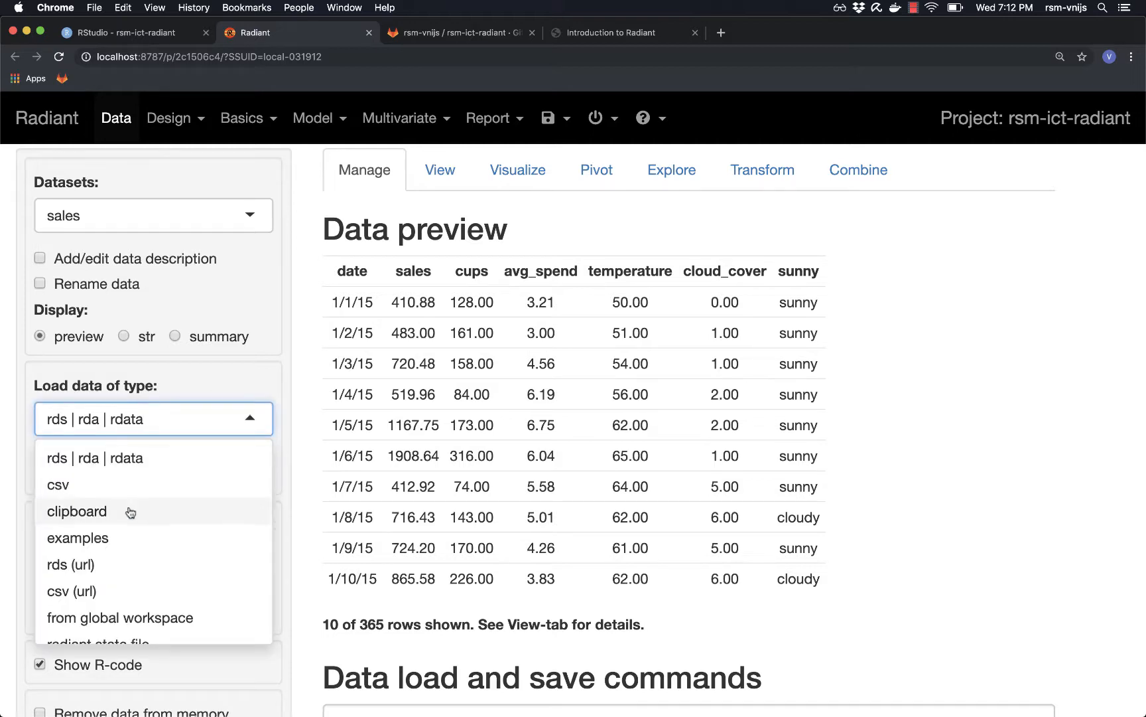
scroll(133, 510, "down", 1)
left_click(86, 579)
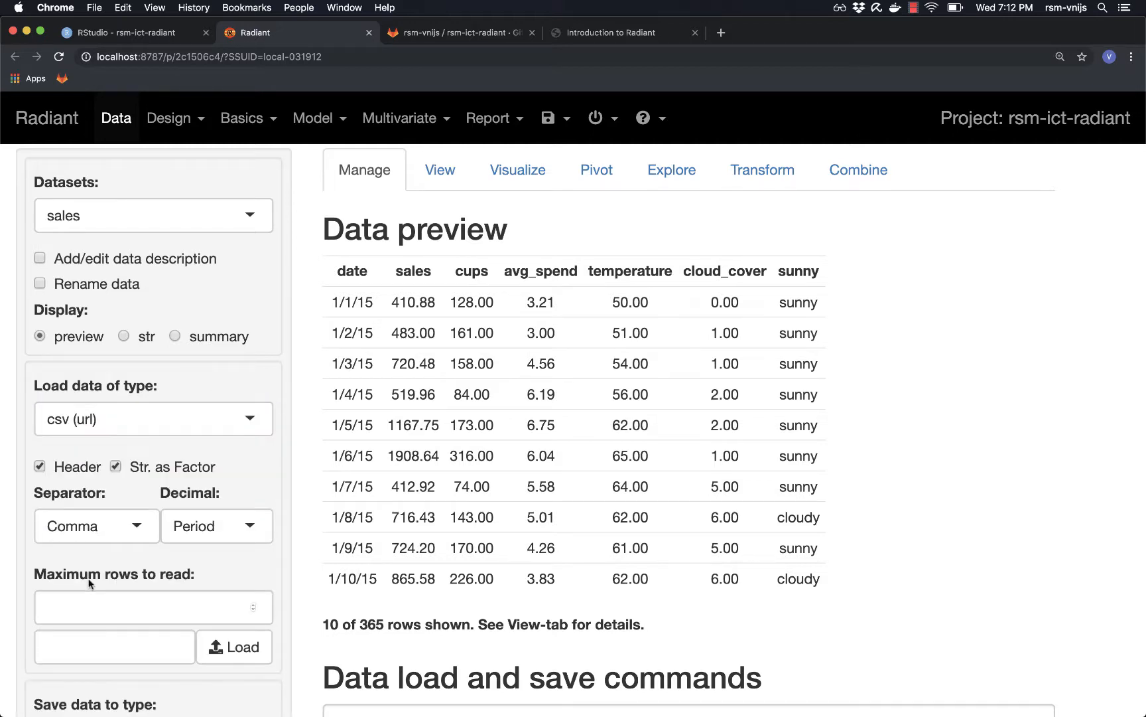
left_click(102, 651)
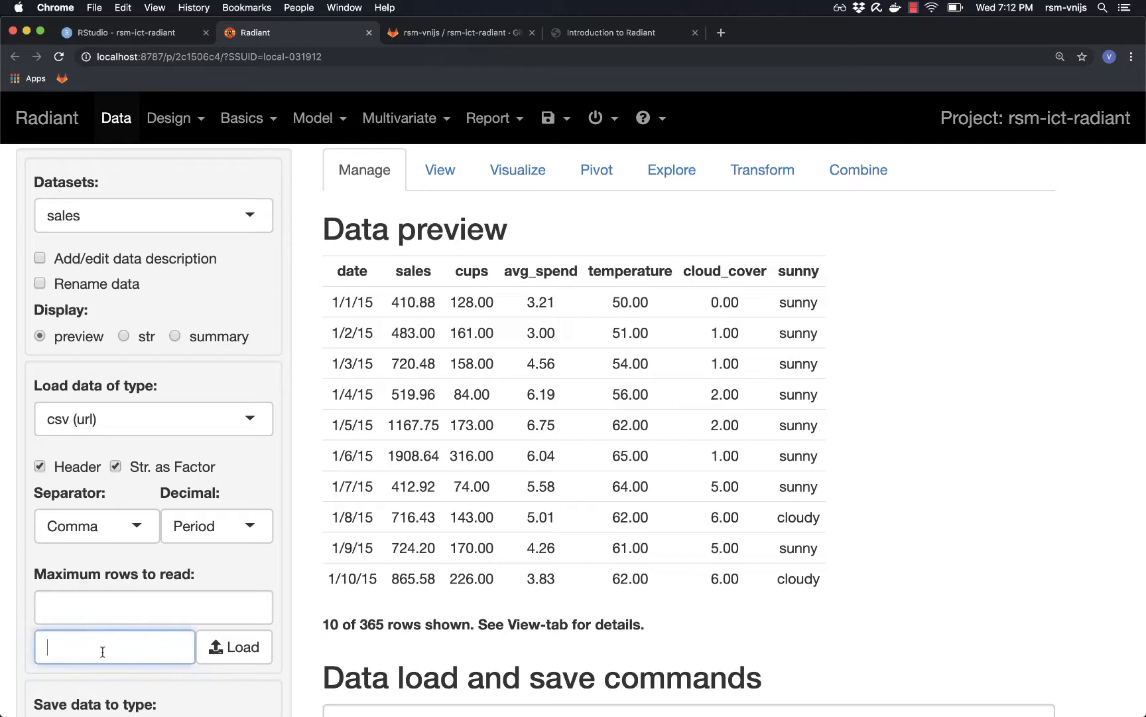
key("super+v")
left_click(244, 650)
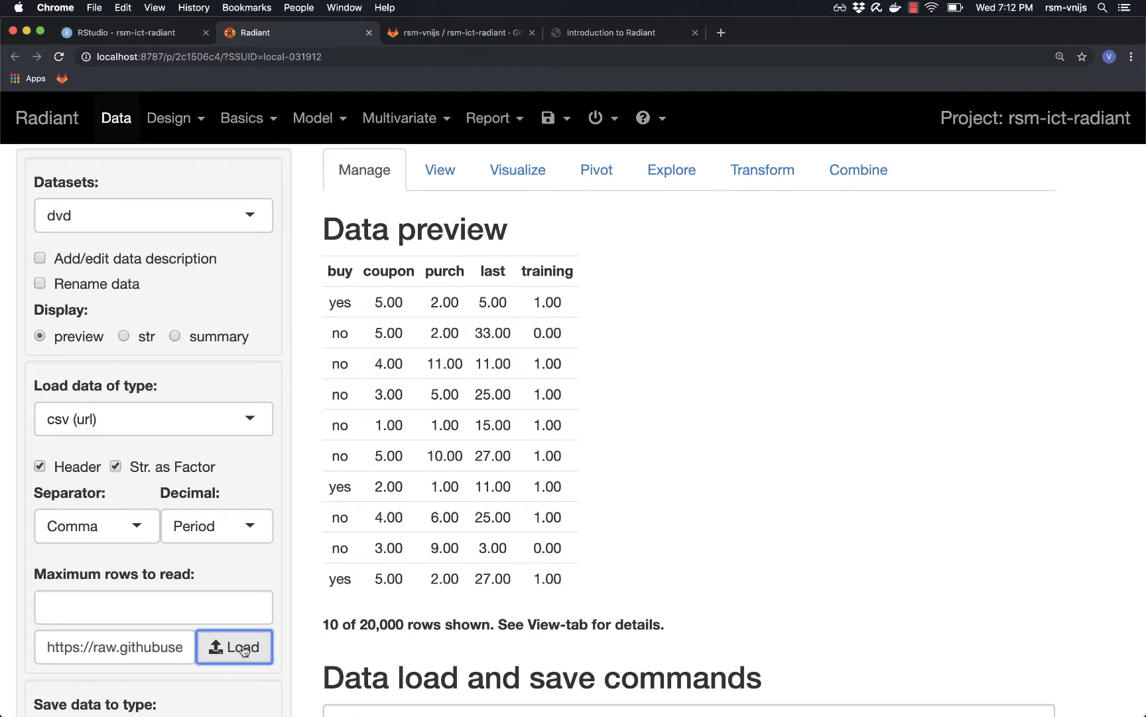
- Look through the generated load commands for the dvd dataset
scroll(415, 472, "down", 4)
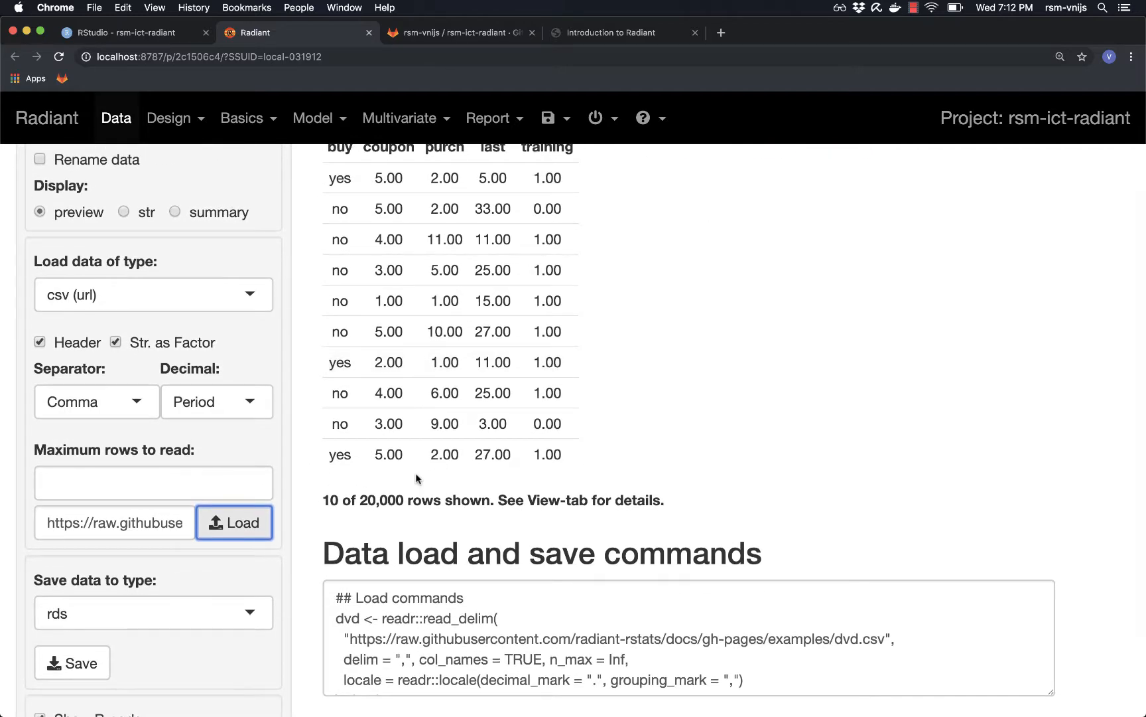
scroll(421, 605, "down", 3)
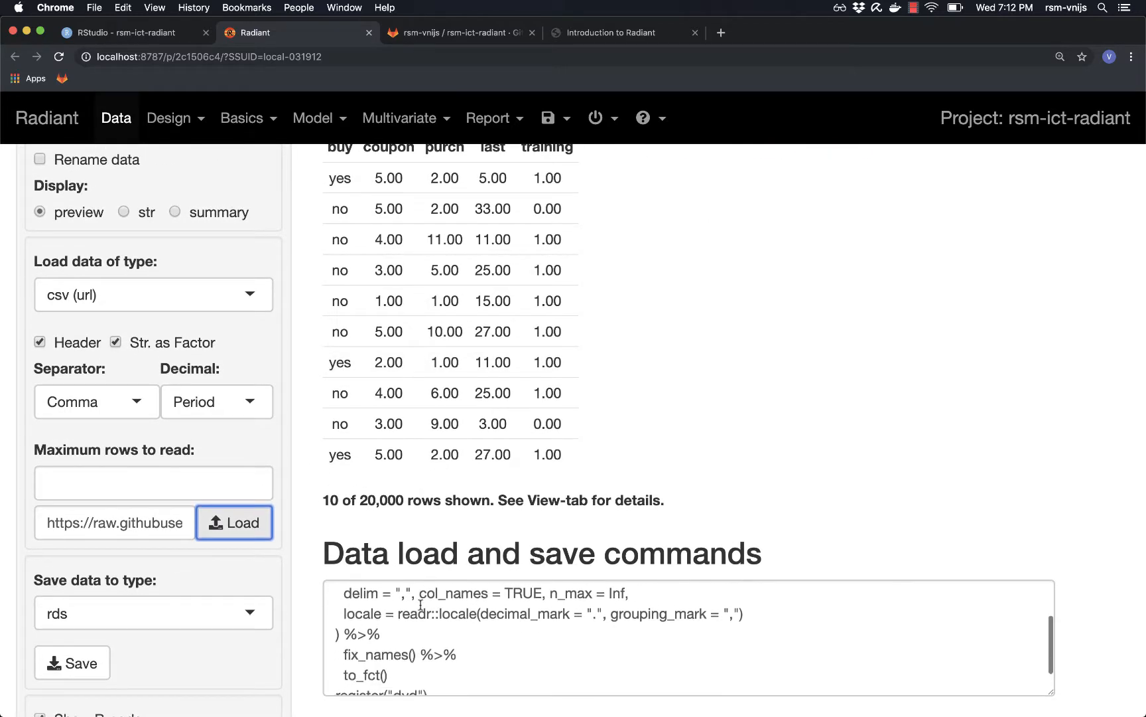
scroll(421, 604, "up", 4)
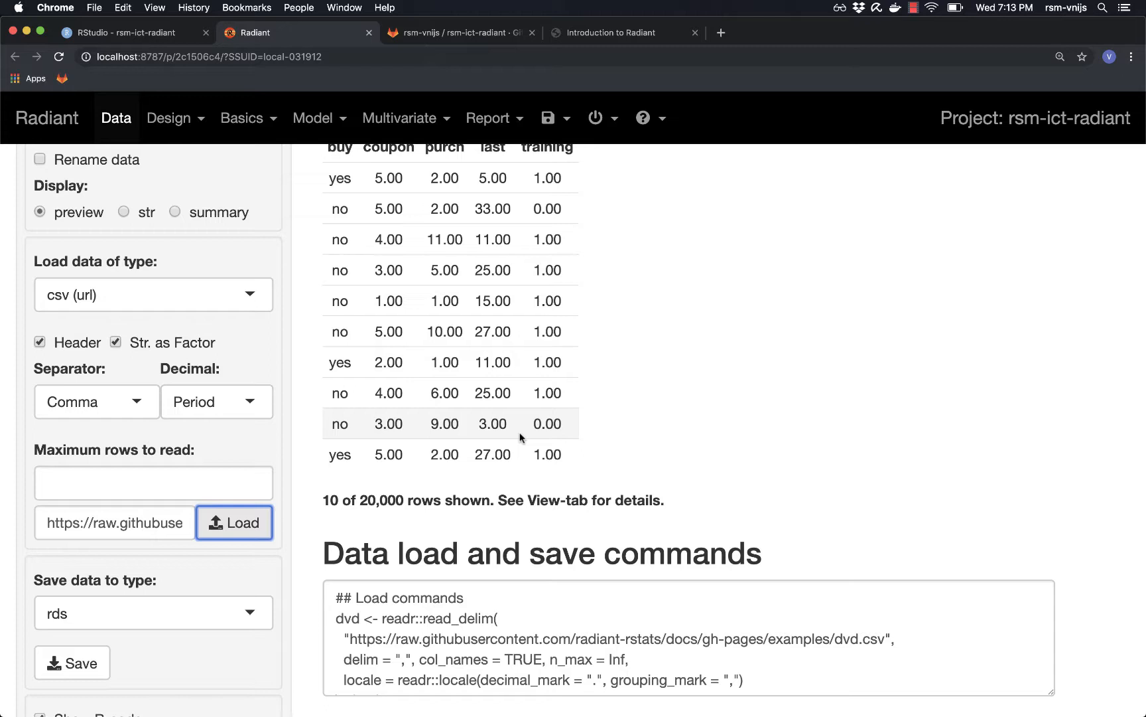
- Review the Introduction to Radiant examples that read sales and price_sales from URLs with readr::read_csv and readr::read_rds, highlighting each line
left_click(579, 39)
scroll(520, 359, "down", 5)
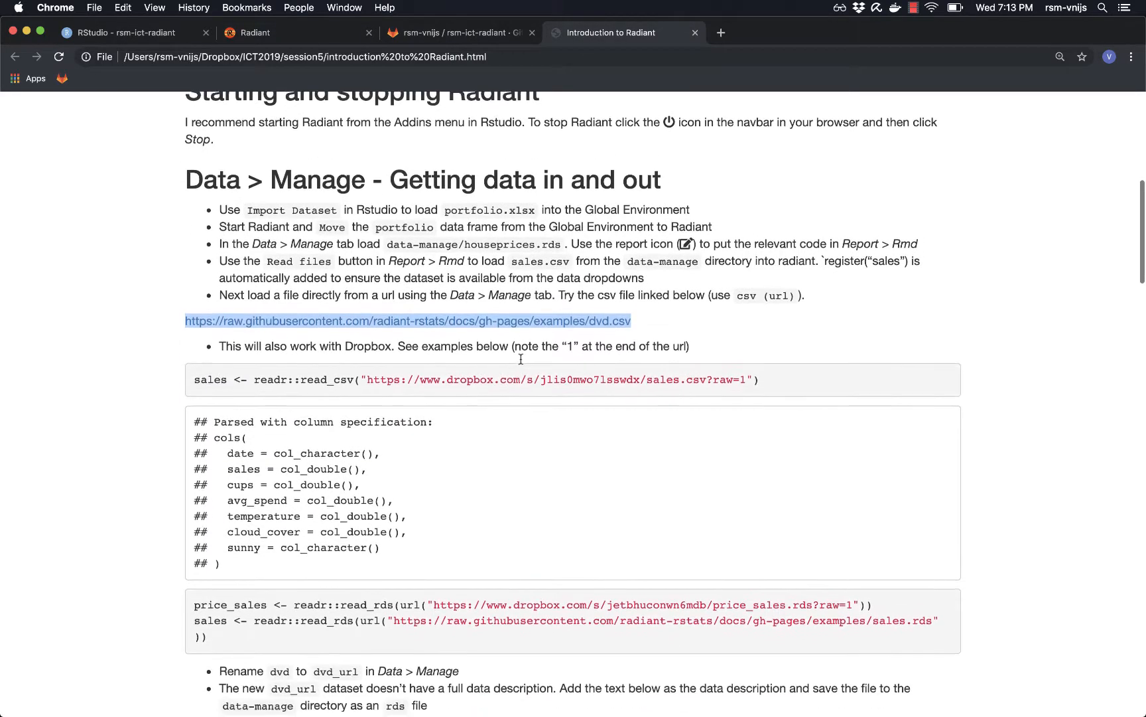
scroll(521, 359, "down", 2)
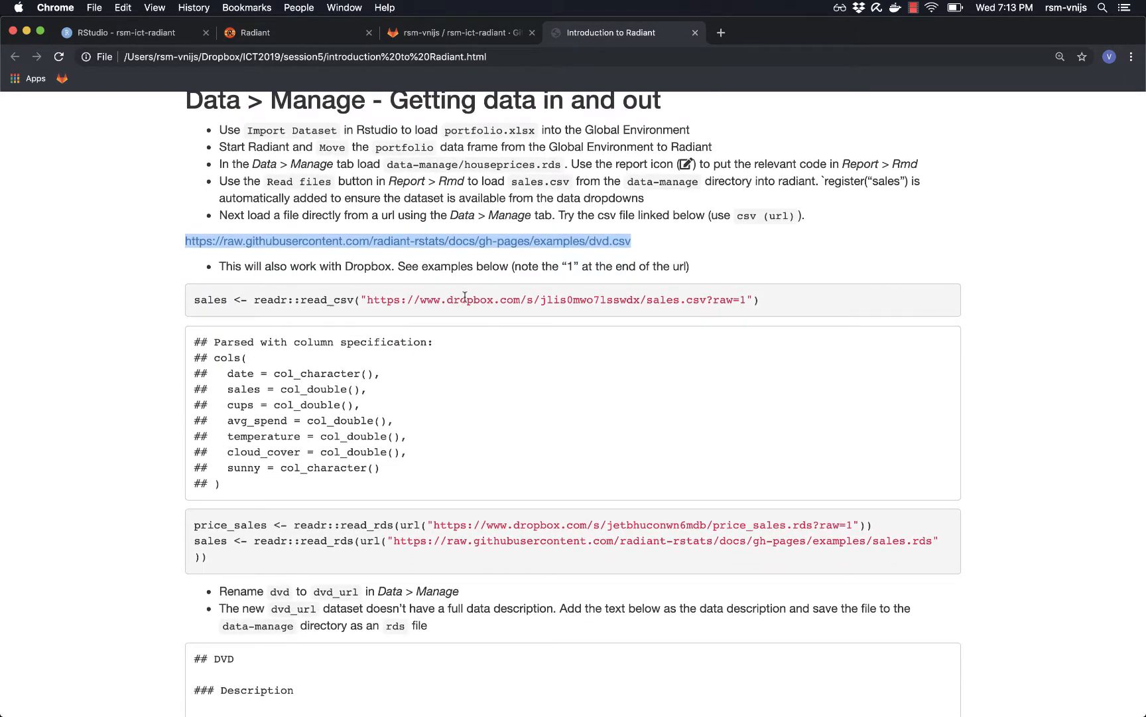
triple_click(464, 297)
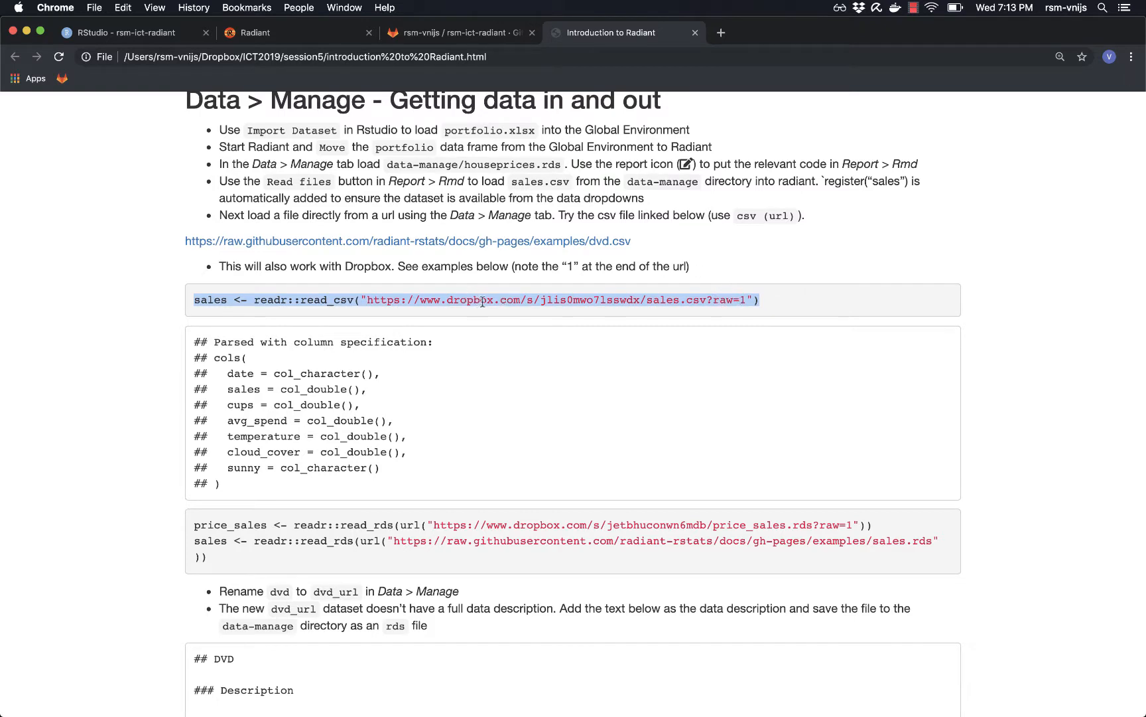
left_click(744, 299)
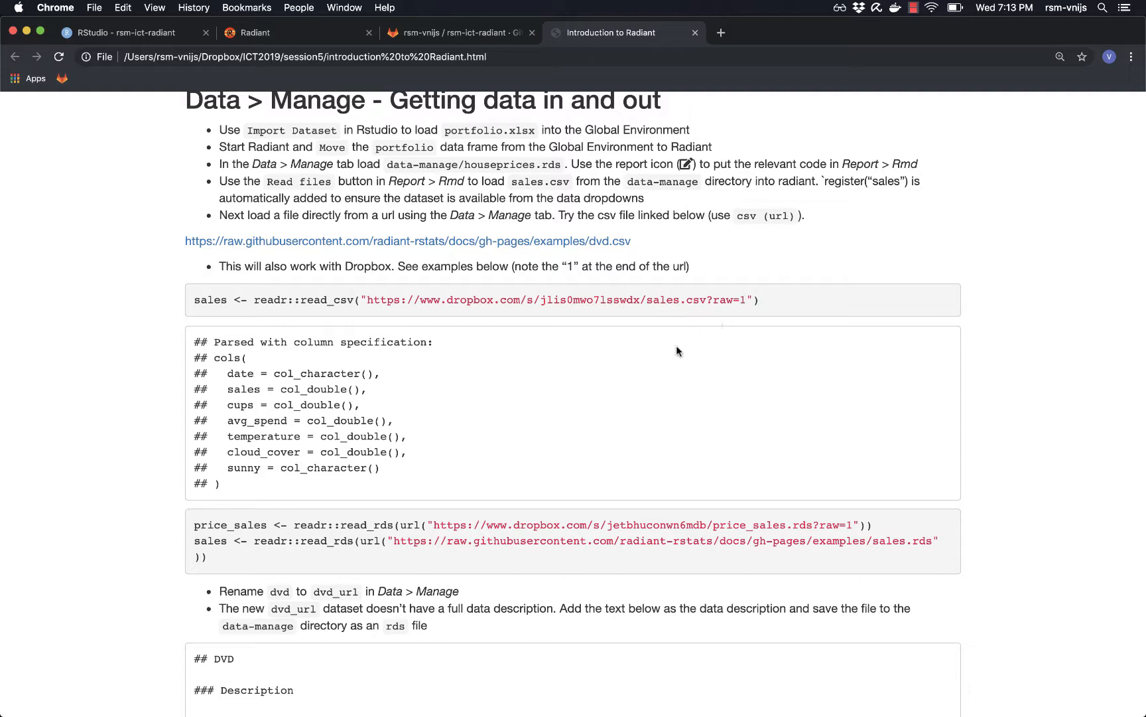
scroll(638, 383, "down", 3)
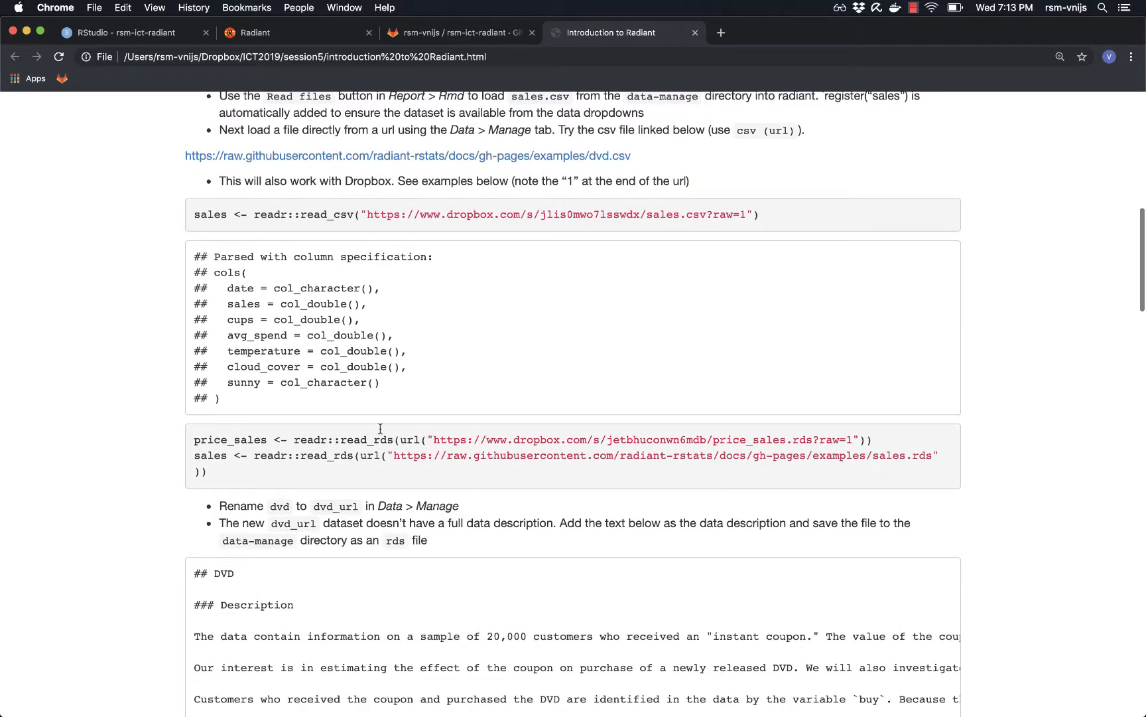
triple_click(326, 441)
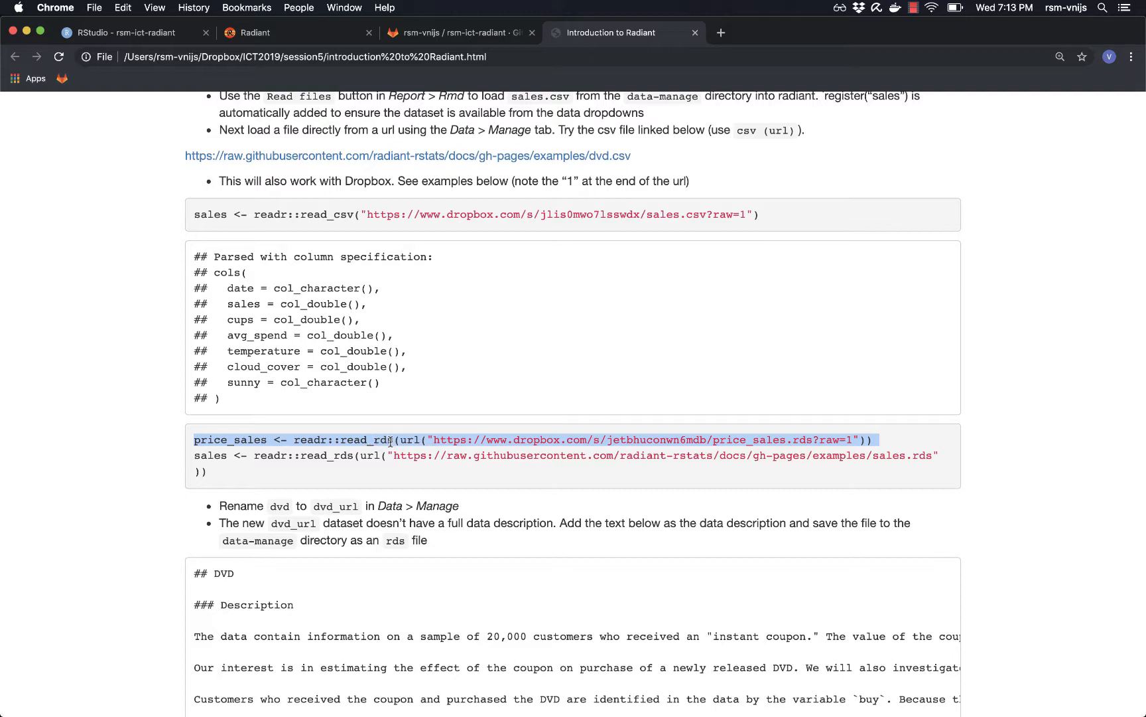
triple_click(298, 457)
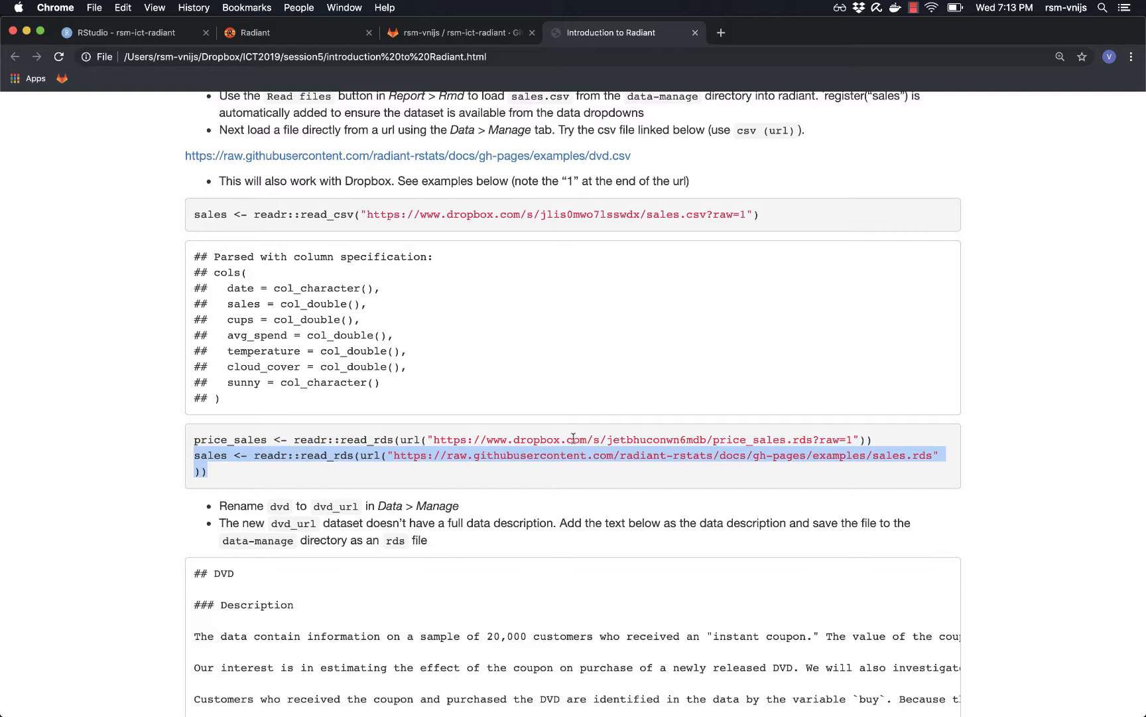
- Read the enlarged instructions on renaming dvd to dvd_url and adding the DVD data description
scroll(546, 456, "down", 2)
scroll(546, 456, "down", 7)
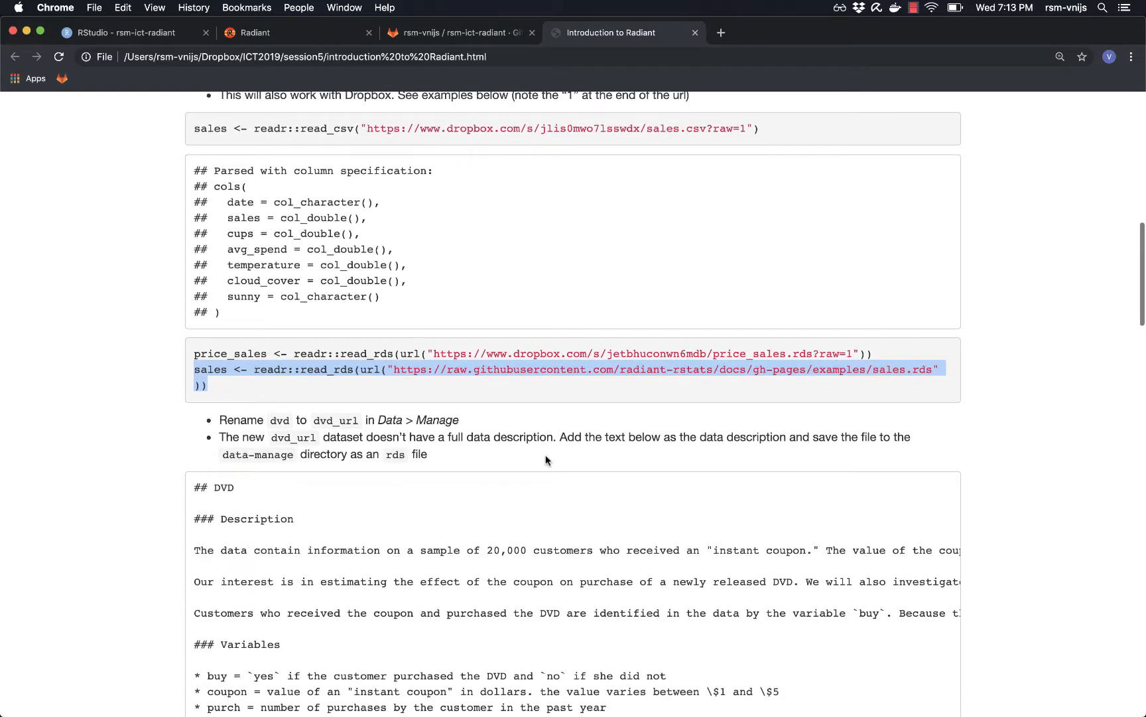
scroll(546, 458, "down", 3)
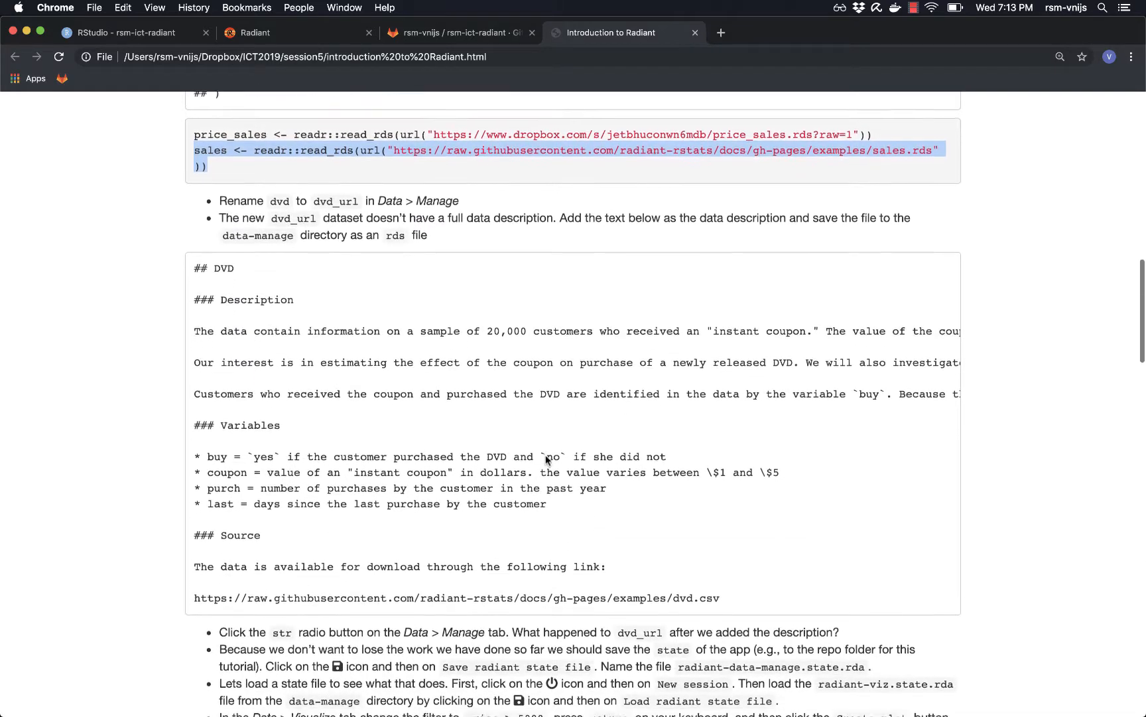
key("super+equal")
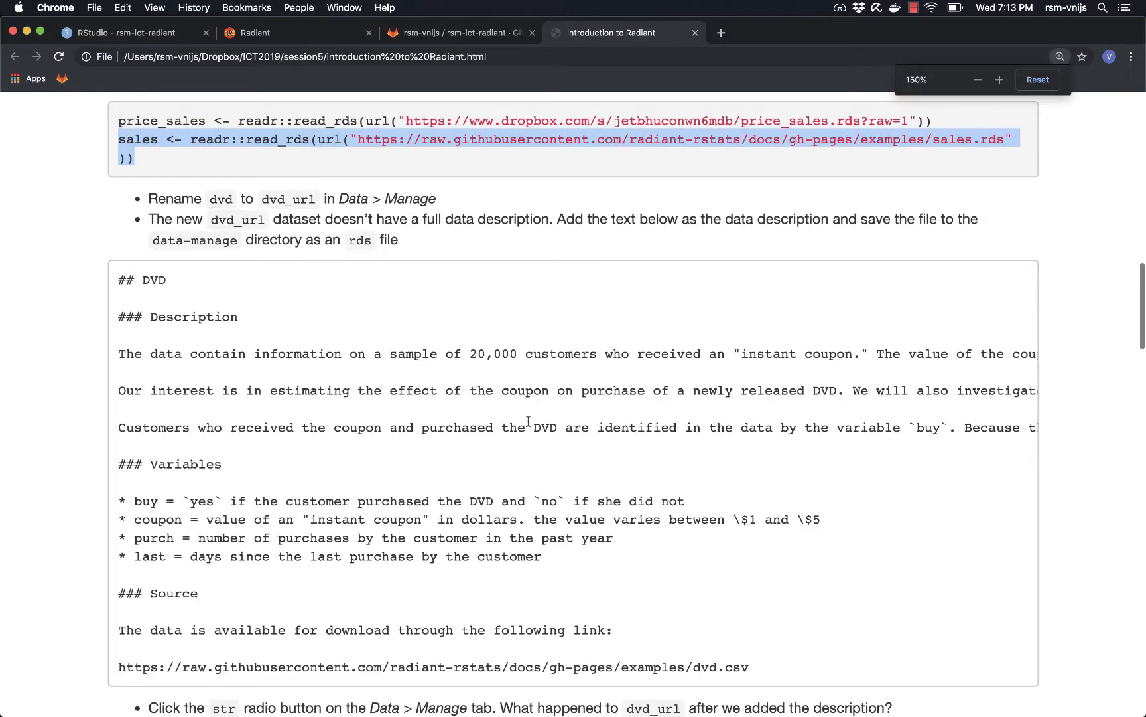
key("super+equal")
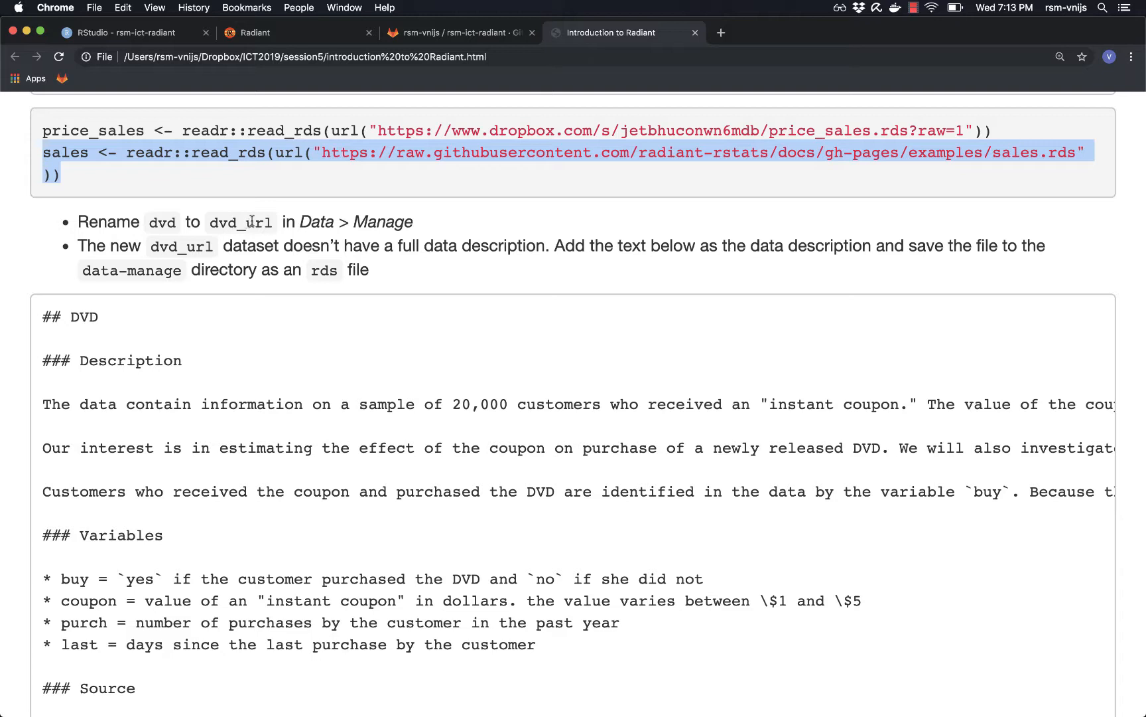
- Check the files in the project's data-manage folder in RStudio and return to Radiant
left_click(125, 35)
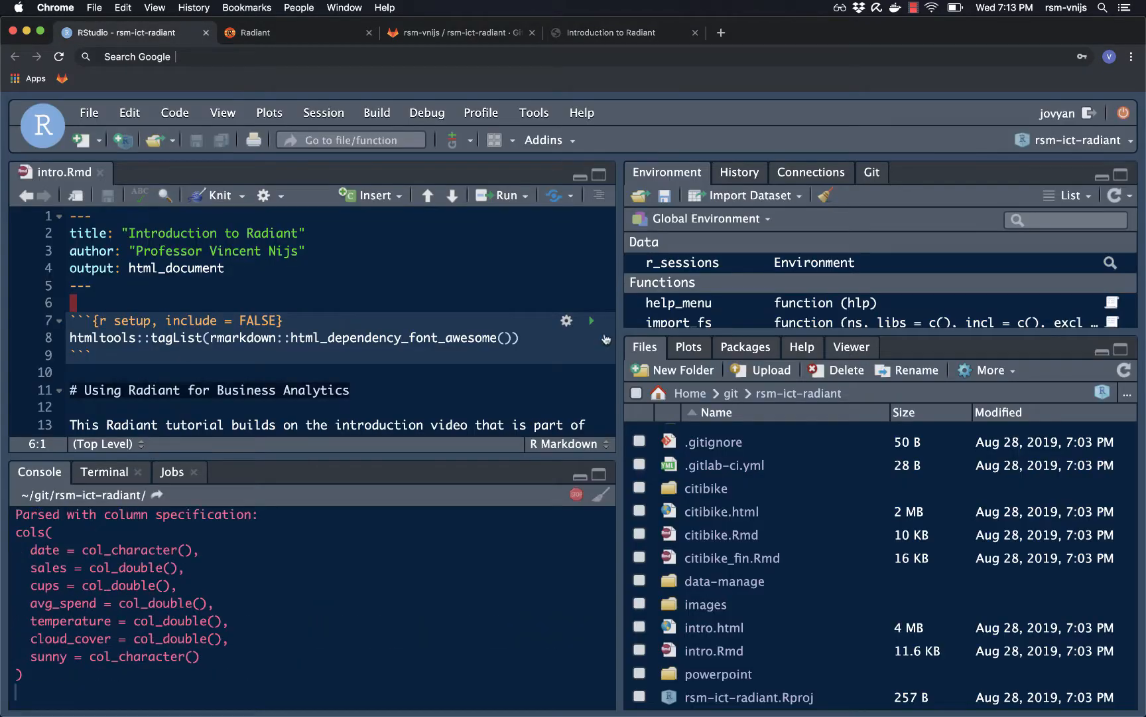
left_click(716, 588)
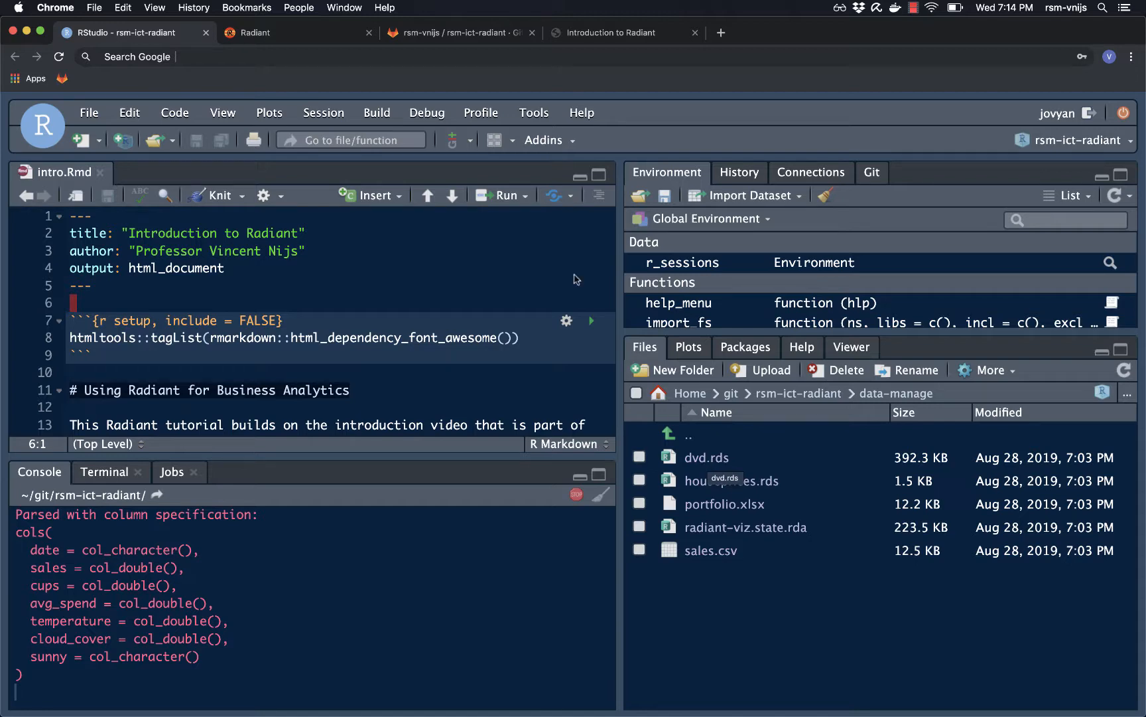
left_click(310, 34)
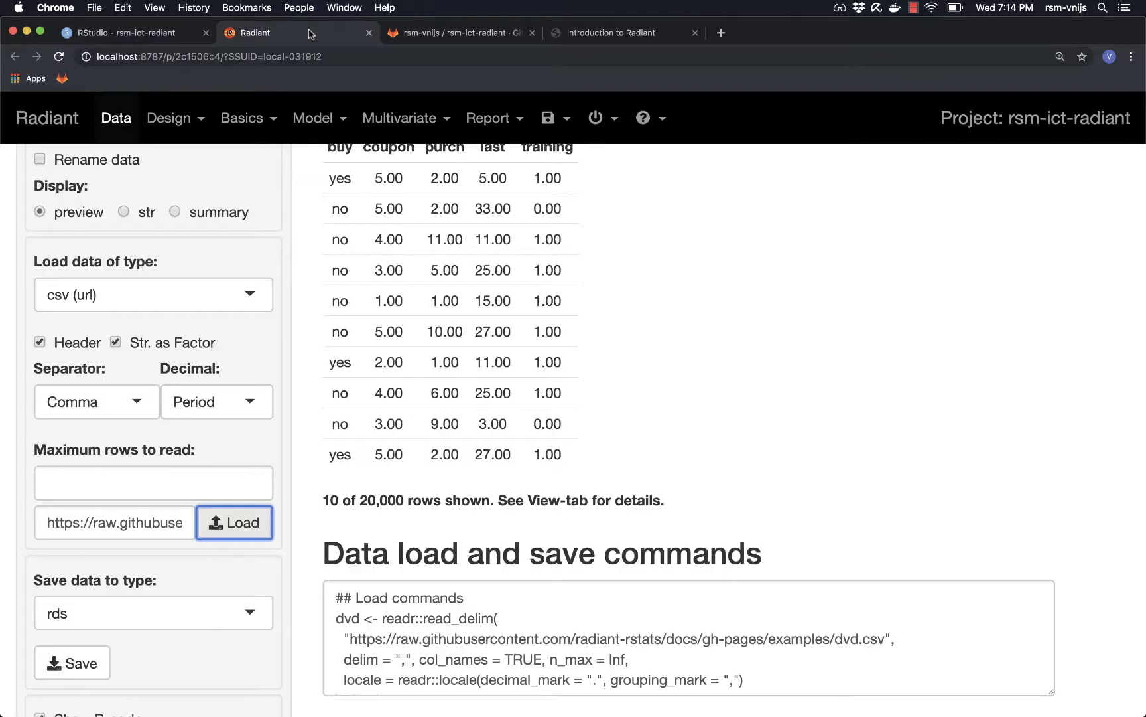
- Rename the dvd dataset to dvd_url
scroll(355, 437, "up", 5)
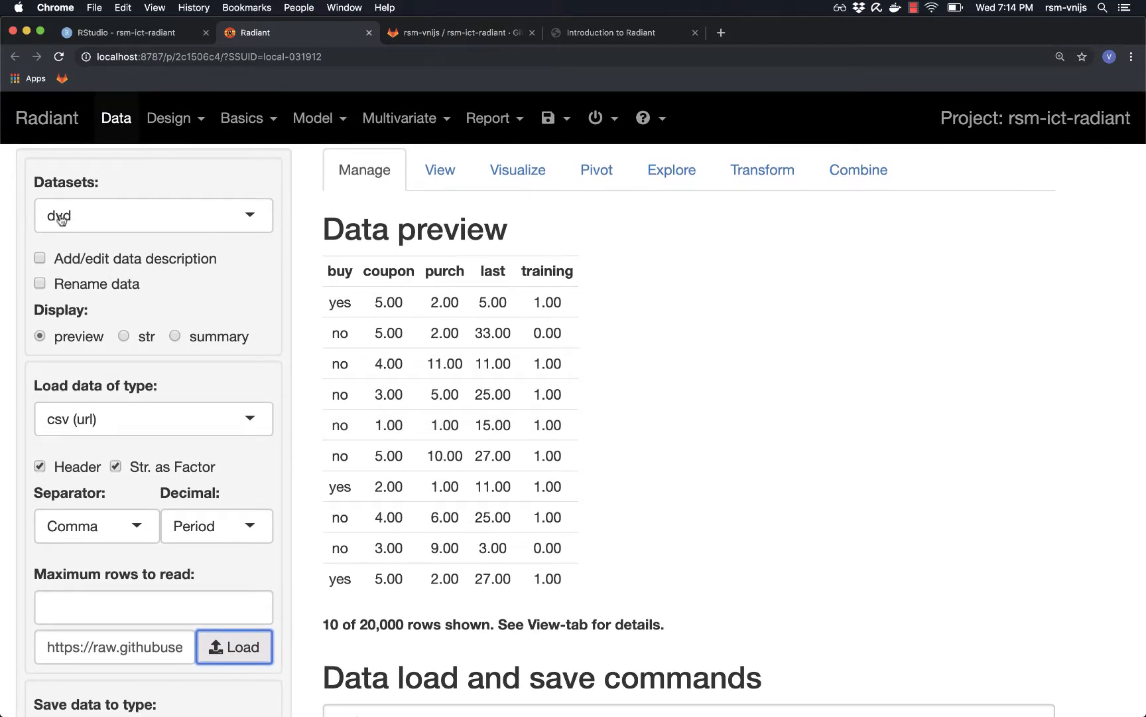
left_click(77, 288)
left_click(83, 323)
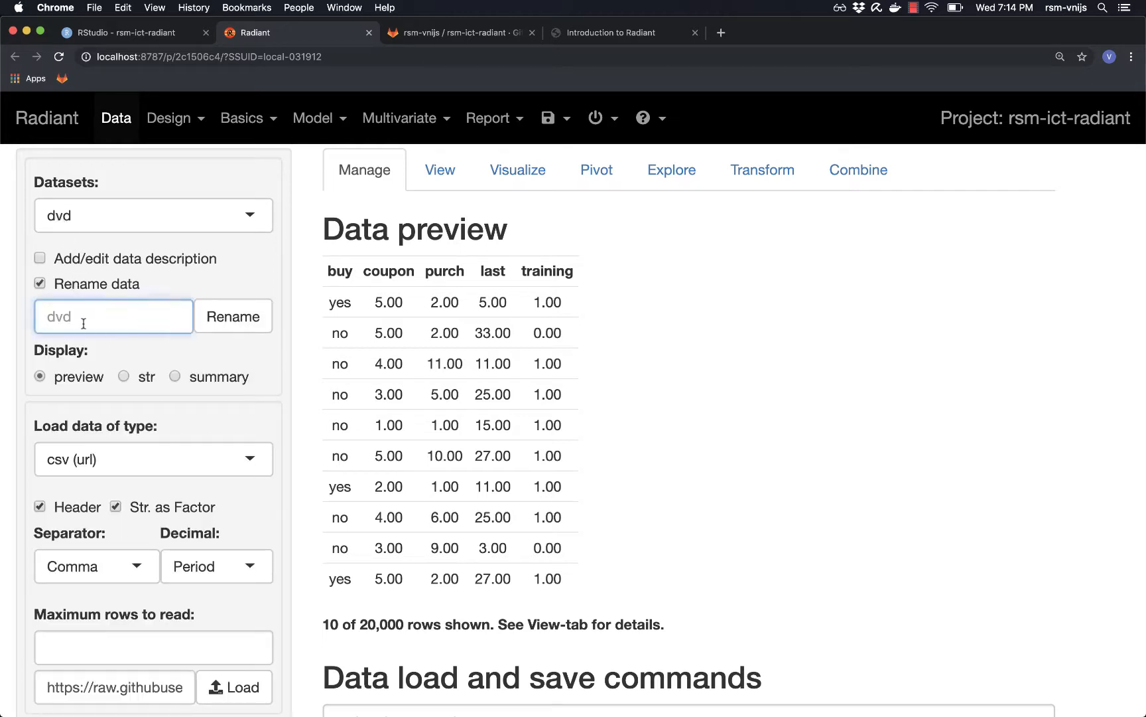
type("dvd_url")
left_click(238, 317)
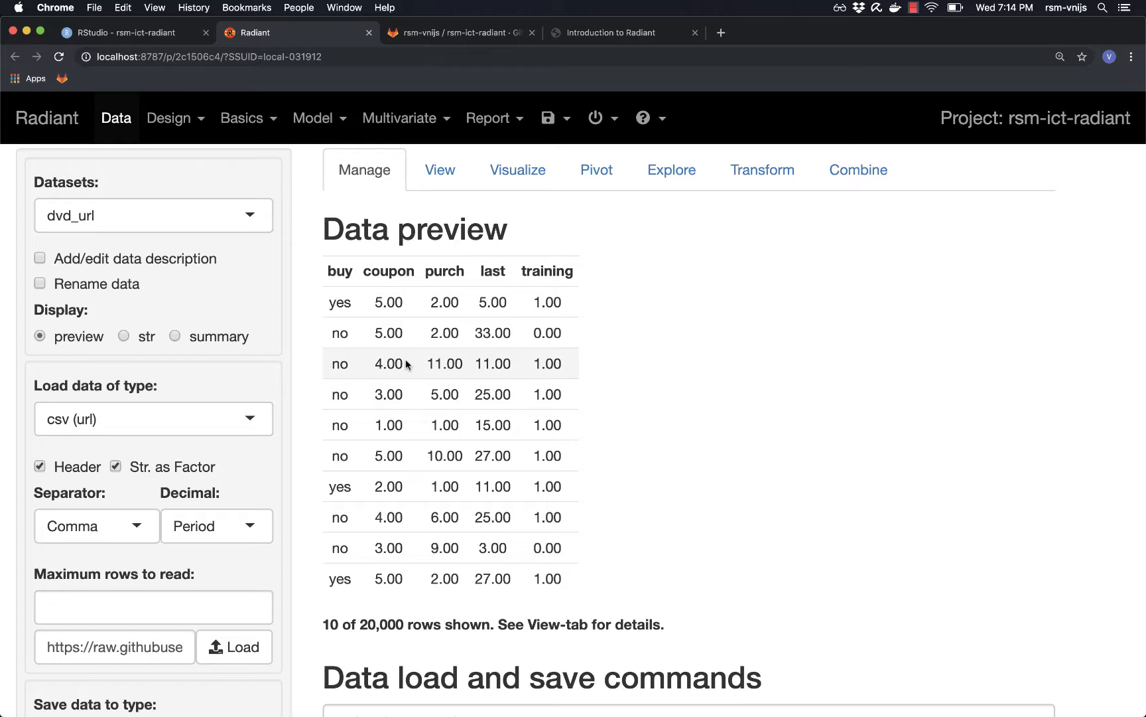
- Turn off the R-code display for the data manager and look over the dvd_url data preview
scroll(406, 363, "down", 2)
scroll(69, 640, "down", 4)
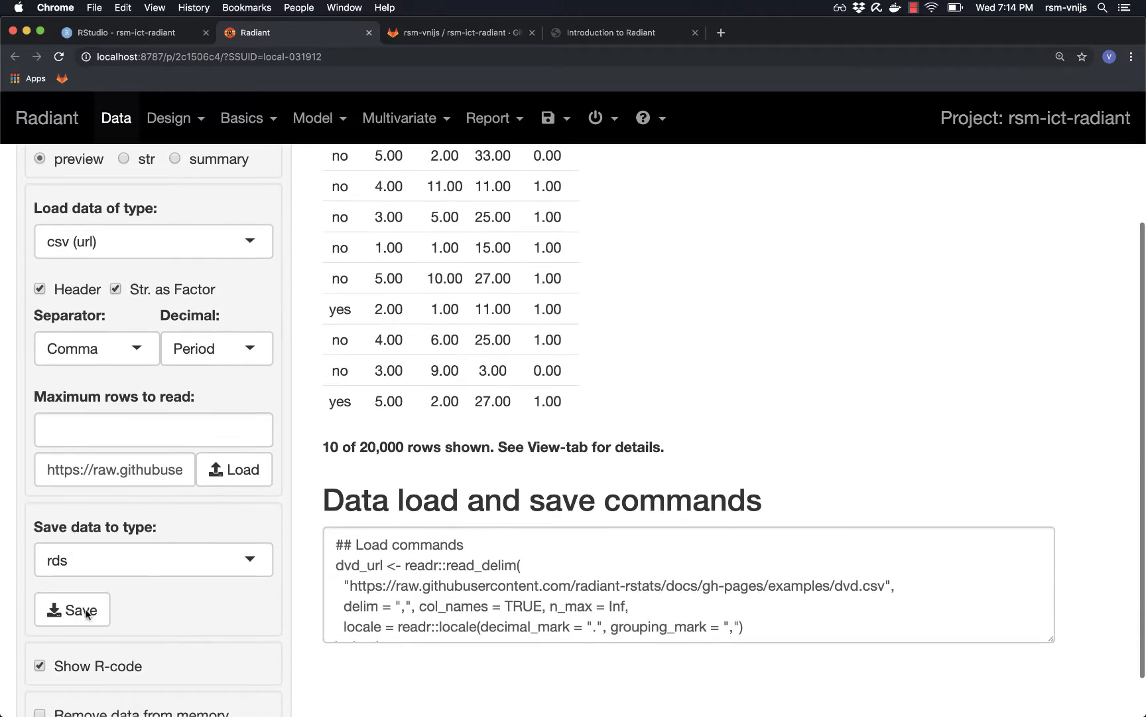
left_click(67, 671)
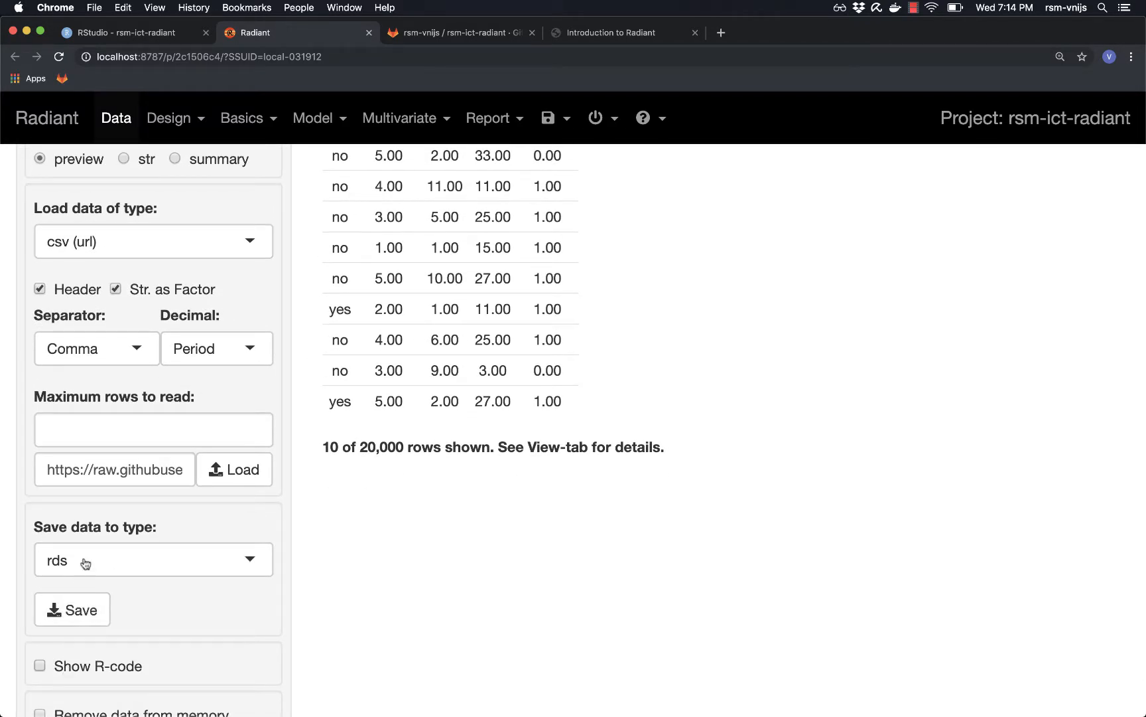
scroll(451, 322, "up", 5)
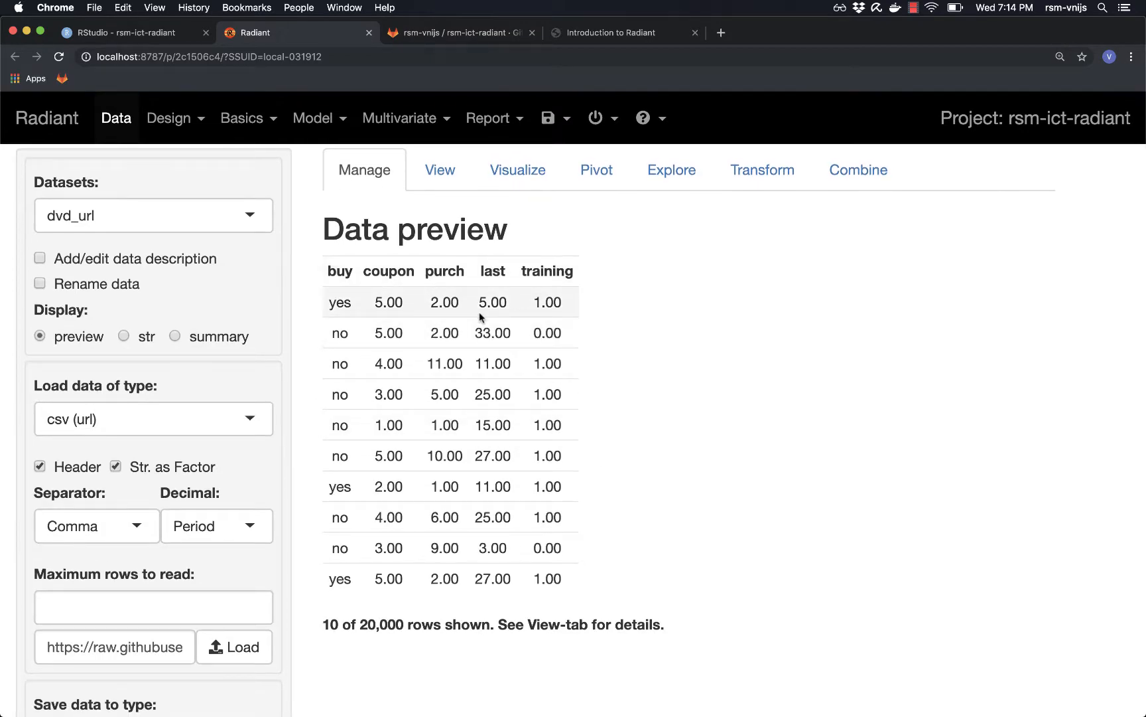
scroll(462, 333, "down", 6)
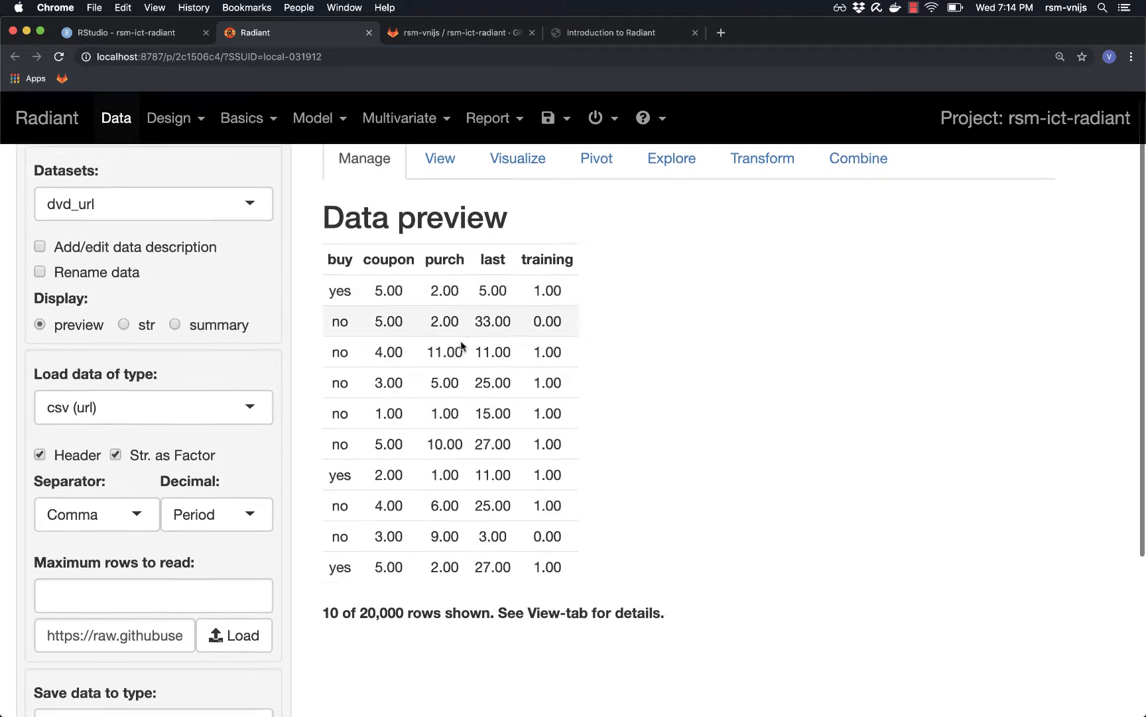
scroll(461, 345, "up", 6)
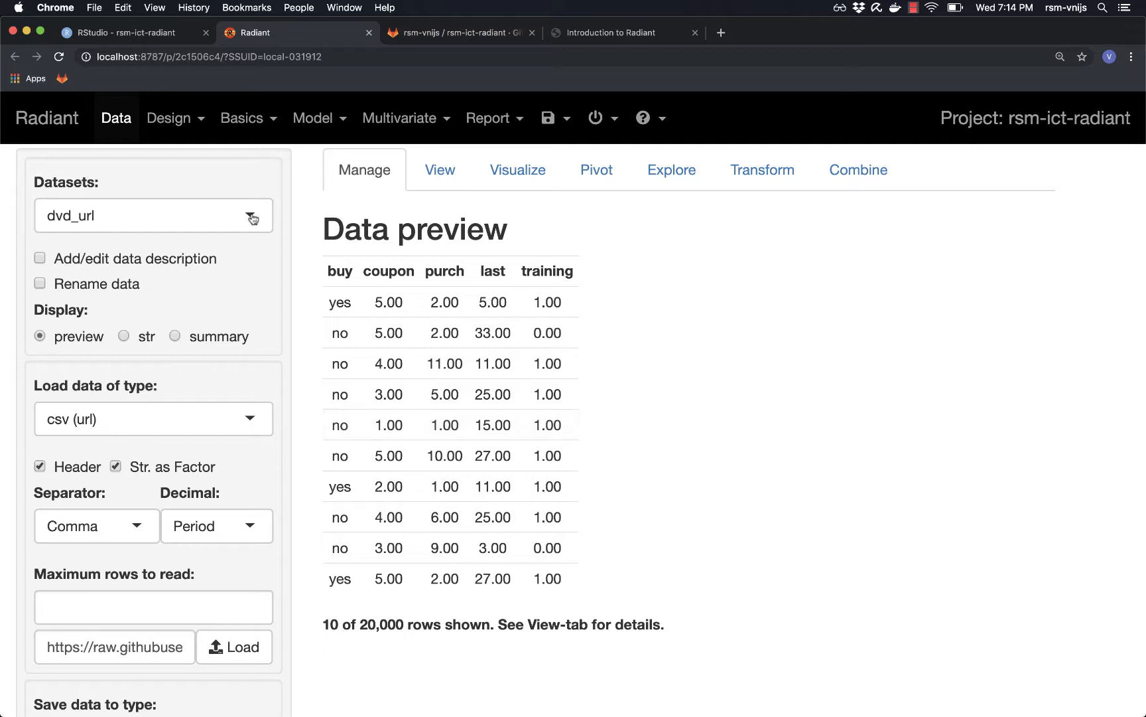
- Enable description editing for dvd_url and copy the full DVD description, from "## DVD" through the dvd.csv link, from the Introduction to Radiant page
left_click(138, 260)
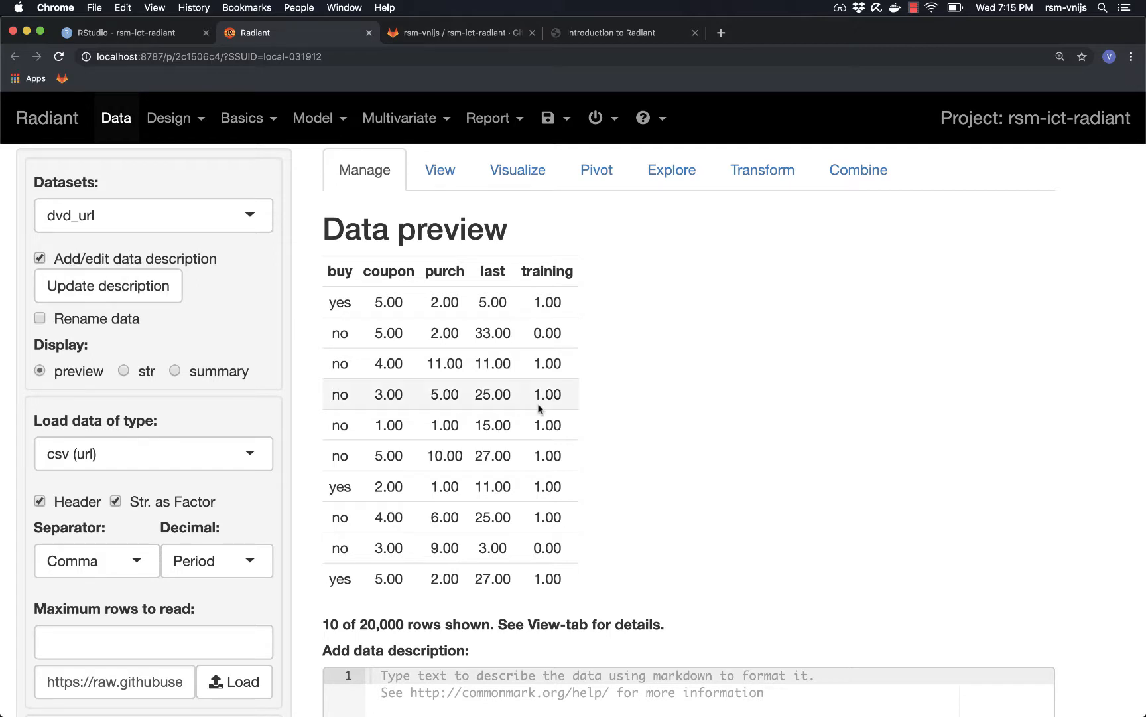
scroll(545, 537, "down", 5)
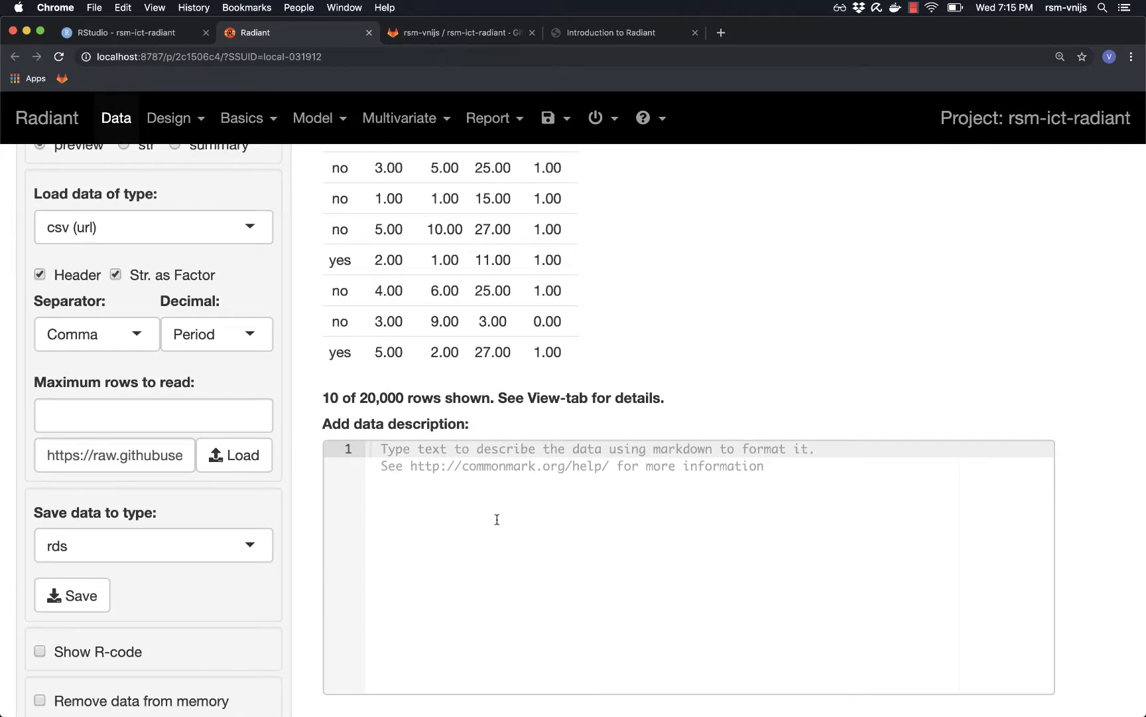
left_click(599, 36)
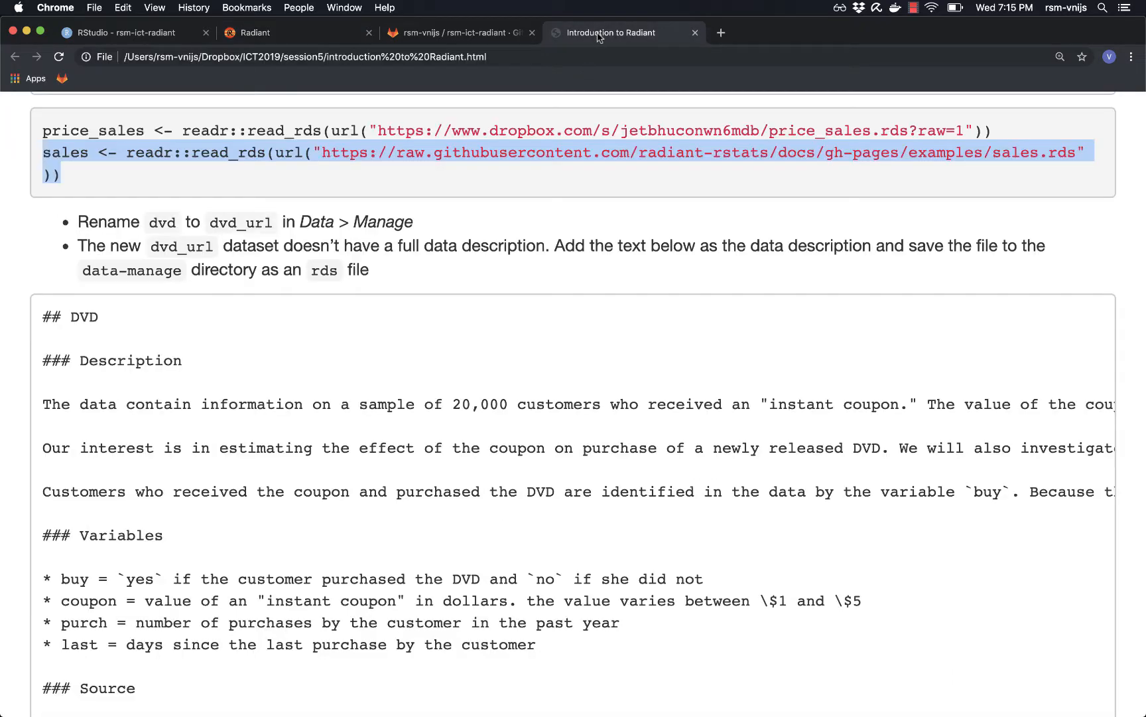
scroll(398, 318, "down", 4)
scroll(398, 318, "down", 3)
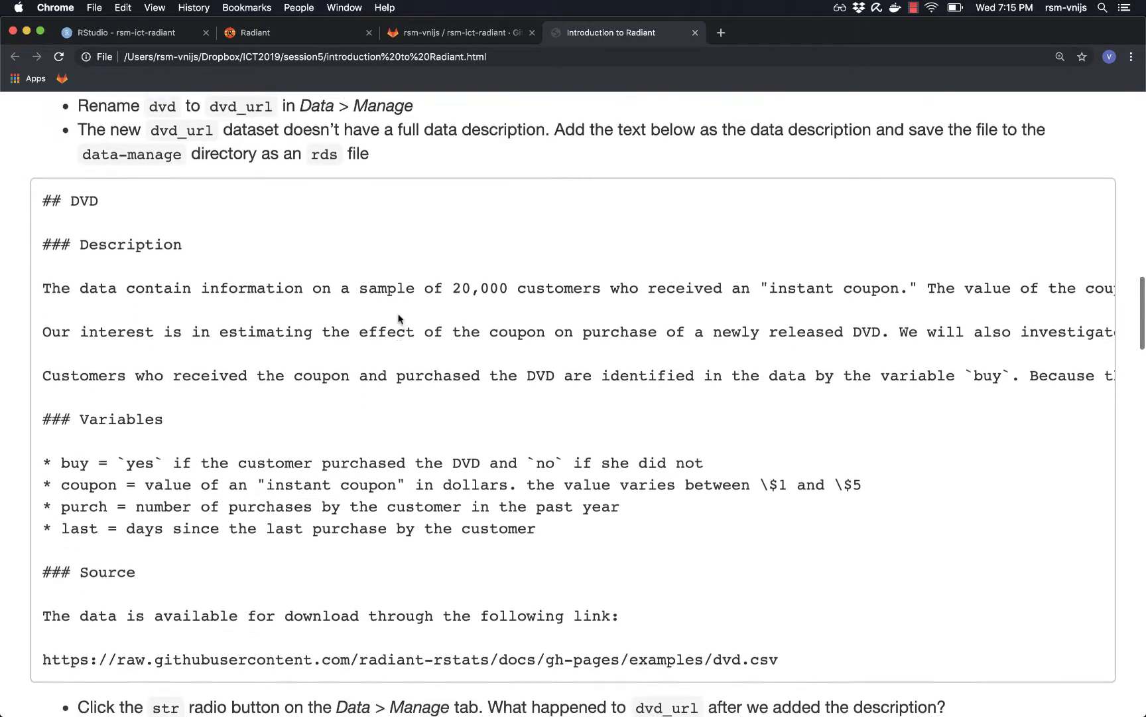
left_click_drag(786, 647, 38, 186)
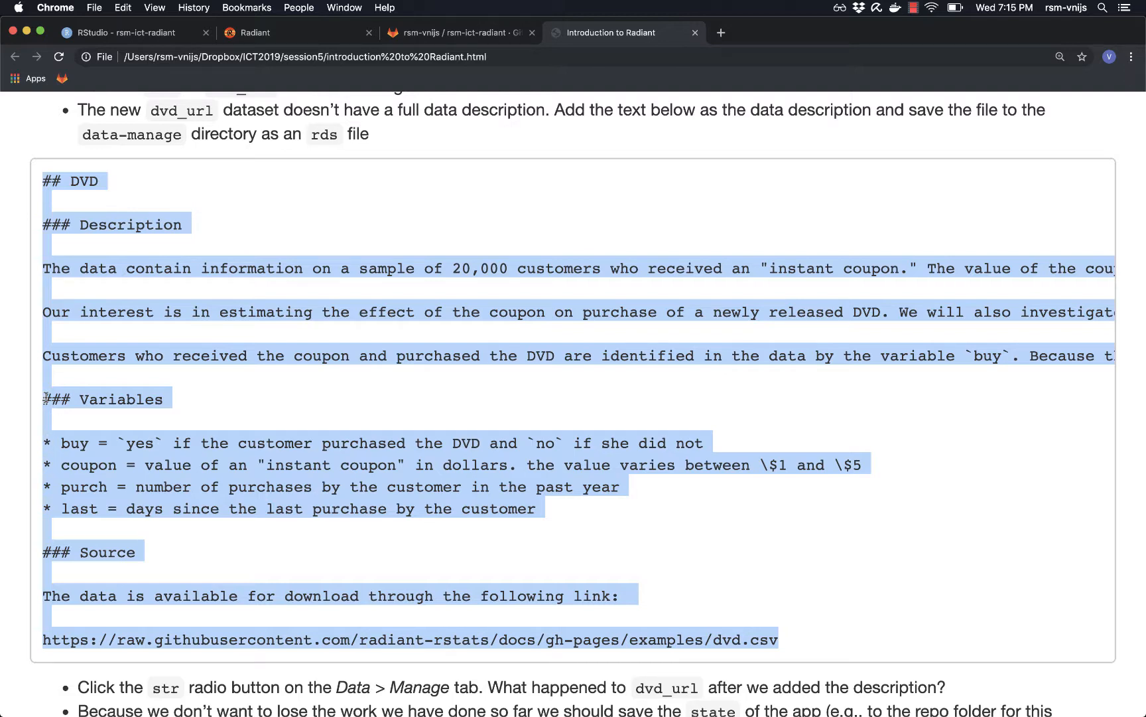
triple_click(57, 181)
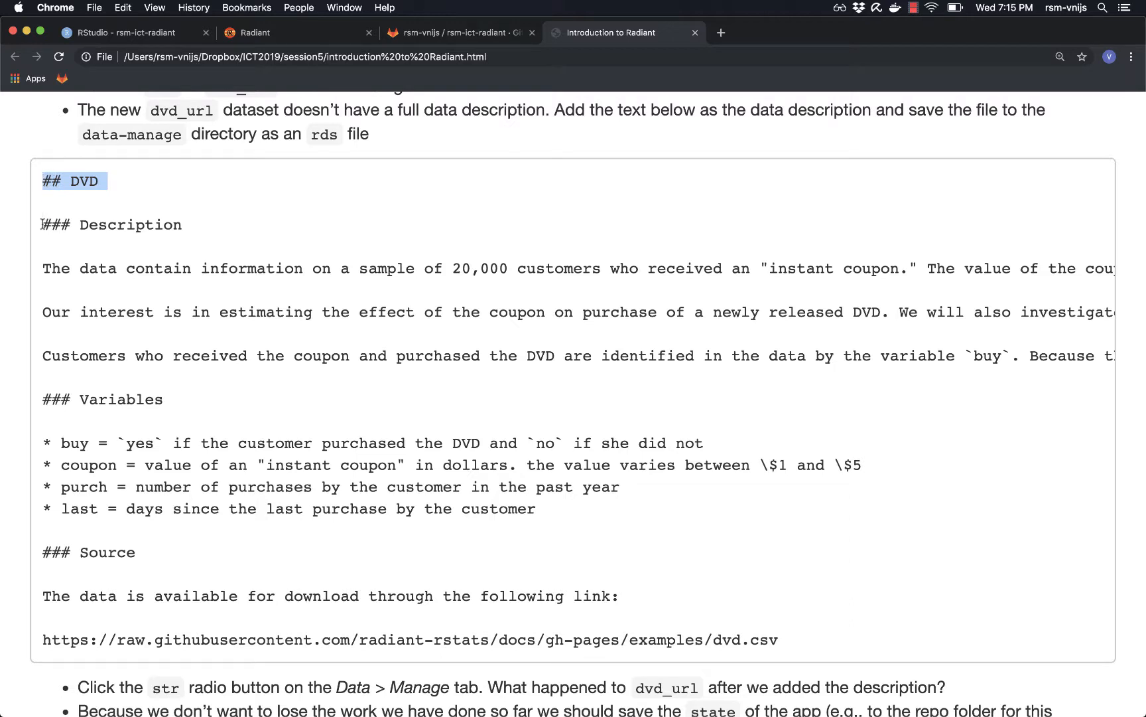
left_click_drag(42, 223, 51, 223)
left_click_drag(42, 180, 816, 656)
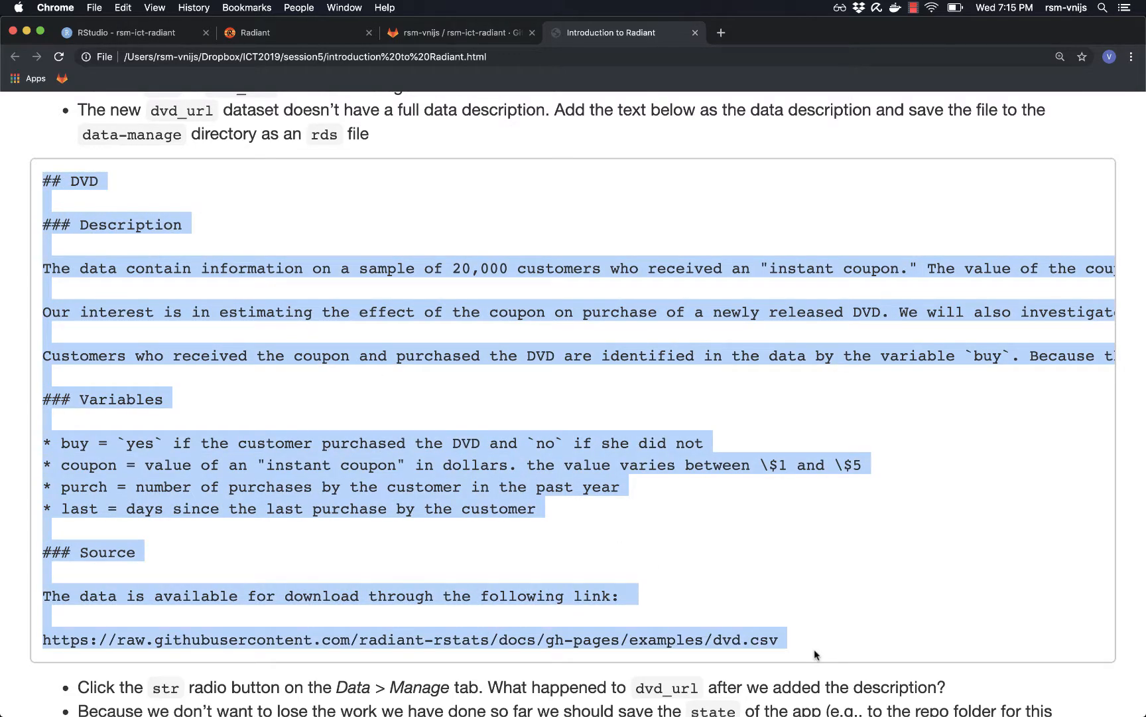
- Return to Radiant, paste the copied DVD text as the data description of dvd_url and update the description
left_click(272, 32)
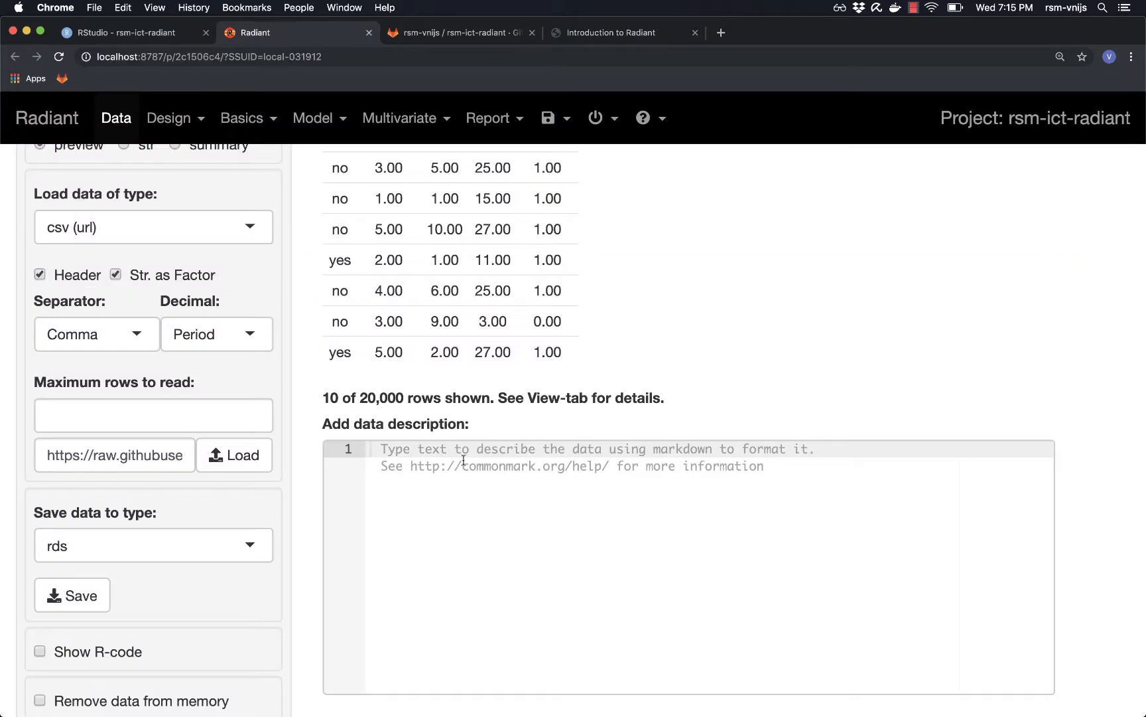
left_click(417, 480)
key("super+v")
scroll(468, 474, "up", 5)
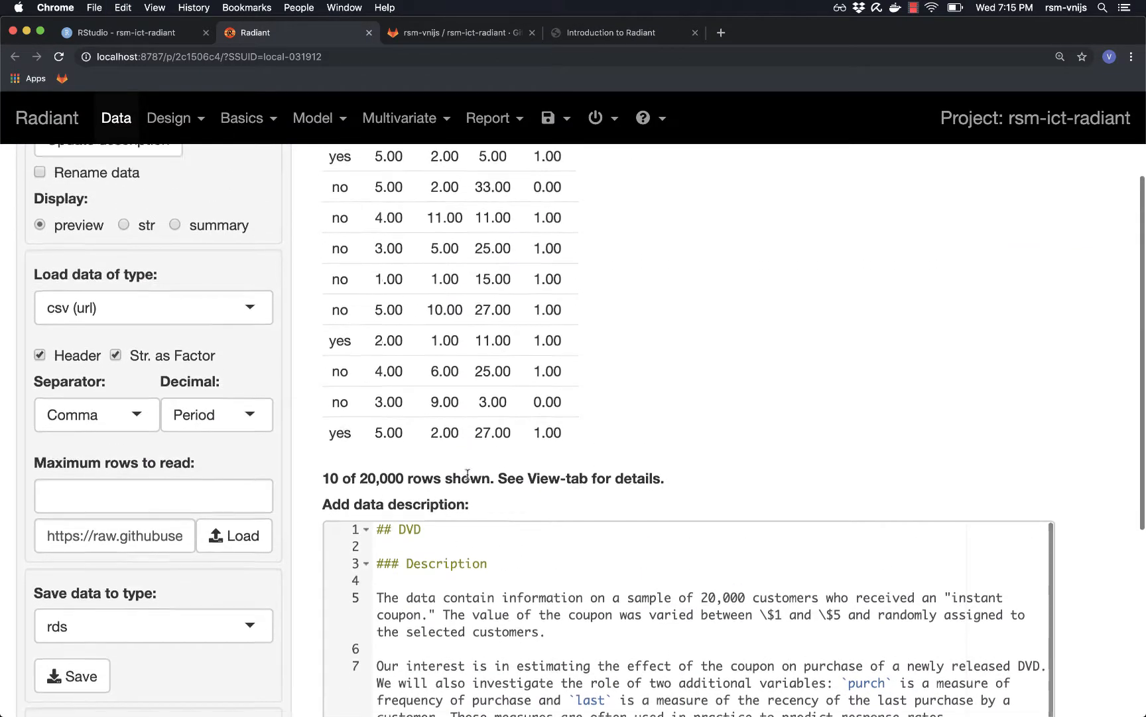
scroll(468, 474, "up", 1)
left_click(439, 566)
scroll(440, 565, "down", 5)
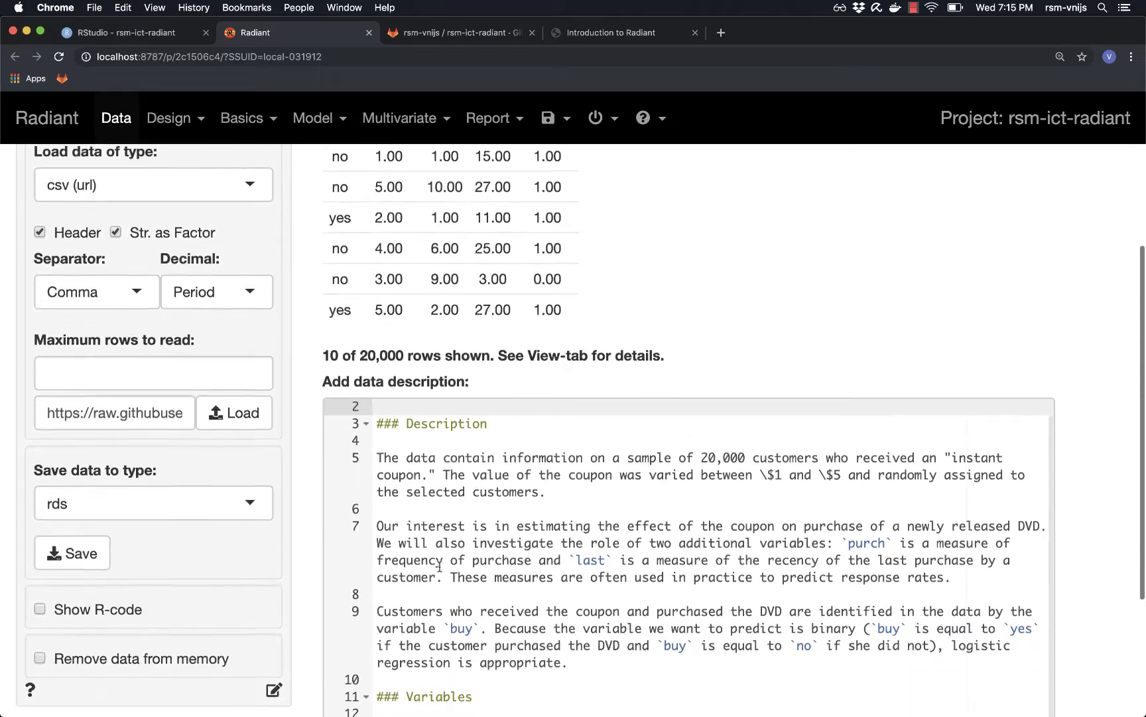
scroll(440, 566, "up", 3)
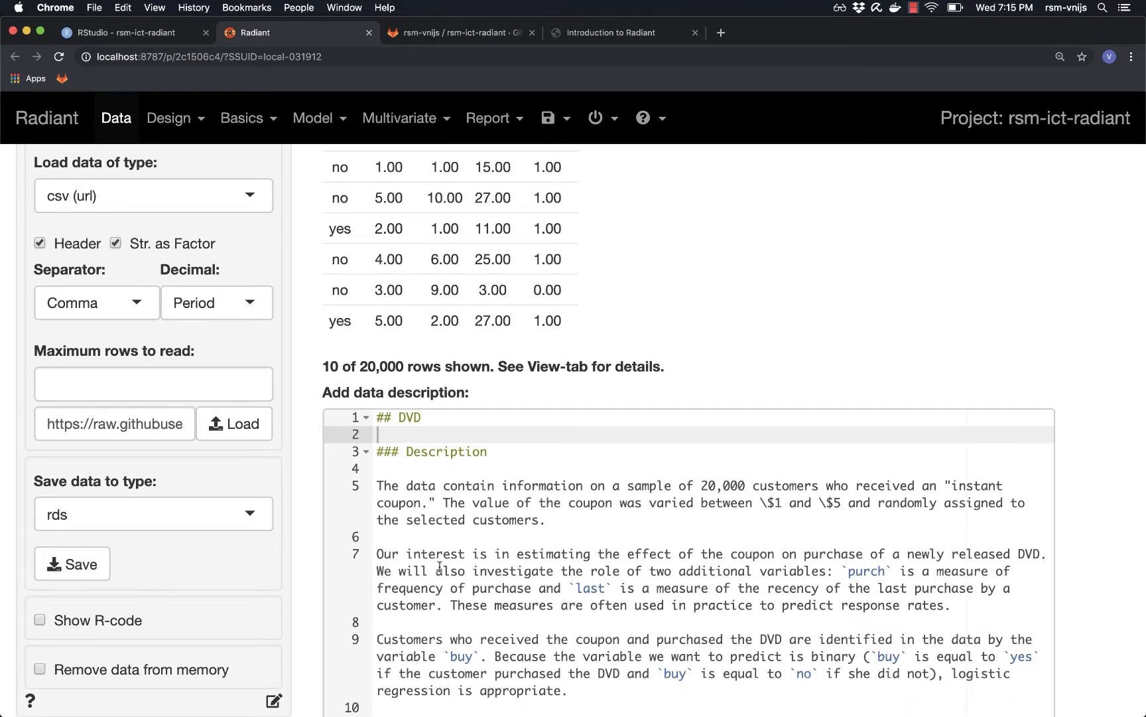
scroll(398, 571, "up", 5)
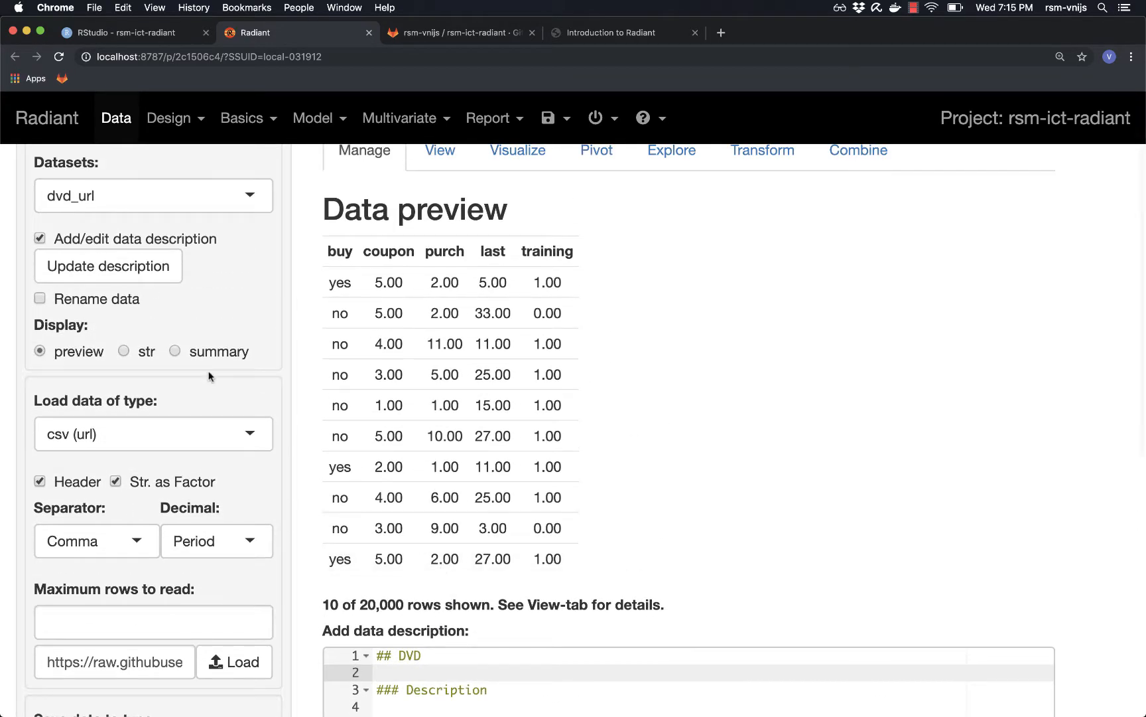
left_click(109, 272)
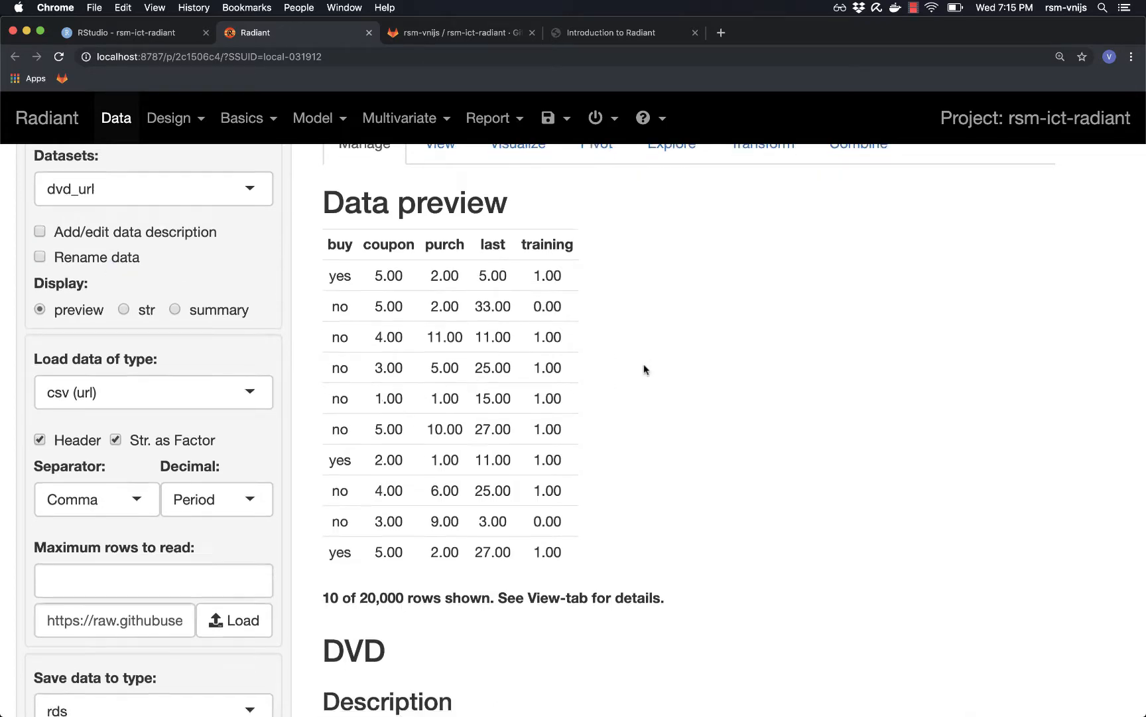
- Check the rendered DVD description and save the dataset as dvd_url.rds in the data-manage folder
scroll(644, 364, "down", 6)
scroll(644, 364, "down", 2)
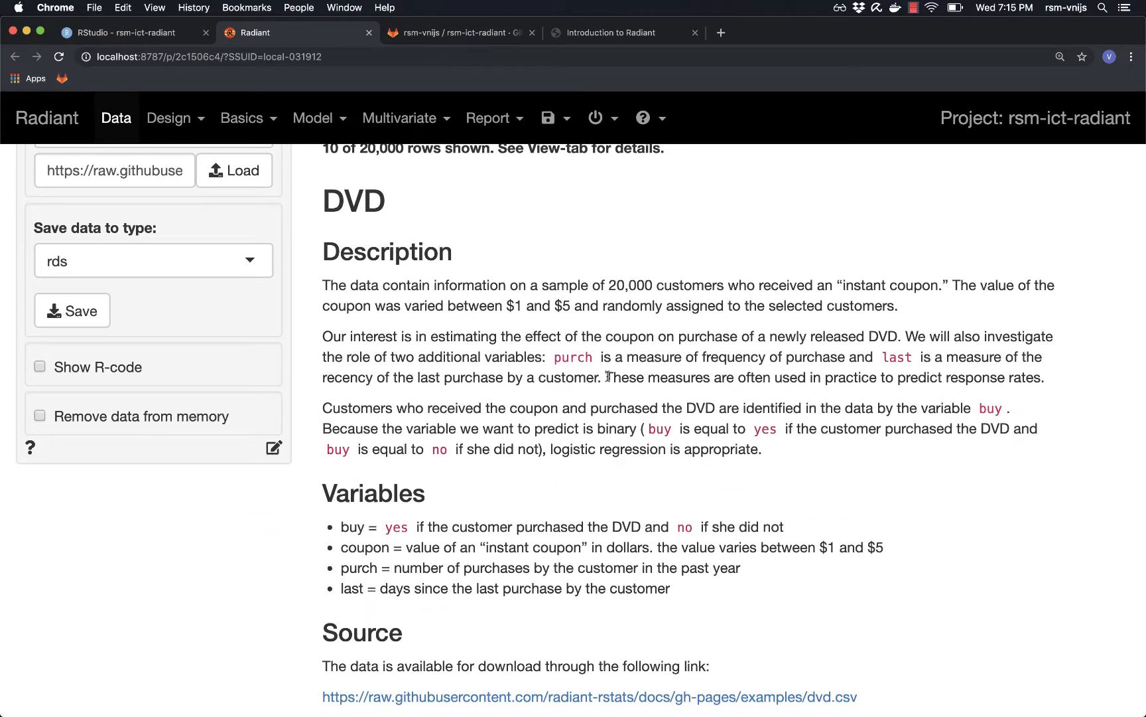
scroll(565, 402, "up", 6)
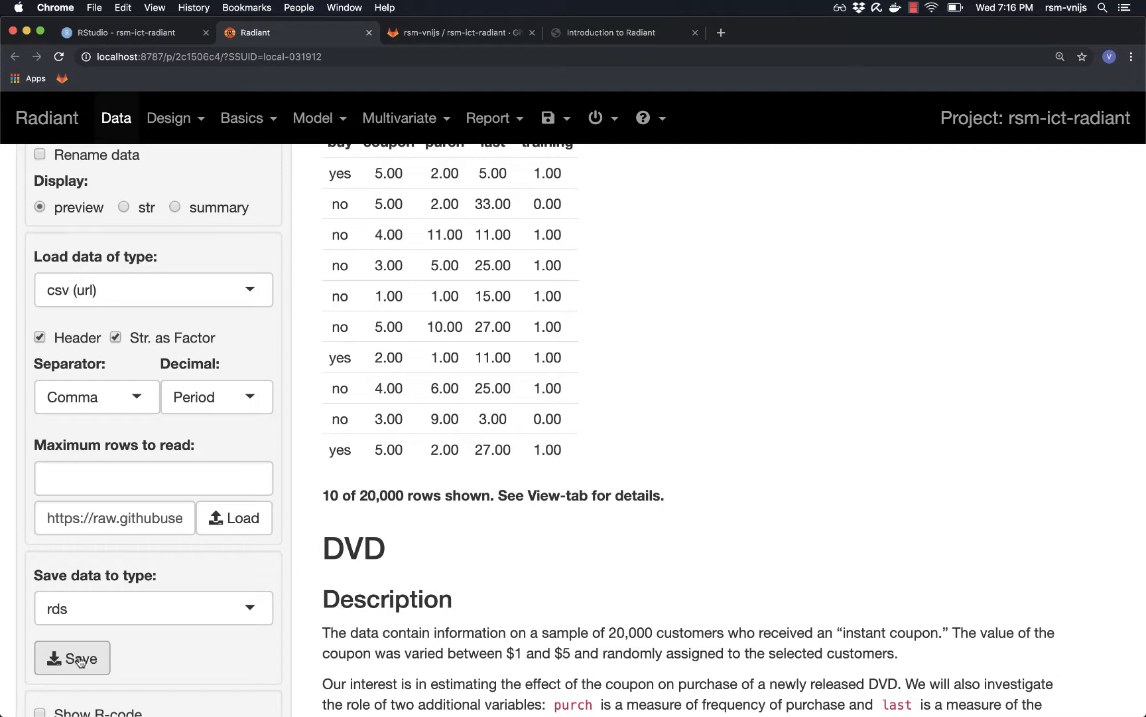
left_click(81, 659)
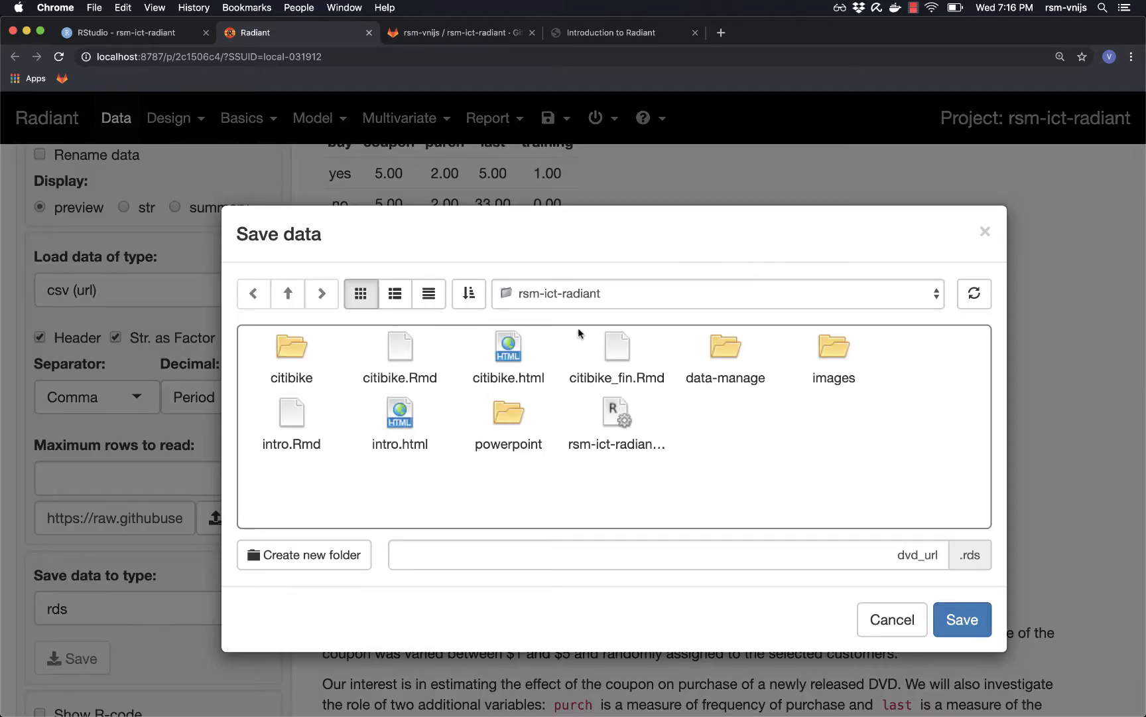
double_click(724, 350)
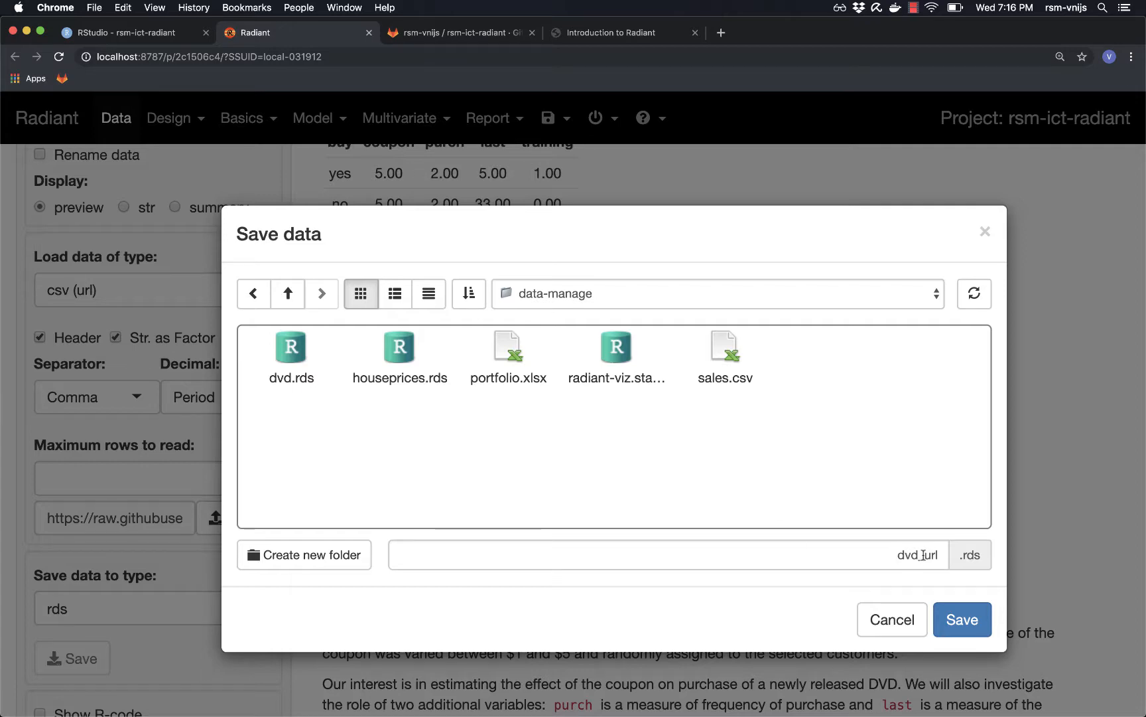
left_click(962, 621)
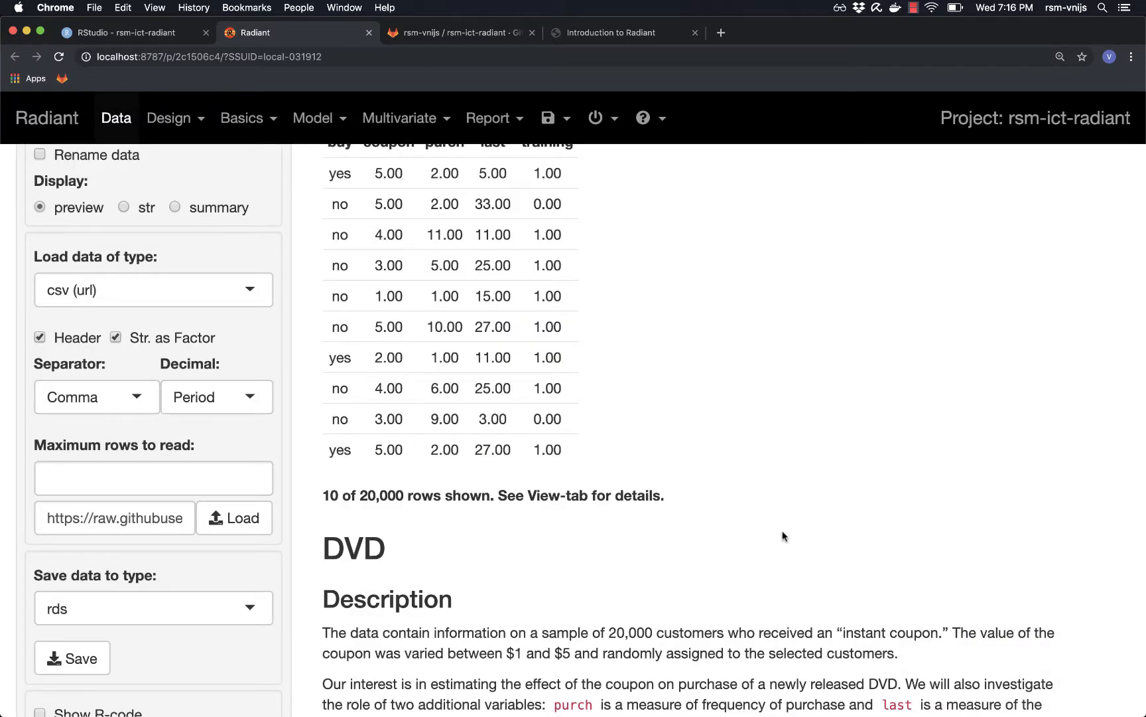
- Review the DVD description below the preview, and show the structure (str) of dvd_url to examine its description attribute
scroll(577, 621, "down", 5)
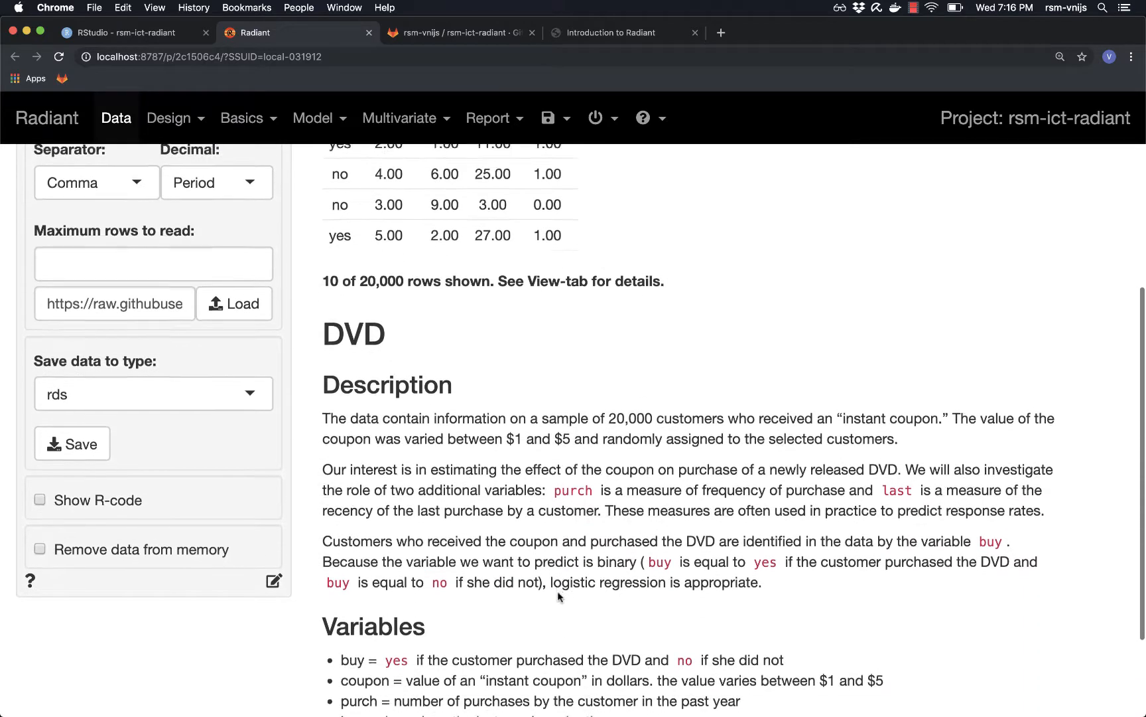
scroll(557, 595, "down", 1)
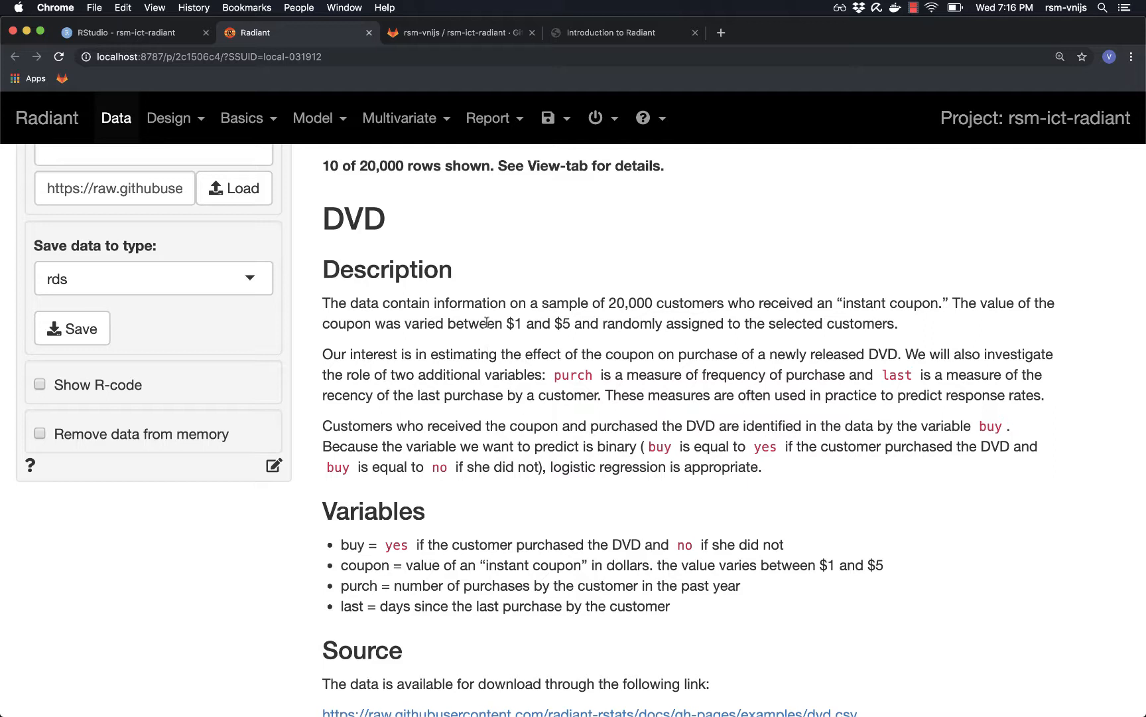
scroll(476, 342, "up", 5)
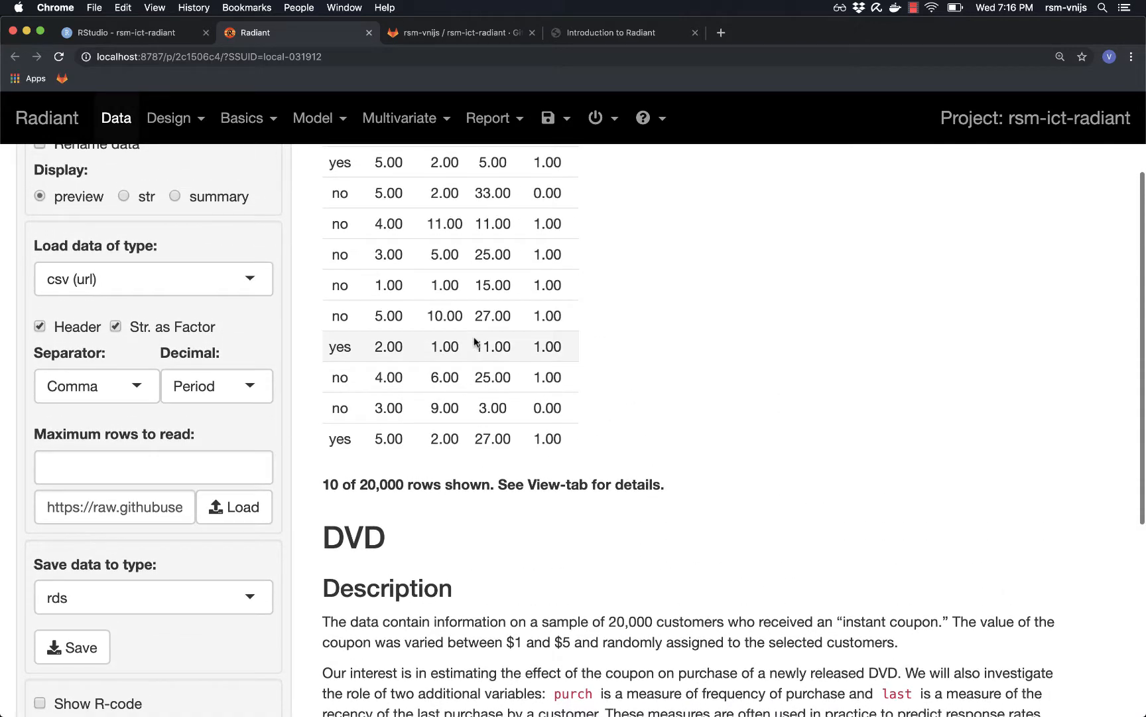
scroll(475, 342, "down", 1)
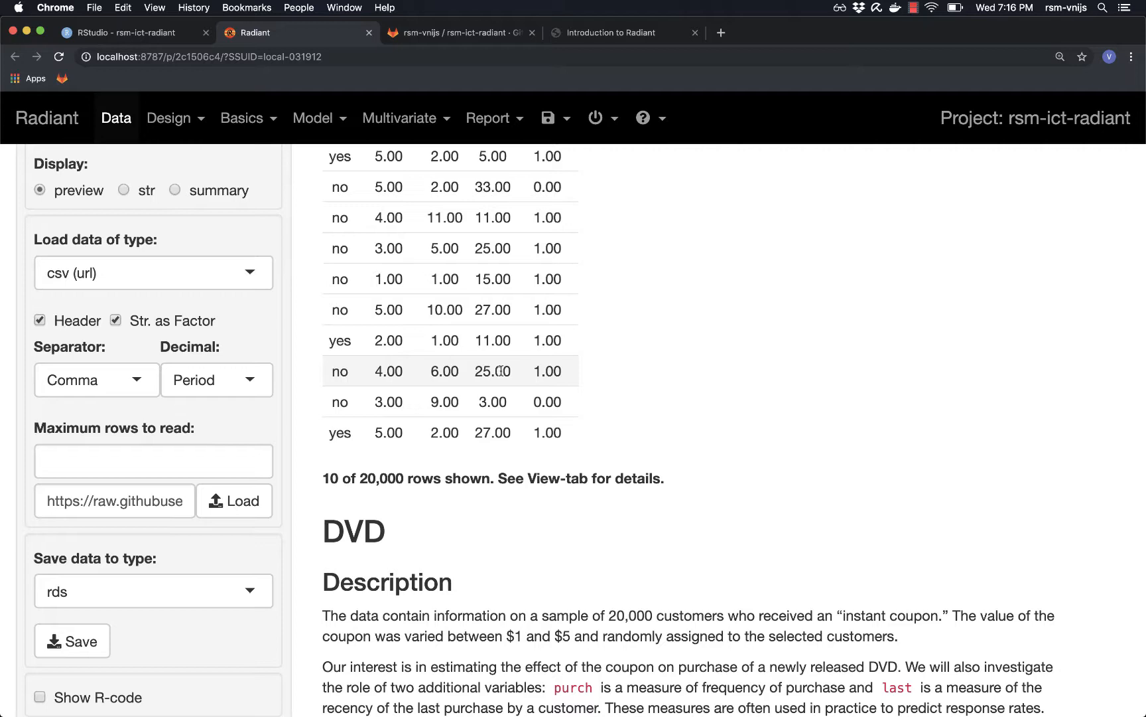
scroll(501, 371, "up", 5)
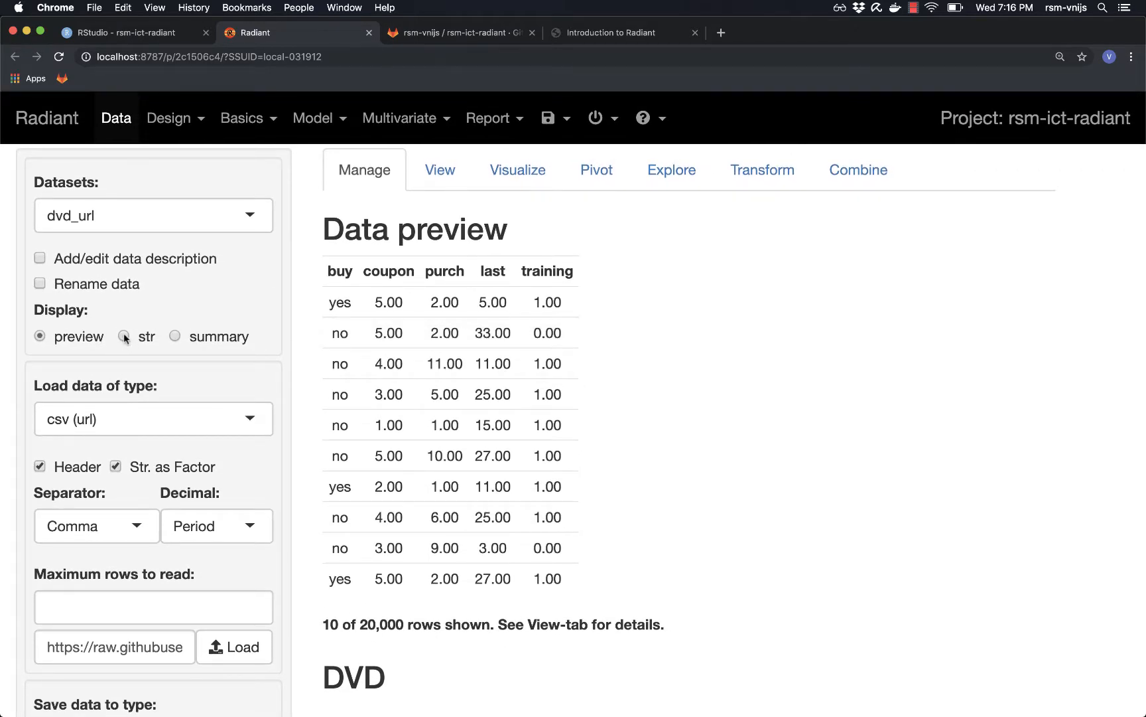
left_click(123, 336)
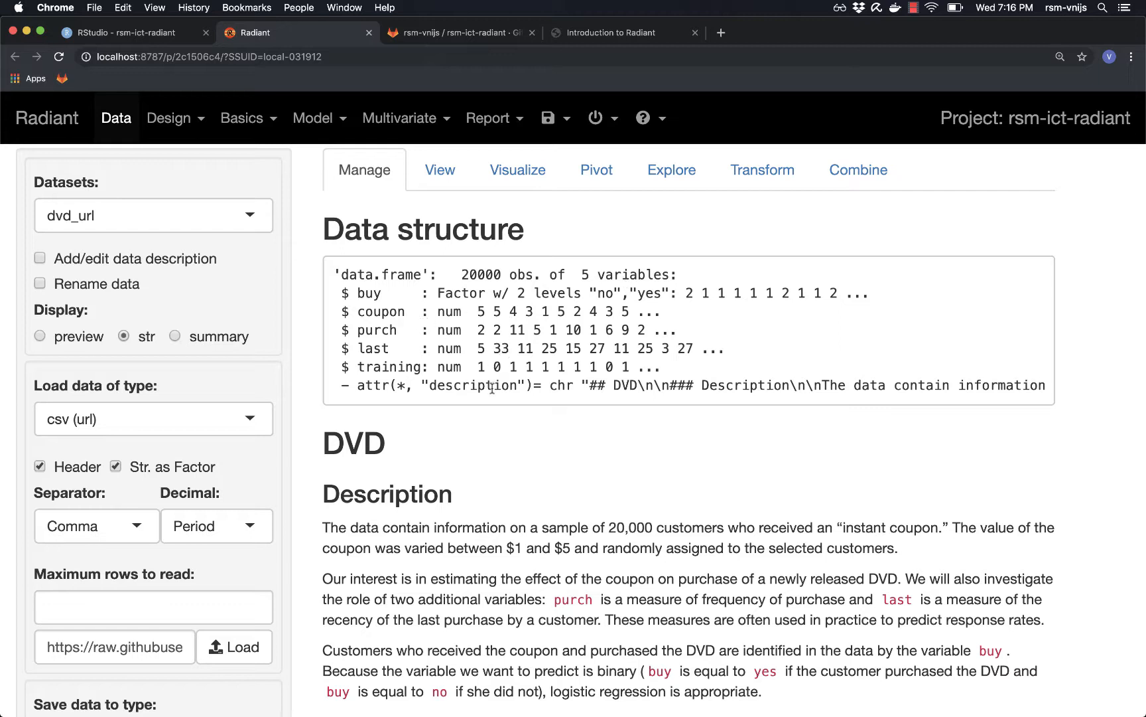
left_click_drag(357, 385, 479, 403)
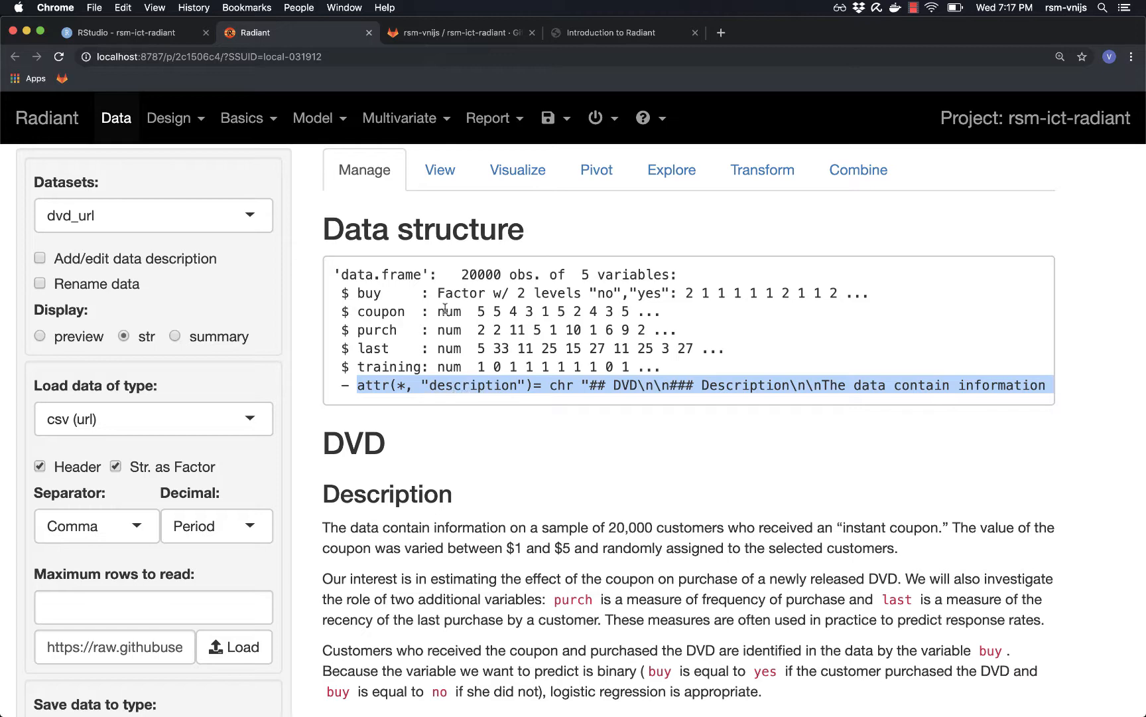
scroll(478, 501, "down", 5)
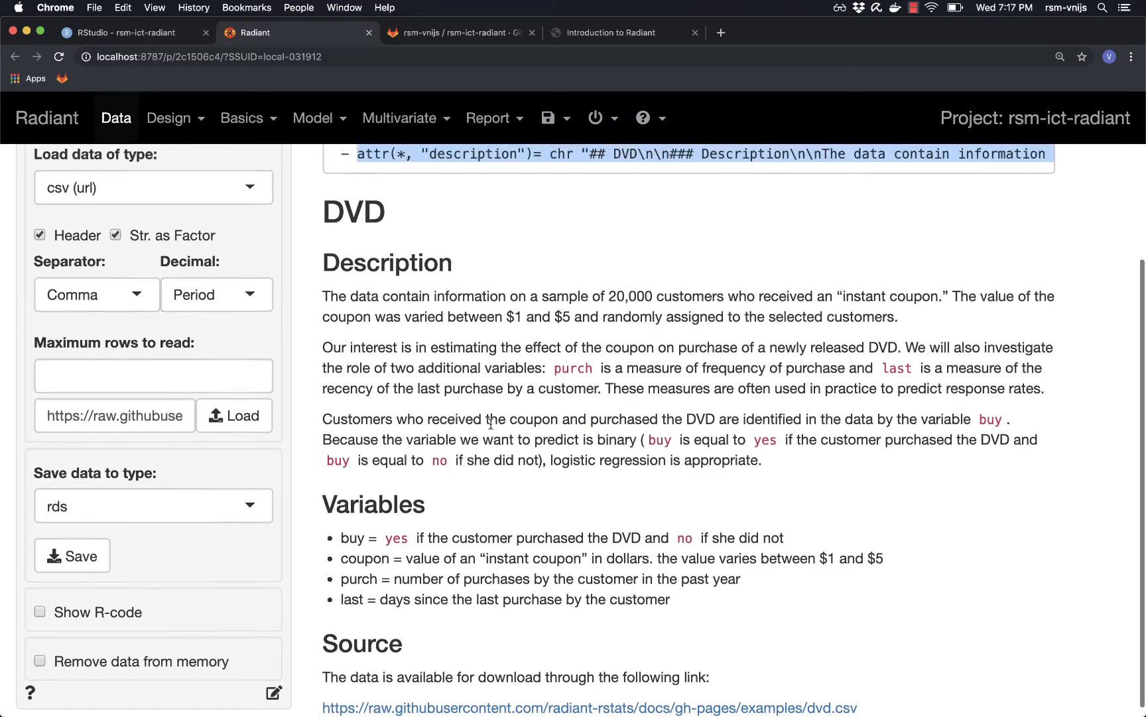
scroll(491, 423, "up", 5)
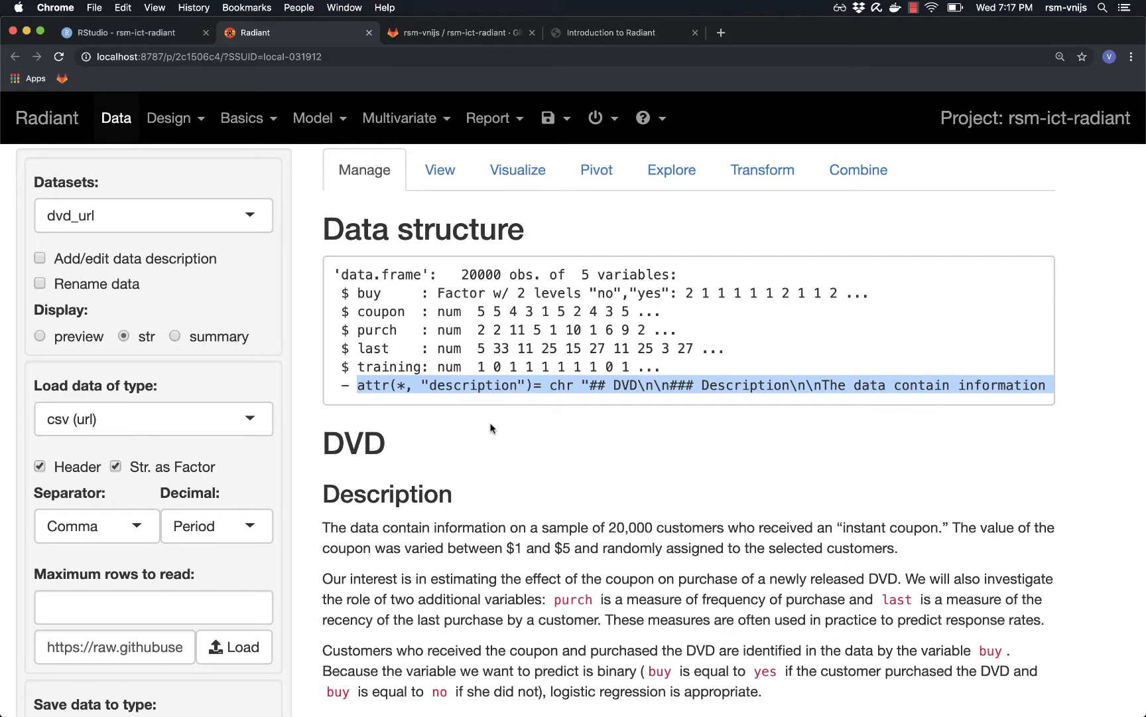
- Show the data summary of dvd_url and look over the statistics for its numeric variables and factors
left_click(207, 343)
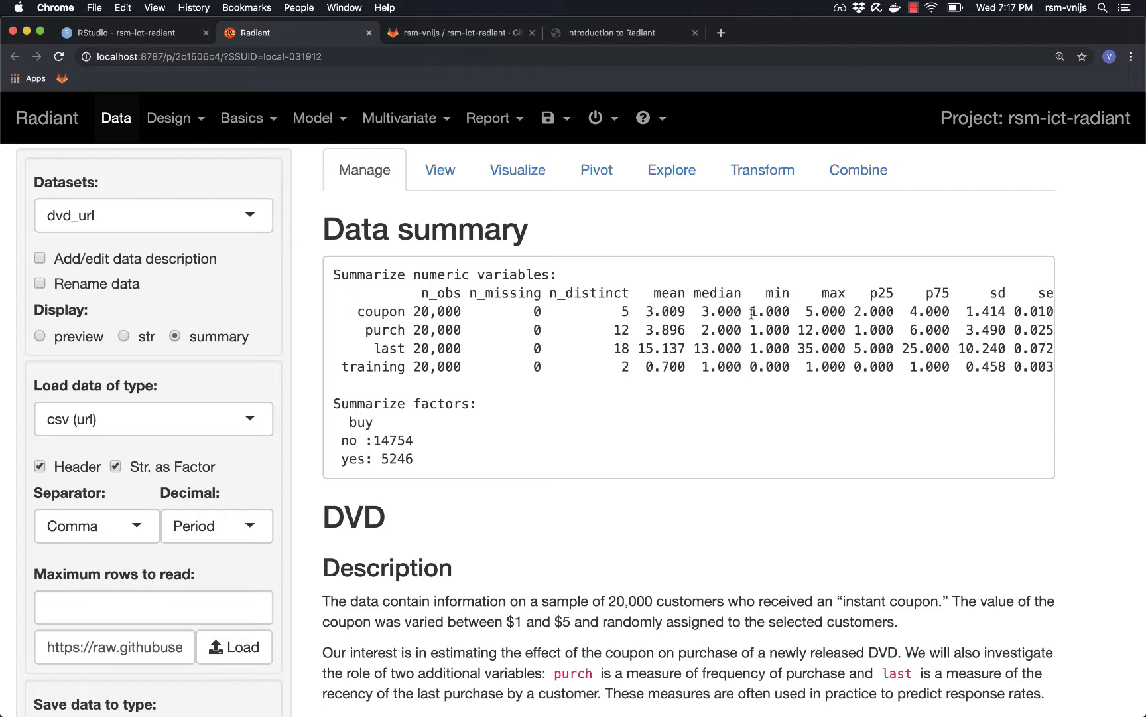
scroll(751, 314, "right", 1)
scroll(540, 365, "left", 1)
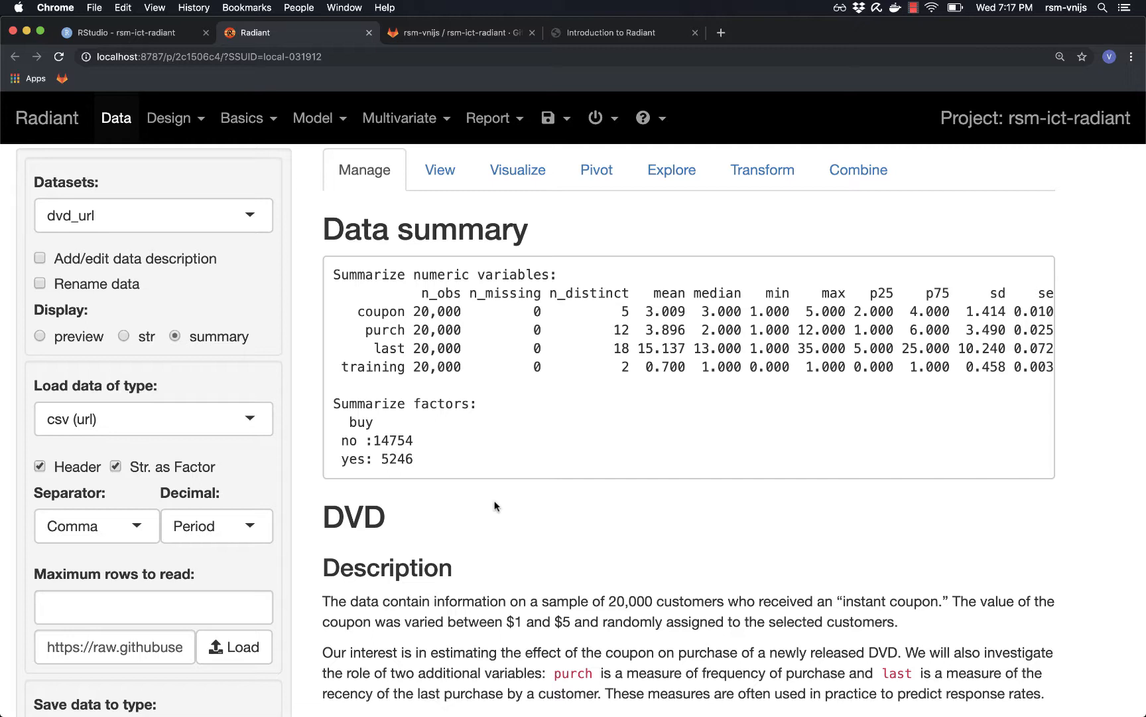
- Save the Radiant state file to the rsm-ict-radiant folder under the name radiant-state-file
left_click(548, 122)
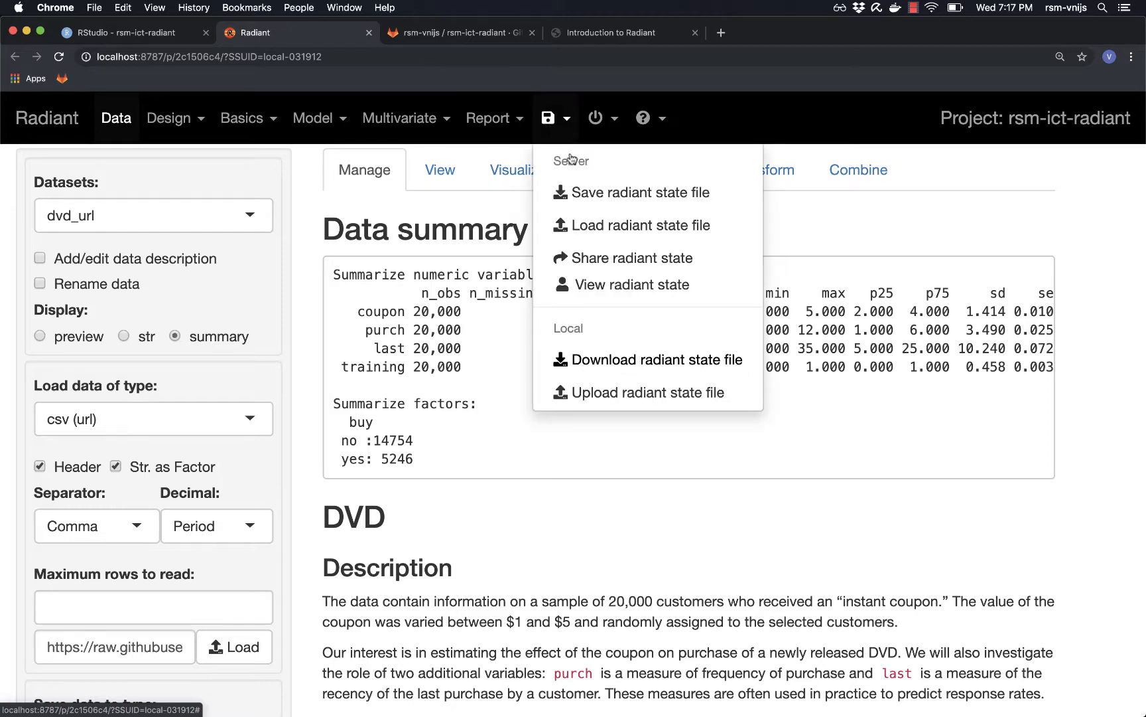
left_click(602, 194)
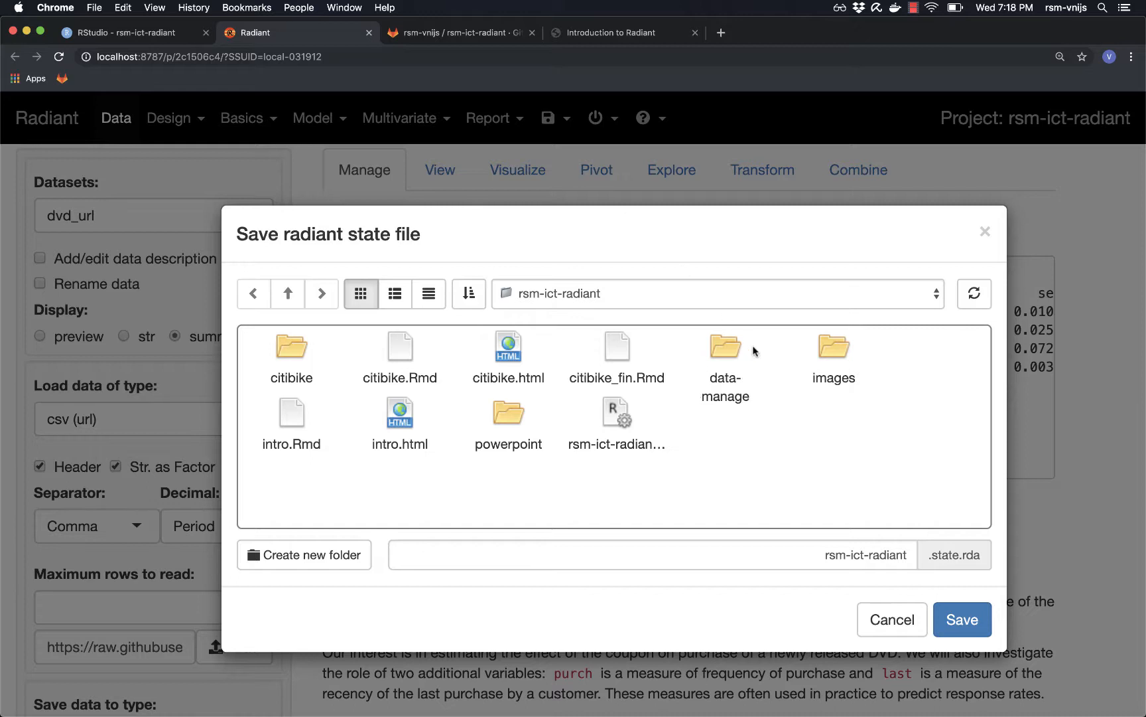
triple_click(856, 555)
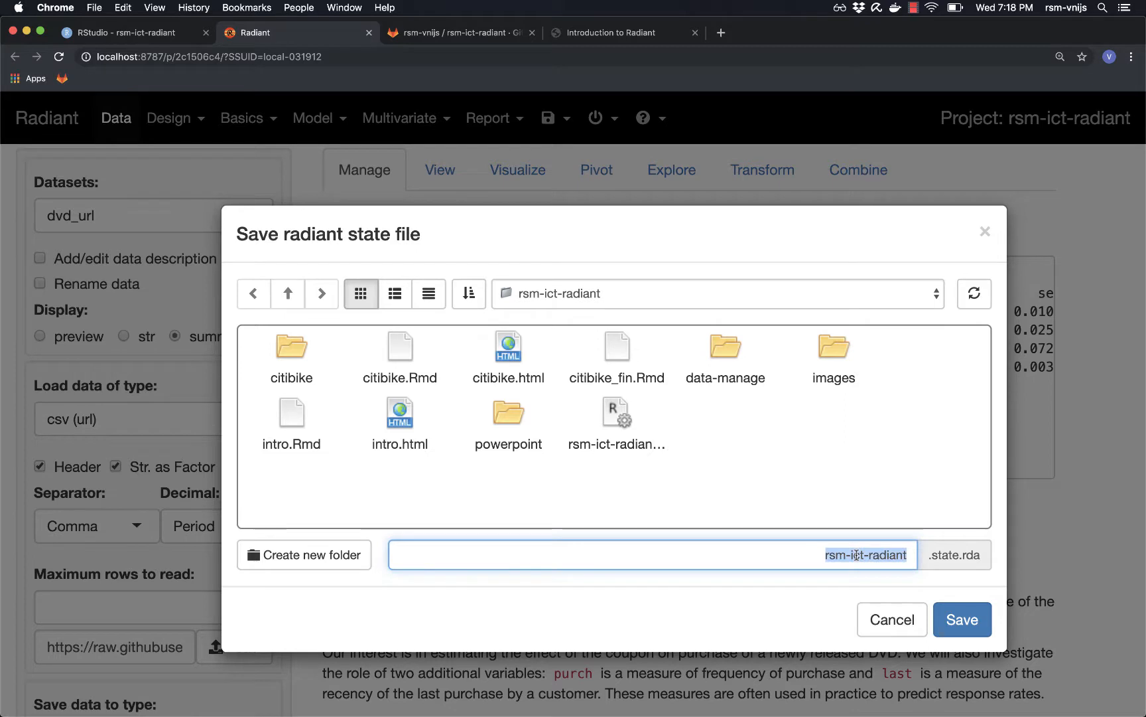
type("radiant-sgat")
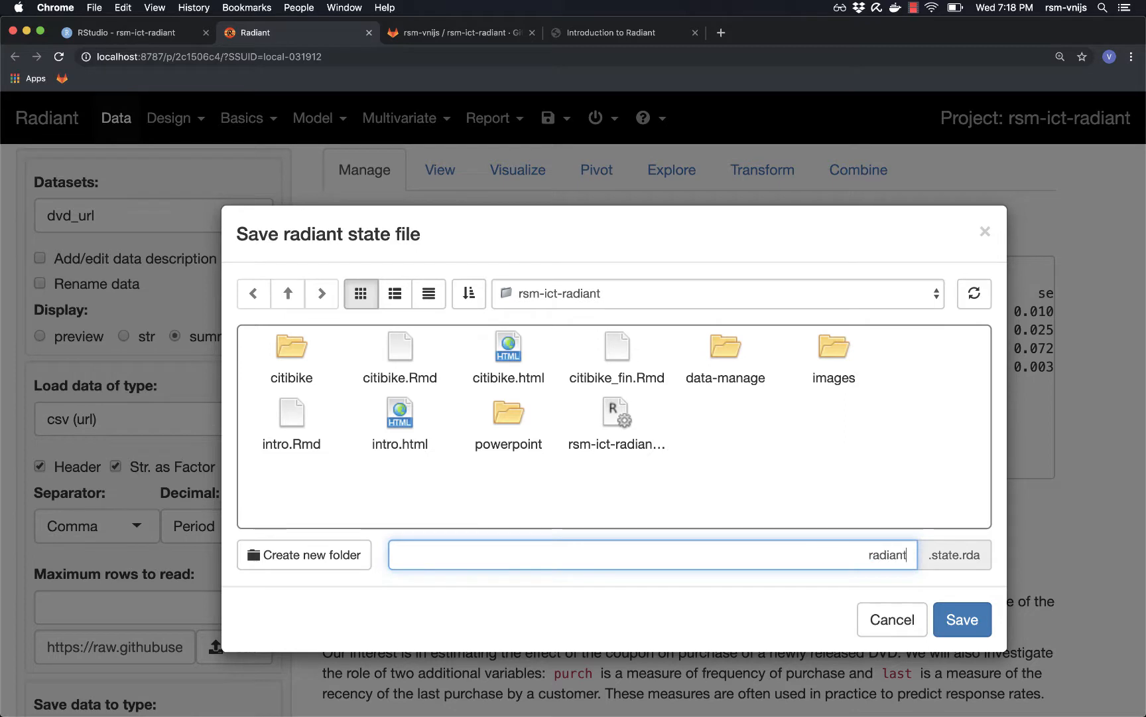
key("BackSpace")
key("BackSpace")
key("BackSpace")
type("tate-file")
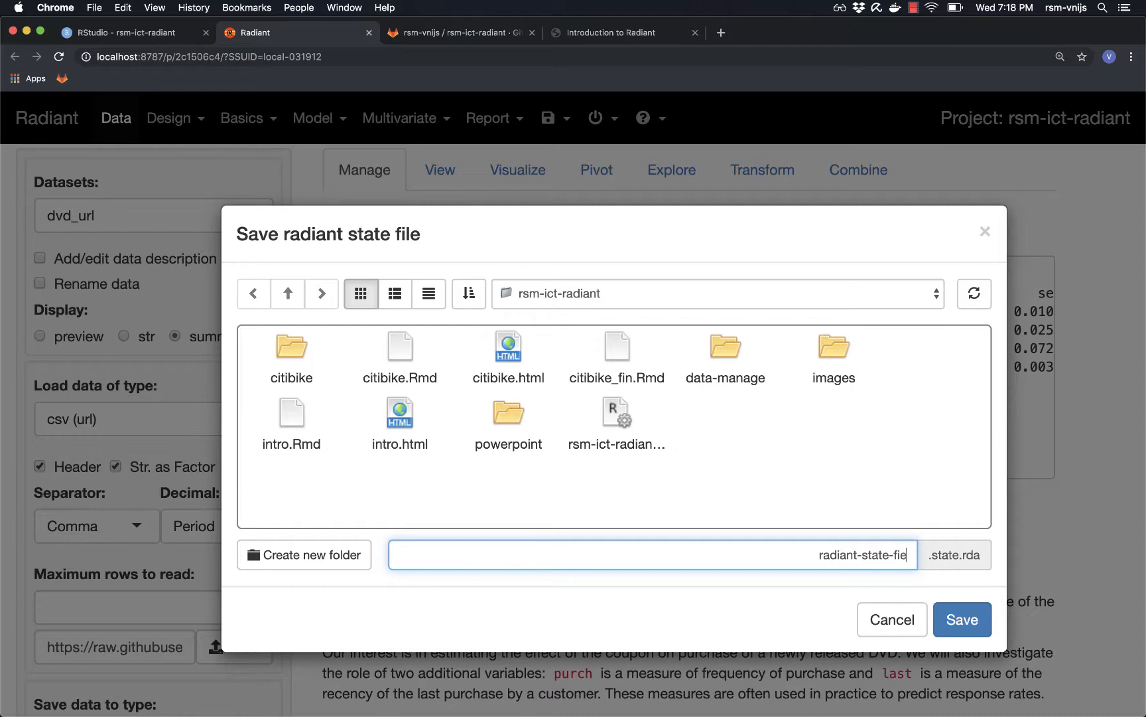
left_click(955, 620)
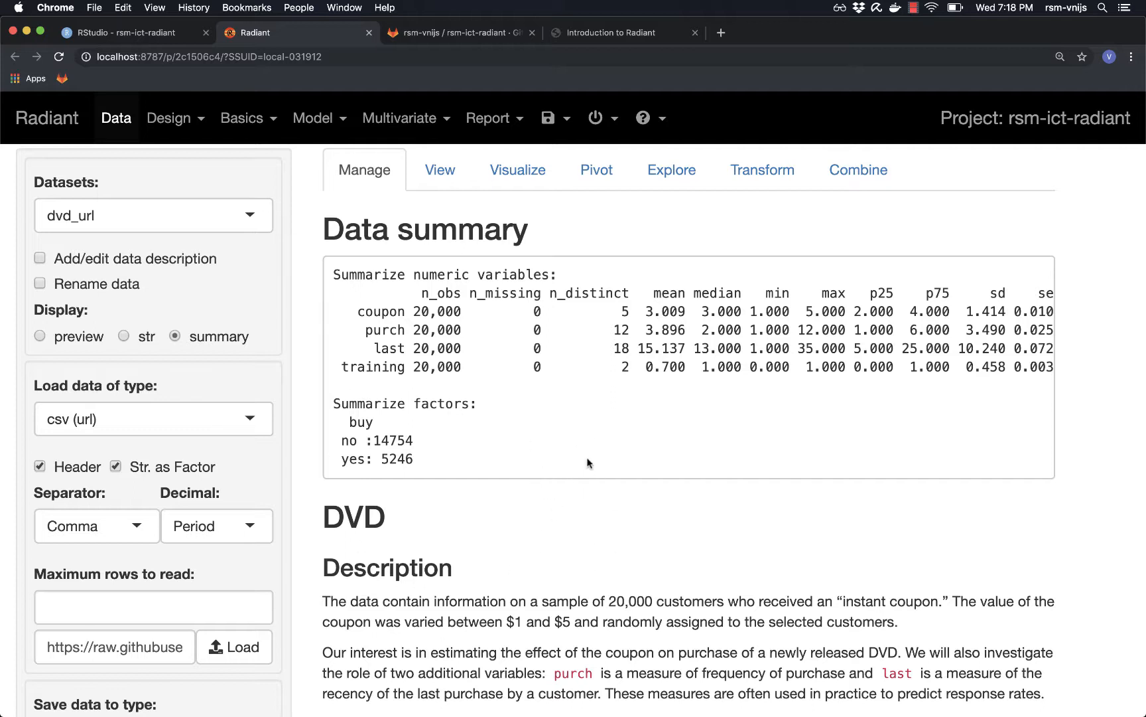
left_click(549, 120)
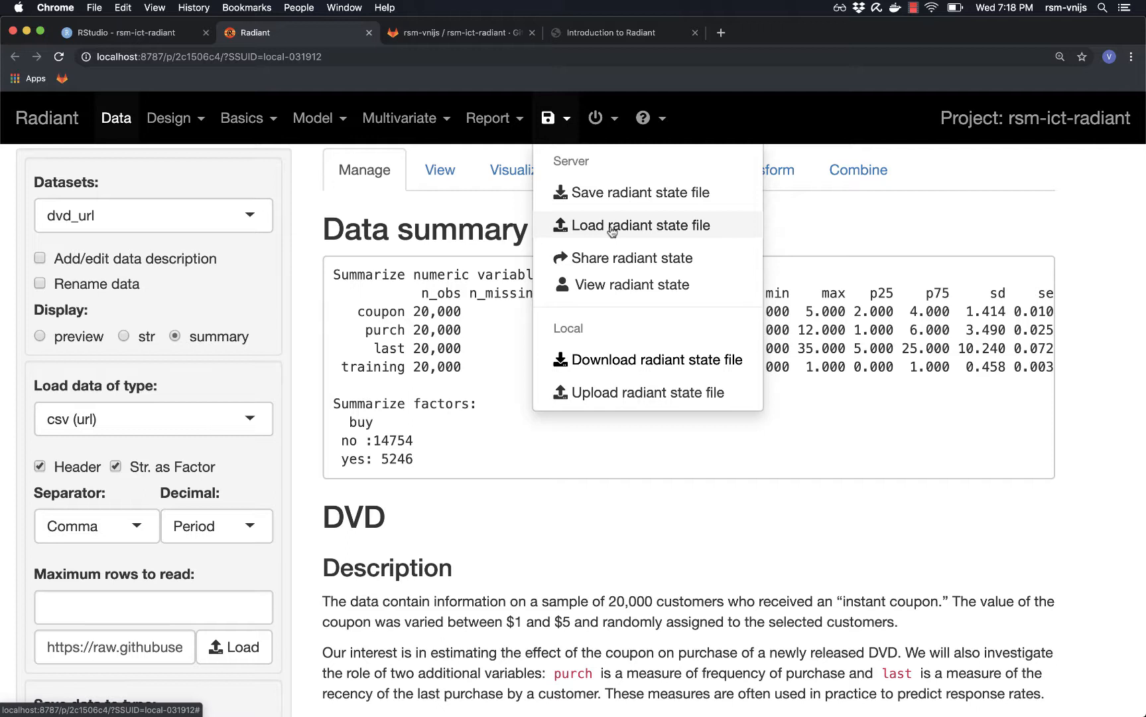
left_click(506, 325)
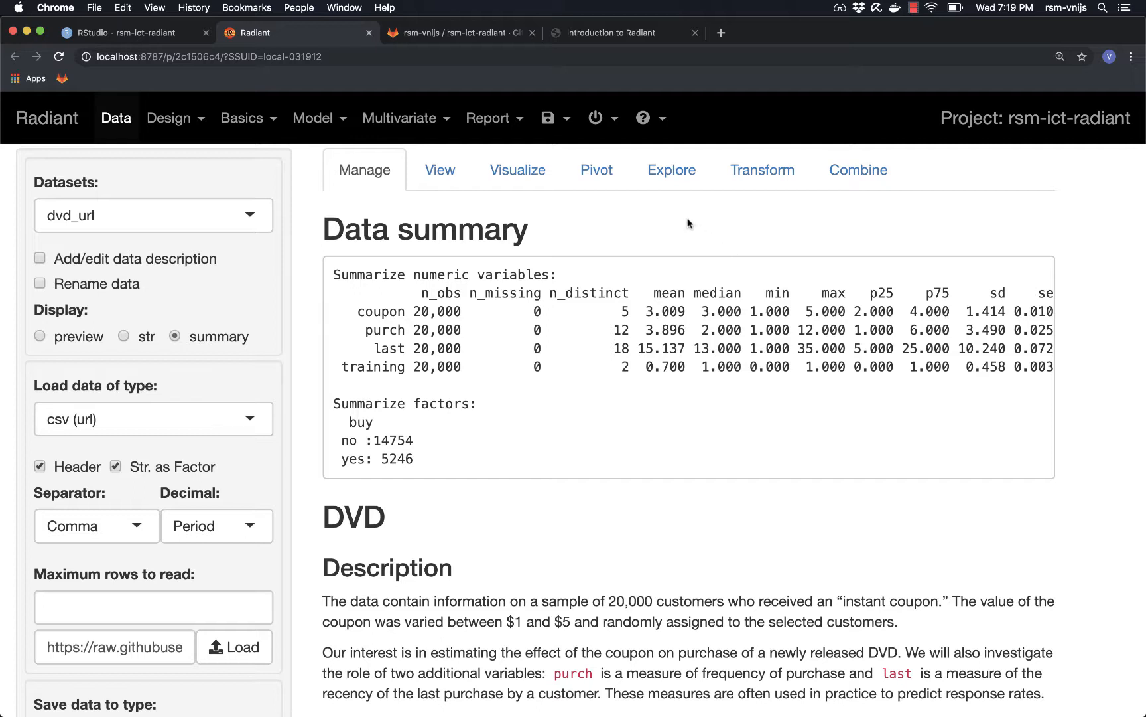
- Start a new Radiant session and switch to it from the dvd_url session
left_click(599, 120)
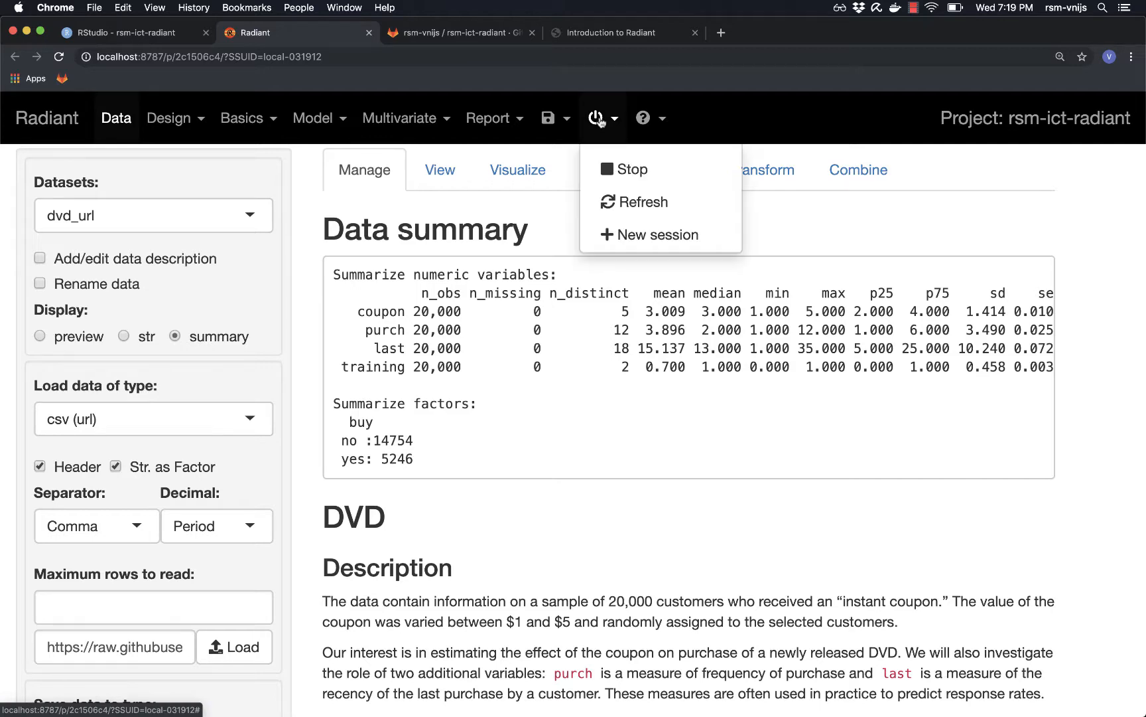
left_click(645, 236)
left_click(297, 33)
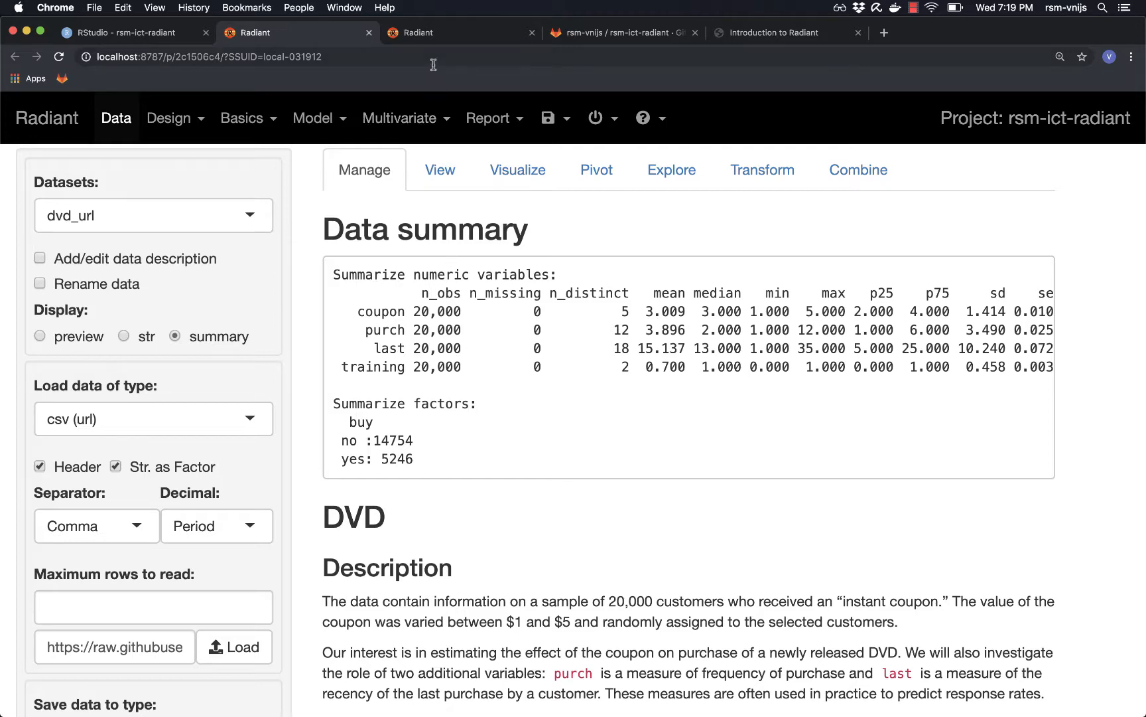
left_click(436, 40)
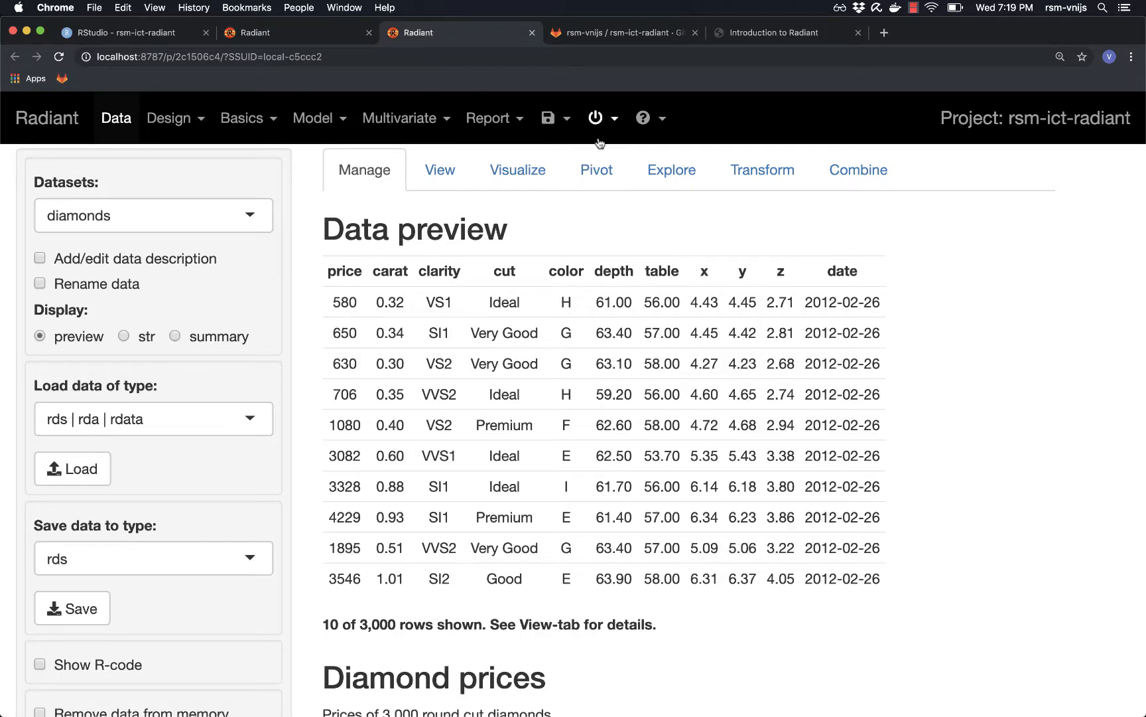
- Load the Radiant state file radiant-viz.state.rda from the data-manage folder into the new session
left_click(573, 125)
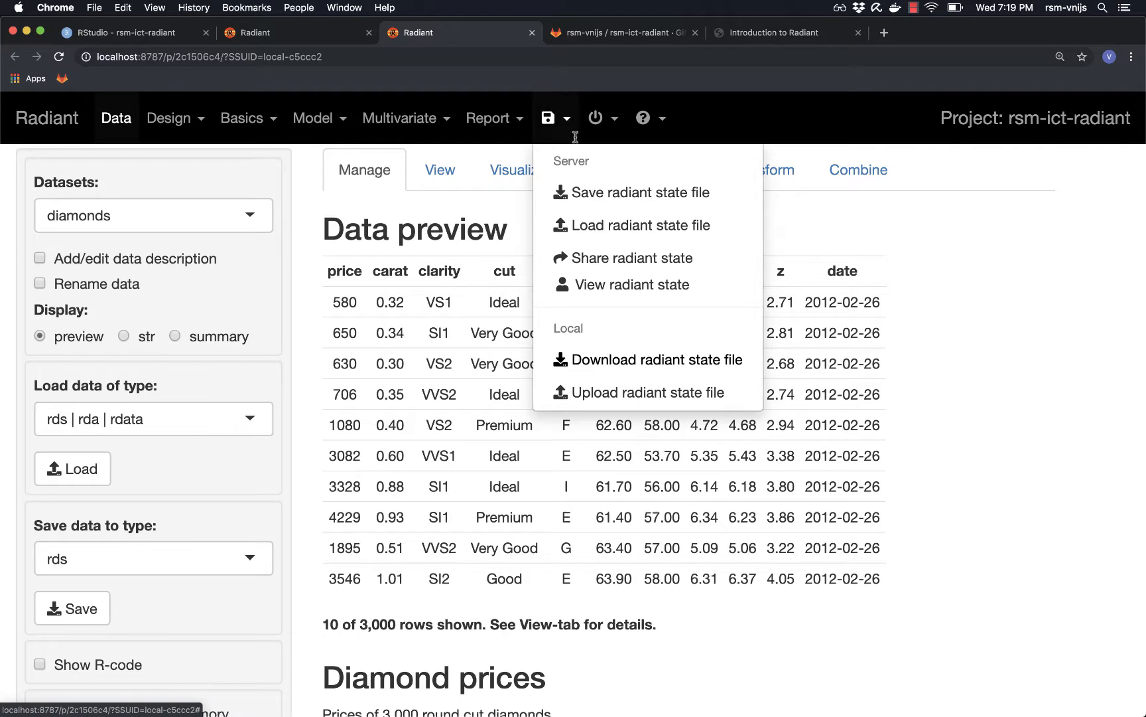
left_click(591, 226)
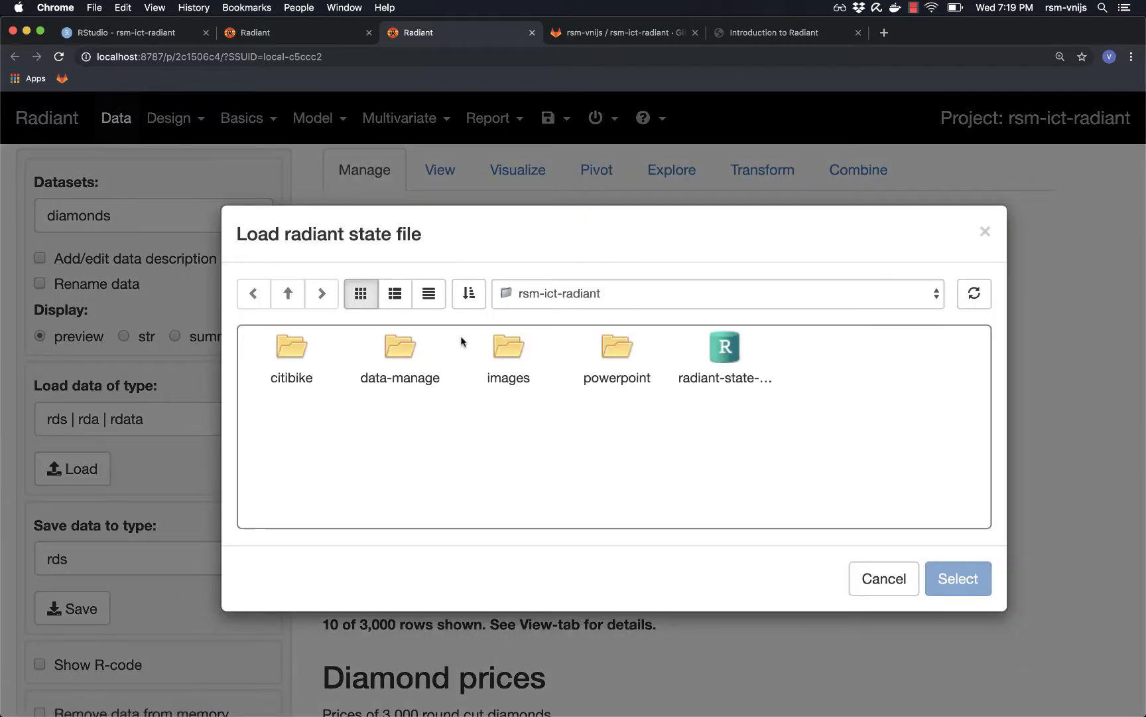
left_click(401, 349)
double_click(400, 346)
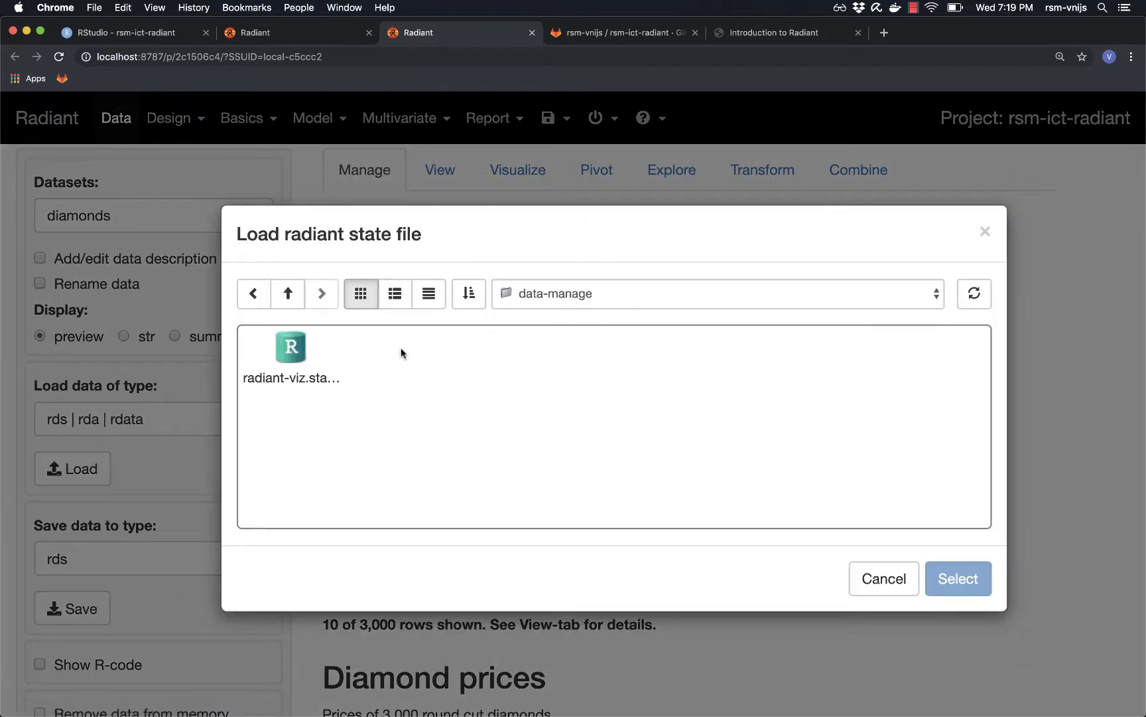
left_click(293, 350)
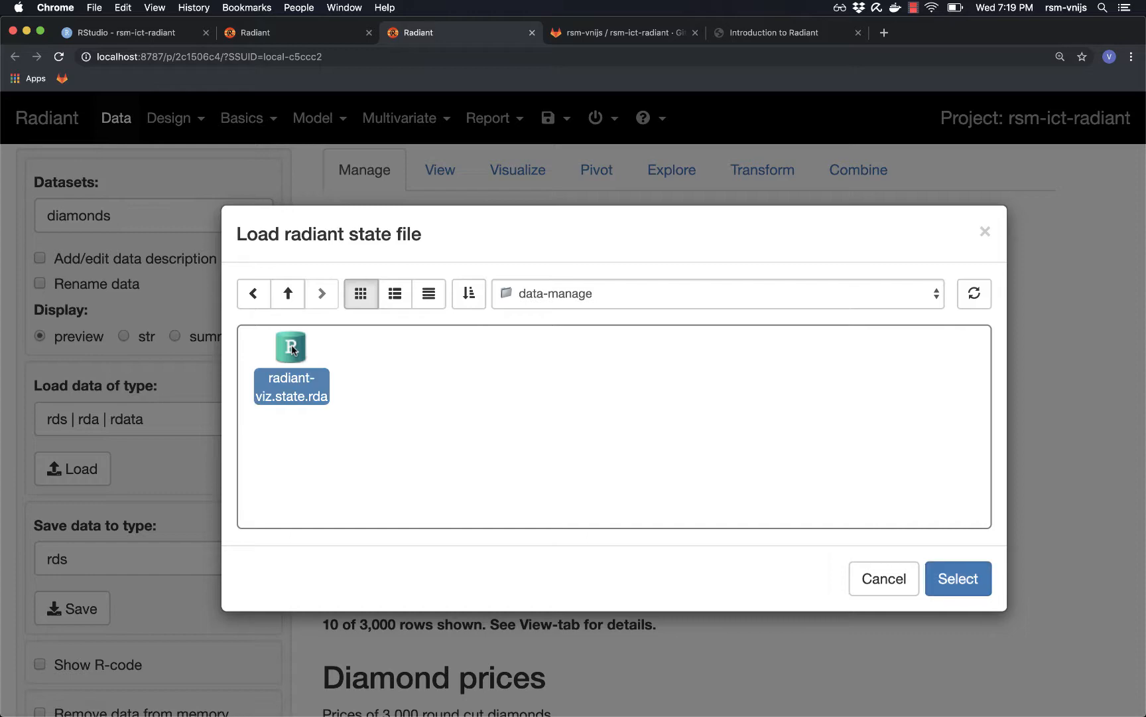
left_click(973, 588)
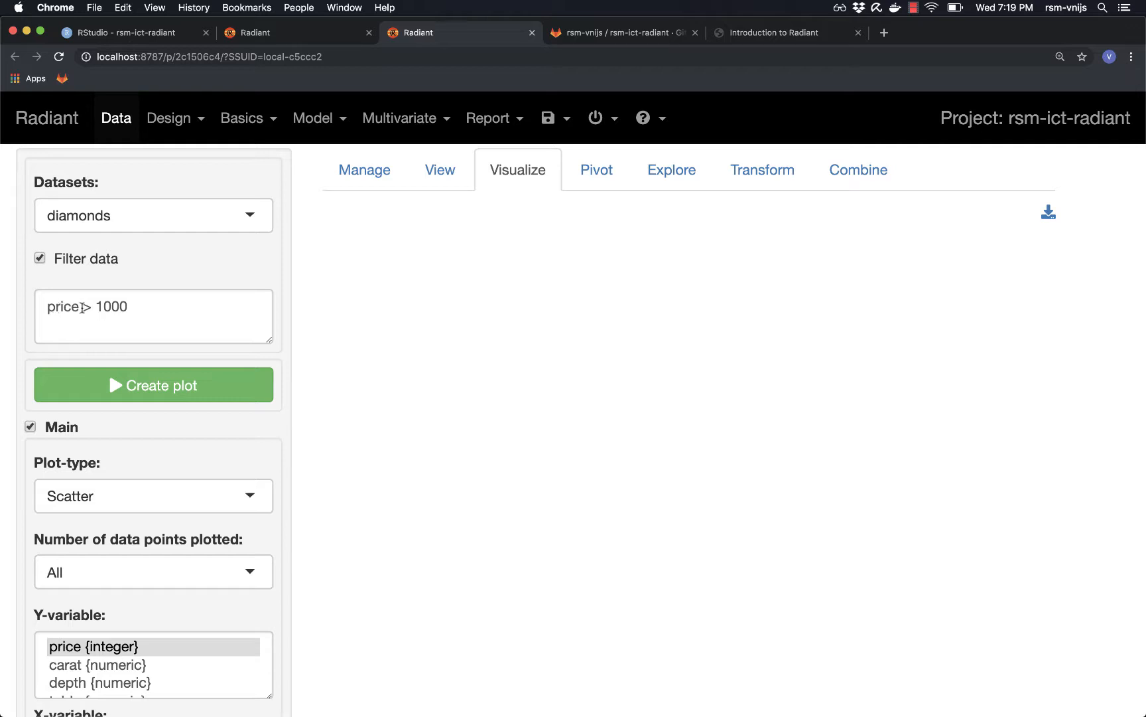
- Create the scatter plot of price against carat by clarity with All data points, and look over its facets
scroll(151, 312, "down", 4)
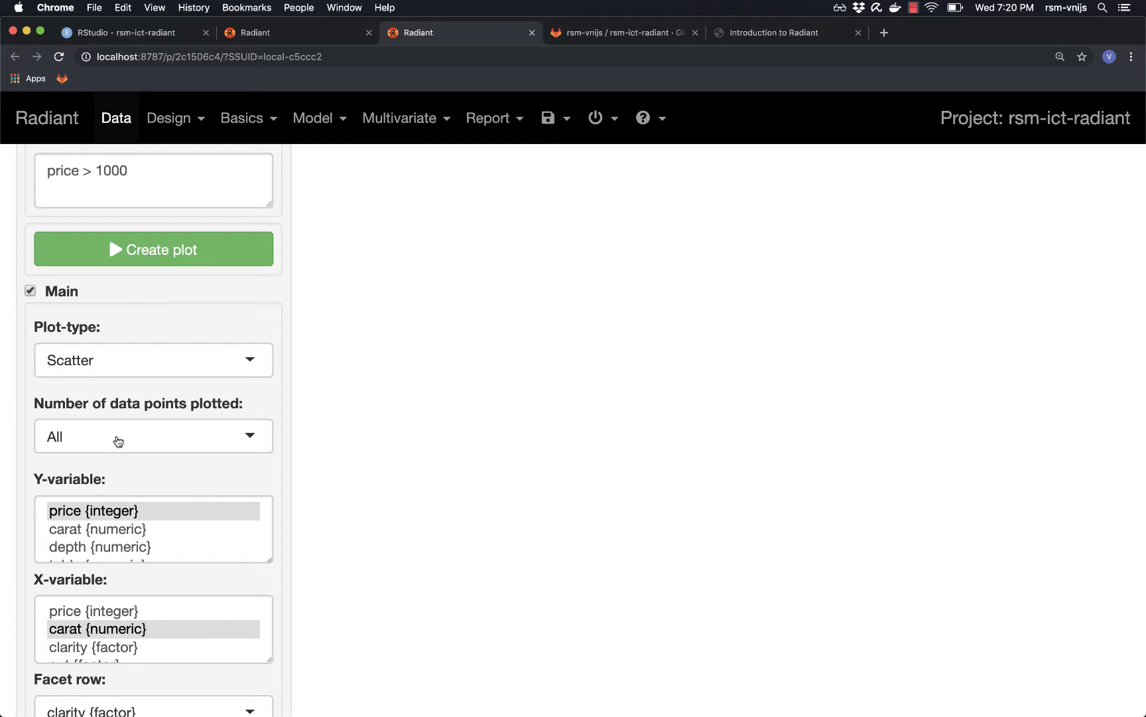
left_click(117, 436)
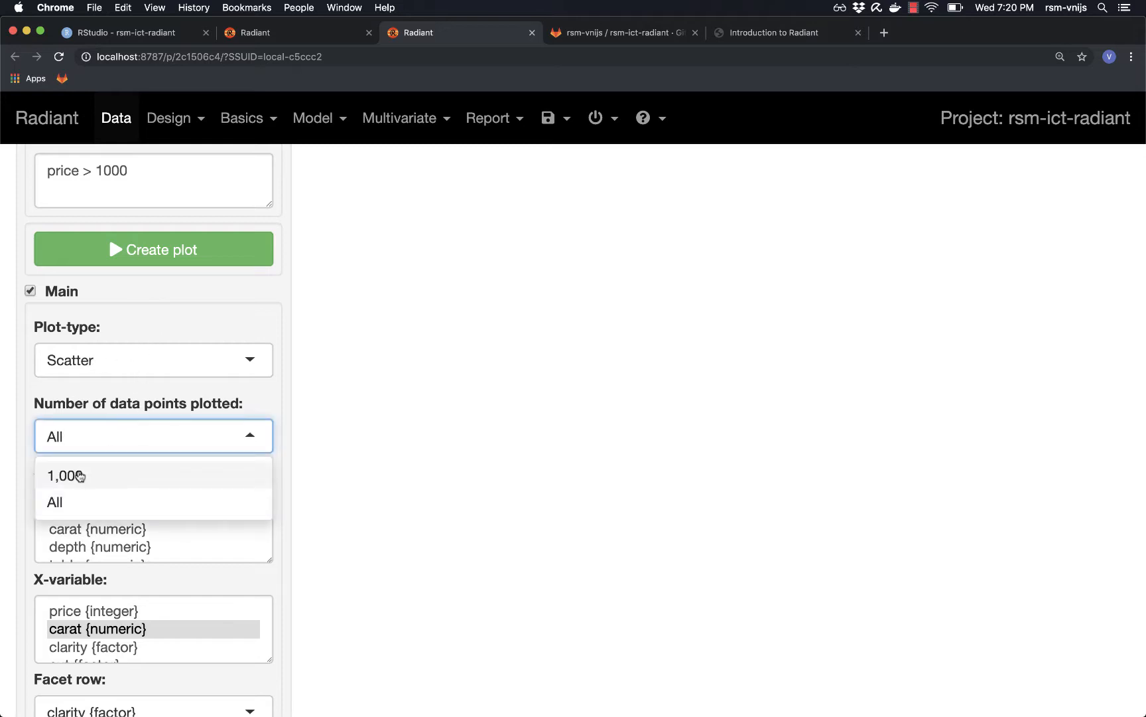
left_click(77, 503)
scroll(159, 480, "down", 3)
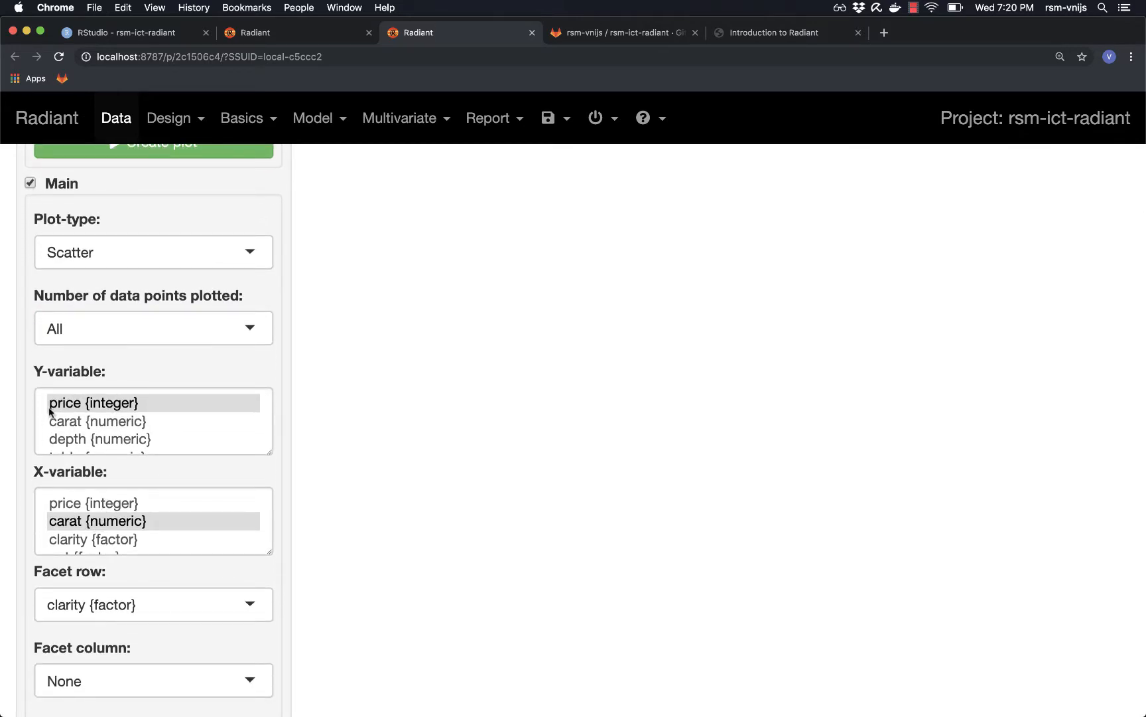
scroll(126, 404, "down", 3)
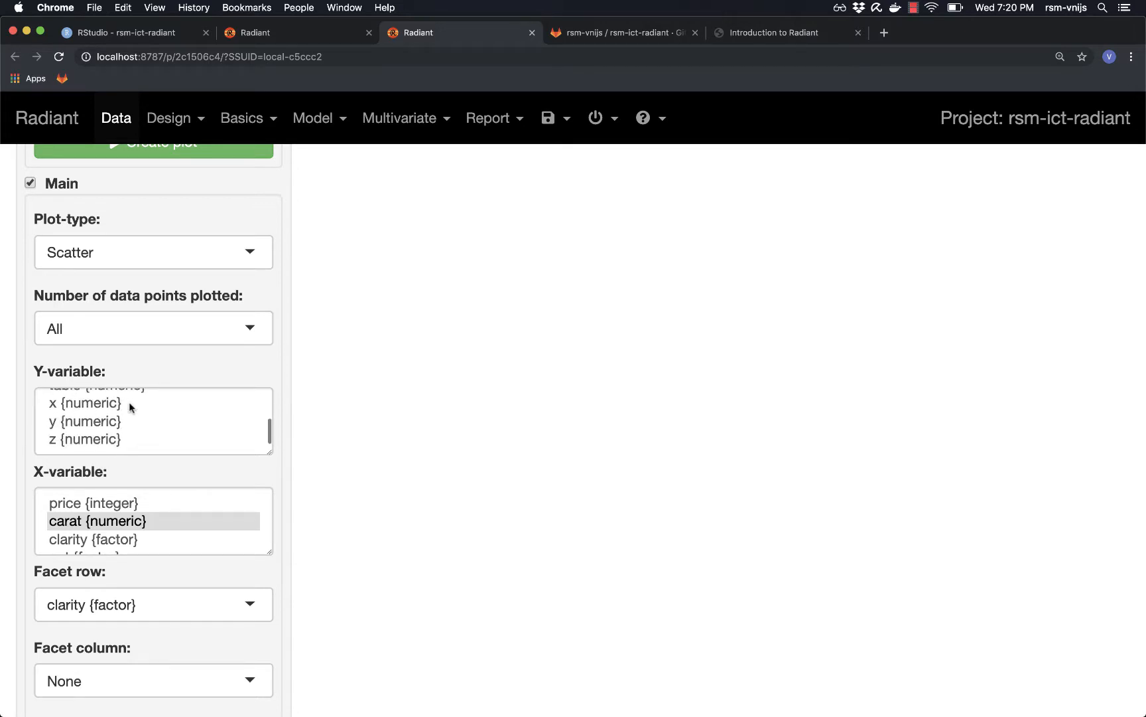
scroll(314, 432, "down", 5)
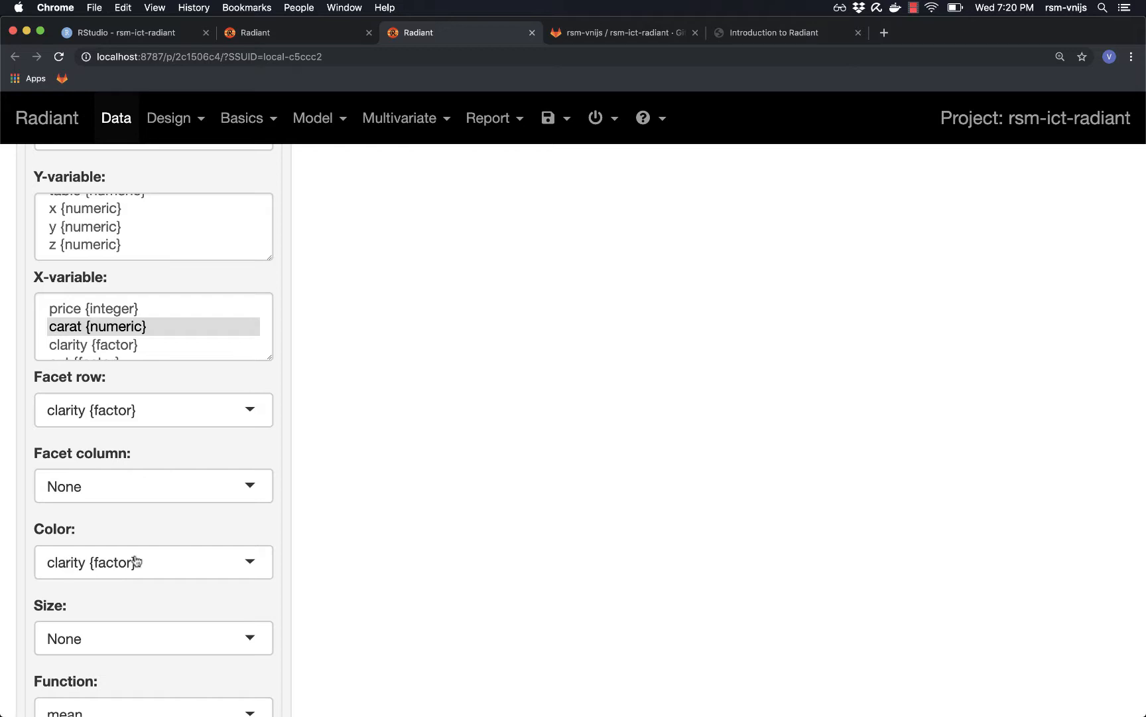
scroll(406, 492, "up", 1)
scroll(406, 492, "up", 5)
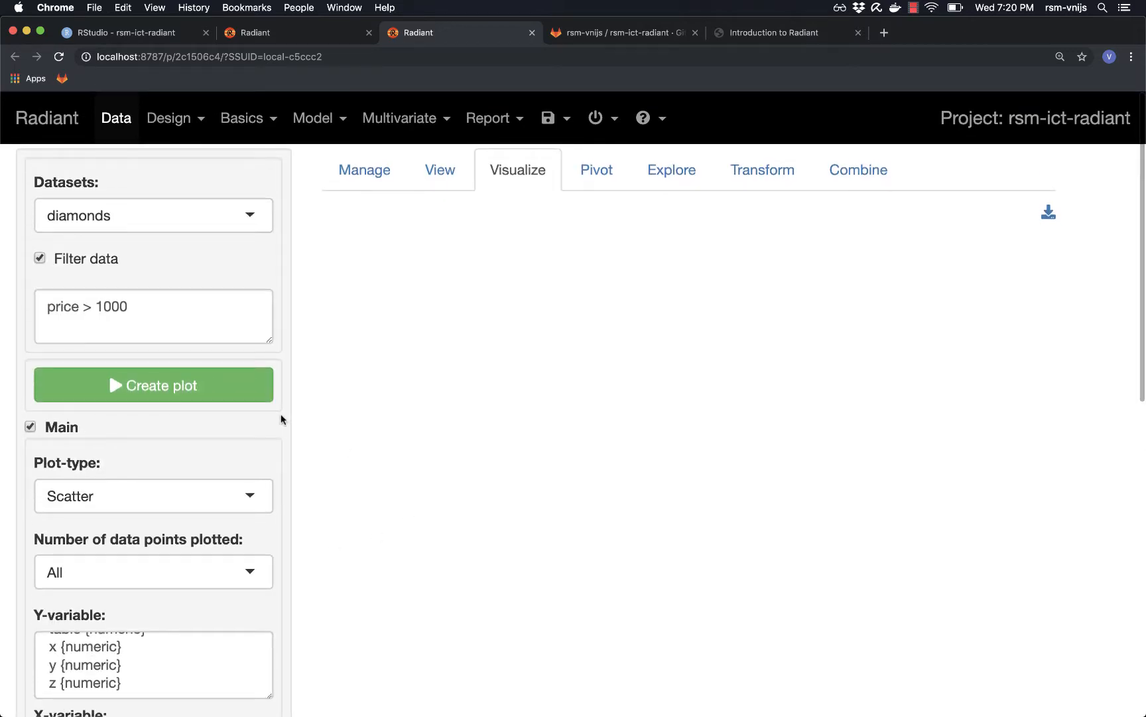
left_click(146, 383)
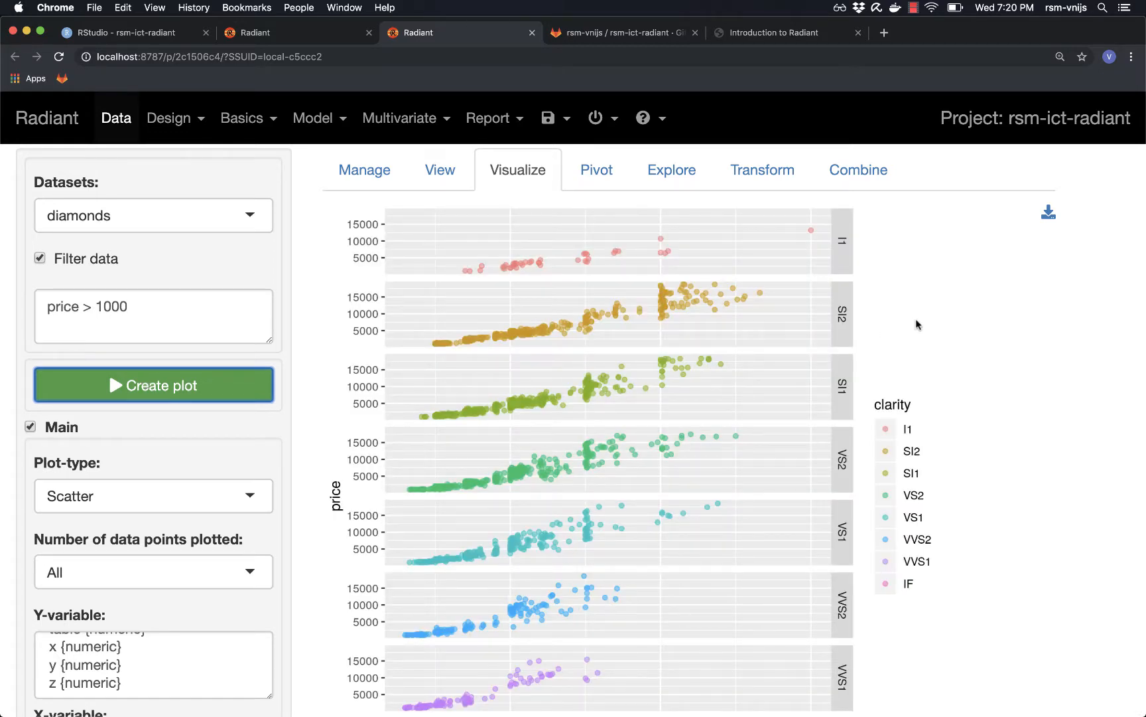
scroll(895, 323, "down", 5)
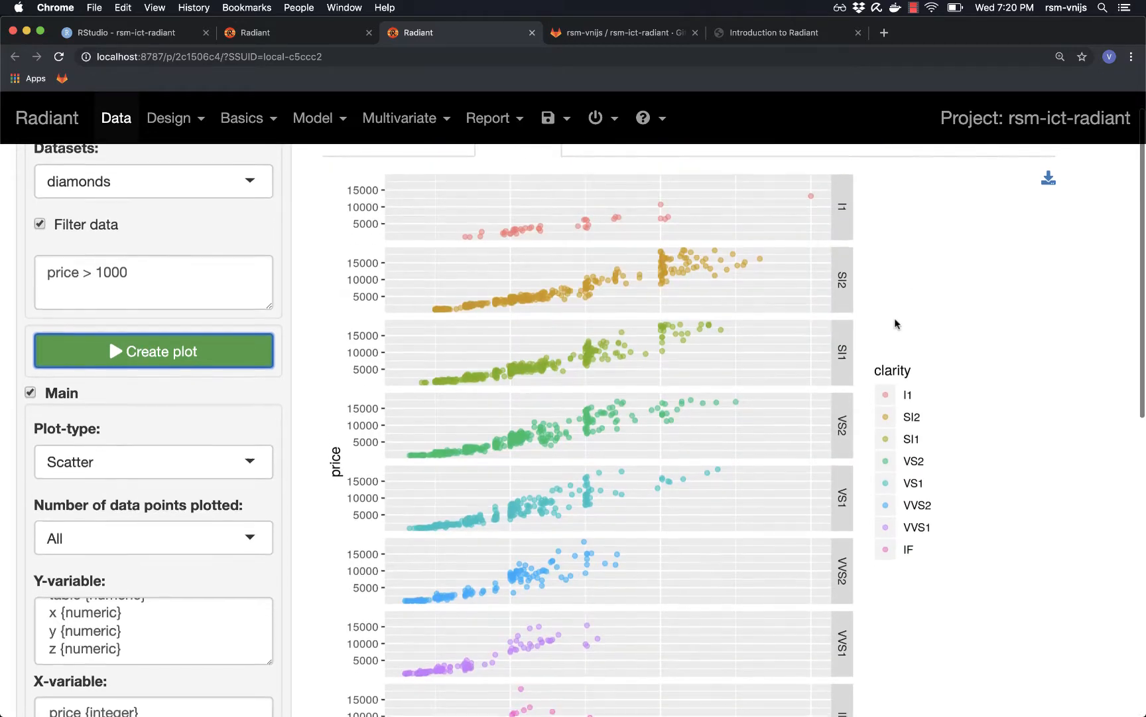
scroll(895, 323, "up", 4)
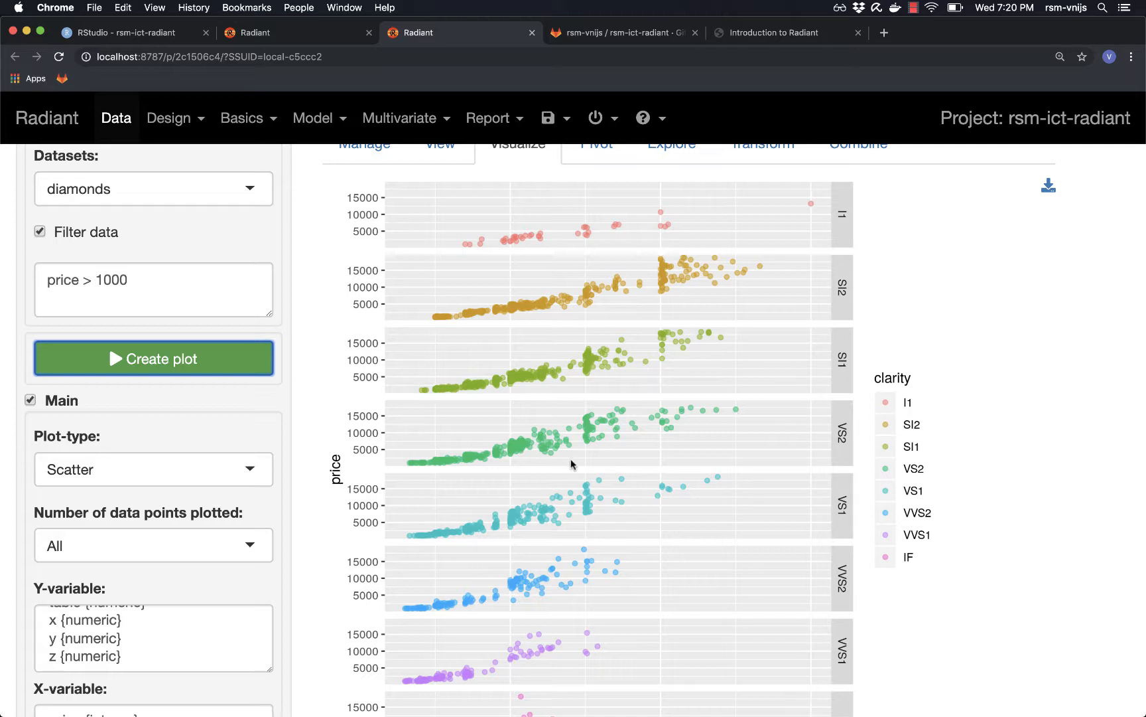
scroll(559, 428, "up", 1)
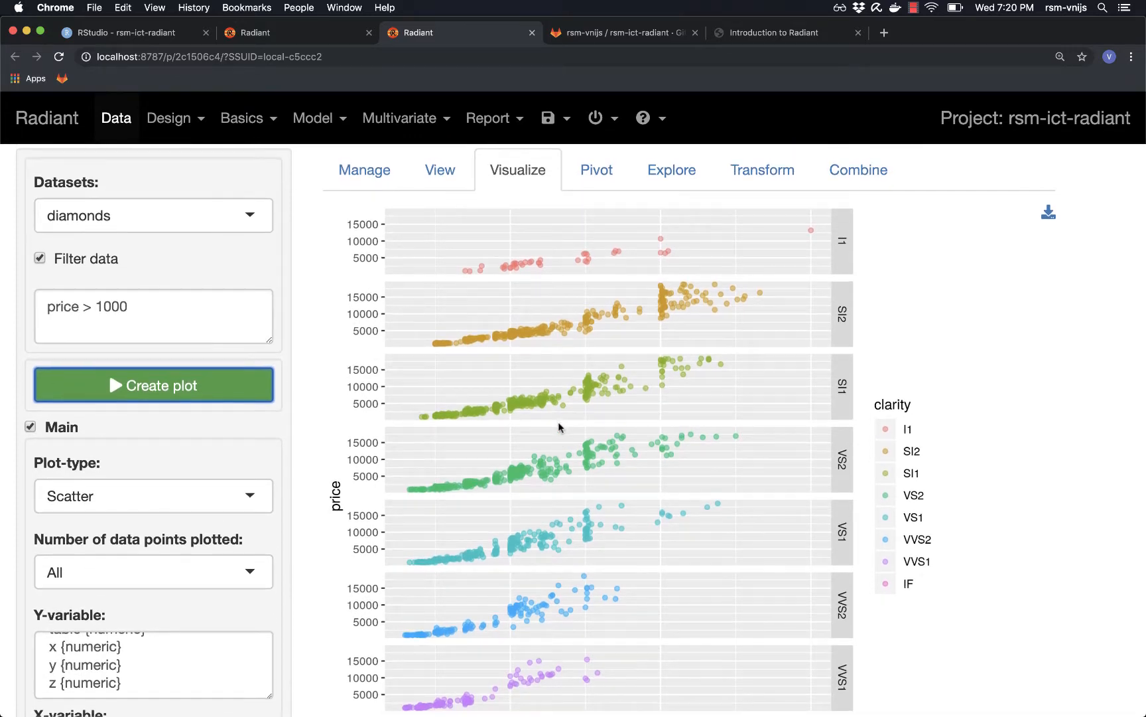
scroll(560, 427, "down", 4)
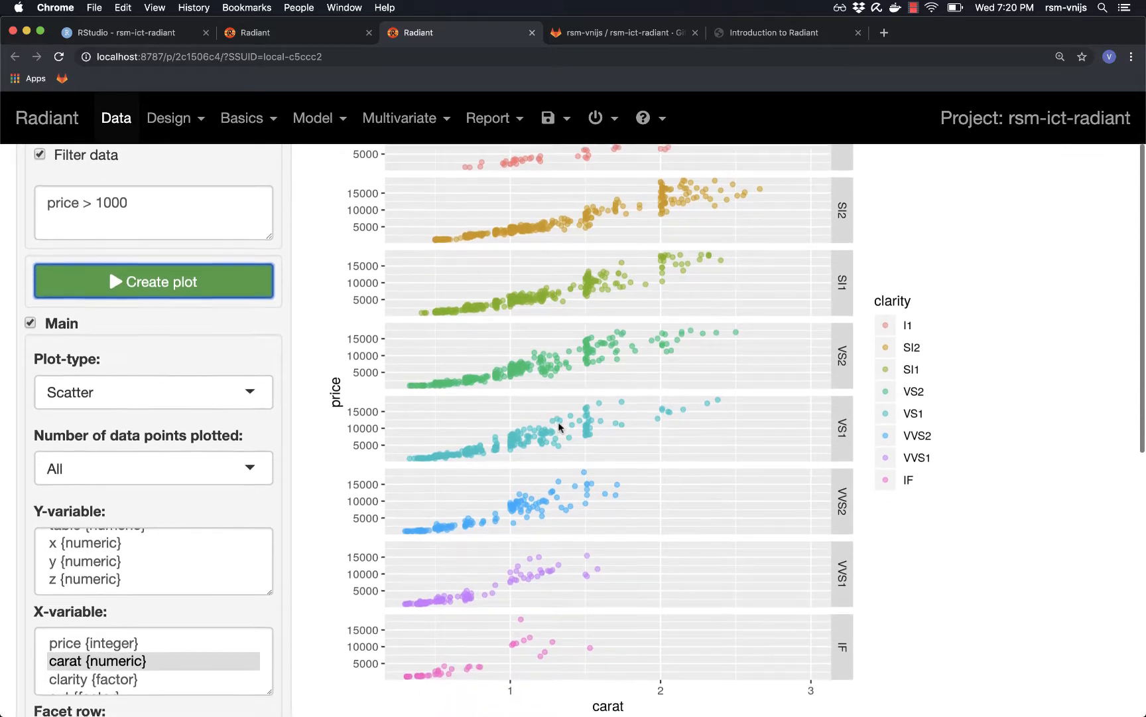
scroll(558, 423, "down", 1)
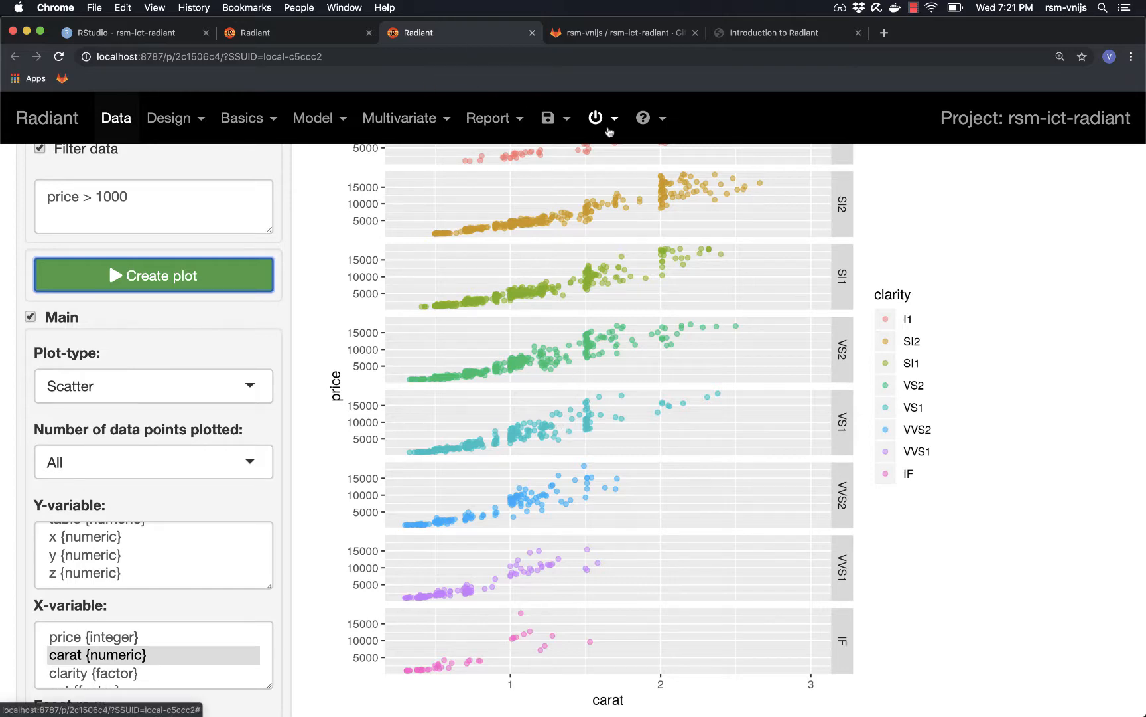
- Return to the dvd_url session, show its Visualize settings, and read through the Visualize help file
left_click(250, 33)
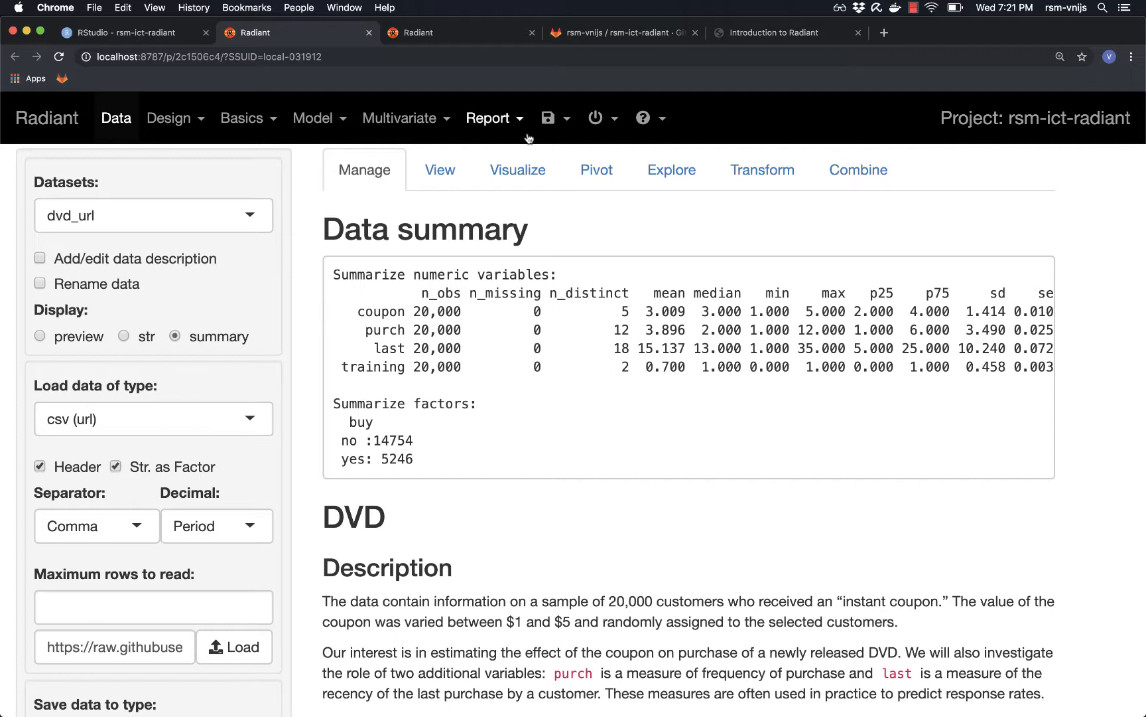
left_click(597, 118)
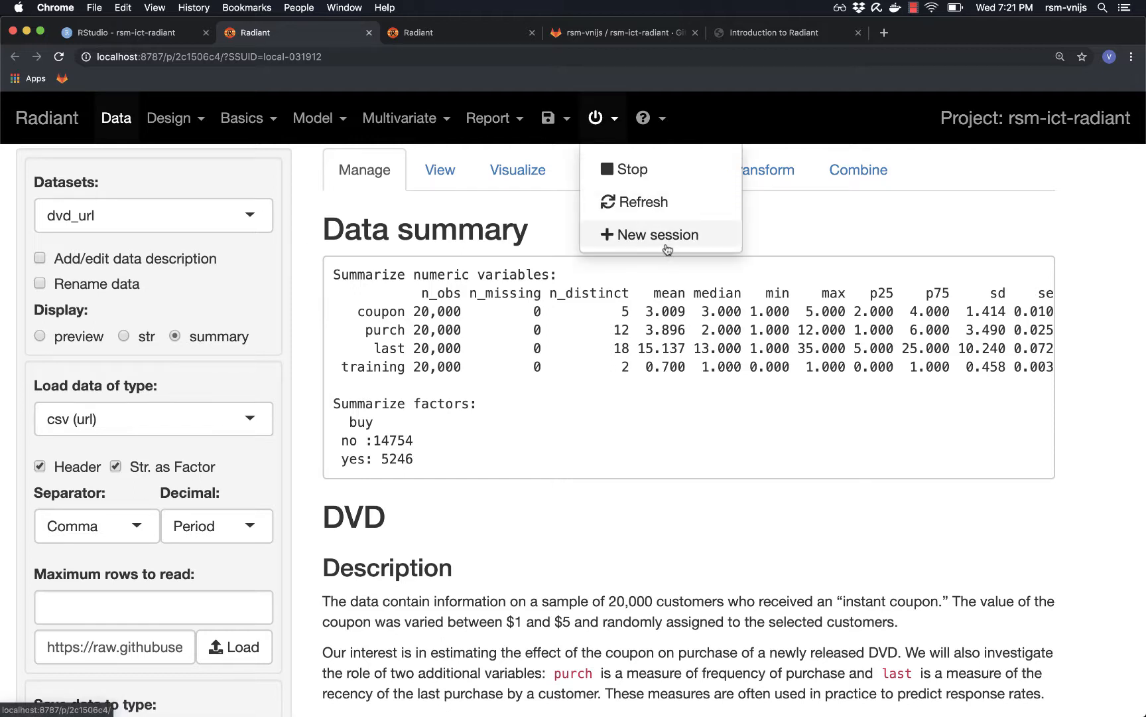
left_click(590, 332)
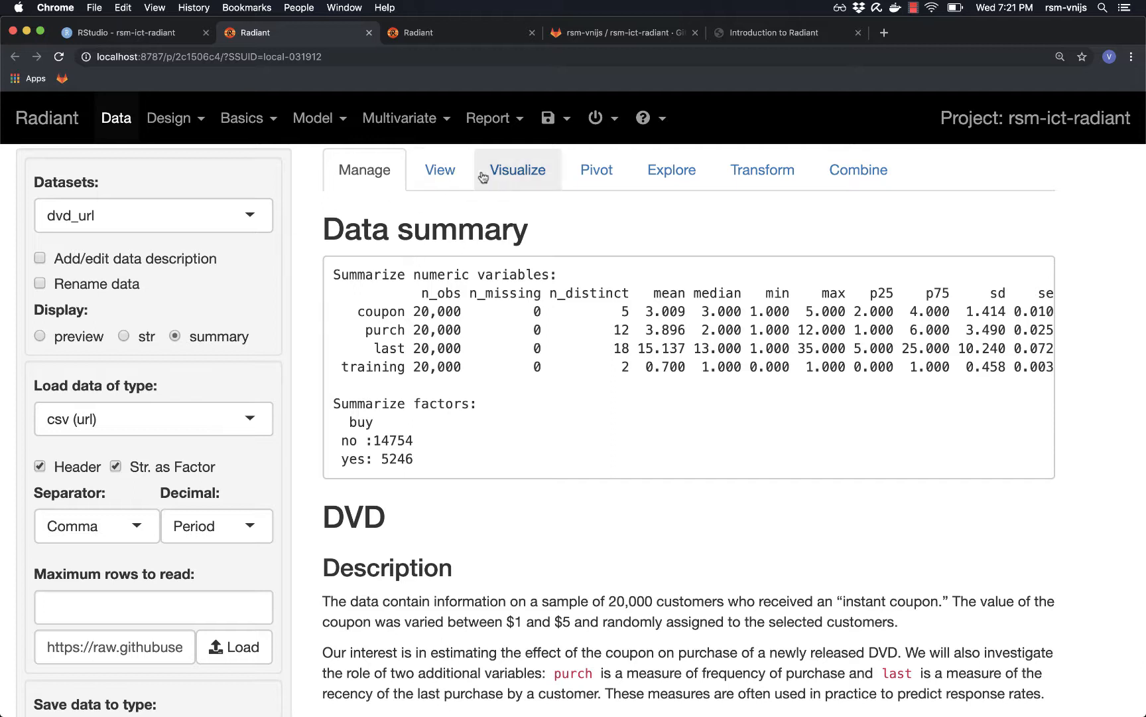
left_click(524, 171)
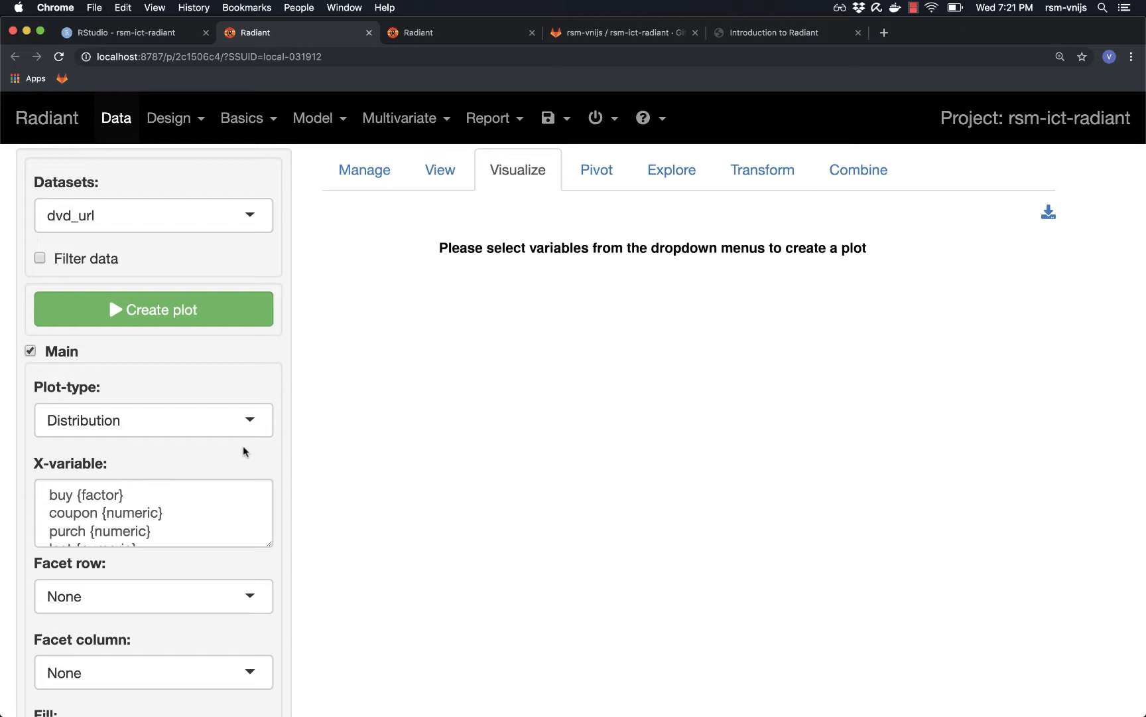
scroll(353, 363, "down", 3)
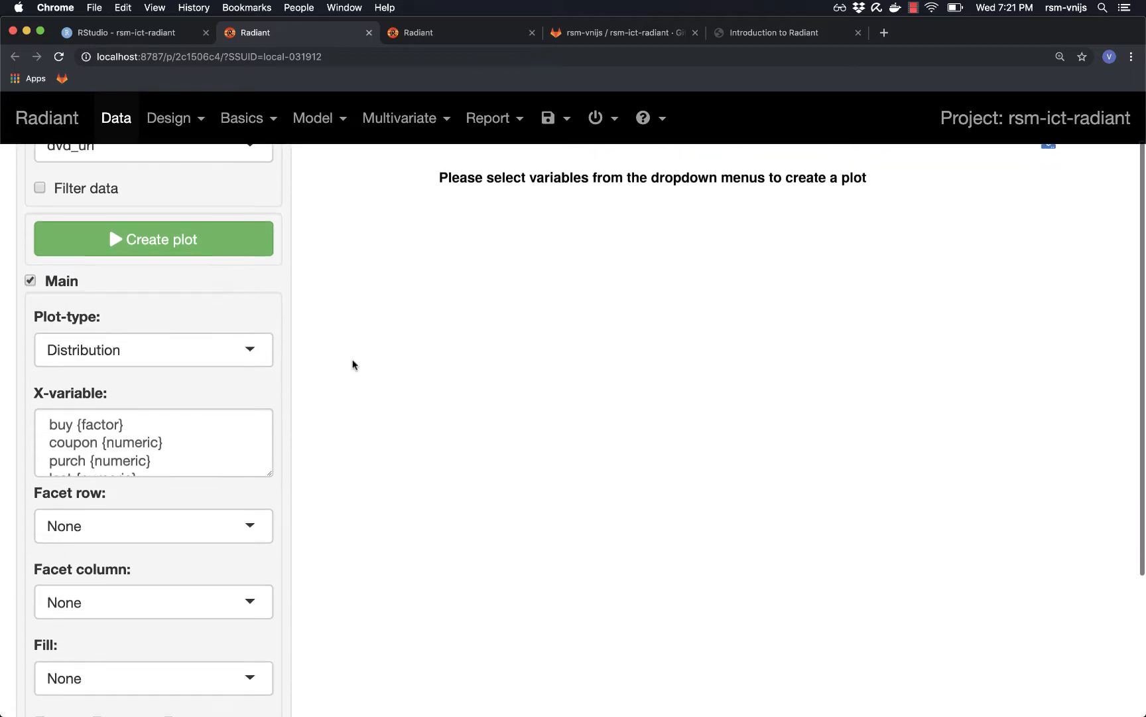
scroll(353, 364, "down", 1)
scroll(353, 364, "down", 2)
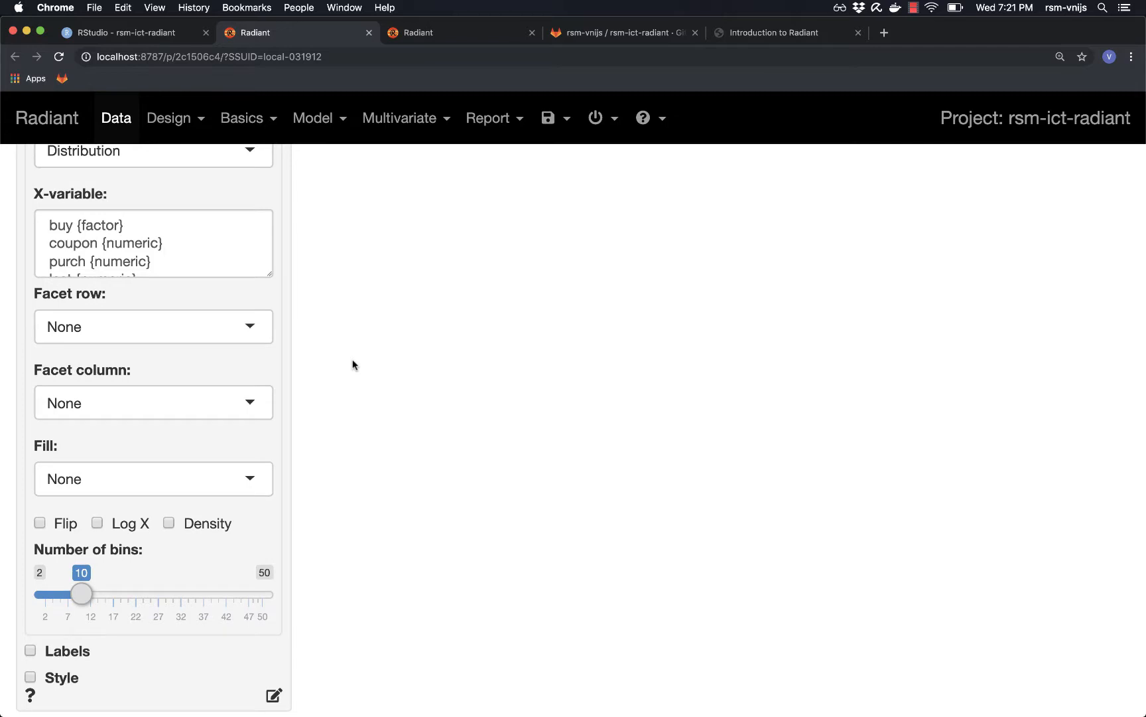
left_click(30, 695)
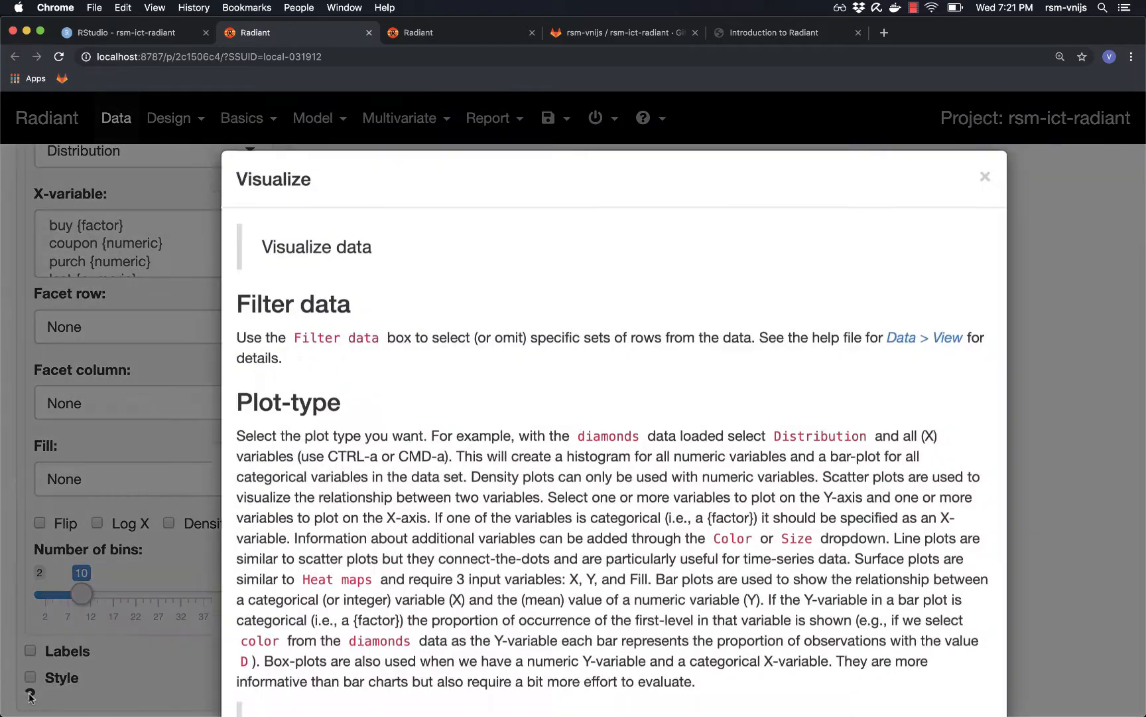
scroll(565, 429, "down", 20)
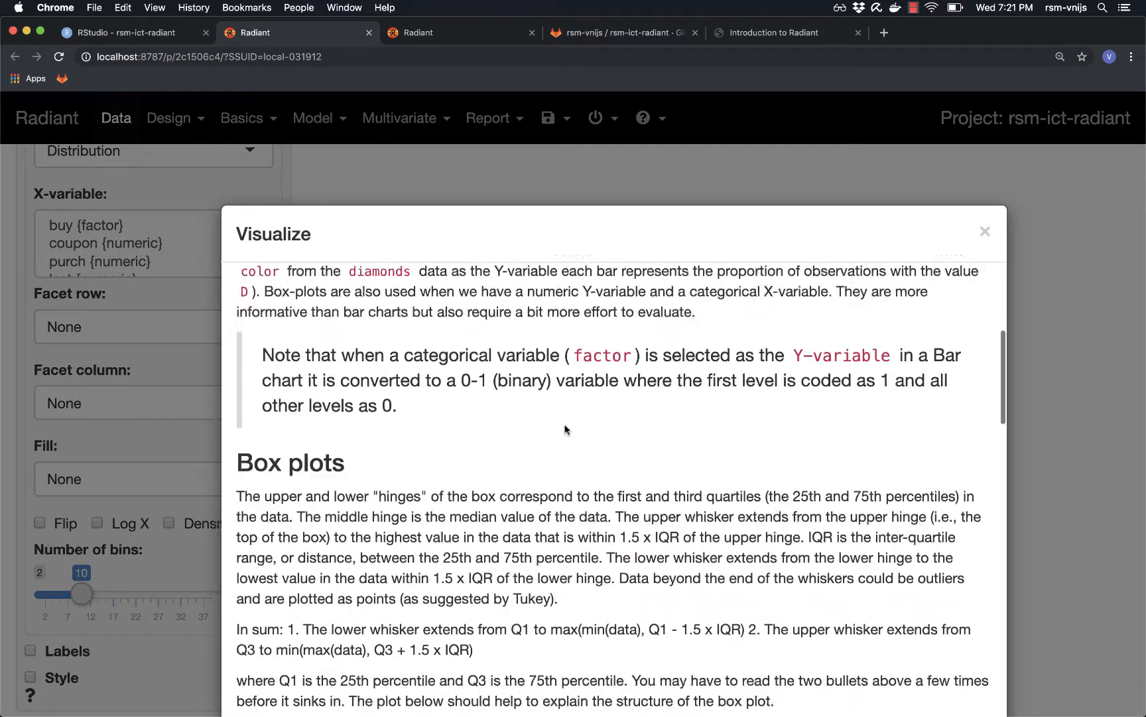
scroll(565, 430, "down", 1)
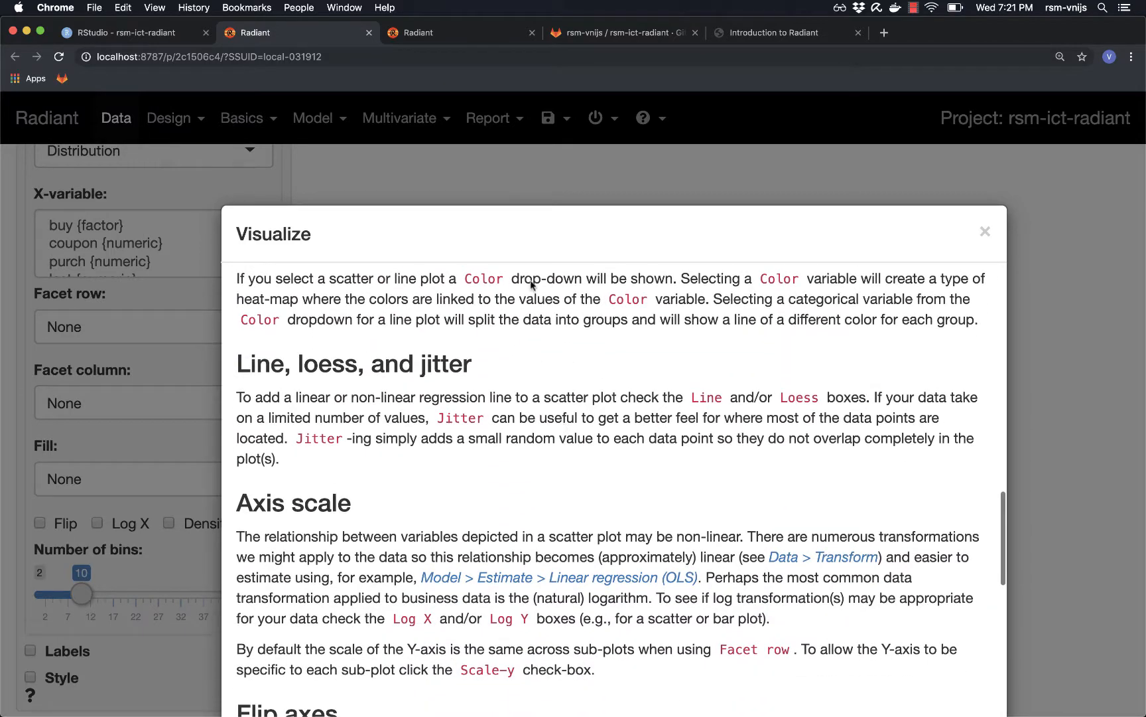
left_click(730, 129)
- Show the general Help page and look through the available help files for the data, design, basics, model and multivariate tools
left_click(654, 123)
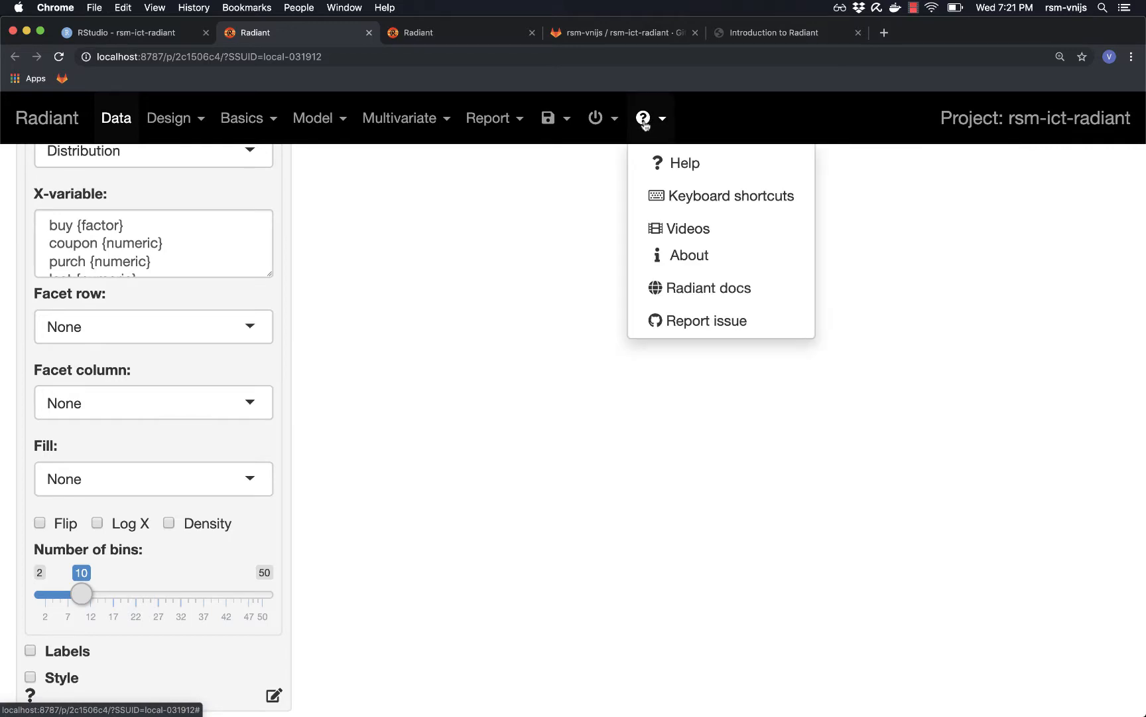
left_click(692, 168)
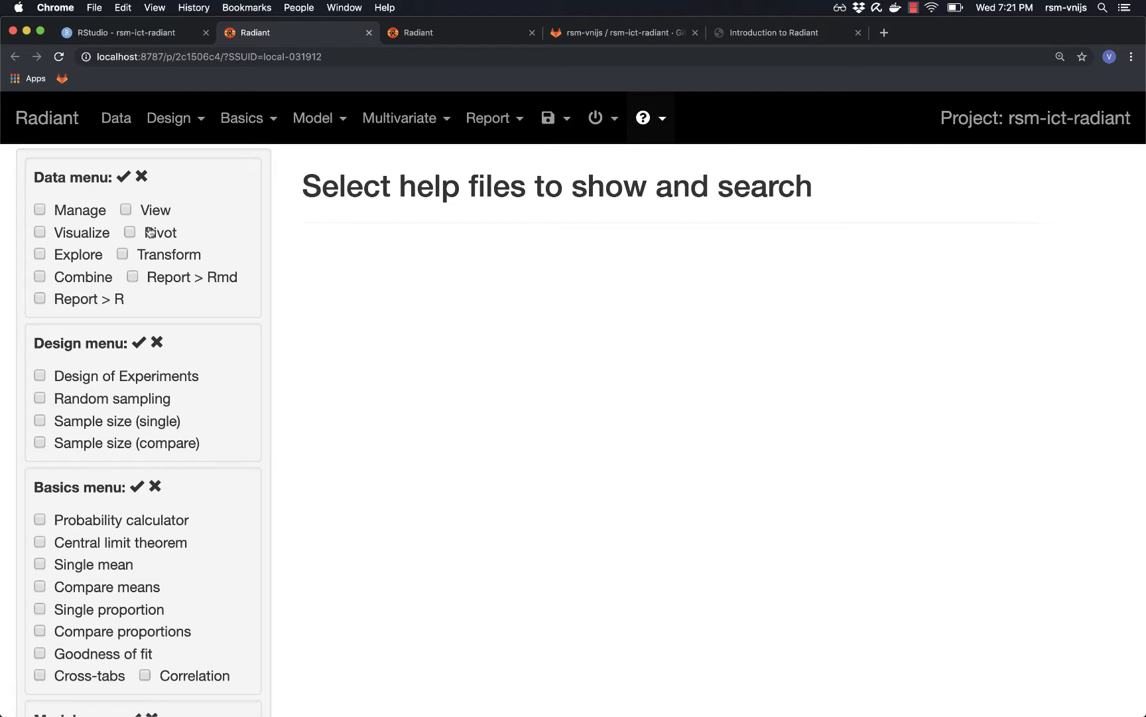
scroll(148, 232, "down", 10)
scroll(149, 230, "down", 5)
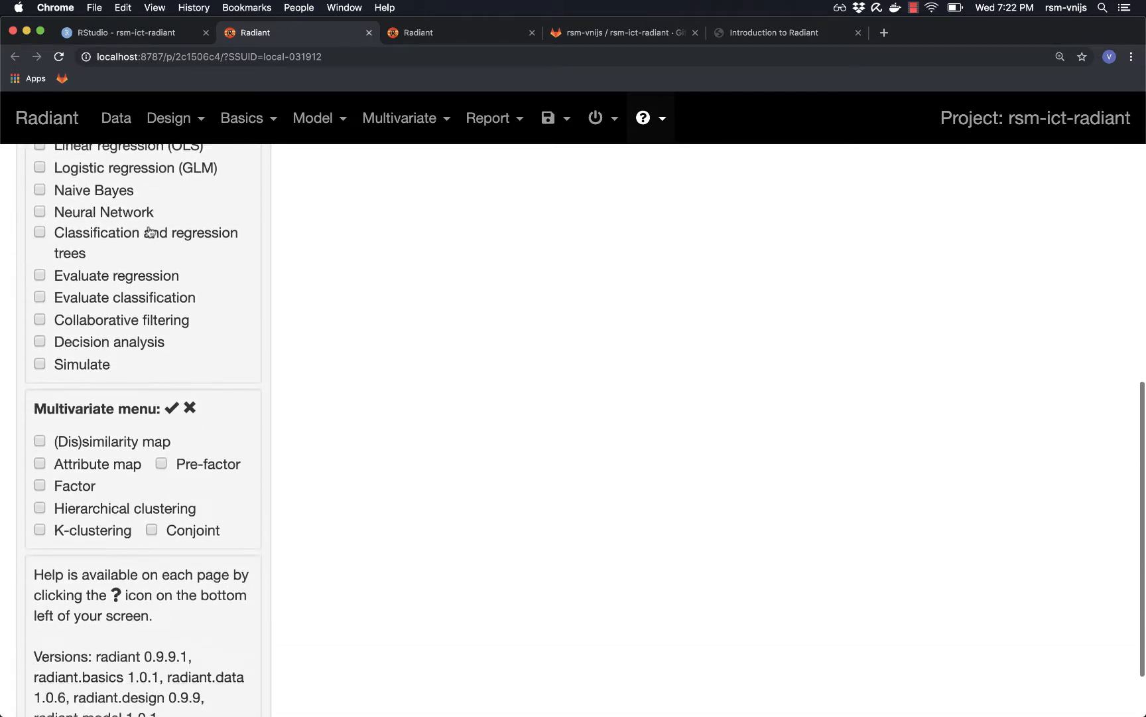
scroll(150, 231, "up", 15)
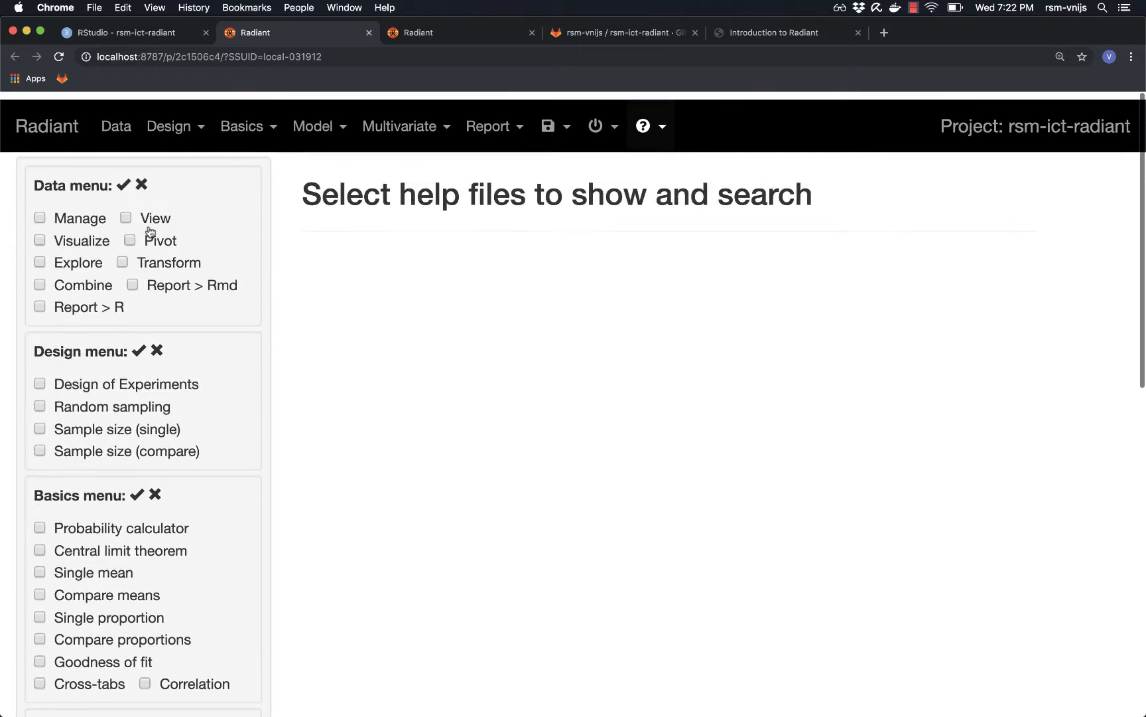
- Show and hide the help files for Design of Experiments and for the Probability calculator, one at a time
left_click(78, 381)
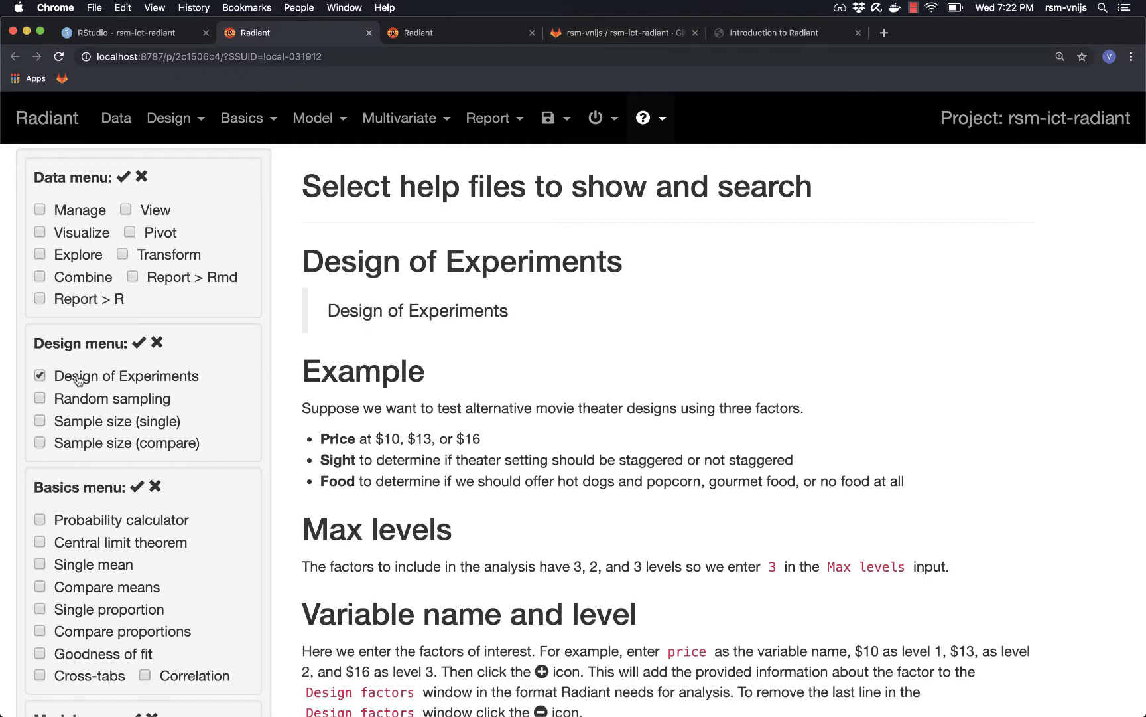
left_click(78, 380)
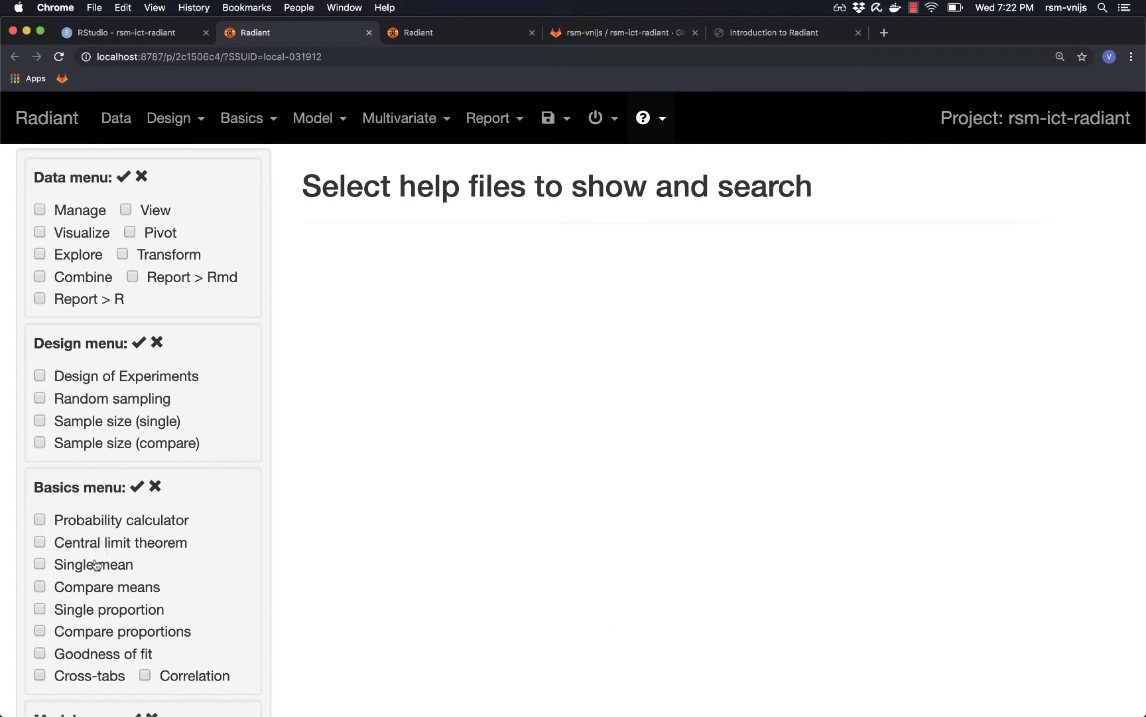
left_click(82, 527)
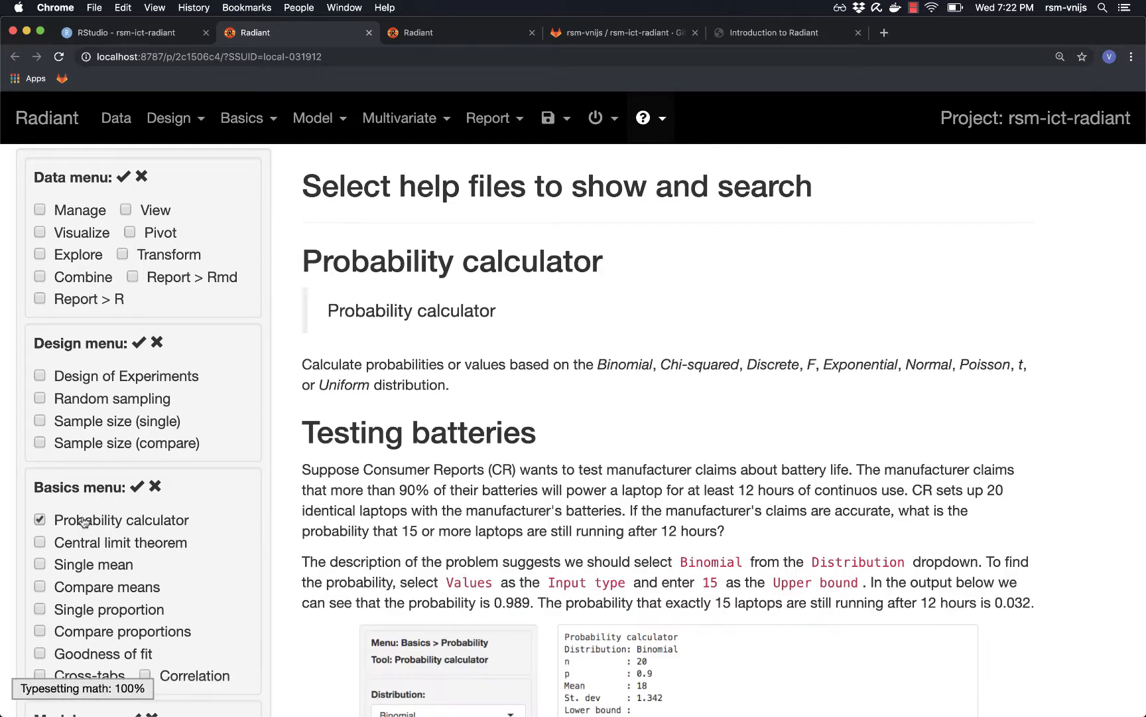
left_click(82, 522)
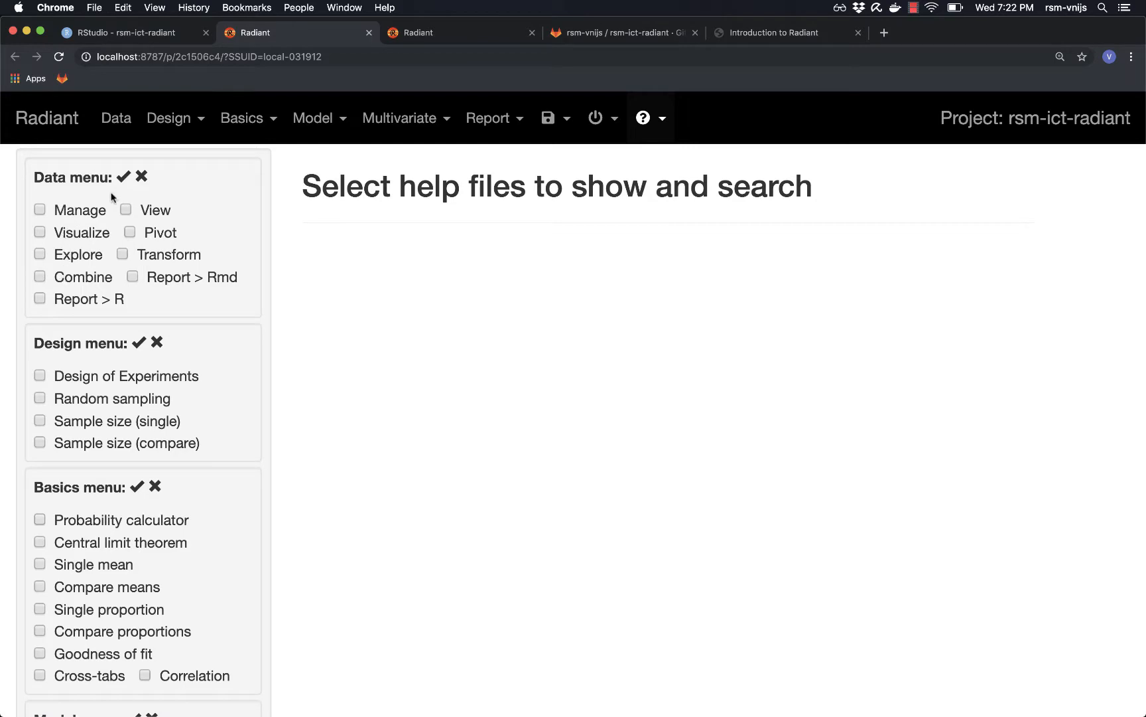
- Show all Data menu help files and search their text for "log", going through the matches up to the Transform command log
left_click(124, 177)
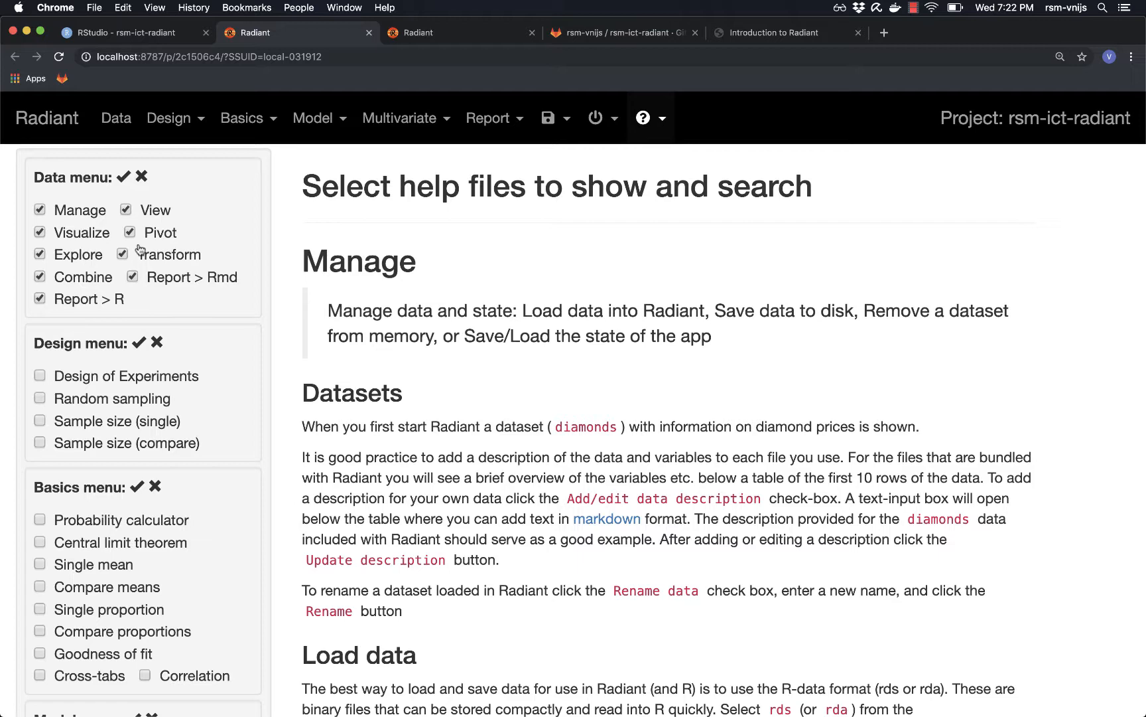
scroll(587, 275, "down", 5)
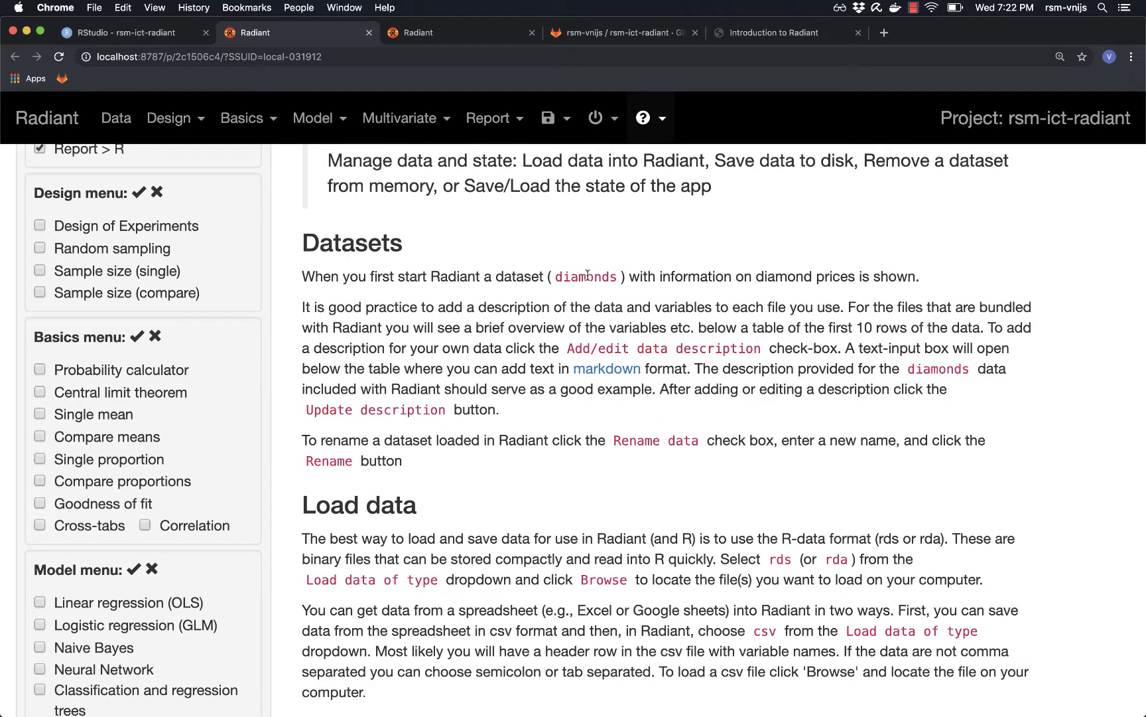
key("cmd+f")
type("log")
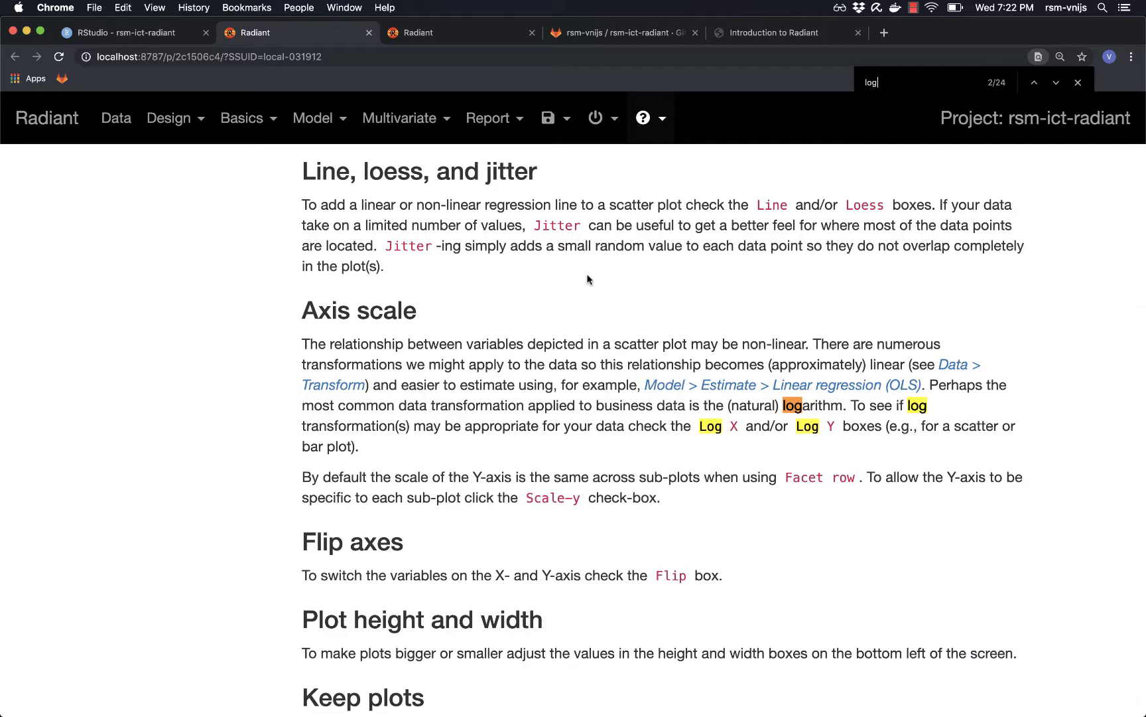
key("Return")
key("Return")
key("Return")
key("Return")
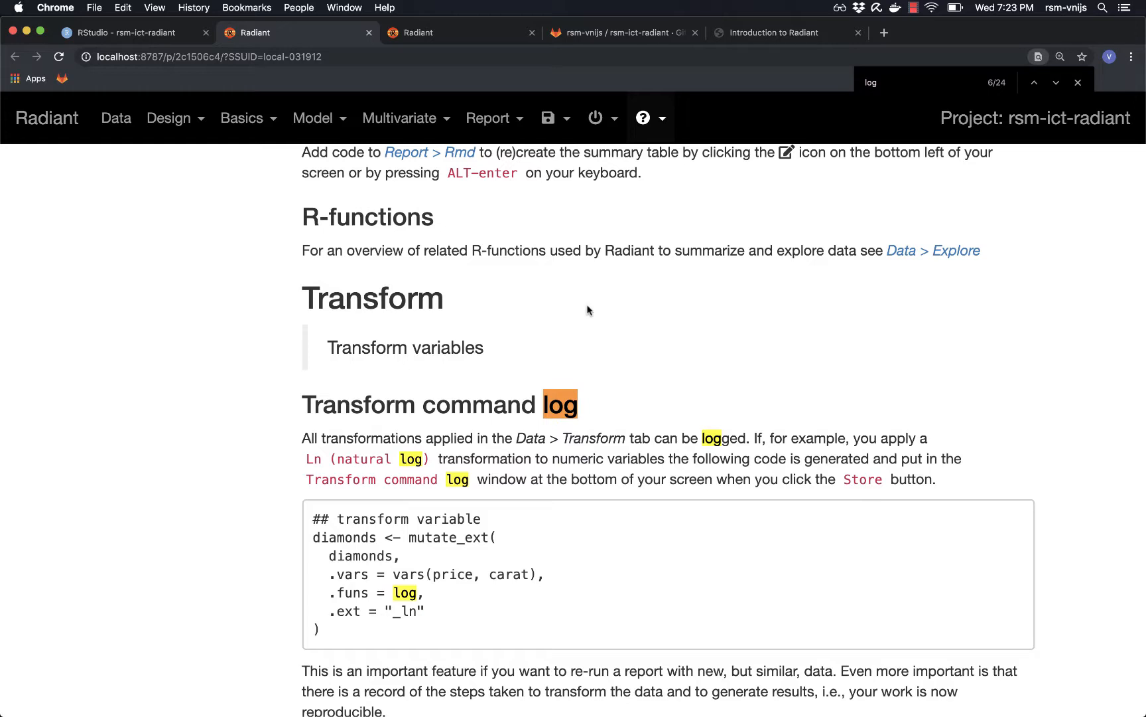
- Show the dvd_url data in the Data > View table and look at the list of available datasets
left_click(117, 120)
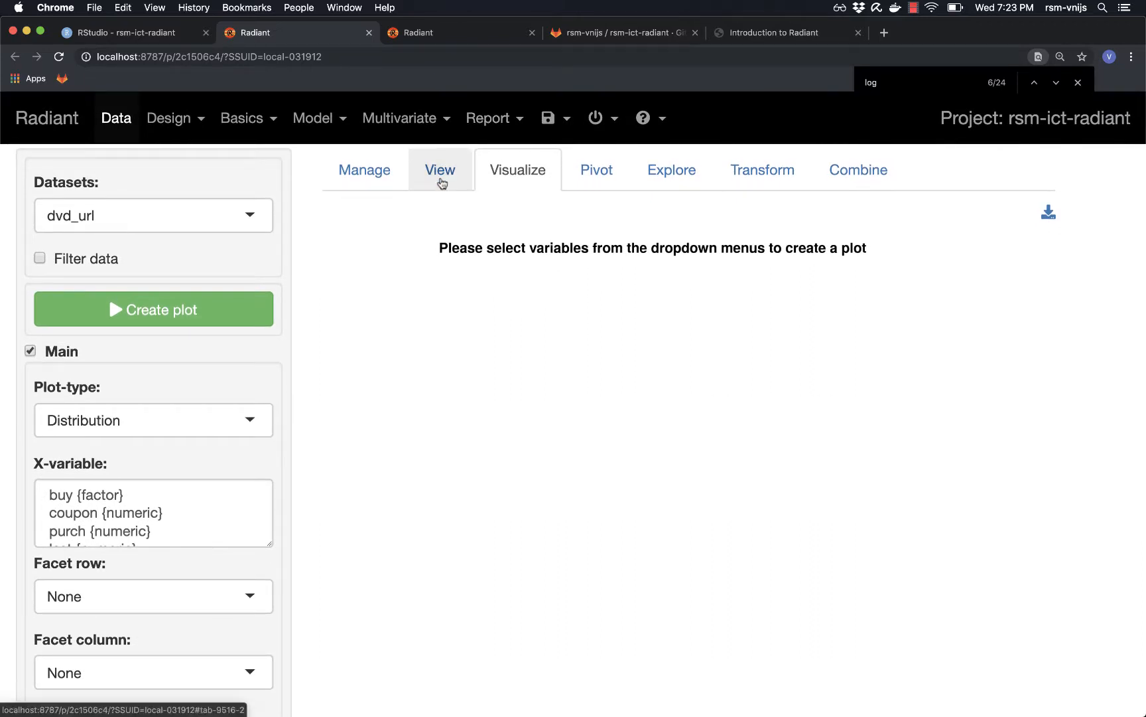
left_click(441, 171)
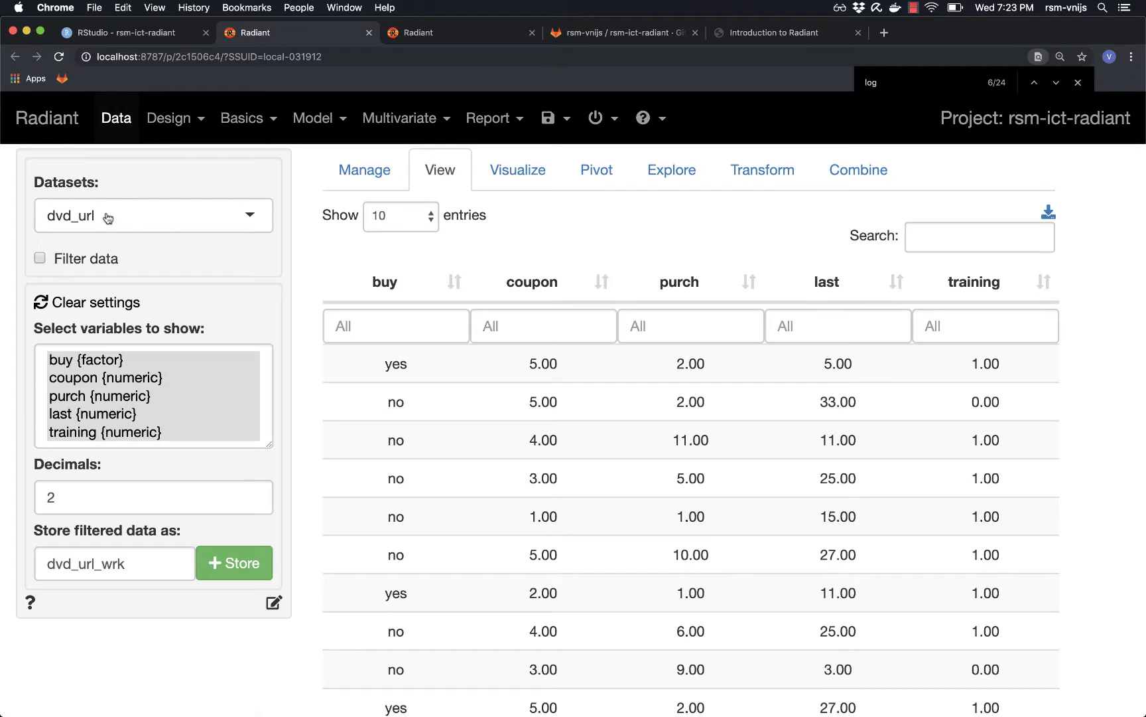
left_click(108, 218)
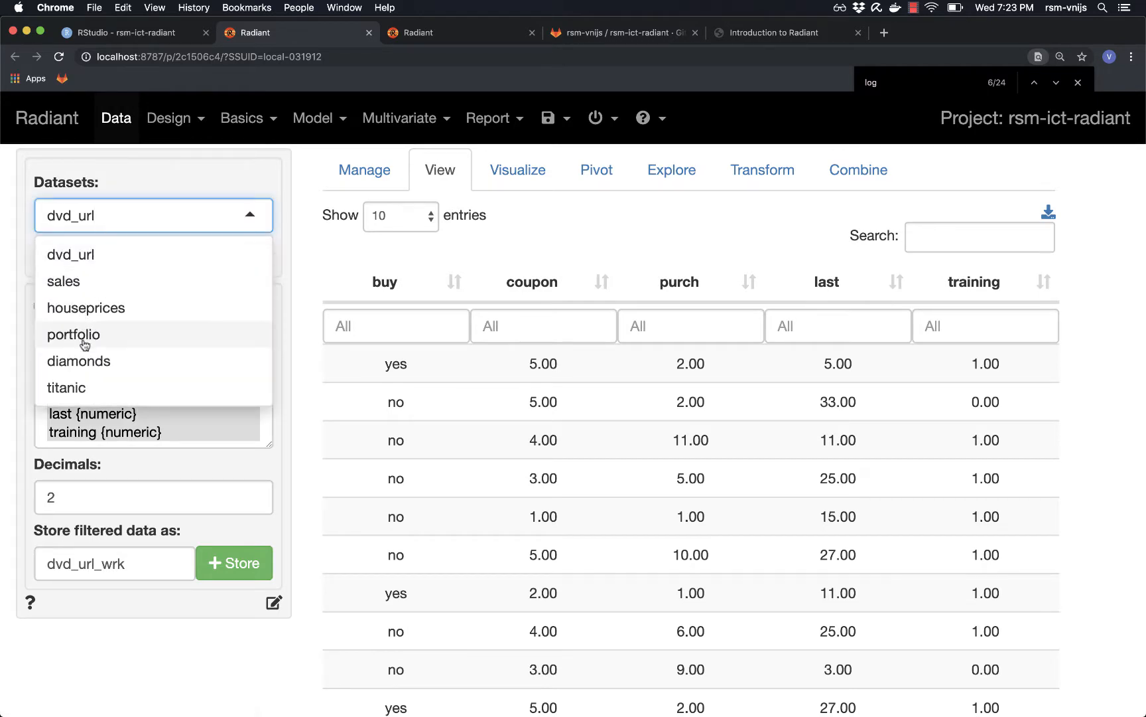
- Switch to the other Radiant session, show the diamonds data in View, and examine the first row's price and carat
left_click(433, 34)
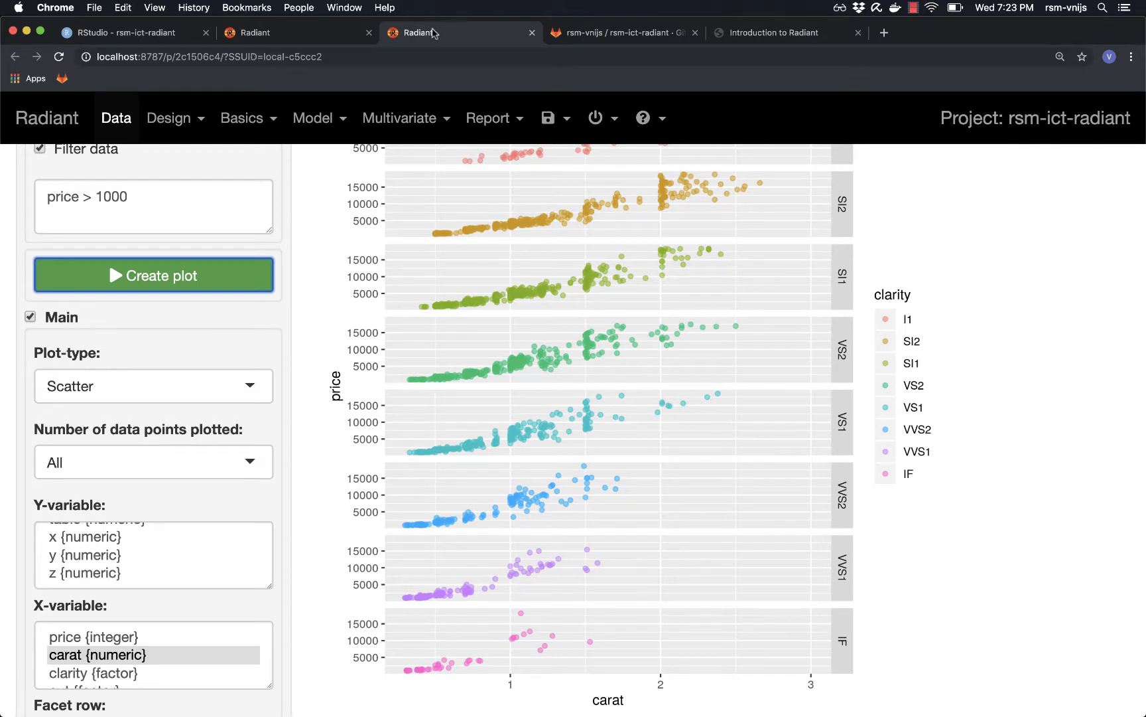
scroll(424, 232, "up", 3)
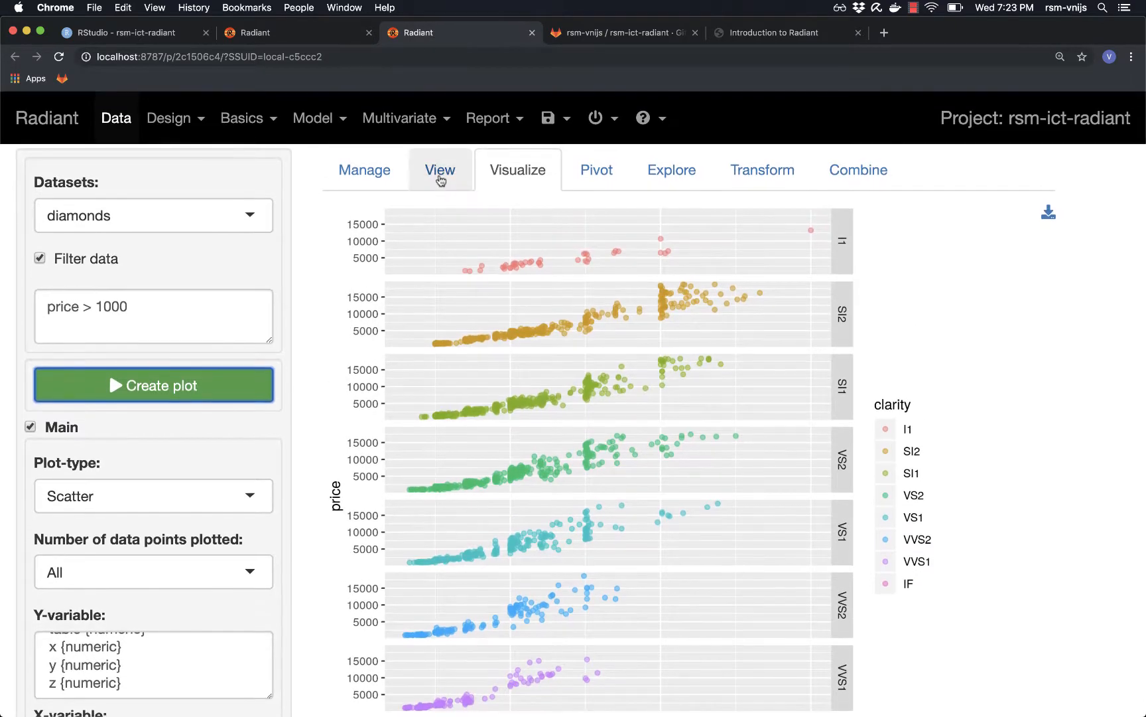
left_click(440, 174)
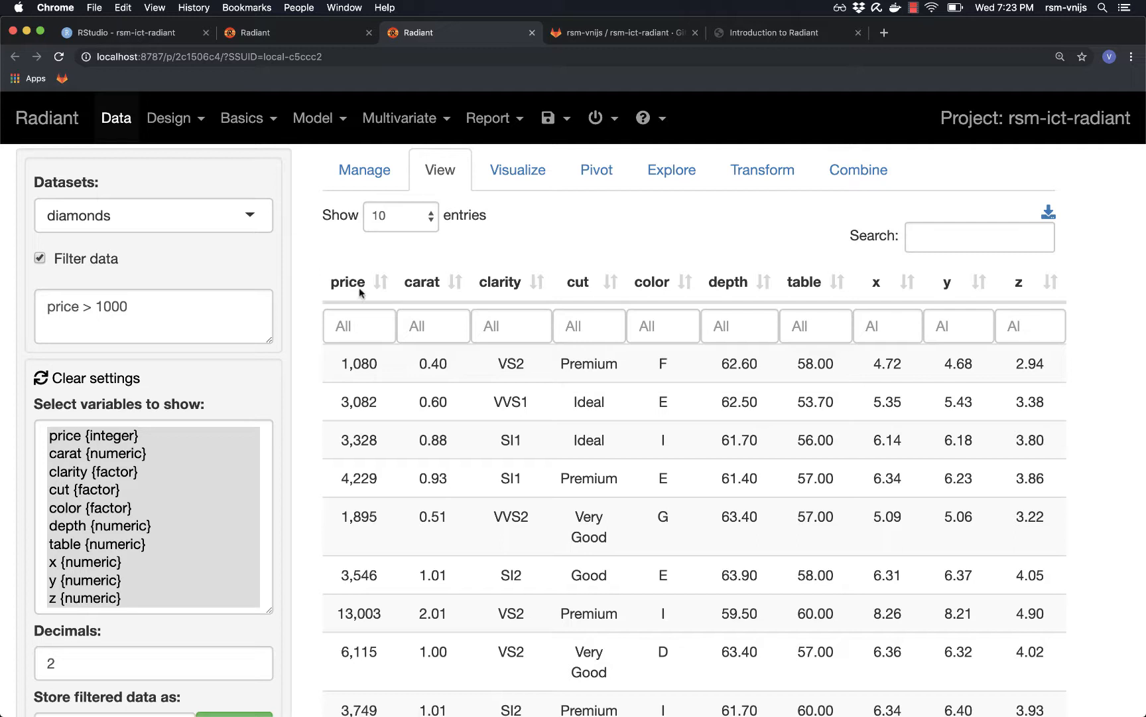
double_click(367, 363)
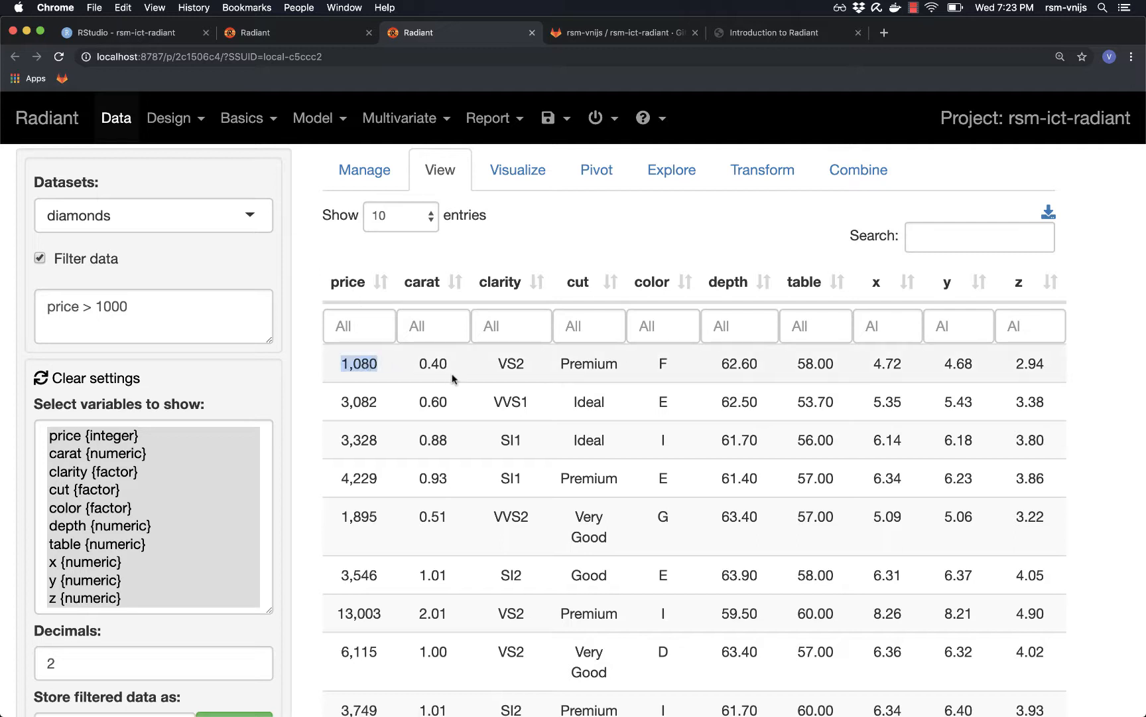
double_click(433, 363)
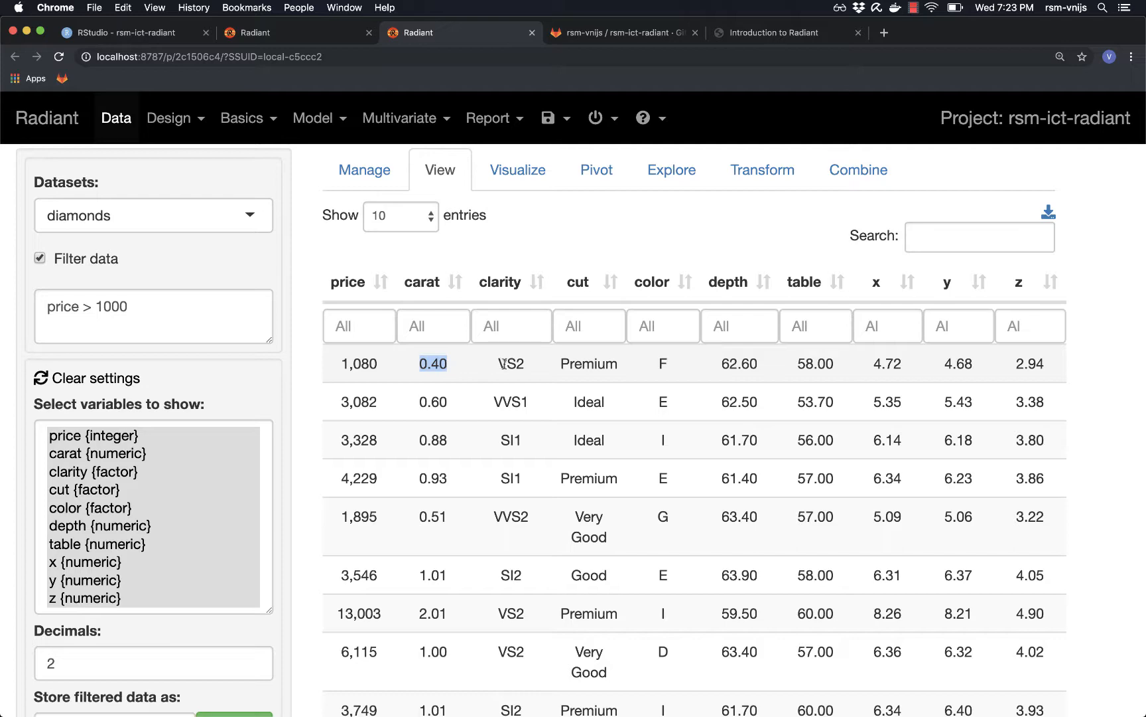
- Read the Data > View exercises in the Introduction to Radiant document
left_click(763, 33)
scroll(567, 255, "down", 15)
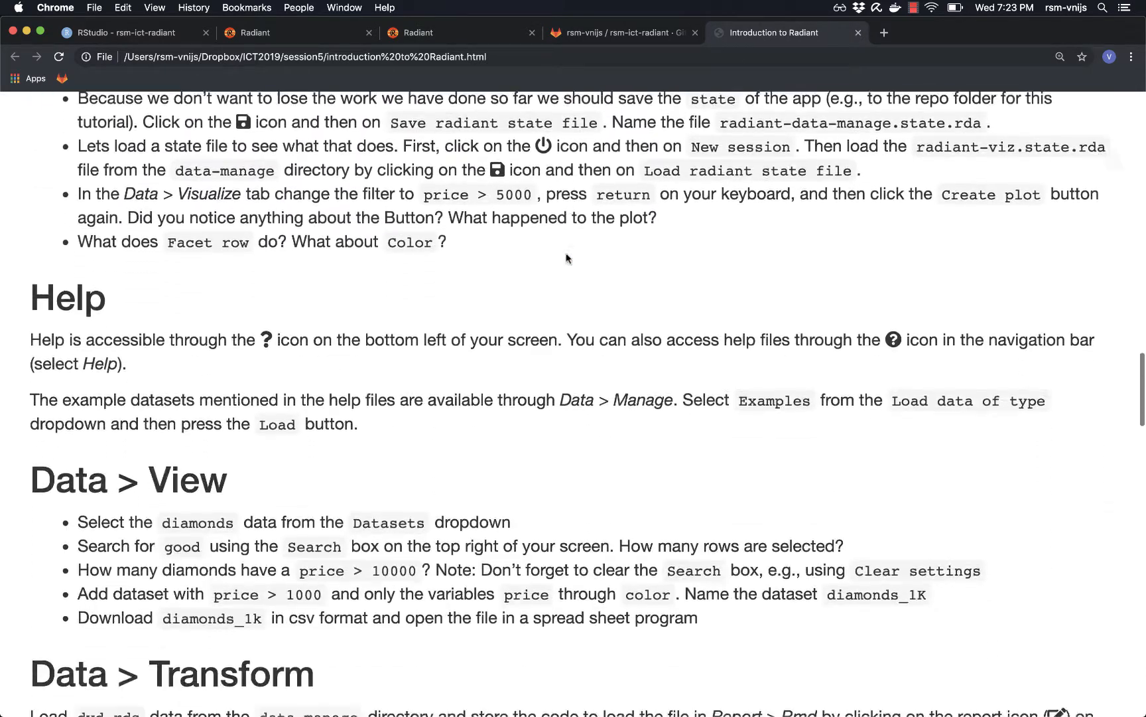
scroll(565, 258, "down", 2)
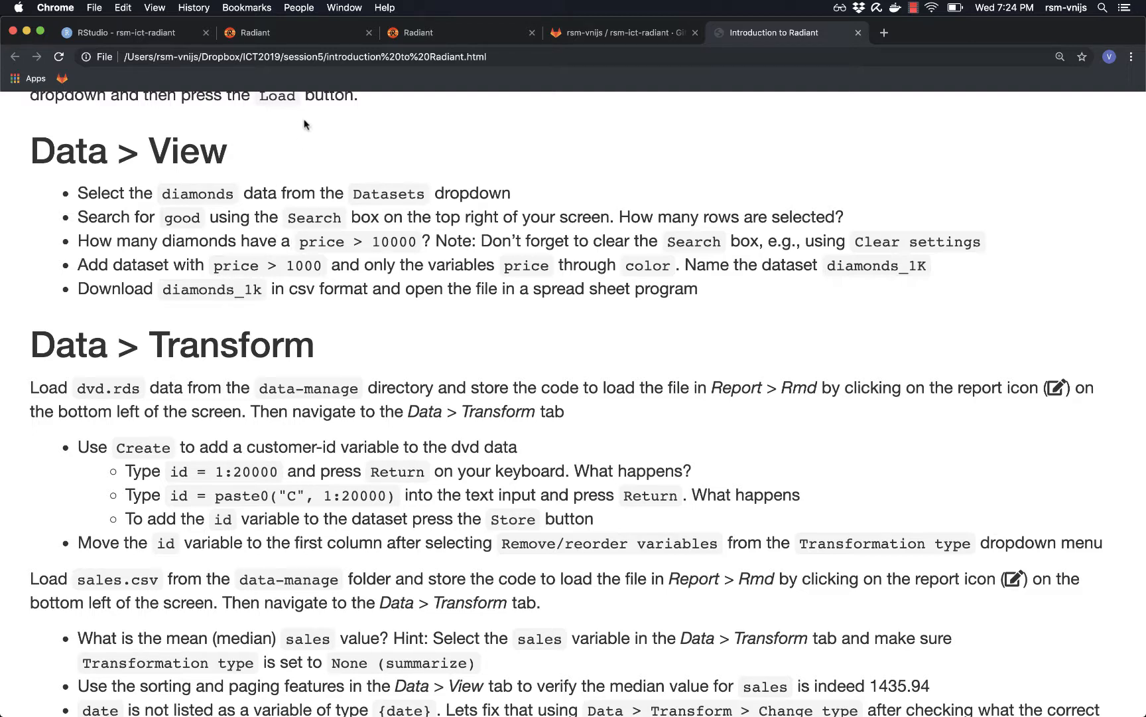
- Back in the diamonds session, sort the table by price in ascending order, turn off the data filter, and check the number of entries
left_click(439, 33)
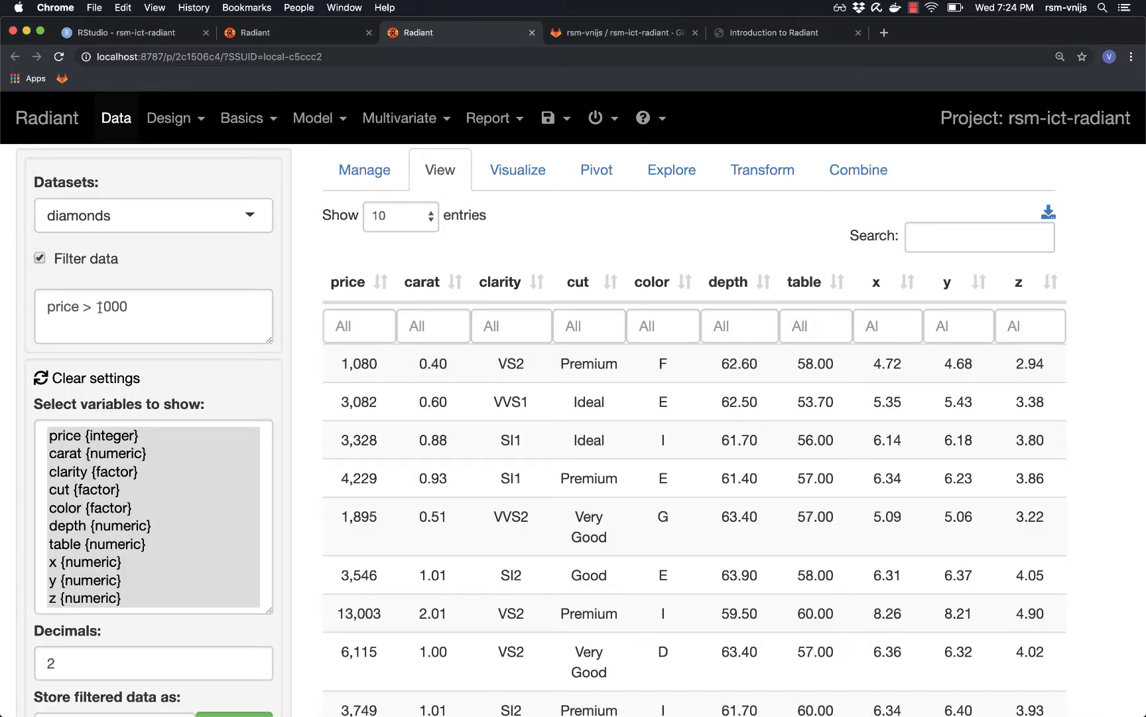
left_click(358, 287)
left_click(358, 288)
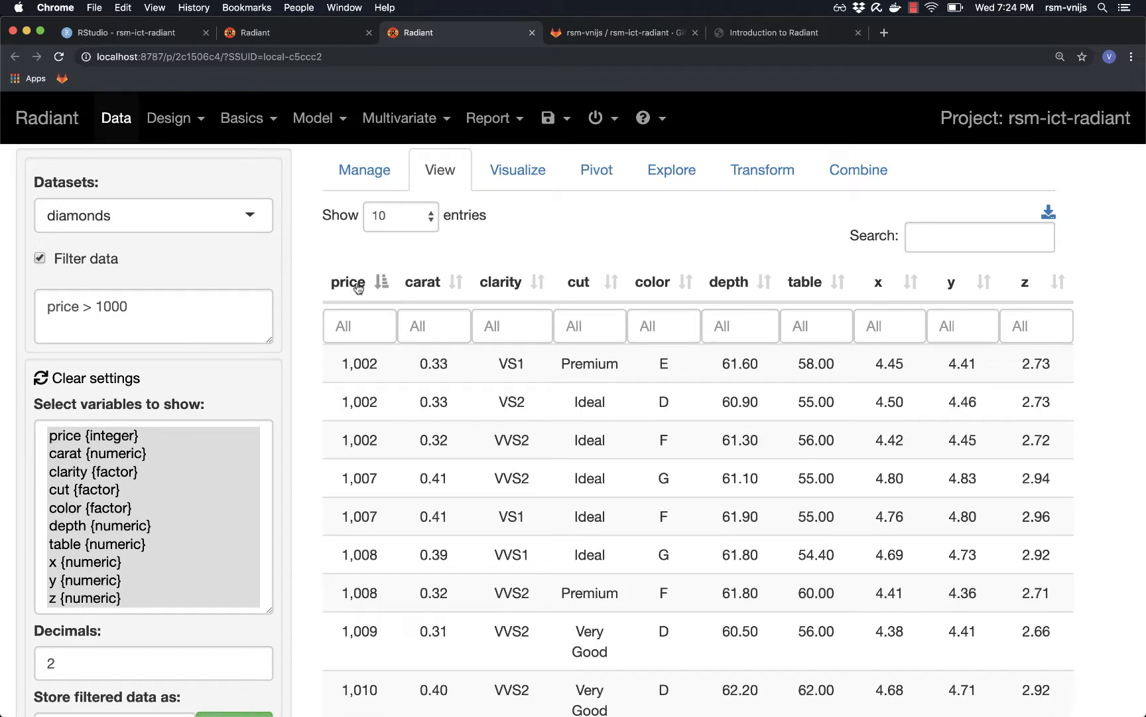
scroll(516, 586, "down", 3)
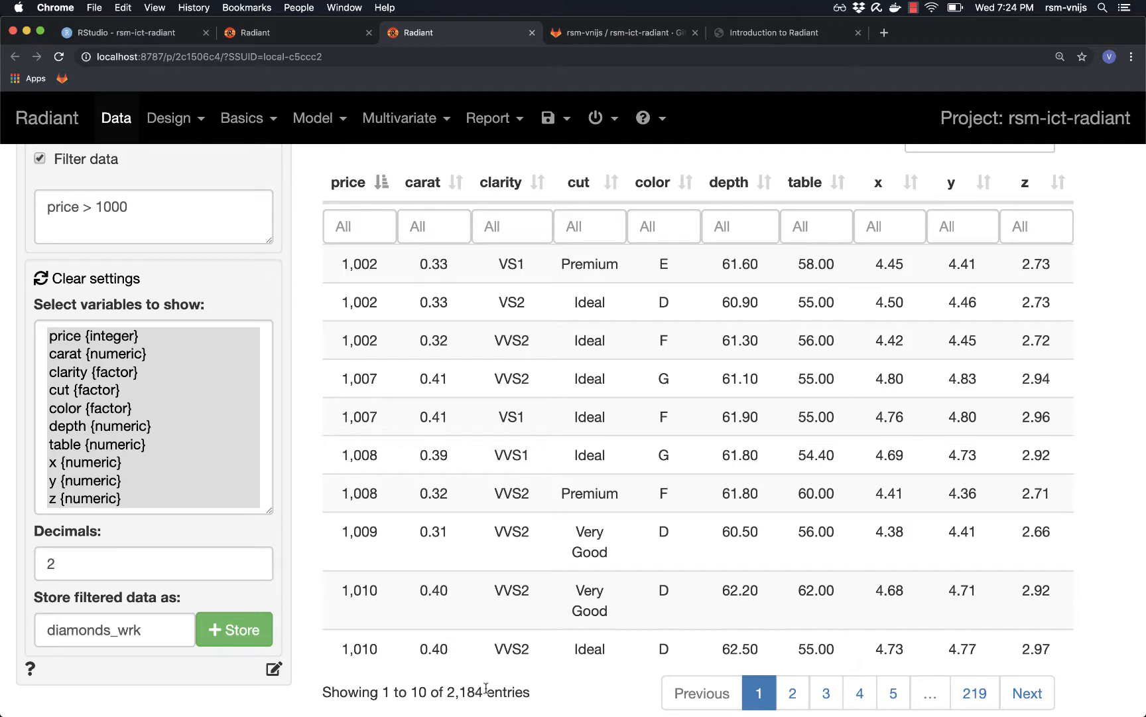
scroll(486, 689, "up", 3)
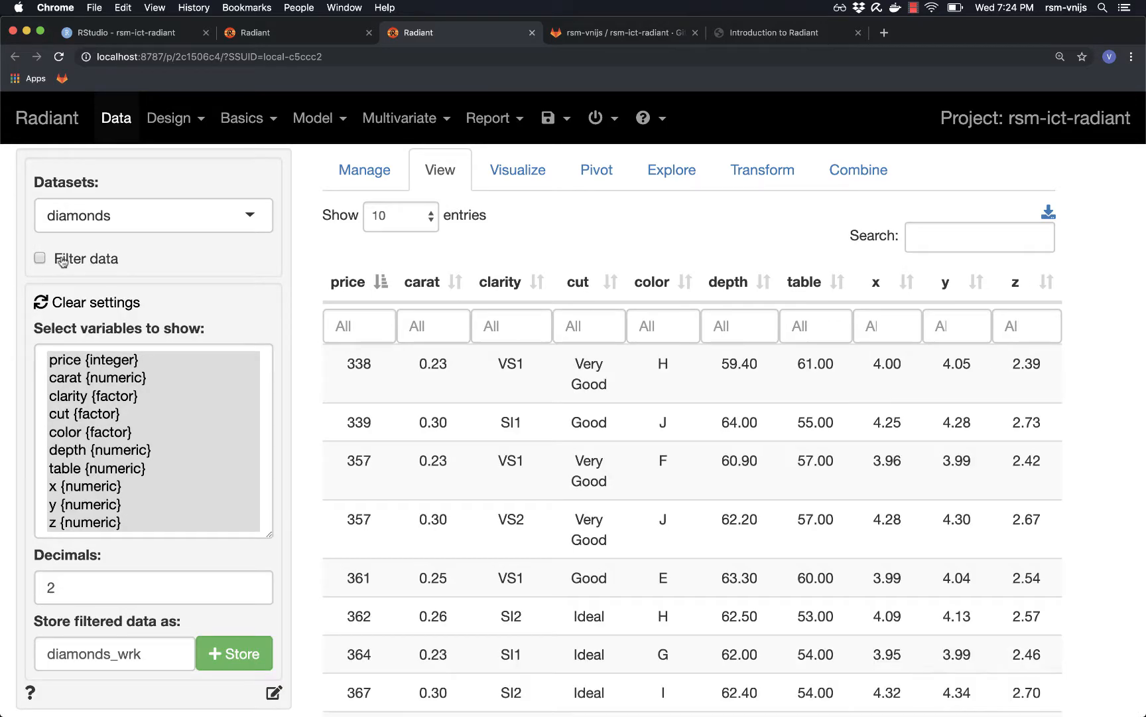
scroll(422, 378, "down", 4)
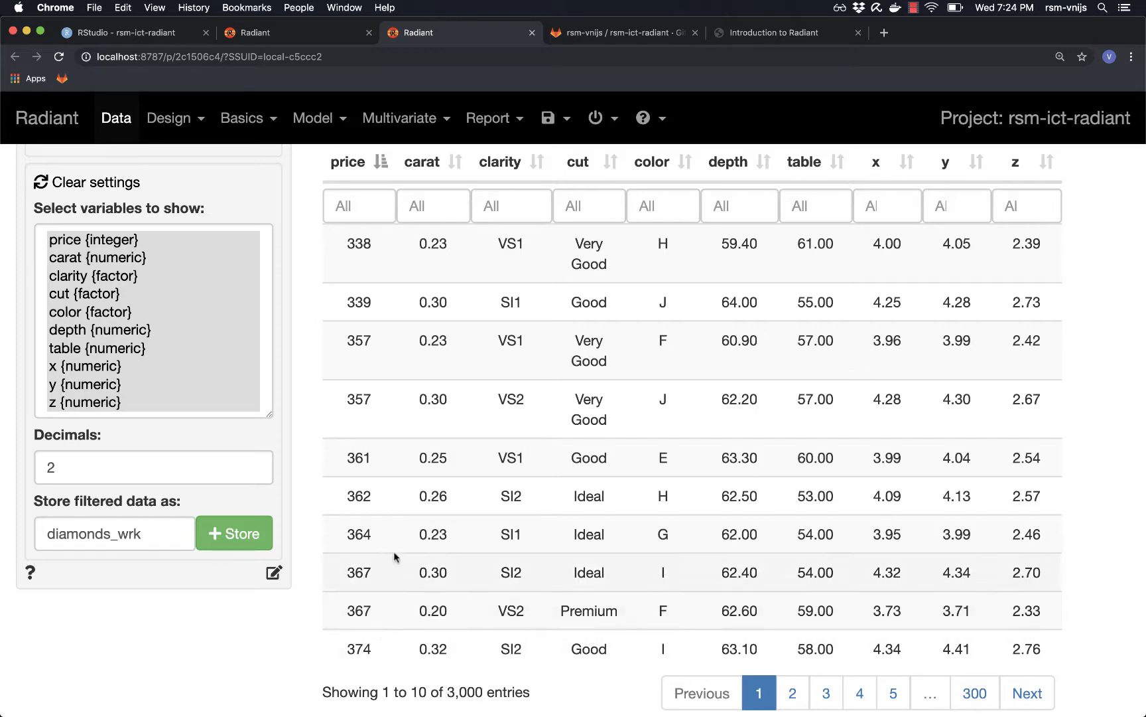
scroll(392, 558, "up", 4)
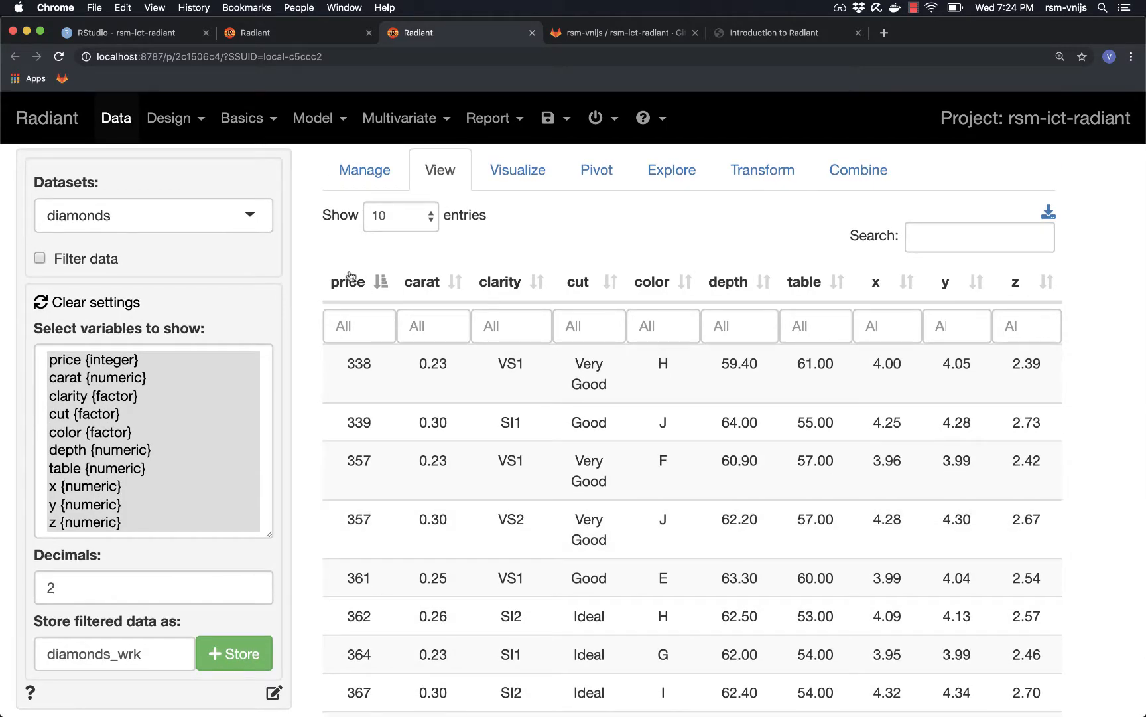
- Switch the diamonds table's price sorting between descending and ascending order
left_click(351, 279)
left_click(350, 279)
left_click(350, 279)
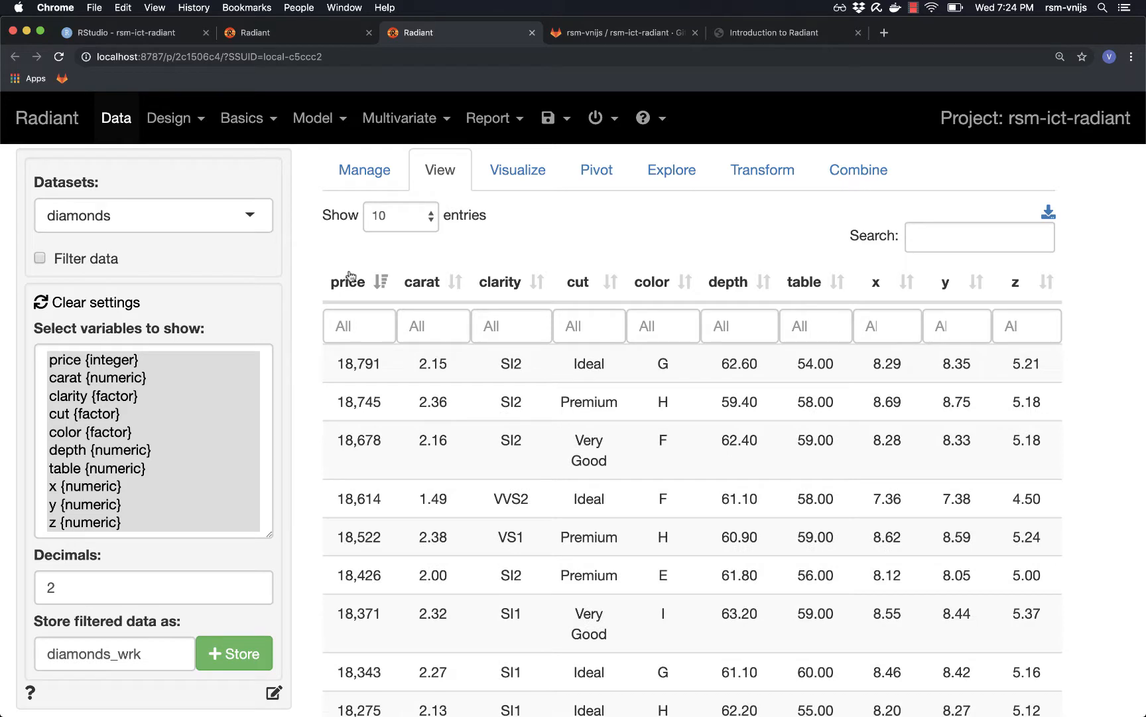
left_click(350, 276)
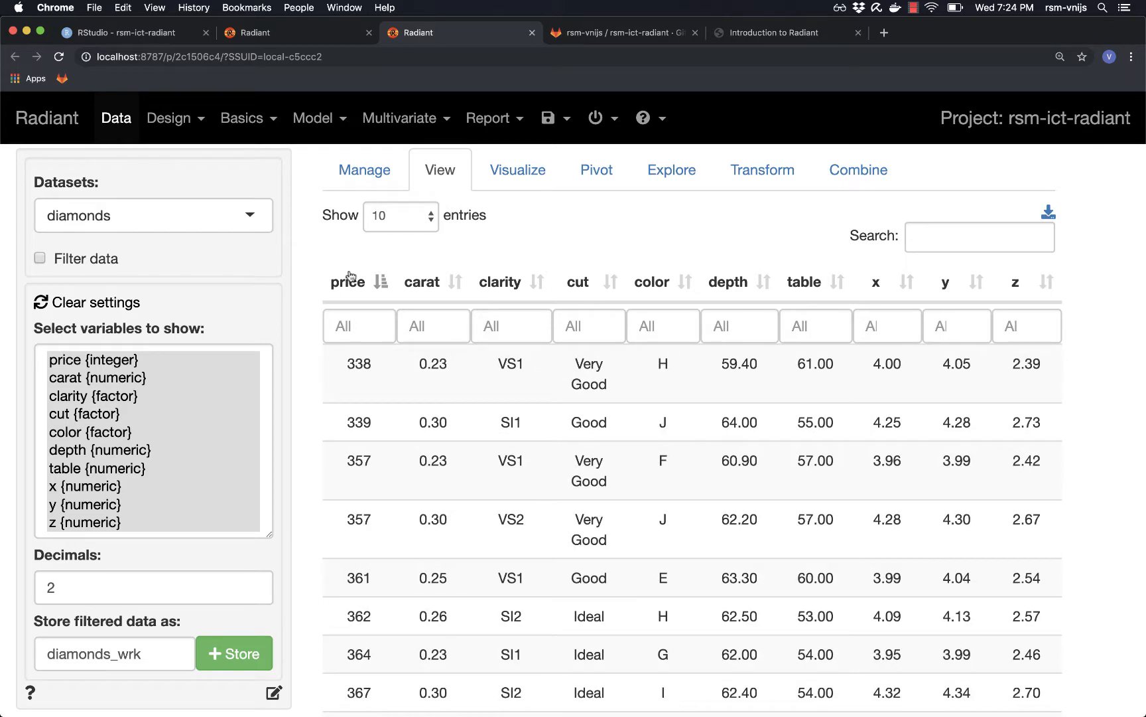
- Sort the diamonds table by clarity in descending order, and try adding cut as a second sort column in both directions
left_click(509, 284)
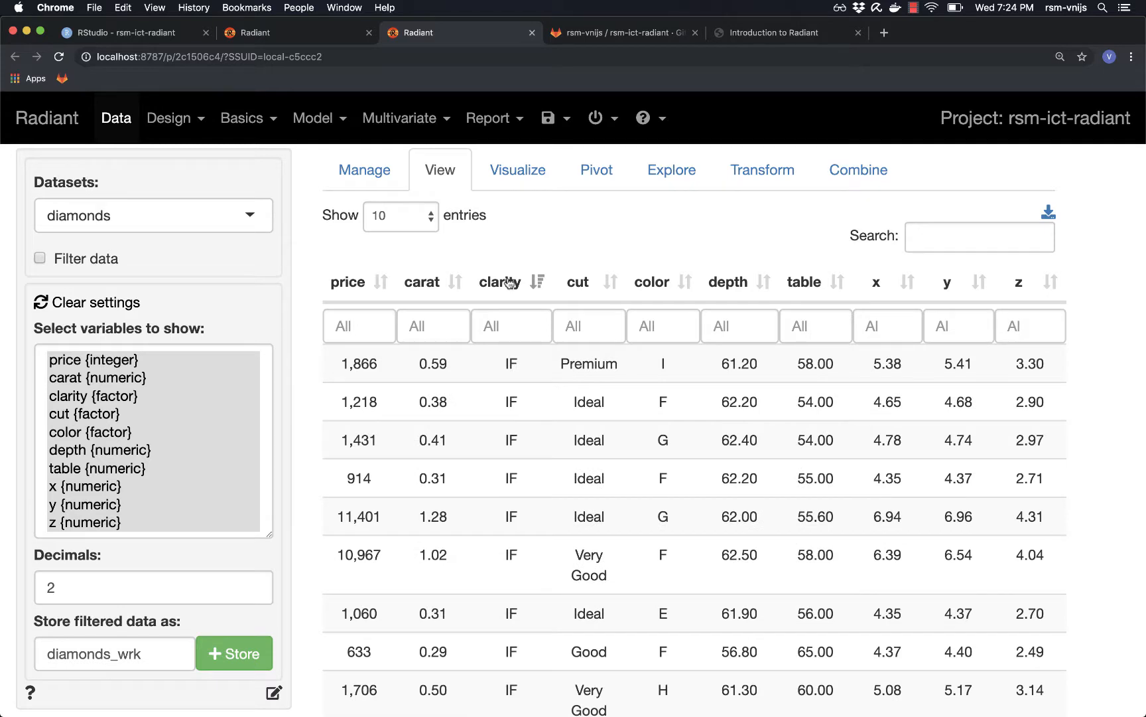
left_click(595, 284)
left_click(595, 284)
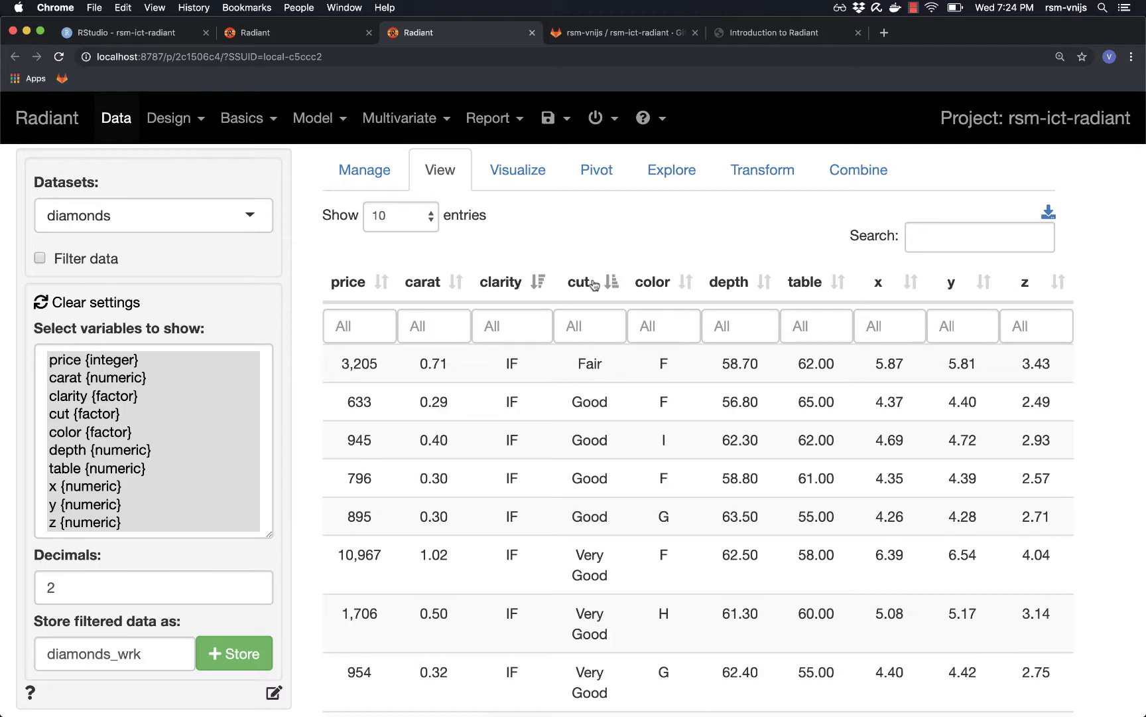
left_click(595, 284)
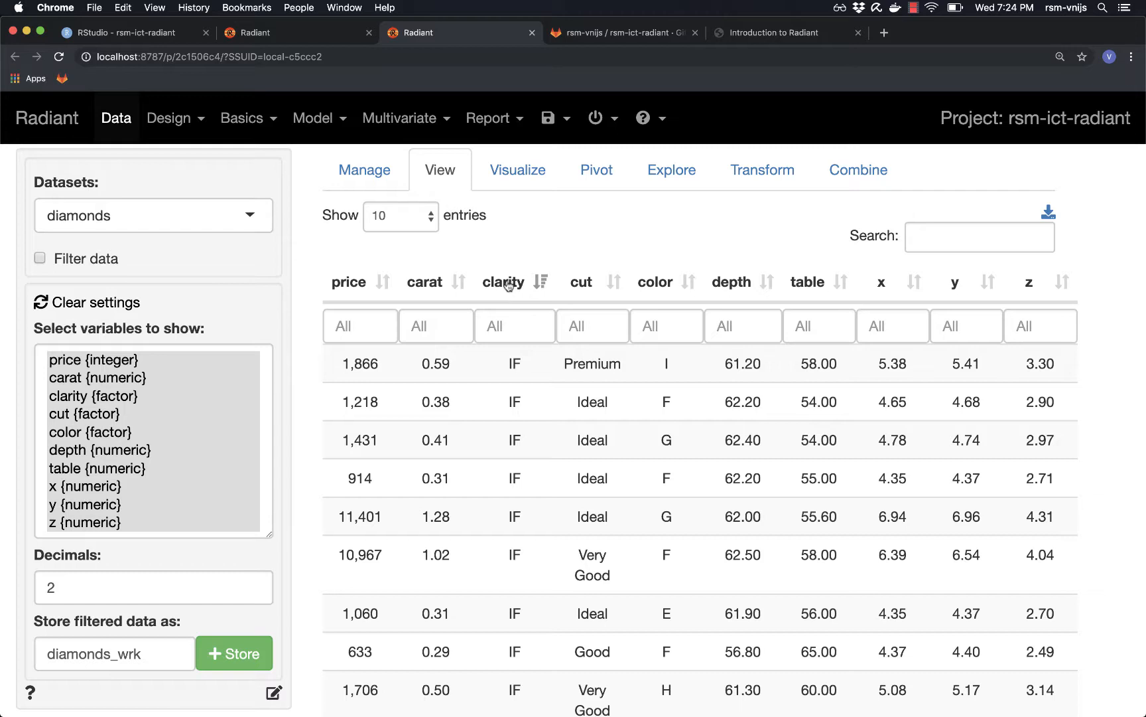
left_click(595, 288)
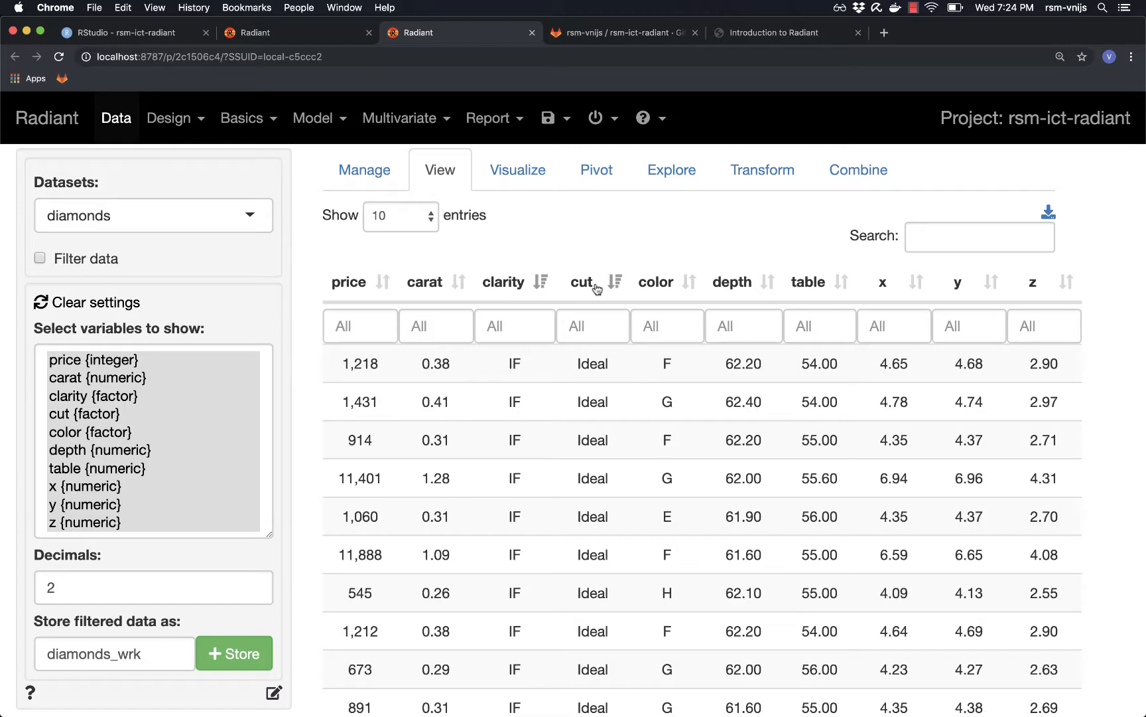
left_click(597, 288)
left_click(597, 289)
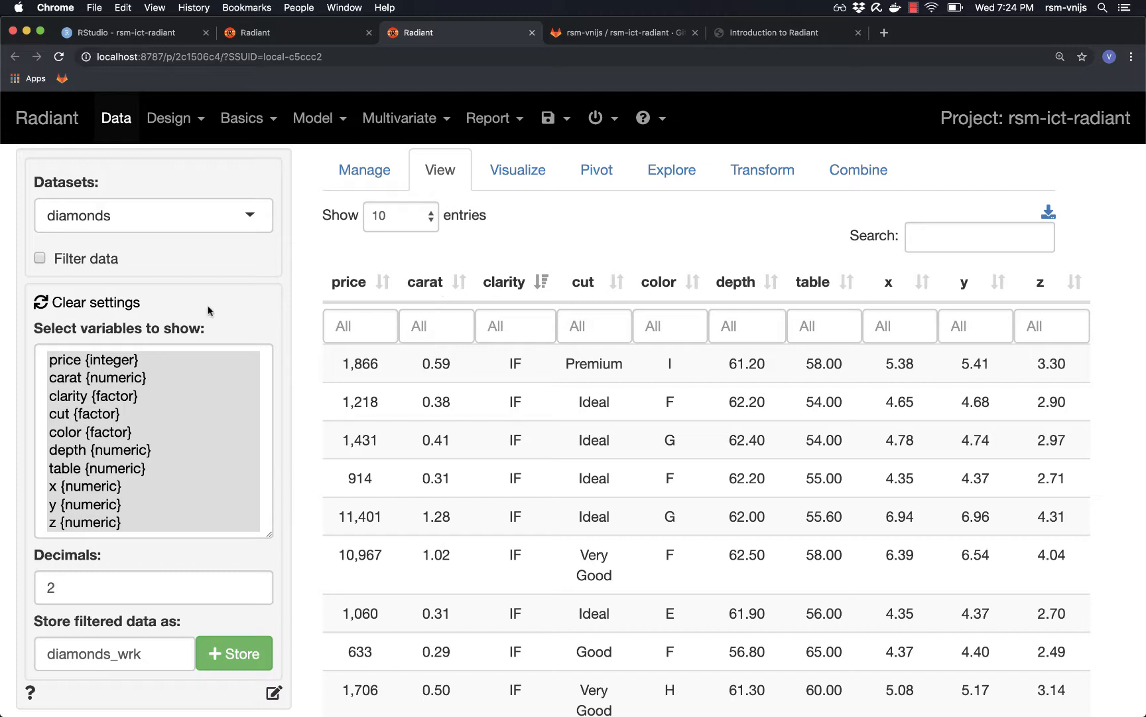
- Clear the View table settings, search the diamonds data for "good", and look through the matching rows
left_click(91, 306)
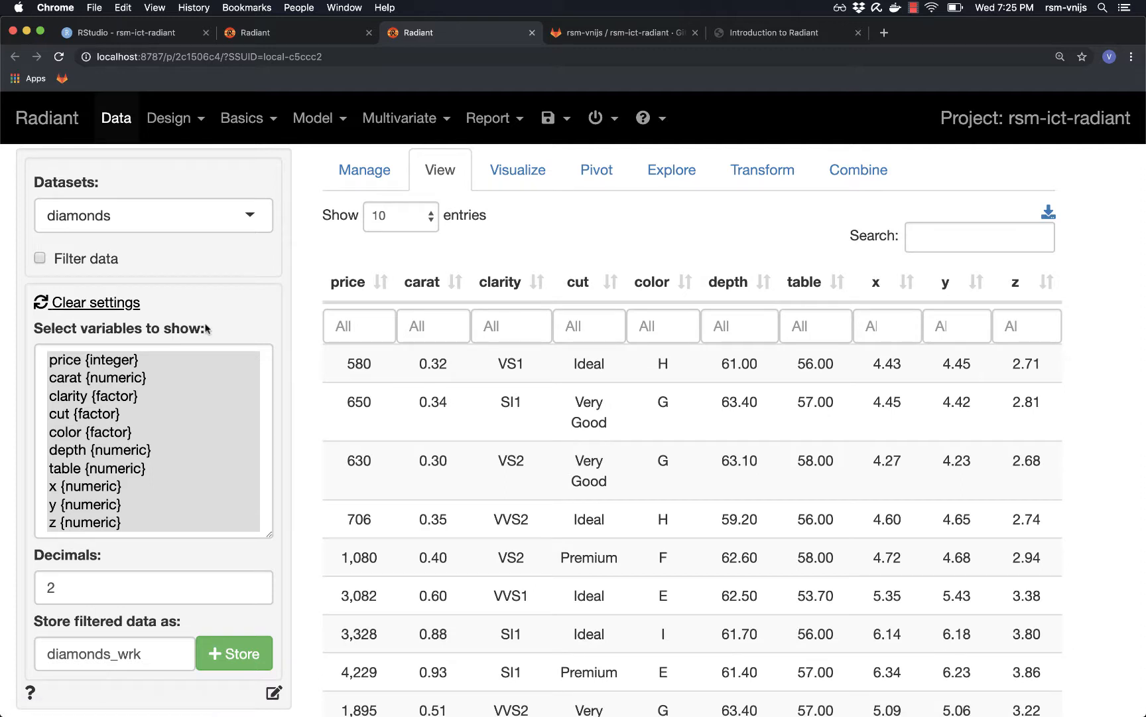
left_click(949, 240)
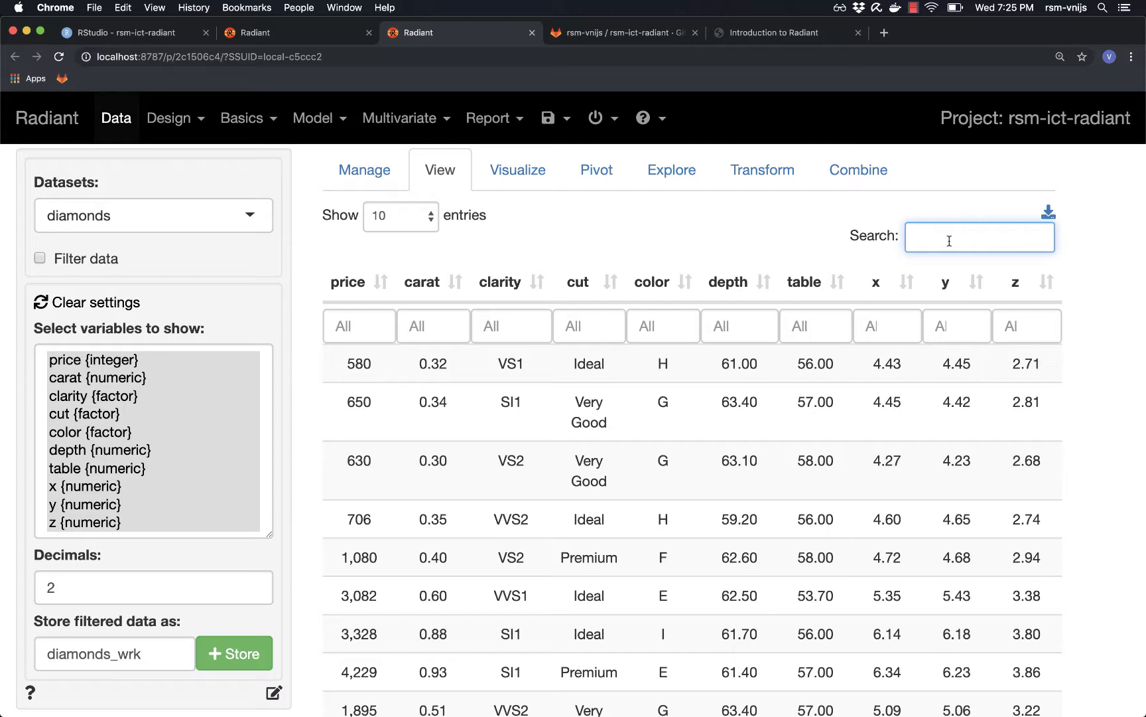
type("good")
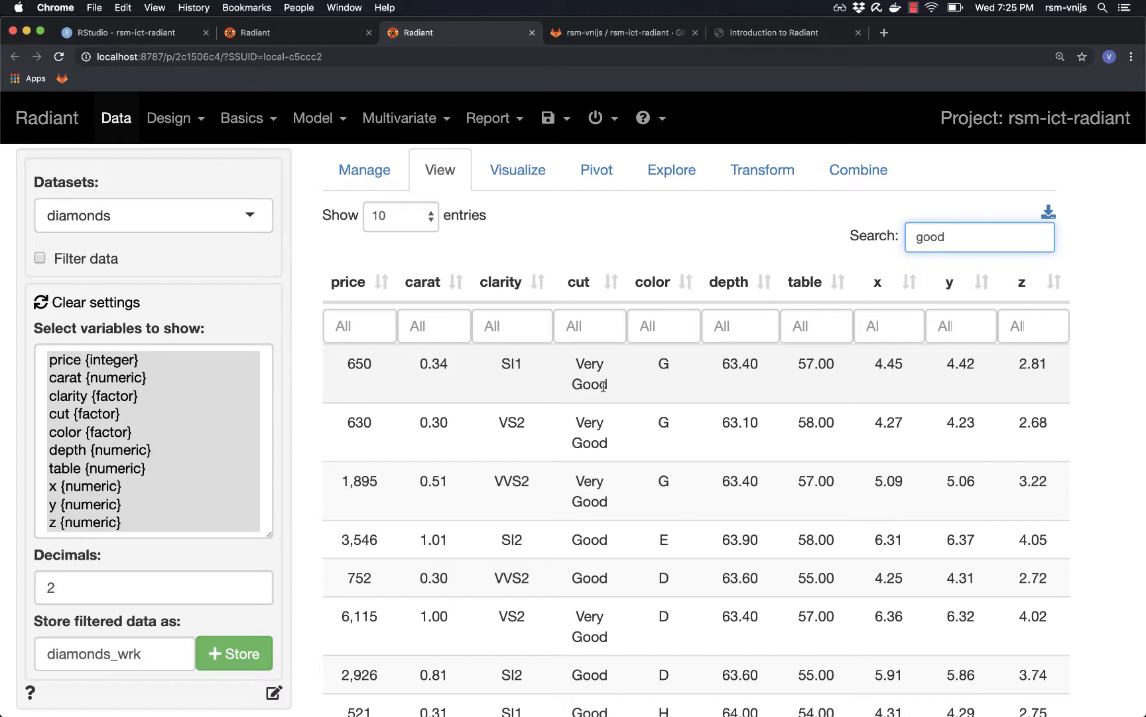
scroll(589, 469, "down", 5)
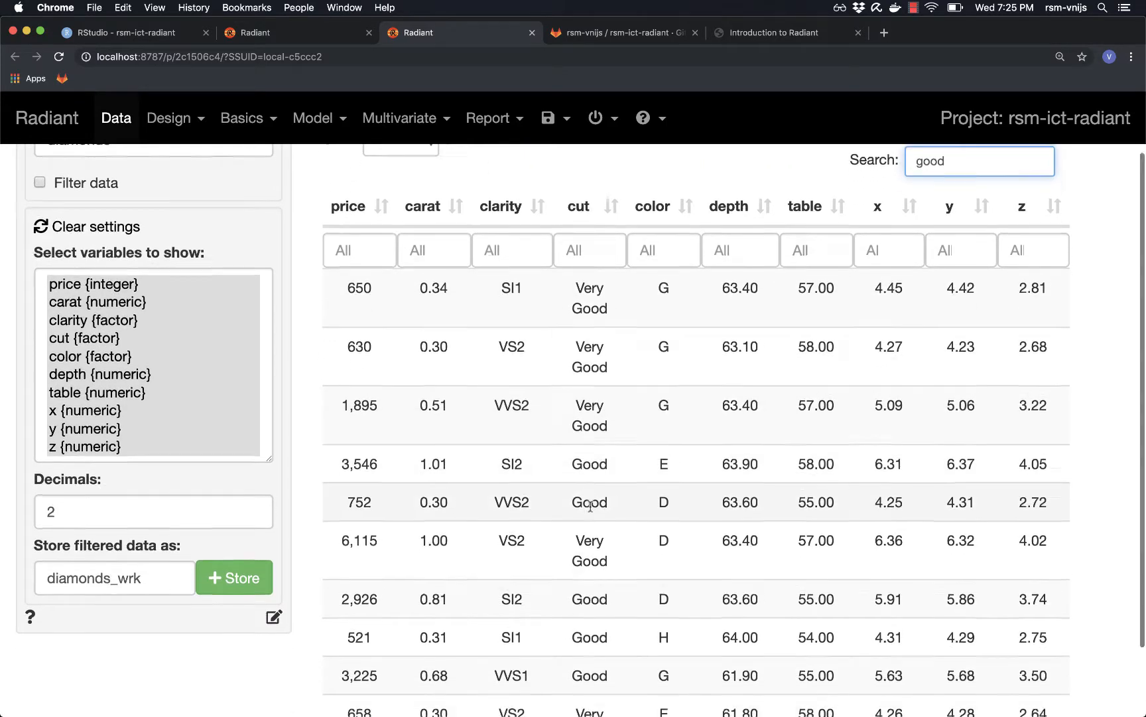
- Shorten the diamonds table search to "g" and look through the matching rows
scroll(678, 499, "up", 4)
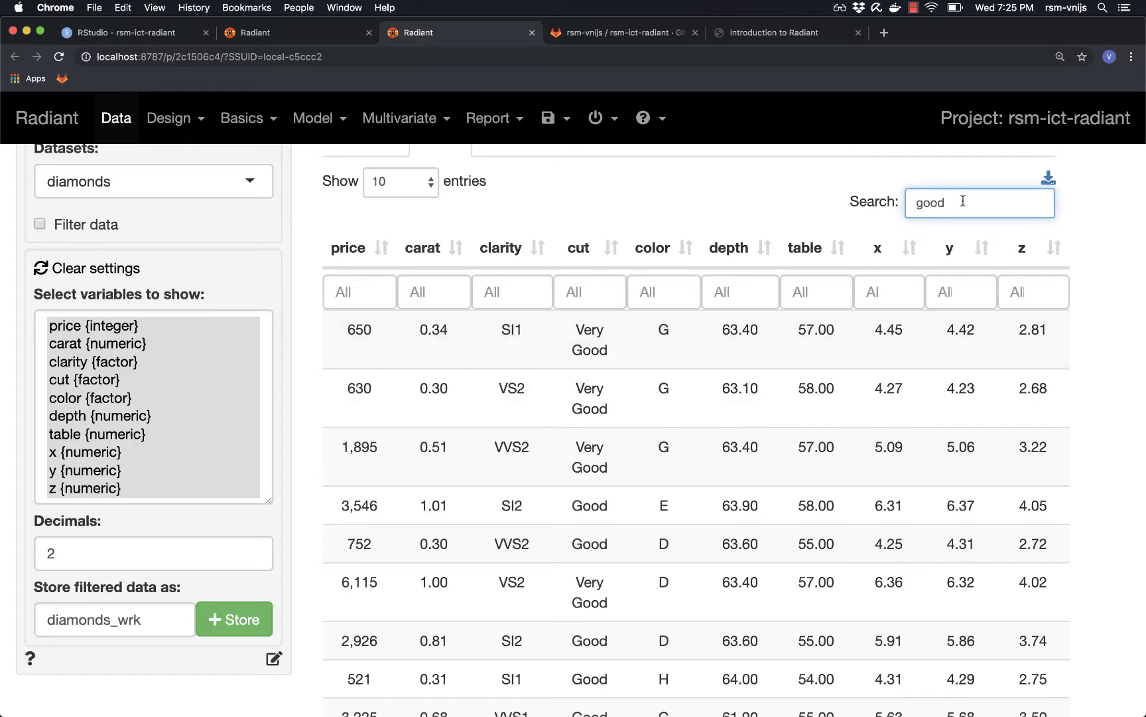
key("BackSpace")
key("BackSpace")
key("BackSpace")
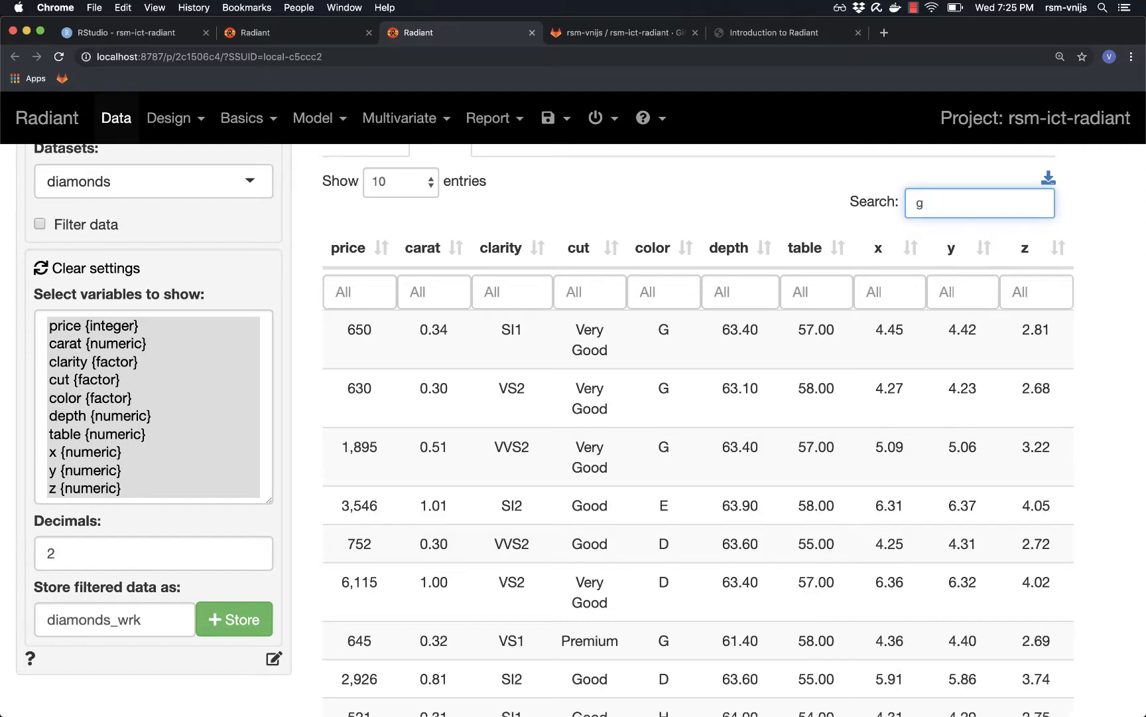
scroll(686, 435, "down", 2)
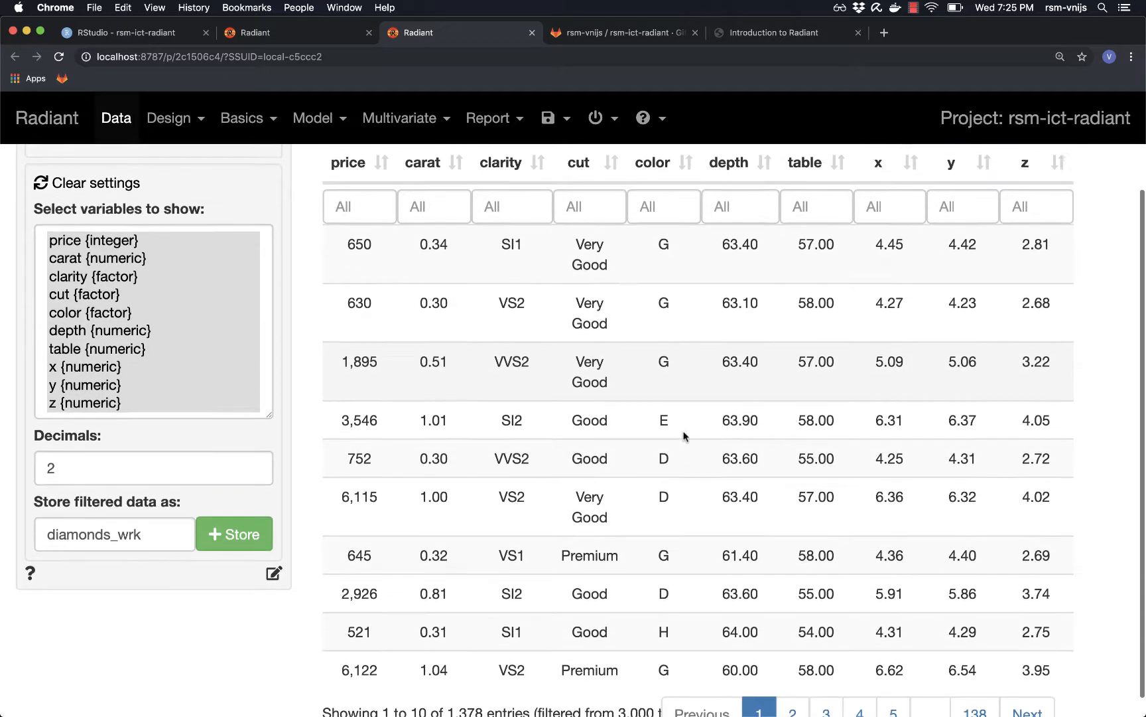
scroll(686, 435, "down", 1)
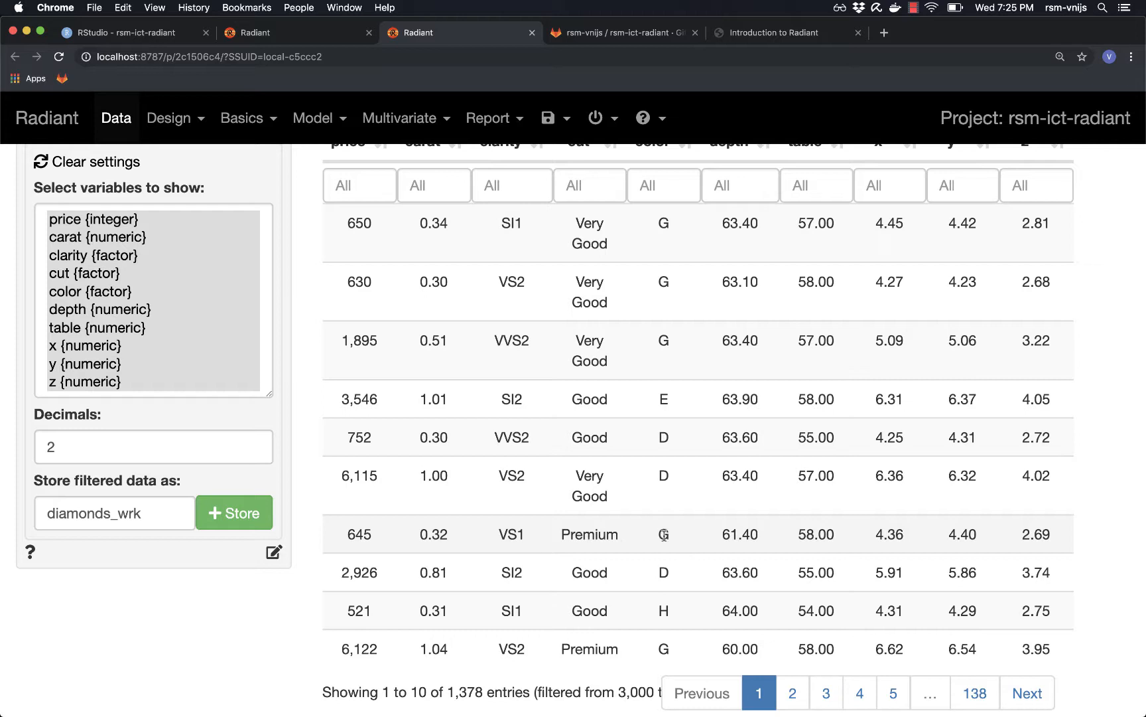
scroll(663, 534, "up", 1)
scroll(664, 536, "up", 1)
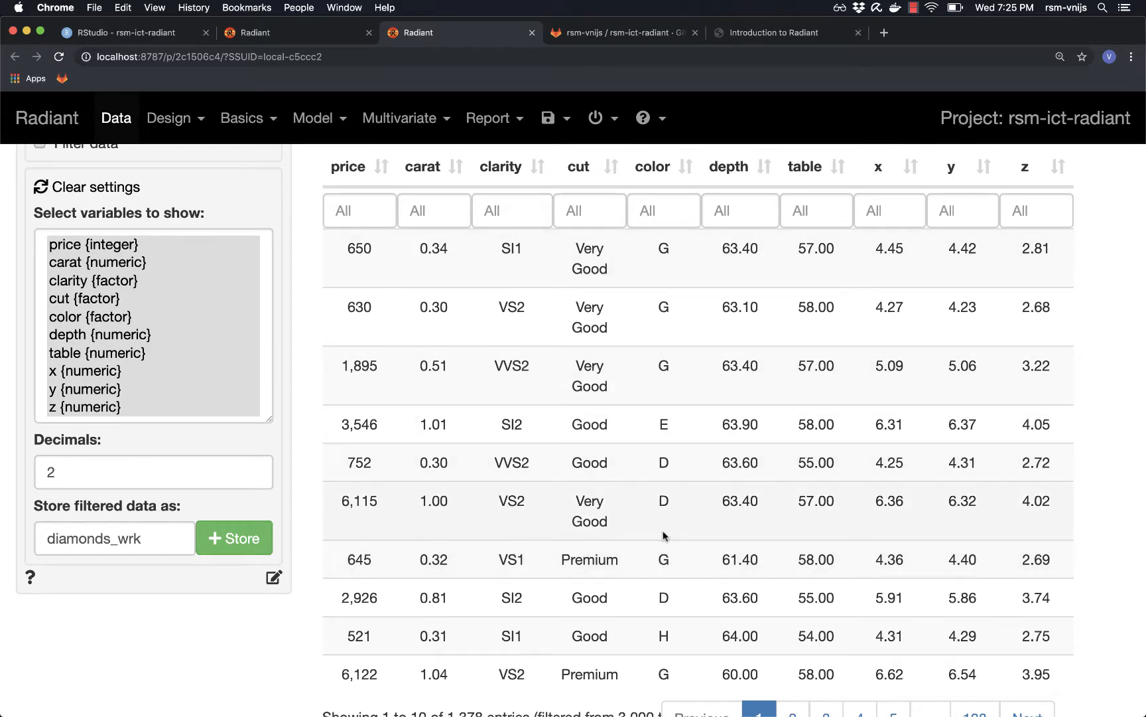
scroll(706, 531, "up", 3)
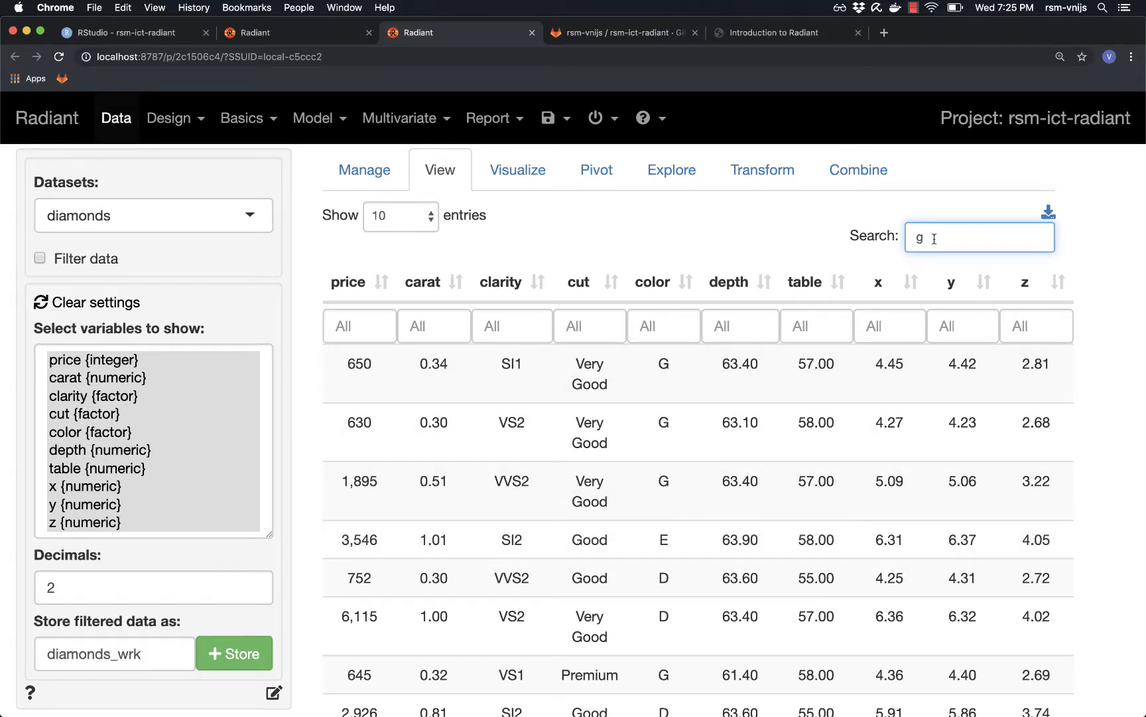
- Clear the search term and turn on the price > 1000 data filter for the diamonds table
key("BackSpace")
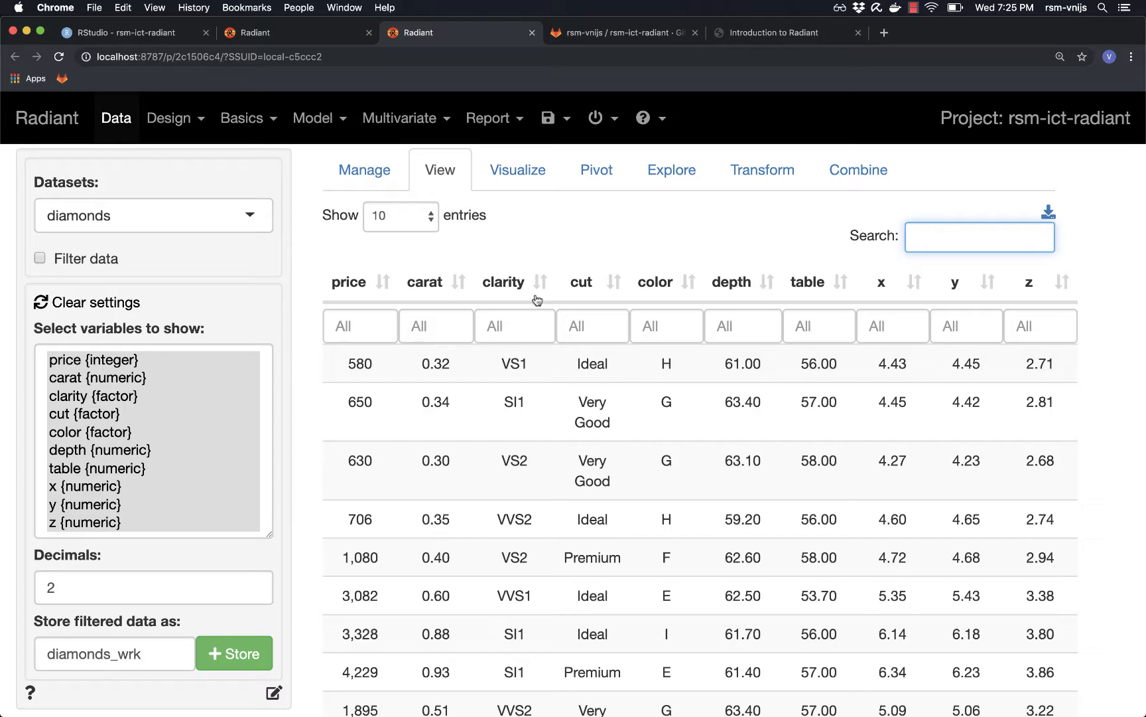
left_click(93, 263)
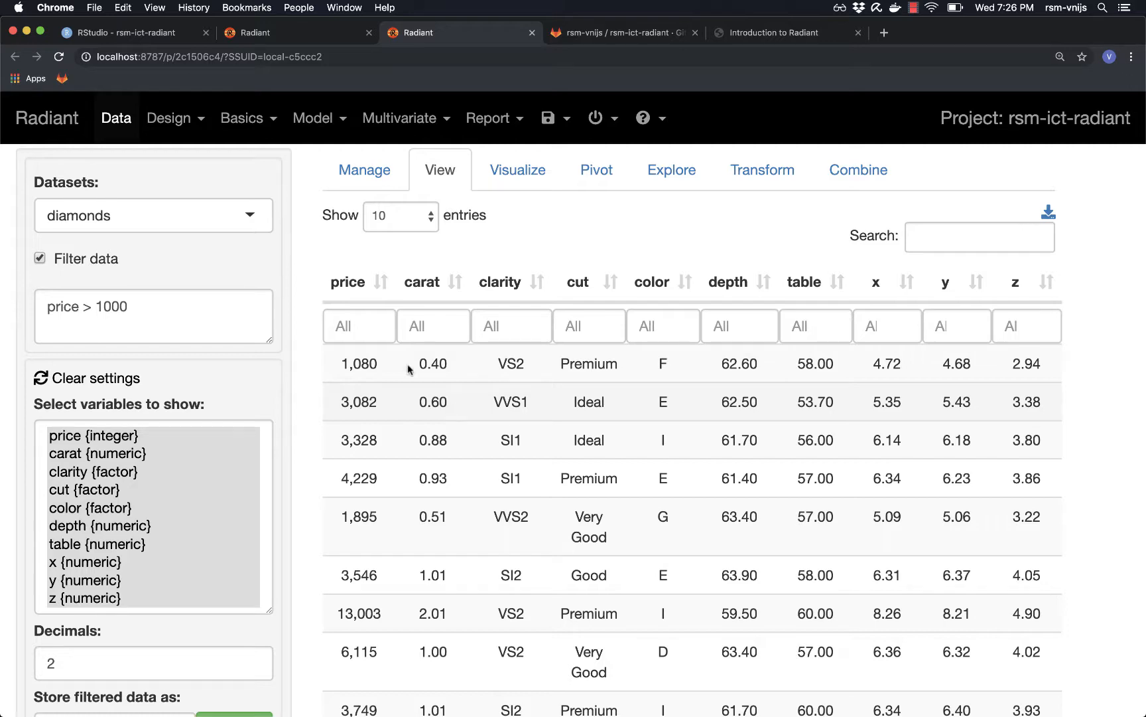
left_click(1049, 214)
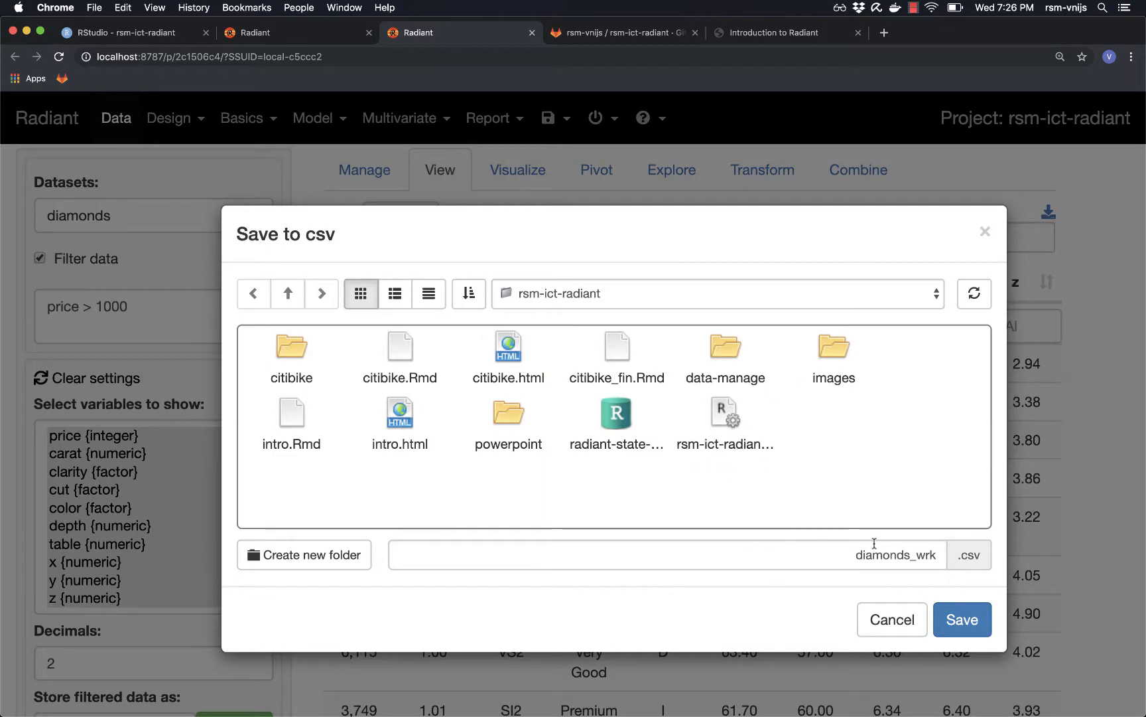
left_click(941, 556)
key("BackSpace")
key("BackSpace")
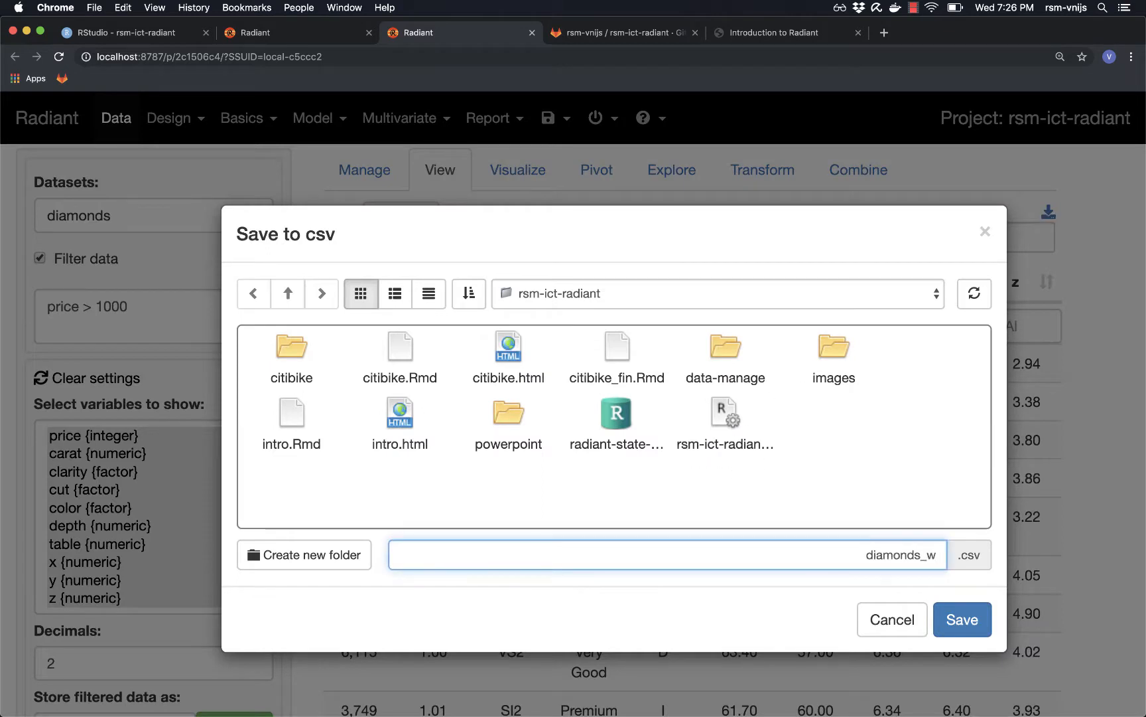
key("BackSpace")
type("1k")
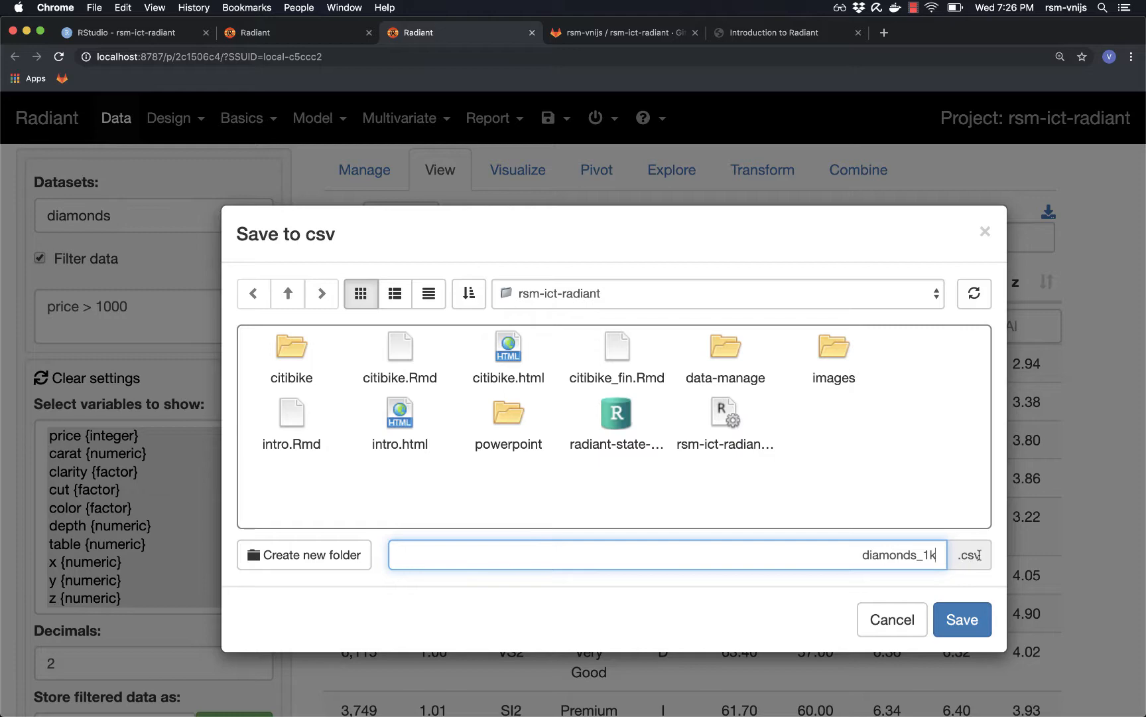
left_click(893, 621)
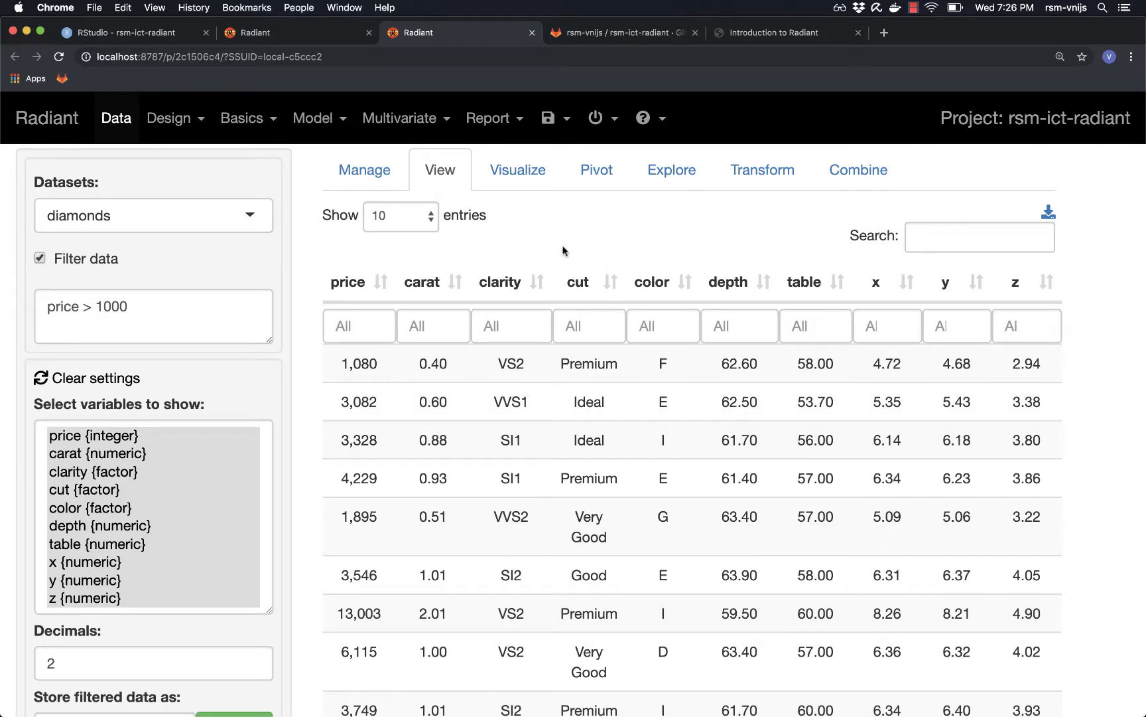
- Store the filtered diamonds data as a new dataset named diamonds_1k
scroll(497, 380, "down", 3)
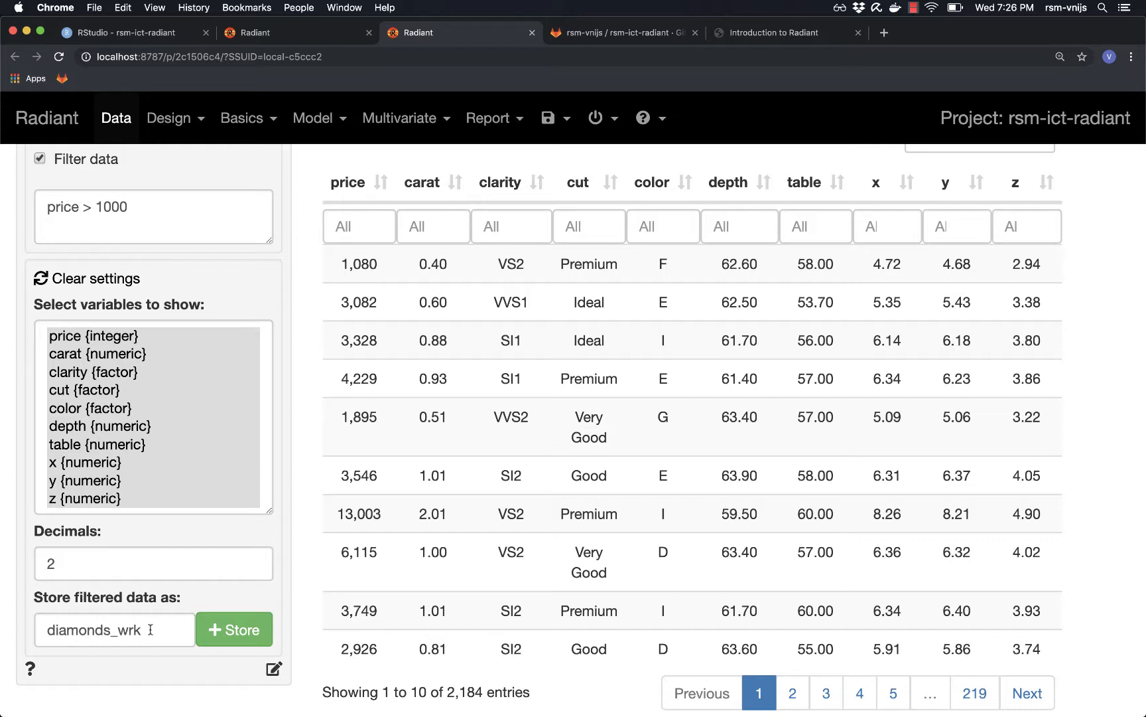
left_click(151, 629)
key("BackSpace")
key("BackSpace")
key("BackSpace")
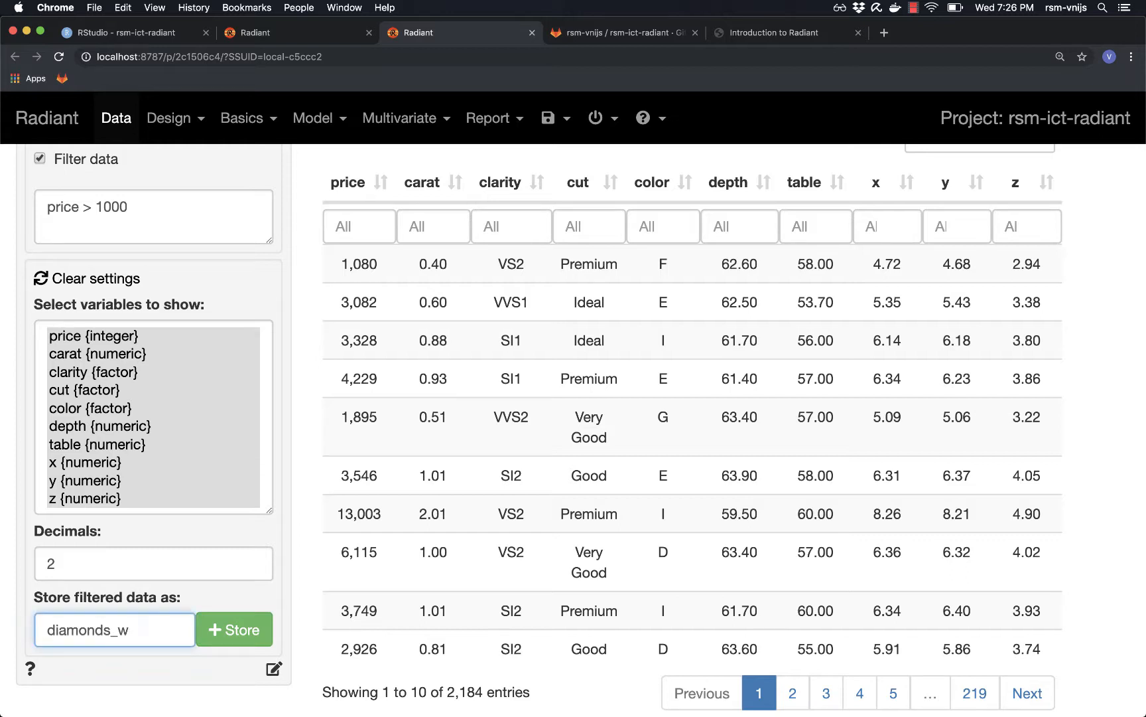
type("1k")
left_click(243, 631)
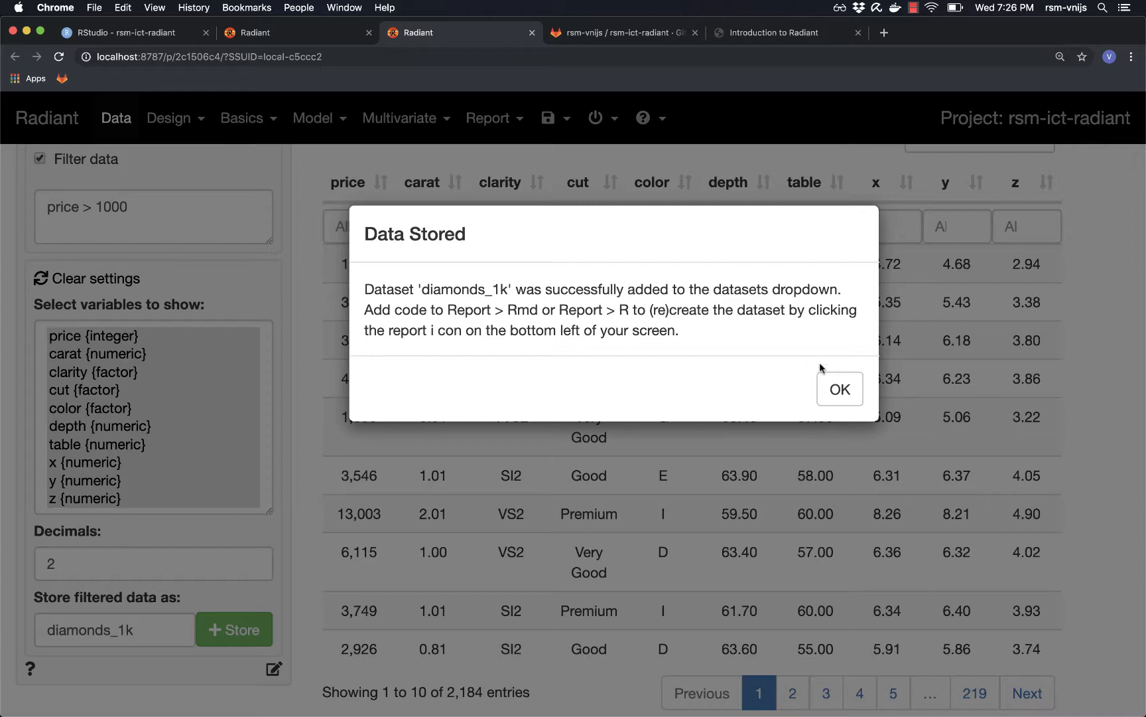
left_click(837, 389)
- Check the list of available datasets for diamonds_1k, keeping diamonds selected
scroll(465, 345, "up", 3)
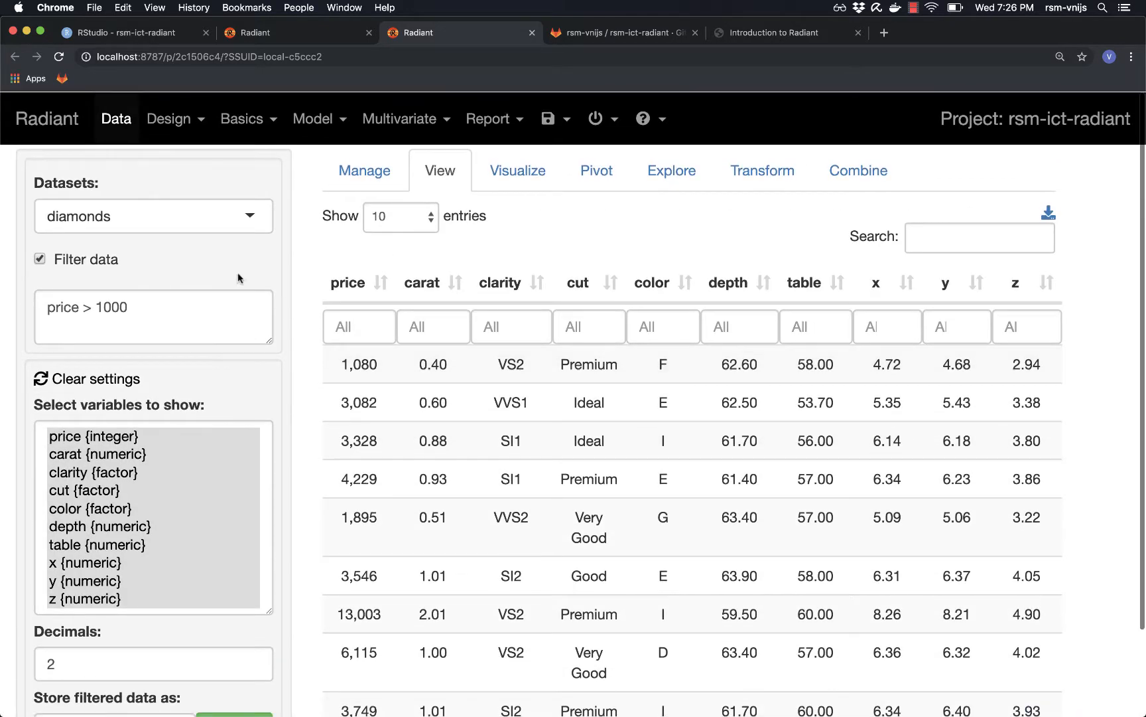
left_click(116, 218)
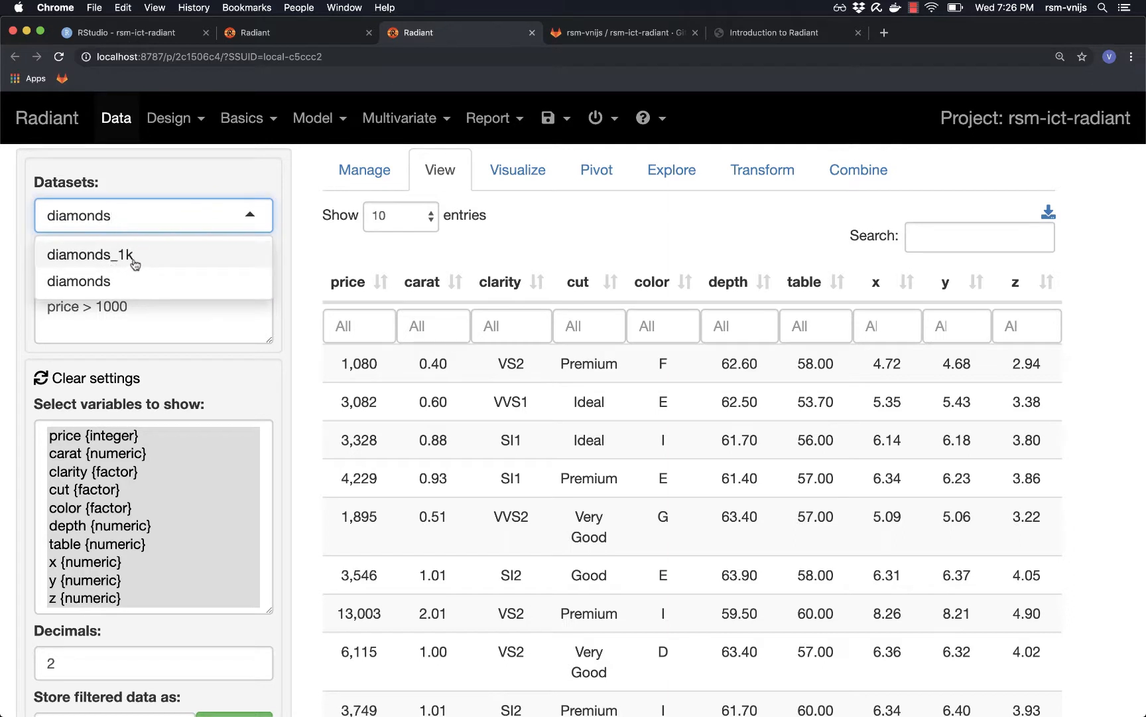
left_click(144, 182)
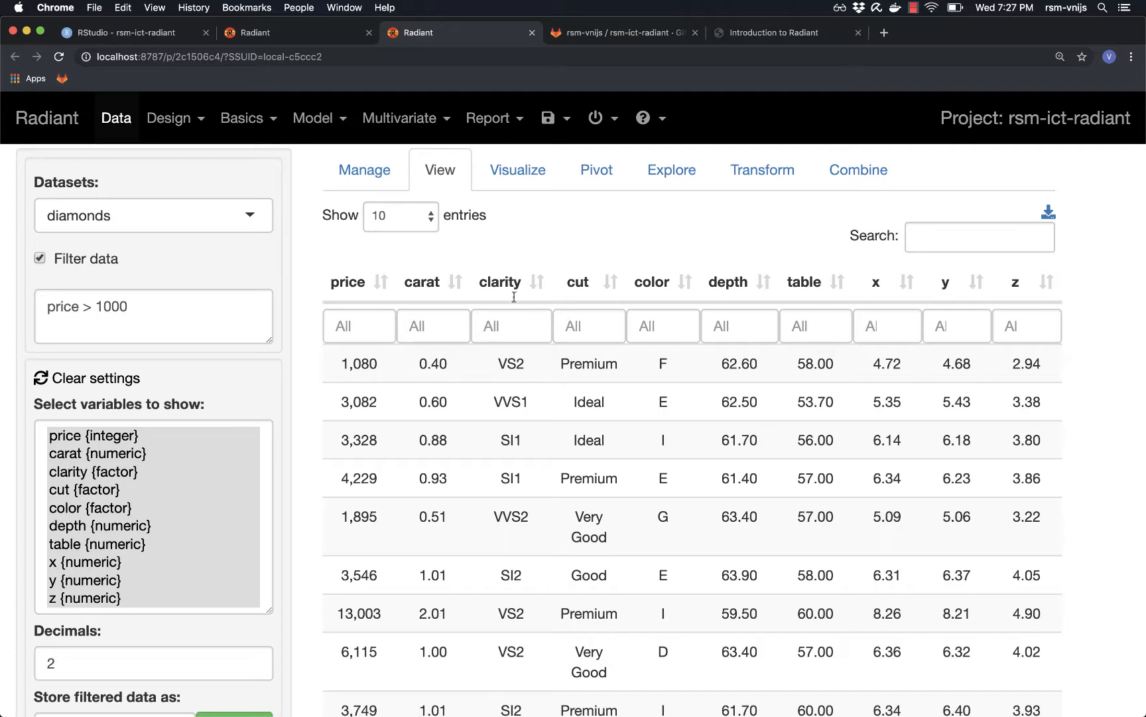
- Update the diamonds scatter plot in Visualize with the price > 1000 filter on, and update it again with the data filter off
left_click(513, 172)
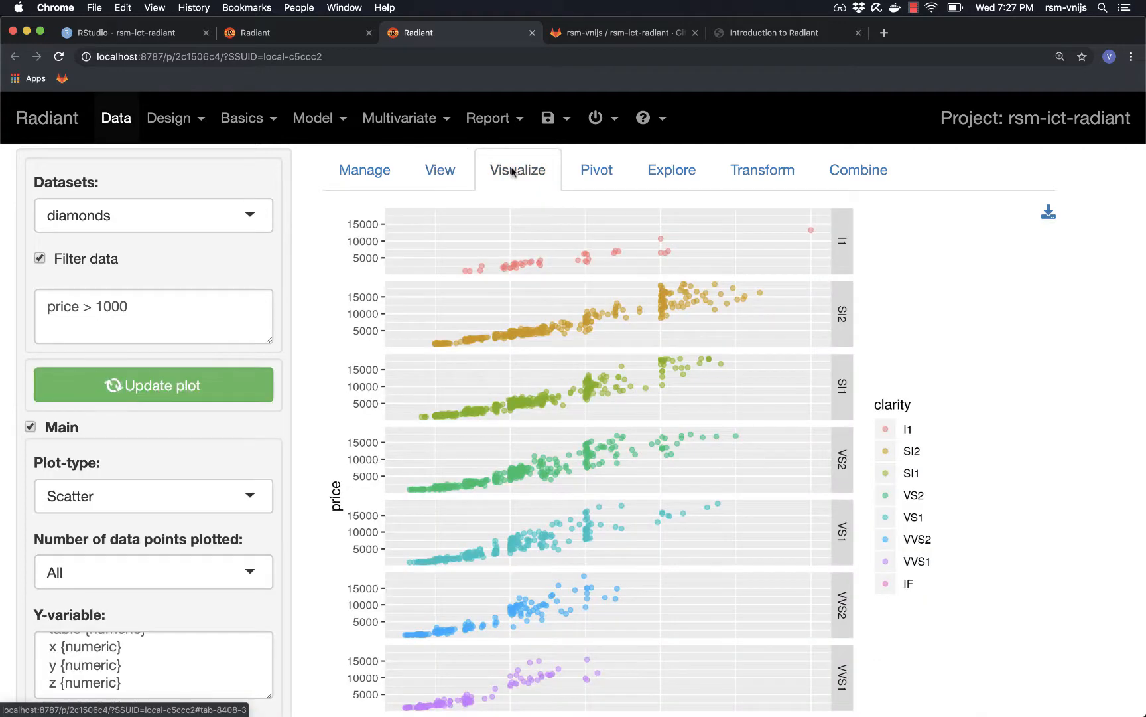
left_click(149, 383)
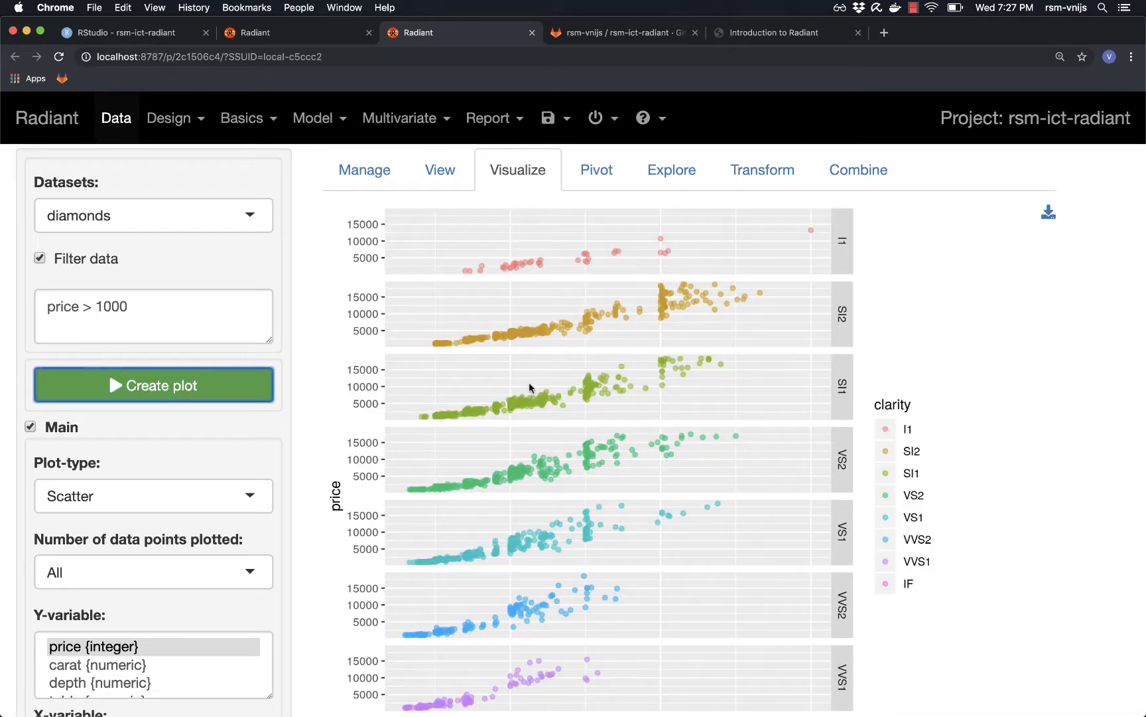
left_click(70, 259)
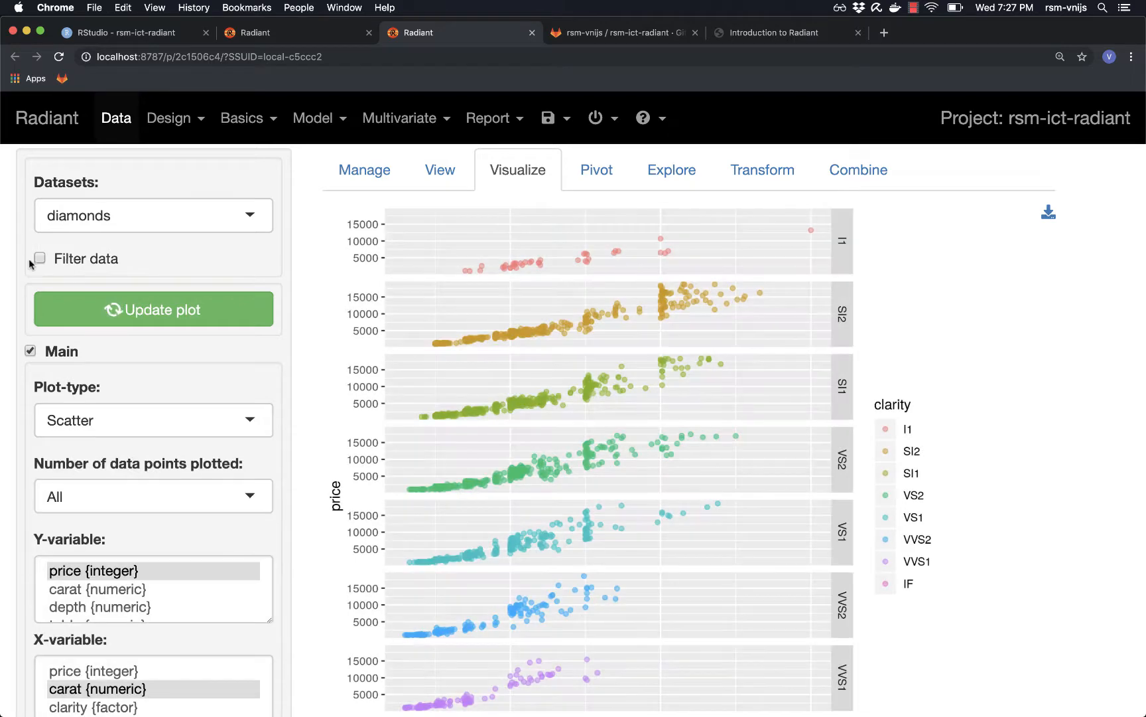
left_click(151, 314)
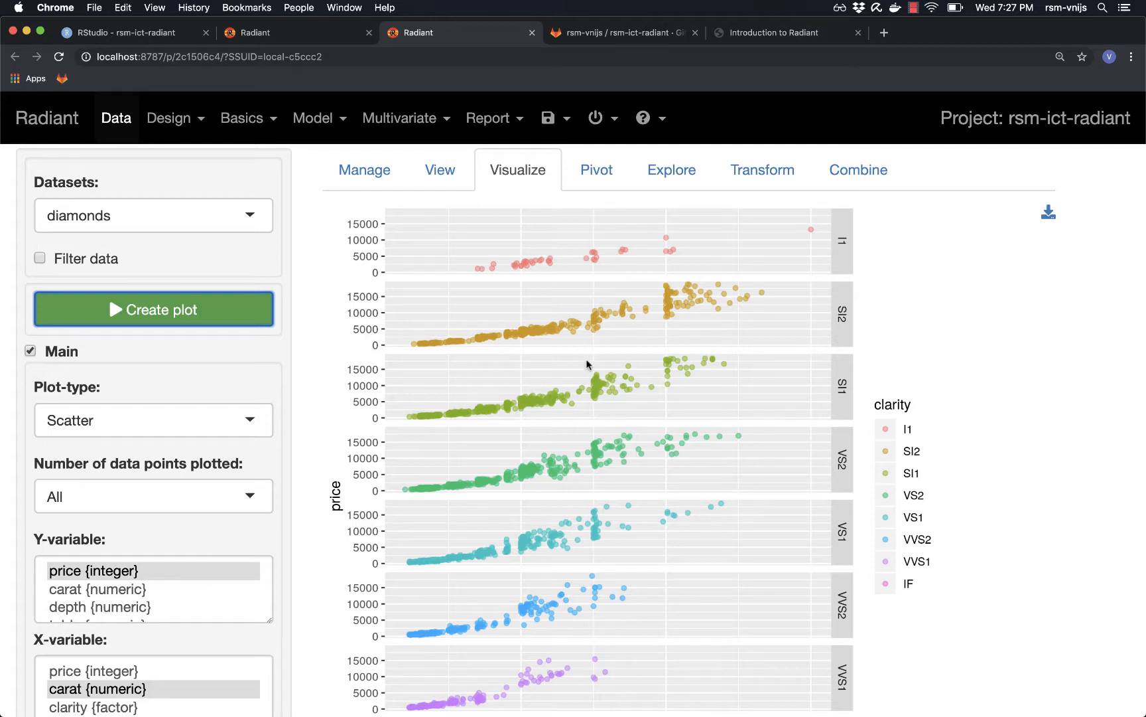
scroll(591, 367, "down", 5)
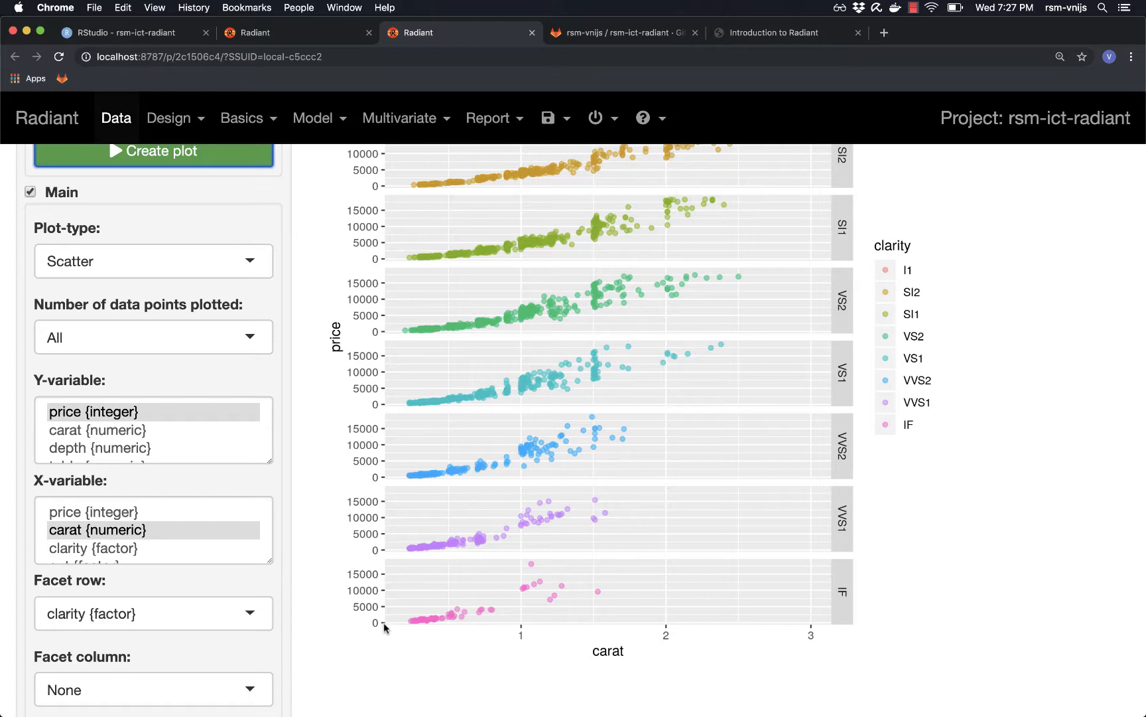
scroll(408, 617, "up", 5)
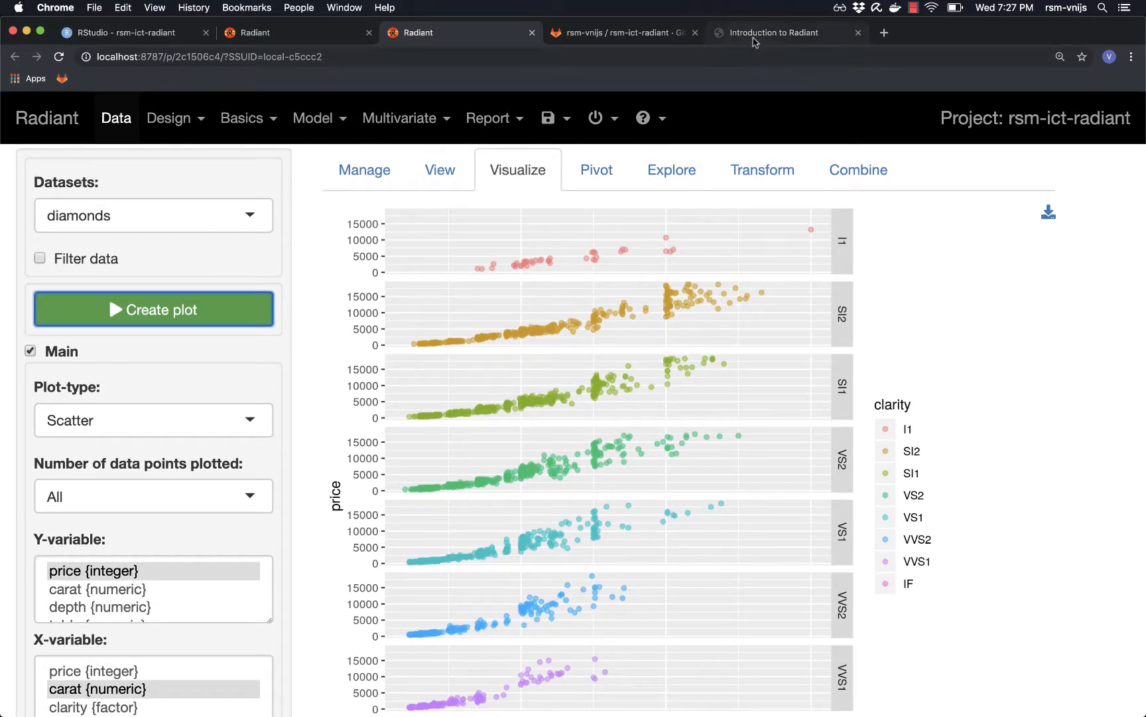
- Switch to the Introduction to Radiant page and read the Data > Transform exercise
left_click(754, 40)
scroll(552, 286, "down", 5)
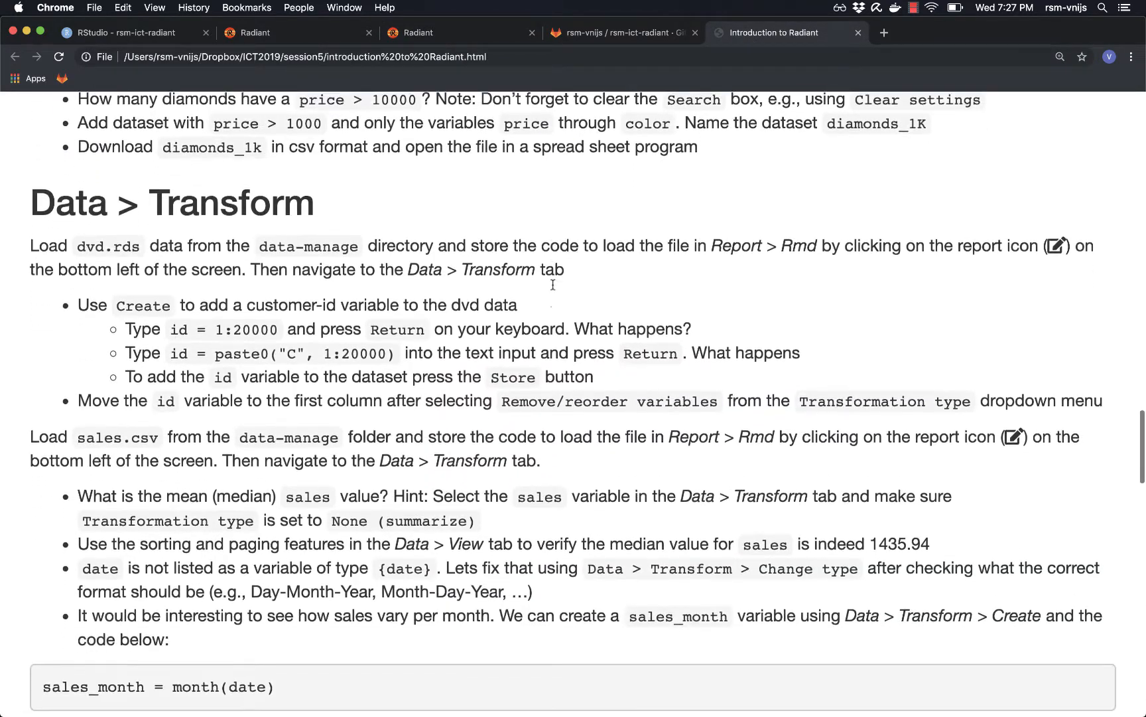
scroll(553, 285, "down", 2)
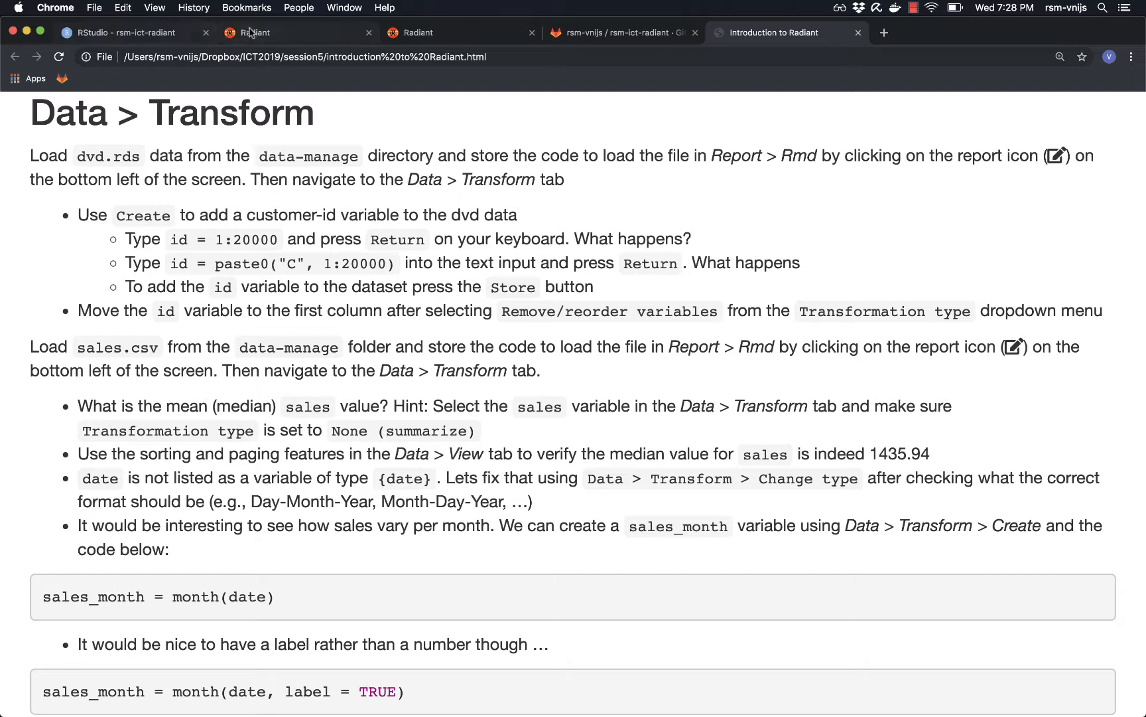
- Return to the Radiant diamonds session, load dvd.rds from the data-manage folder, and read through its data description
left_click(424, 34)
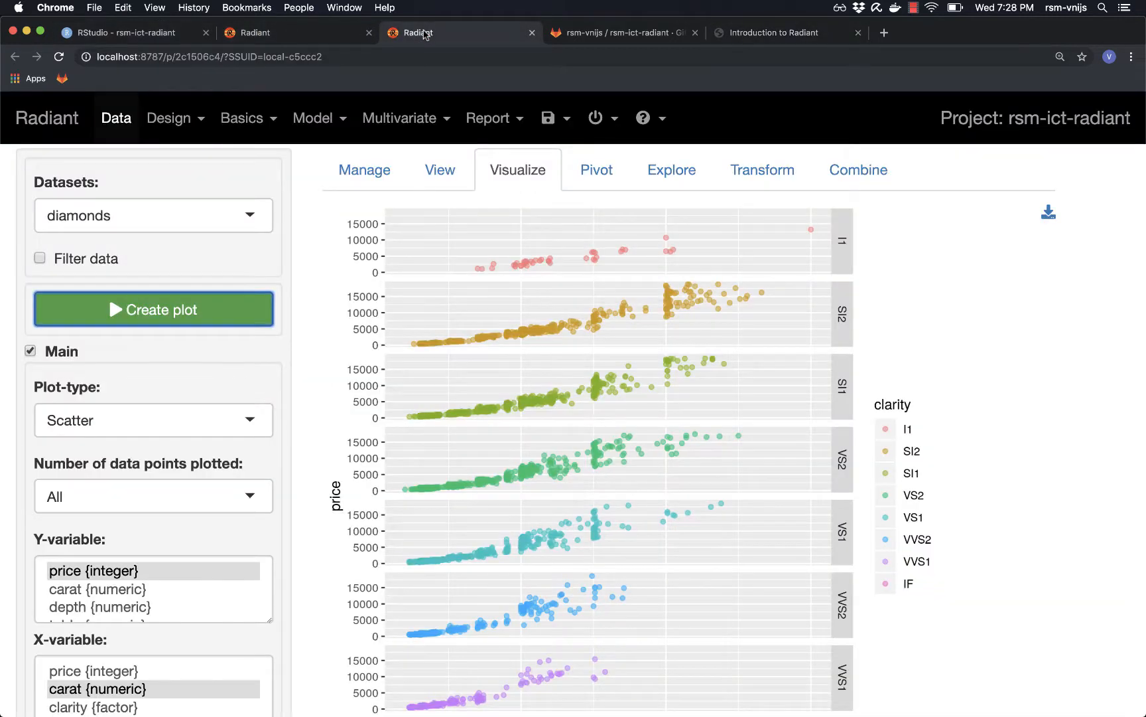
left_click(354, 170)
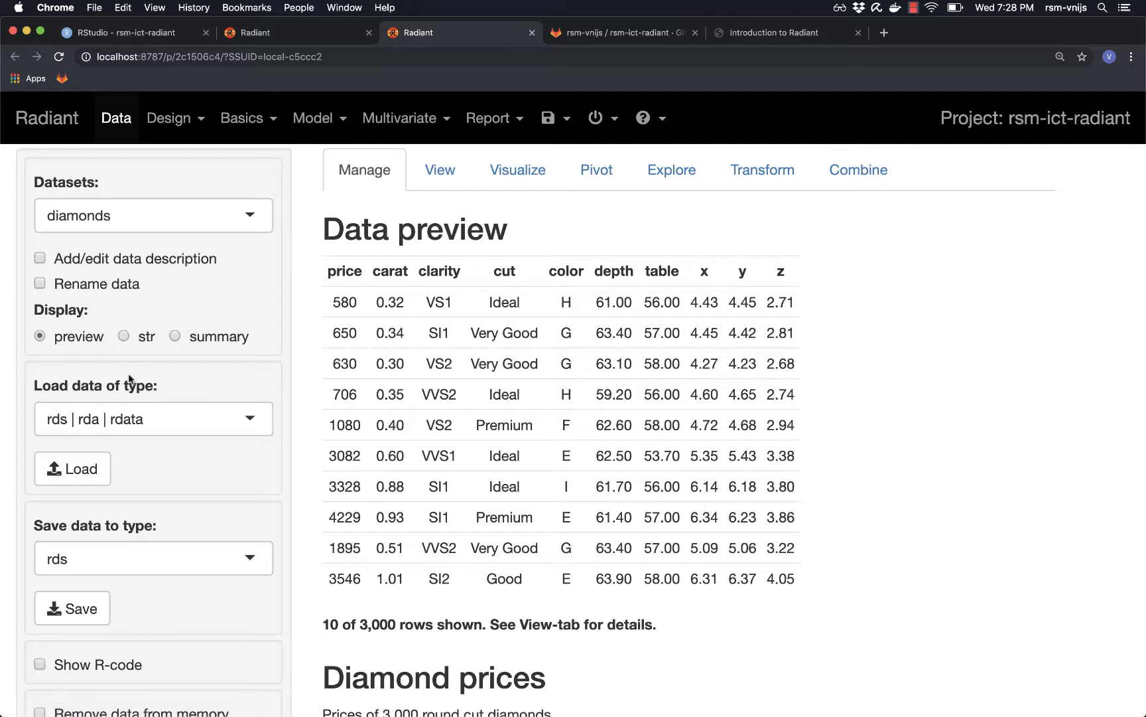
left_click(75, 467)
double_click(406, 349)
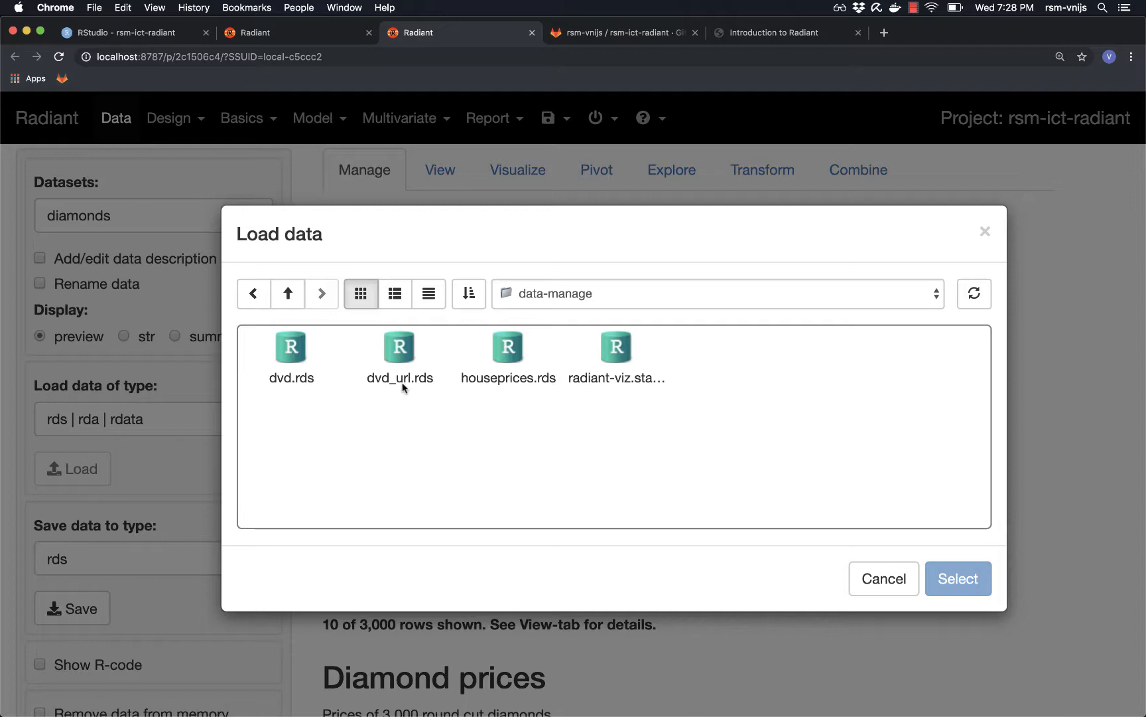
double_click(293, 348)
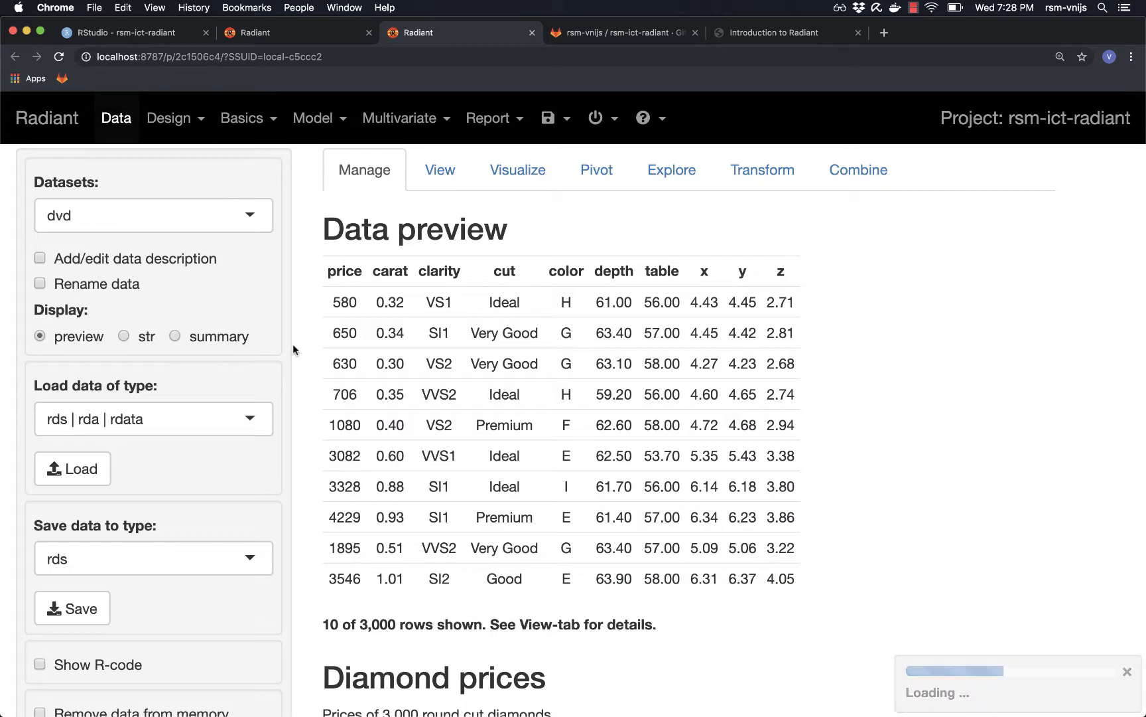
scroll(448, 401, "down", 7)
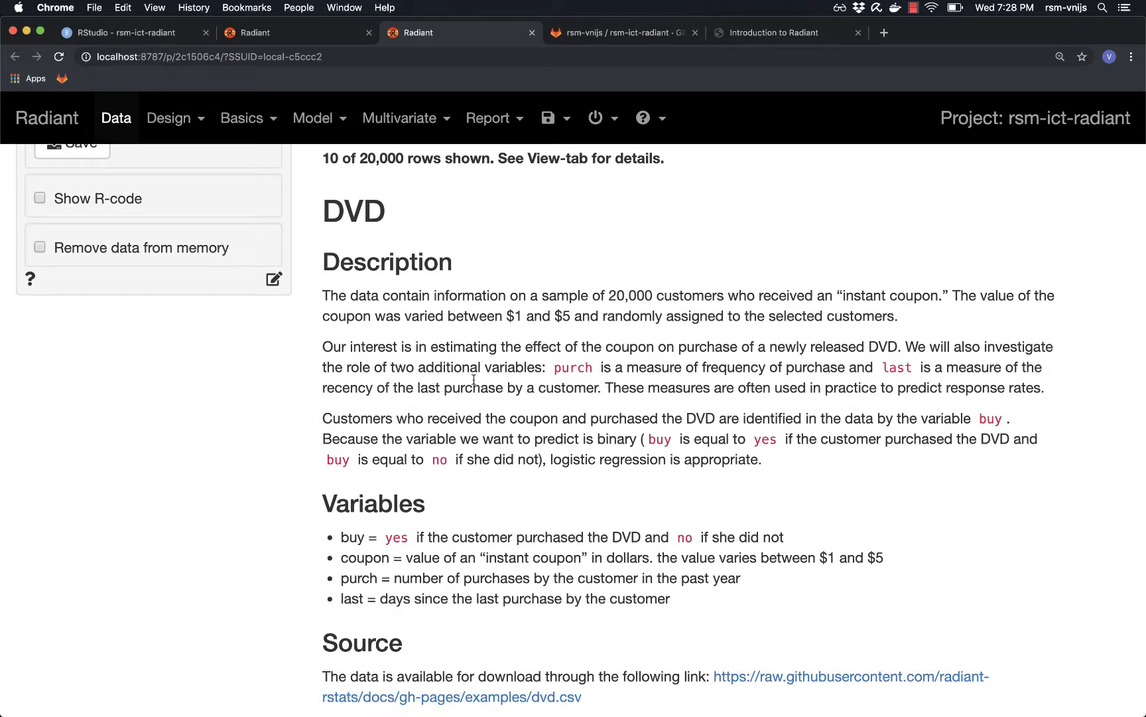
scroll(505, 360, "up", 7)
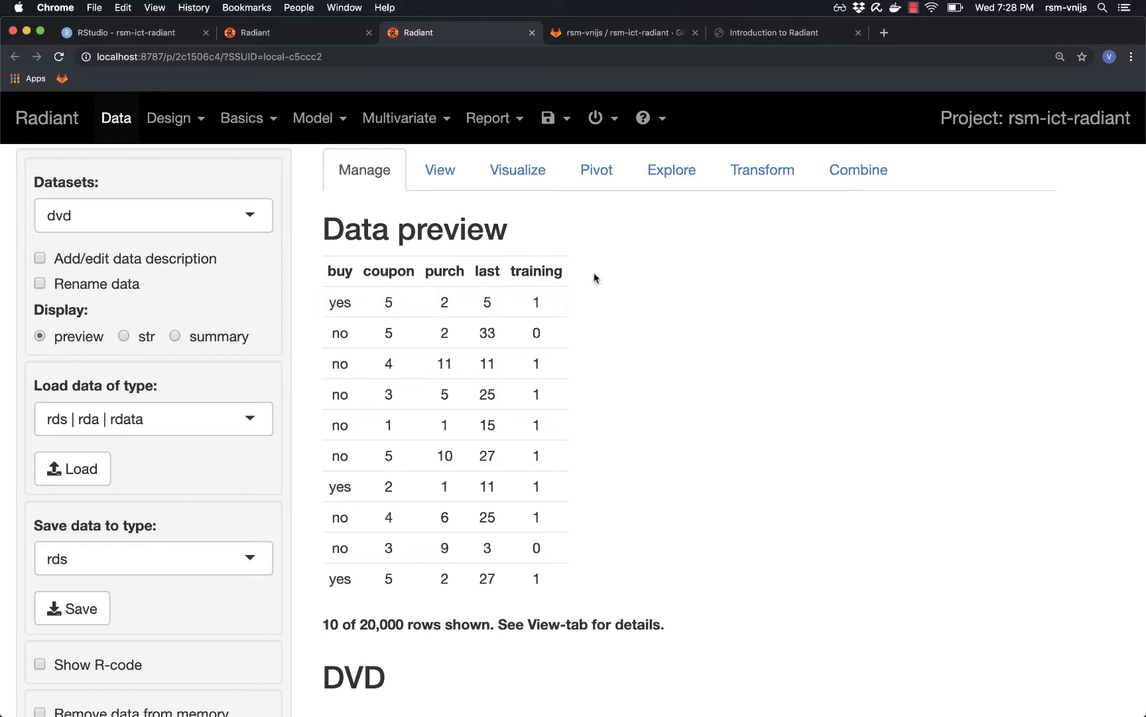
- Open the Transform view for the dvd dataset and set the transformation type to Create
left_click(763, 173)
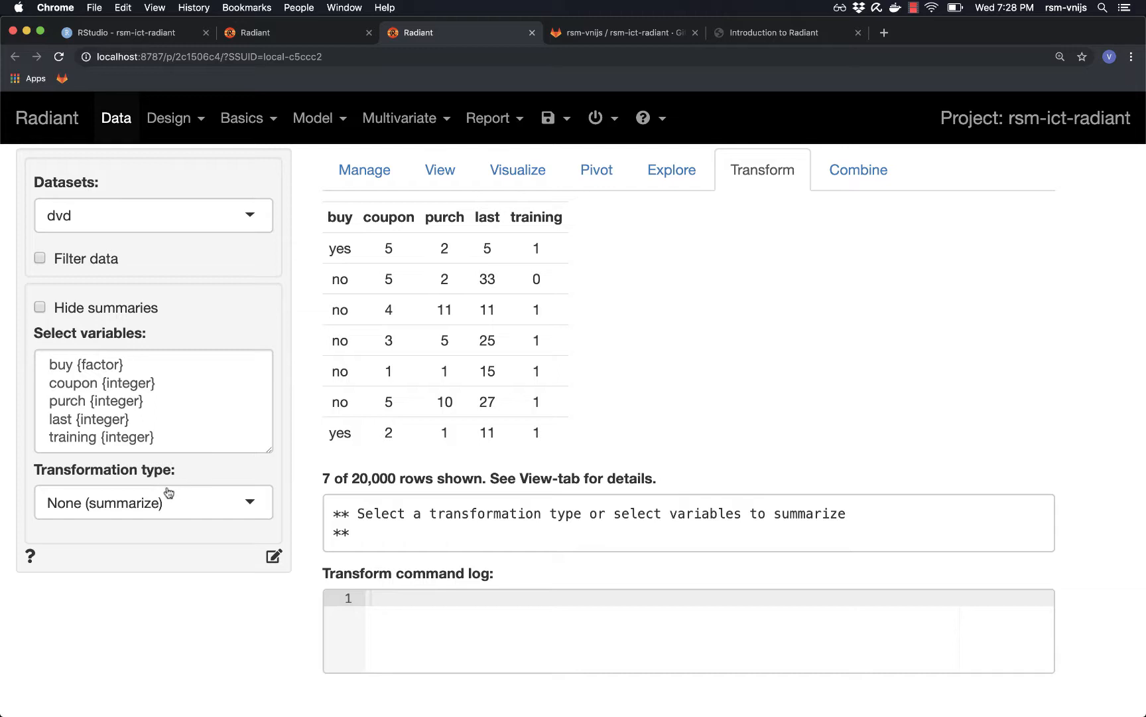
left_click(144, 502)
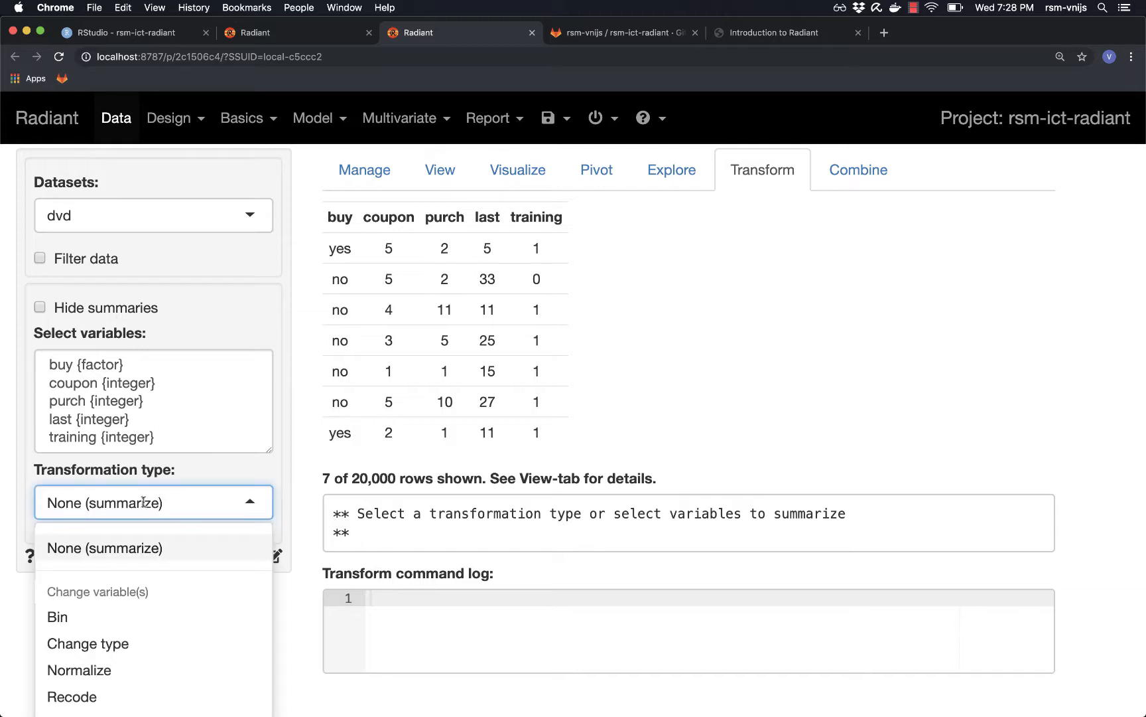
key("BackSpace")
type("create")
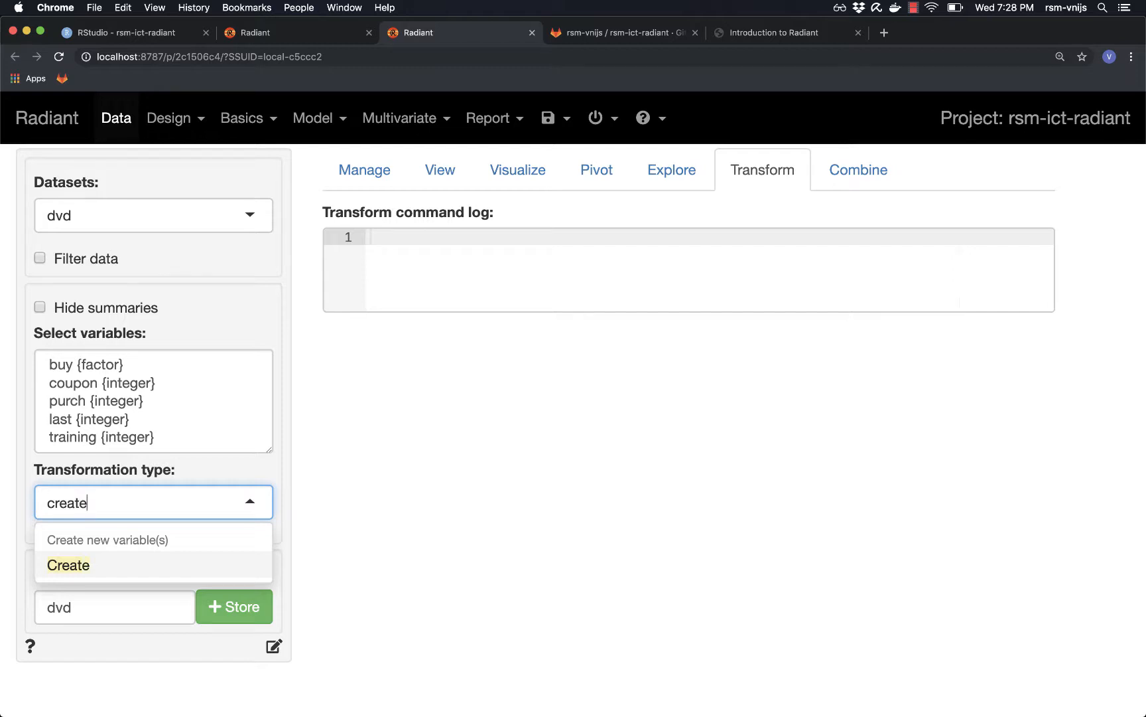
key("Return")
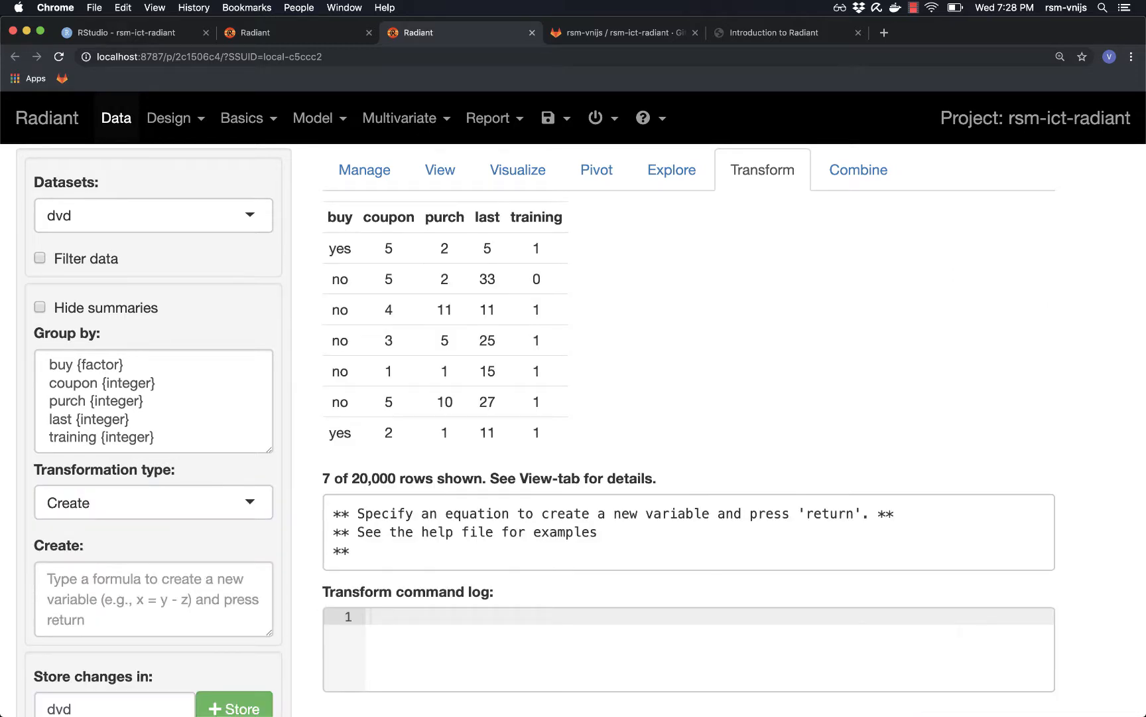
left_click(120, 514)
scroll(108, 578, "down", 2)
scroll(108, 579, "down", 2)
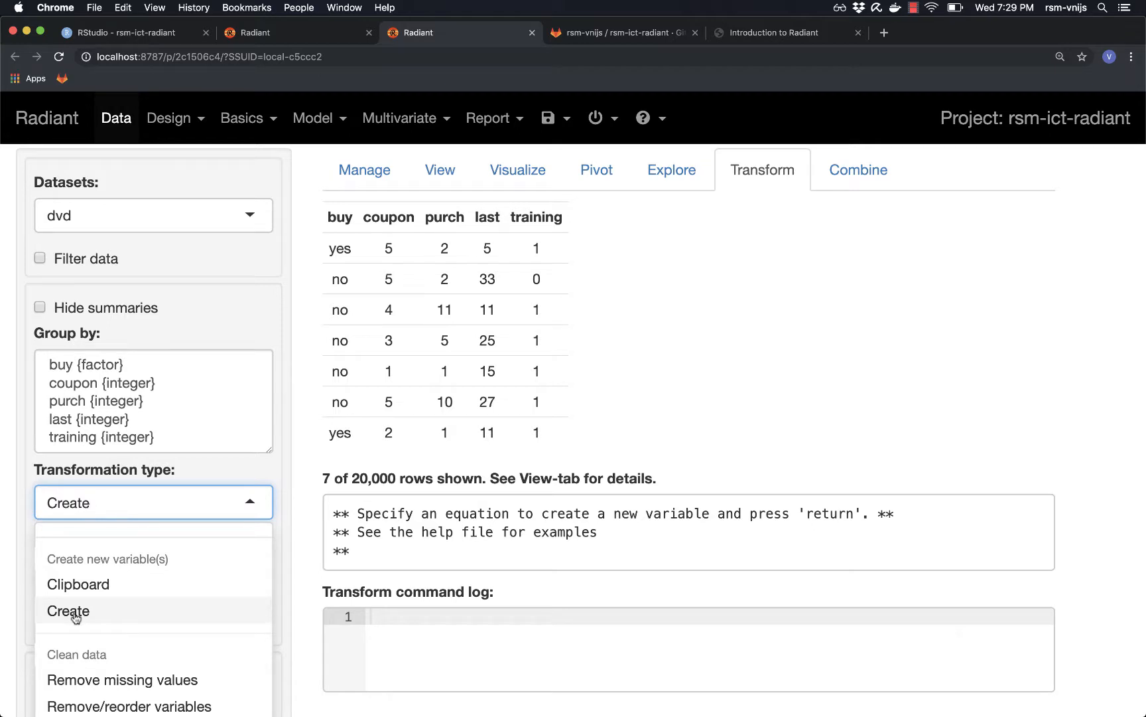
left_click(75, 614)
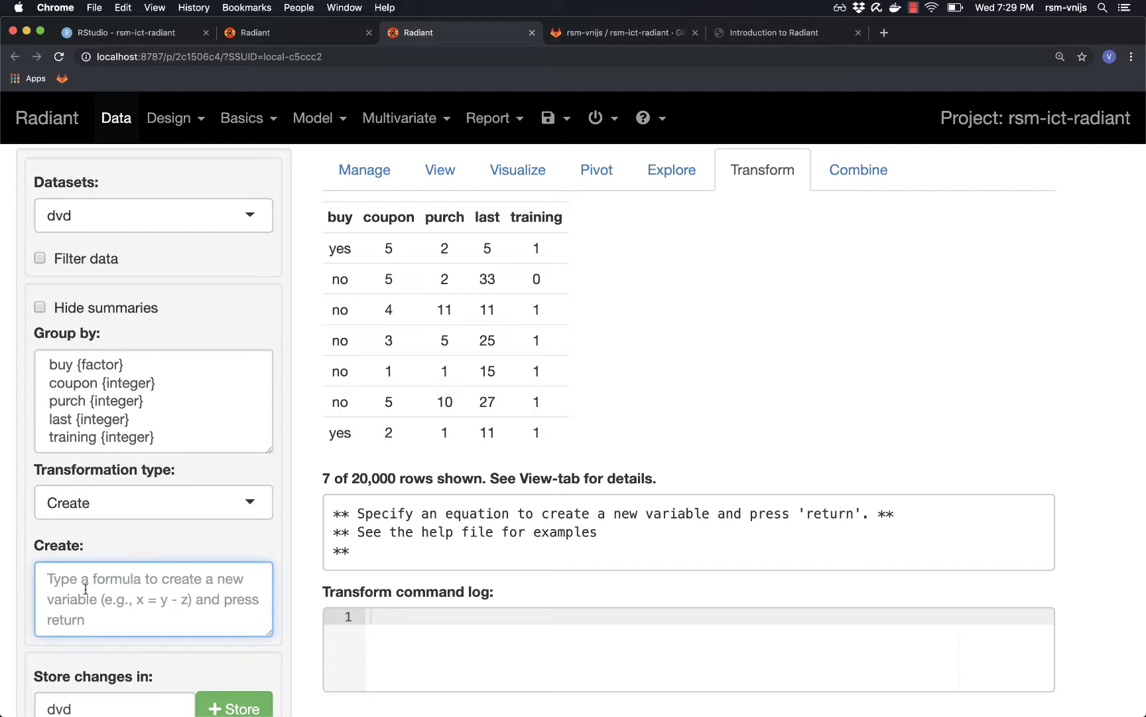
- Enter the formula id = 1:20000 for a new variable and preview the result
type("id ")
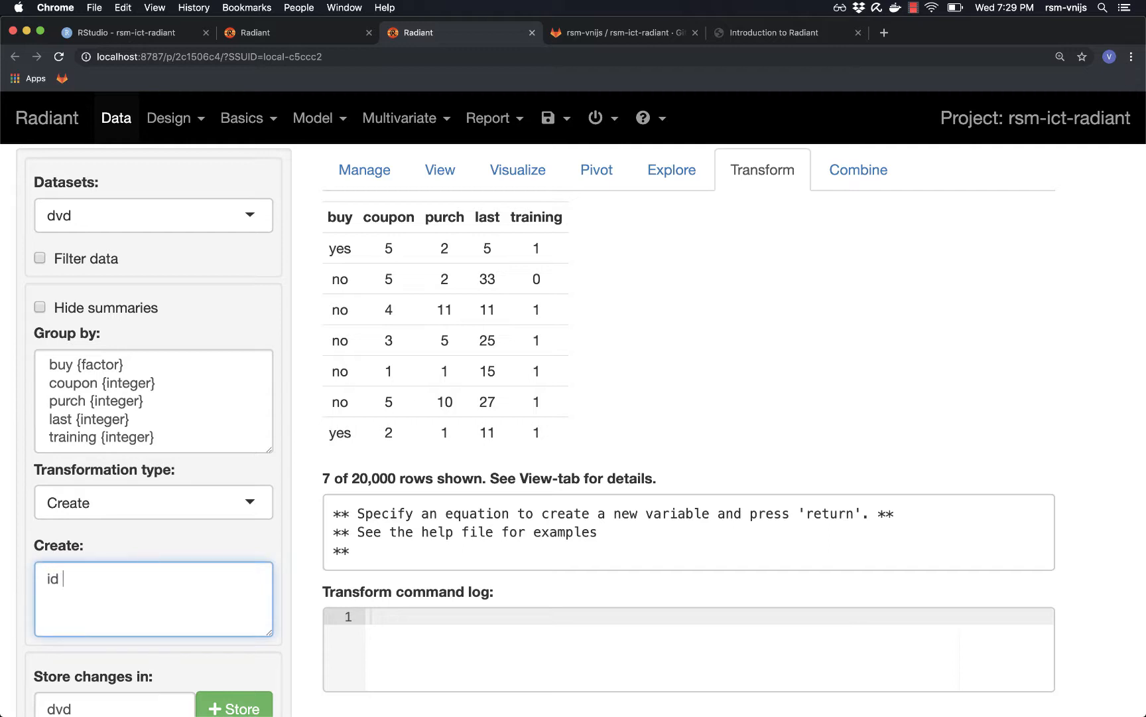
type("=")
type("1:20000")
scroll(162, 584, "down", 2)
scroll(159, 592, "up", 2)
key("Return")
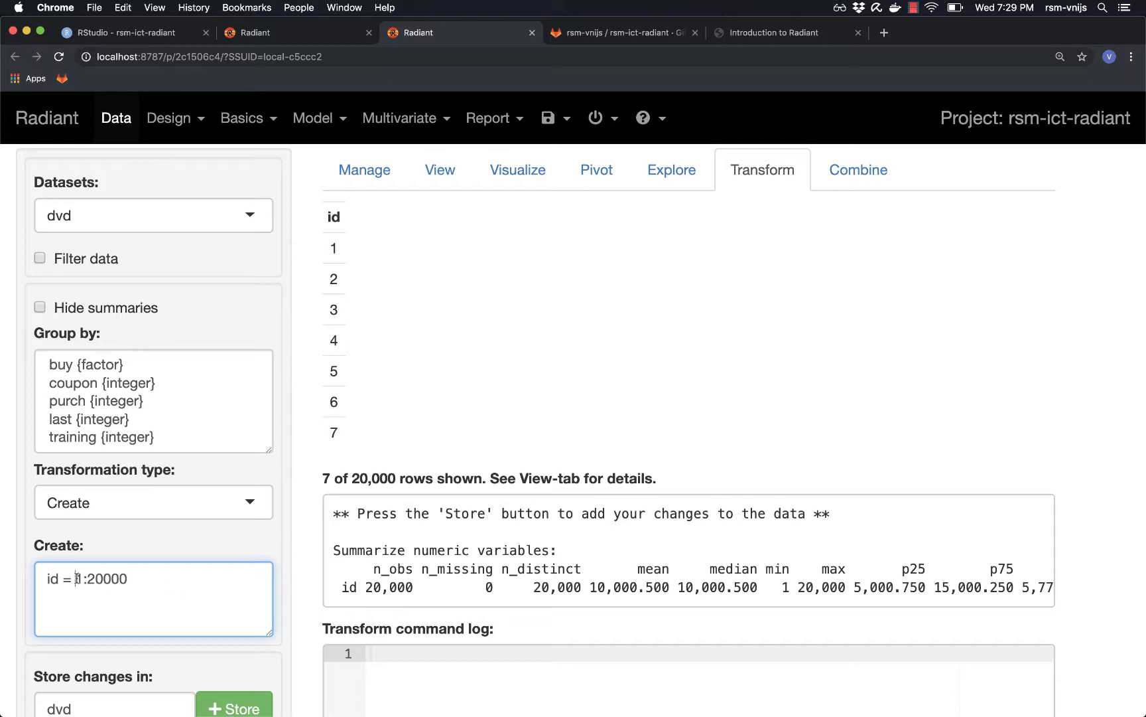
- Change the new variable's formula to id = paste0("C", 1:20000) and preview the result
left_click(75, 578)
type("paste")
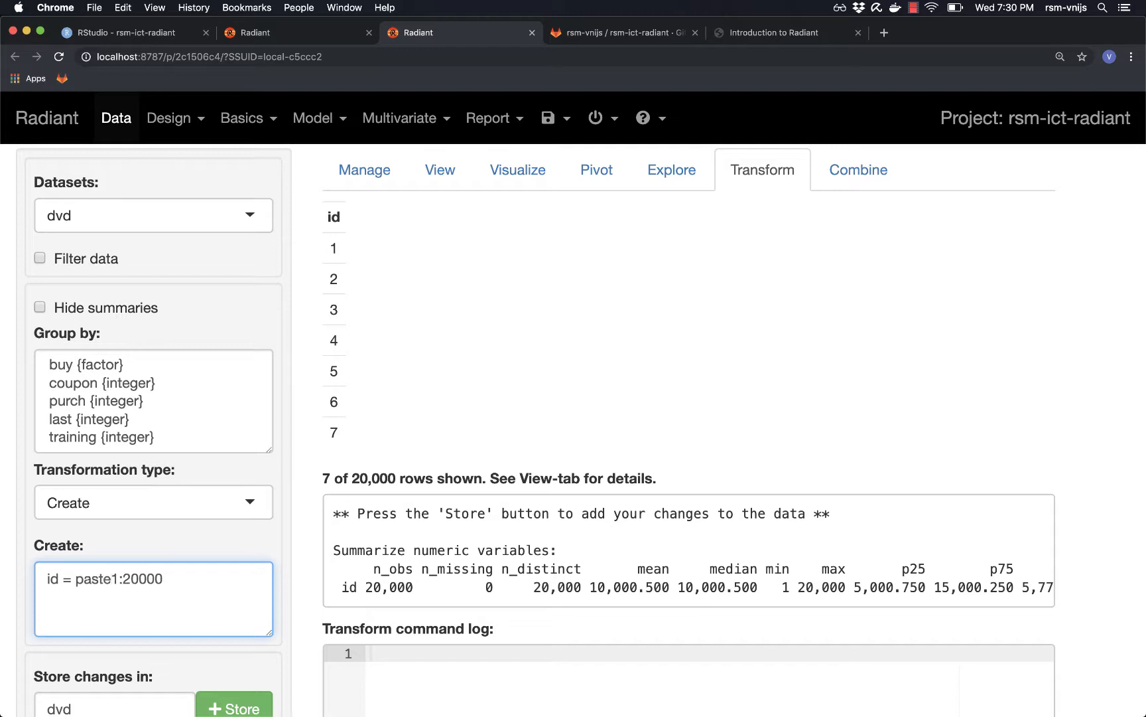
type("0(\"C\"")
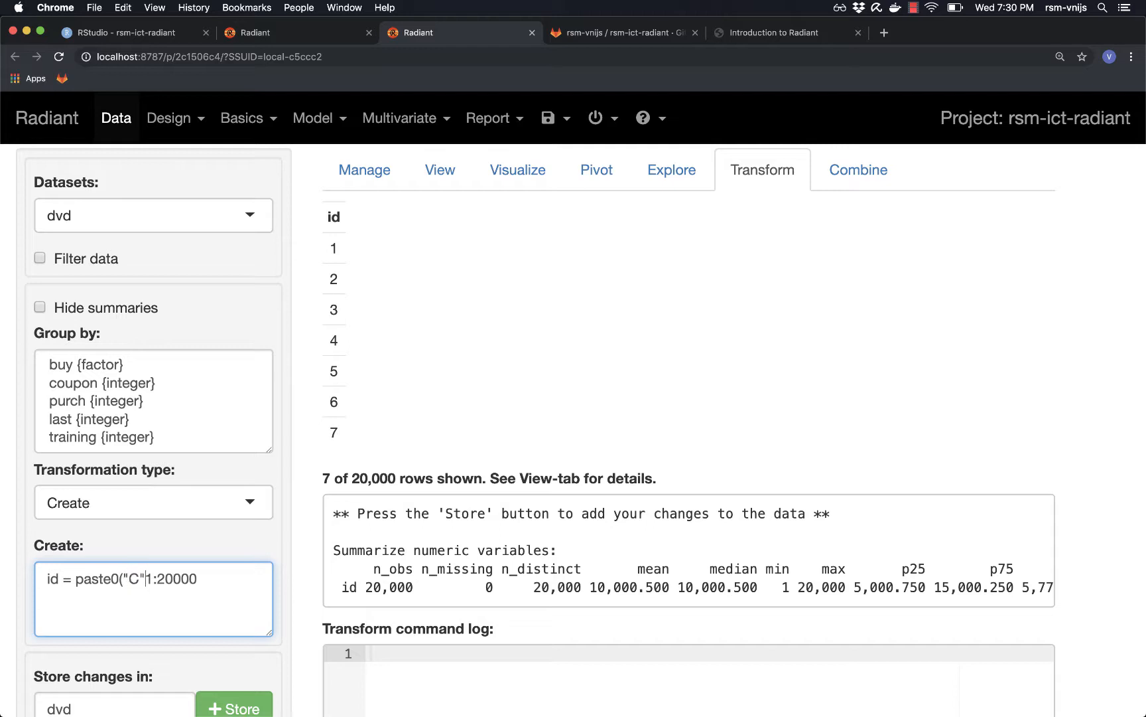
type(", 1:20000)")
key("Return")
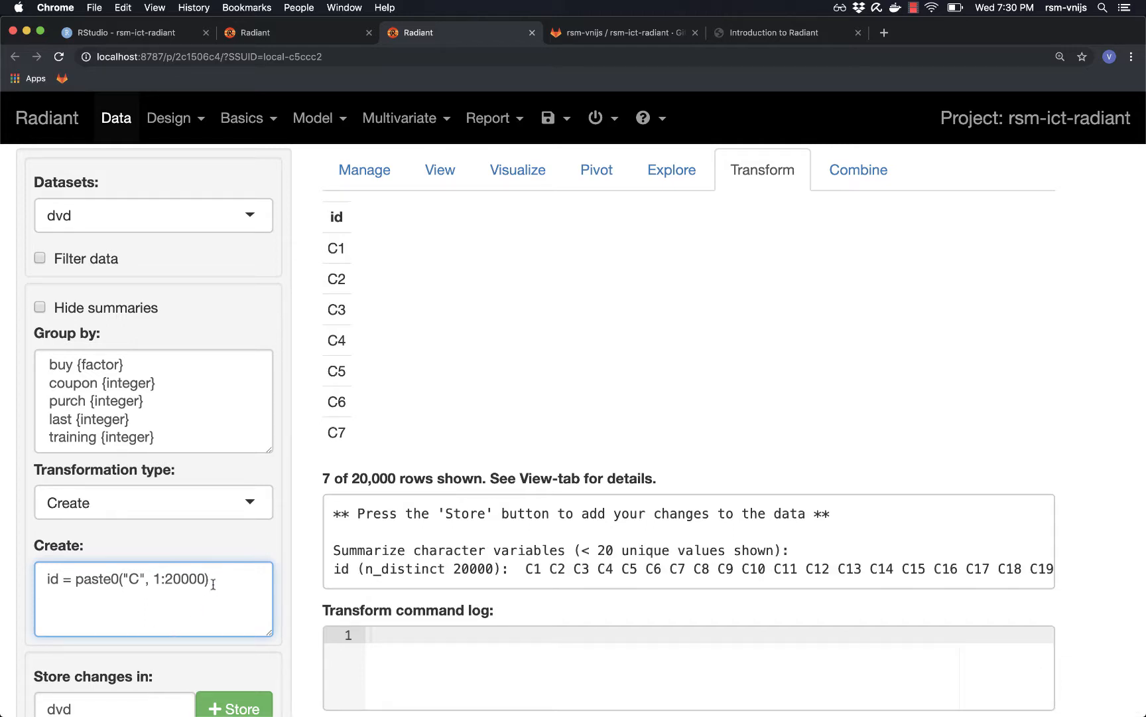
- Try running the id formula without its closing parenthesis, and put the parenthesis back
key("BackSpace")
key("Return")
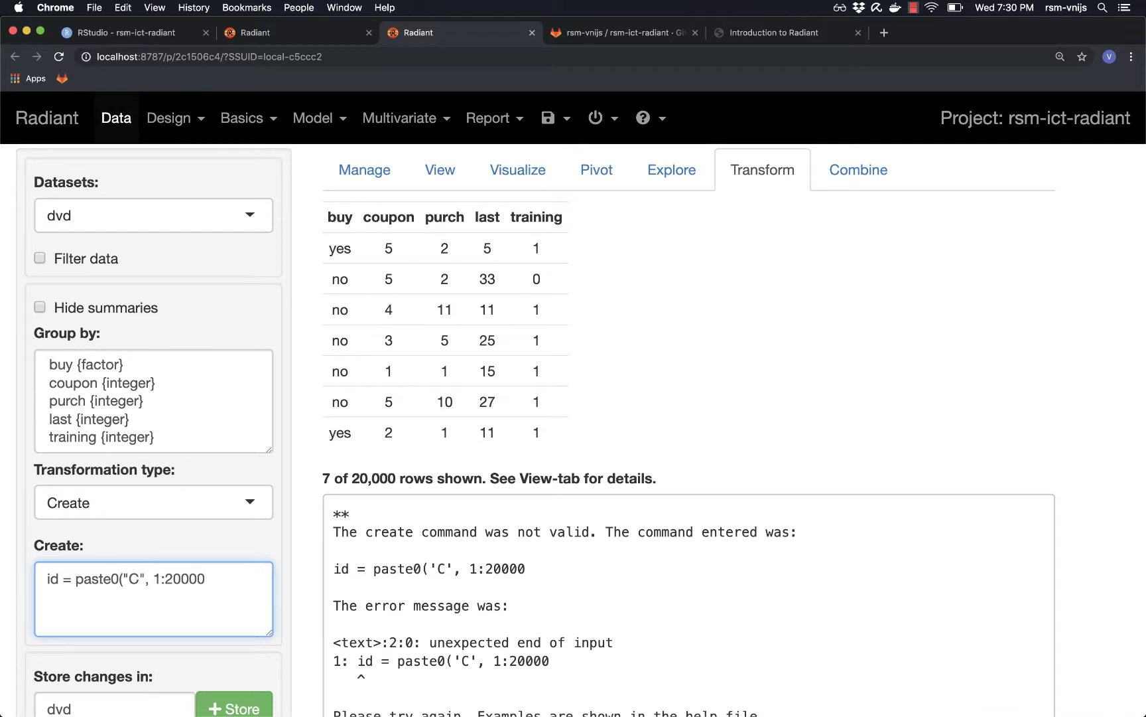
scroll(492, 574, "down", 3)
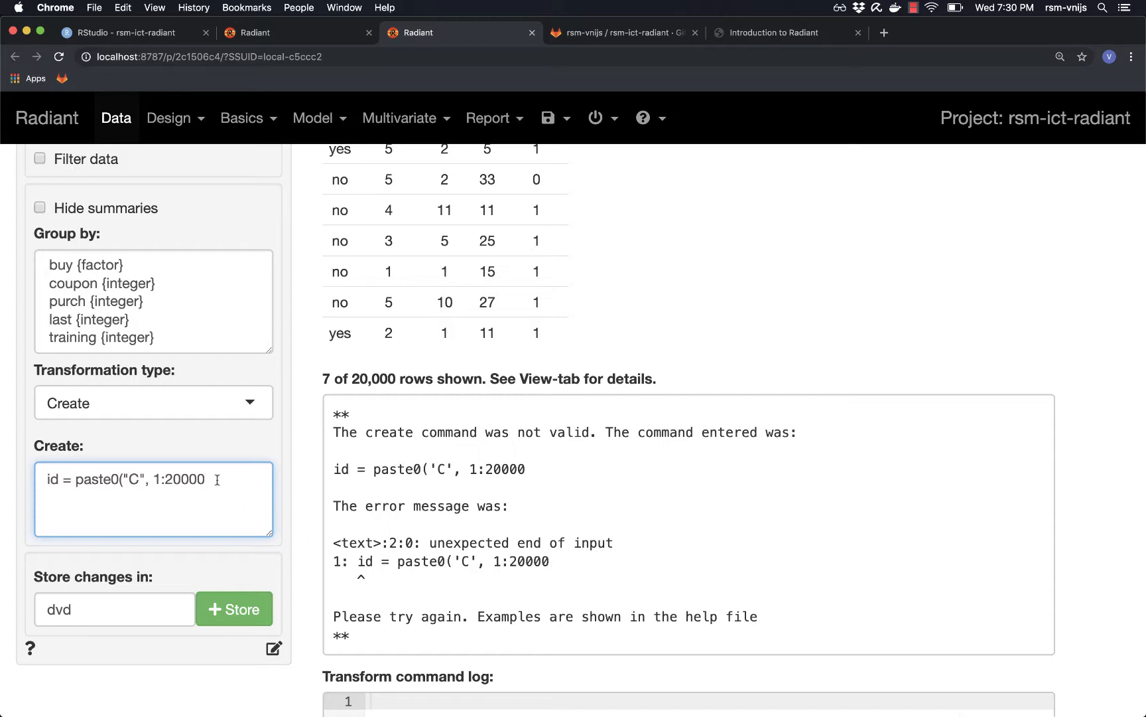
type(")")
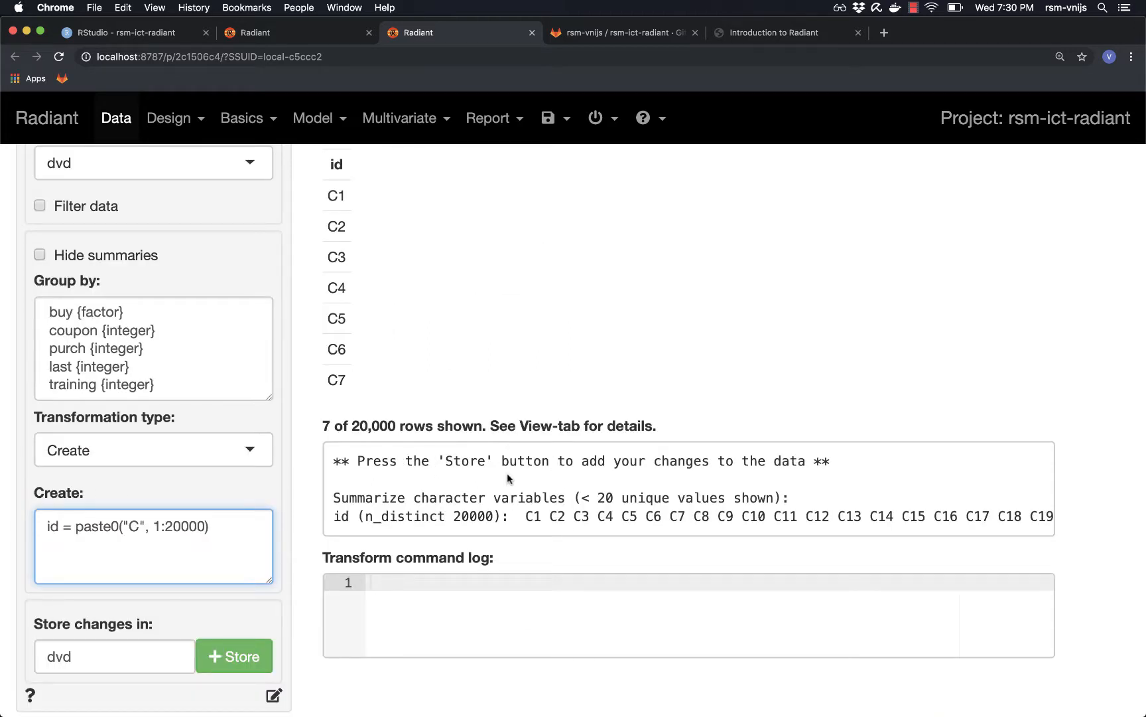
scroll(484, 499, "up", 1)
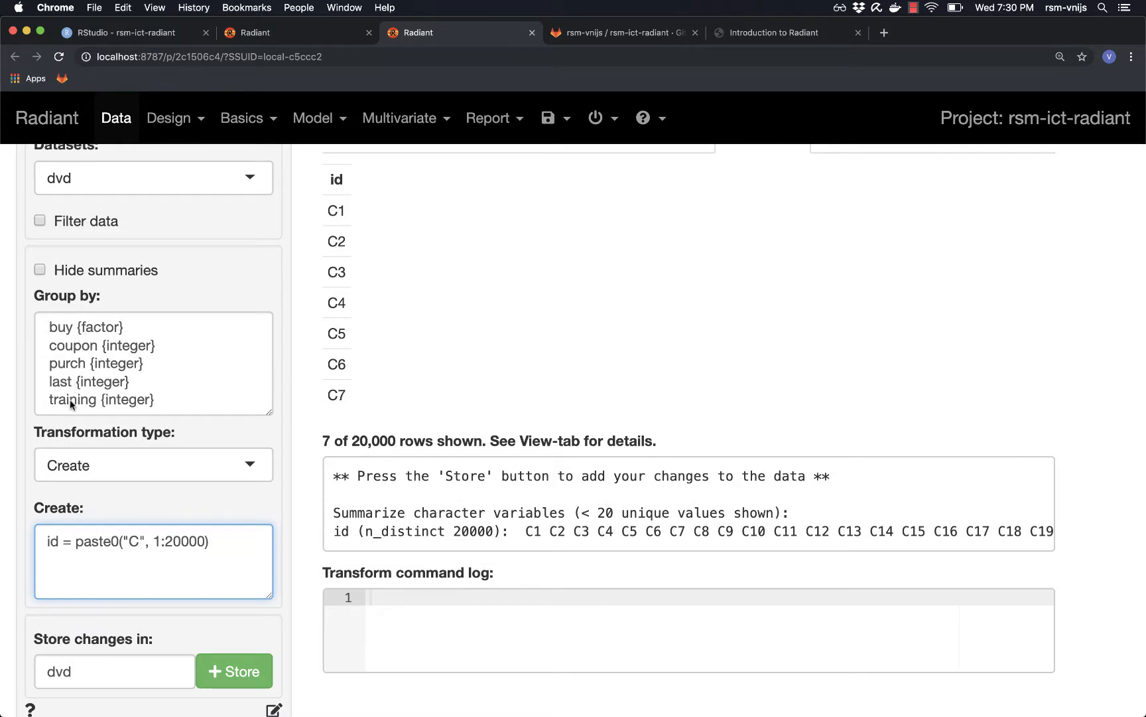
- Store the new id variable in dvd and inspect the mutate call in the Transform command log
left_click(234, 673)
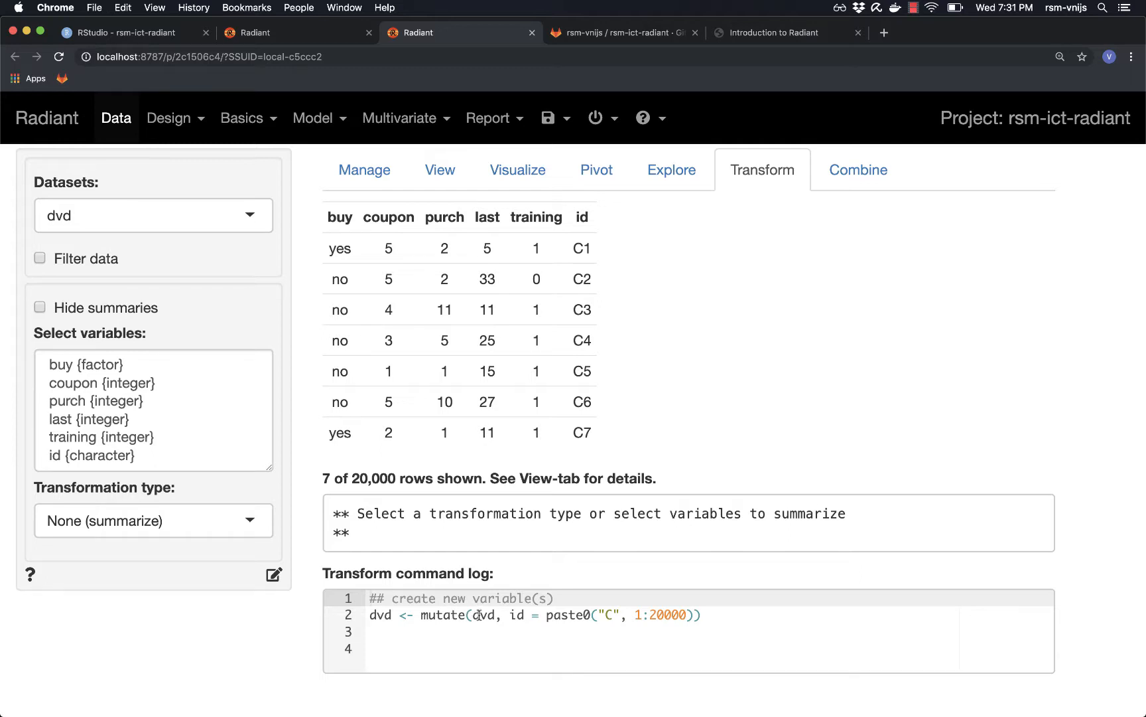
double_click(430, 615)
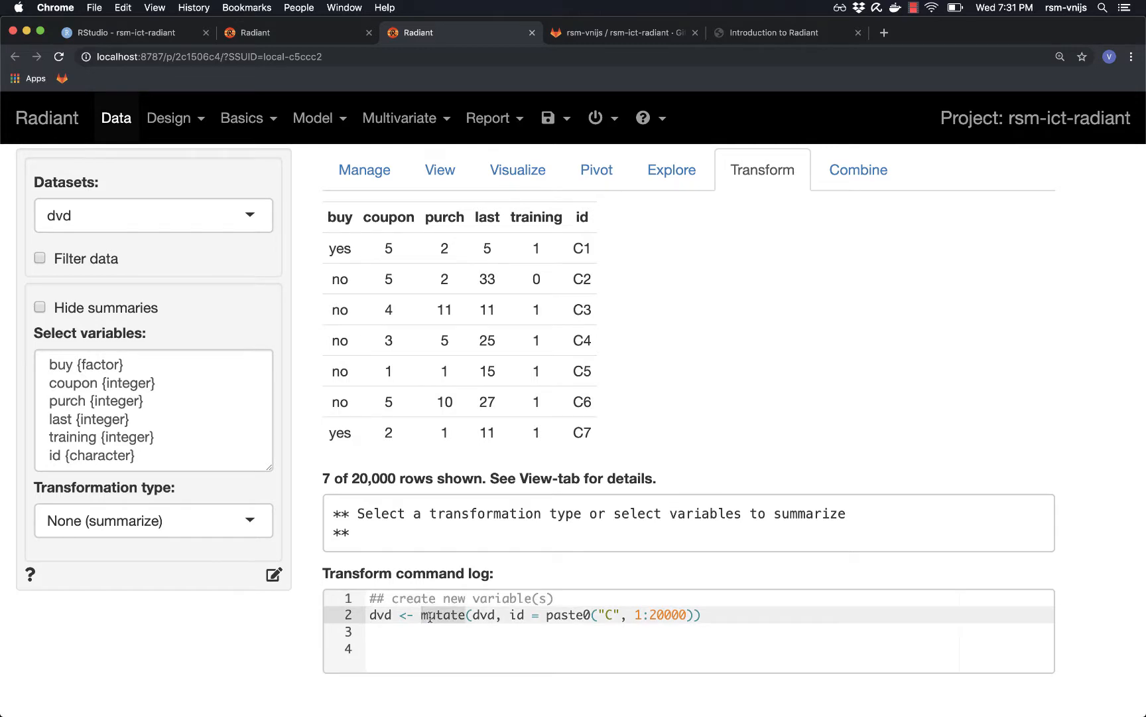
left_click(436, 633)
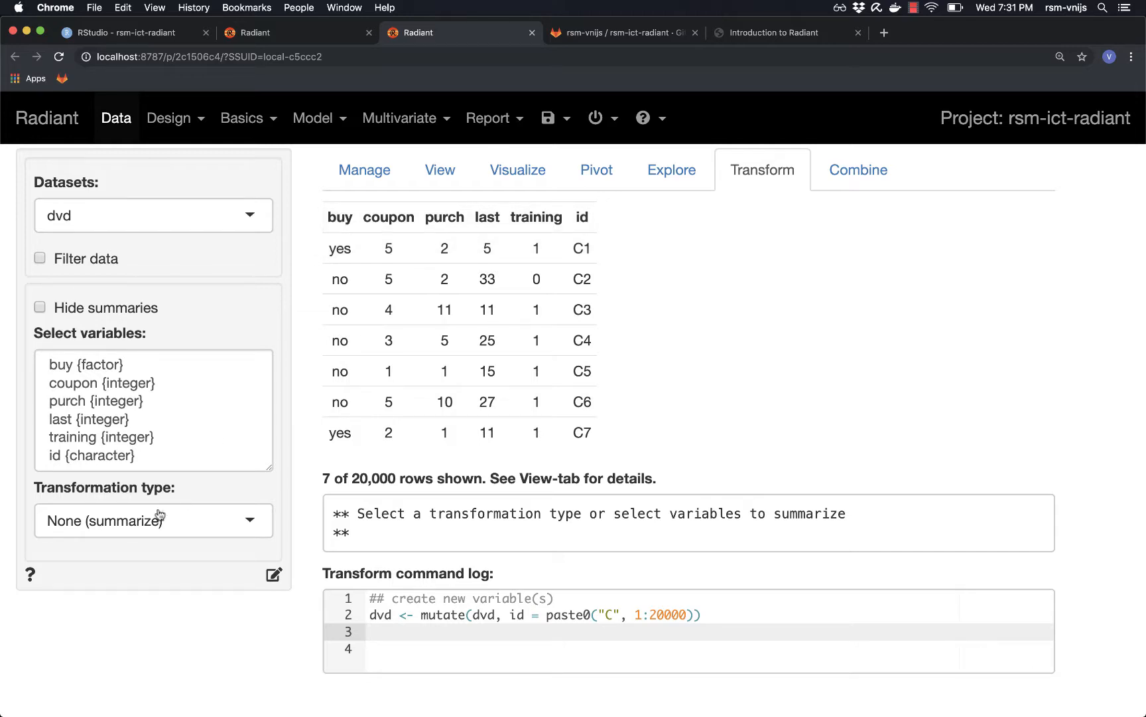
- Reorder the dvd variables with Remove/reorder variables so that id comes before buy, and store the change in dvd
left_click(126, 523)
scroll(119, 621, "down", 5)
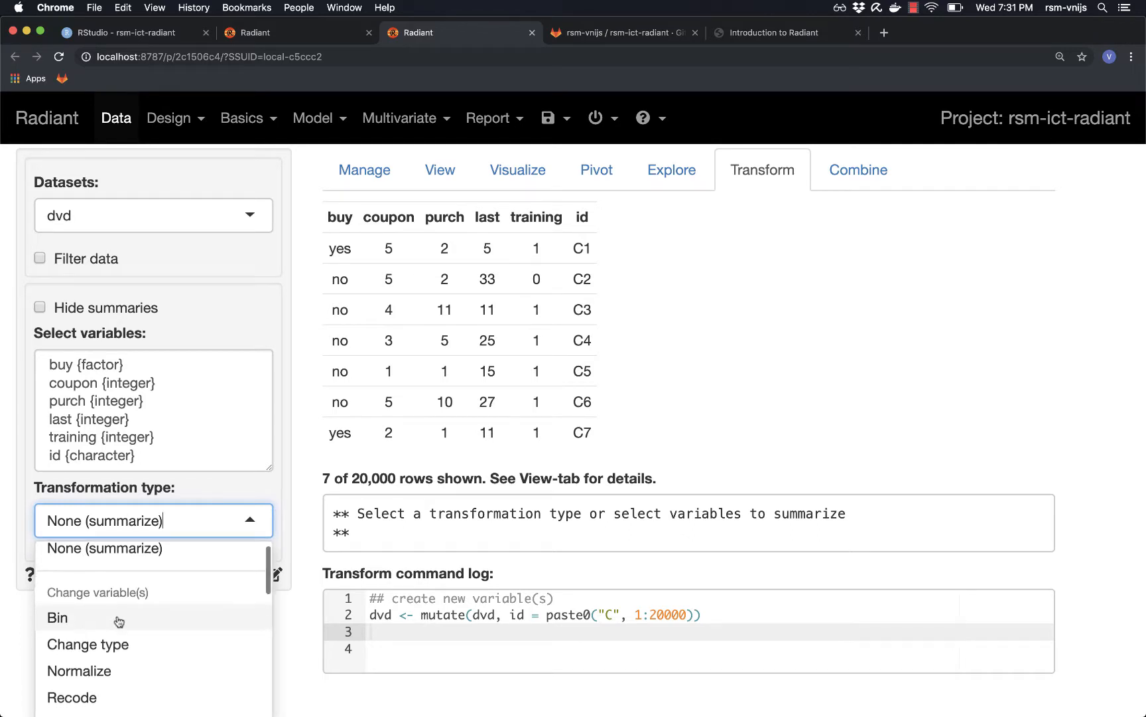
scroll(119, 621, "down", 5)
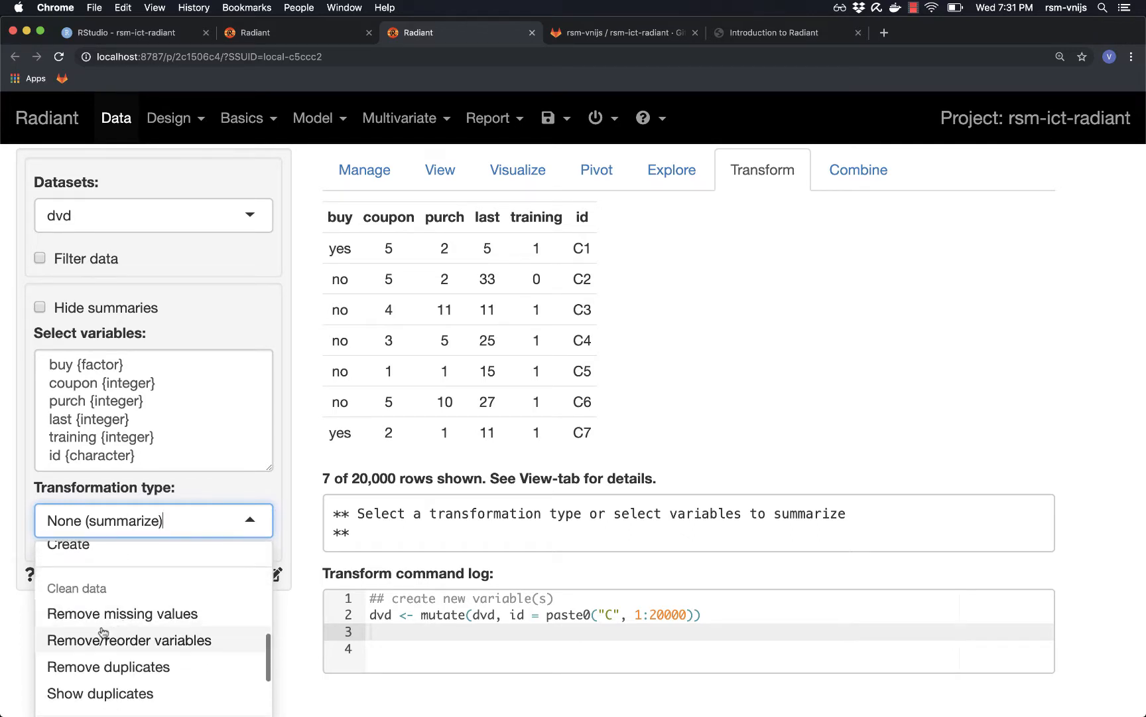
left_click(175, 641)
scroll(275, 455, "down", 4)
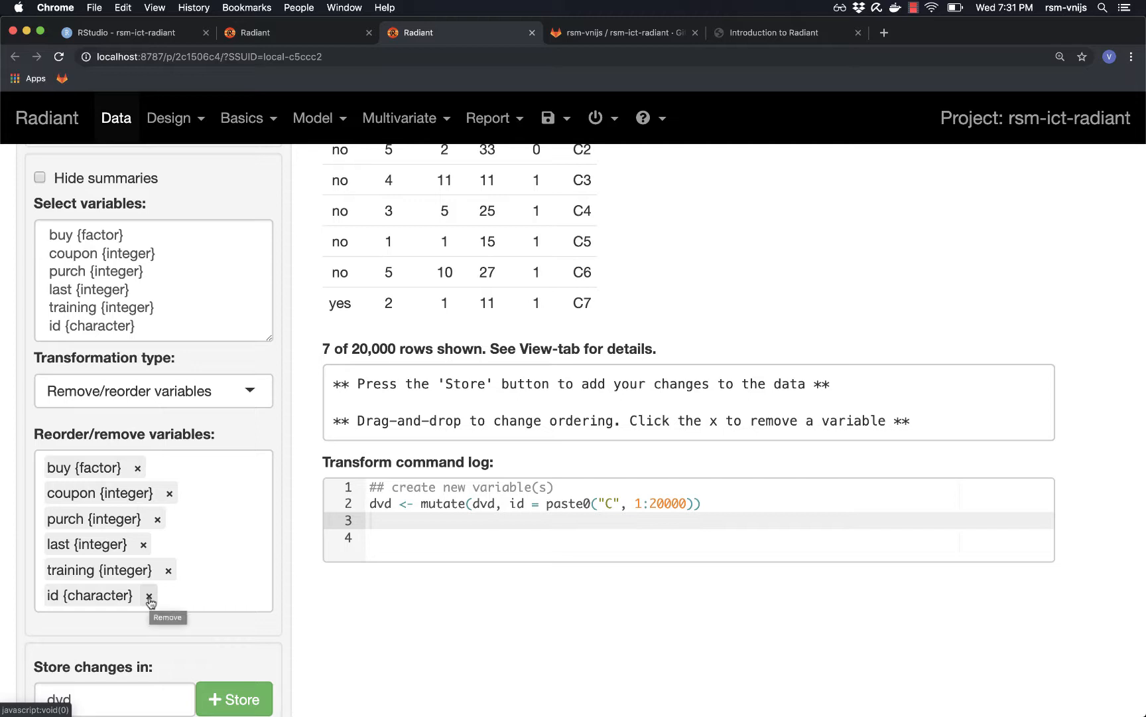
left_click_drag(108, 595, 103, 464)
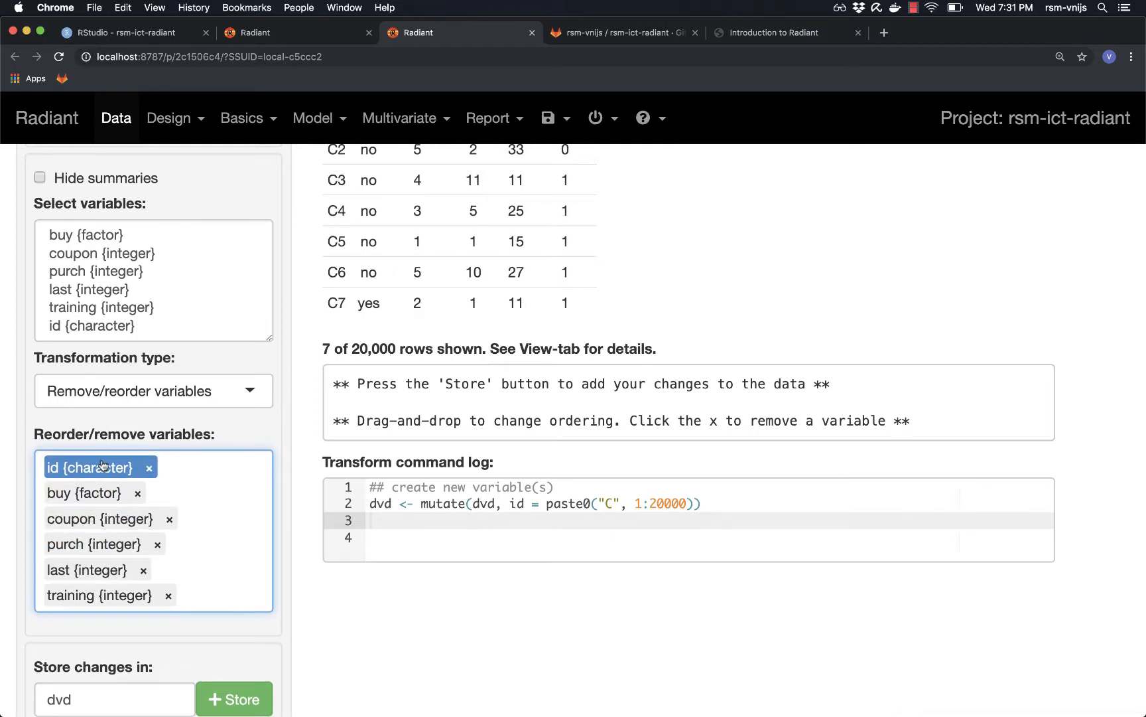
scroll(378, 418, "up", 4)
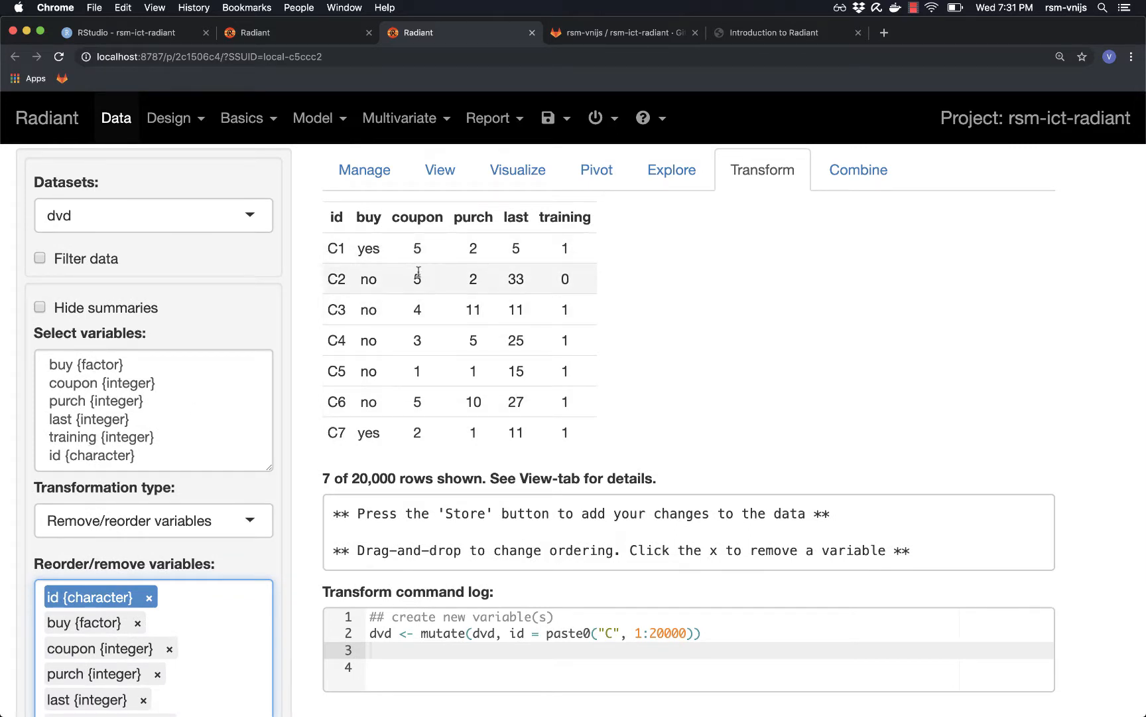
scroll(419, 265, "down", 5)
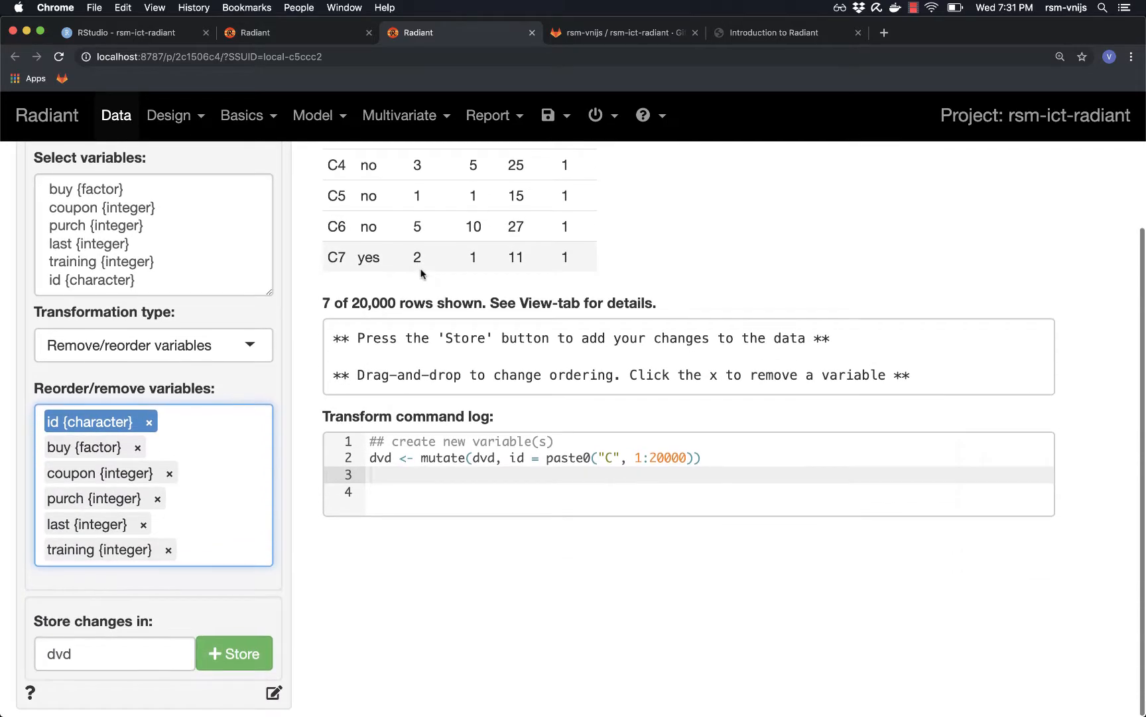
left_click(231, 656)
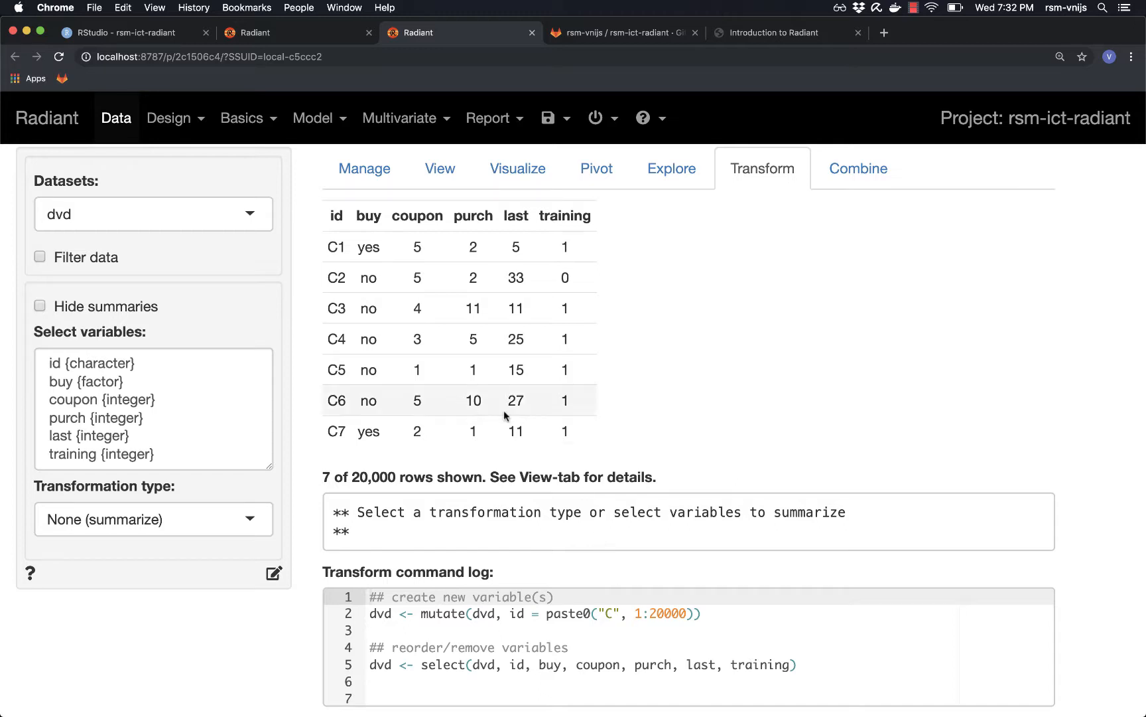
- Check the dvd preview in Manage and send the dataset's load commands to the Rmd report
scroll(486, 418, "up", 1)
left_click(364, 167)
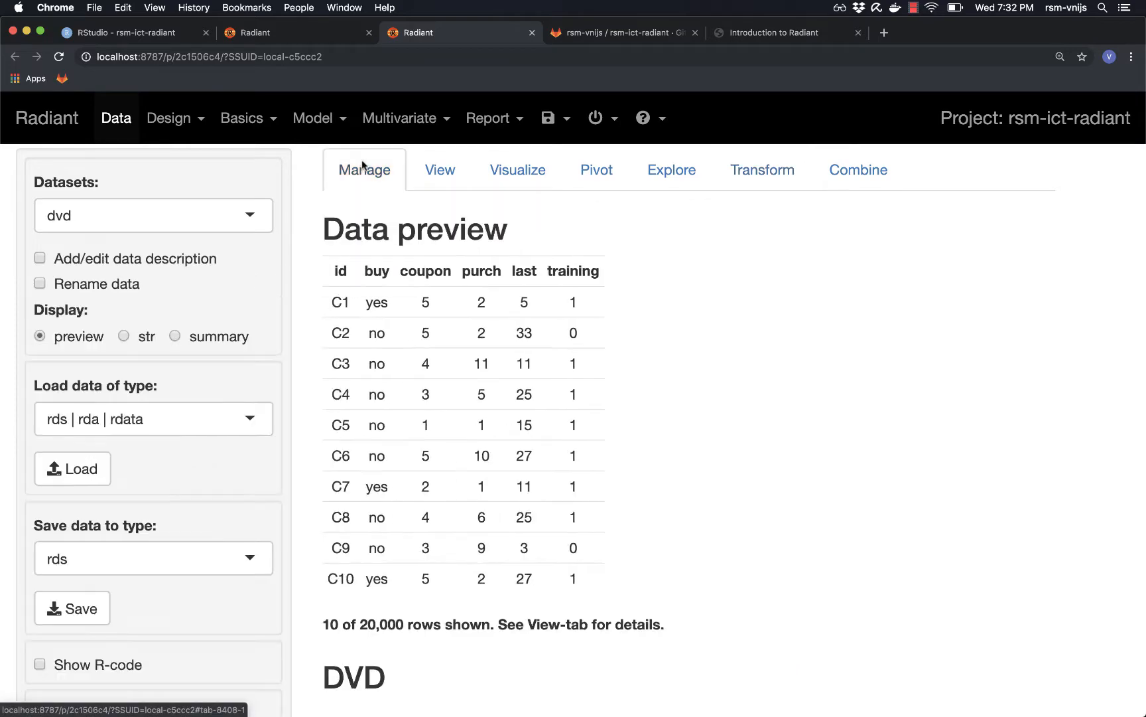
scroll(210, 438, "down", 5)
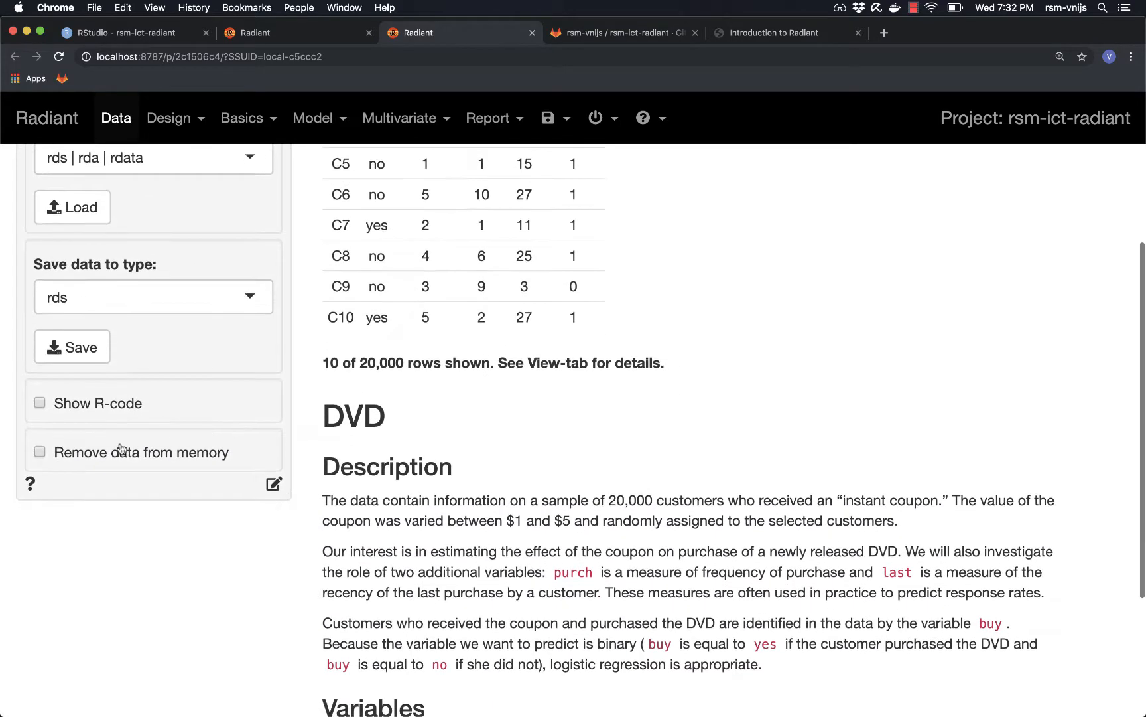
left_click(274, 485)
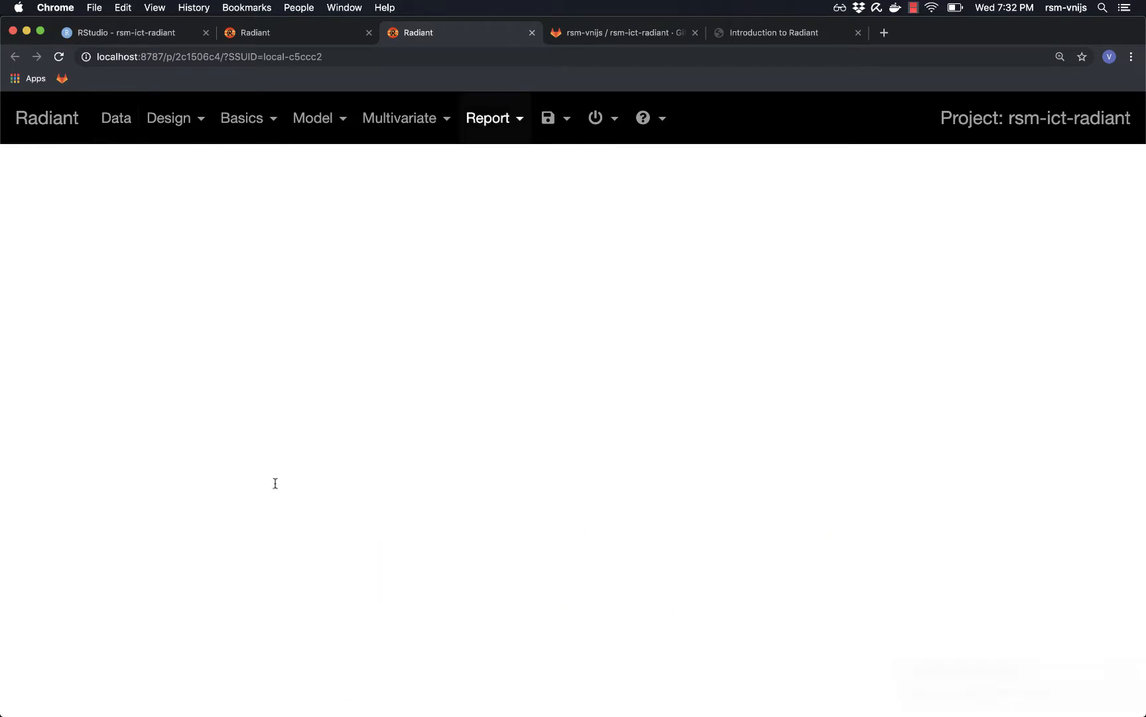
- Delete the entire sample report text, keeping only the code chunk with the dvd load commands
left_click(142, 256)
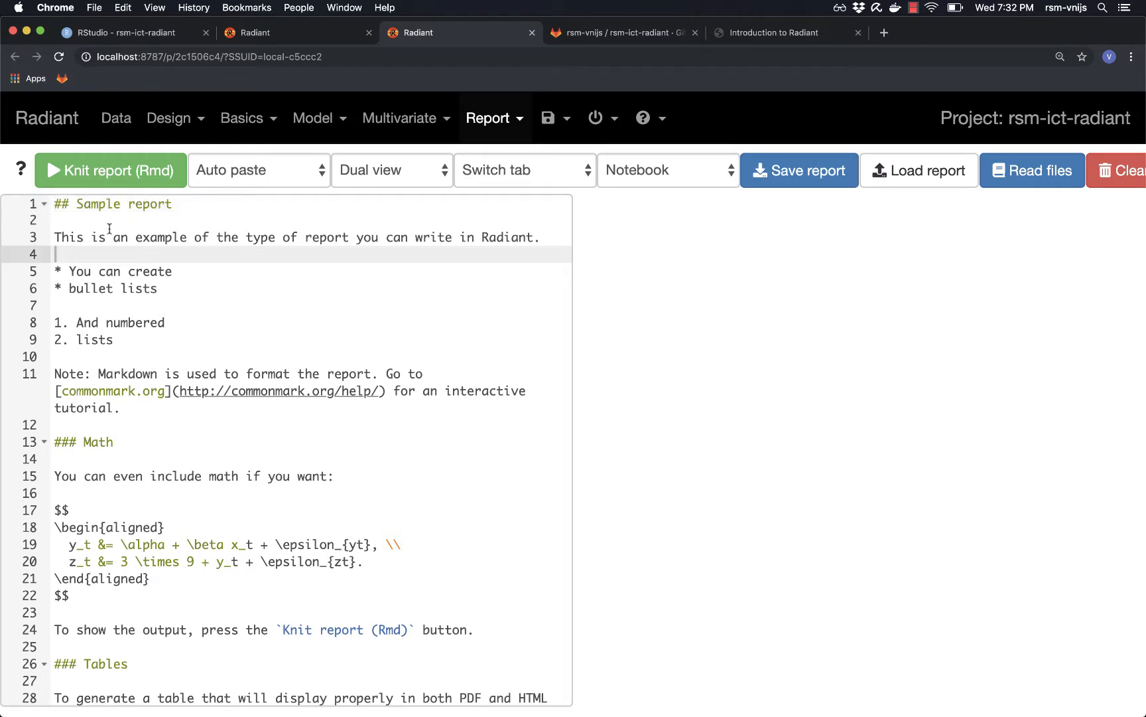
key("BackSpace")
key("BackSpace")
key("BackSpace")
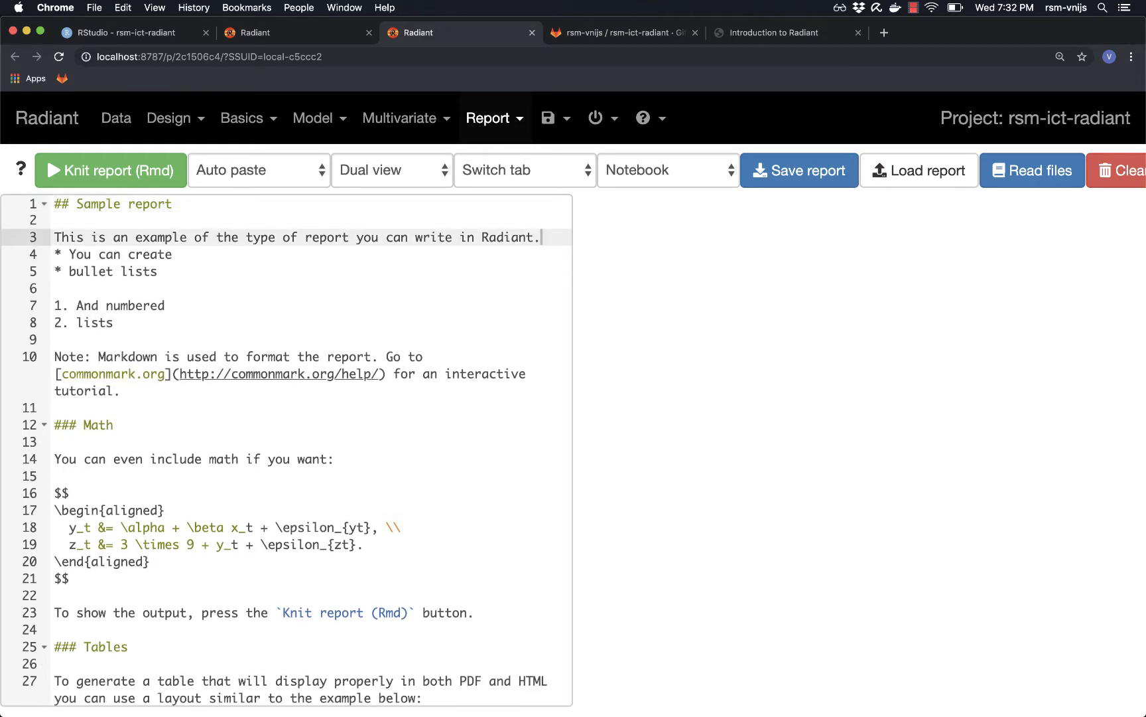
type("kk")
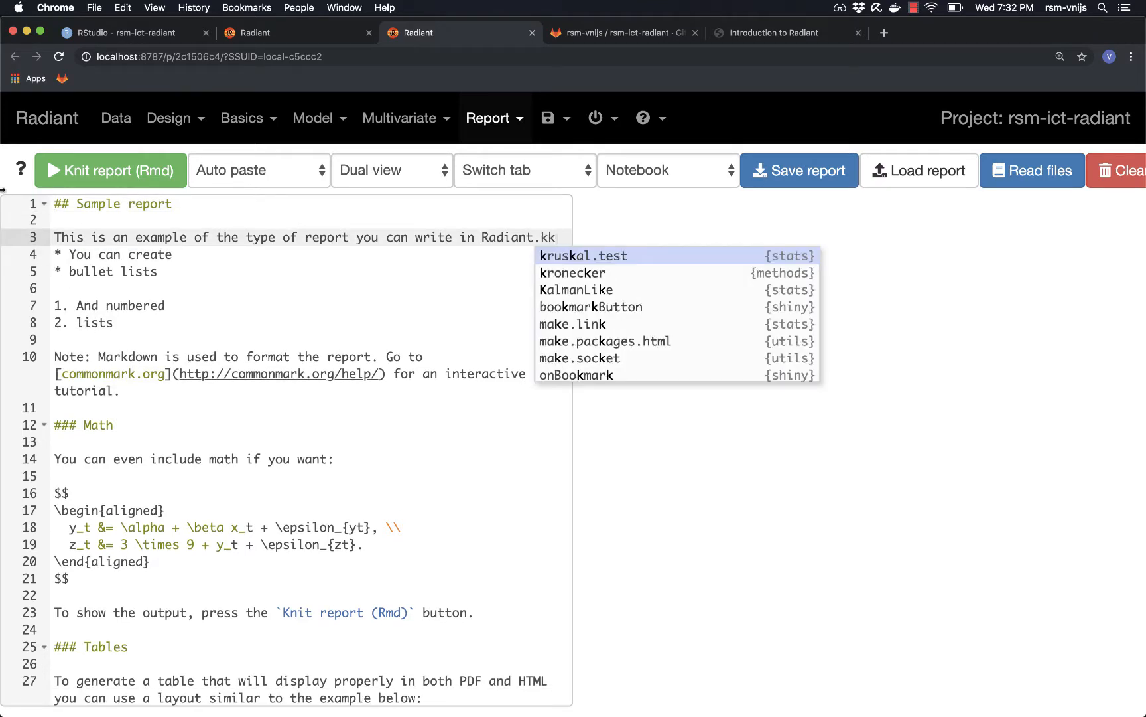
left_click_drag(53, 204, 300, 563)
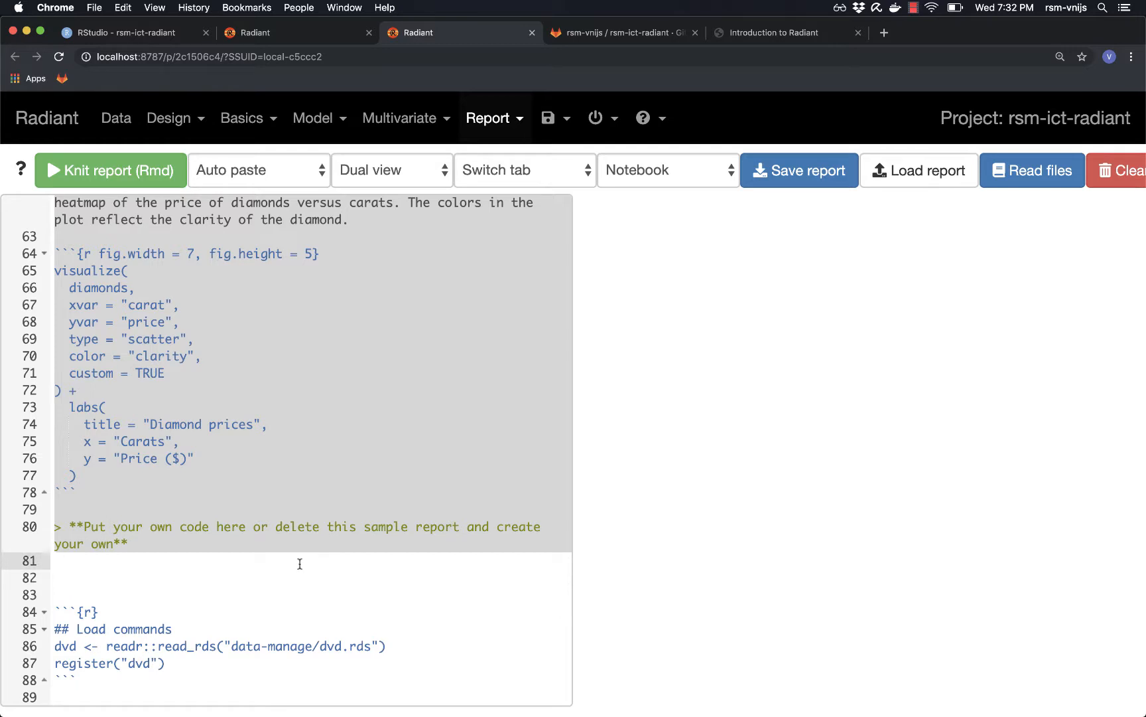
key("BackSpace")
key("Delete")
key("Delete")
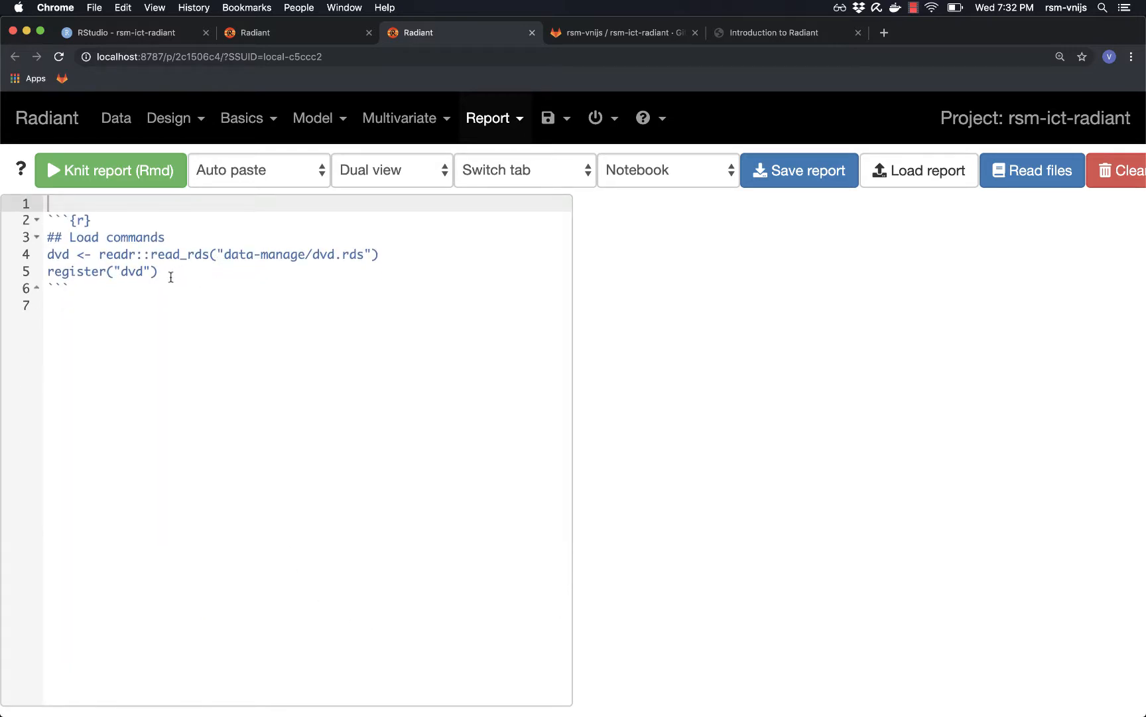
- Knit the report containing the dvd load commands and return to the dvd data preview
left_click(103, 173)
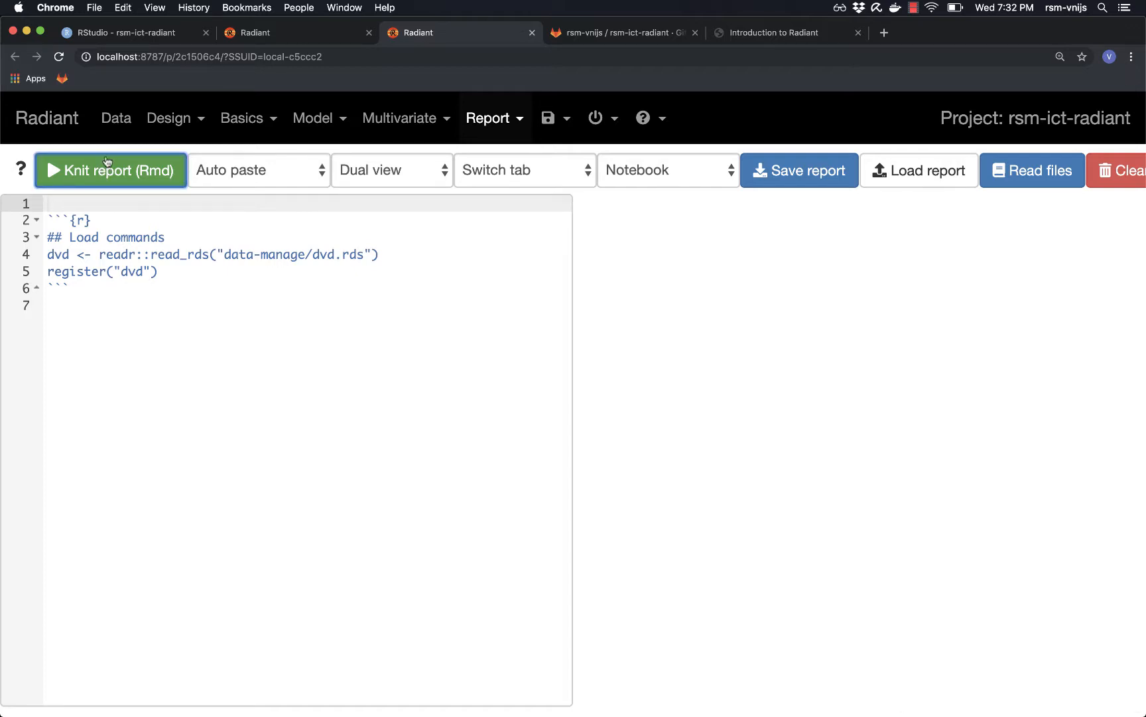
left_click(107, 116)
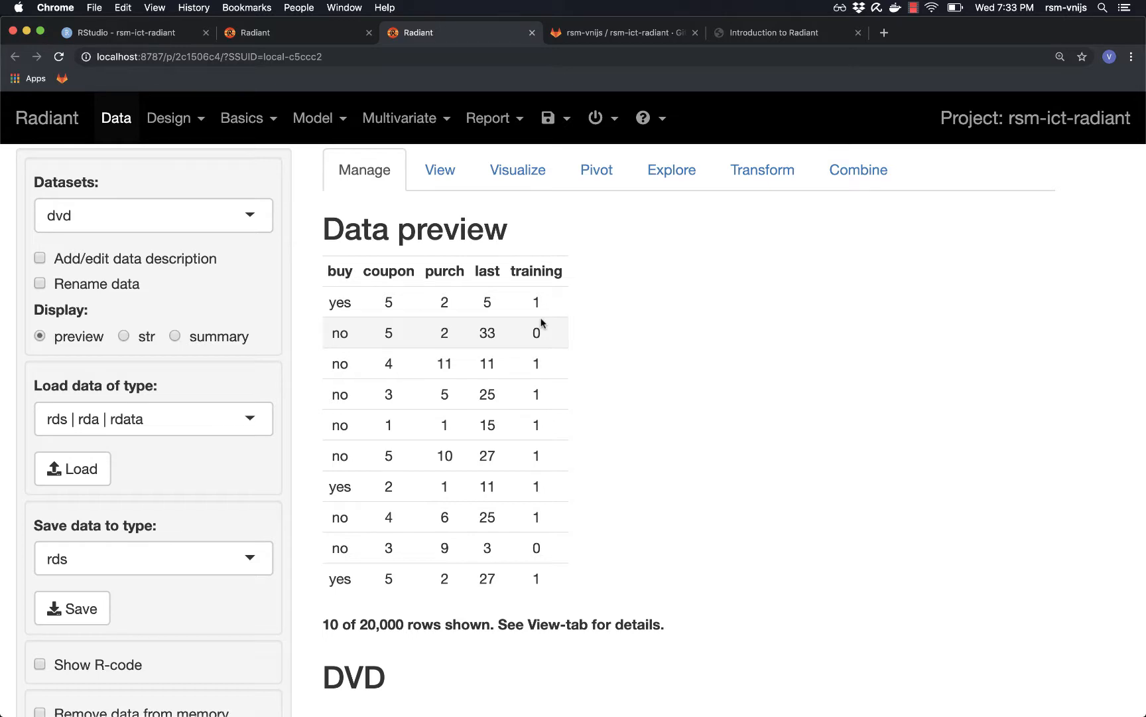
- Check the Rmd report, then add the dvd transform command log with the id creation and variable reordering to it
mouse_move(491, 119)
left_click(514, 163)
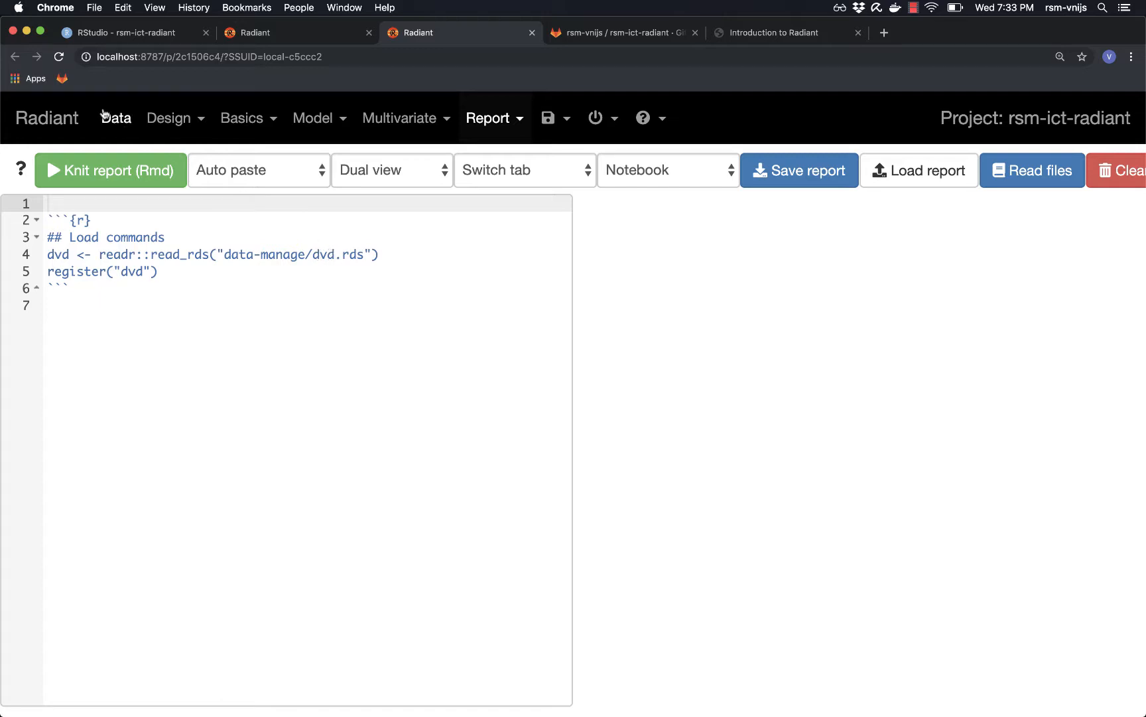
left_click(117, 118)
left_click(748, 183)
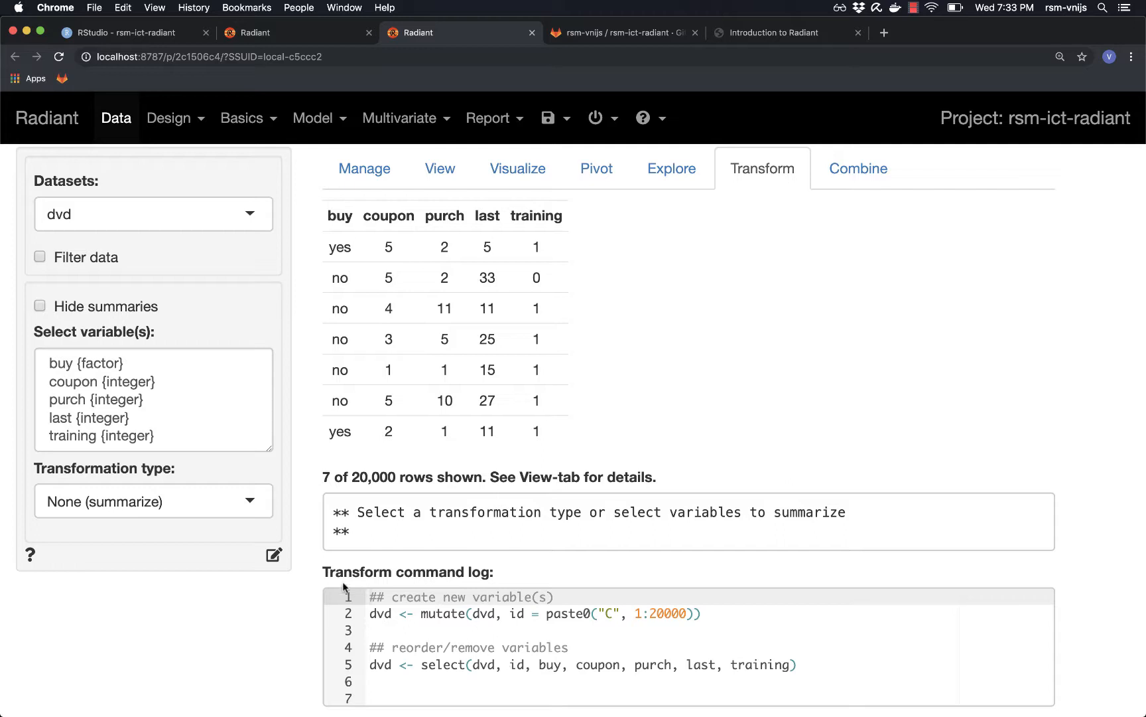
left_click(274, 556)
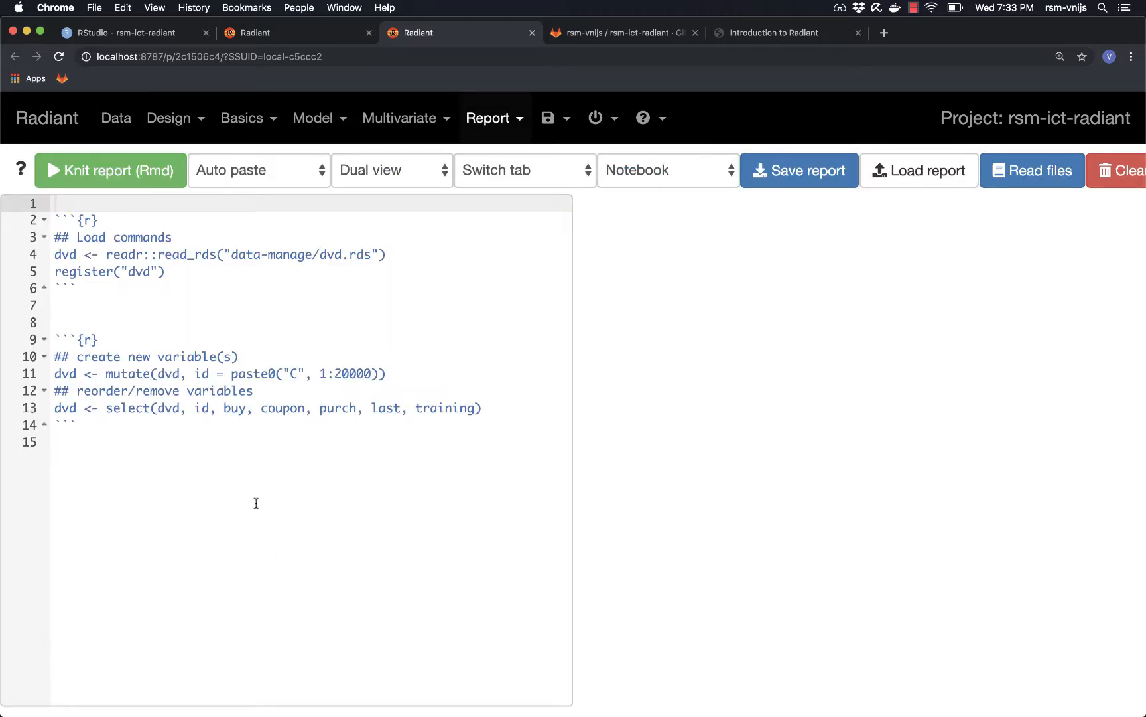
- Step through the dvd load commands chunk, then run the chunk that creates id and reorders the dvd variables
left_click(61, 218)
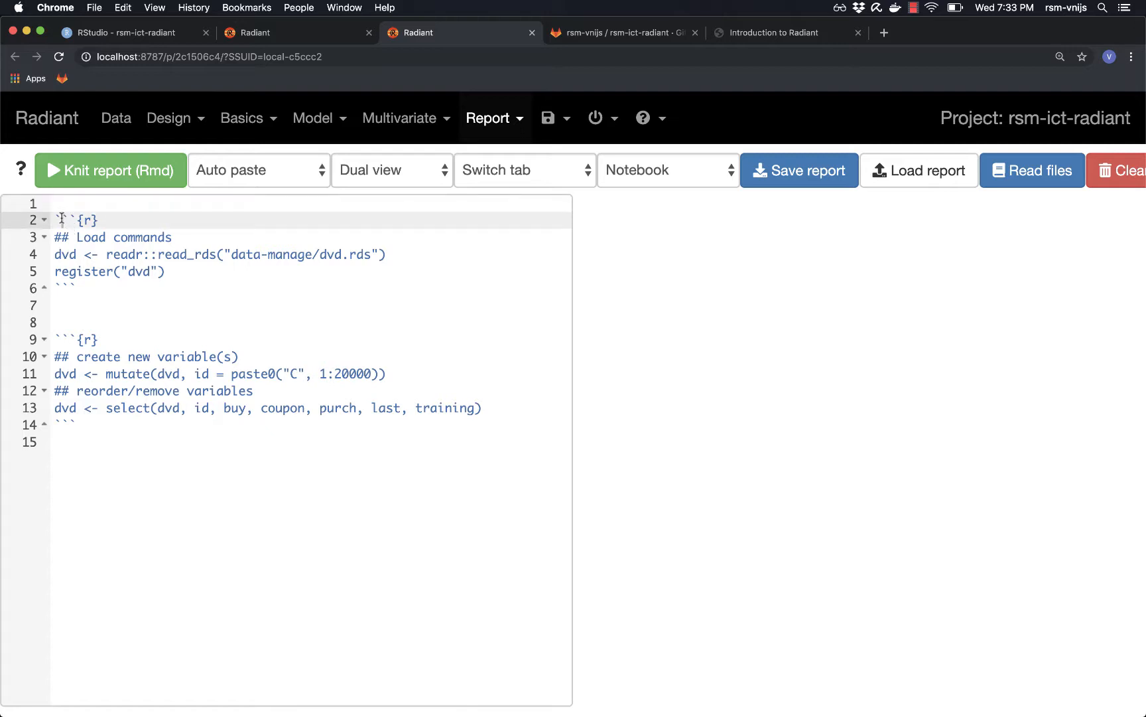
key("Down")
key("Down")
key("Down")
key("Down")
key("Down")
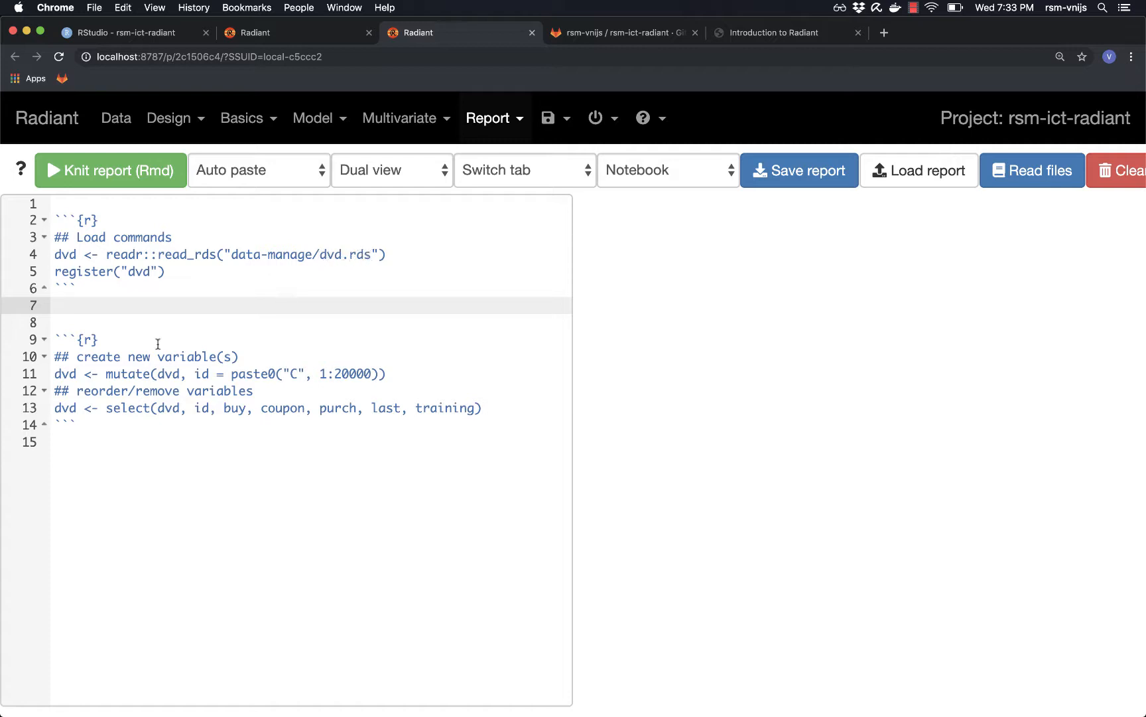
left_click(57, 338)
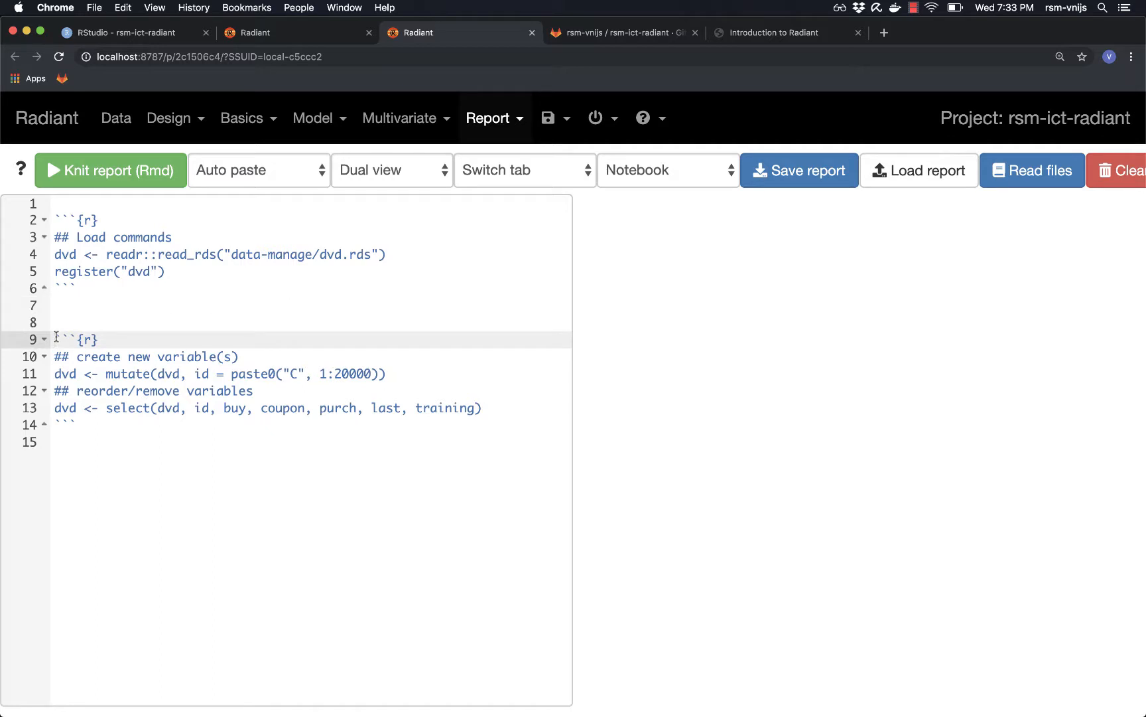
key("super+Return")
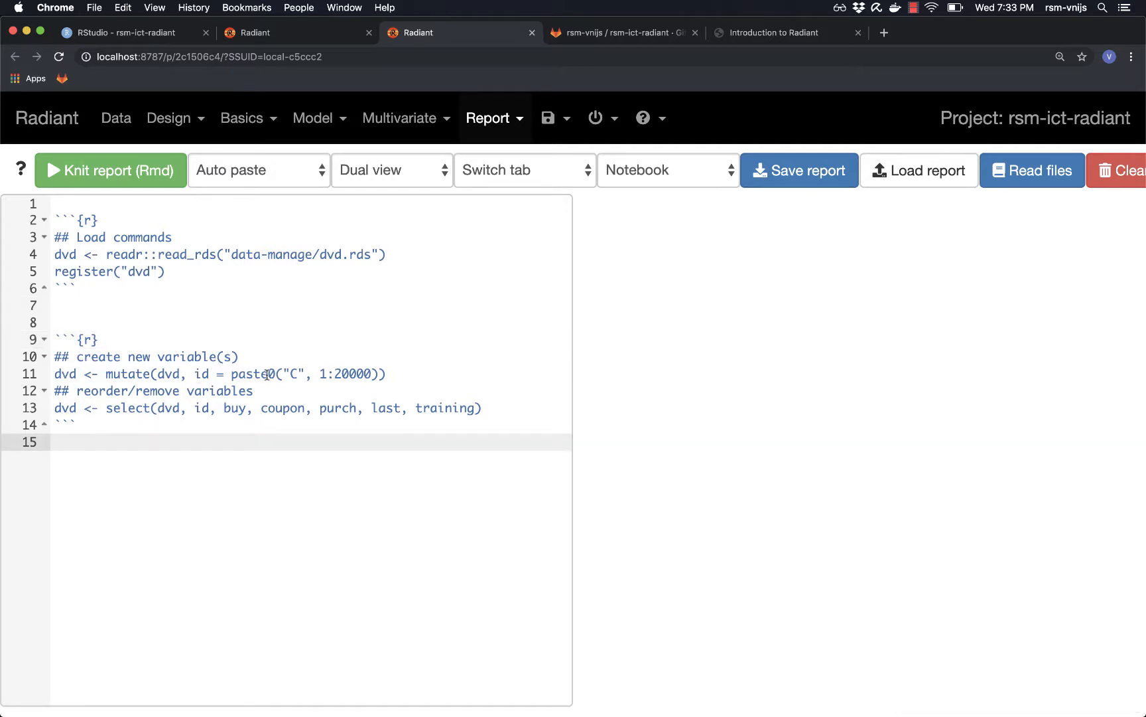
left_click(211, 408)
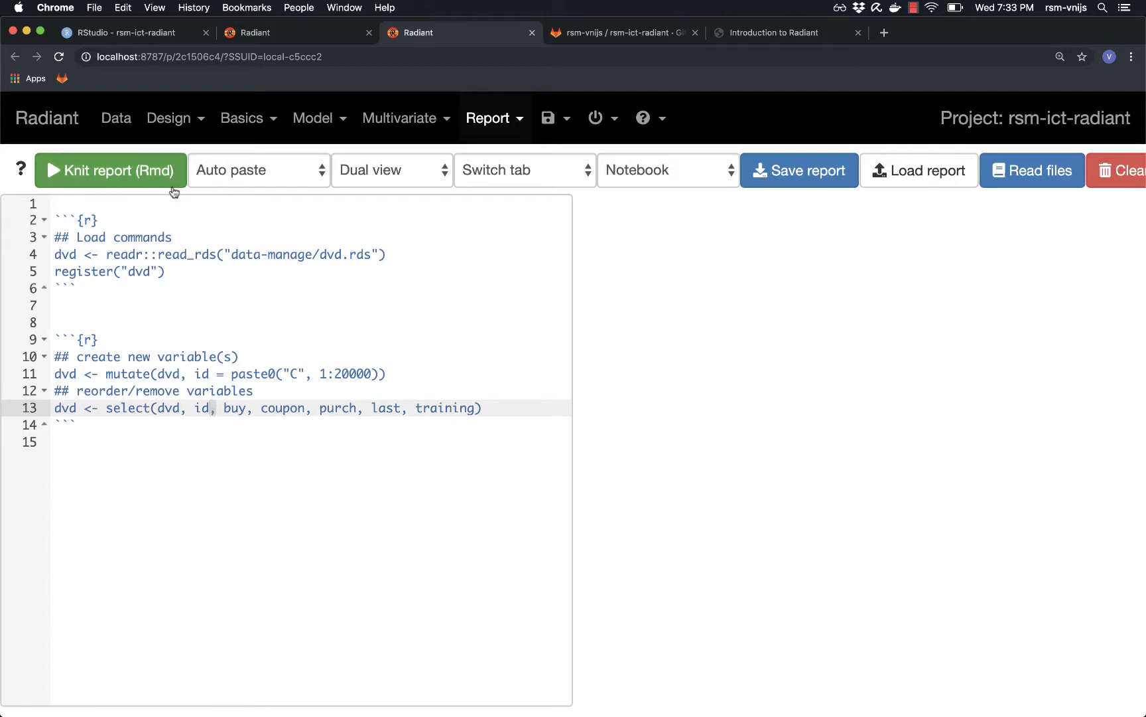
- Check the transformed dvd data, return to the Rmd report and add a blank line below its last code chunk
left_click(119, 120)
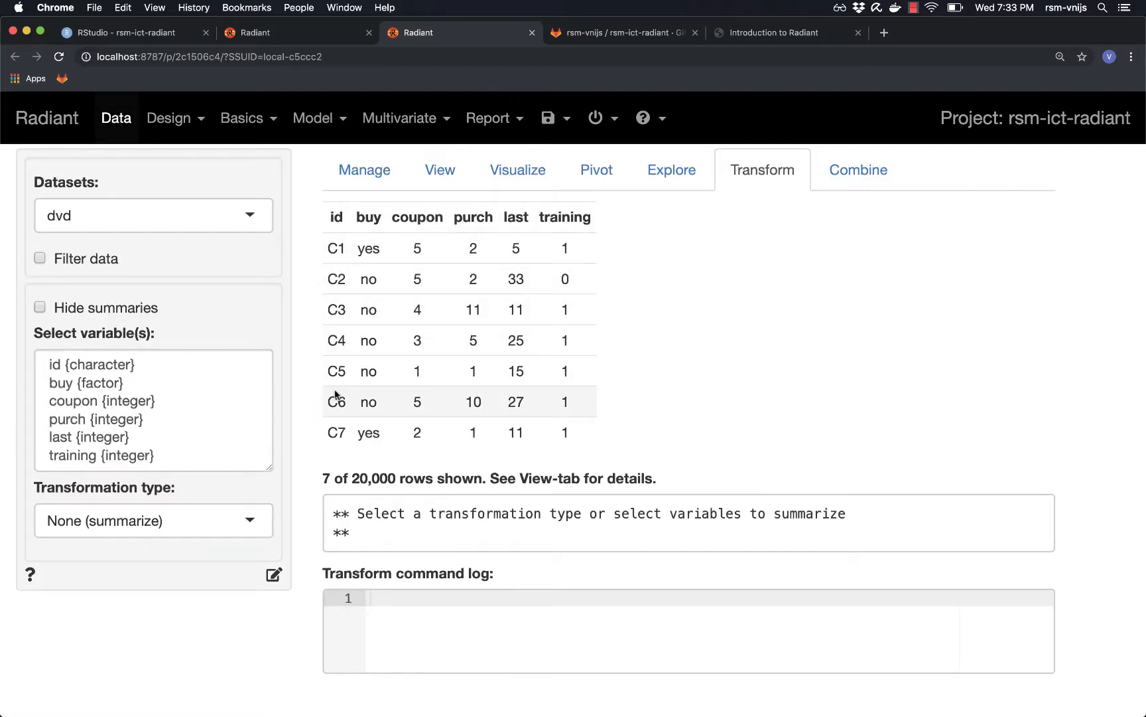
left_click(492, 119)
left_click(528, 164)
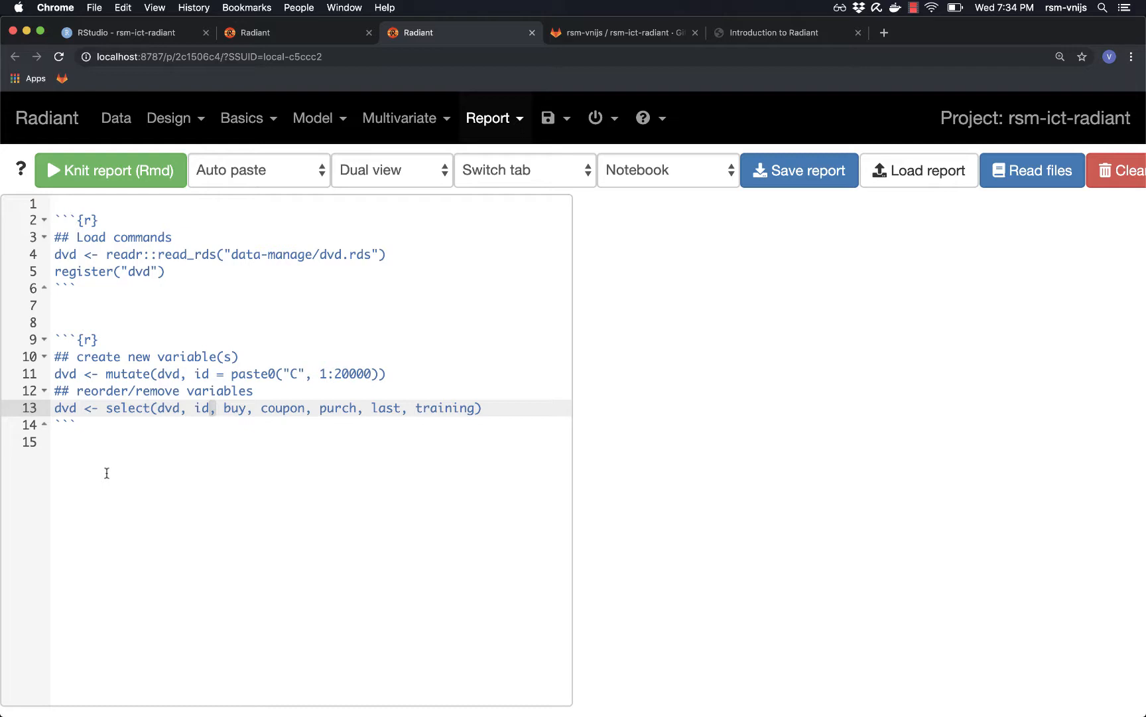
left_click(76, 452)
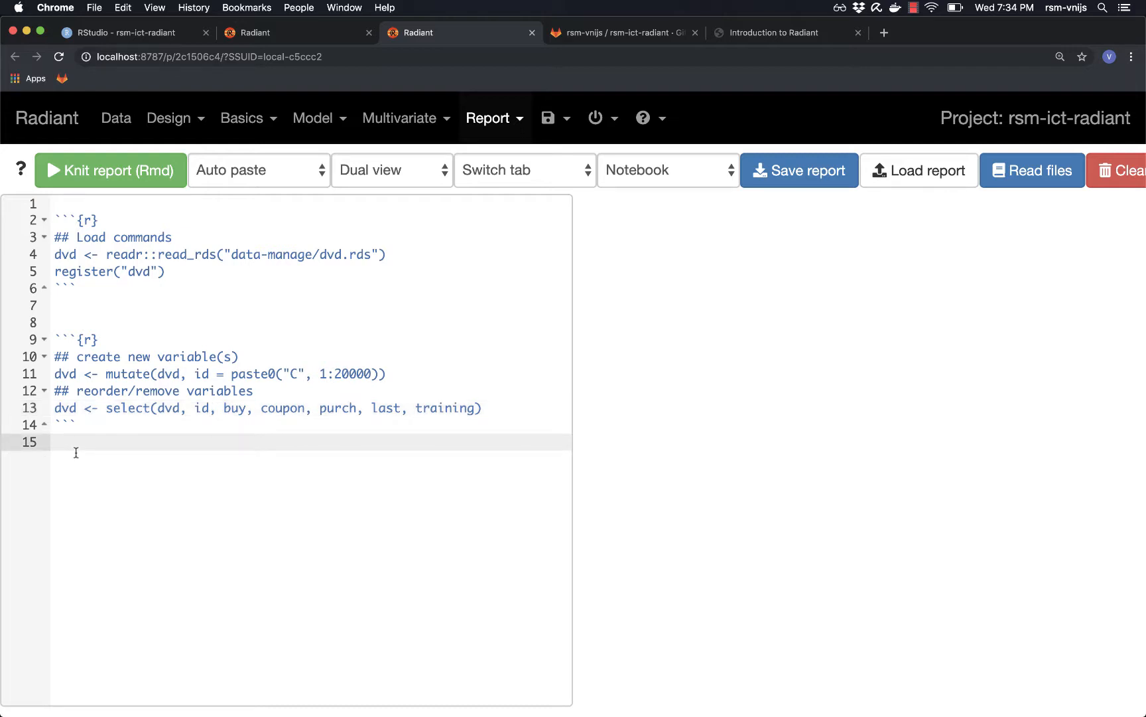
key("Return")
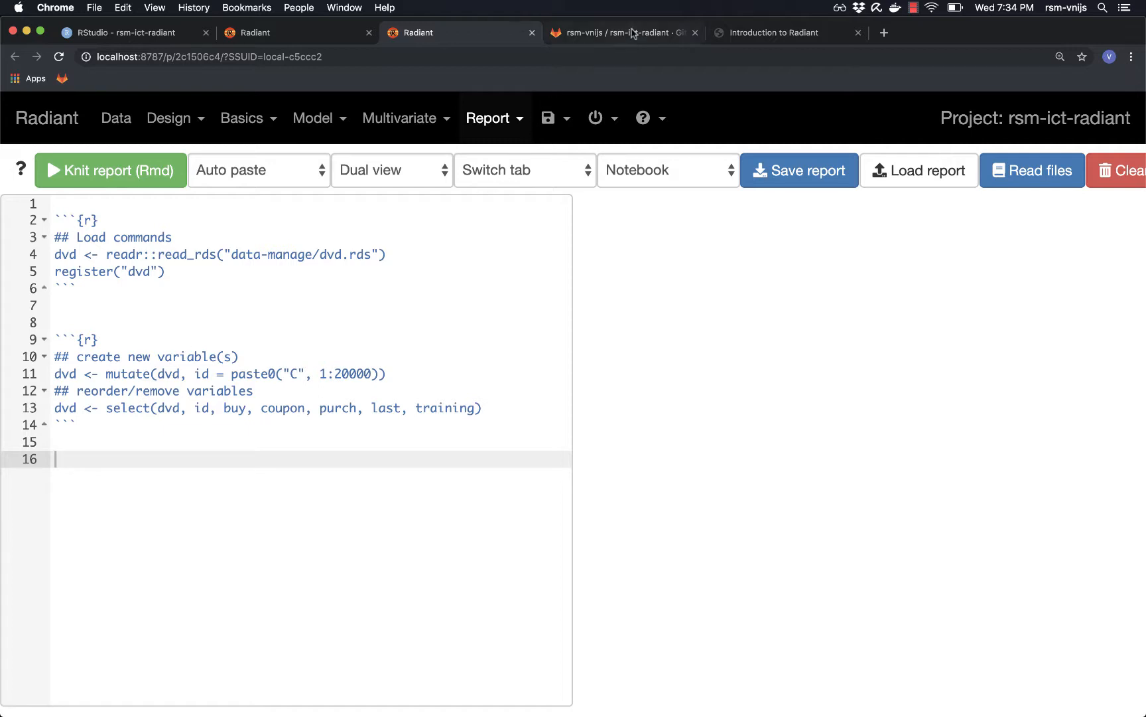
left_click(795, 30)
left_click(110, 32)
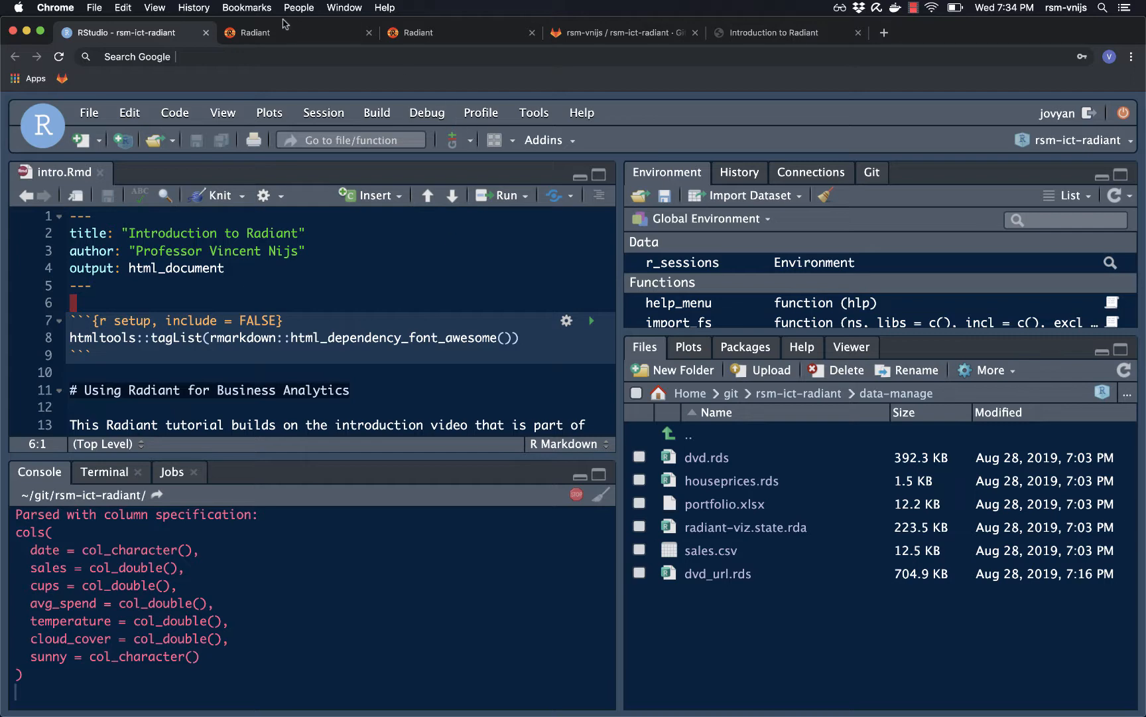
left_click(428, 32)
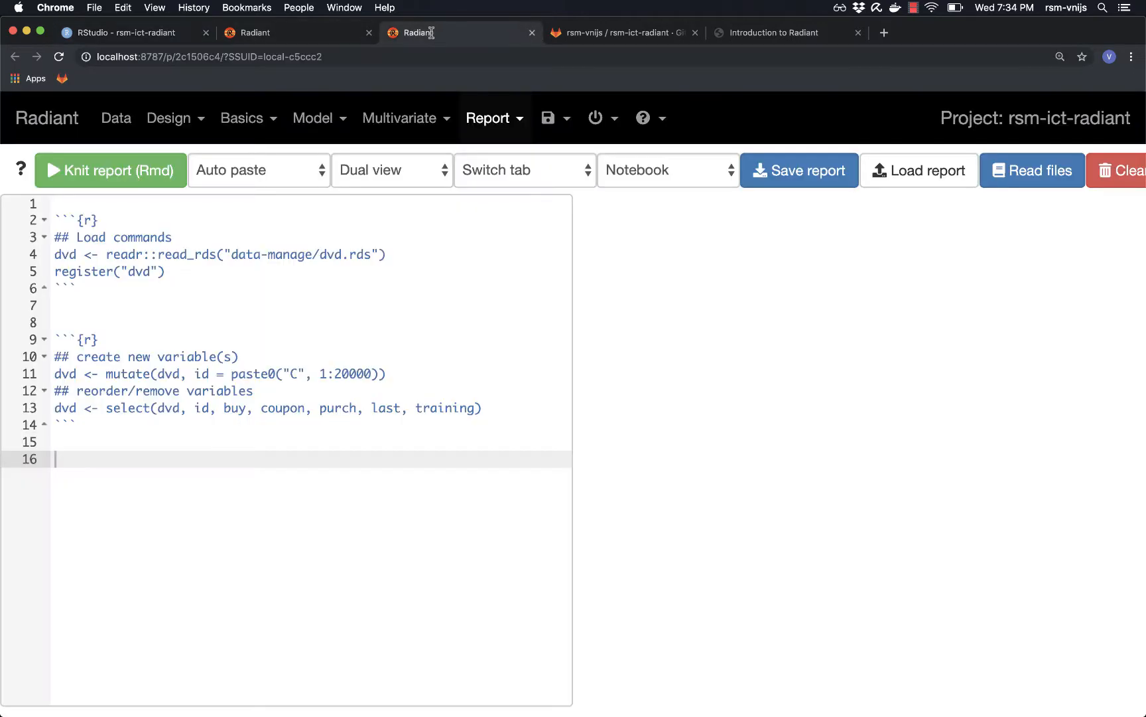
- Load sales.csv from the data-manage folder as csv data, using the default import settings
left_click(117, 119)
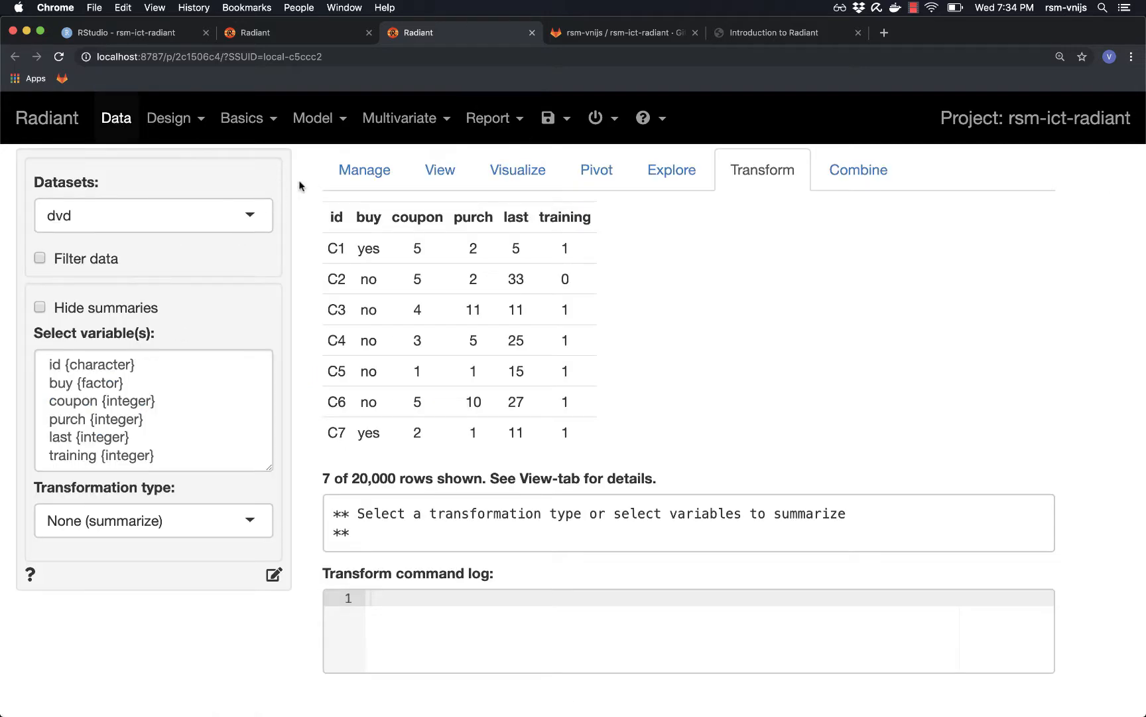
left_click(374, 178)
left_click(104, 418)
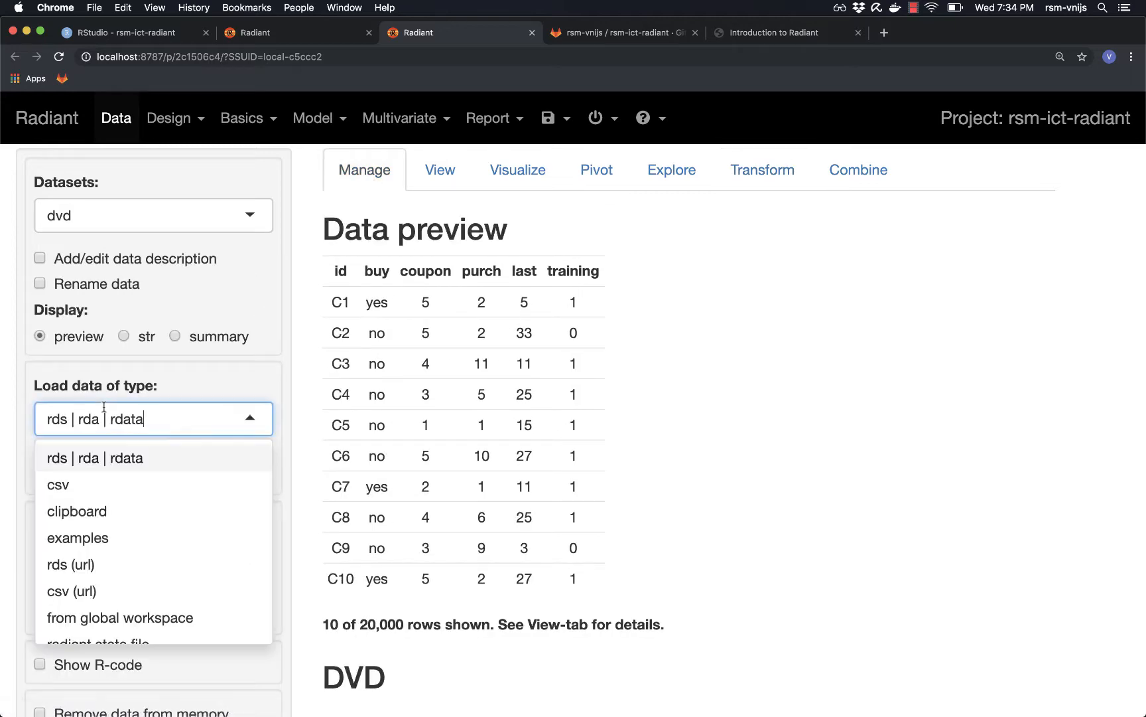
left_click(75, 494)
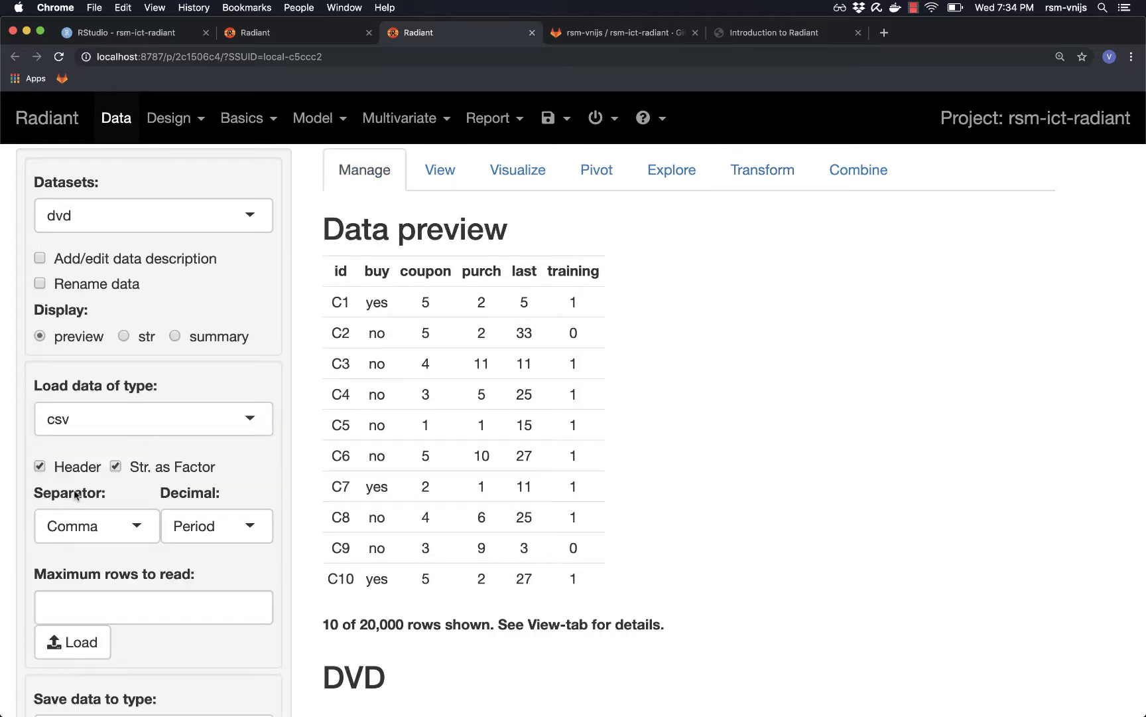
left_click(78, 650)
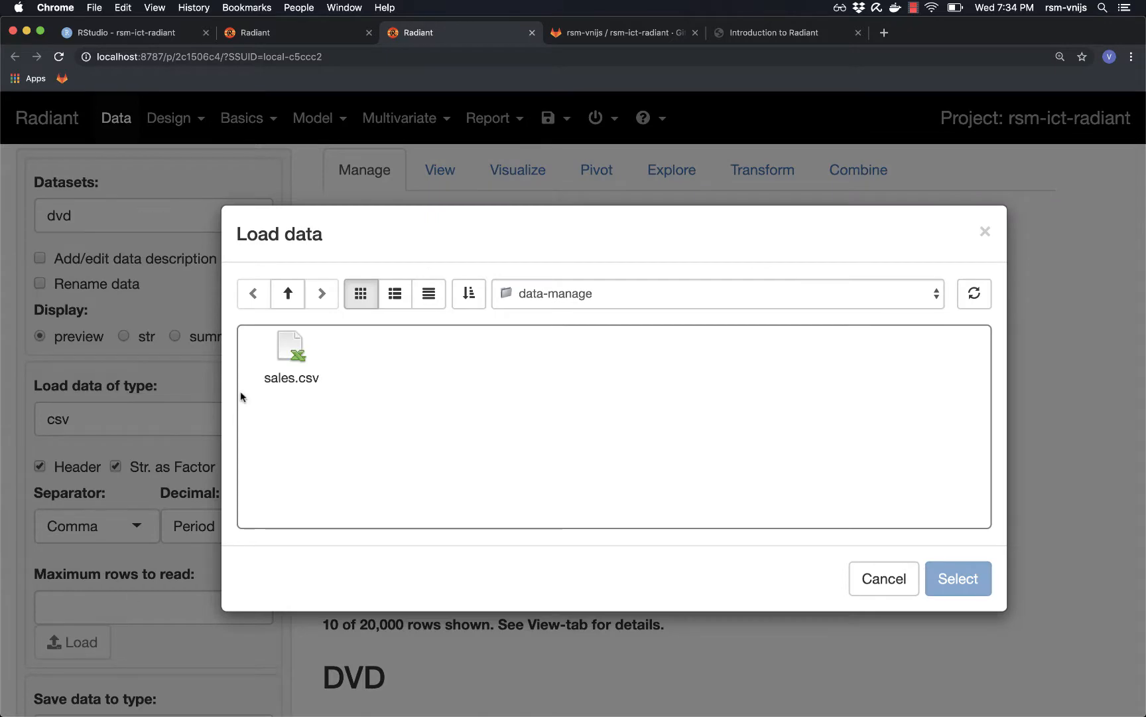
double_click(289, 343)
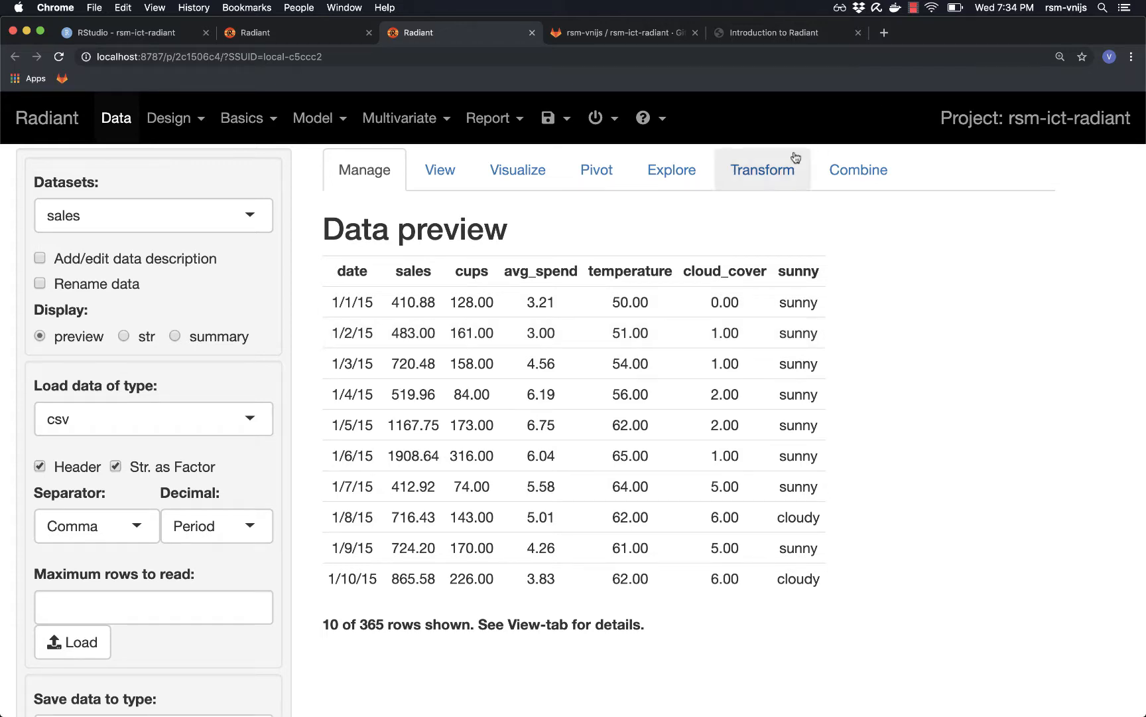
- Examine the summary statistics of the individual sales dataset variables in the Transform view, finishing with the sales variable
left_click(766, 171)
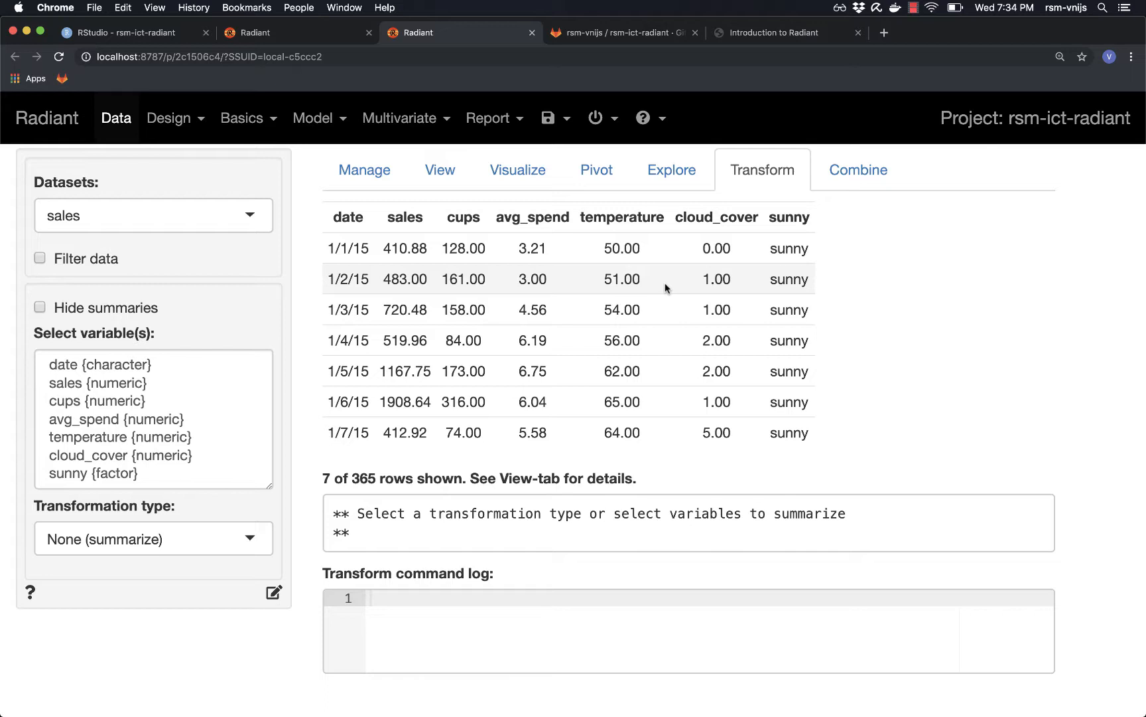
left_click(135, 384)
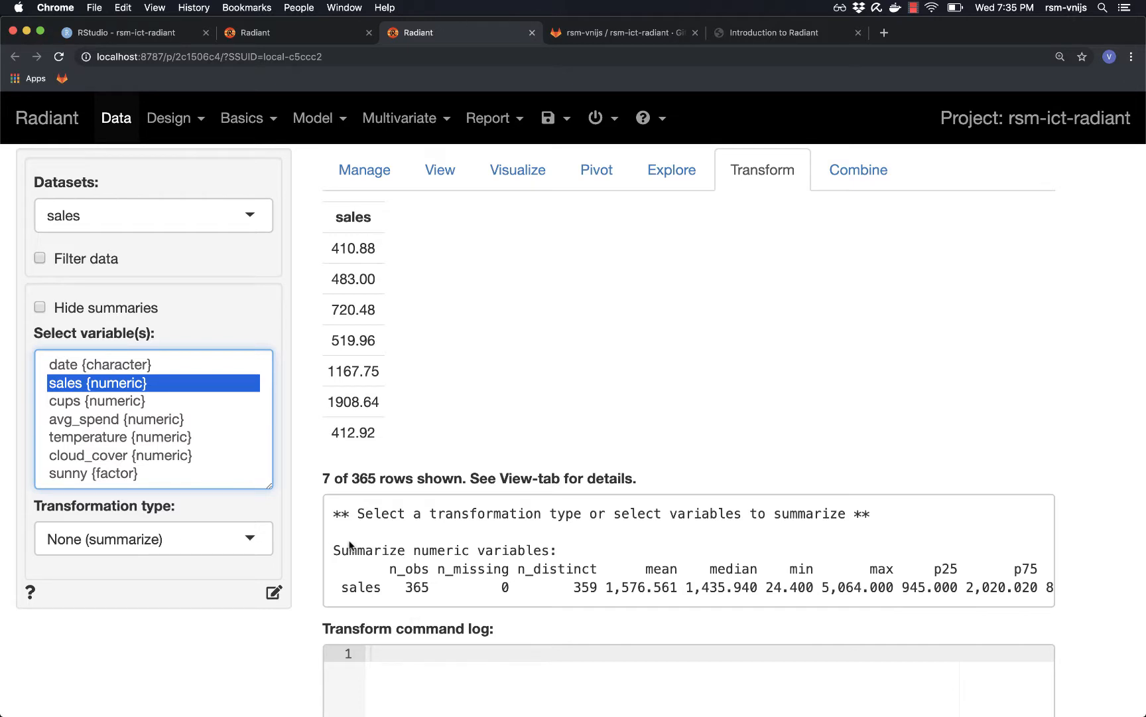
left_click(88, 404)
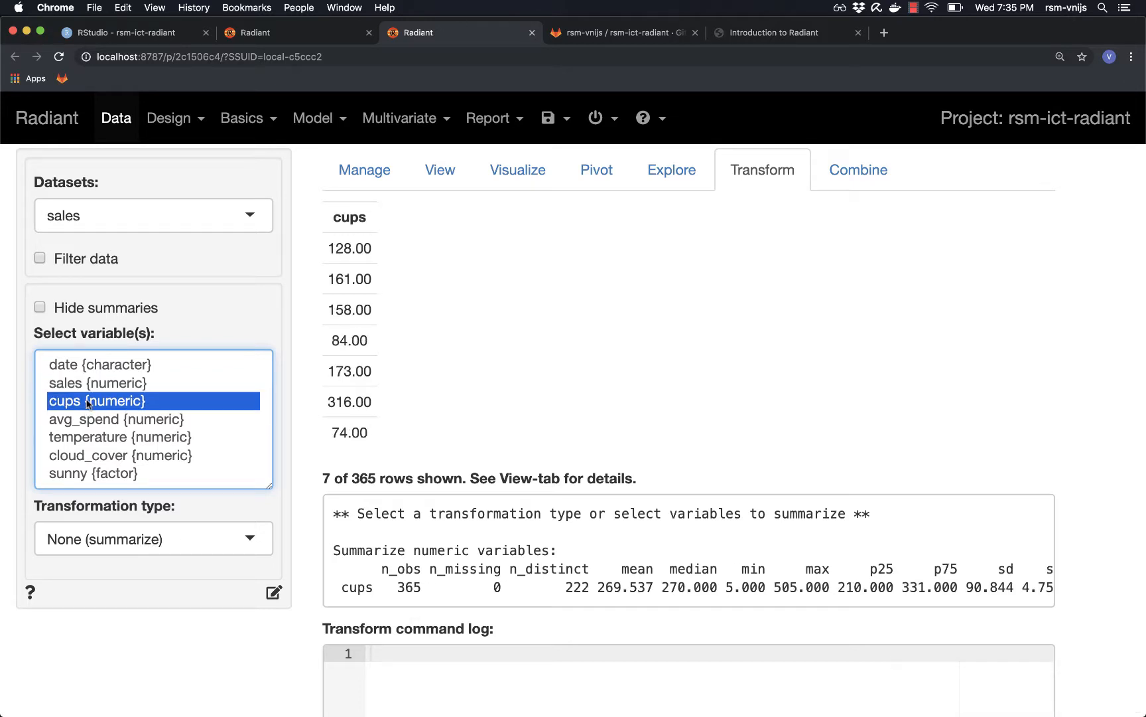
key("Down")
key("Up")
key("Up")
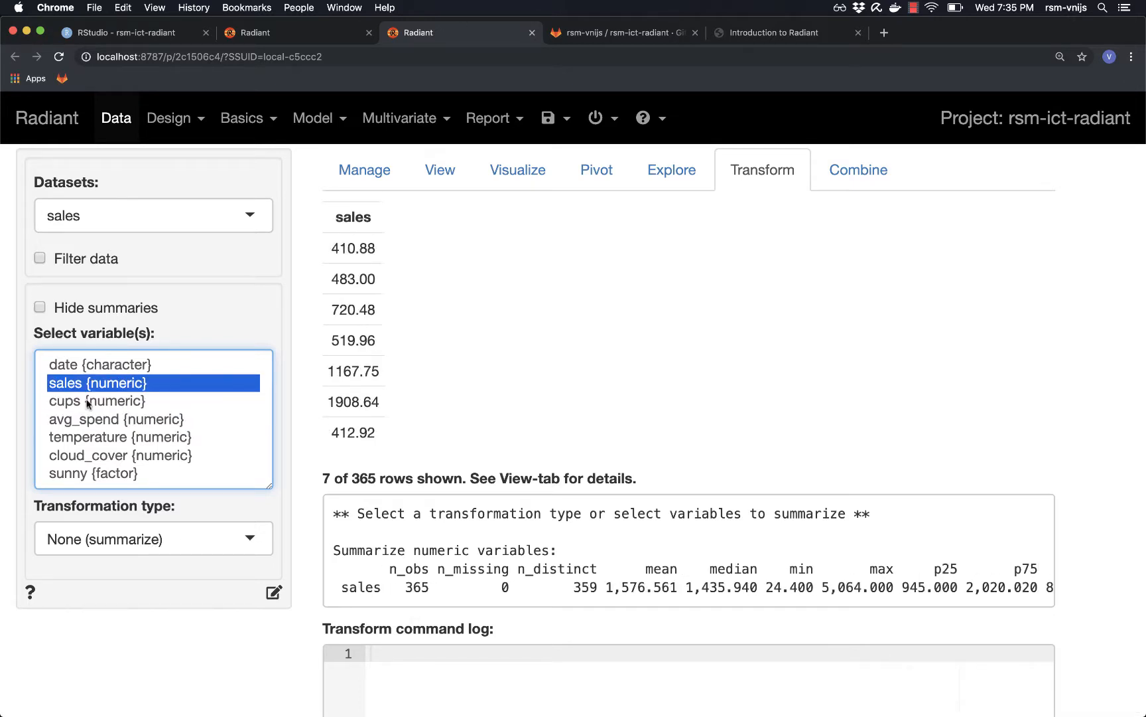
key("Up")
key("Down")
key("Down")
key("Down")
key("Down")
key("Down")
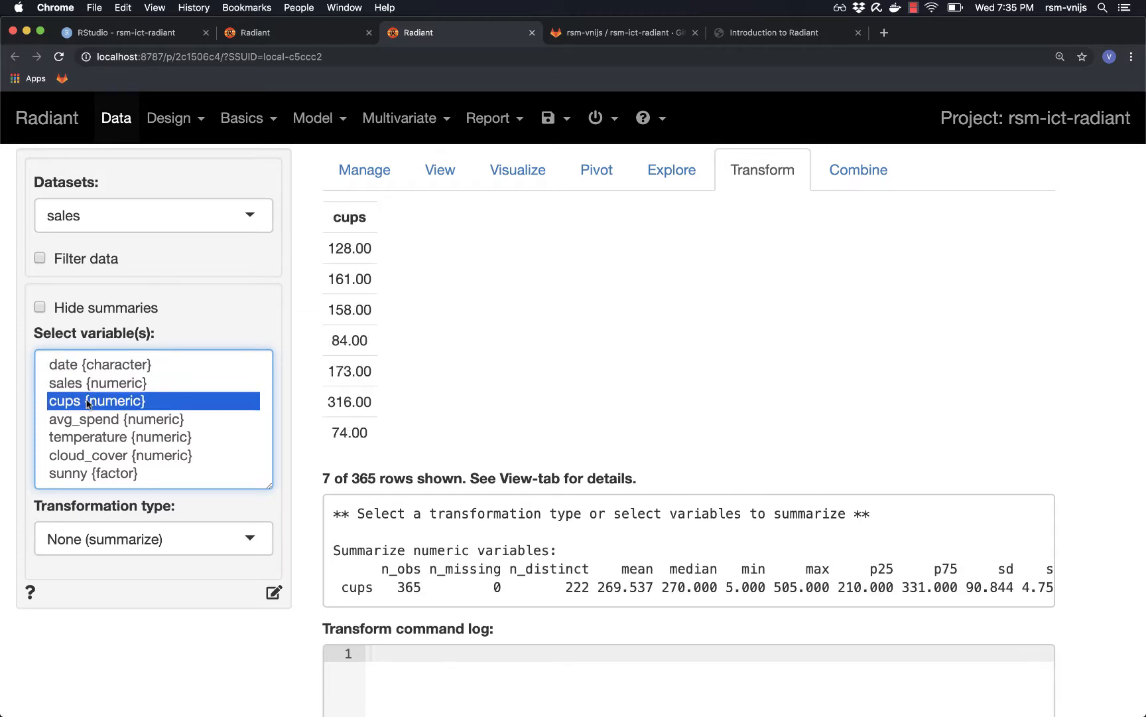
key("Down")
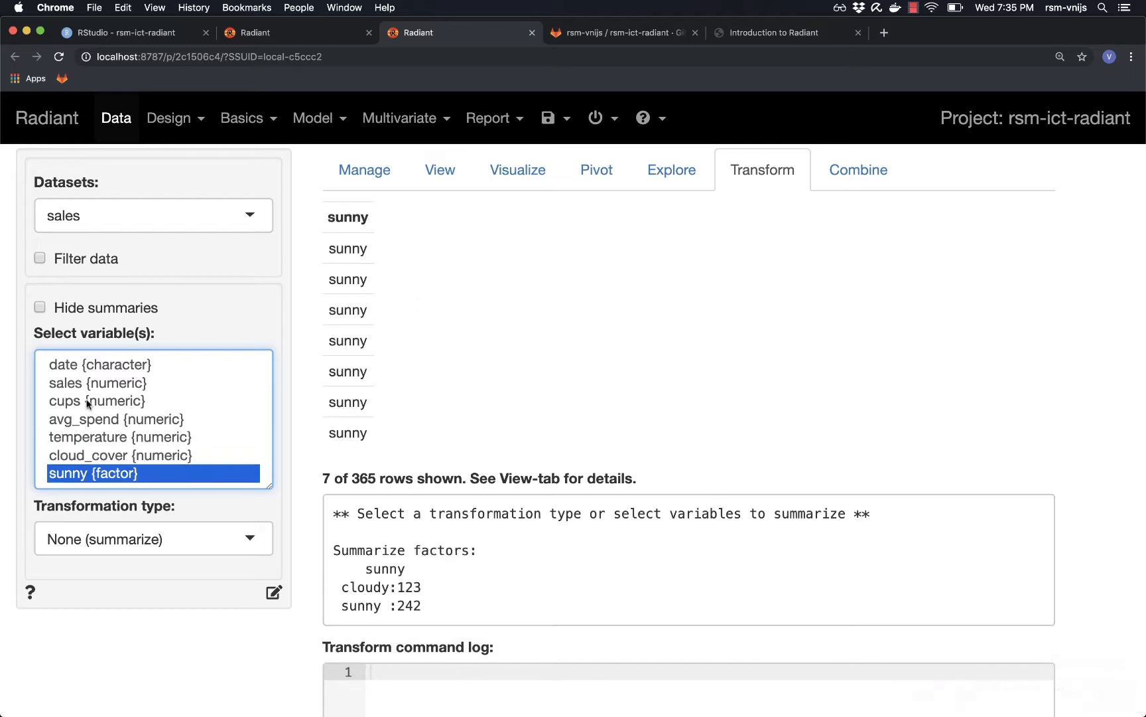
key("Up")
key("Up")
key("Up")
key("Up")
key("Up")
key("Up")
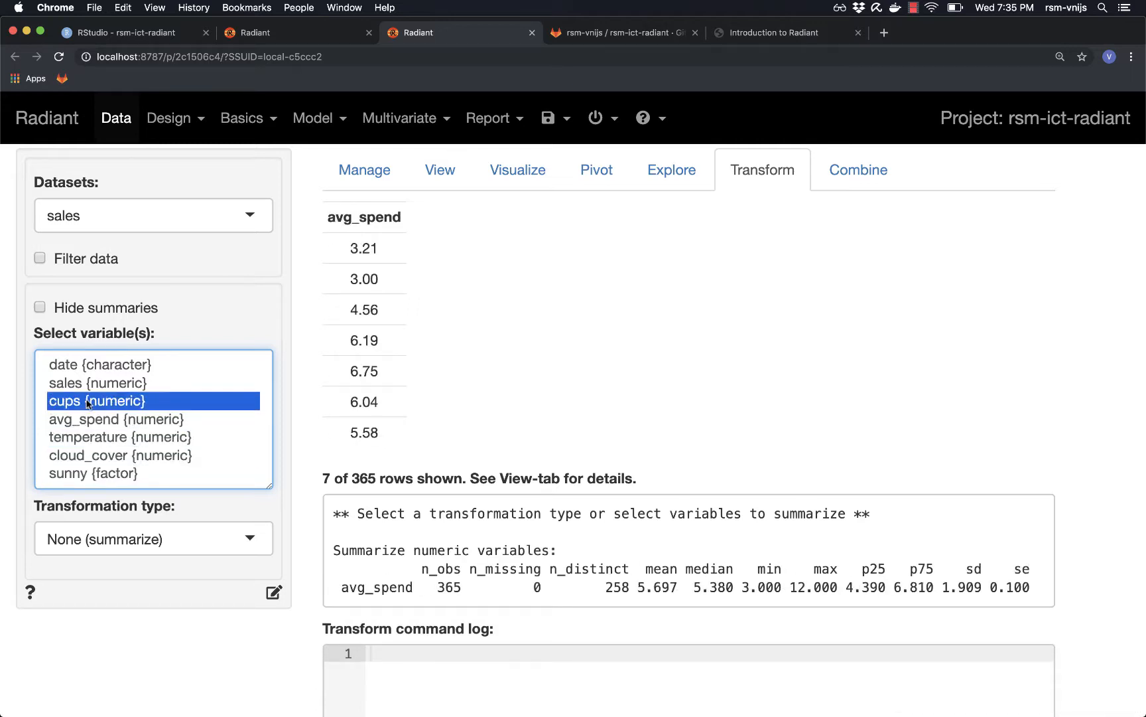
key("Down")
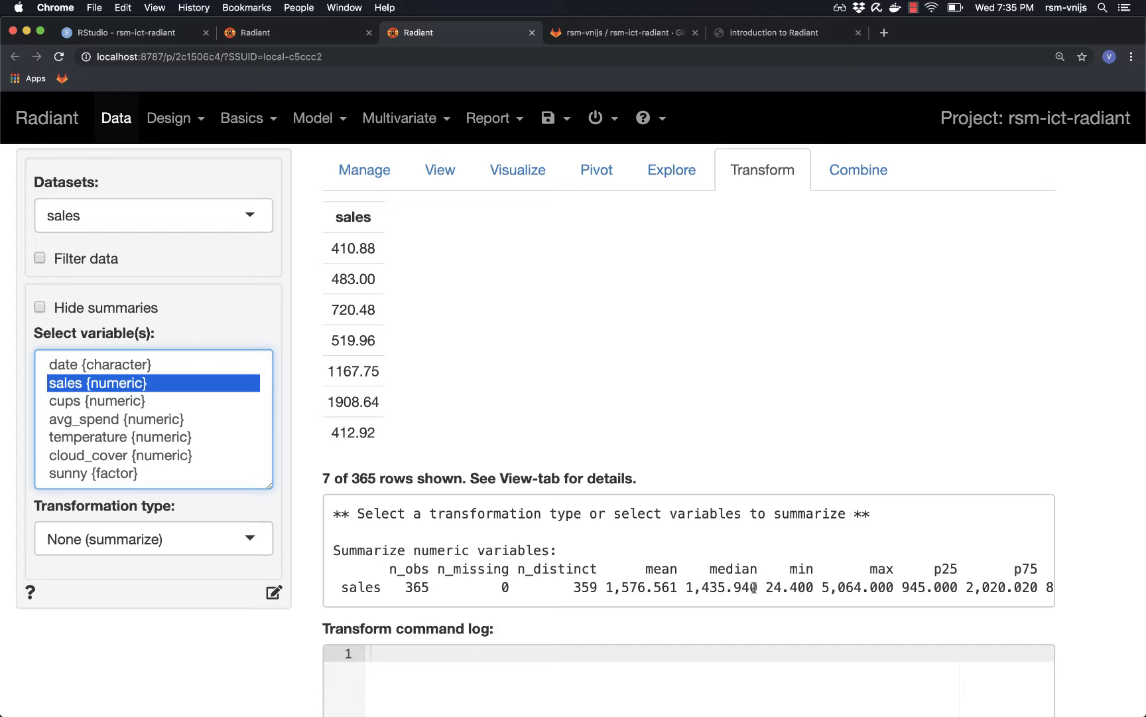
- View the sales dataset as a table and sort its rows by sales in ascending order
left_click(437, 171)
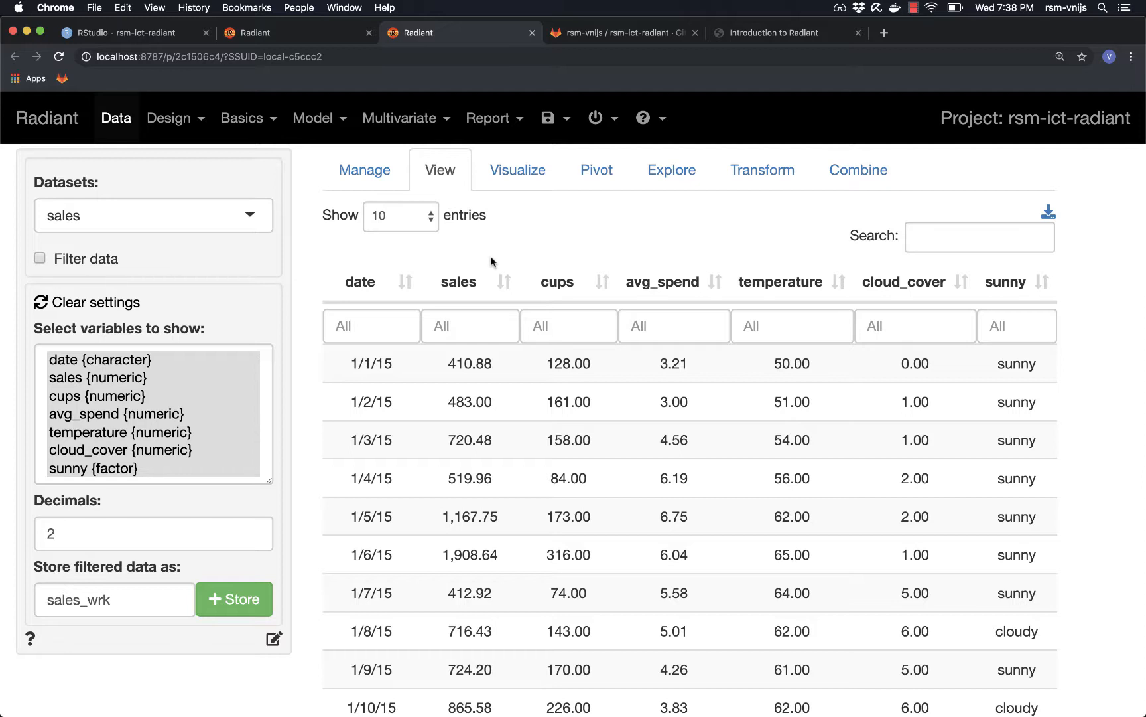
left_click(467, 284)
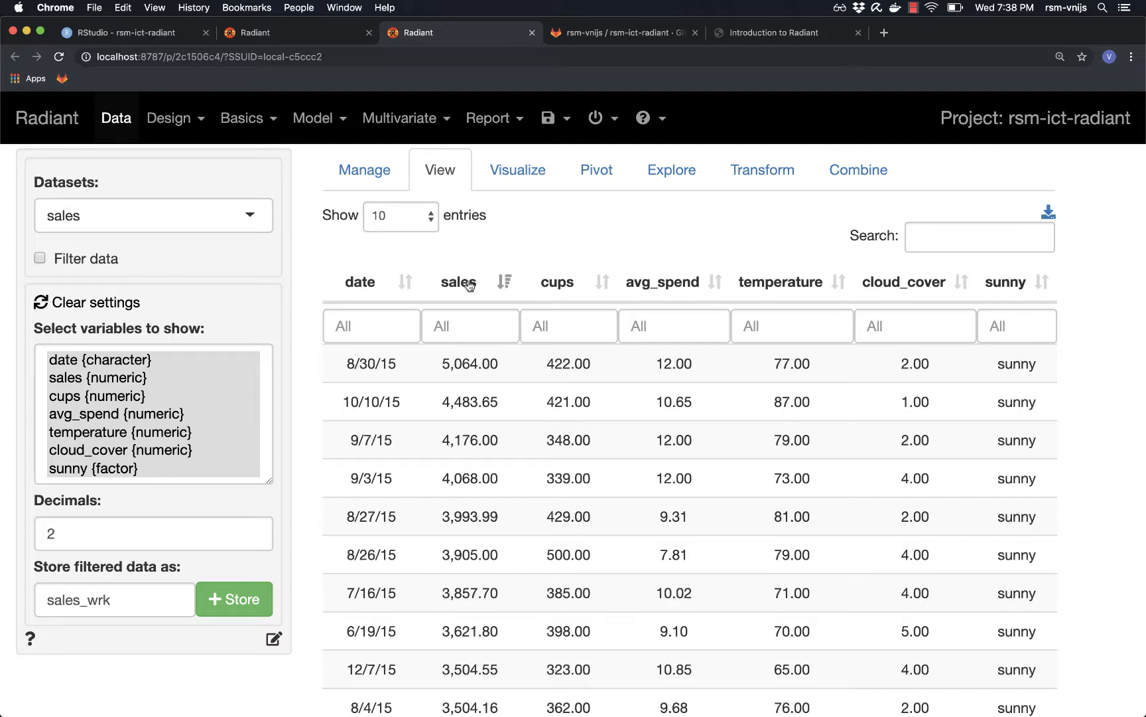
left_click(469, 285)
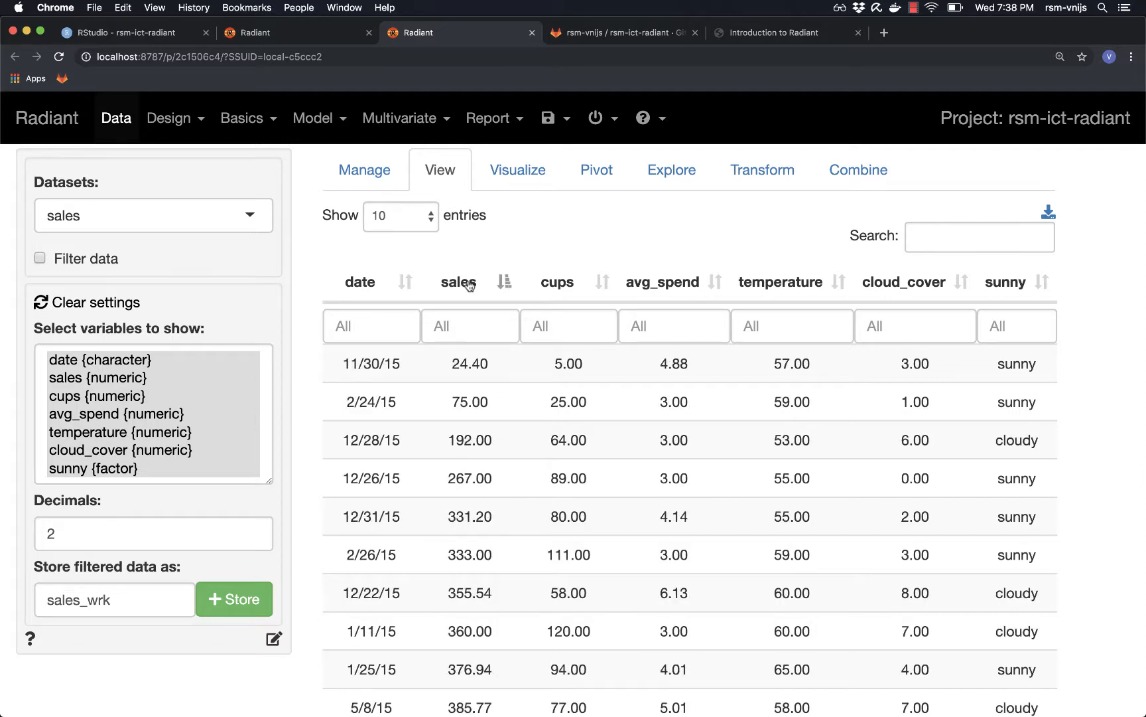
- Advance through the sorted table to page 19 and highlight the median sales value in the 5/28/15 row
scroll(487, 258, "down", 2)
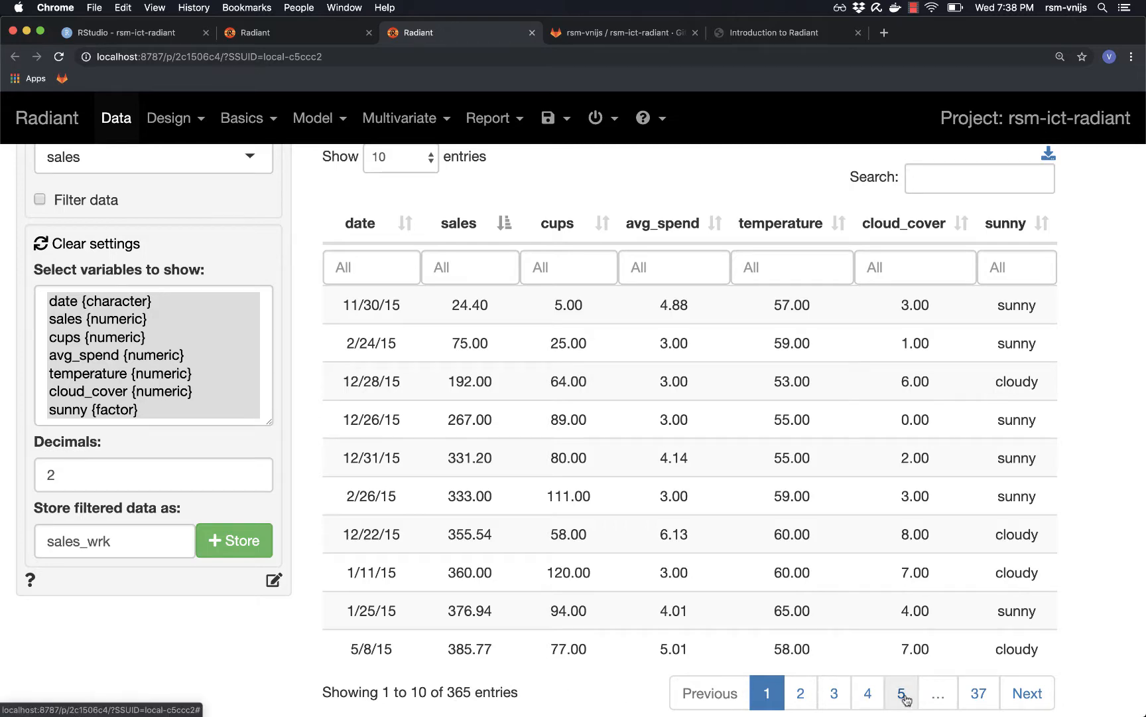
left_click(1024, 694)
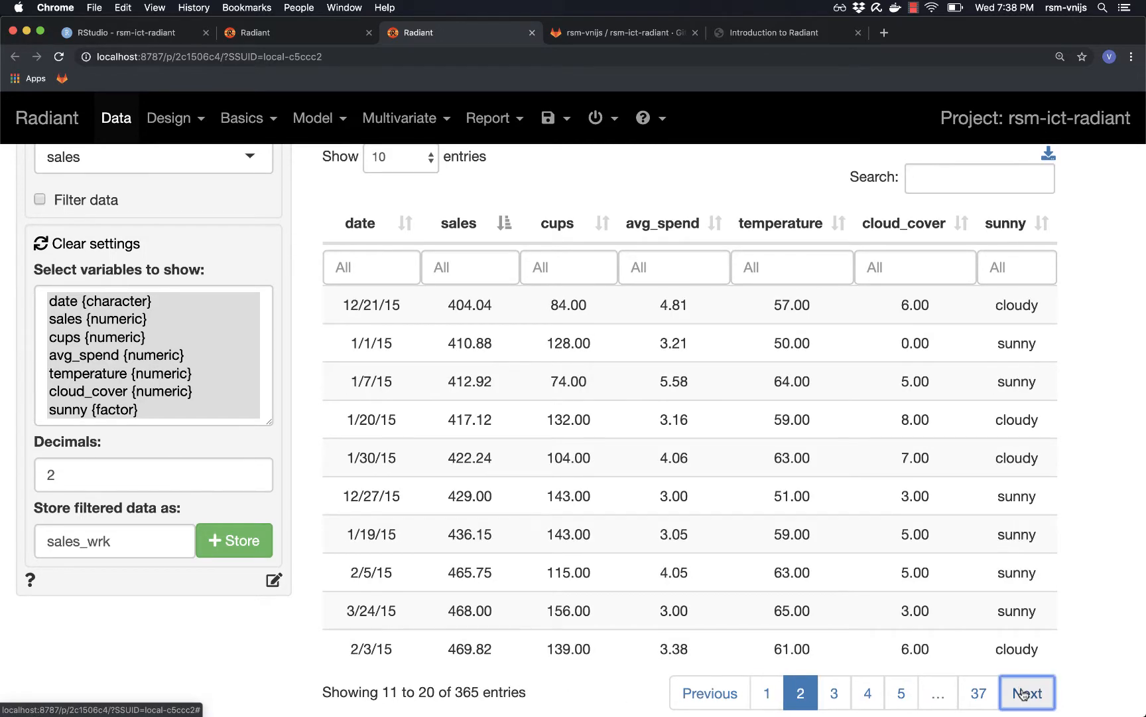
left_click(1024, 693)
left_click(1023, 693)
left_click(1024, 693)
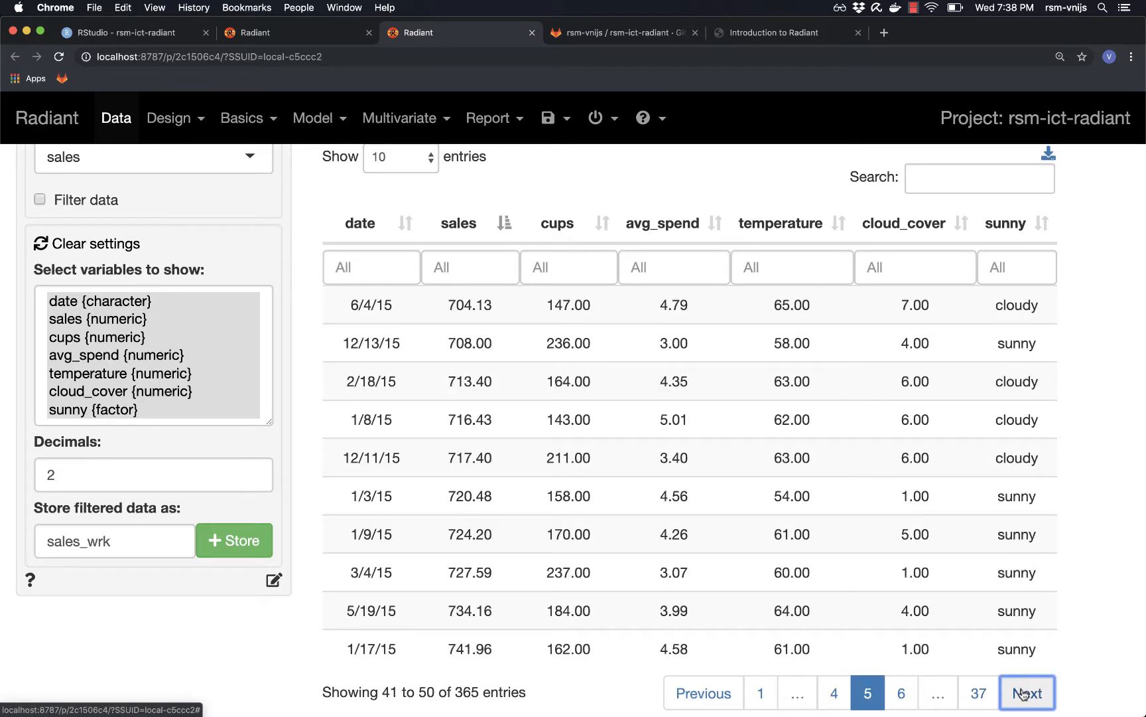
left_click(1024, 693)
left_click(1023, 693)
left_click(1023, 693)
left_click(1023, 693)
left_click(1024, 694)
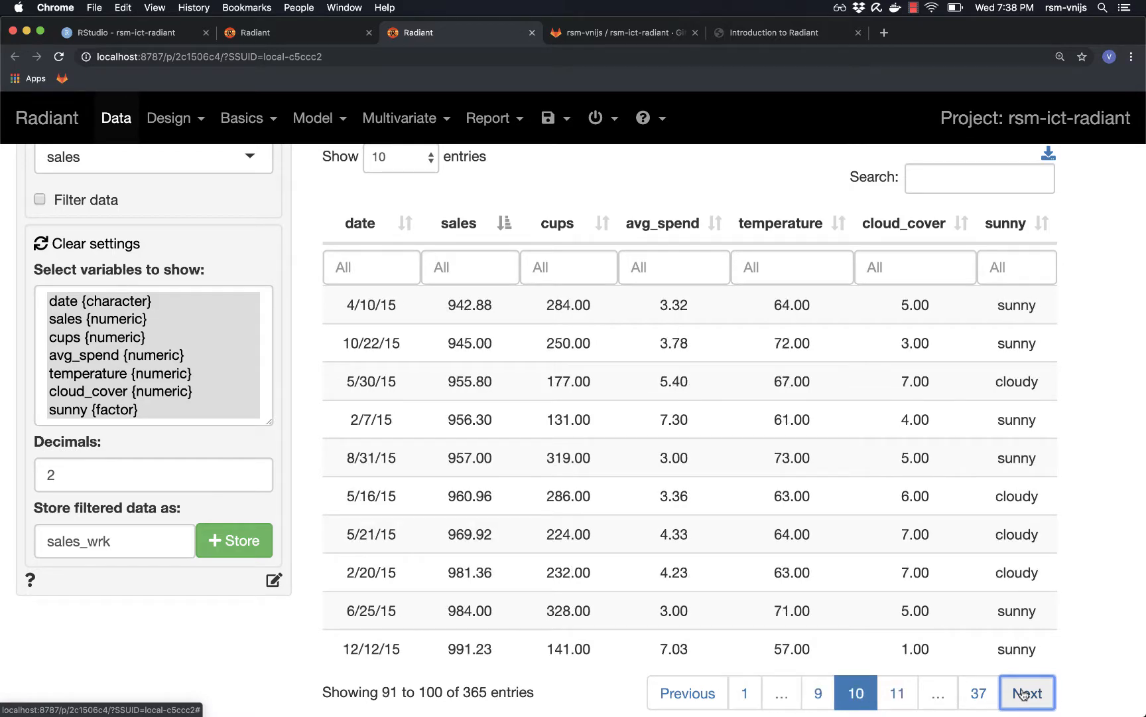
left_click(1023, 693)
left_click(672, 698)
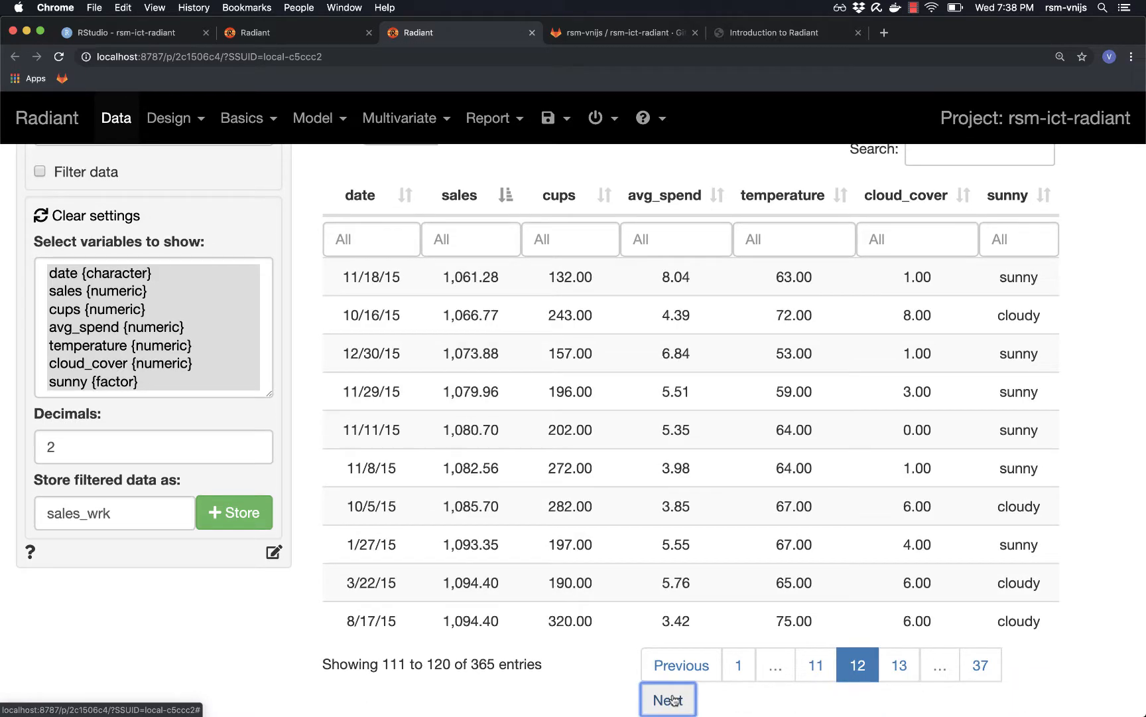
left_click(672, 700)
left_click(672, 700)
left_click(673, 700)
left_click(673, 700)
left_click(673, 700)
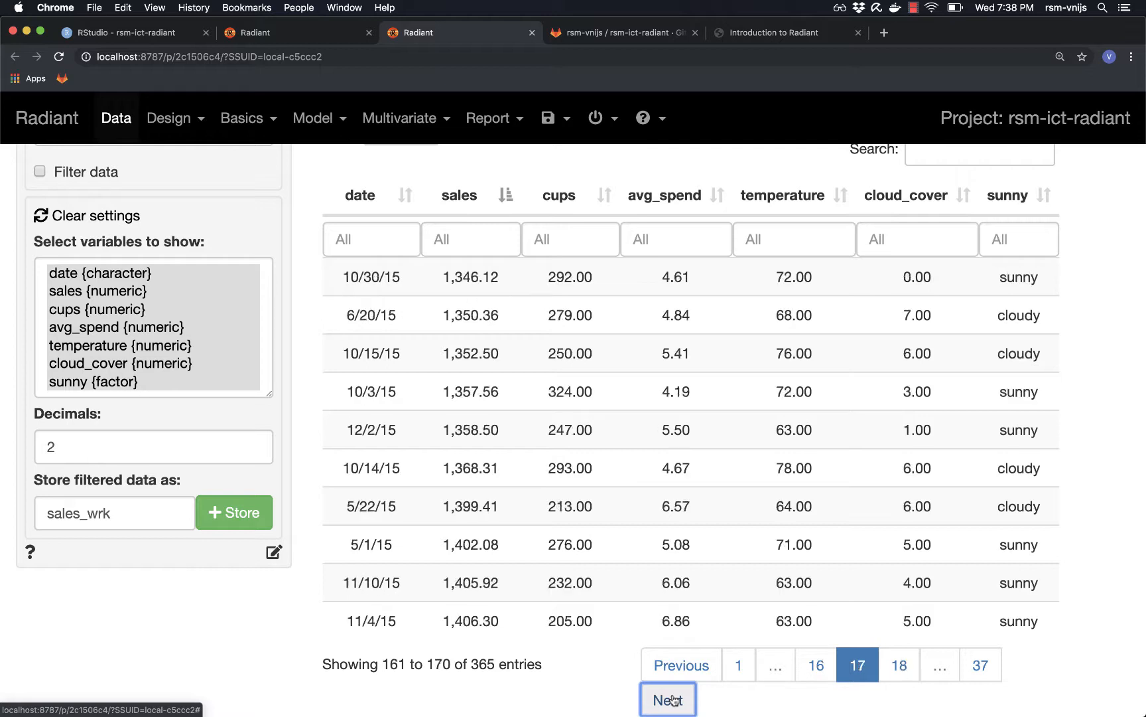
left_click(673, 700)
left_click(673, 700)
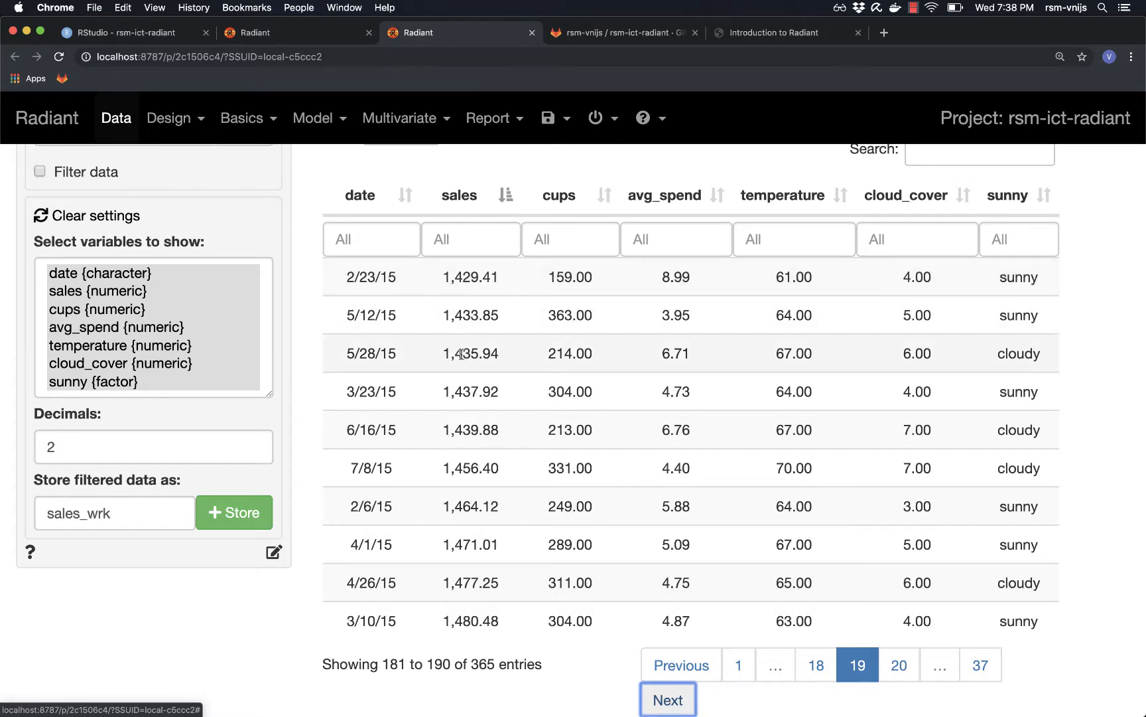
left_click_drag(442, 353, 499, 358)
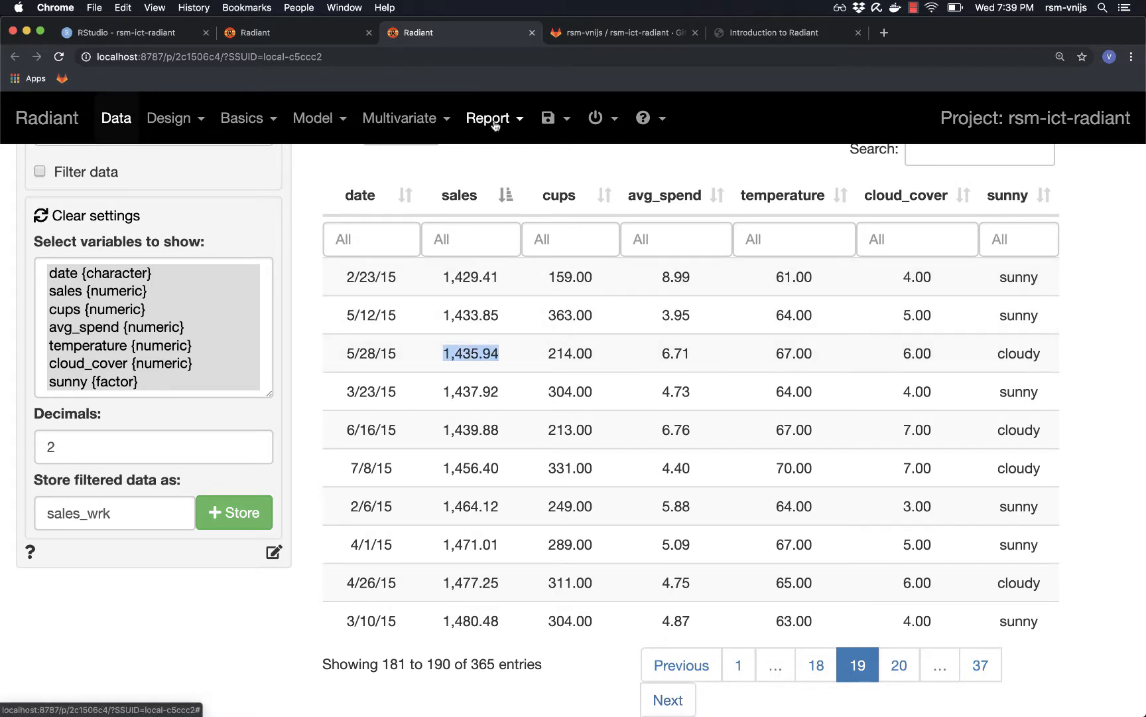
- Return to the Transform view, select only the date variable and set its transformation type to Change type
scroll(290, 235, "up", 3)
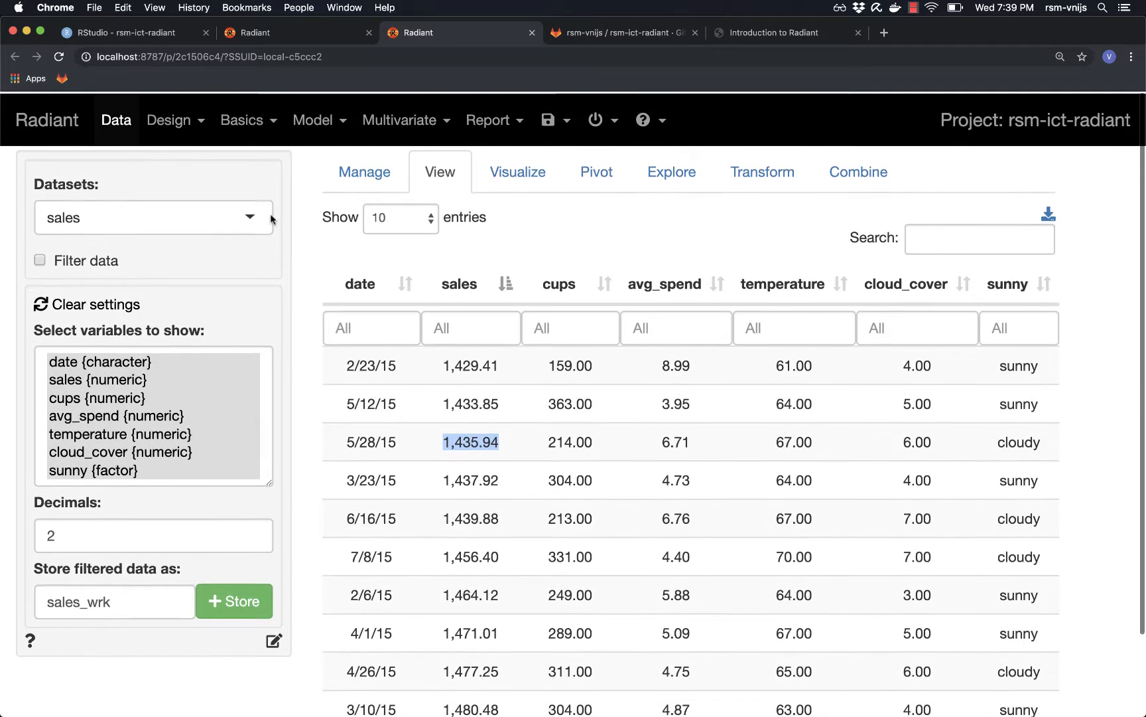
left_click(765, 174)
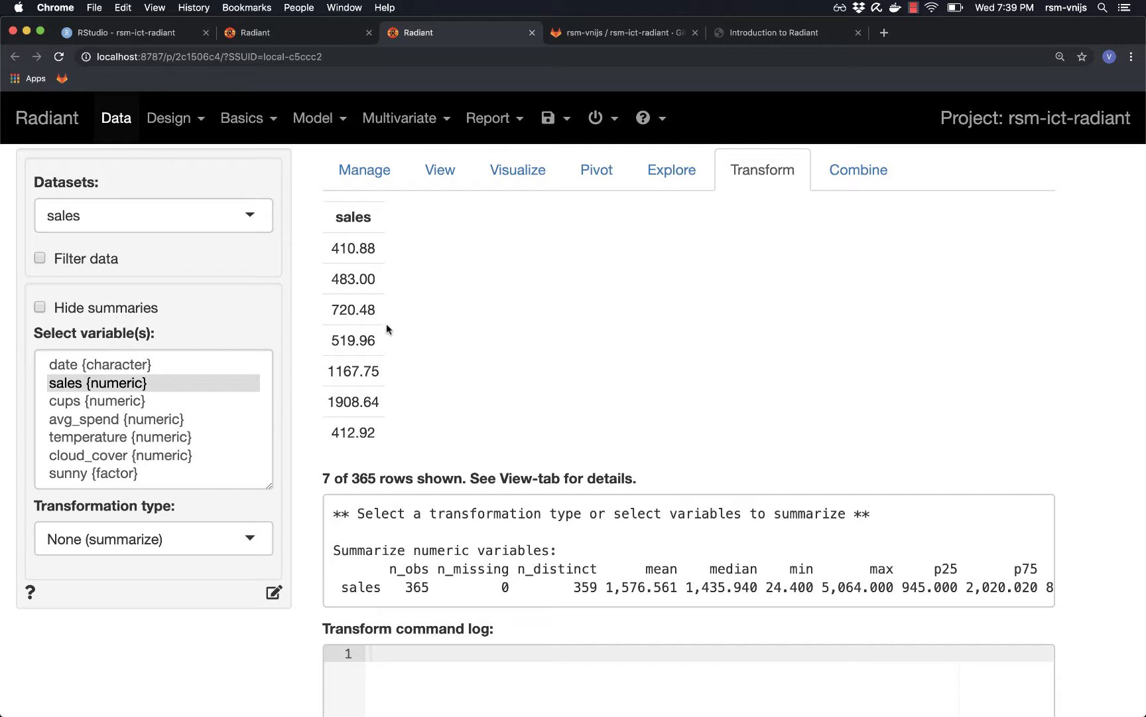
left_click(110, 365)
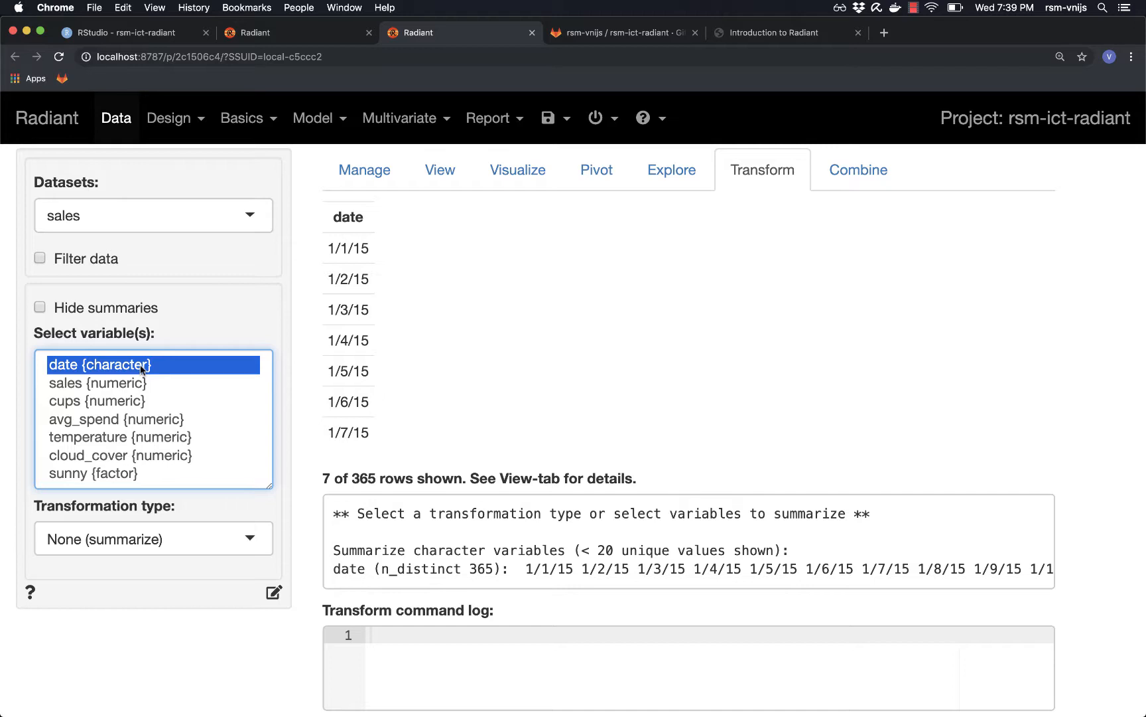
left_click(136, 539)
scroll(128, 608, "down", 2)
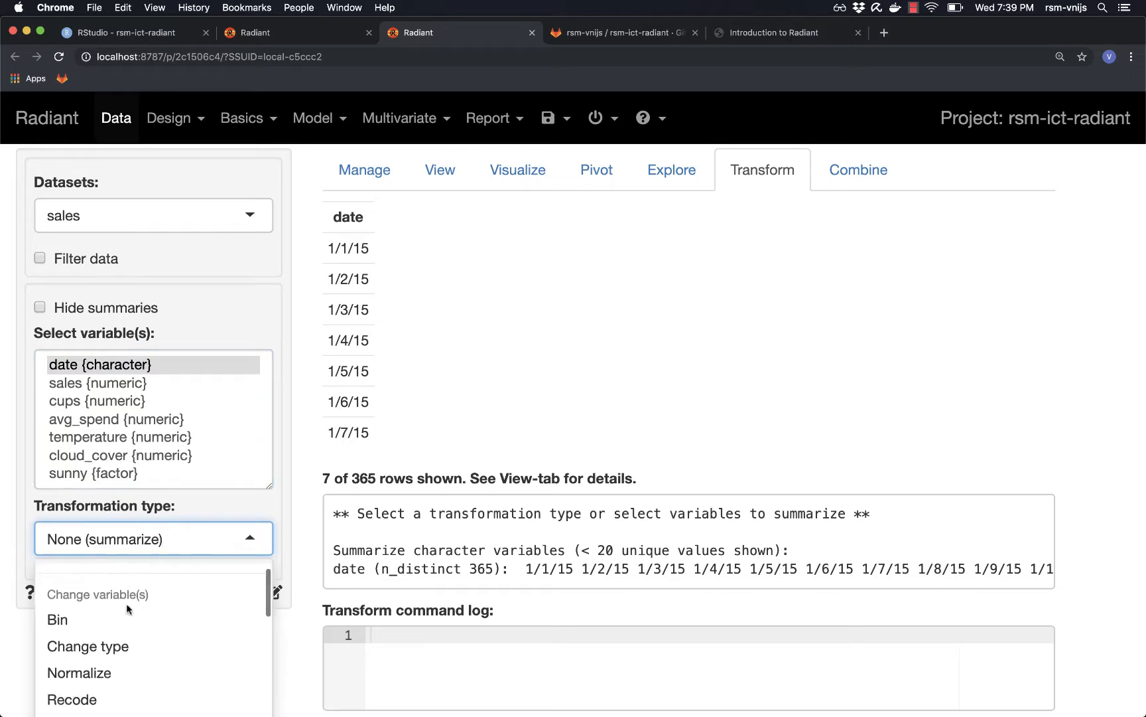
left_click(83, 630)
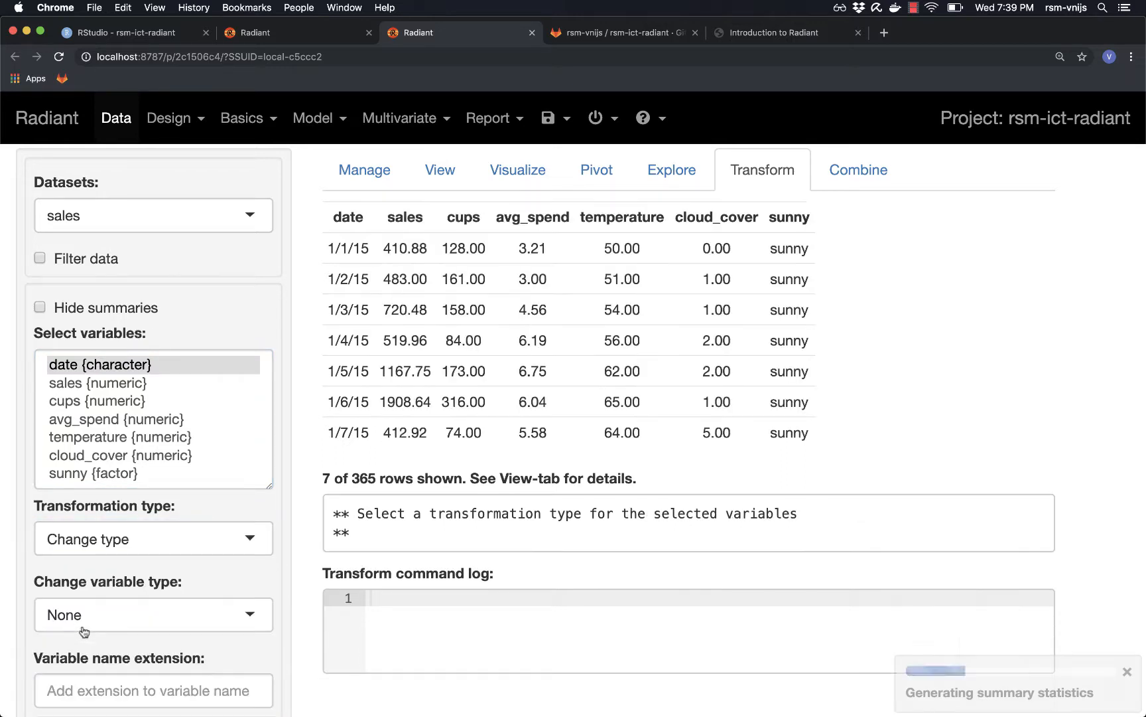
- Review the variable types available for the date variable and highlight the month in the first row's date
scroll(144, 565, "down", 3)
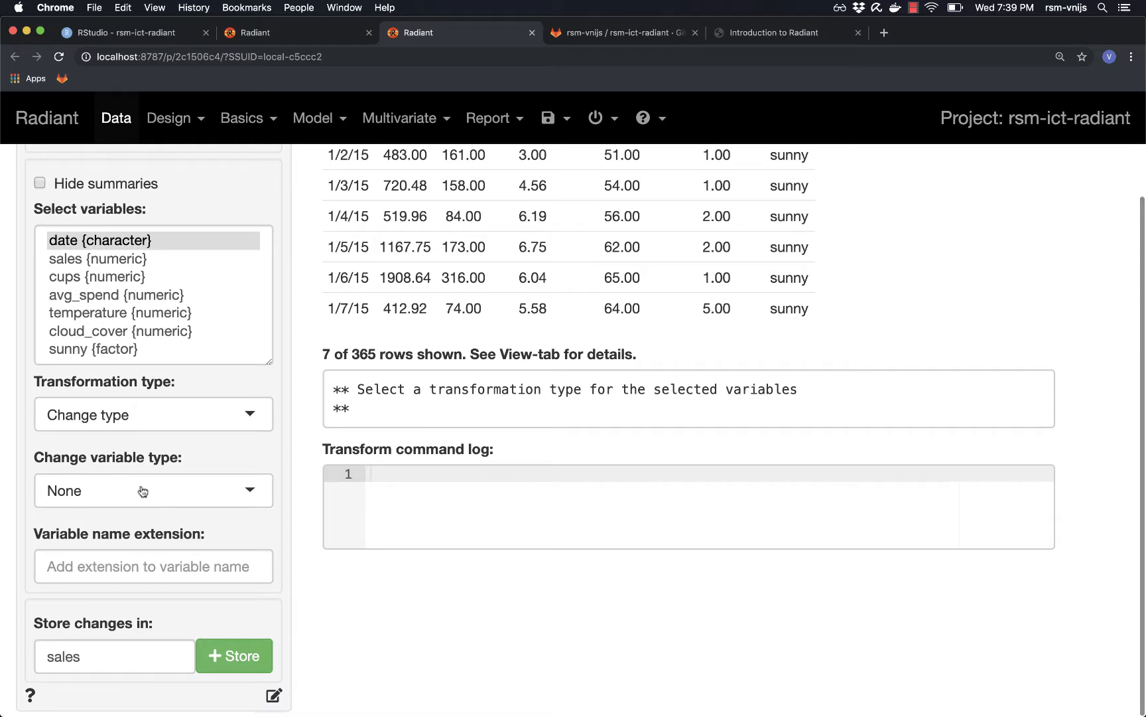
left_click(139, 491)
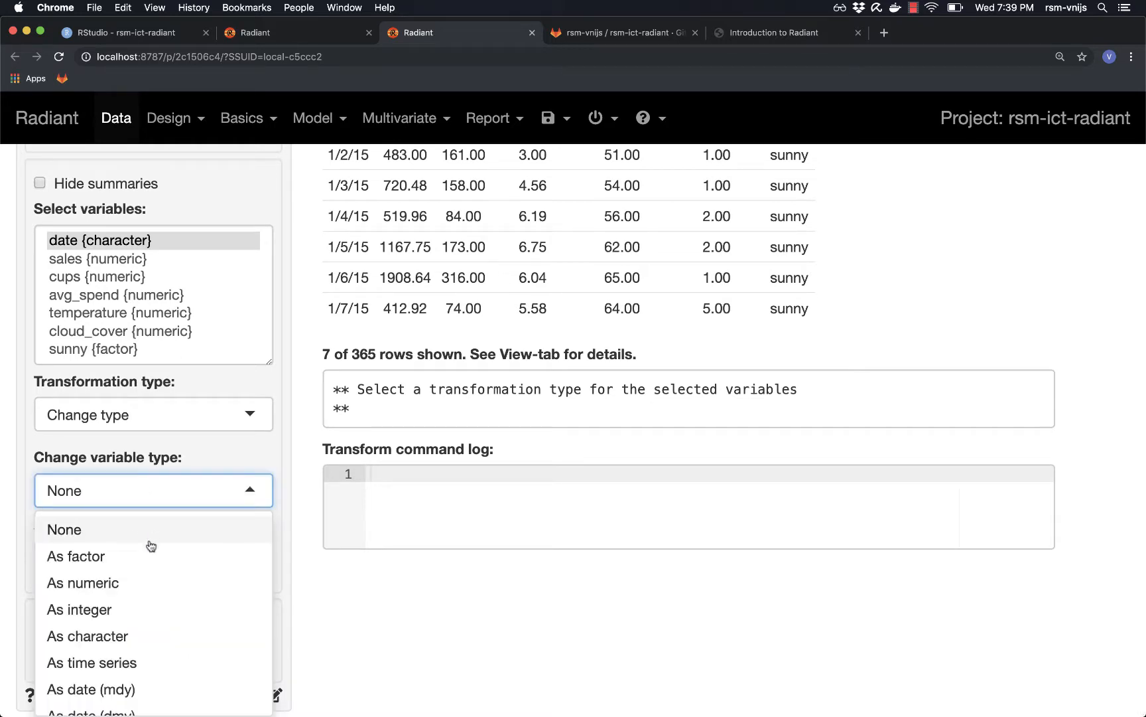
scroll(151, 545, "down", 4)
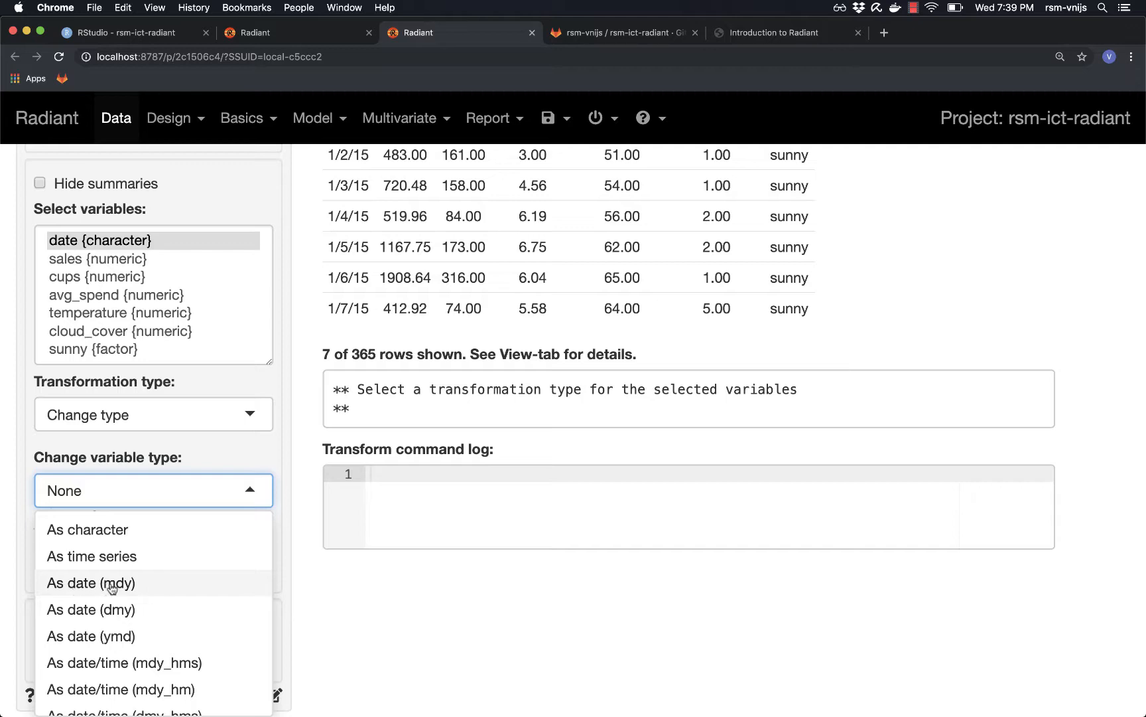
scroll(379, 483, "up", 3)
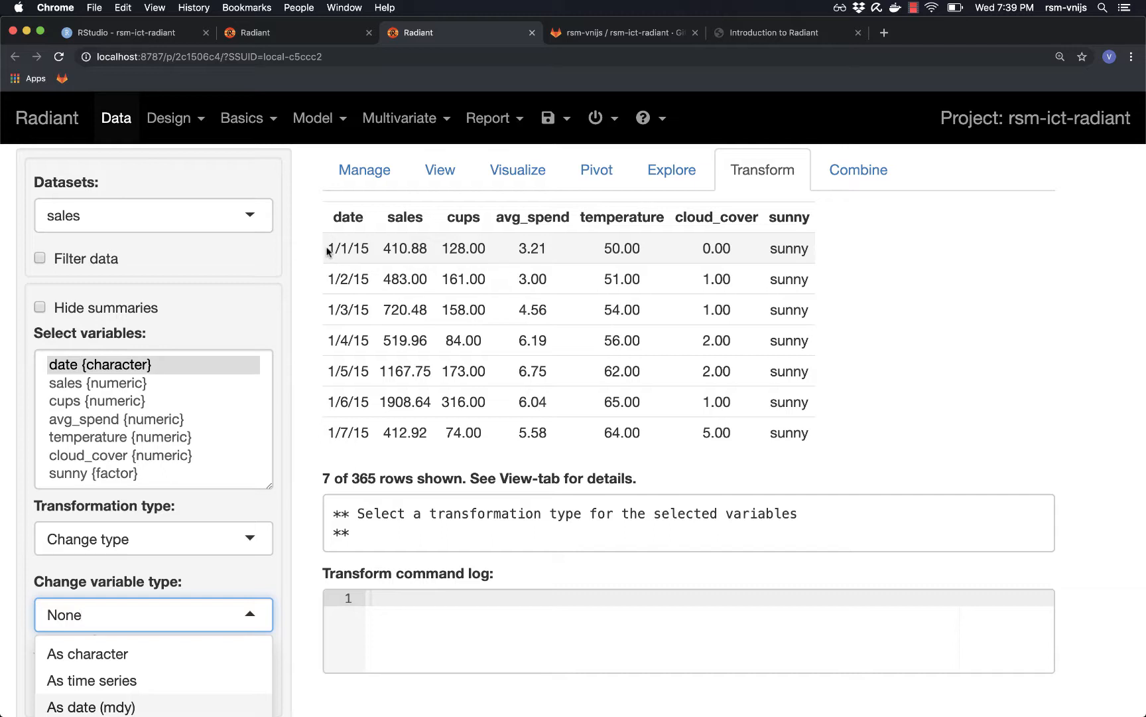
left_click_drag(330, 247, 337, 248)
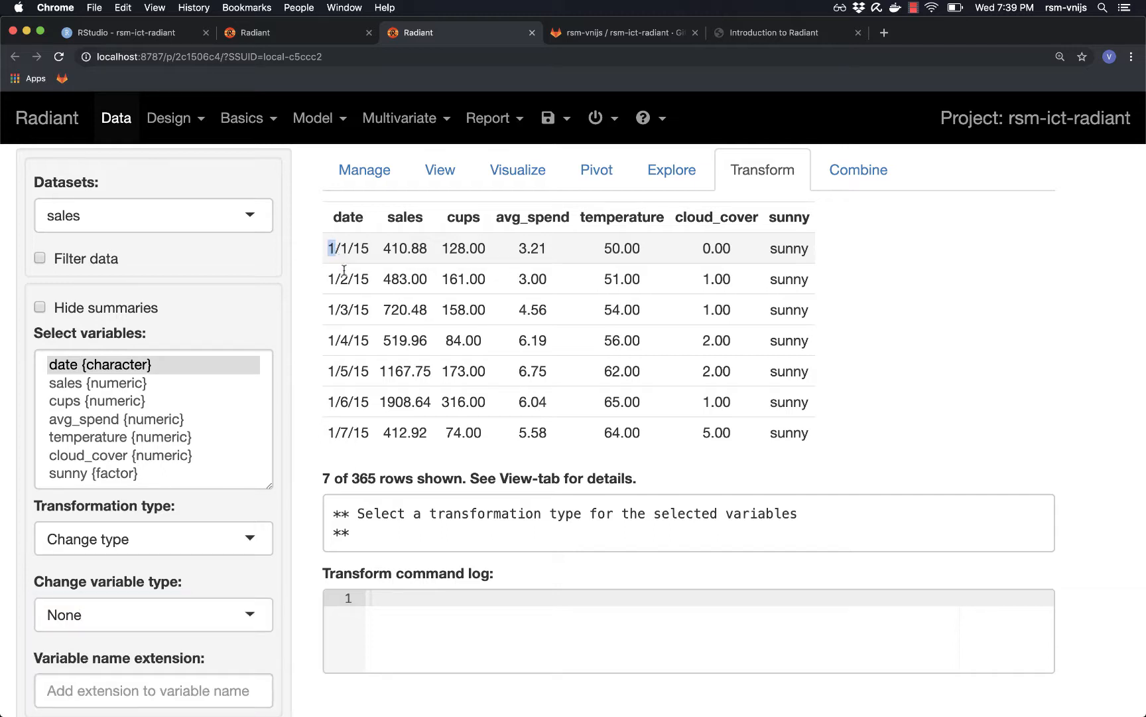
left_click(344, 273)
left_click_drag(334, 247, 327, 247)
- View the sales dataset as a table and sort its rows by date in ascending order
left_click(438, 172)
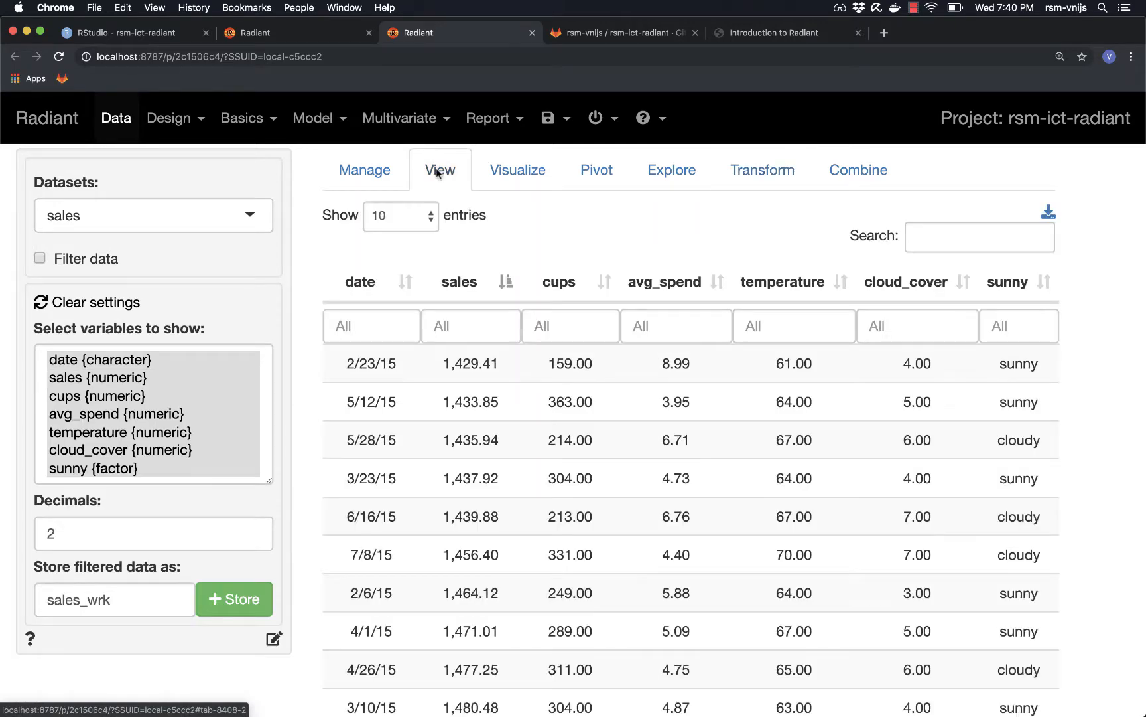
left_click(370, 287)
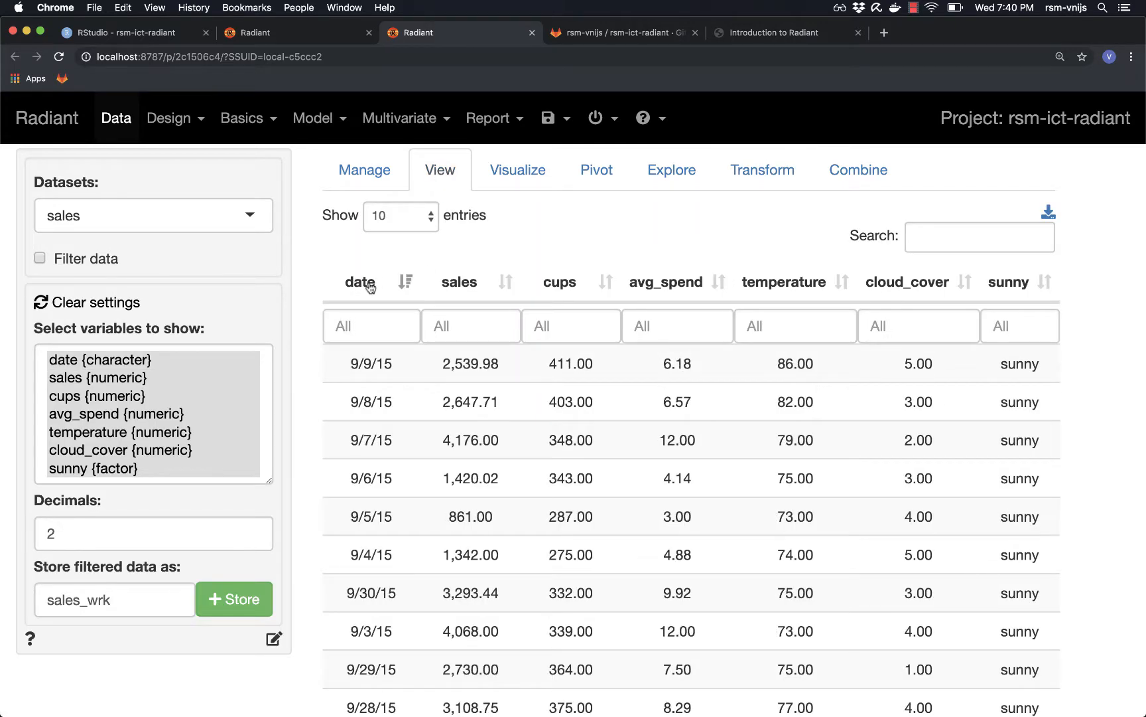
left_click(370, 287)
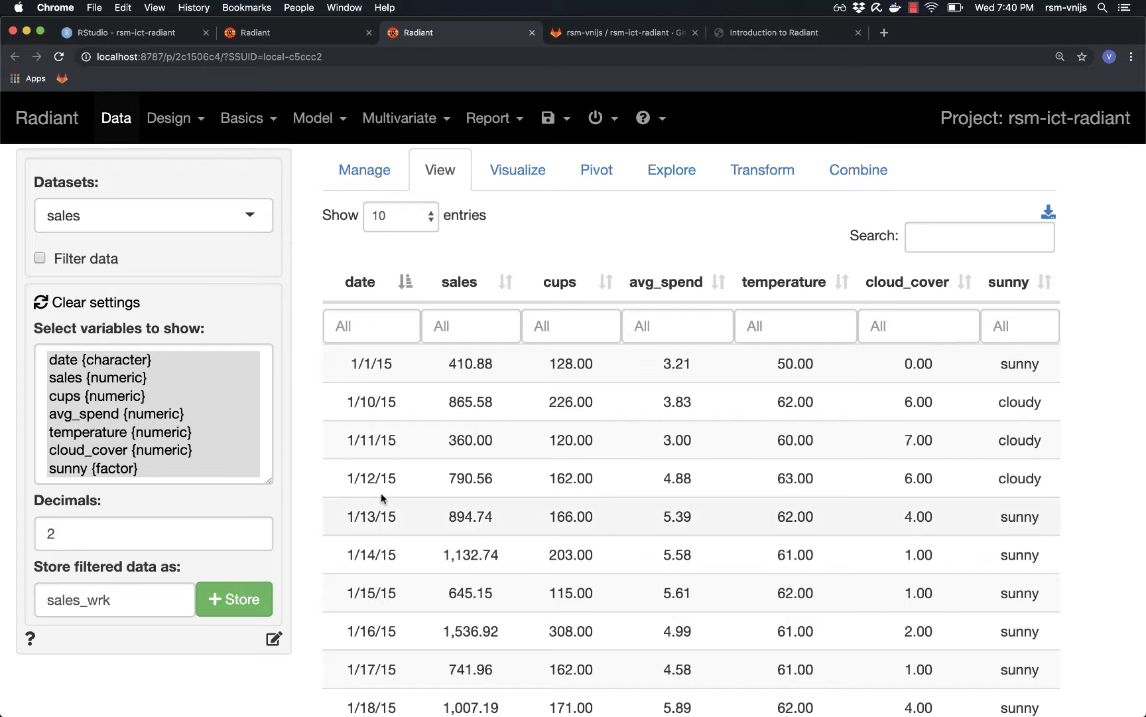
scroll(380, 495, "down", 2)
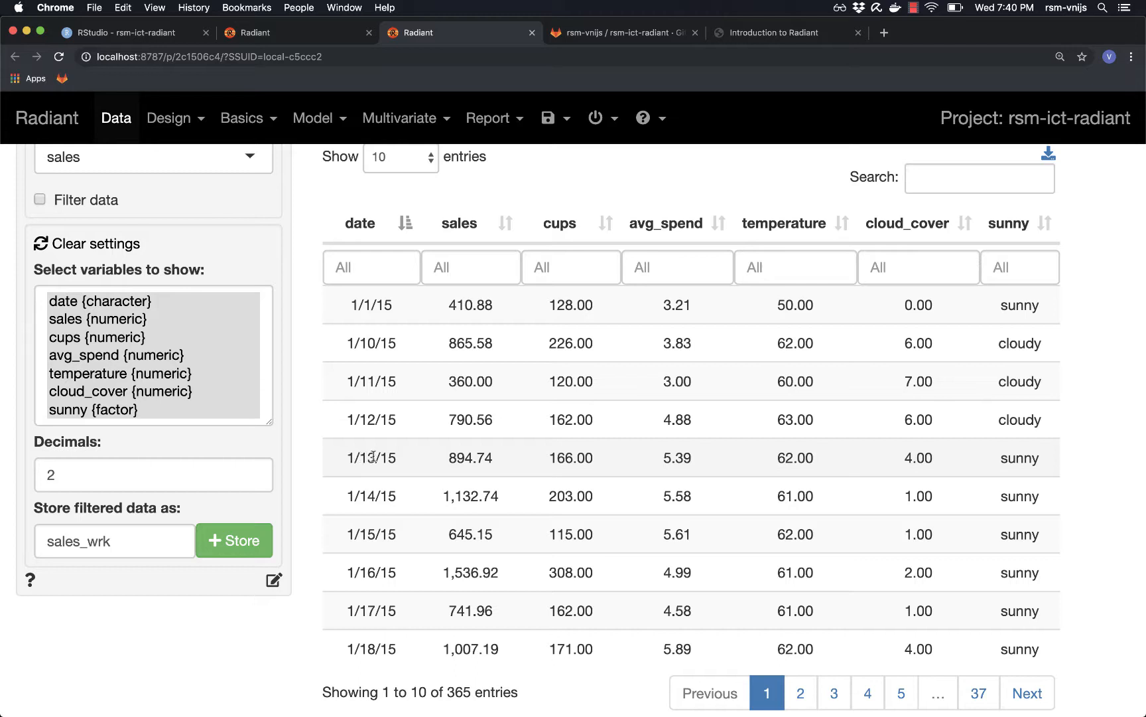
scroll(372, 456, "up", 2)
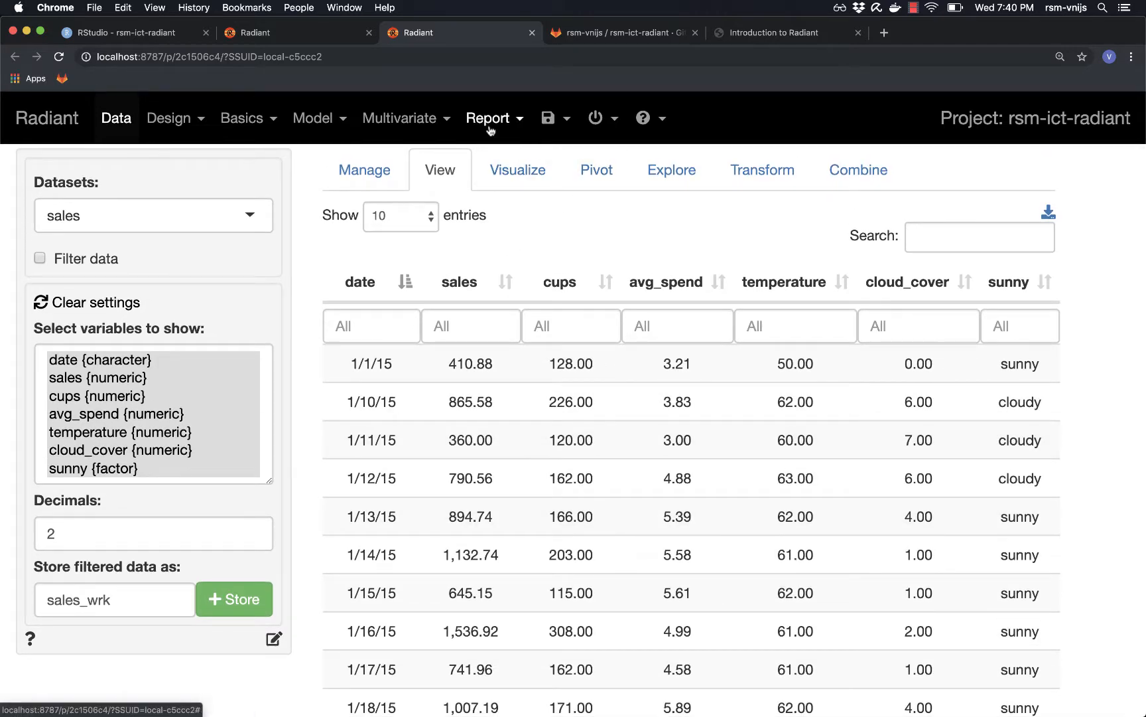
- In the Transform view, change the date variable's type to As date (mdy) and store the change in the sales dataset
left_click(769, 170)
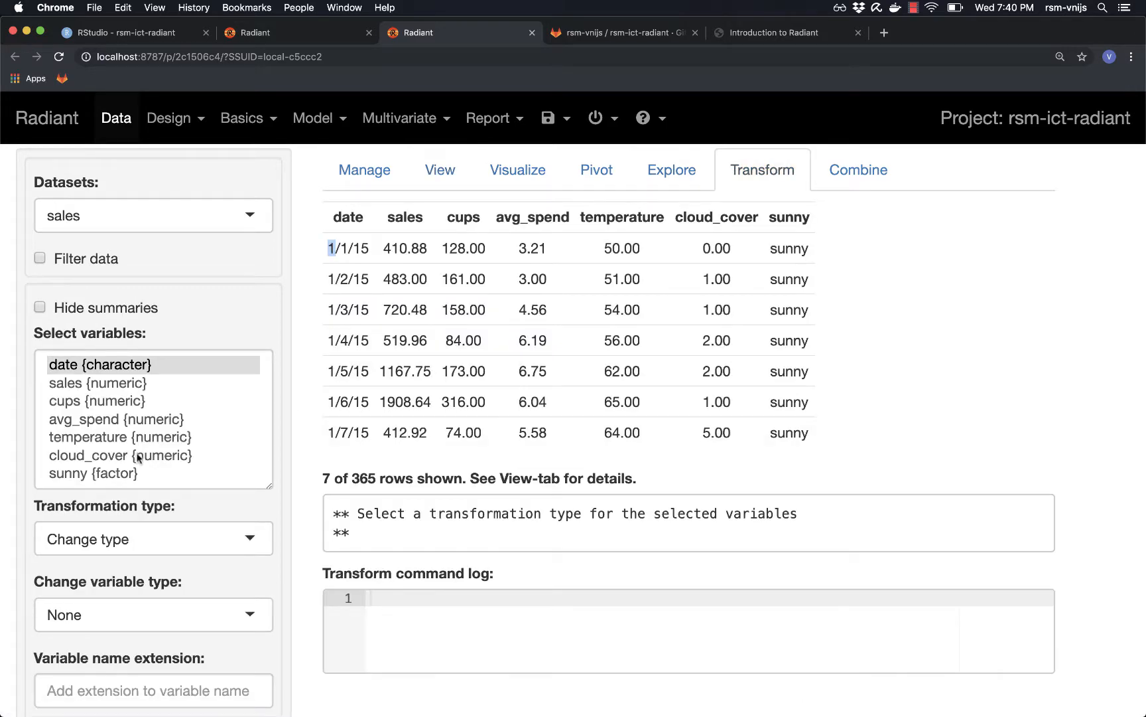
scroll(320, 464, "down", 4)
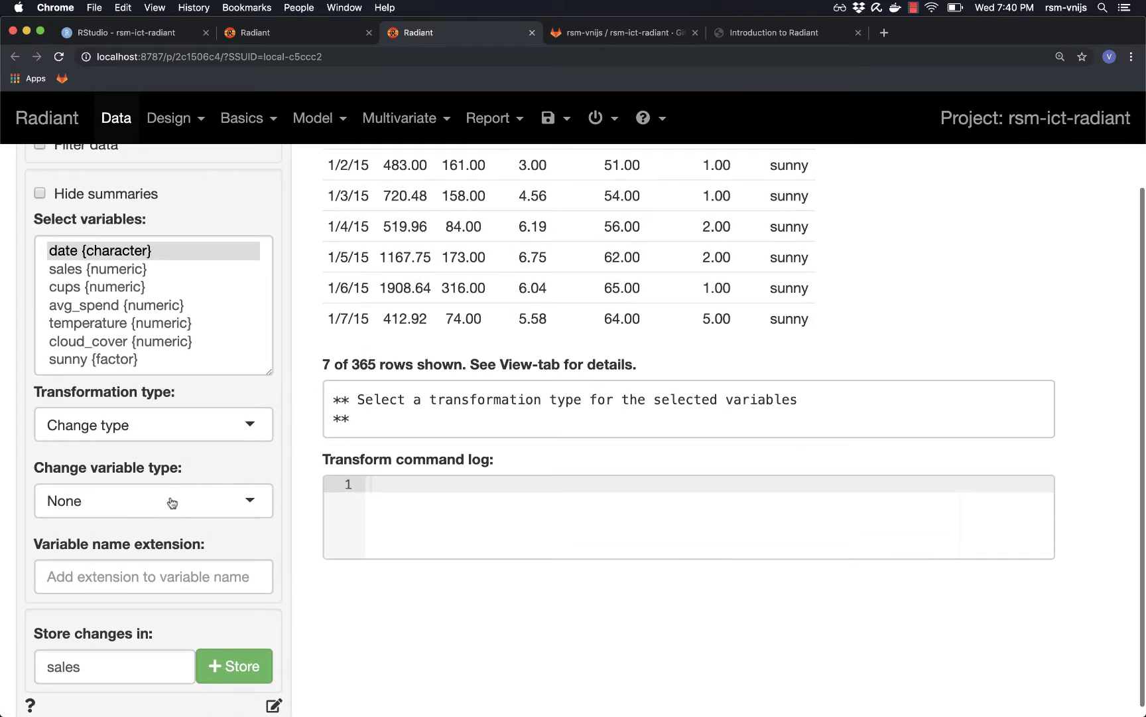
left_click(171, 502)
scroll(162, 564, "down", 4)
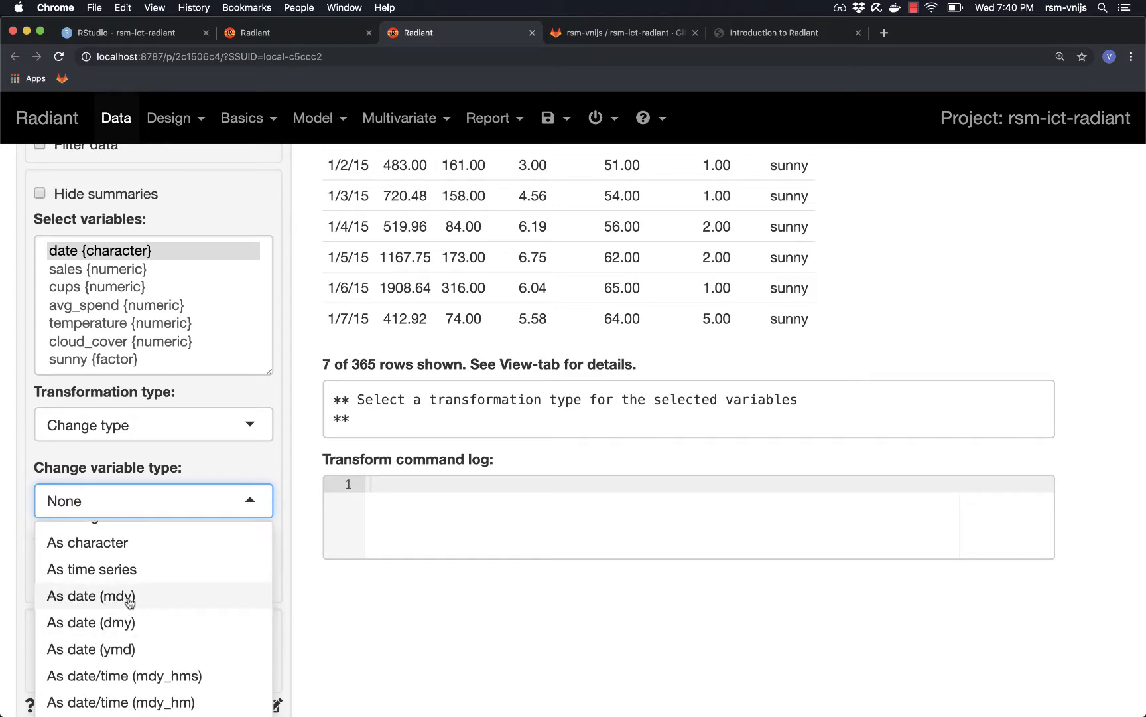
left_click(99, 597)
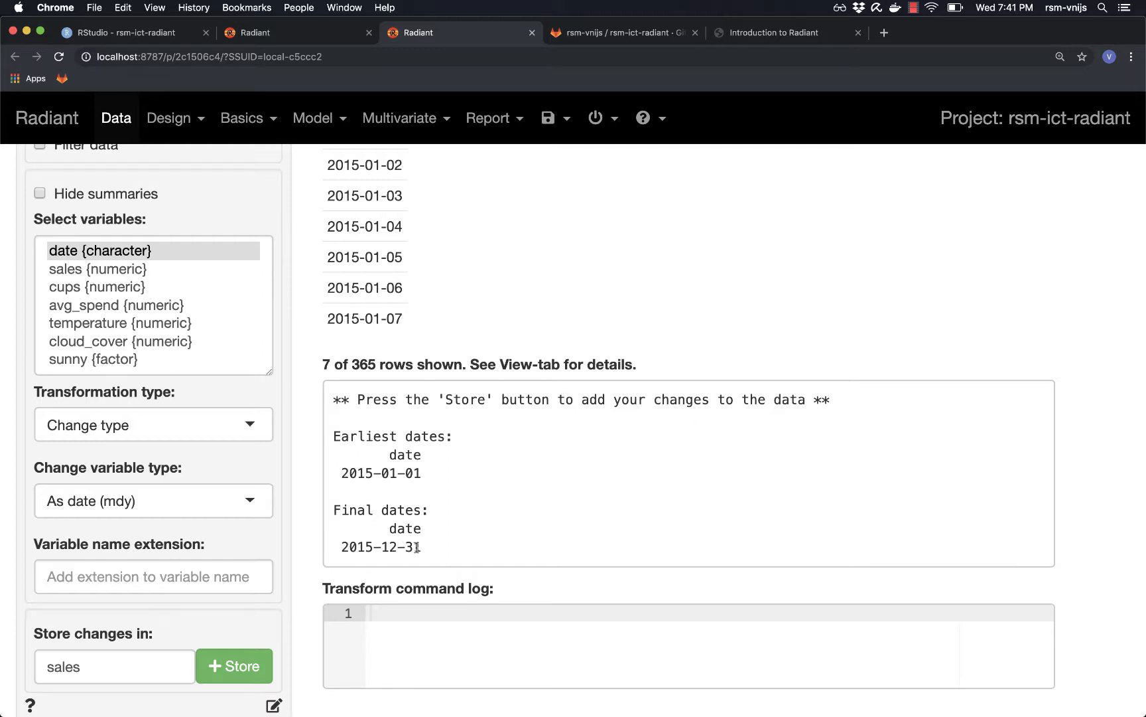
left_click(241, 667)
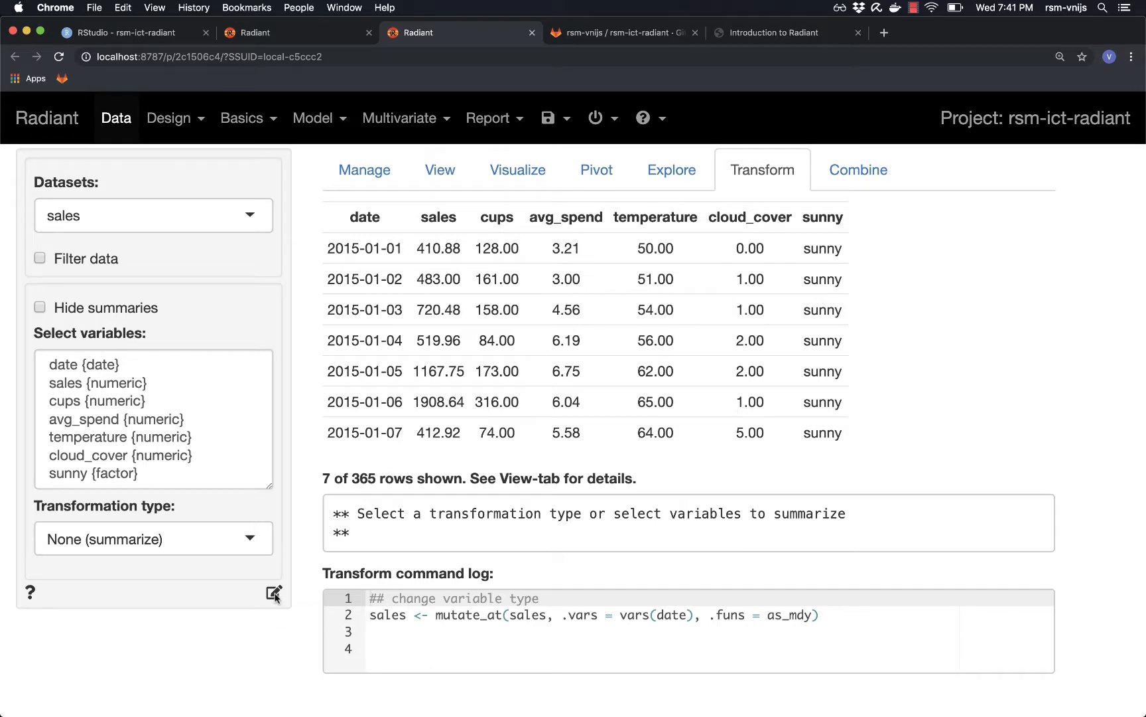
- Send the sales dataset's load commands from the Manage view to the R Markdown report and return to the Transform view
left_click(370, 174)
scroll(221, 471, "down", 5)
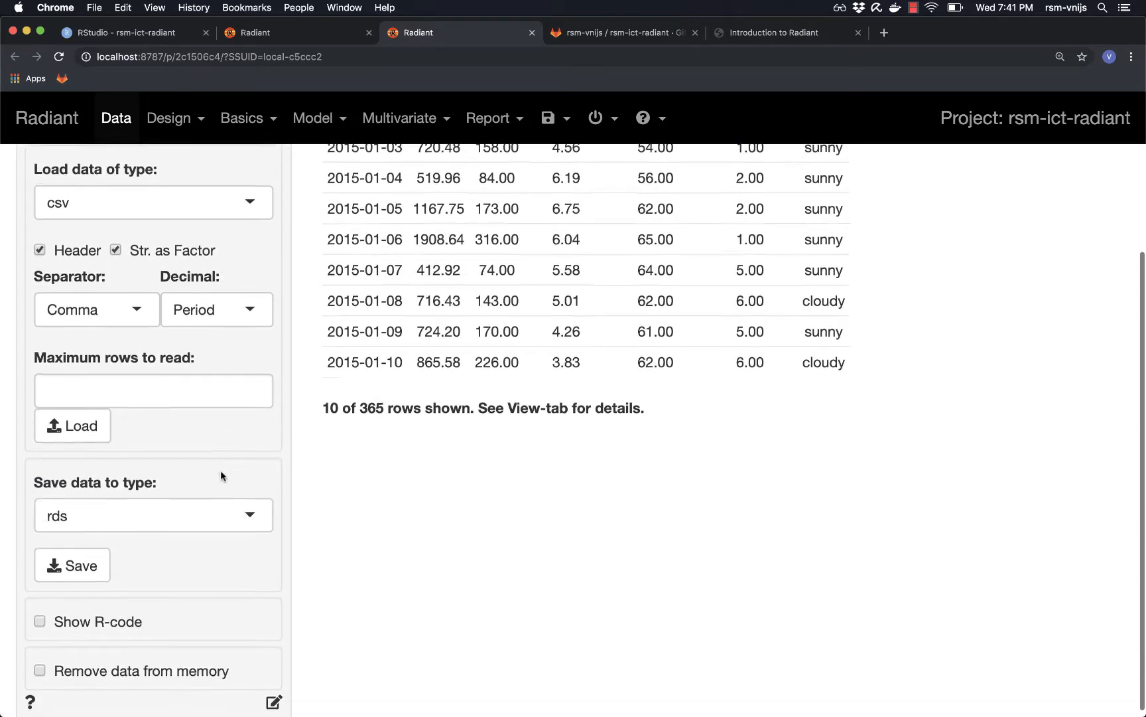
left_click(274, 697)
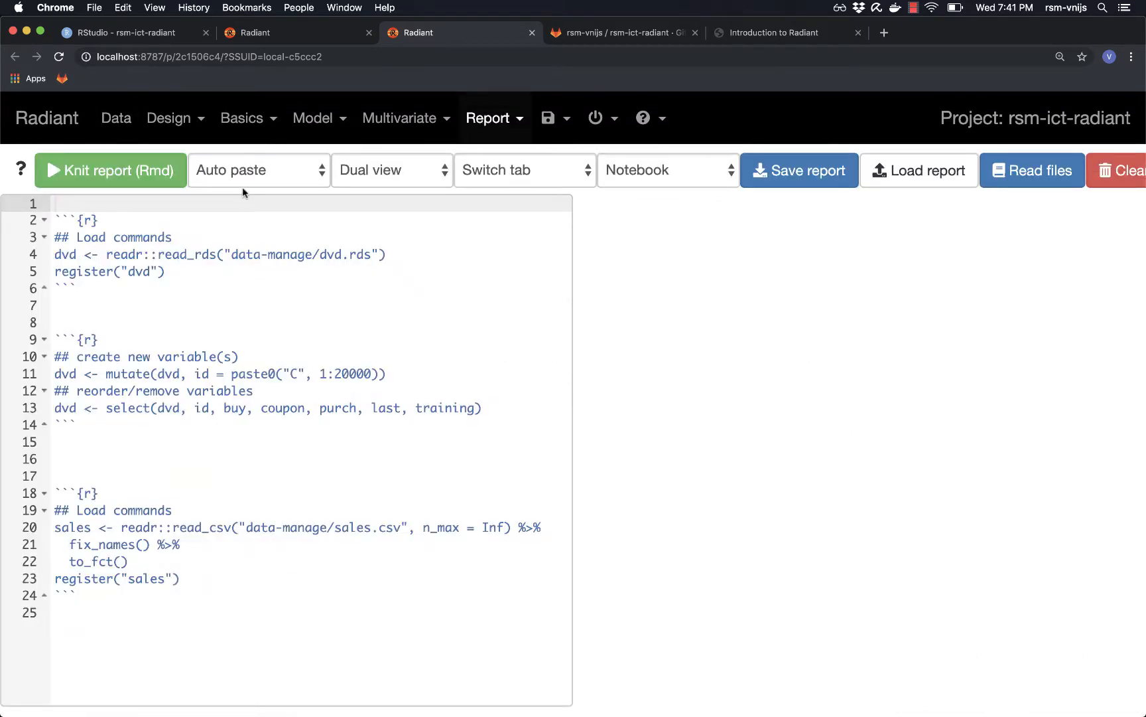
left_click(116, 118)
left_click(736, 173)
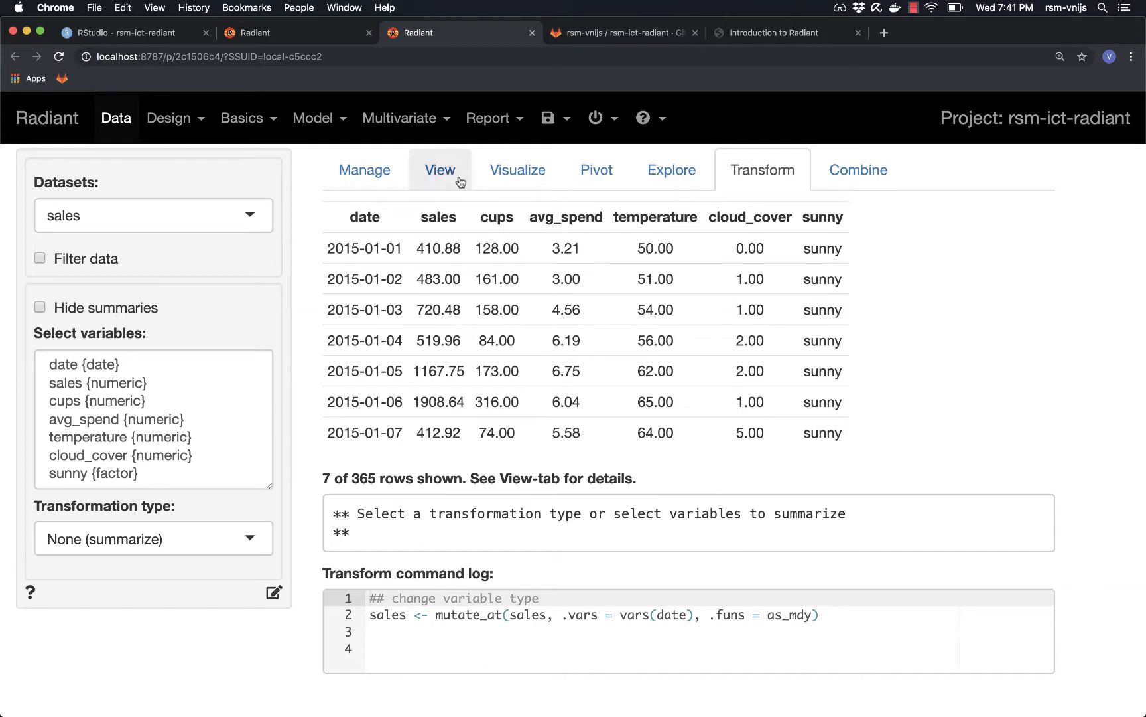
- Open the Visualize view for the sales dataset and choose Scatter as the plot type
left_click(521, 177)
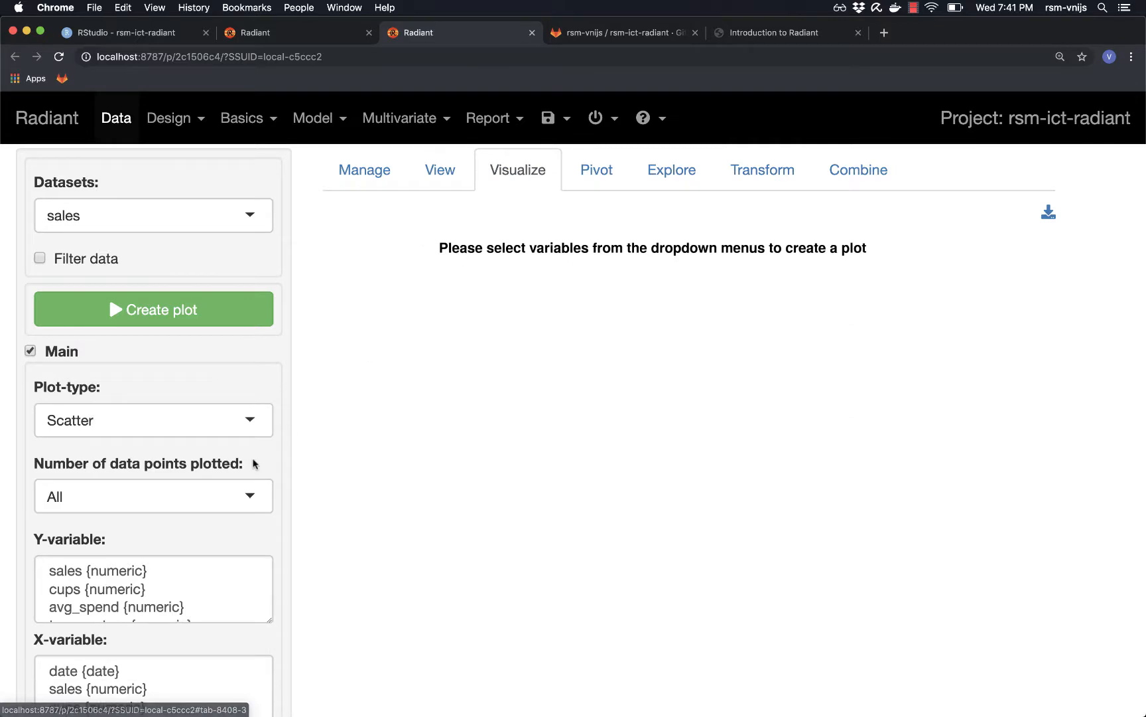
left_click(89, 424)
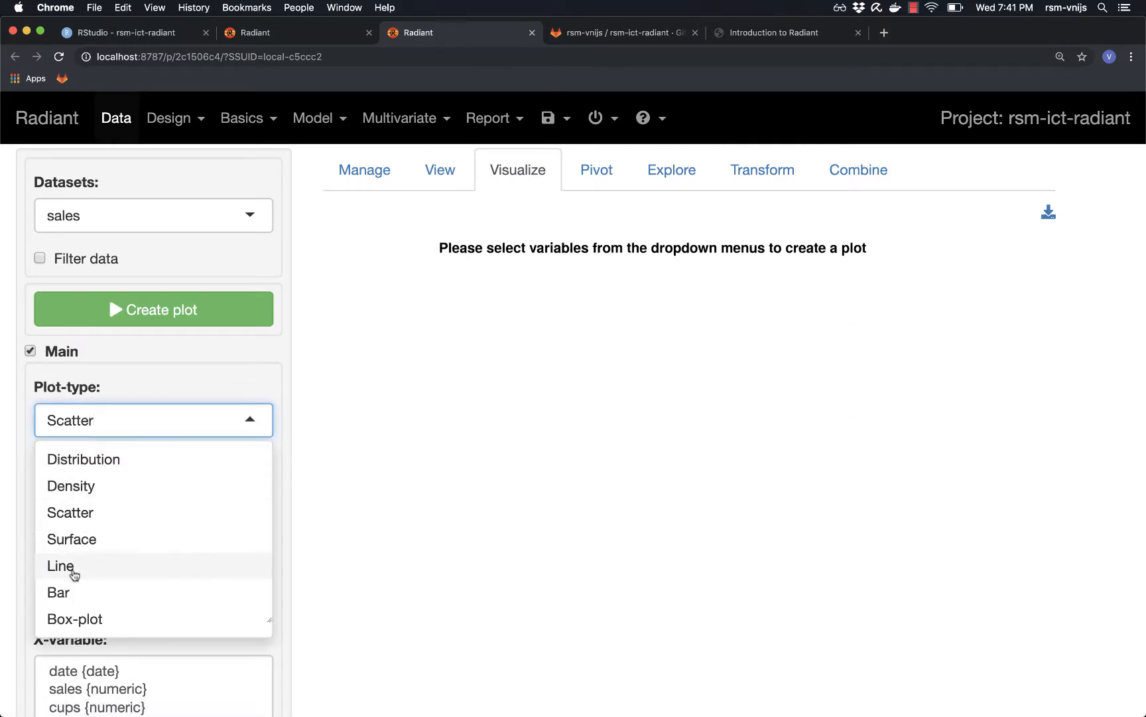
left_click(77, 513)
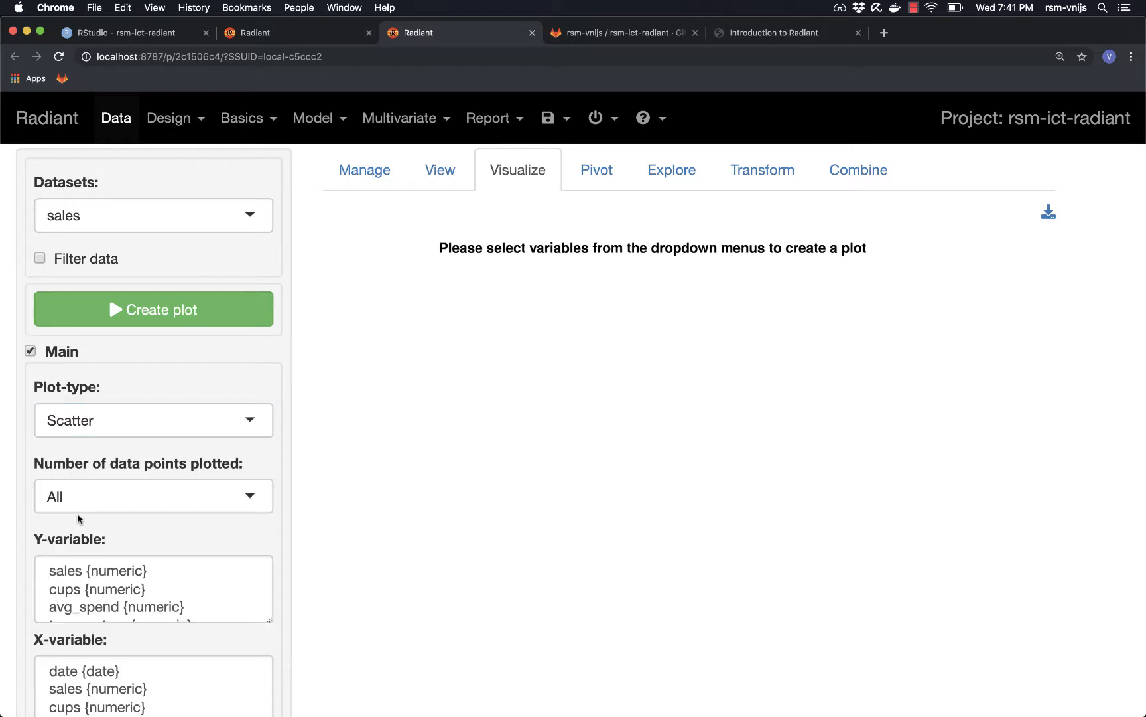
scroll(380, 432, "down", 1)
scroll(380, 433, "down", 5)
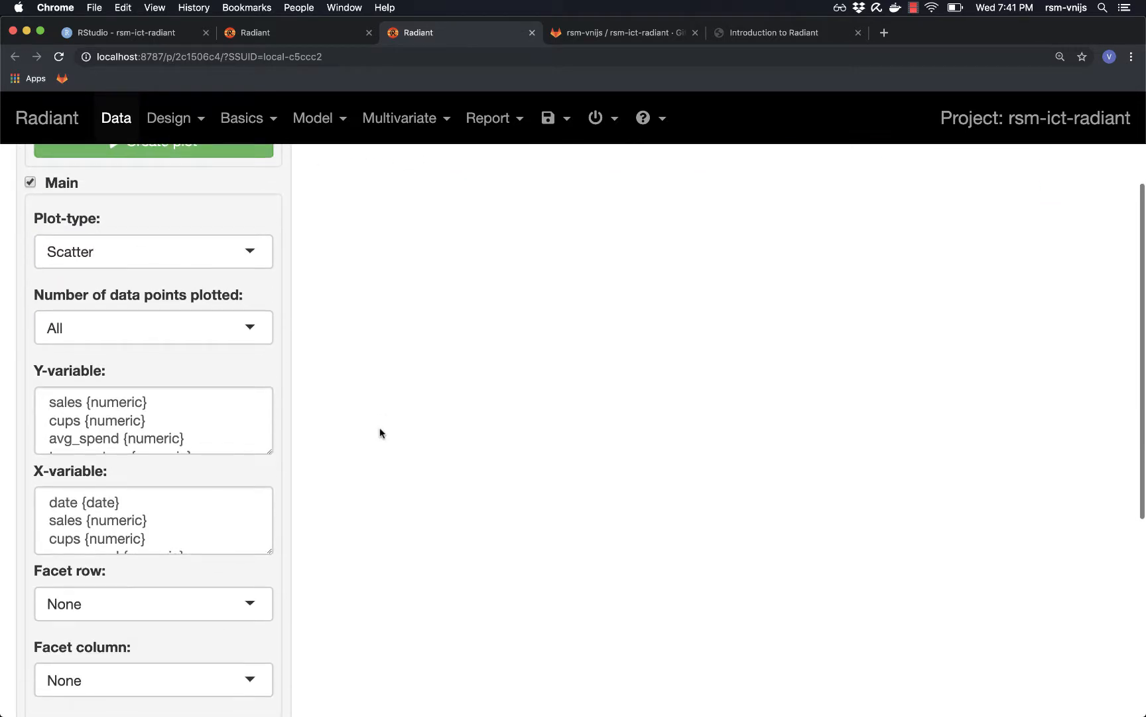
- Create the scatter plot with sales as the Y-variable and date as the X-variable, and look over the whole plot
left_click(97, 402)
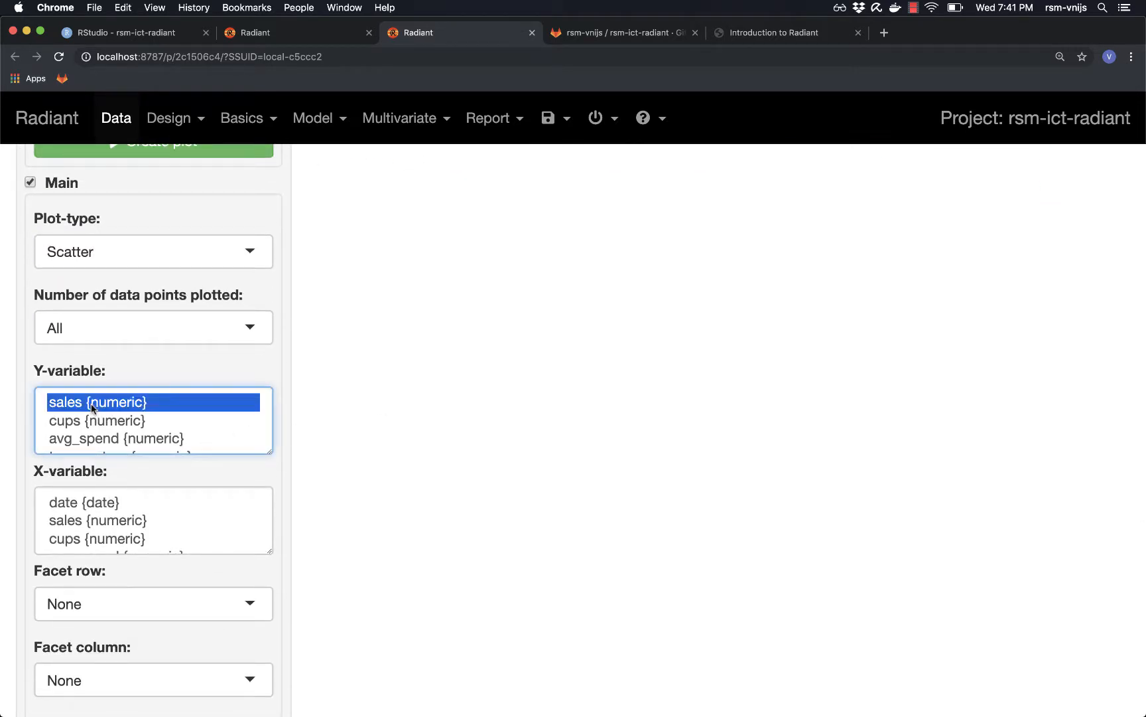
left_click(98, 505)
scroll(379, 376, "up", 1)
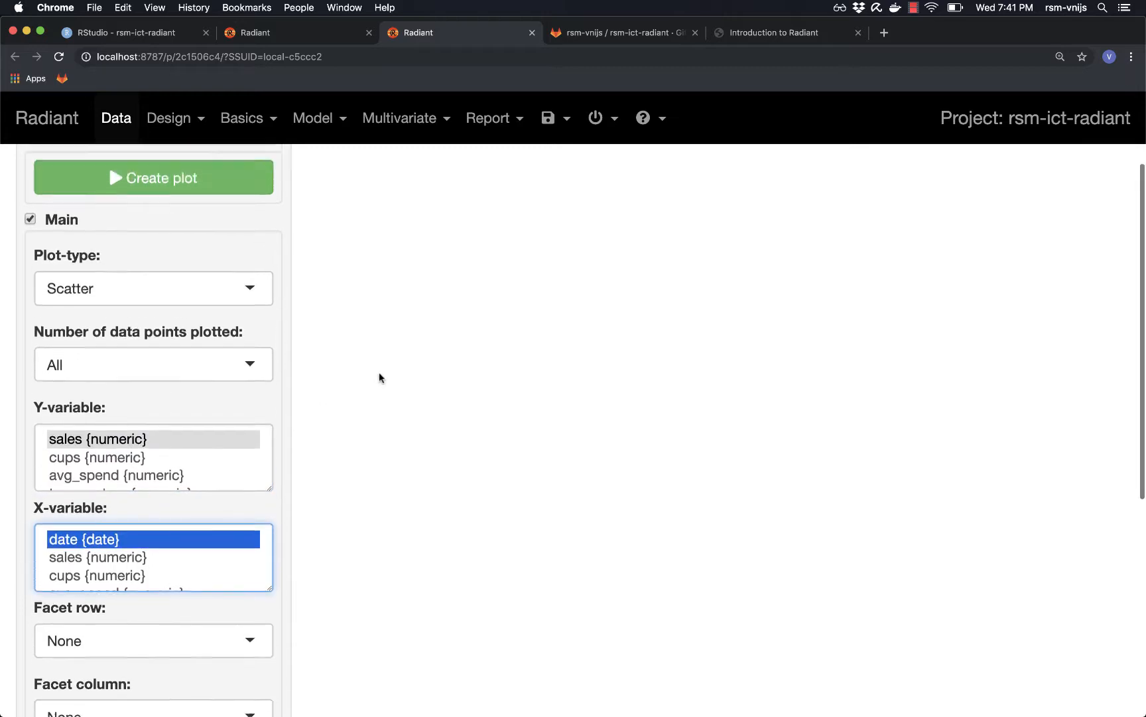
scroll(379, 378, "down", 4)
scroll(379, 377, "down", 5)
scroll(379, 376, "up", 10)
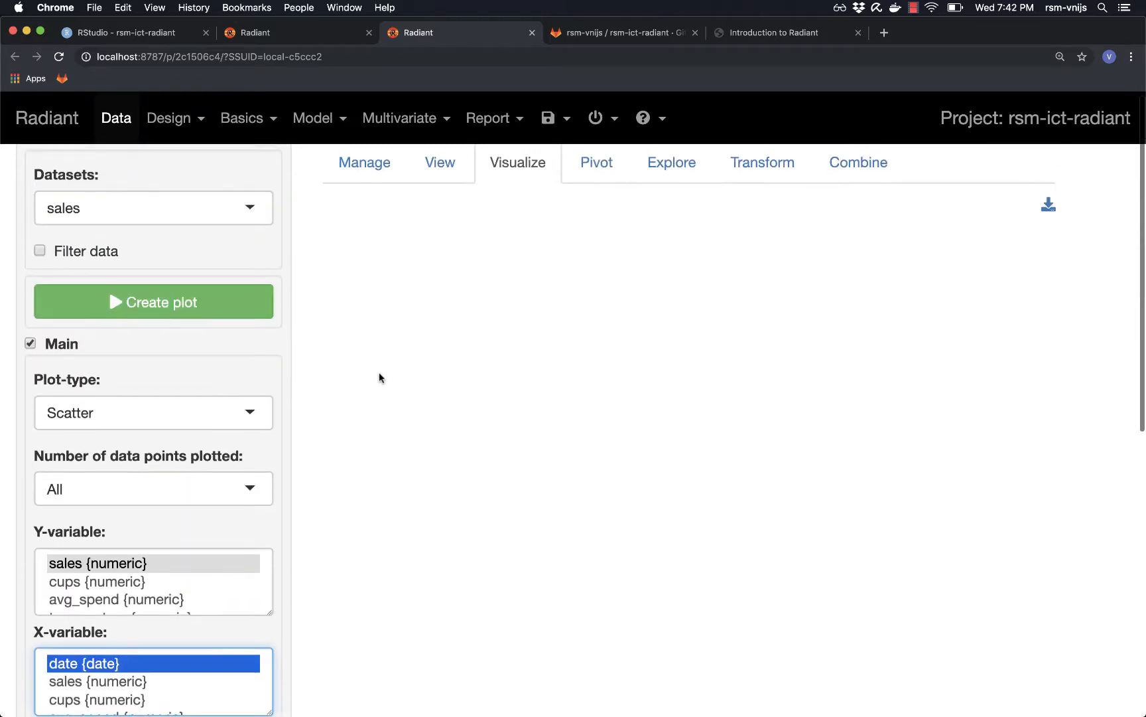
left_click(146, 310)
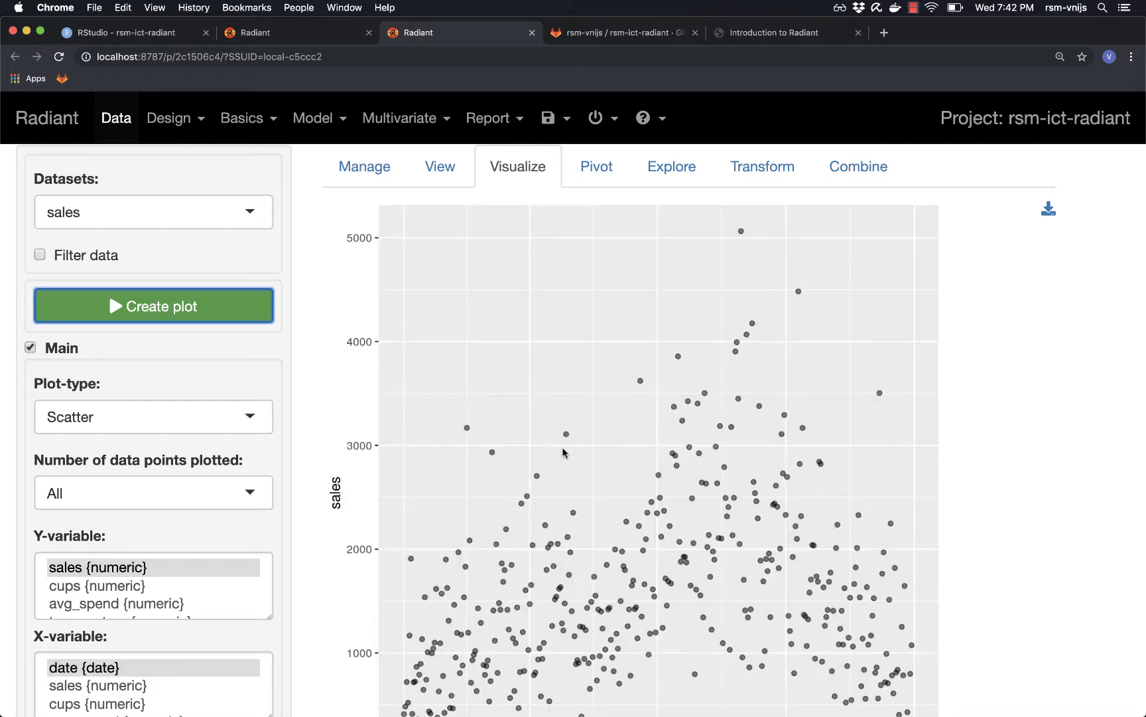
scroll(867, 379, "down", 6)
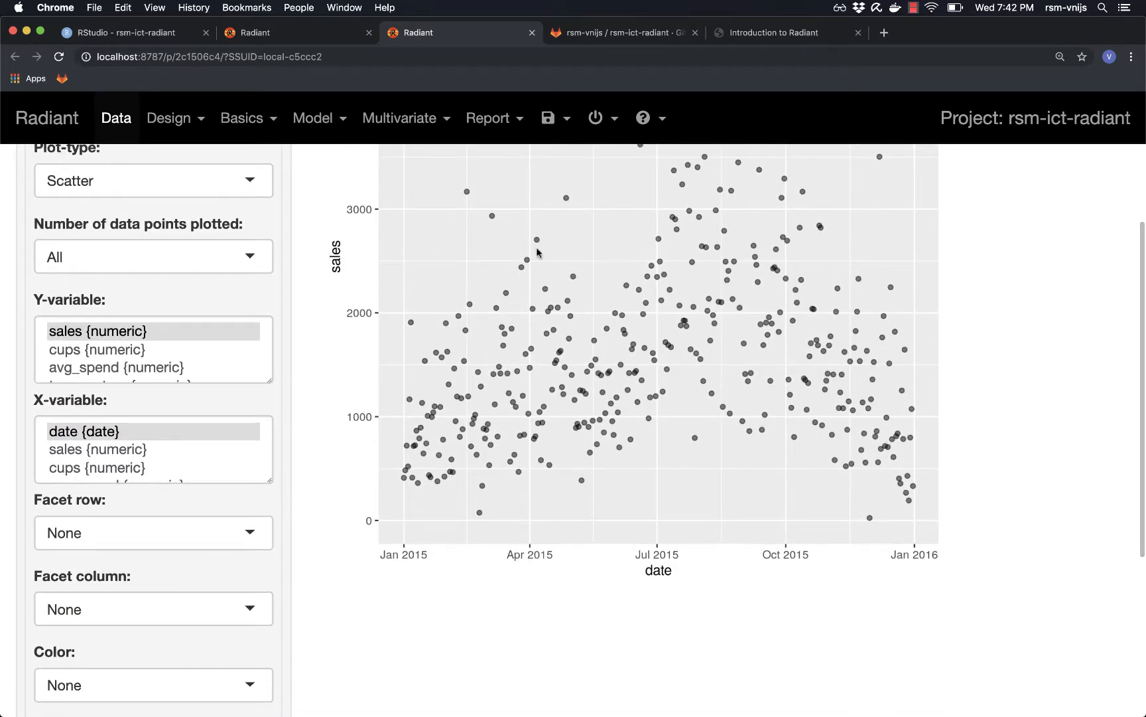
scroll(835, 376, "up", 3)
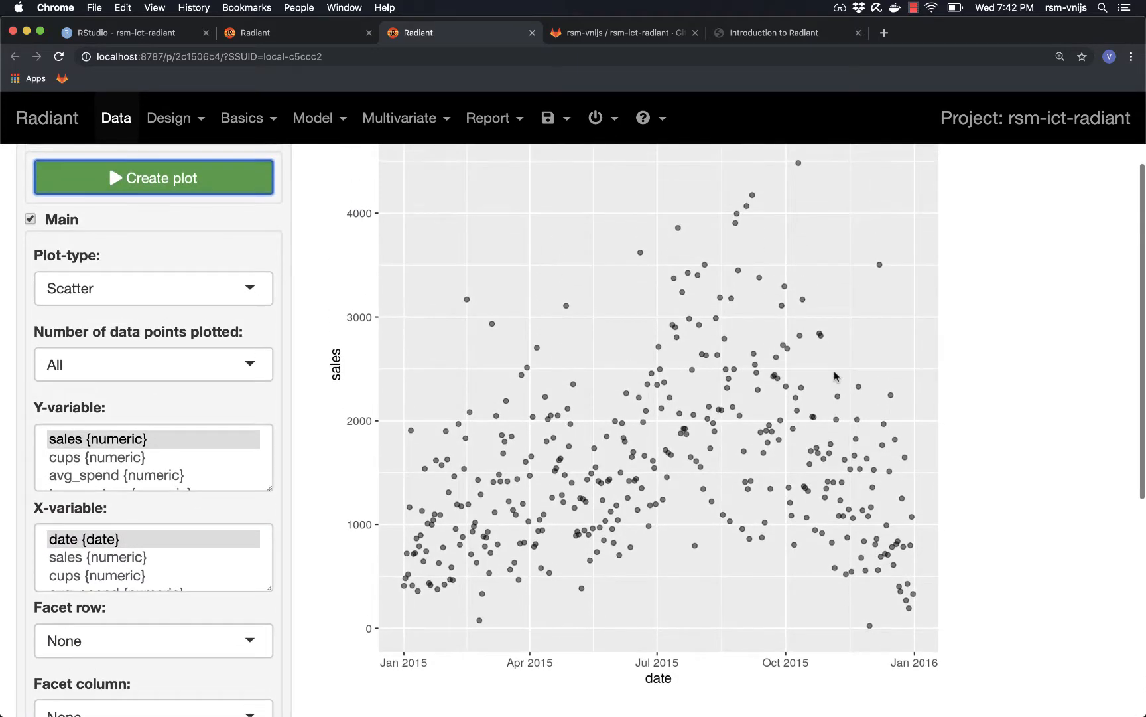
scroll(835, 376, "down", 1)
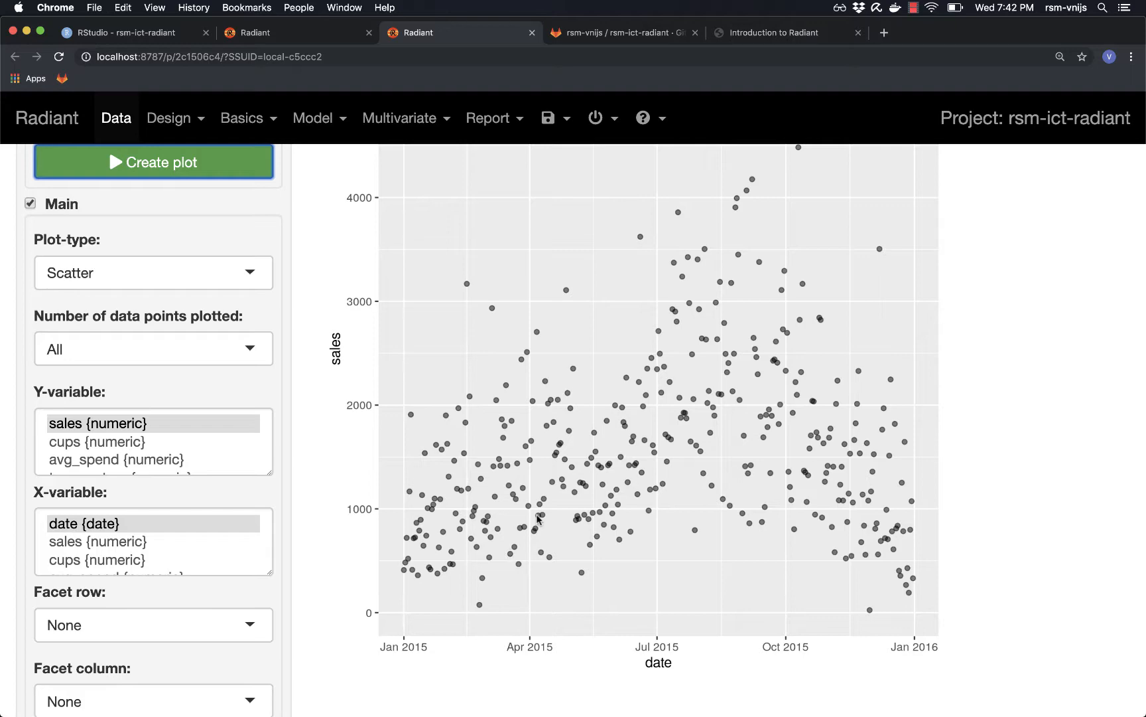
scroll(558, 457, "up", 5)
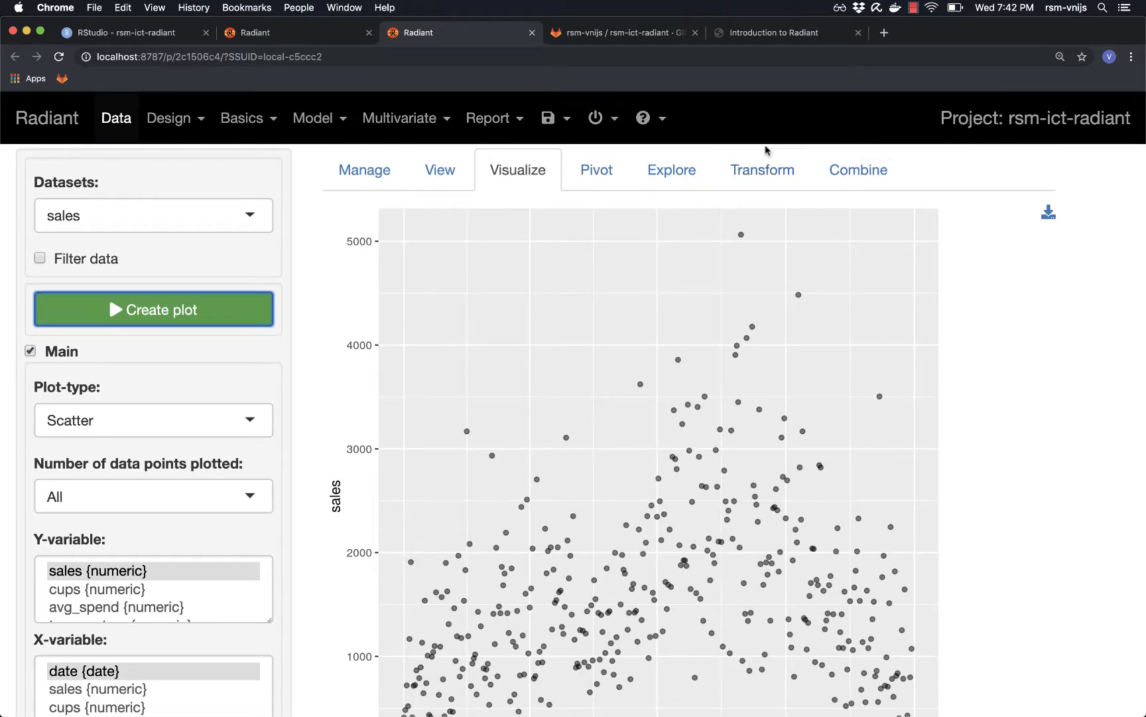
- Return to the Transform view and set the transformation type to Create
left_click(764, 167)
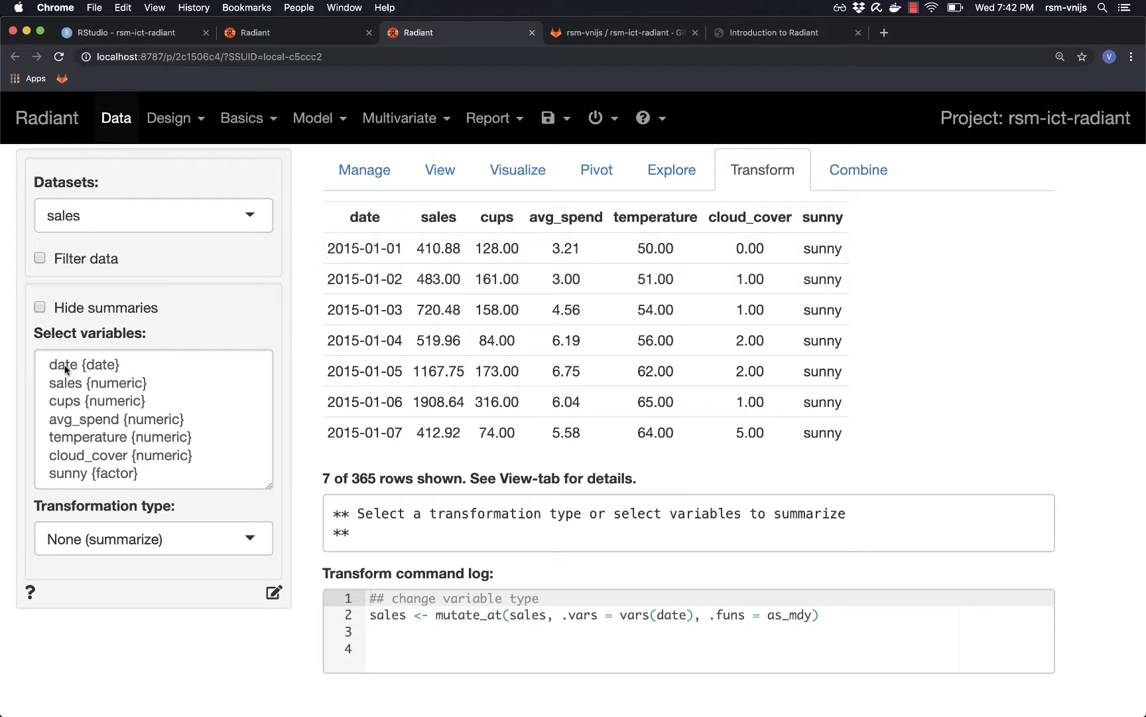
left_click(108, 539)
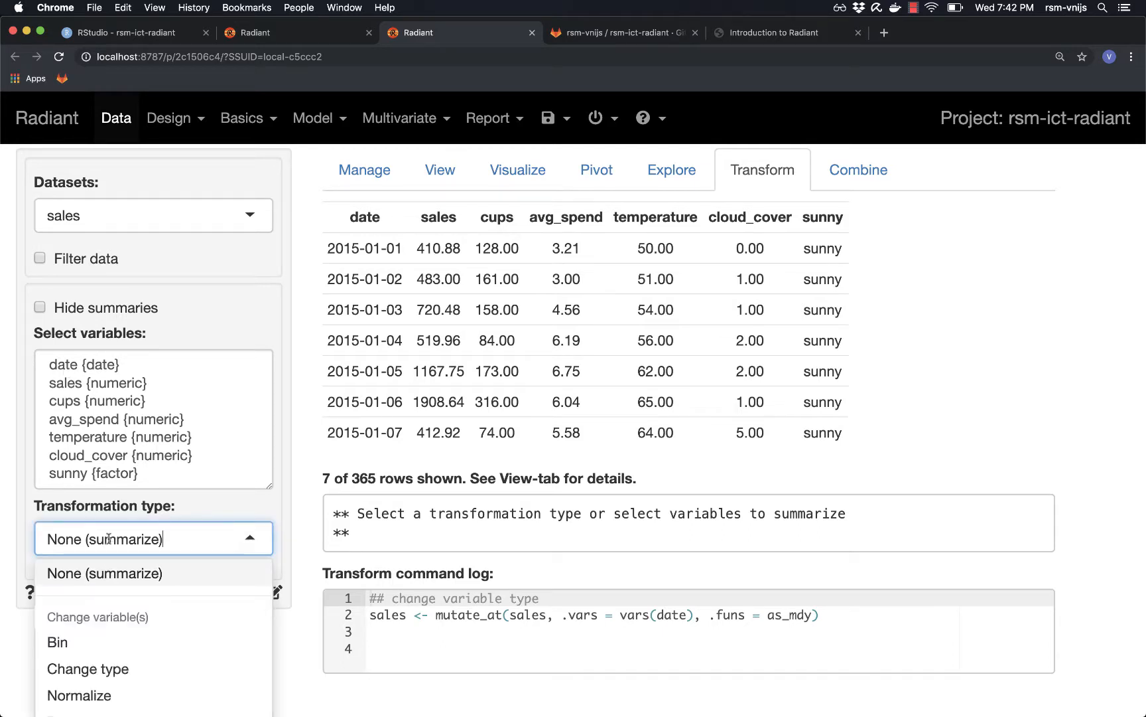
key("BackSpace")
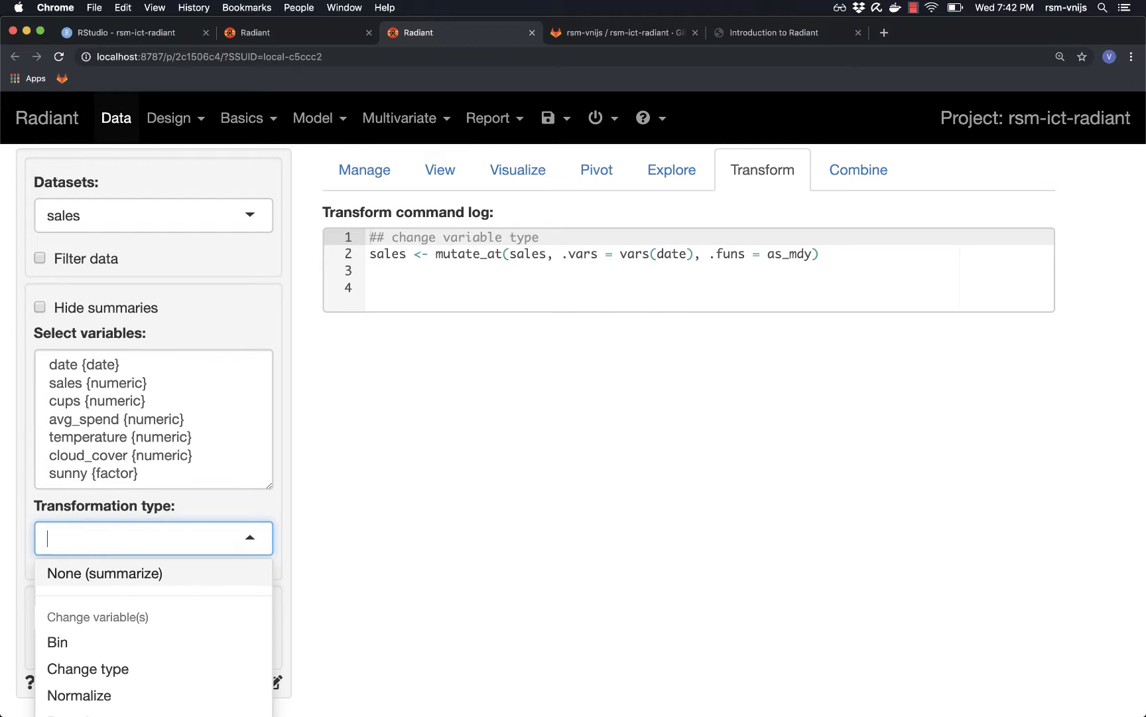
type("ccer")
key("BackSpace")
key("BackSpace")
type("rea")
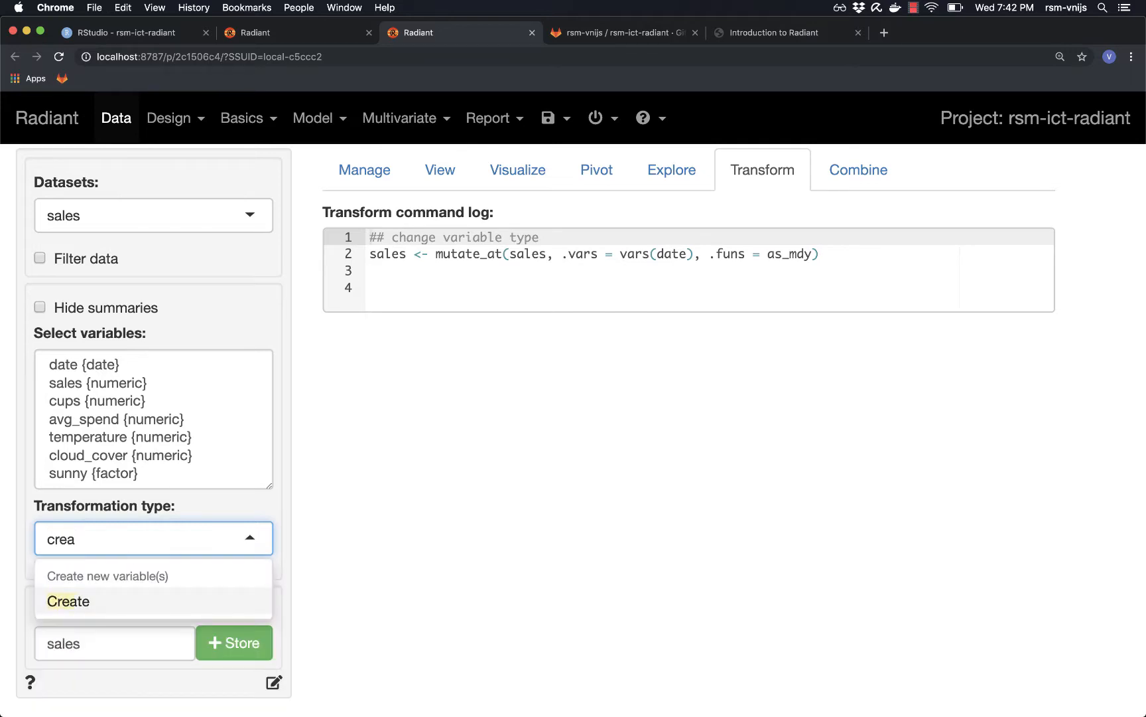
key("Return")
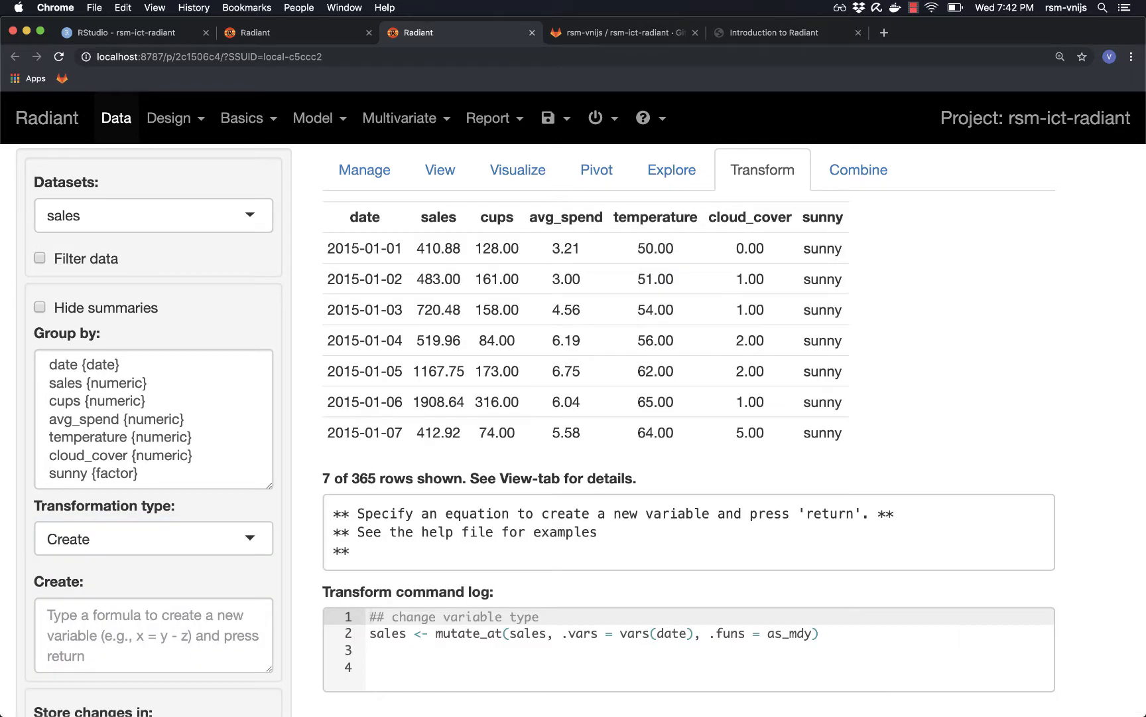
- Compute a new variable with the formula sales_month = month(date)
scroll(111, 606, "down", 1)
left_click(82, 596)
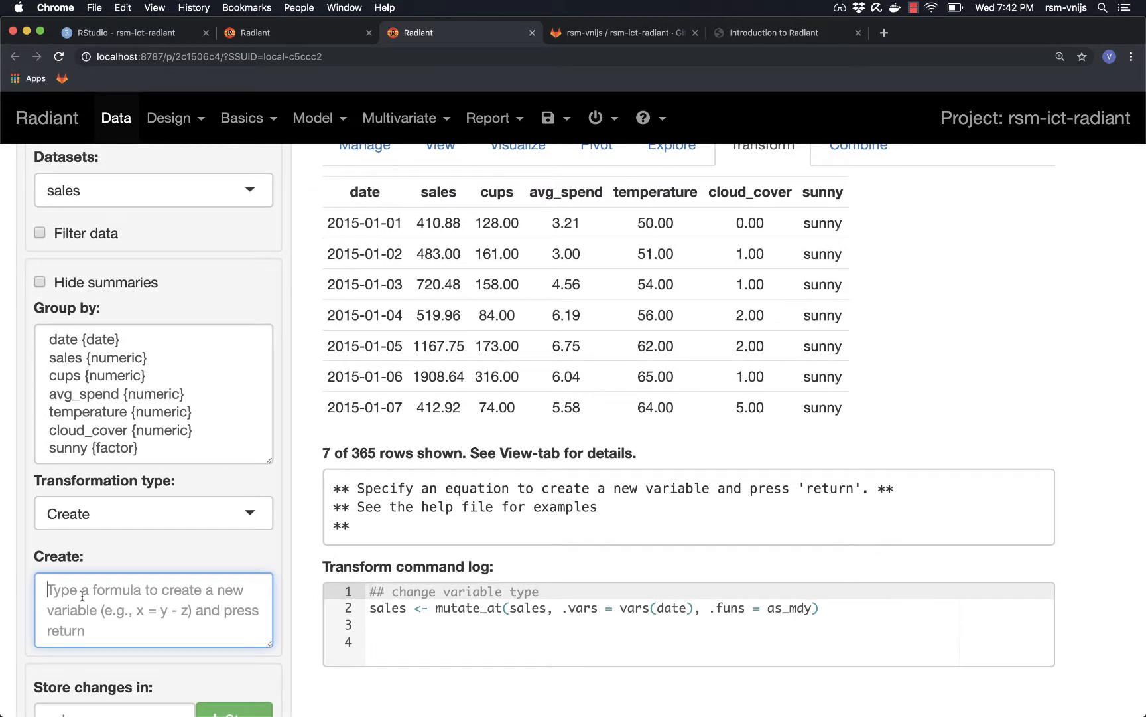
type("sales_")
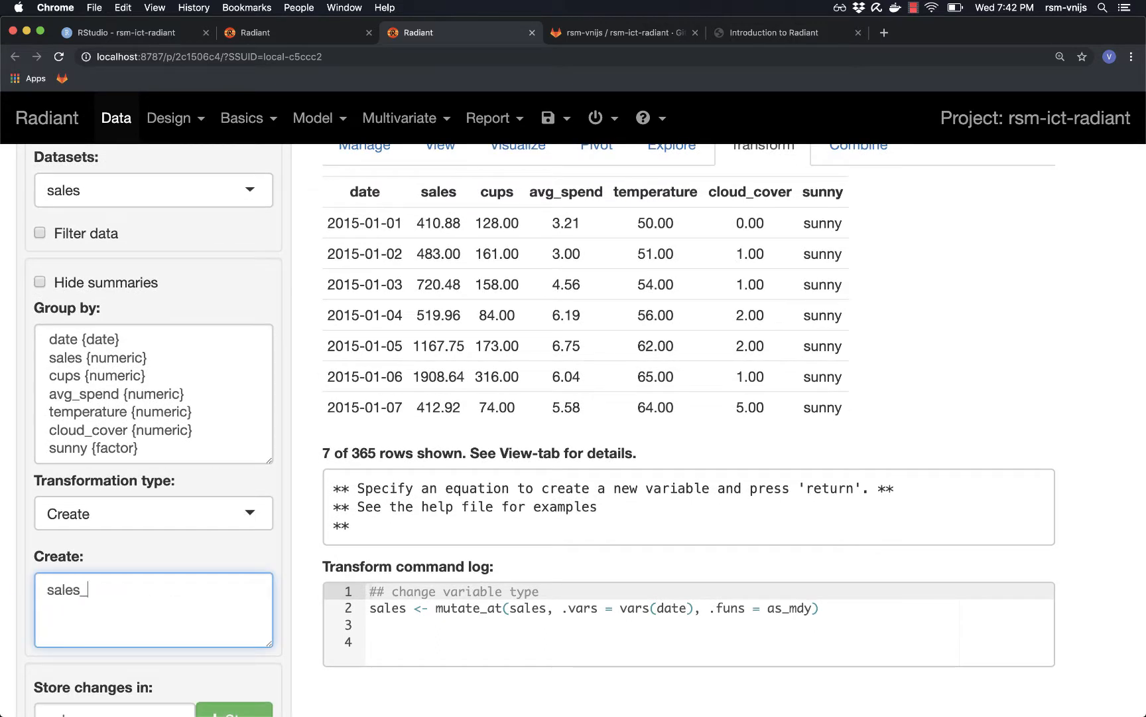
type("month = month(dates)")
key("BackSpace")
key("BackSpace")
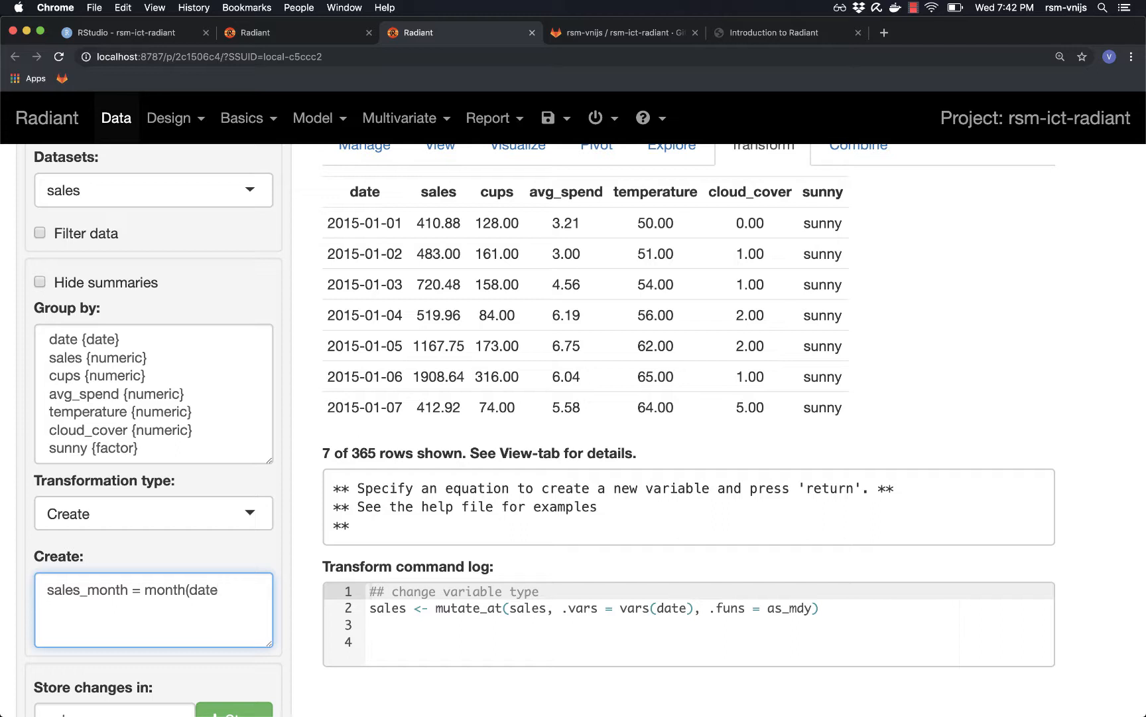
type(")")
key("Return")
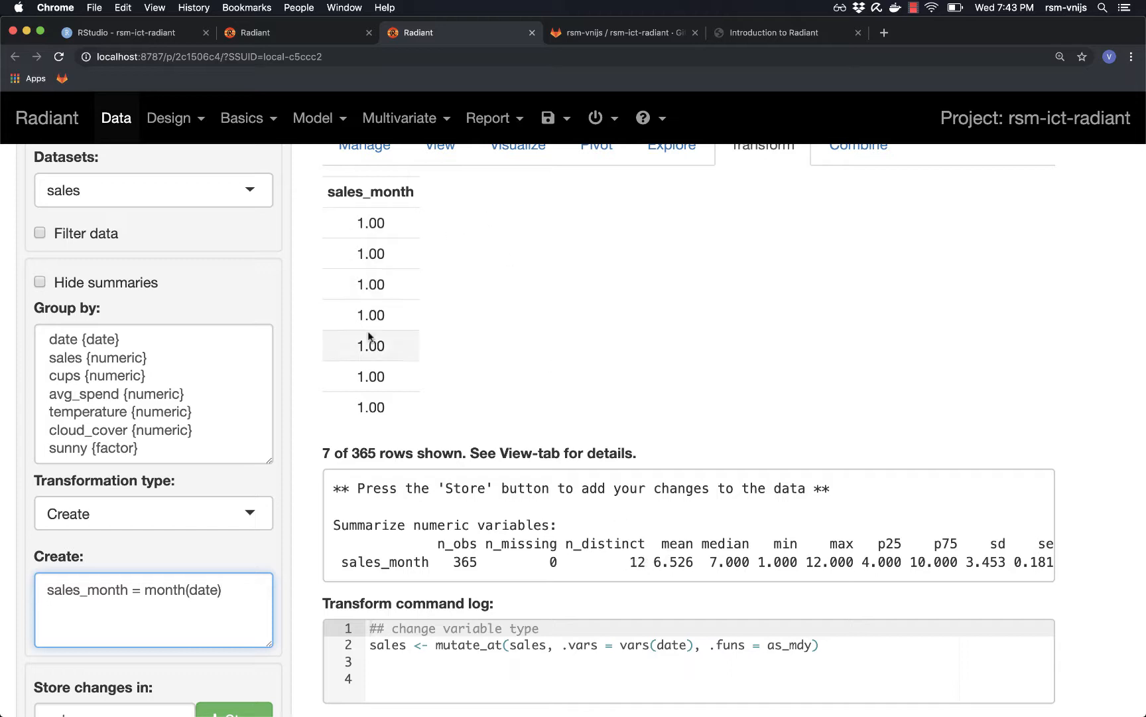
- Extend the formula to sales_month = month(date, label = TRUE) and store the new variable in the sales dataset
left_click(216, 592)
type(", label")
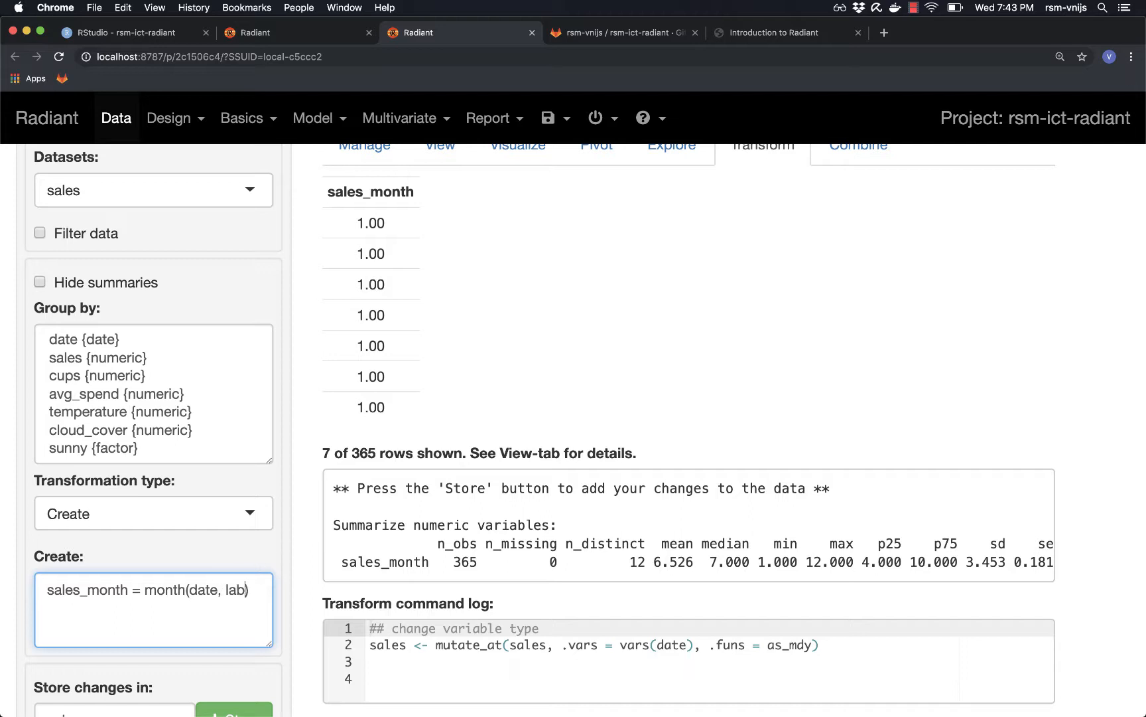
type(" = TRUE")
key("Return")
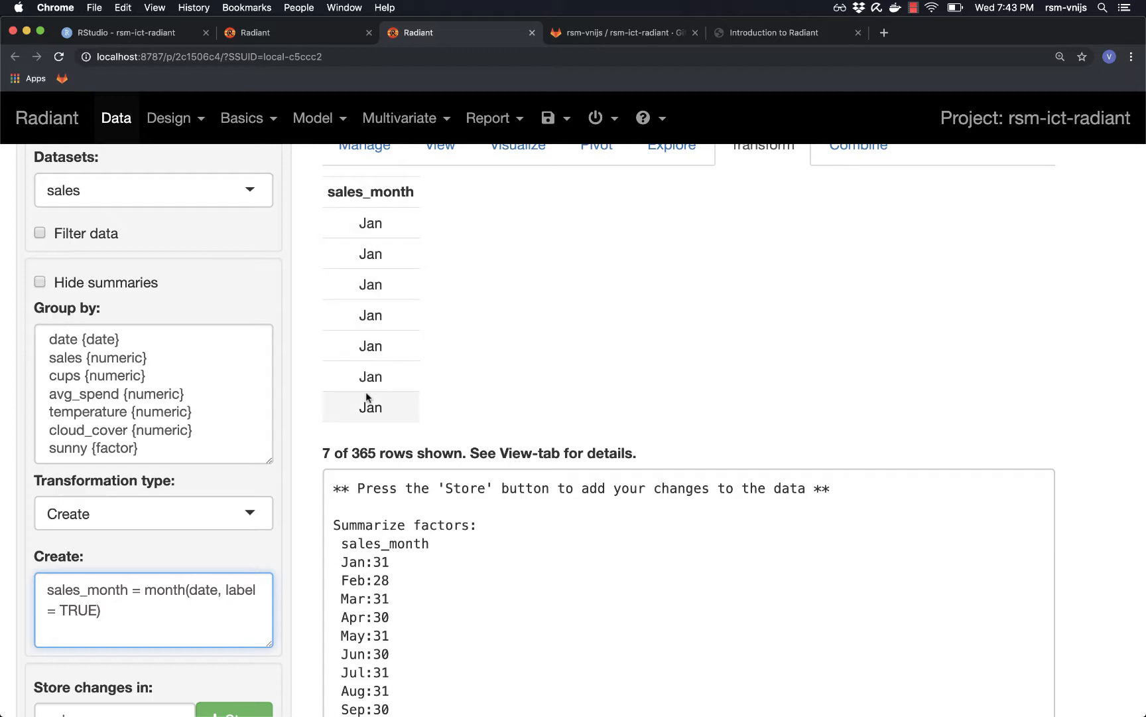
scroll(387, 556, "down", 3)
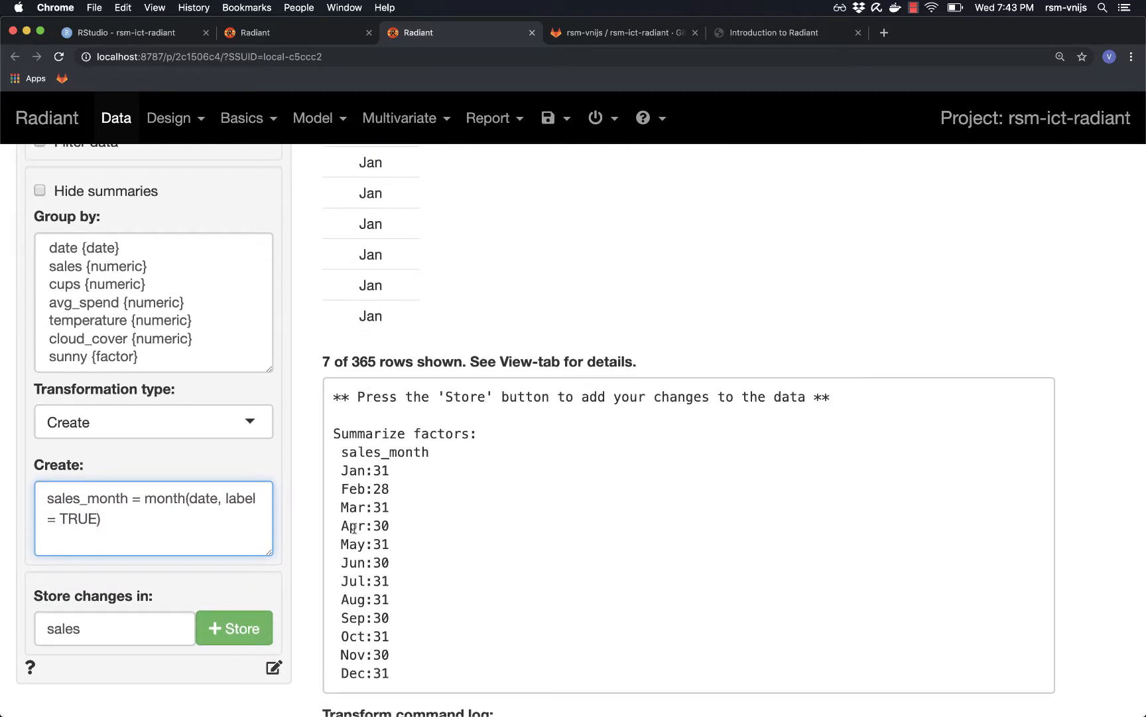
left_click(233, 629)
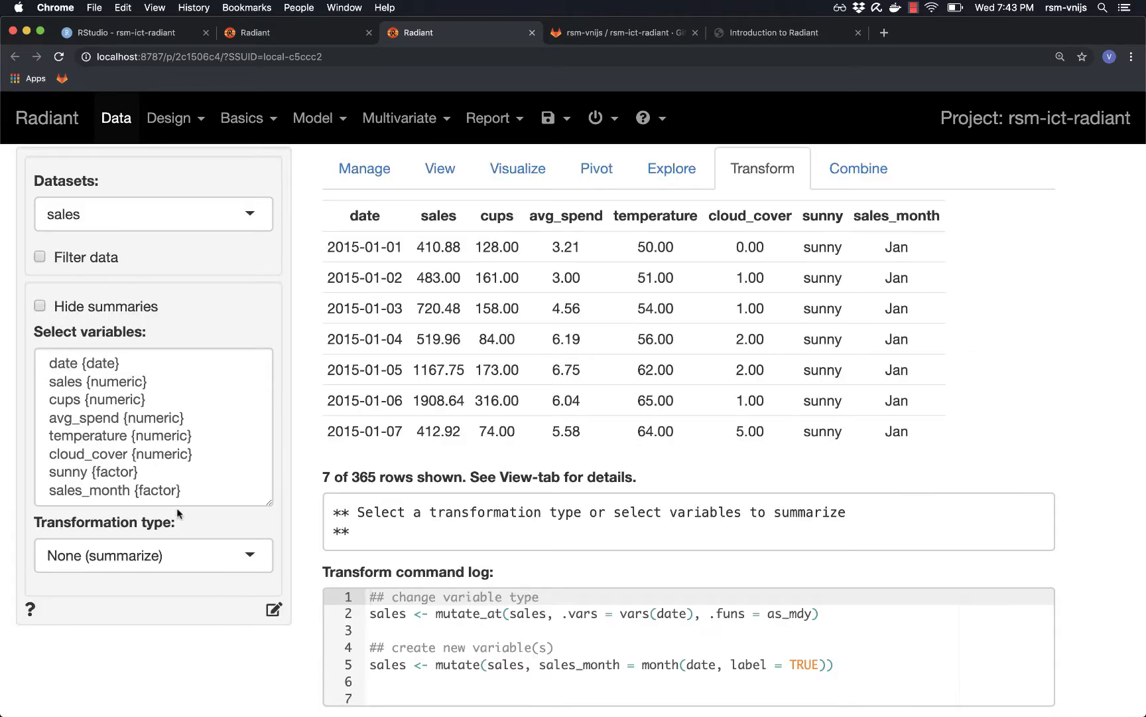
- Choose Remove/reorder levels for sales_month and examine its level order, the summary and the transform command log
left_click(102, 491)
scroll(102, 491, "down", 2)
left_click(117, 555)
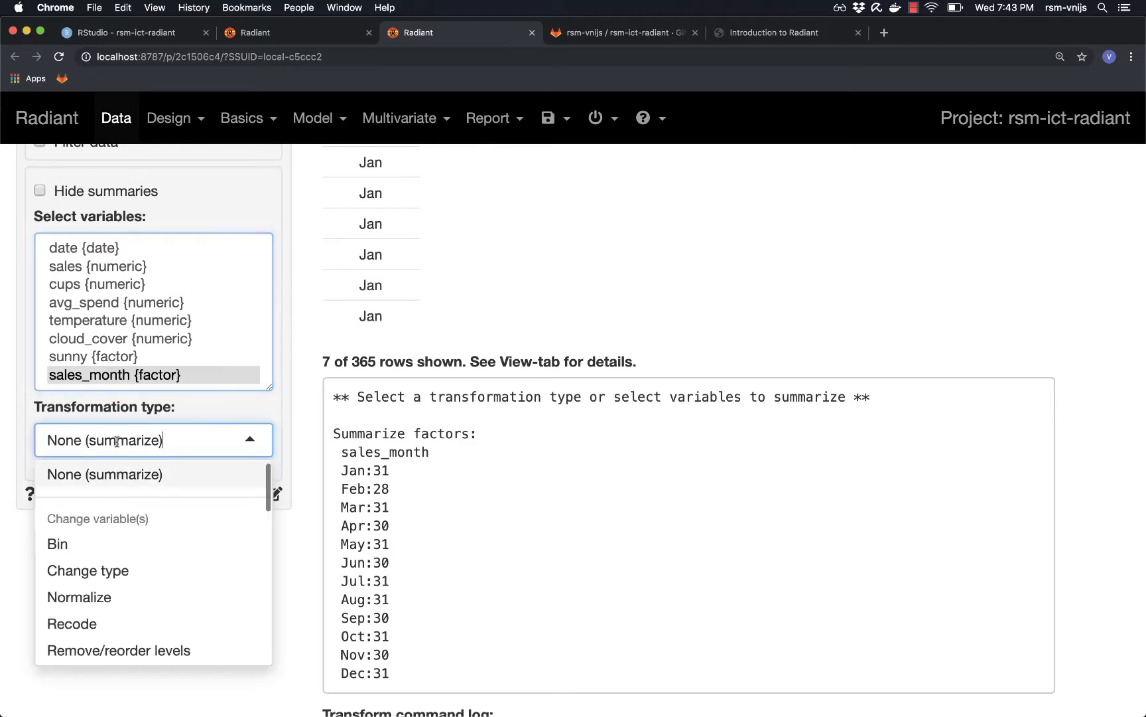
scroll(126, 519, "down", 2)
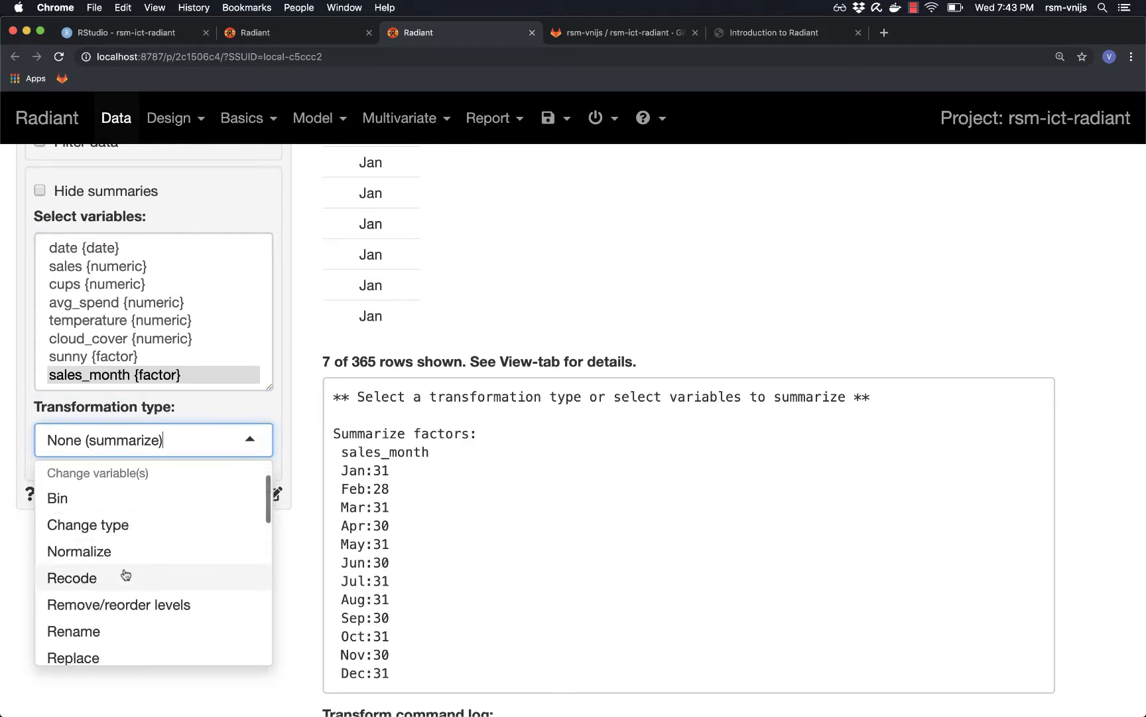
left_click(106, 605)
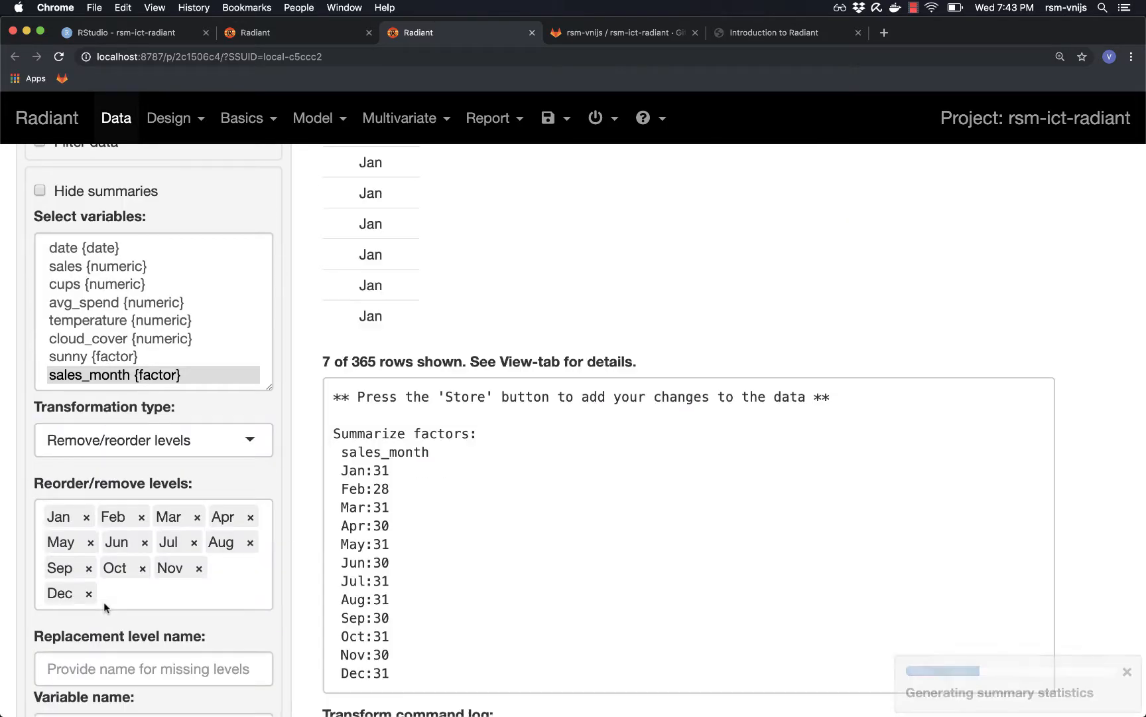
left_click_drag(57, 594, 84, 605)
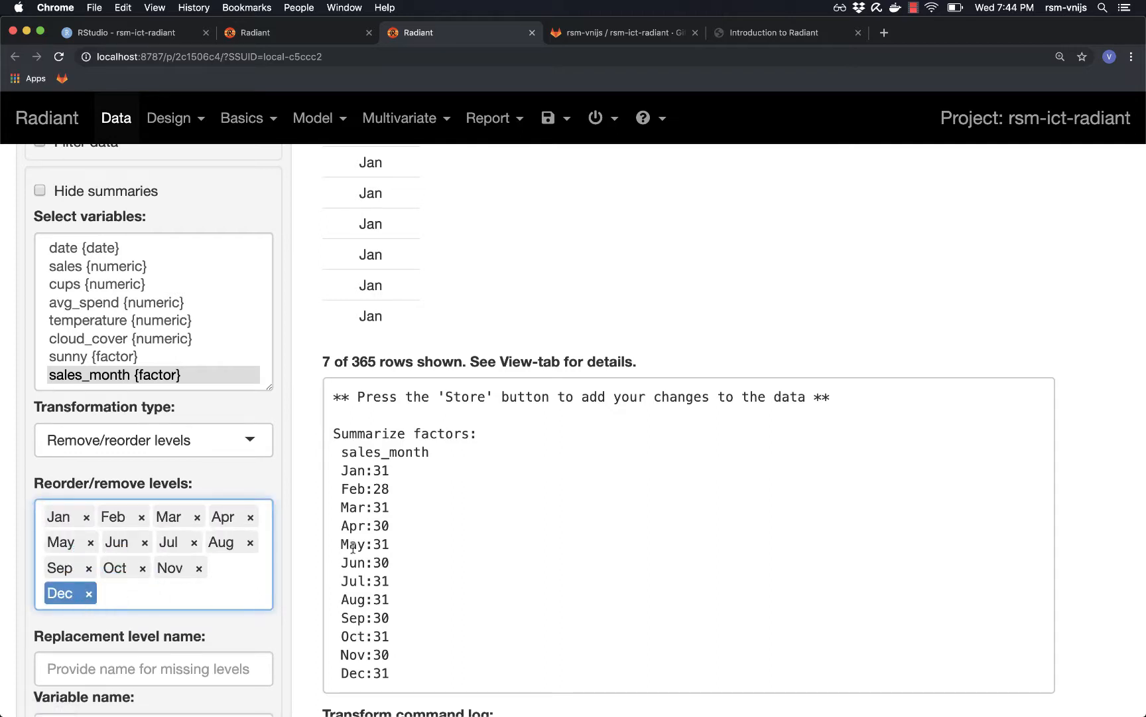
left_click(425, 518)
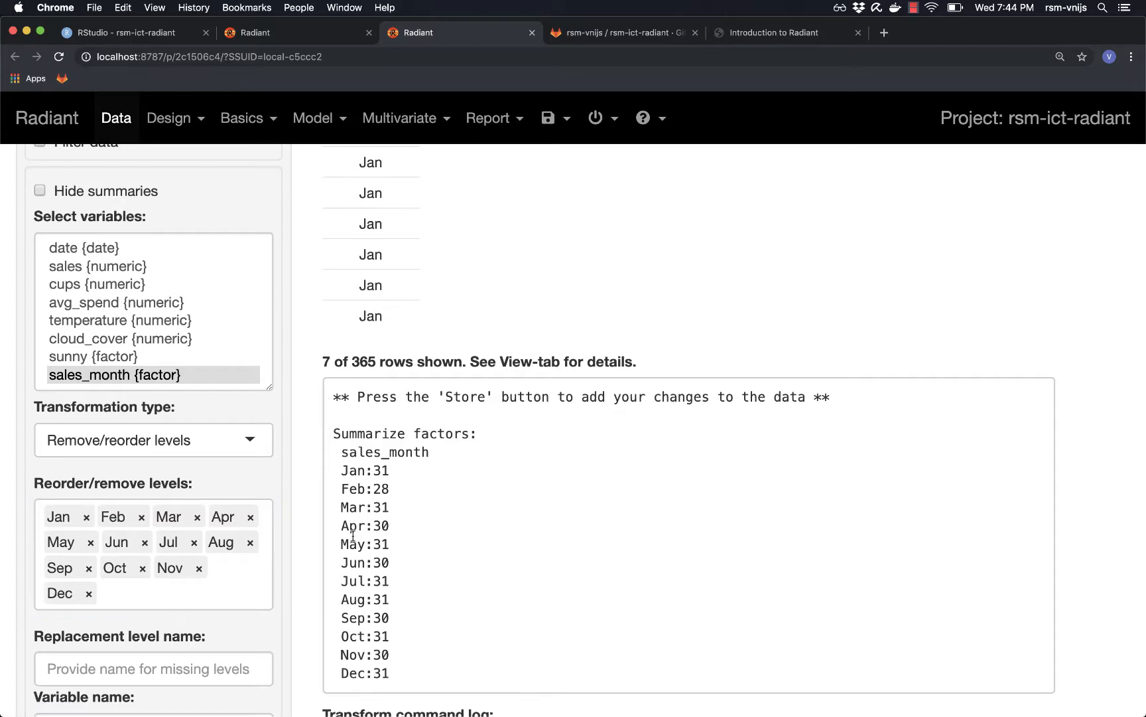
scroll(352, 536, "down", 3)
scroll(353, 536, "up", 3)
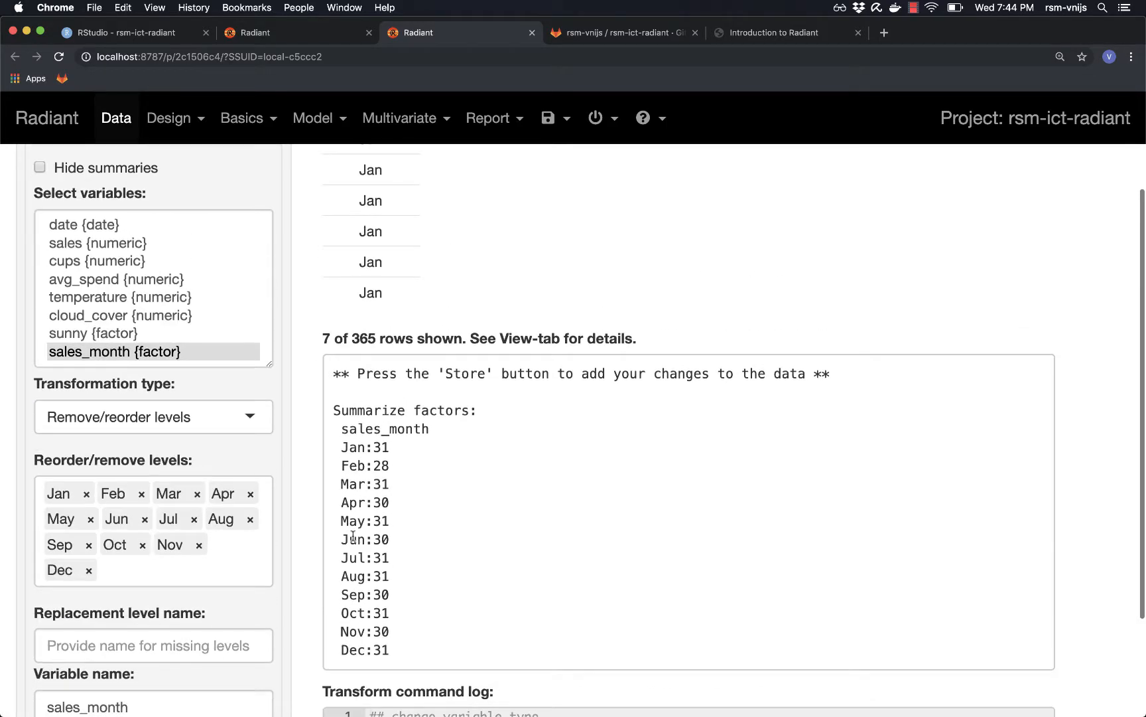
scroll(353, 536, "up", 3)
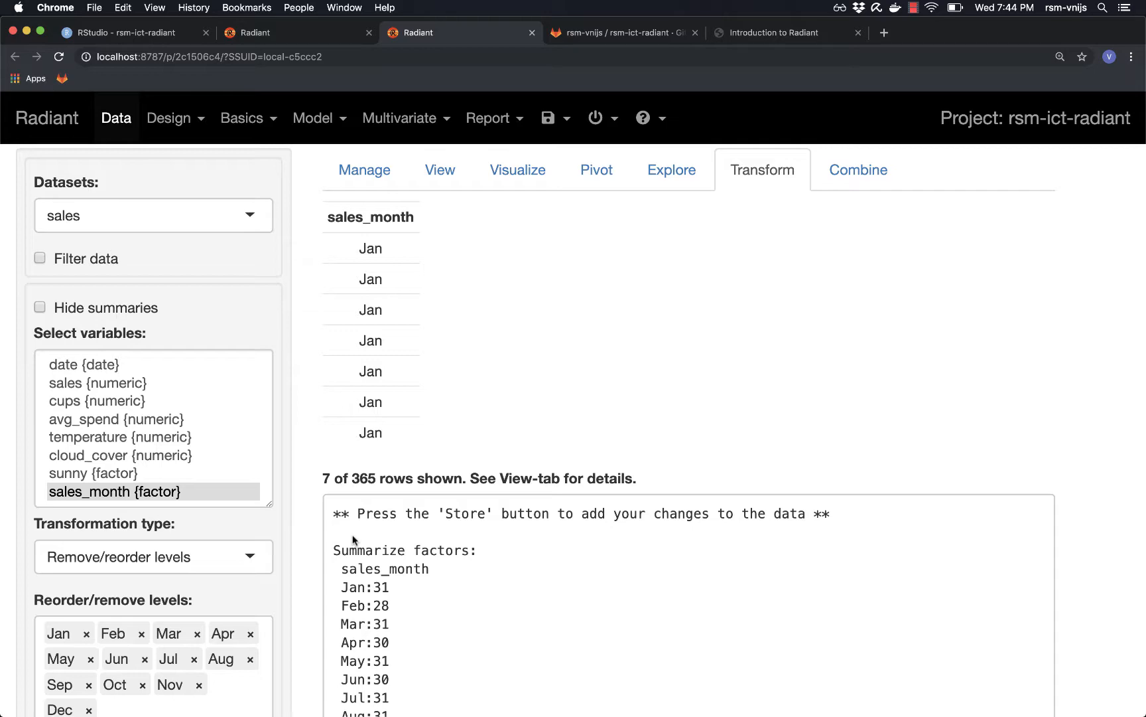
scroll(471, 392, "down", 5)
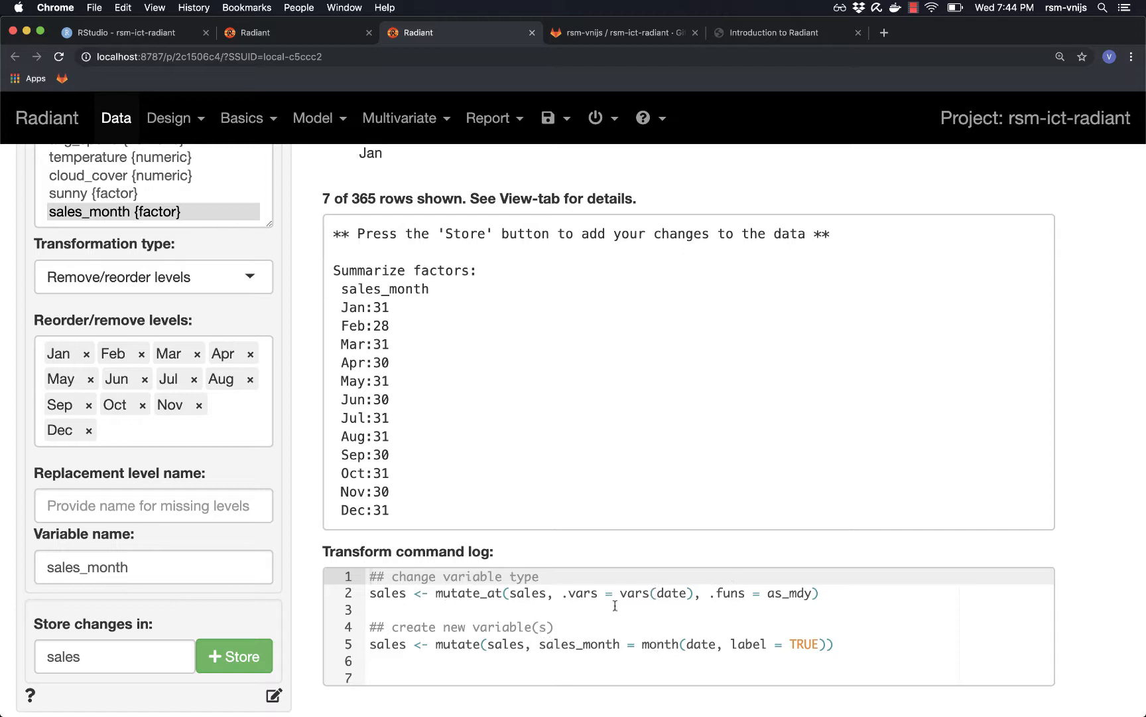
- Send the sales transformation commands to the R Markdown report and run the chunk that loads sales.csv
left_click(274, 695)
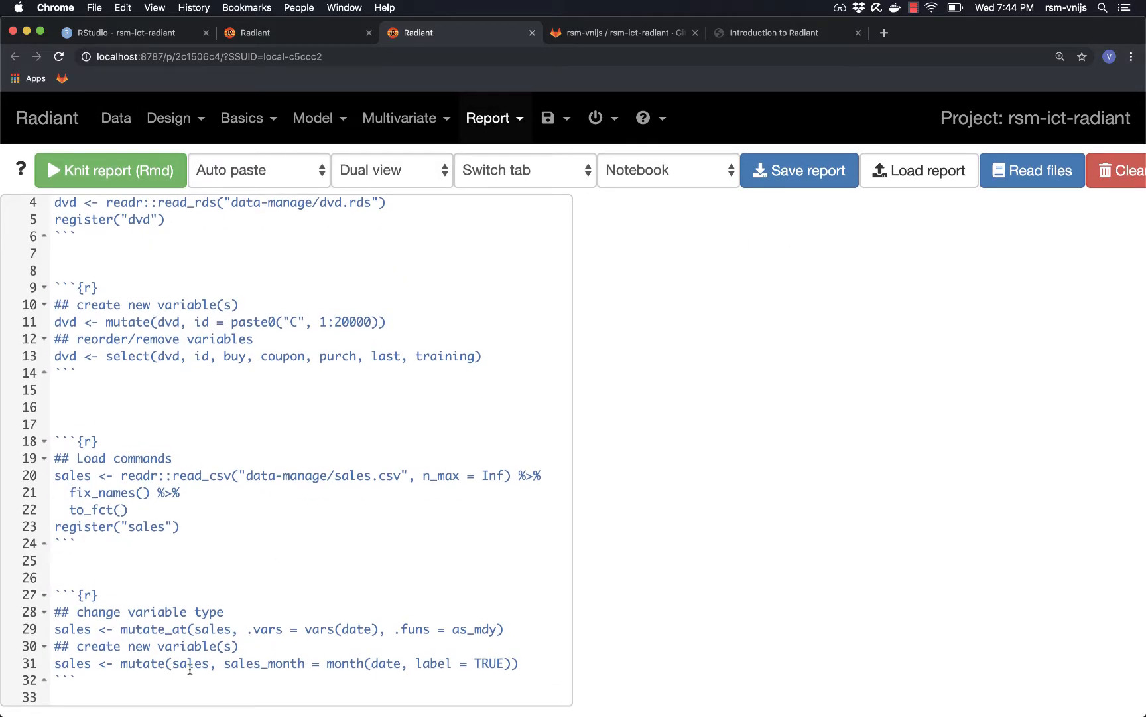
left_click(61, 439)
key("super+Return")
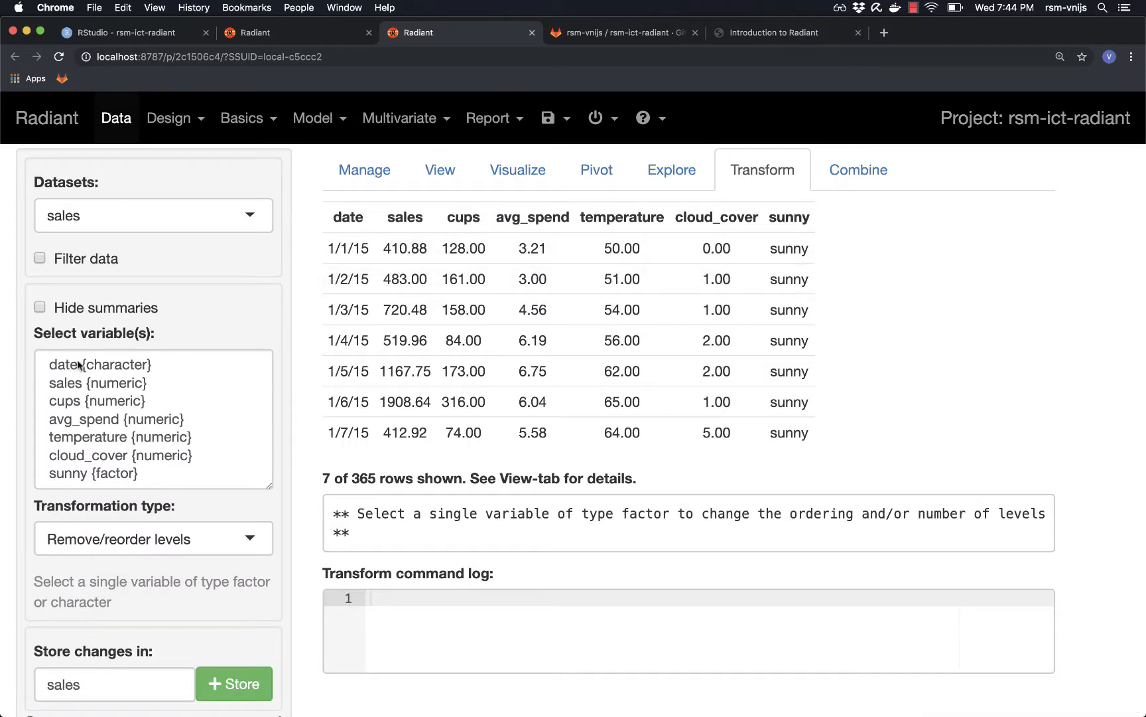
- Run the report chunk that converts date and creates sales_month, and return to the sales data in the Transform view
left_click(482, 133)
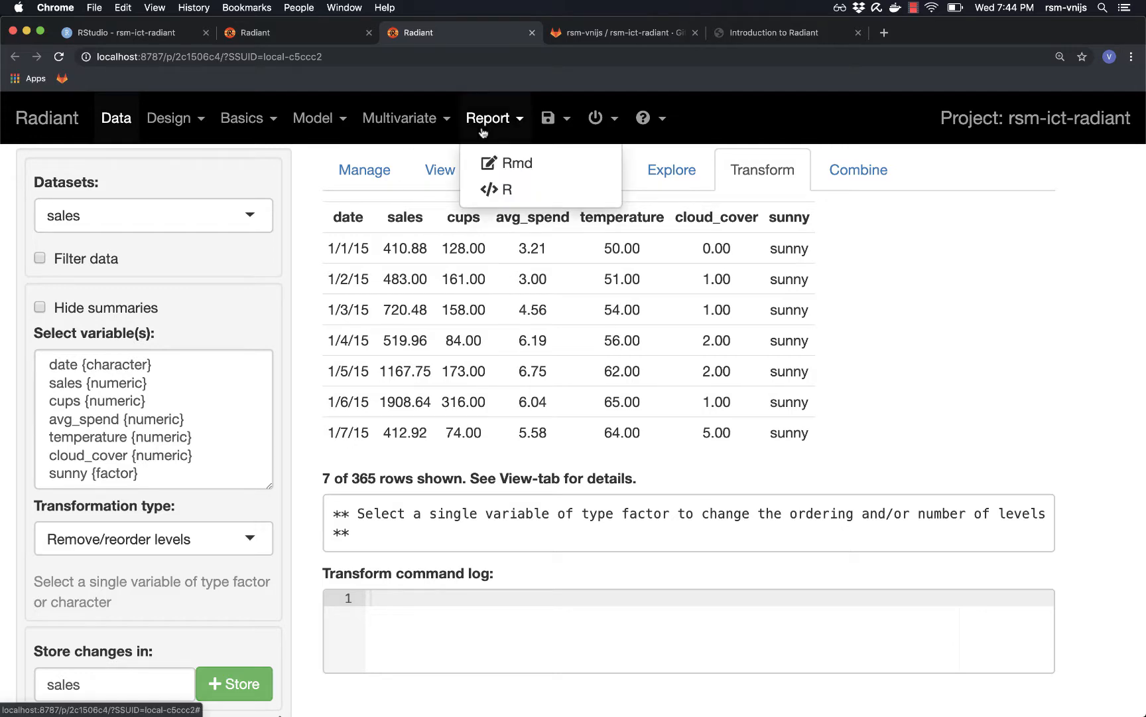
left_click(510, 164)
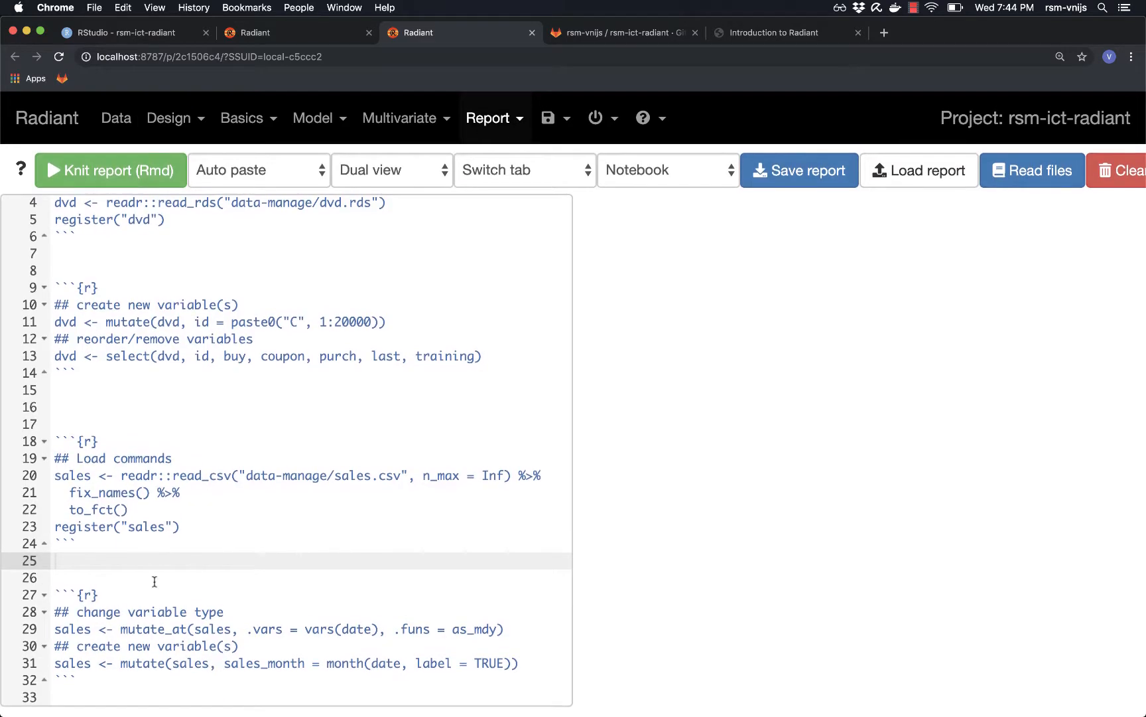
left_click(67, 595)
key("super+Down")
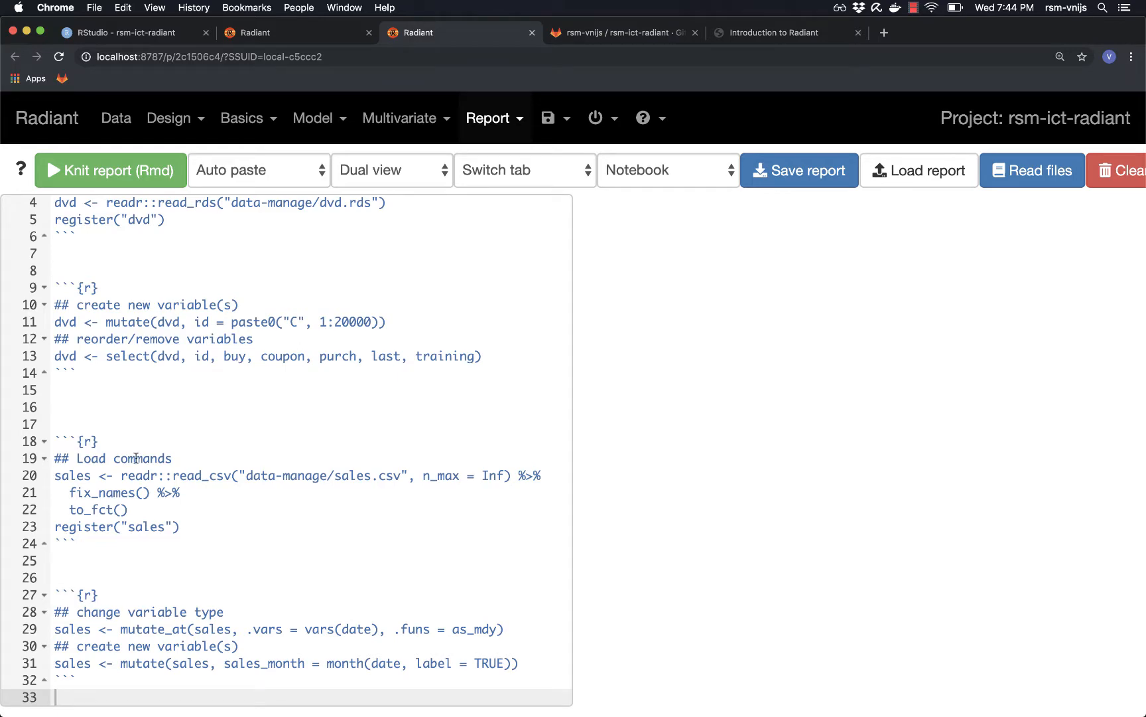
left_click(117, 119)
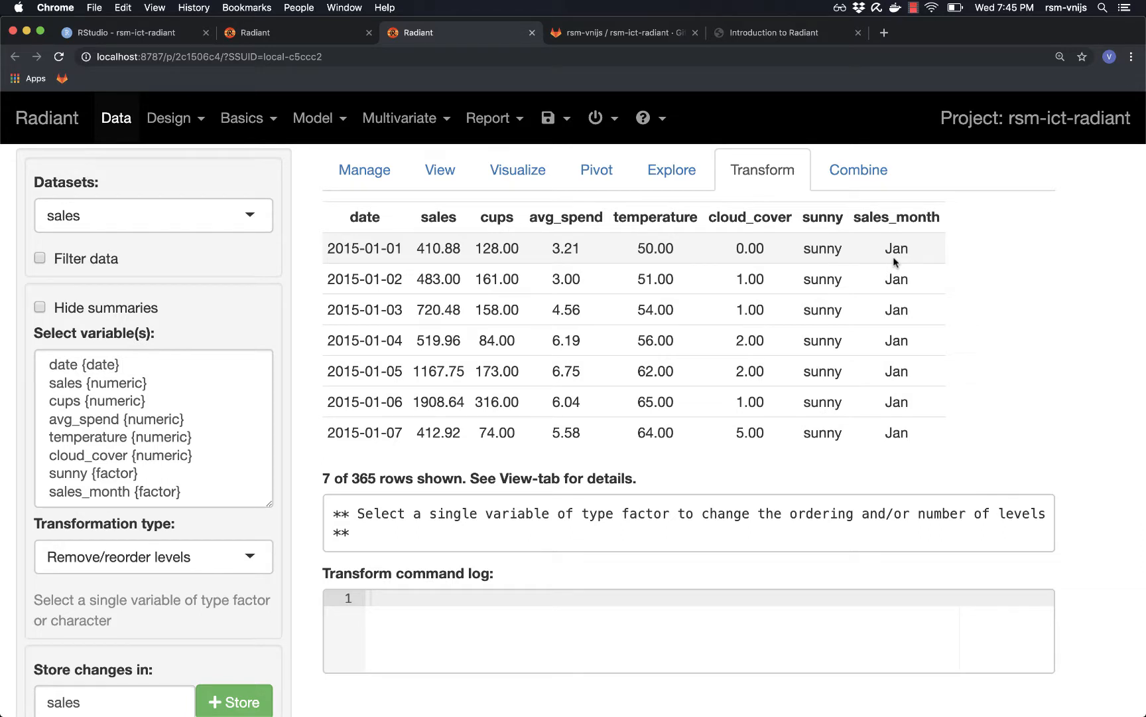
- Create a pivot table of the mean of sales with sales_month as the categorical variable
left_click(597, 174)
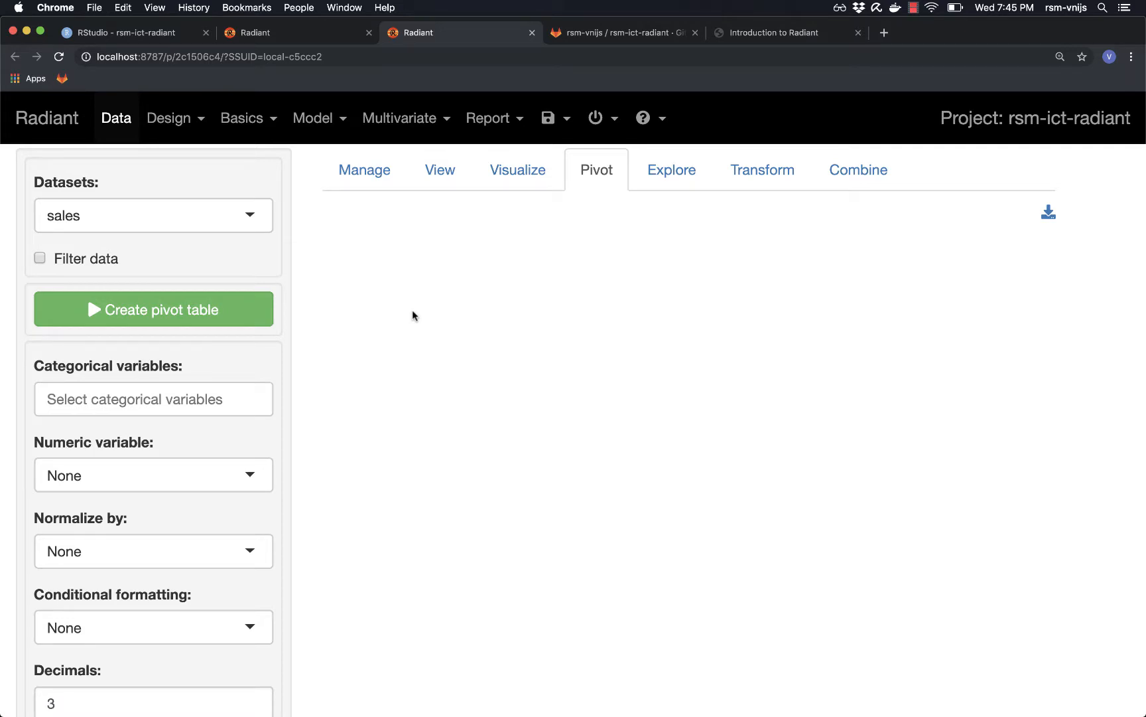
left_click(151, 398)
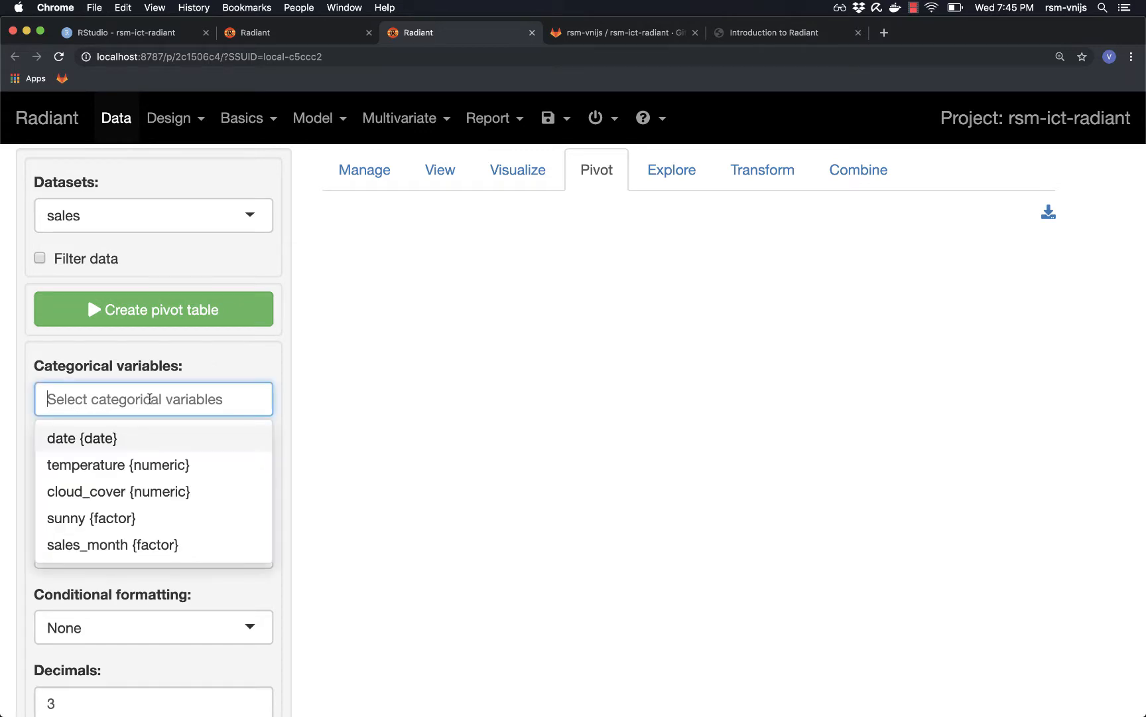
left_click(103, 545)
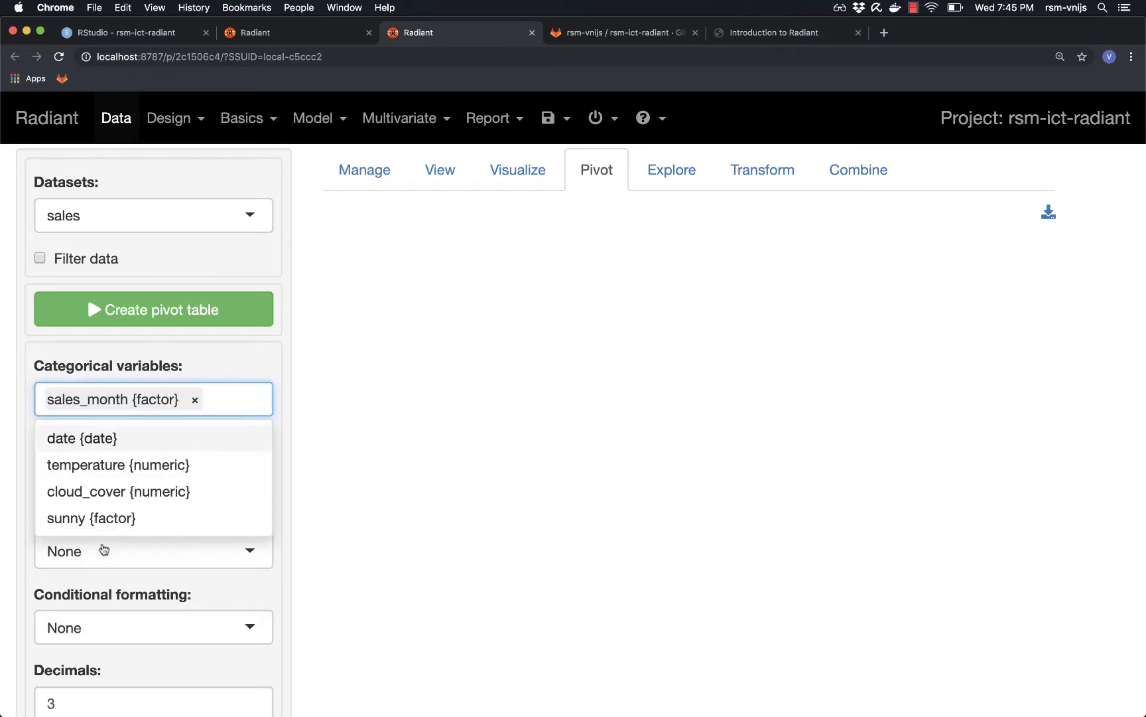
left_click(379, 468)
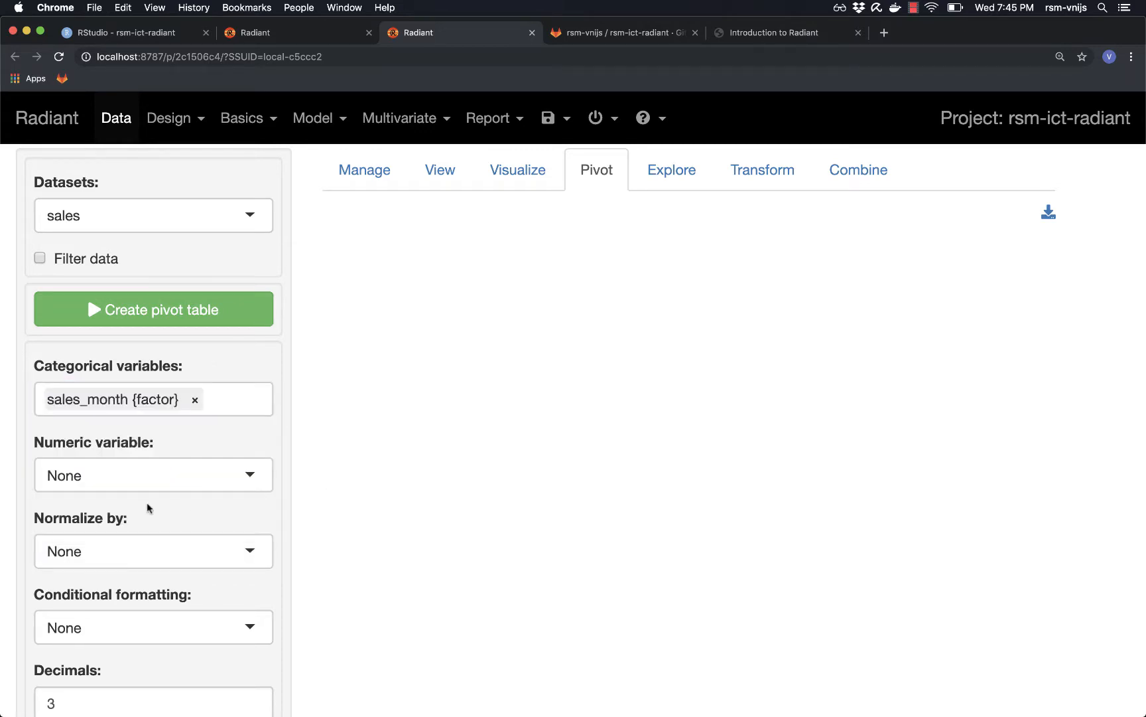
left_click(87, 475)
left_click(87, 543)
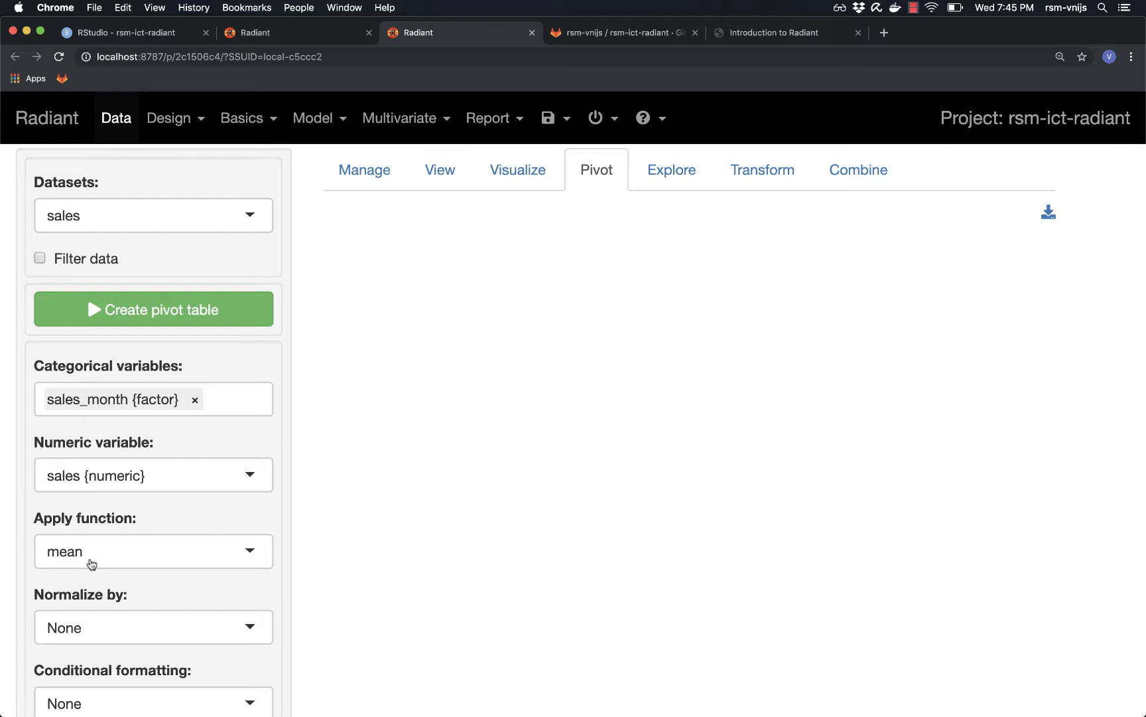
left_click(146, 312)
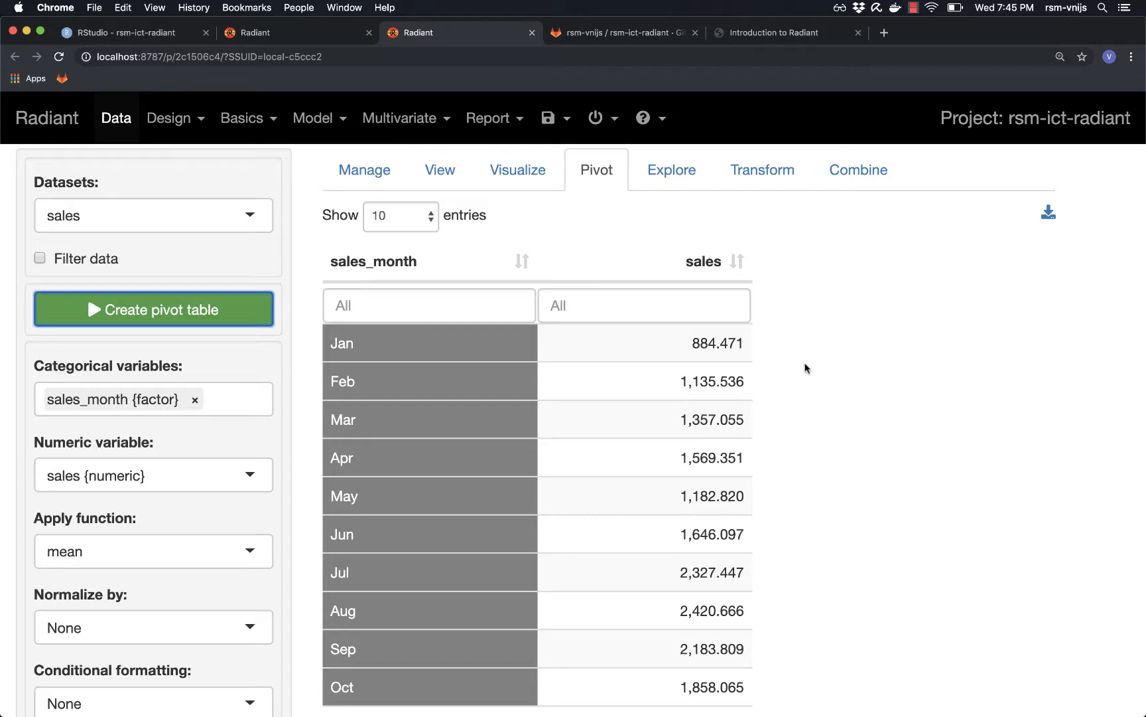
- Show the plot for the monthly sales pivot table and look over both the table and the bar chart
scroll(806, 368, "down", 4)
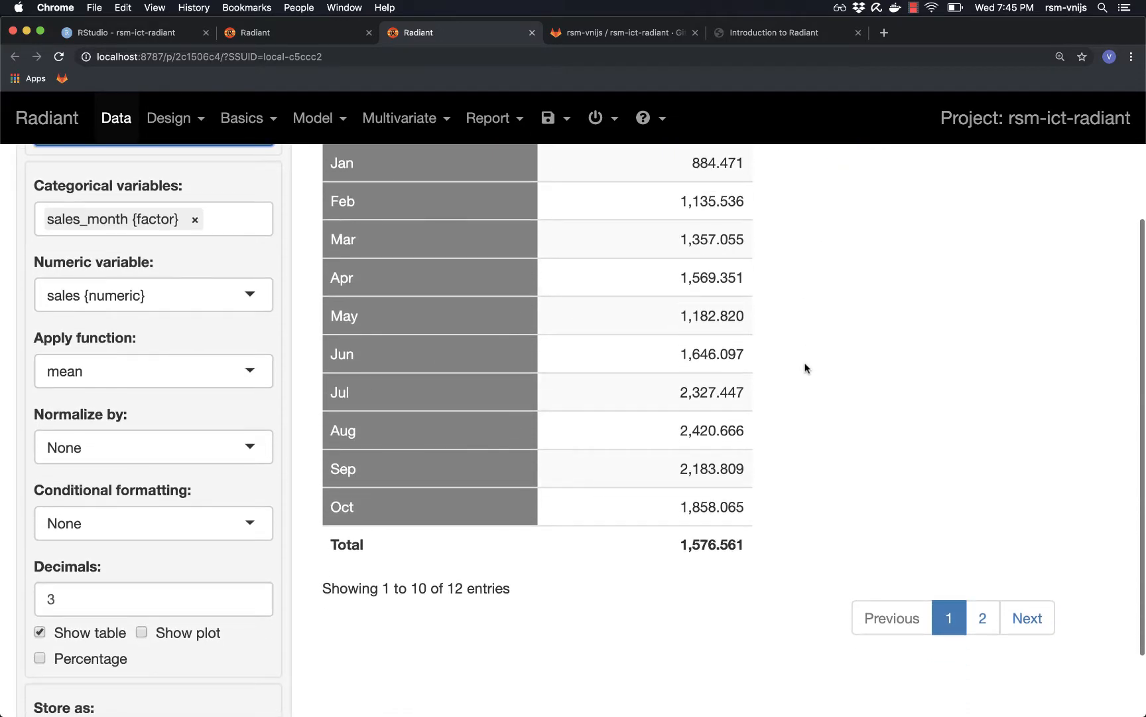
scroll(806, 368, "up", 5)
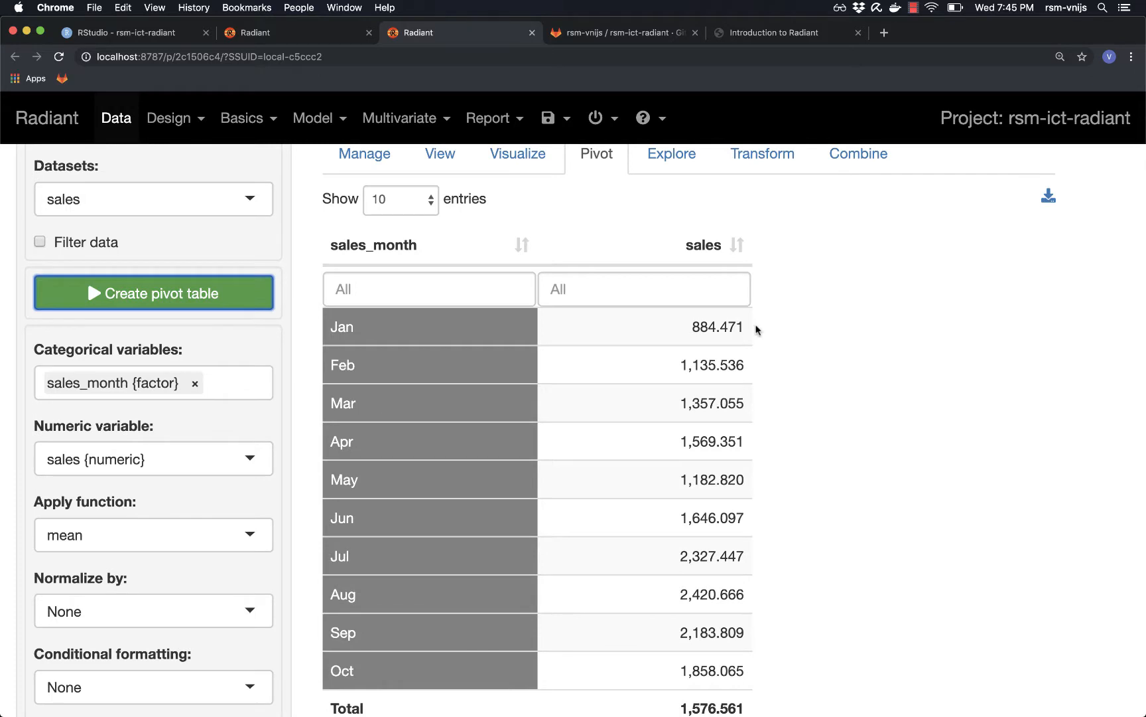
scroll(755, 302, "down", 5)
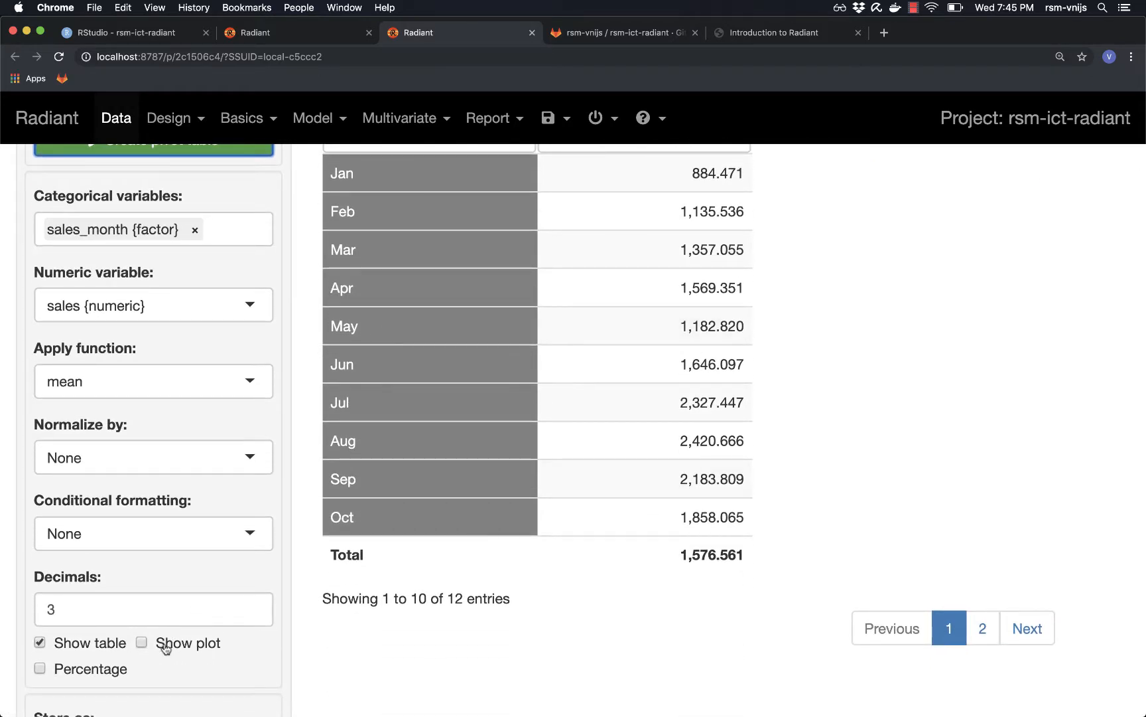
left_click(165, 648)
scroll(723, 398, "down", 10)
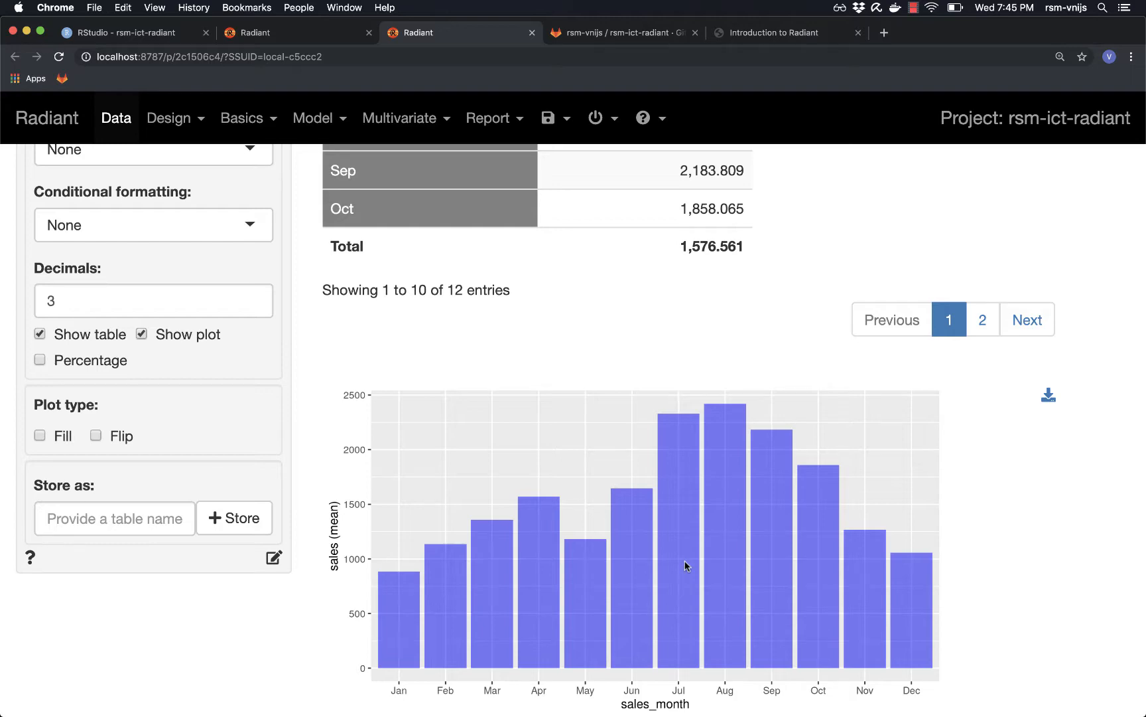
scroll(686, 564, "up", 10)
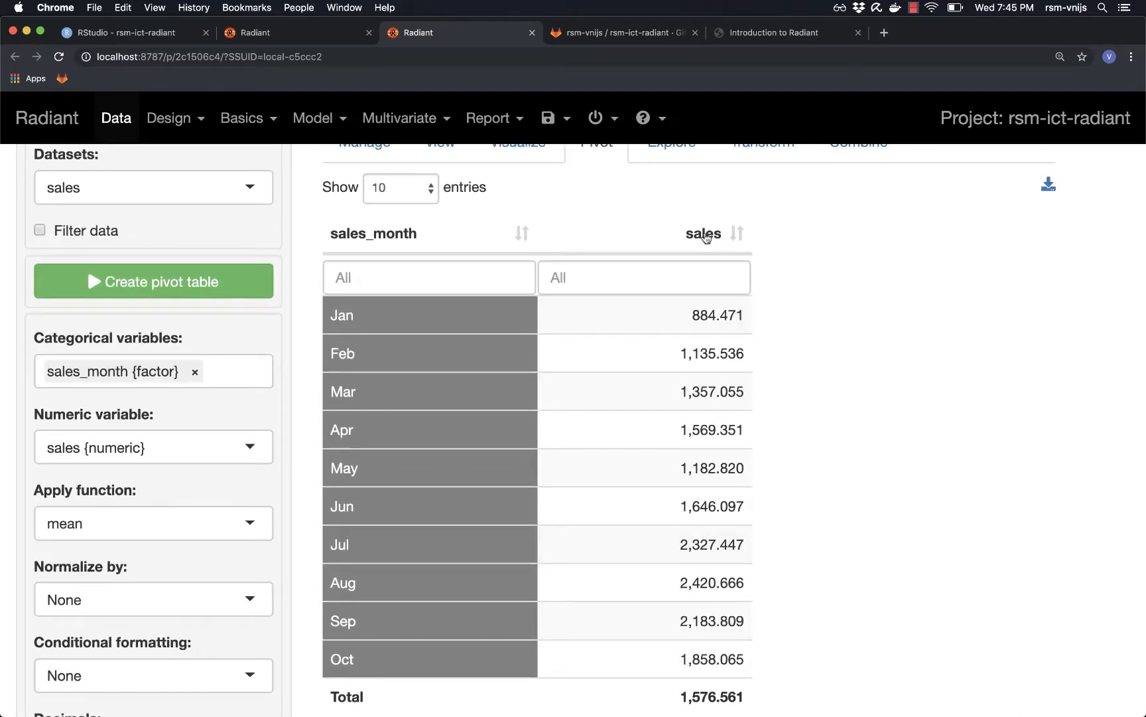
- Sort the pivot table by mean sales in descending order and check the month order in the bar chart
left_click(706, 238)
scroll(683, 371, "down", 7)
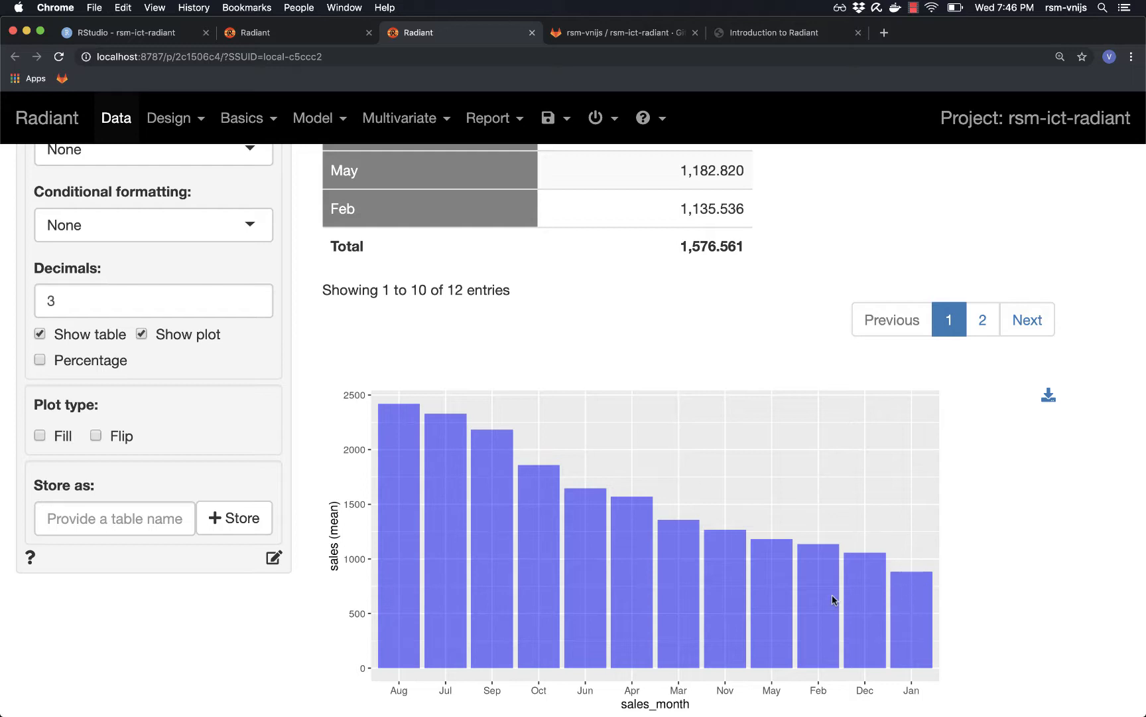
scroll(832, 594, "up", 3)
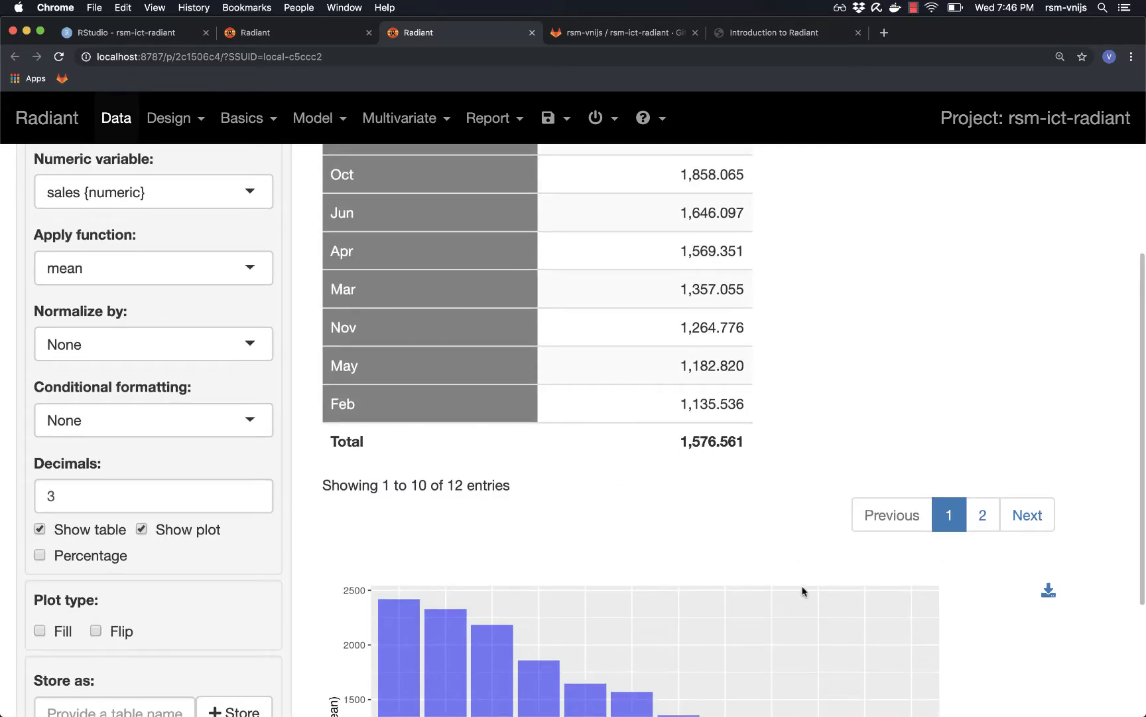
- Apply Color bar conditional formatting to the pivot table of mean sales per month and look over the bars
left_click(110, 427)
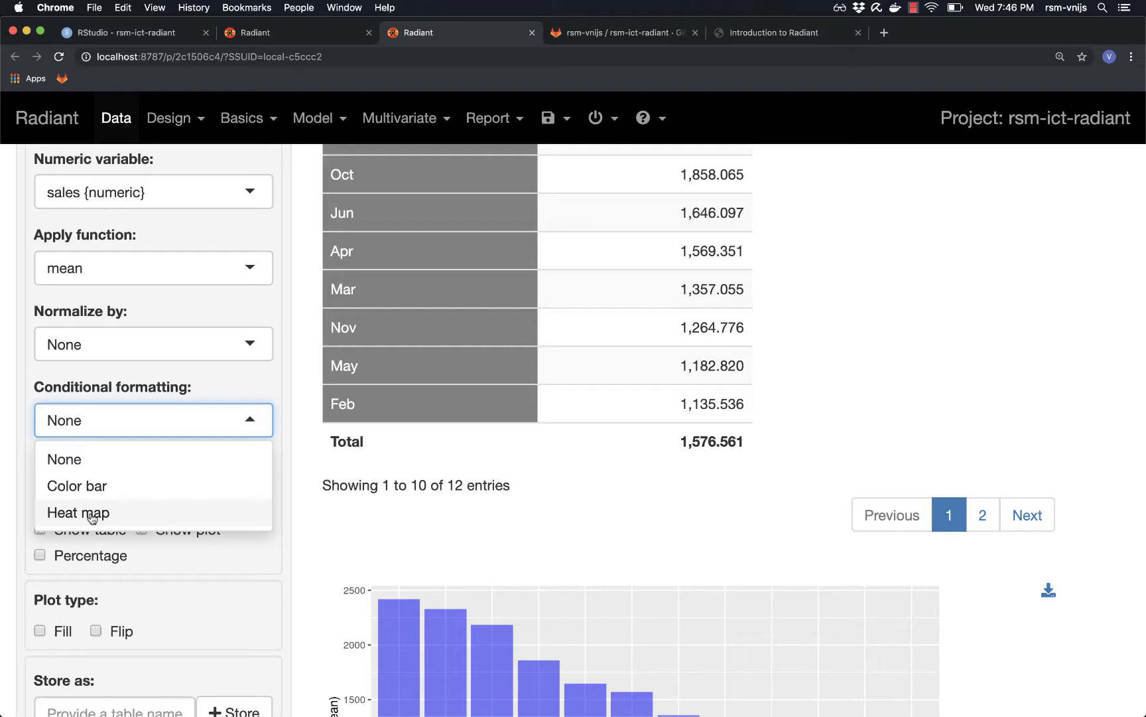
left_click(89, 491)
scroll(871, 466, "up", 3)
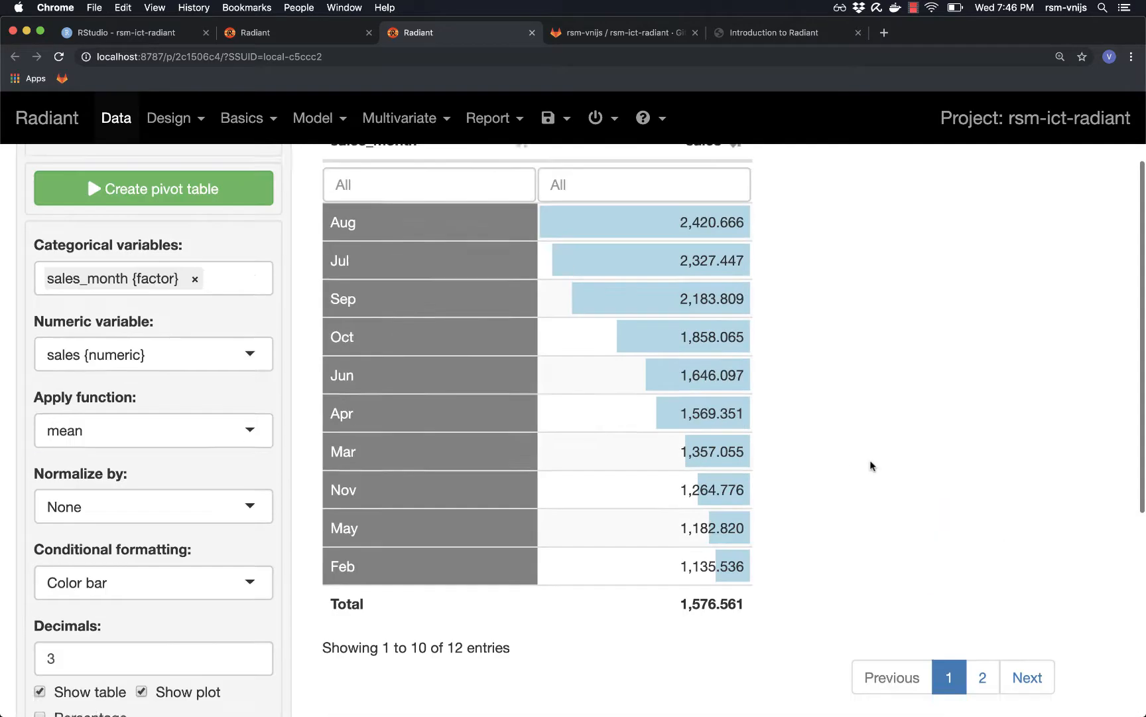
scroll(871, 466, "up", 1)
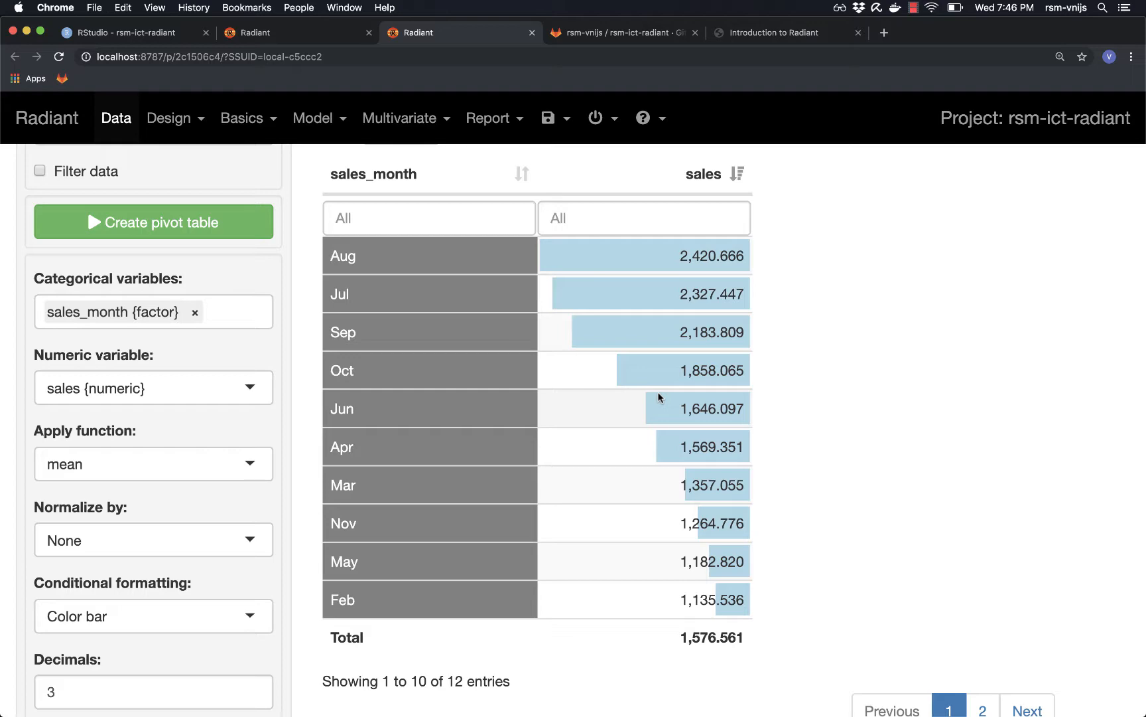
- Read the Data > Pivot exercises on the Introduction to Radiant page, highlight the sunny-days plot question, and return to the pivot table
left_click(763, 32)
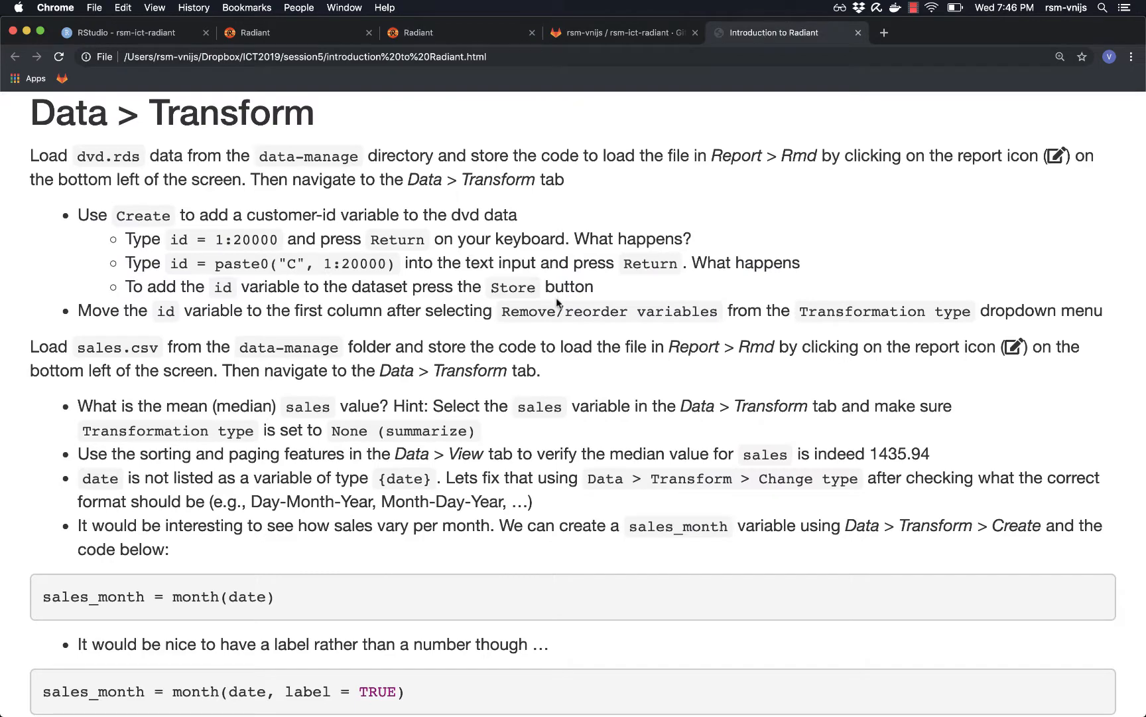
scroll(556, 302, "down", 10)
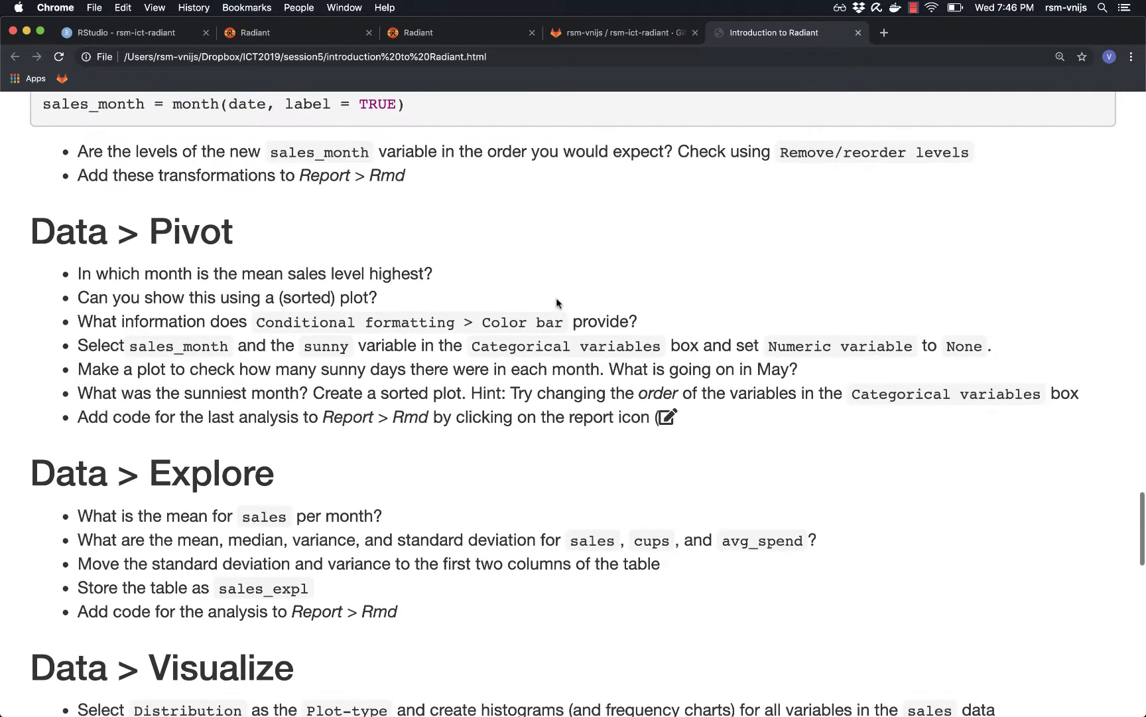
triple_click(196, 369)
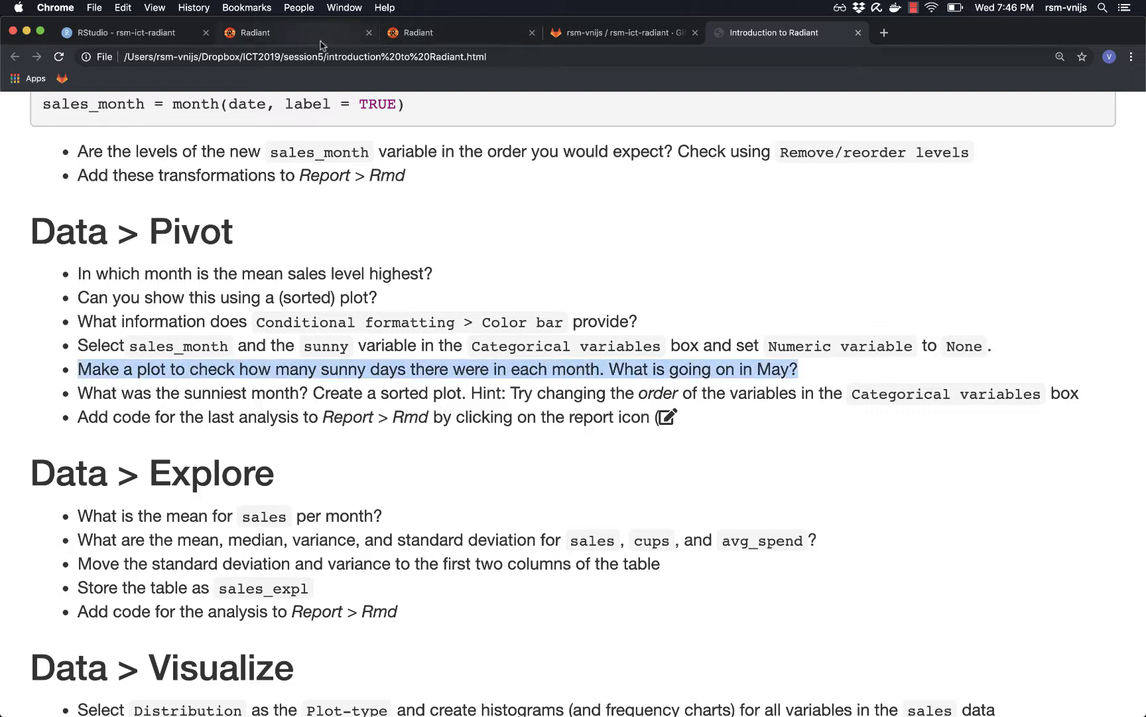
left_click(422, 34)
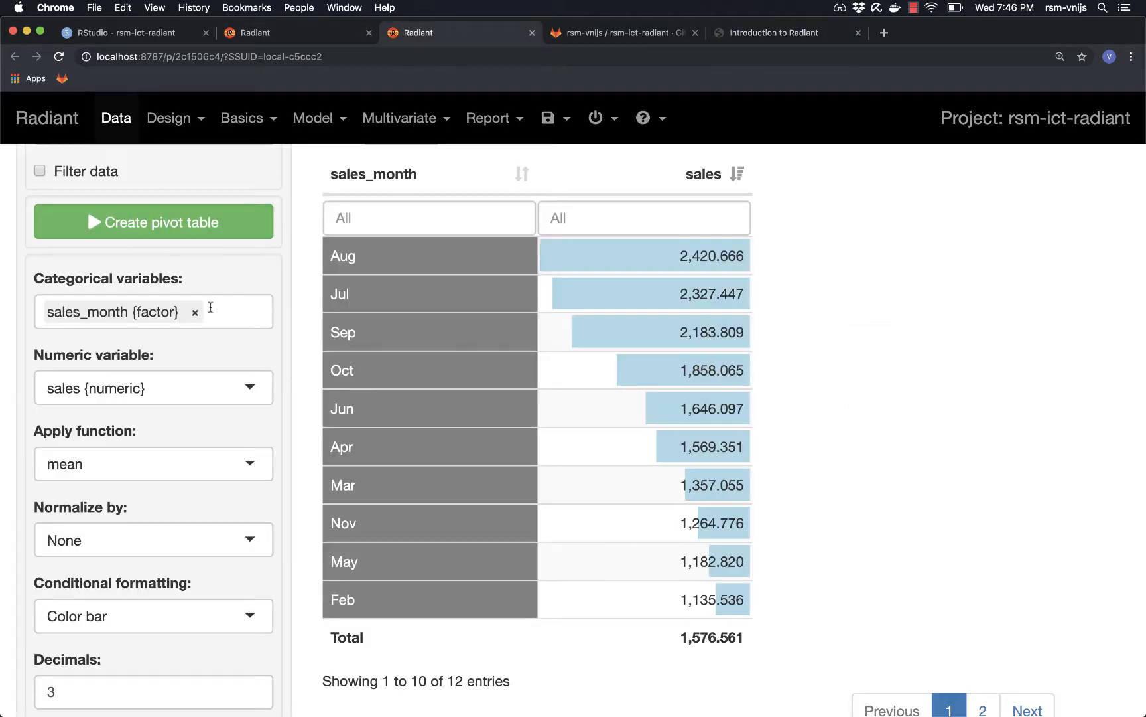
- Set the numeric variable to None, add sunny as a second categorical variable after sales_month, and update the pivot table
left_click(155, 390)
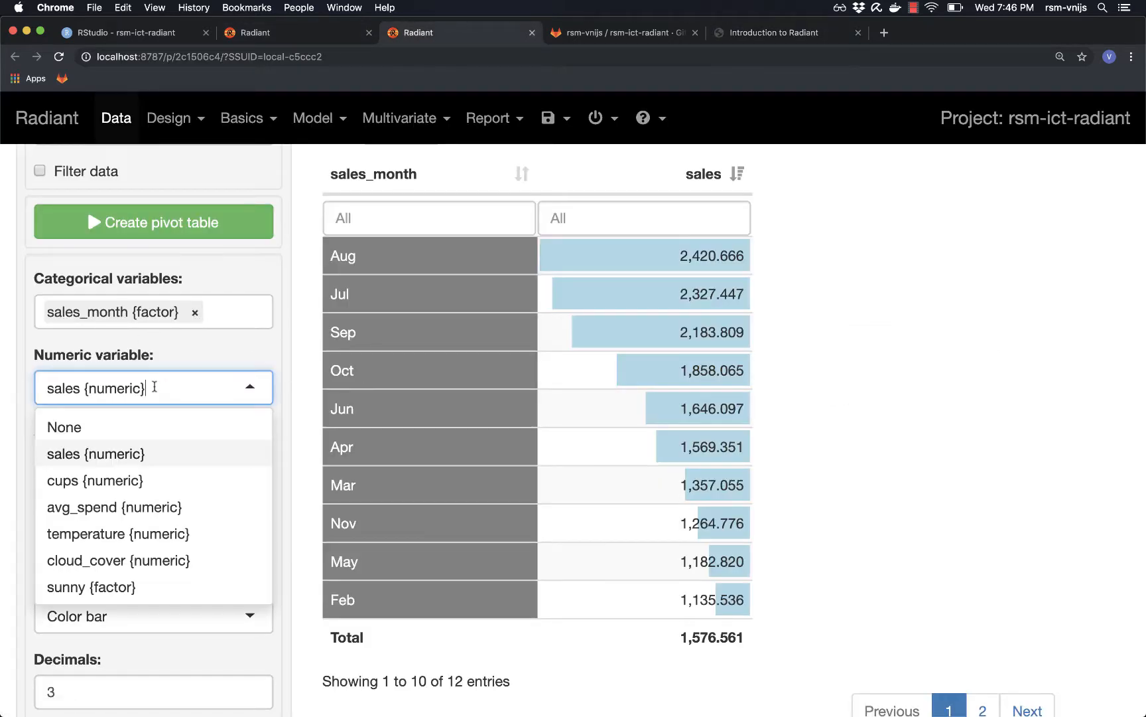
left_click(113, 428)
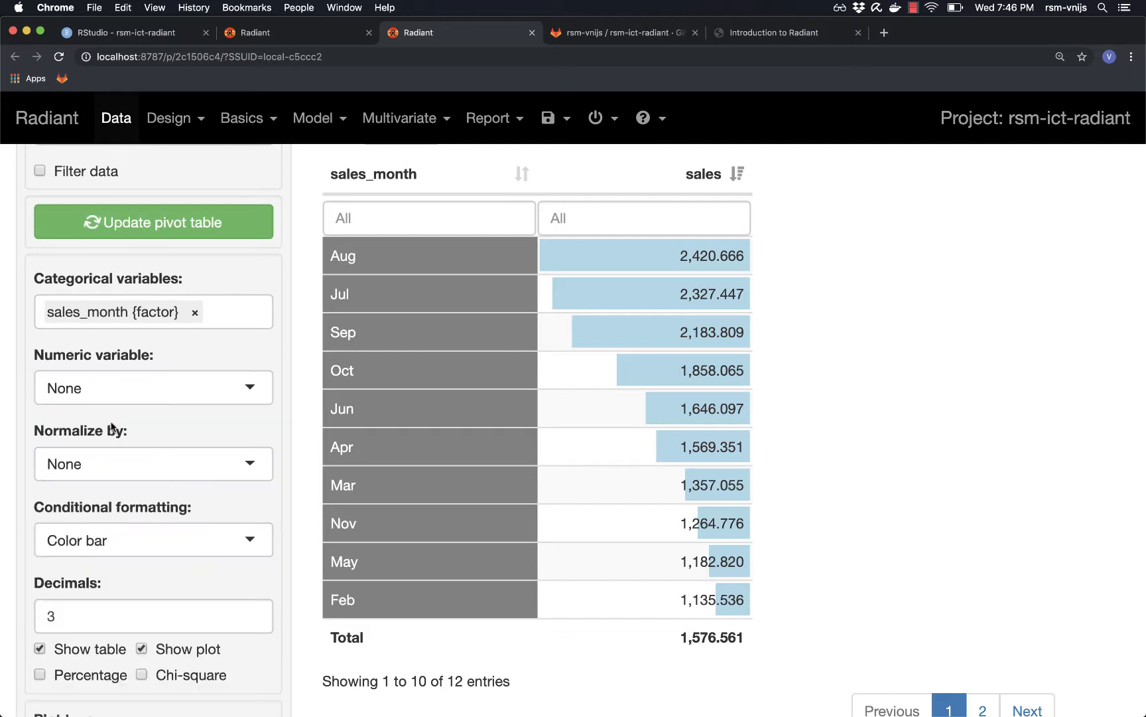
left_click(230, 313)
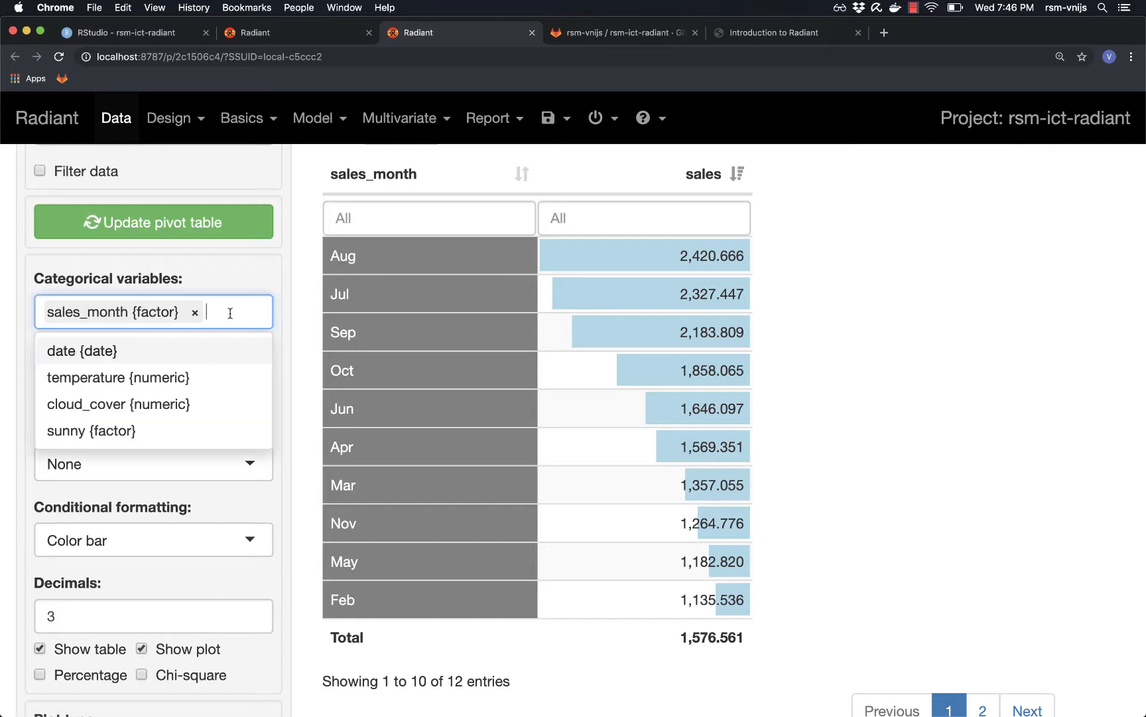
left_click(65, 435)
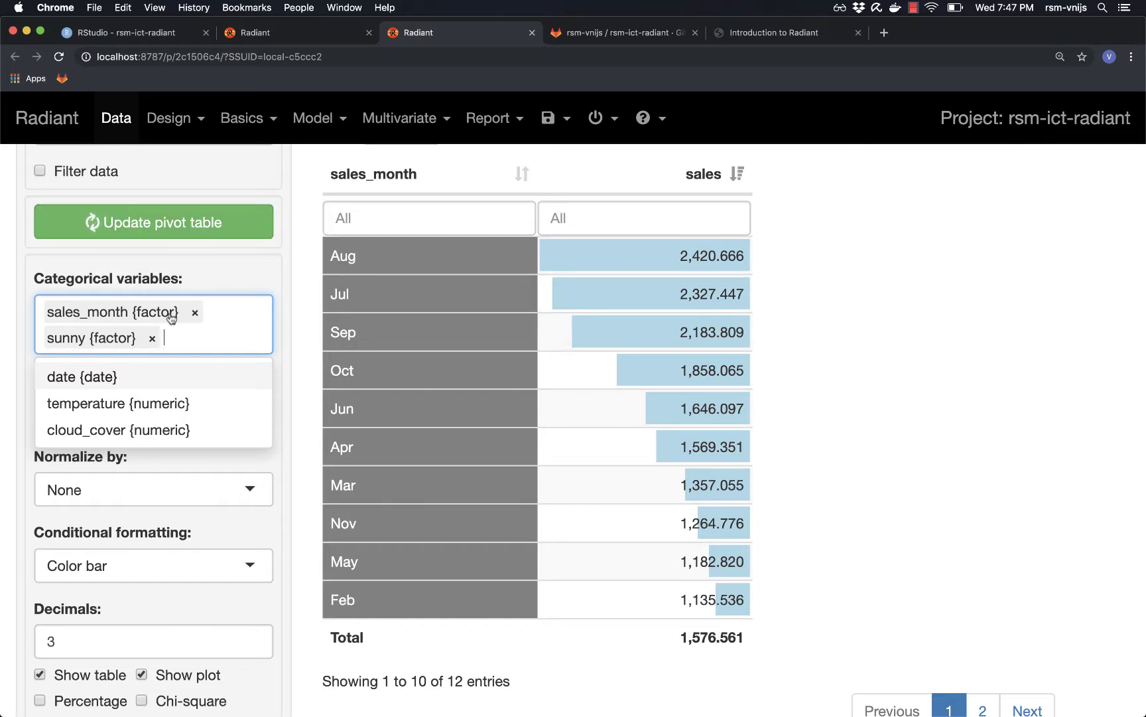
left_click(124, 223)
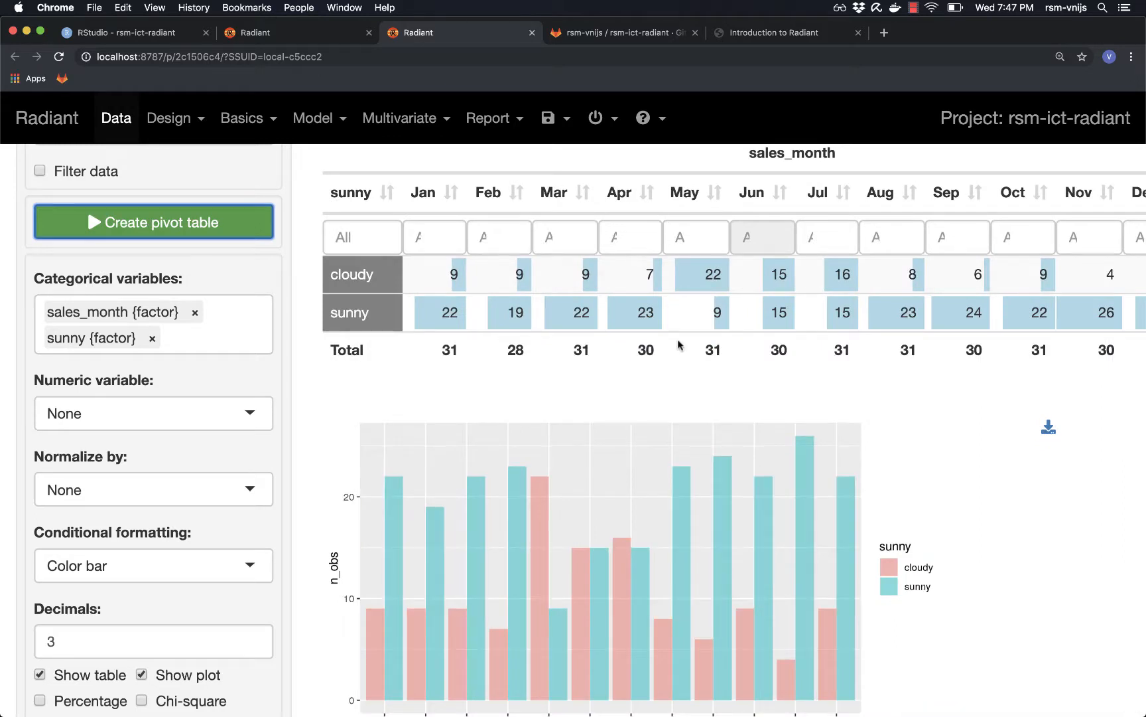
scroll(678, 345, "down", 2)
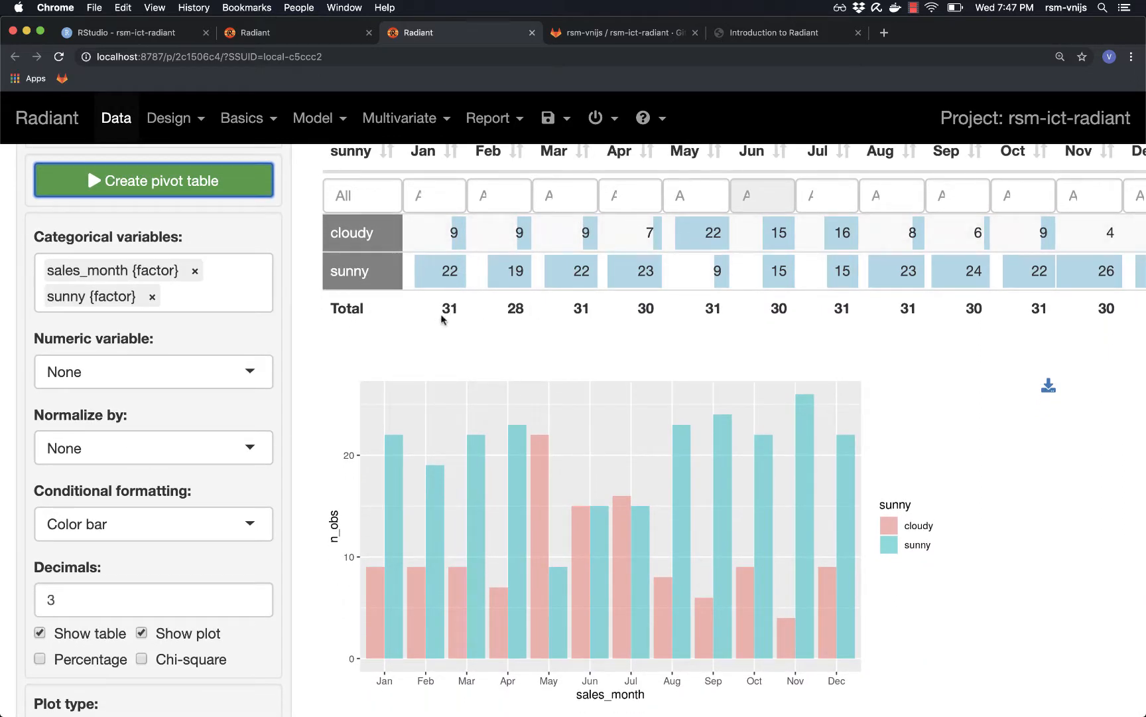
- Set conditional formatting to None and compare cloudy and sunny days per month in the table and bar chart
left_click(133, 524)
left_click(94, 568)
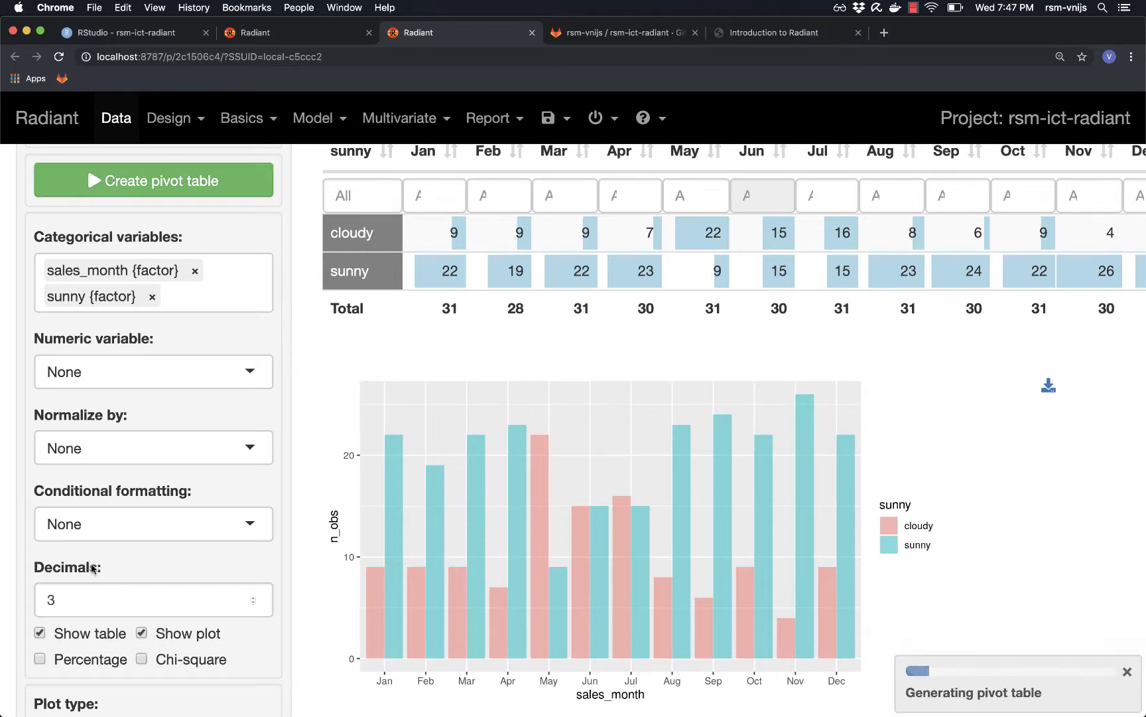
scroll(503, 333, "down", 3)
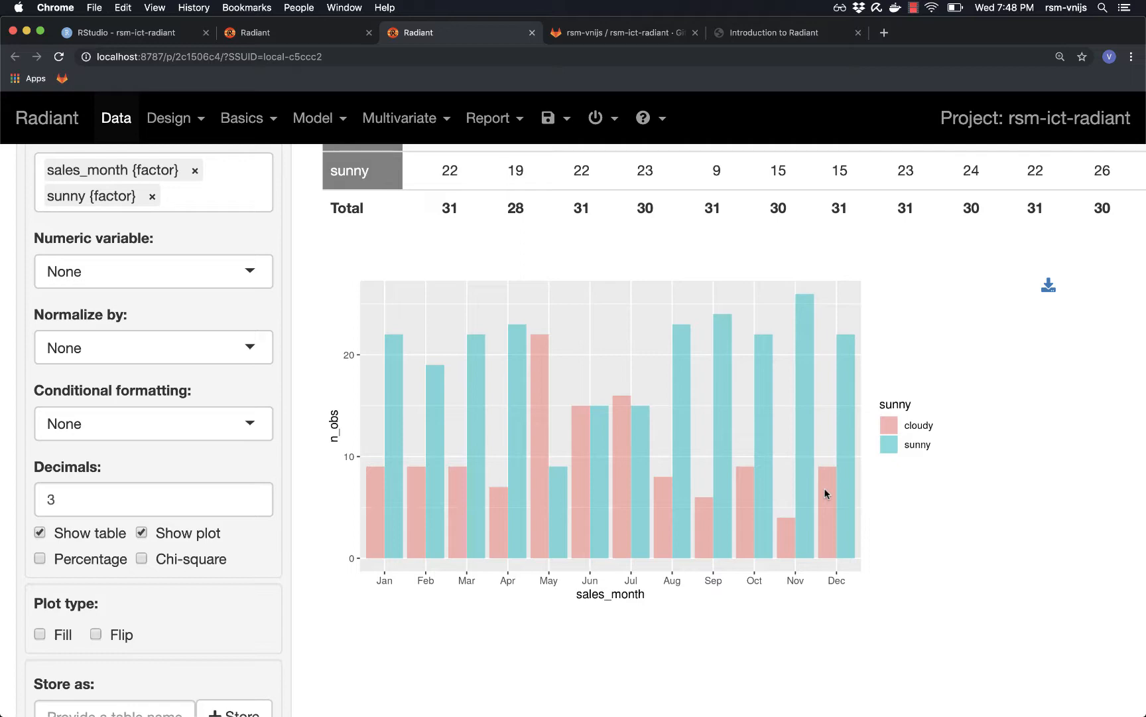
scroll(443, 424, "up", 5)
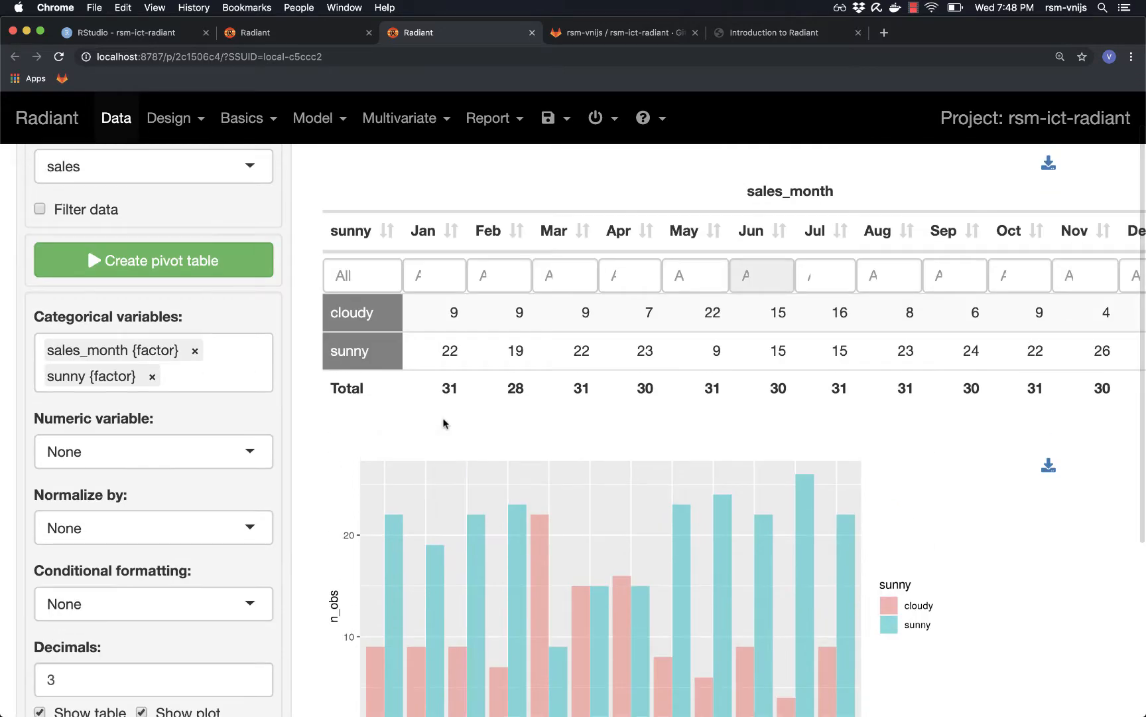
scroll(443, 423, "down", 3)
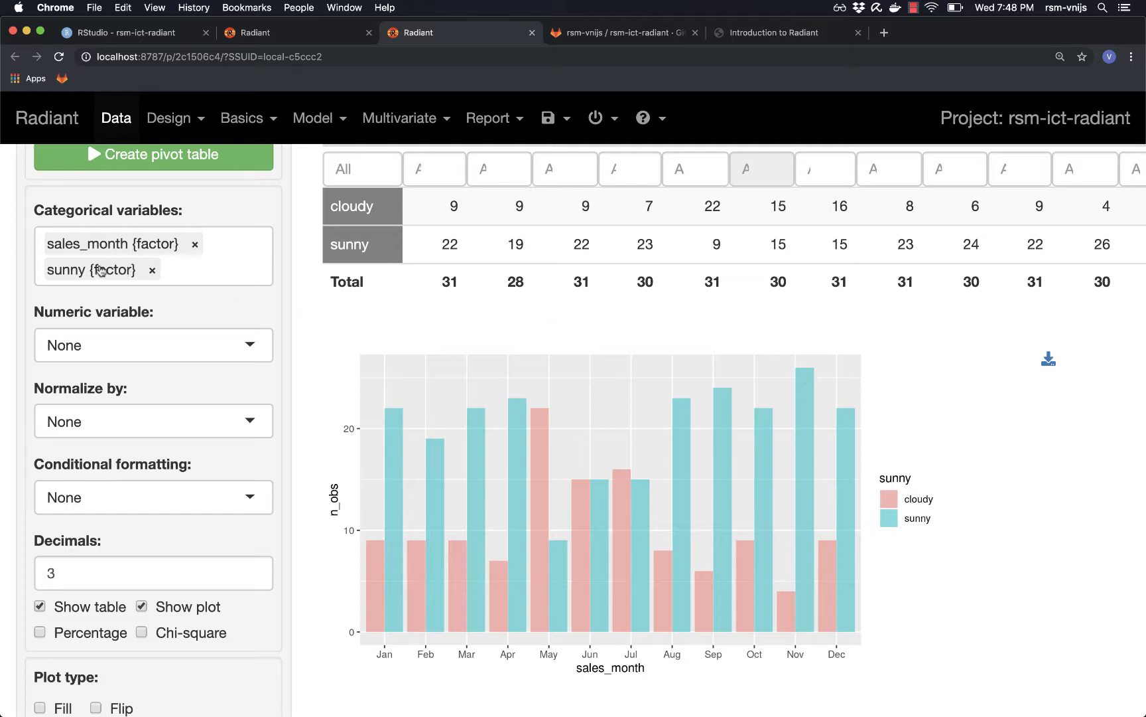
- Move sunny ahead of sales_month in the categorical variables and update the pivot table
scroll(100, 270, "up", 1)
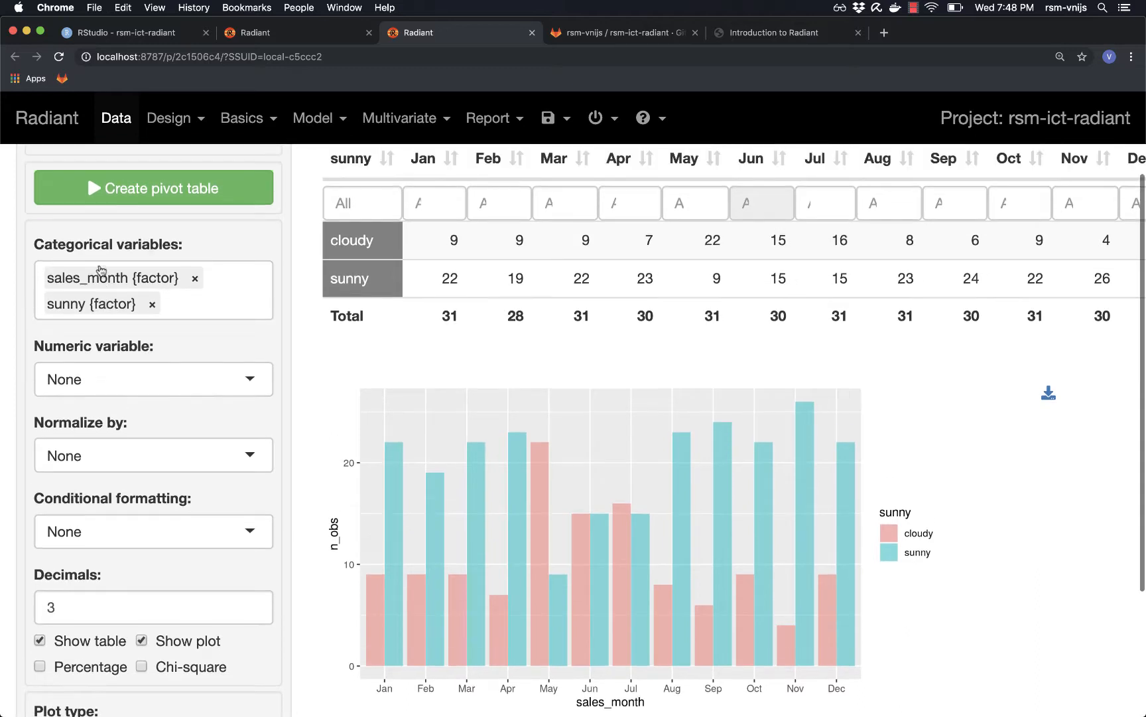
left_click_drag(97, 303, 95, 277)
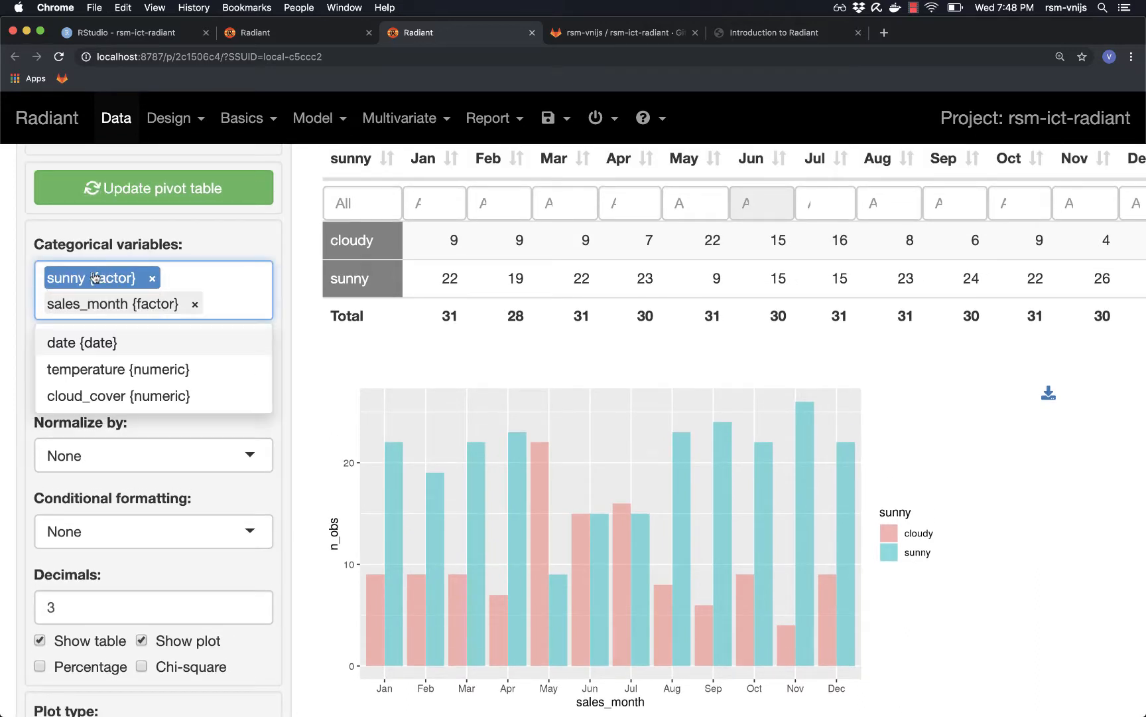
left_click(126, 190)
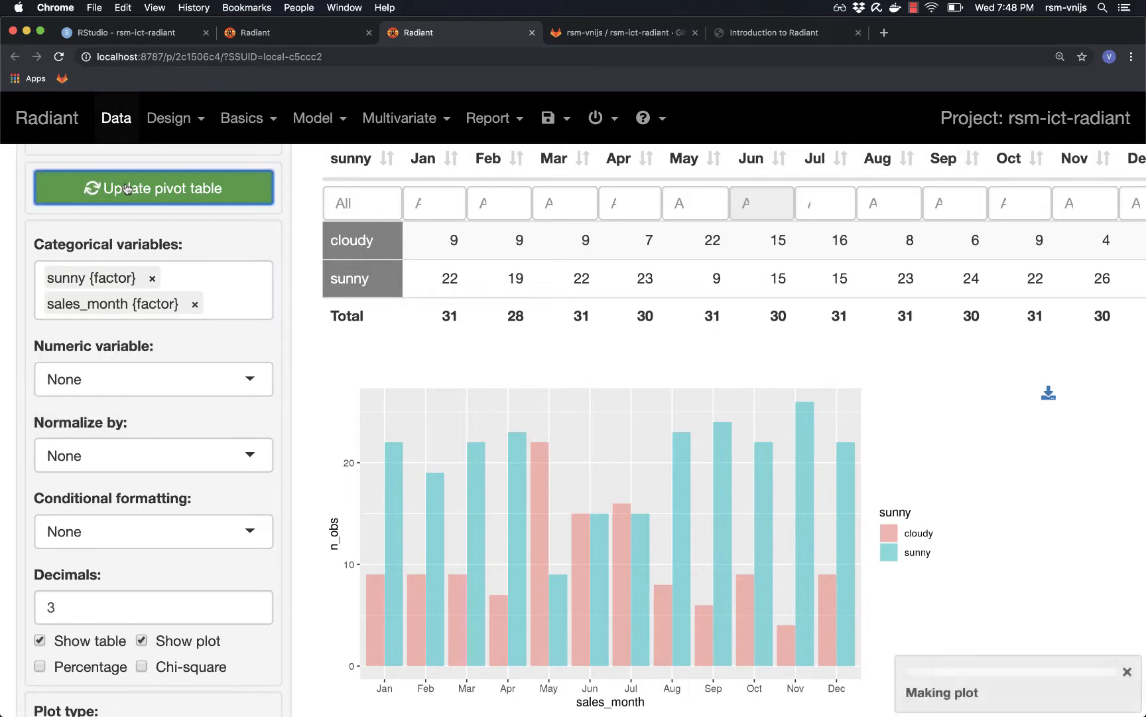
scroll(714, 268, "up", 3)
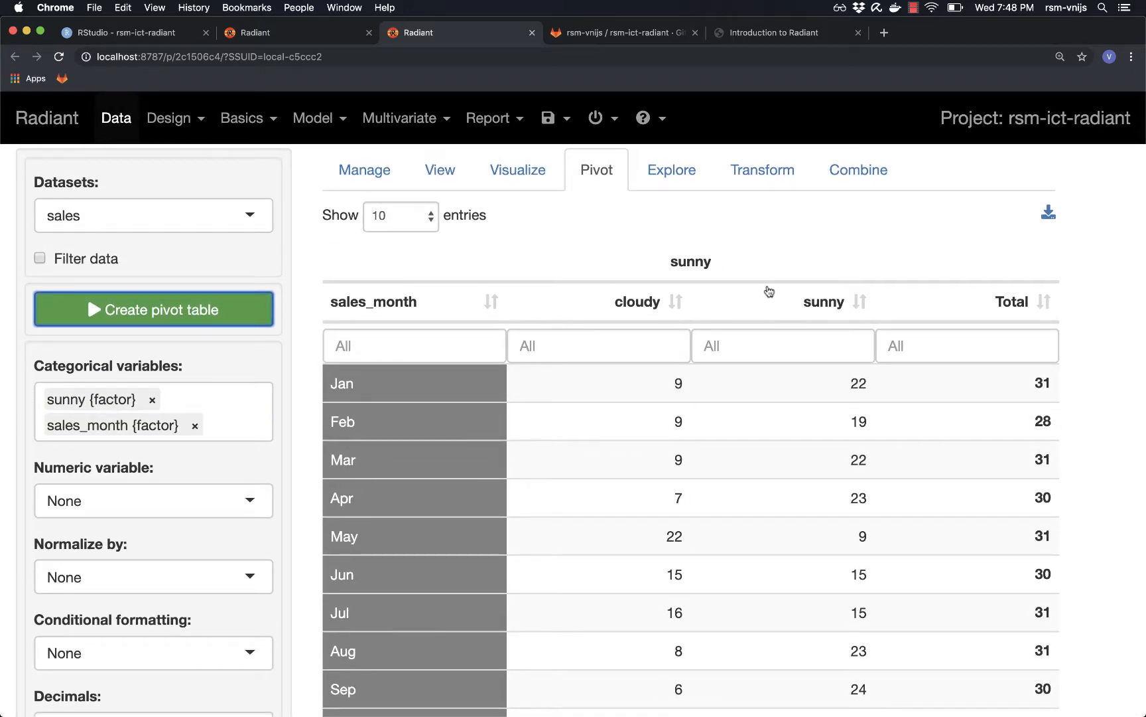
scroll(768, 292, "down", 1)
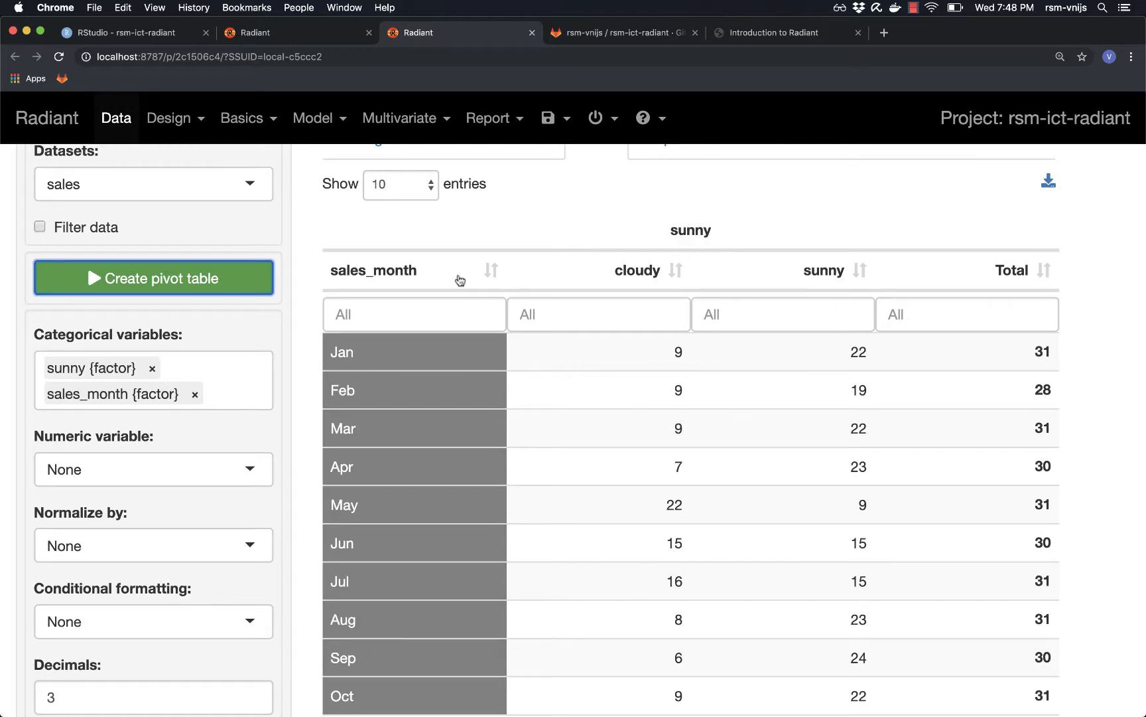
- Sort the pivot table by the sunny column in descending order and compare the month order with the bar chart
left_click(401, 462)
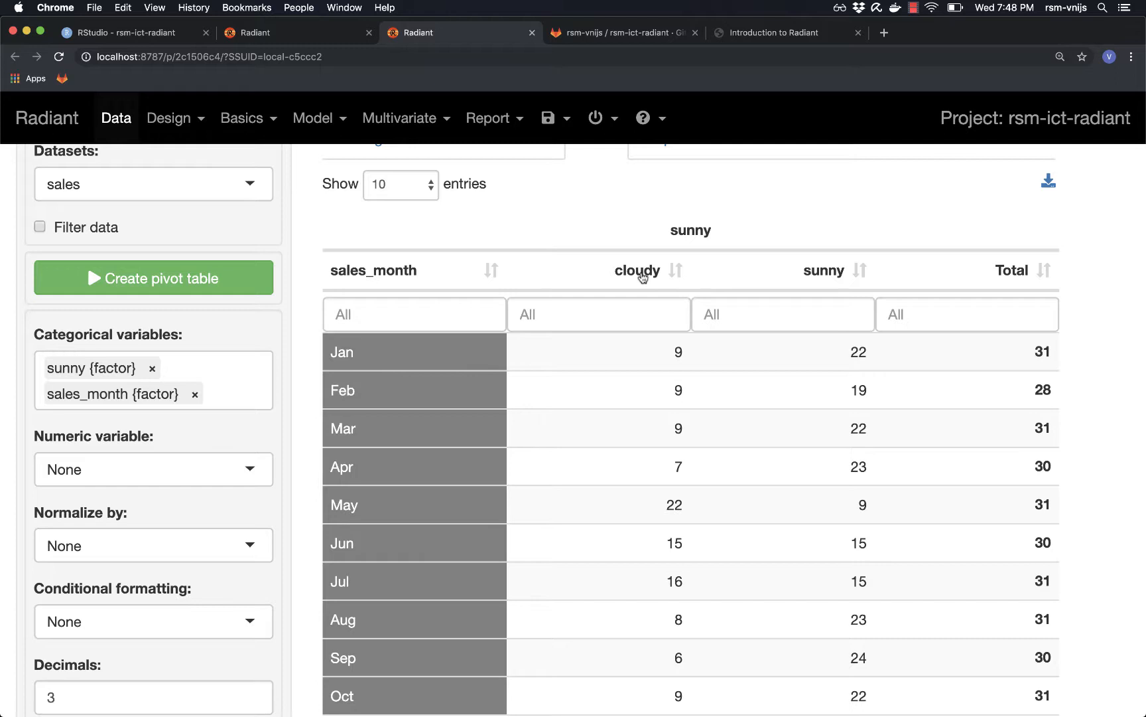
left_click(831, 273)
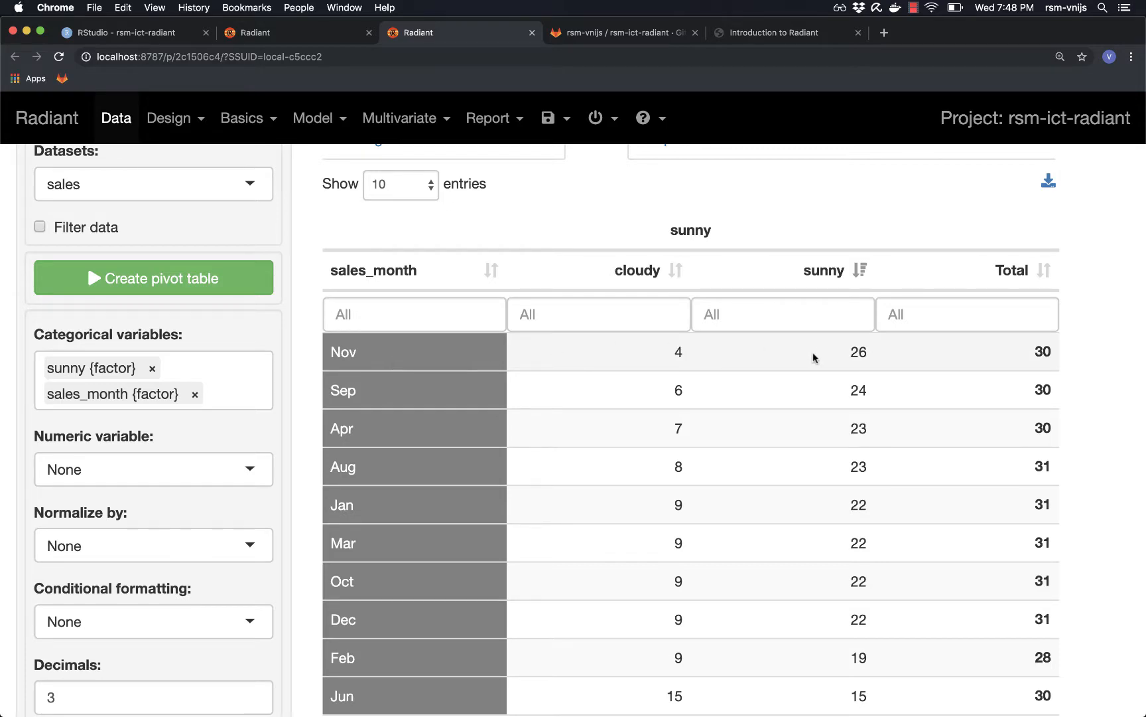
scroll(812, 352, "down", 7)
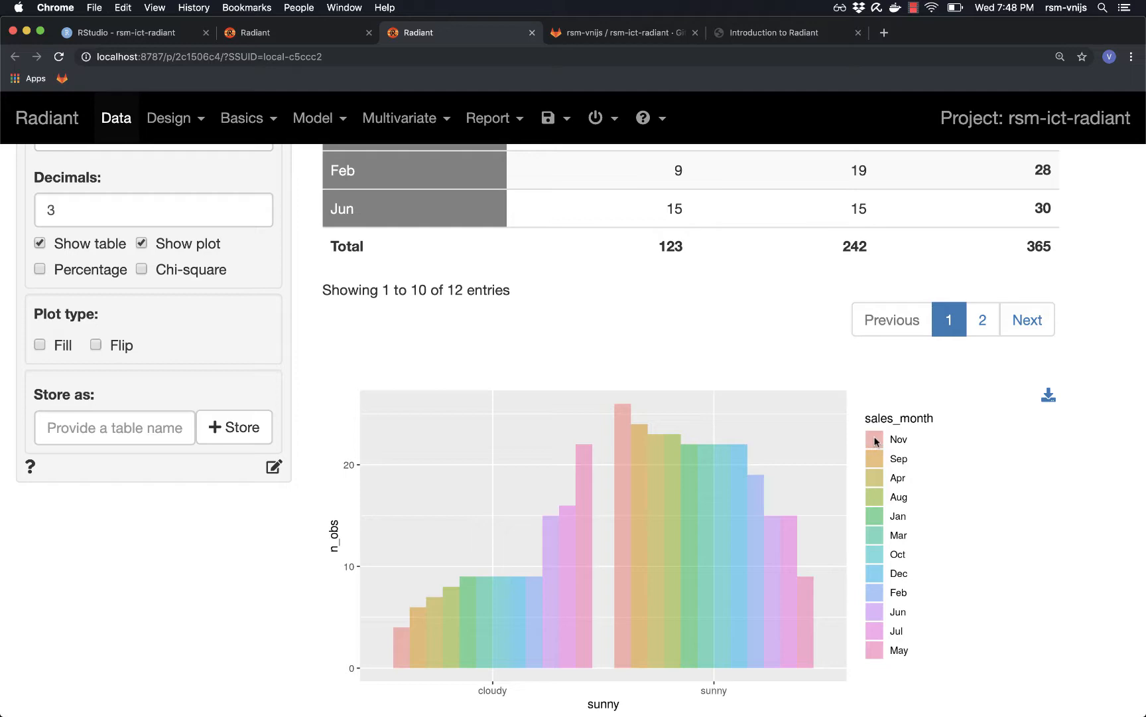
scroll(874, 440, "up", 5)
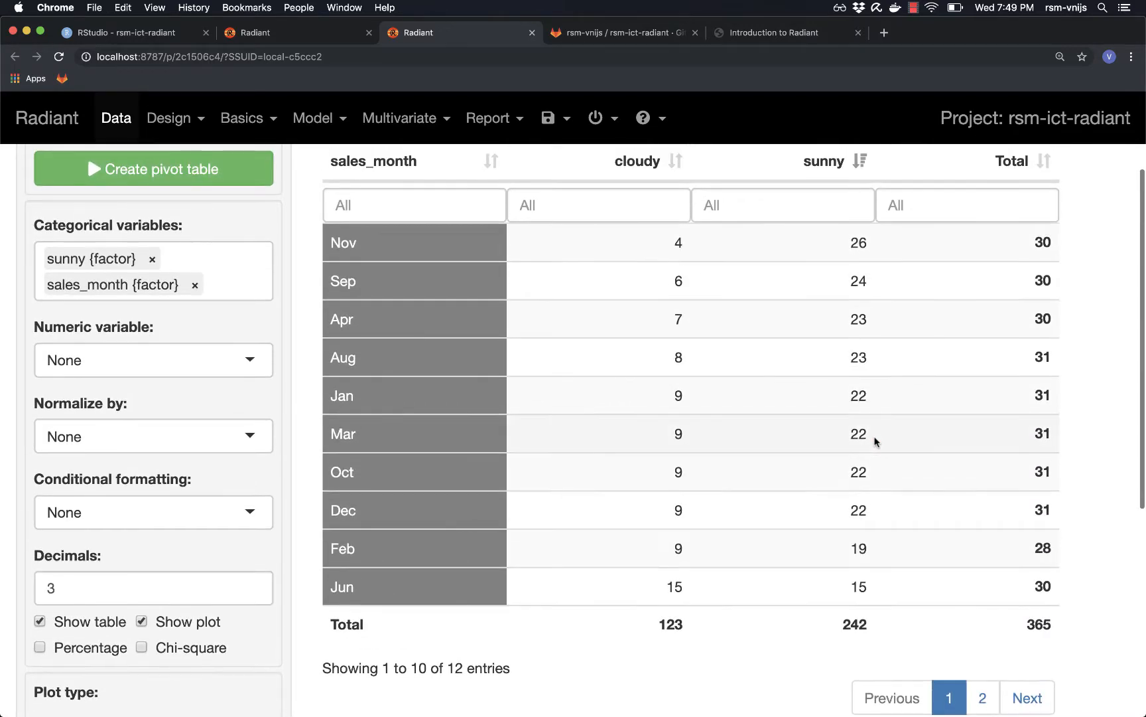
scroll(874, 441, "down", 4)
scroll(874, 441, "down", 2)
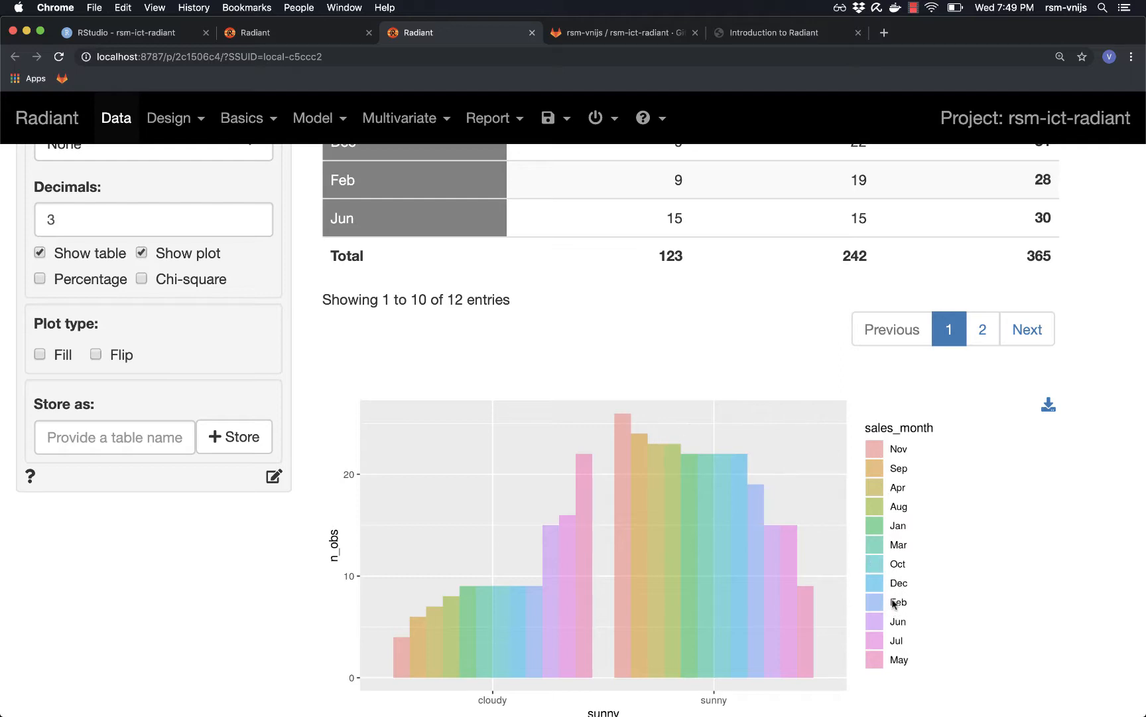
scroll(896, 603, "up", 6)
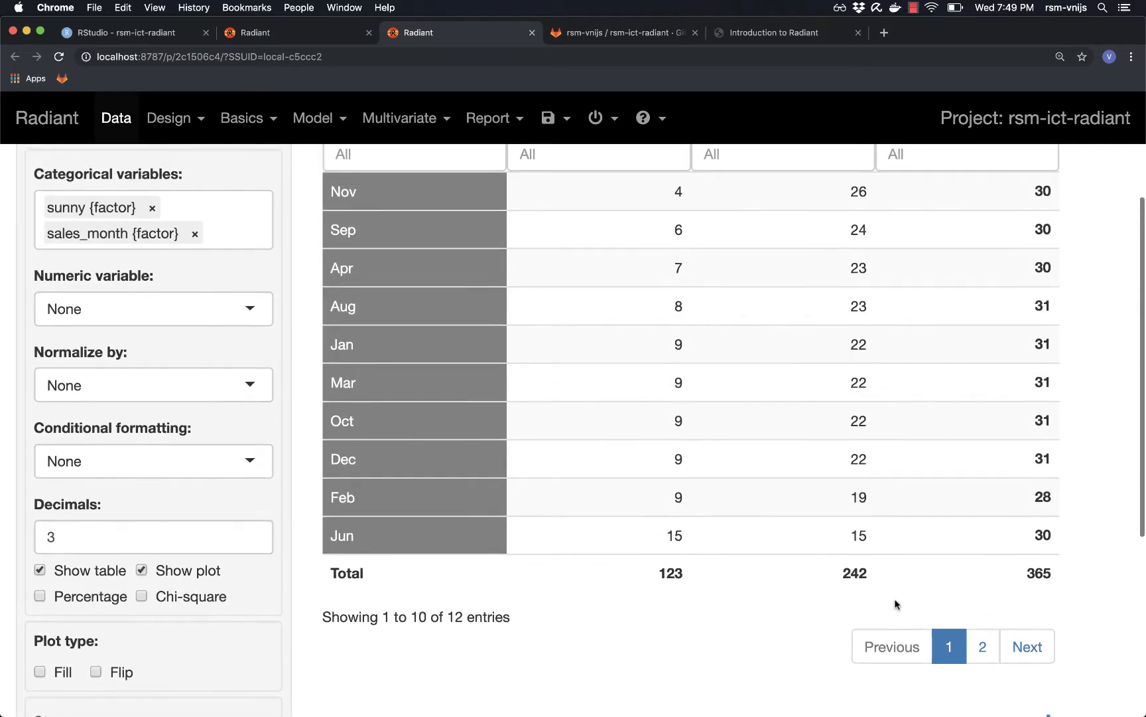
scroll(740, 315, "up", 3)
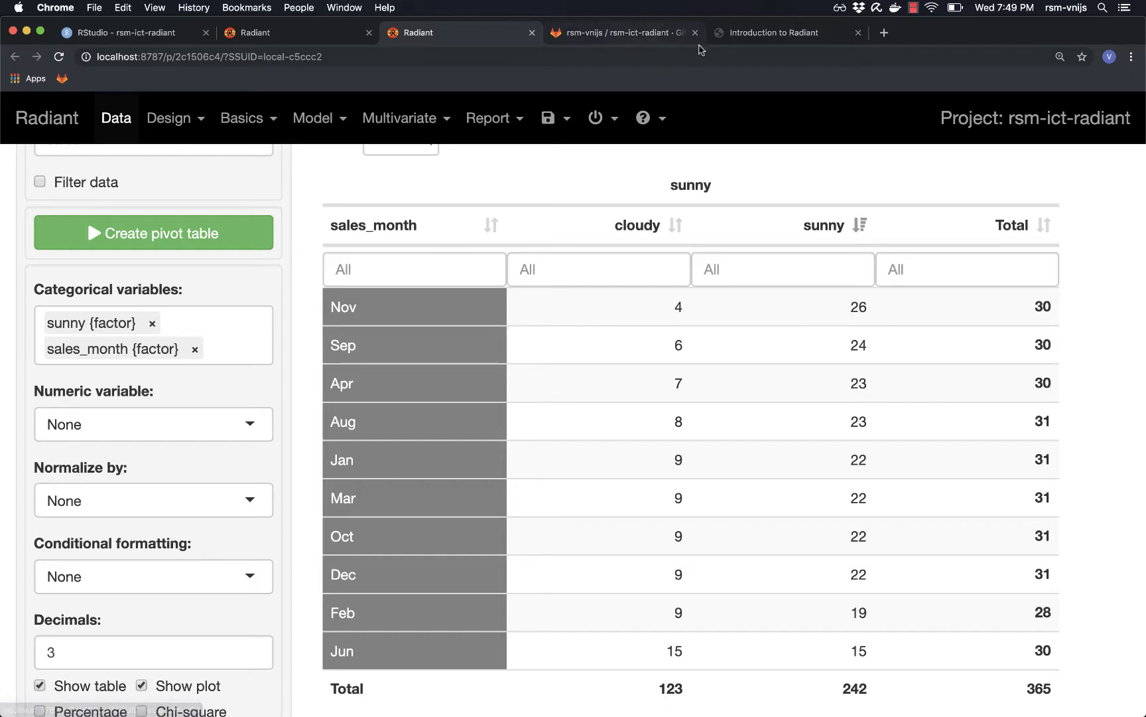
- Read the Data > Explore exercises on the Introduction to Radiant page and return to Radiant
left_click(784, 34)
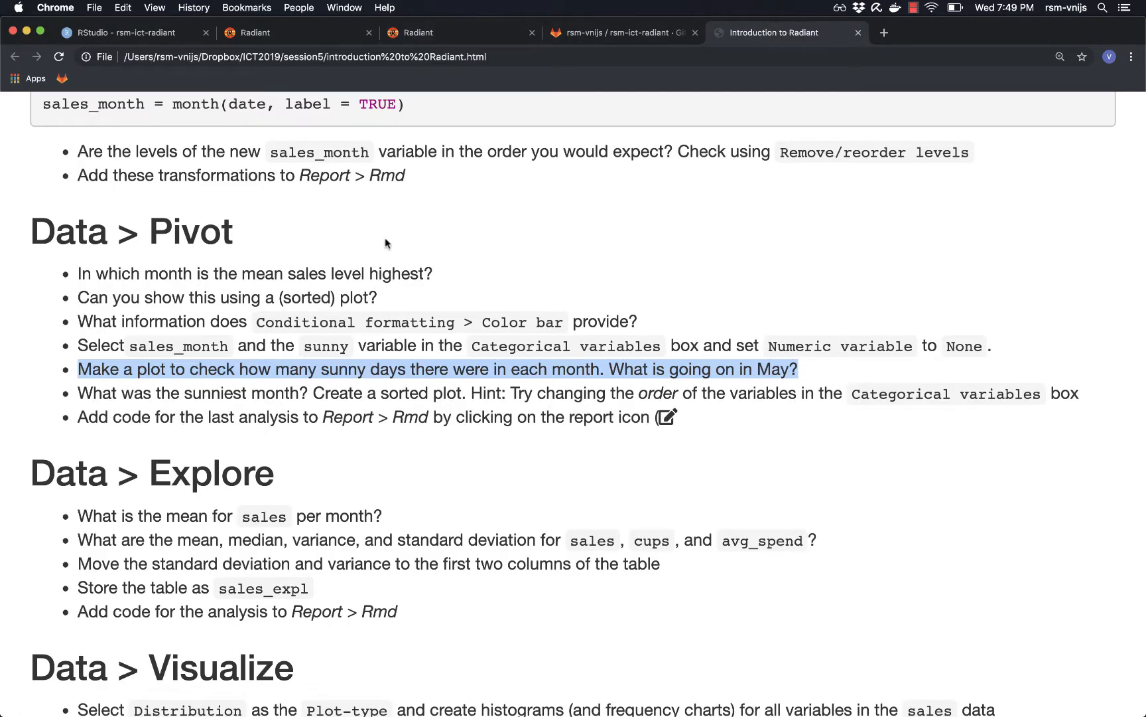
scroll(385, 242, "down", 5)
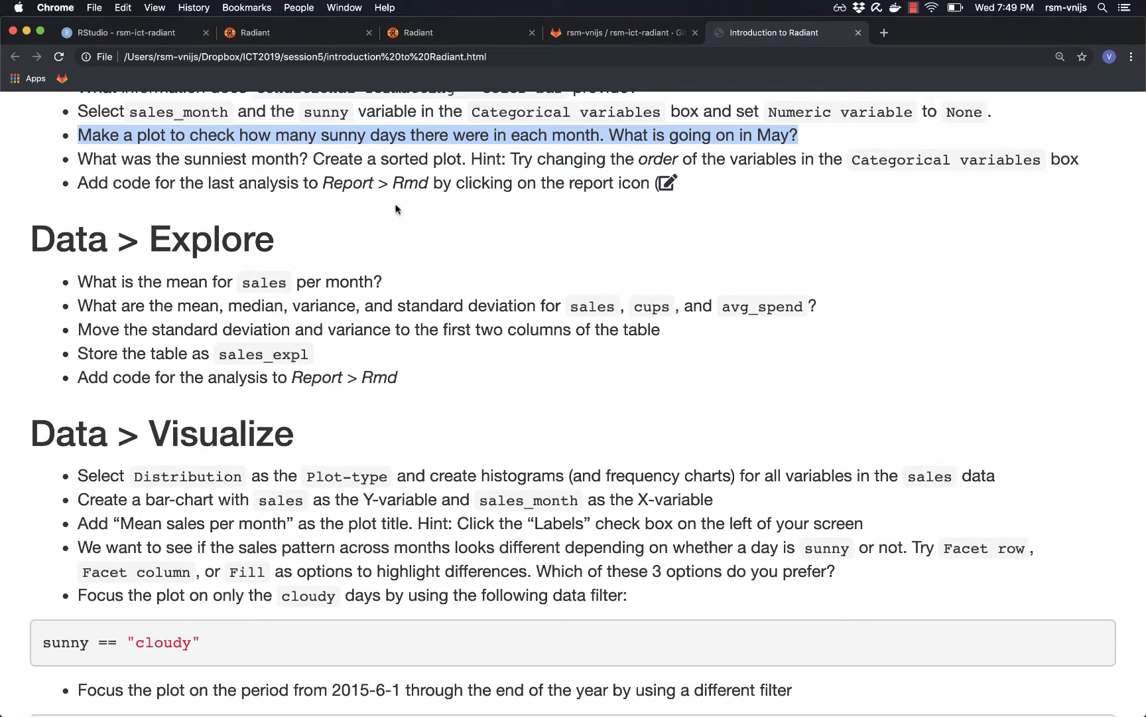
left_click(448, 36)
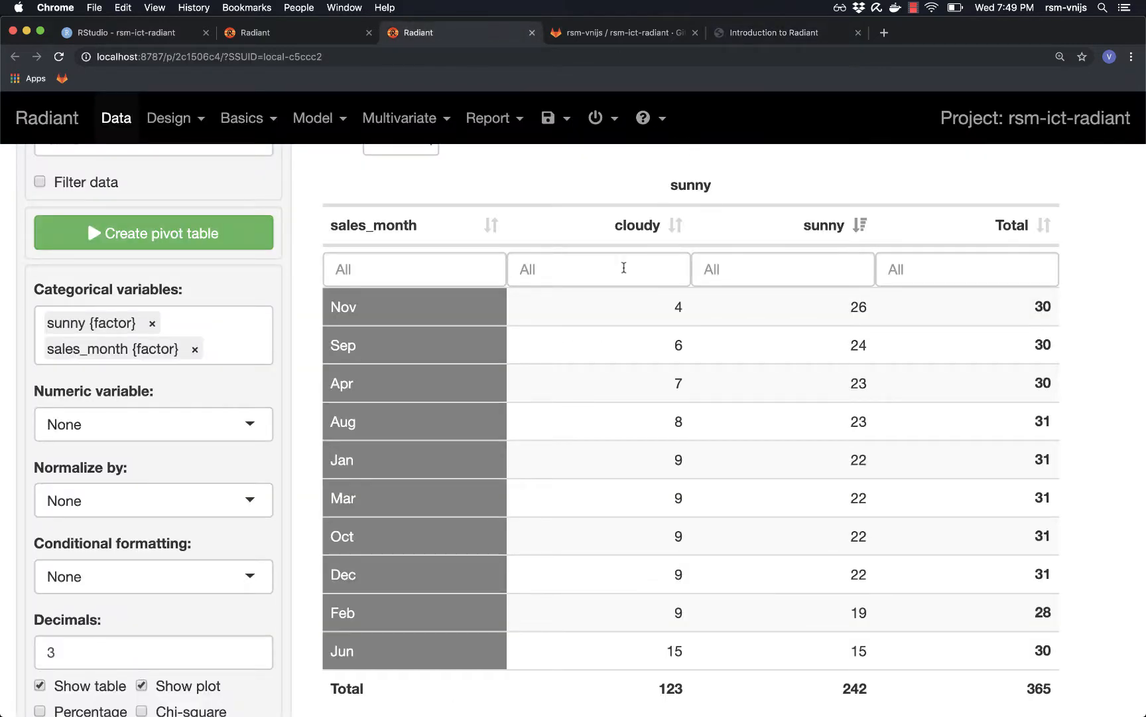
- Create an Explore table for the sales variable using the n_obs, mean, min, max and sd functions
scroll(620, 266, "up", 3)
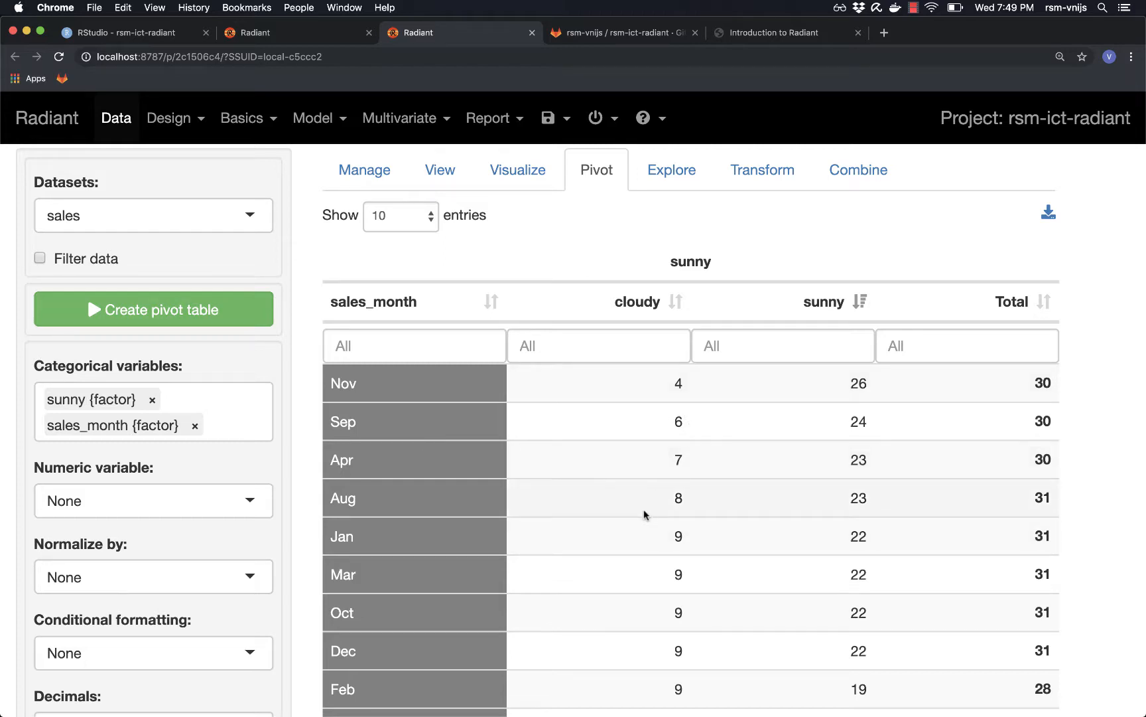
left_click(666, 174)
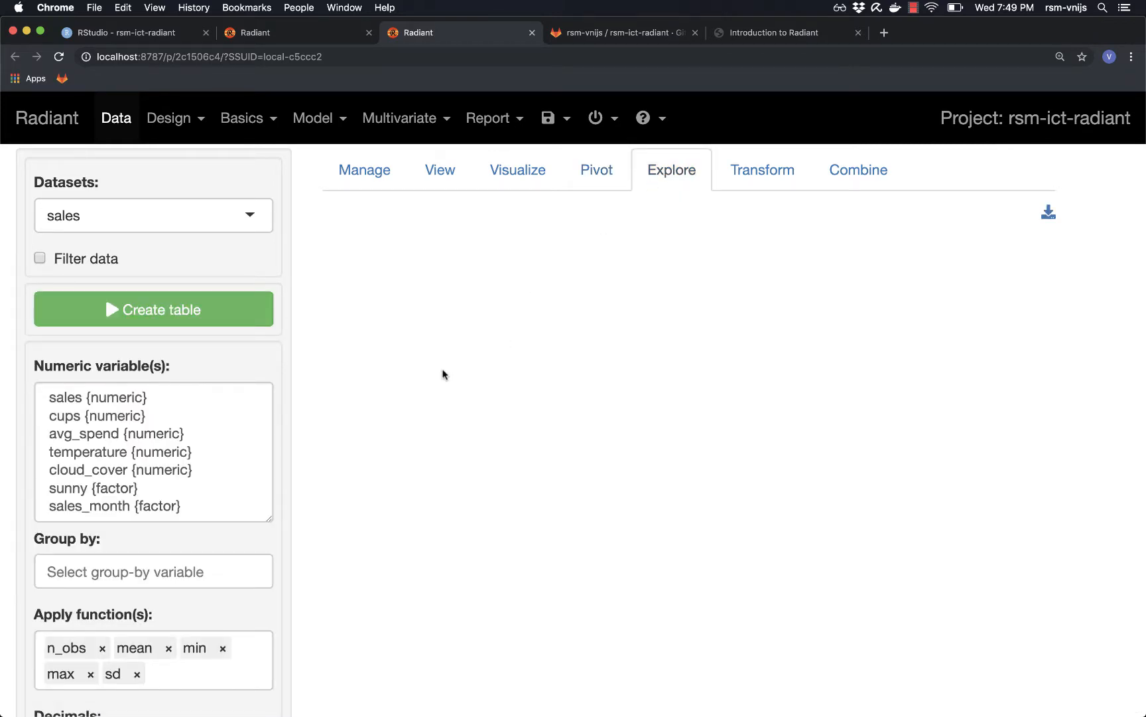
left_click(137, 577)
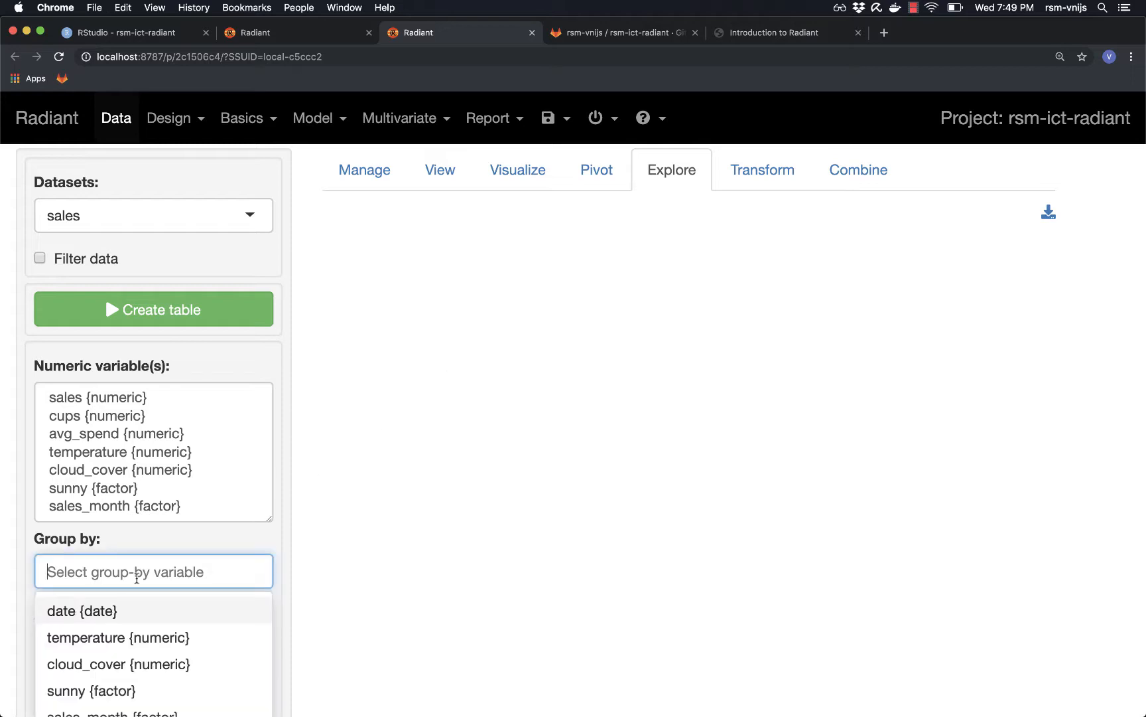
left_click(341, 502)
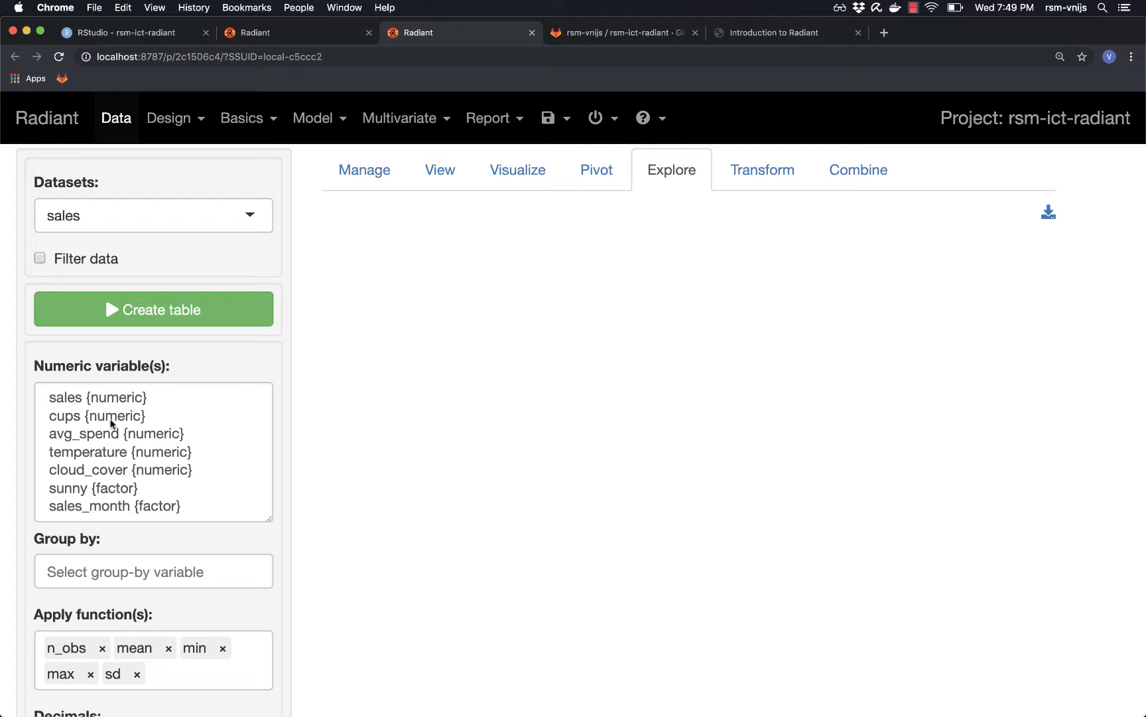
left_click(73, 398)
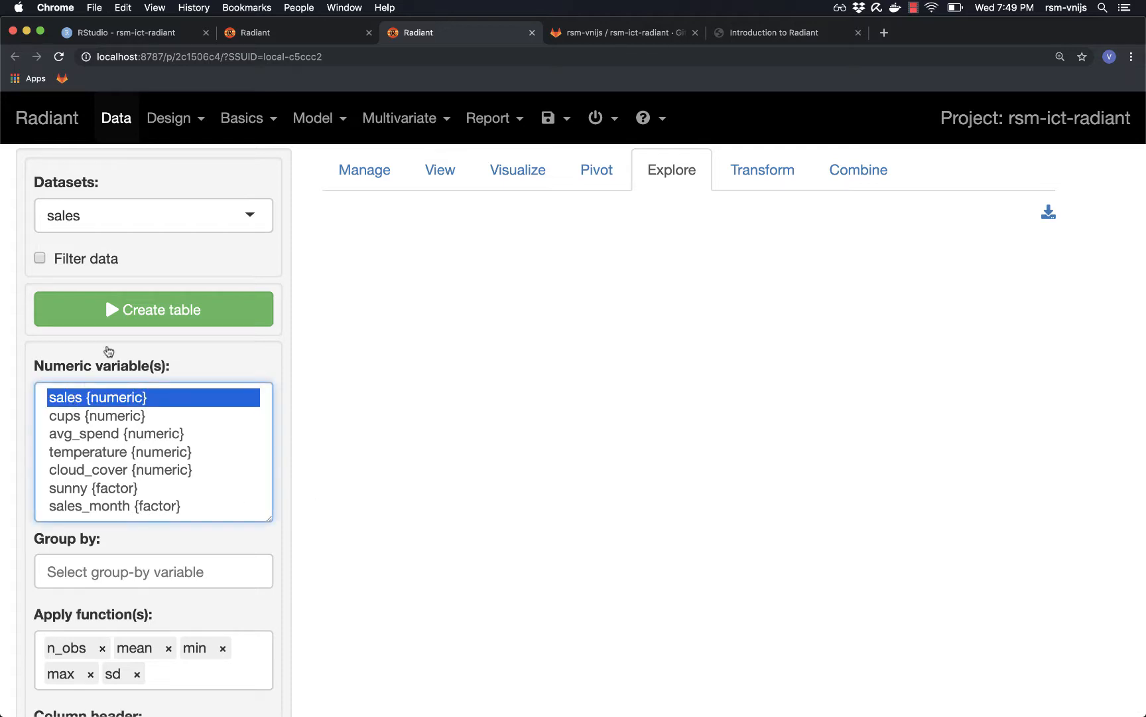
left_click(147, 308)
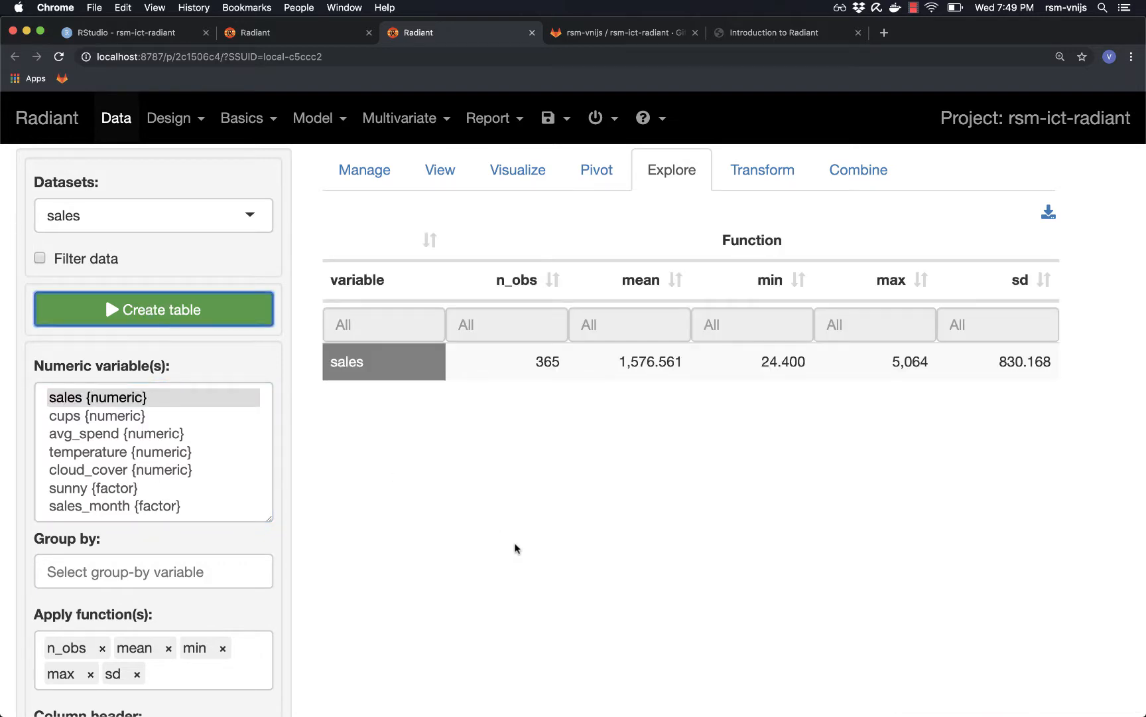
- Remove every applied function except mean and update the Explore table
scroll(515, 546, "down", 5)
scroll(516, 548, "up", 3)
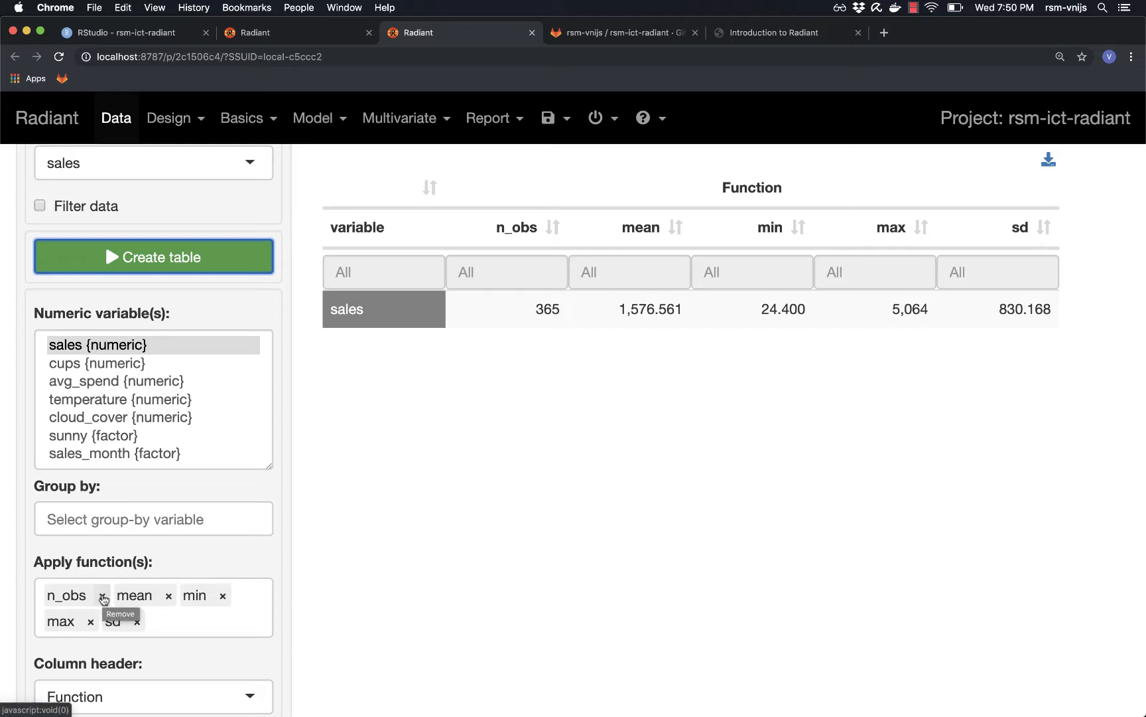
left_click(103, 596)
left_click(147, 596)
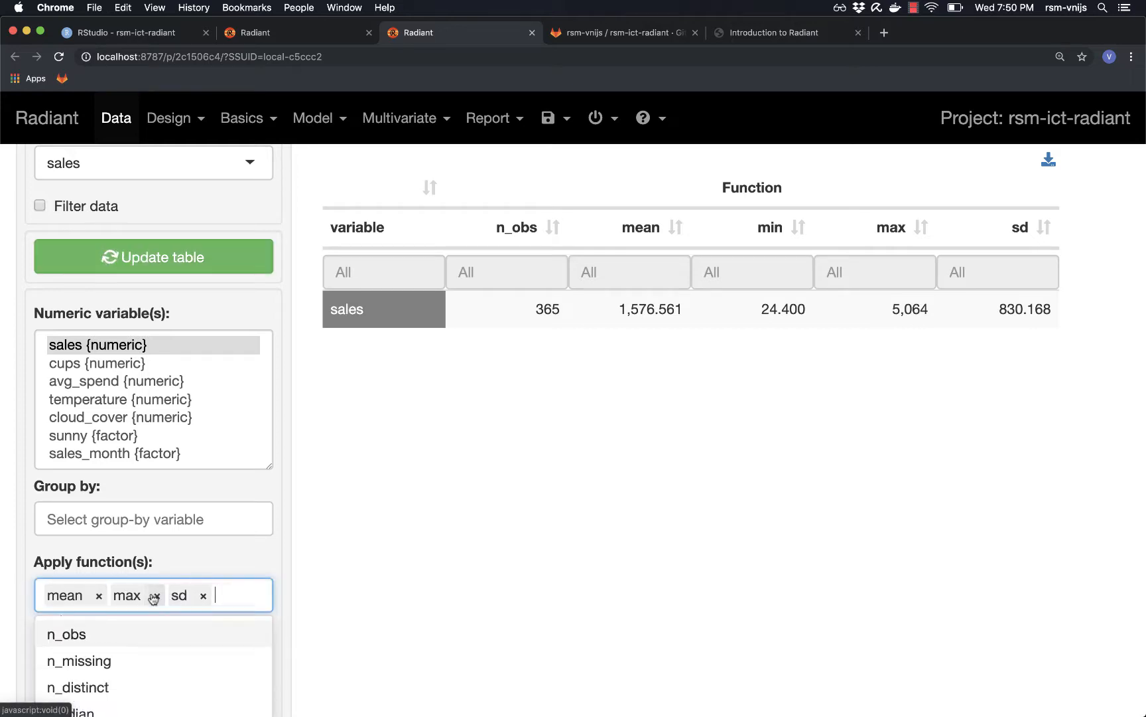
left_click(158, 596)
left_click(147, 596)
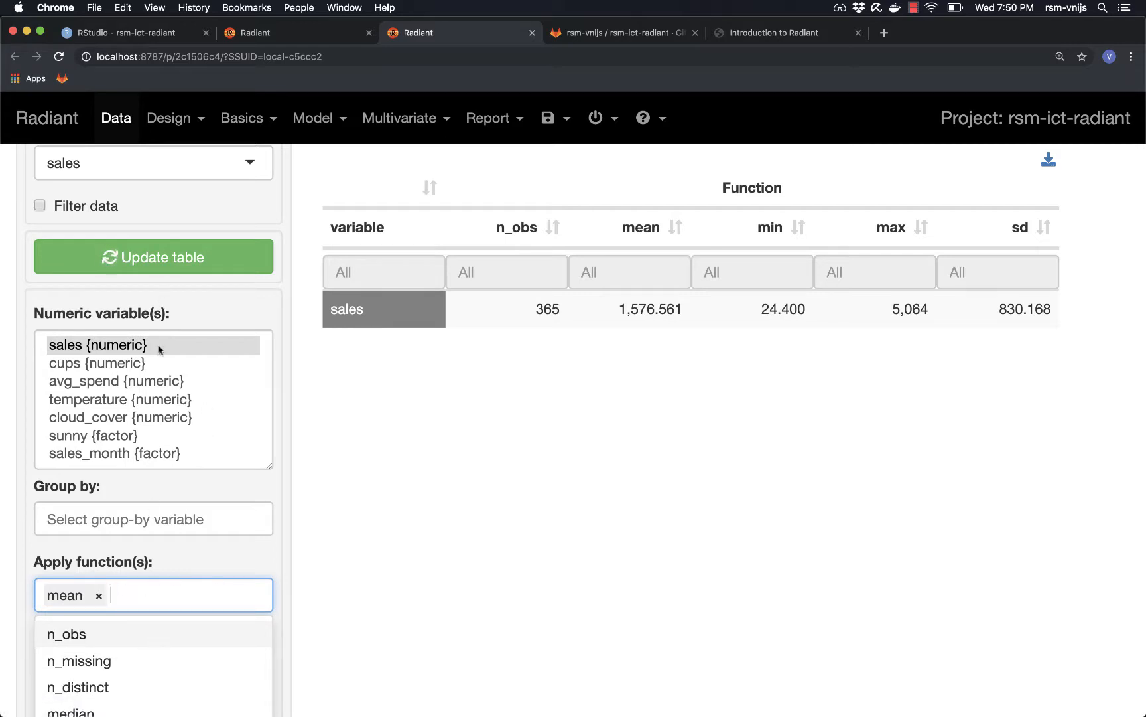
left_click(151, 261)
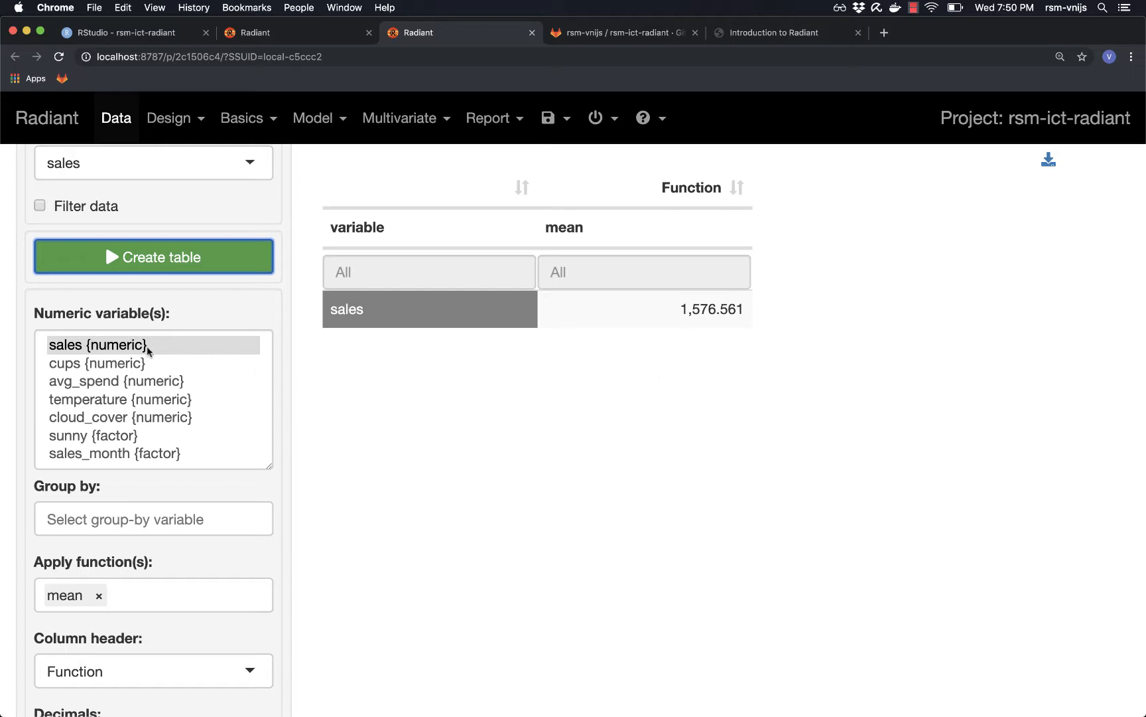
- Select sales, cups and avg_spend together as the numeric variables to explore
left_click(99, 363, "super")
left_click(92, 380, "super")
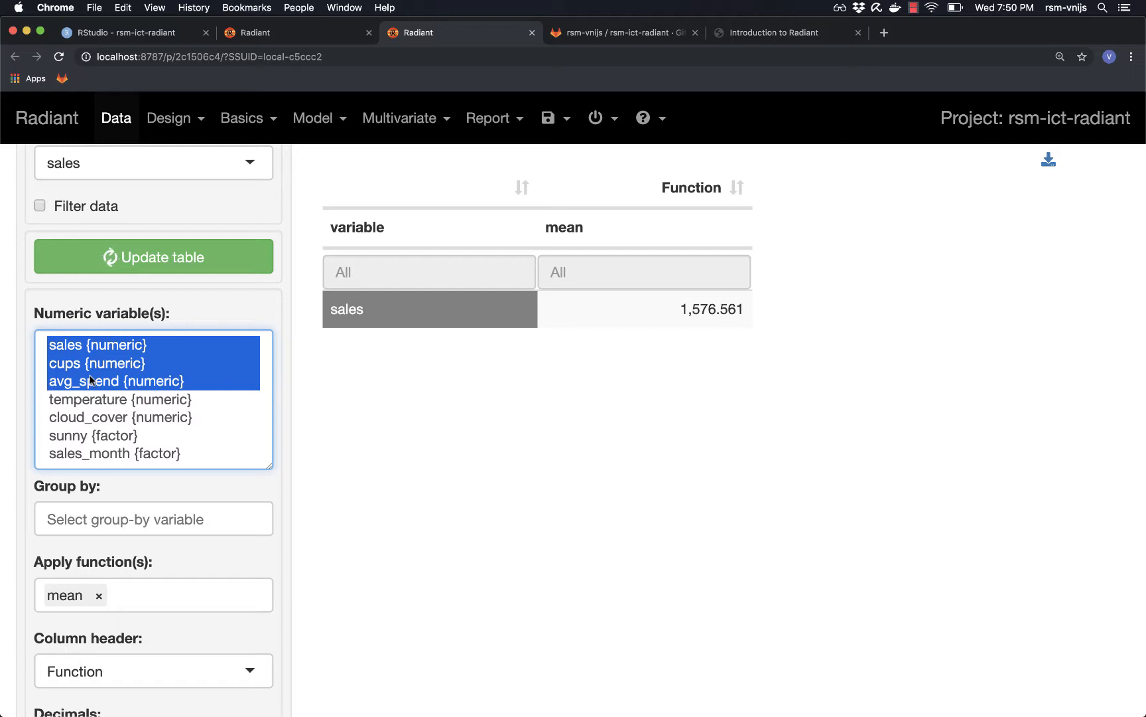
left_click(88, 347)
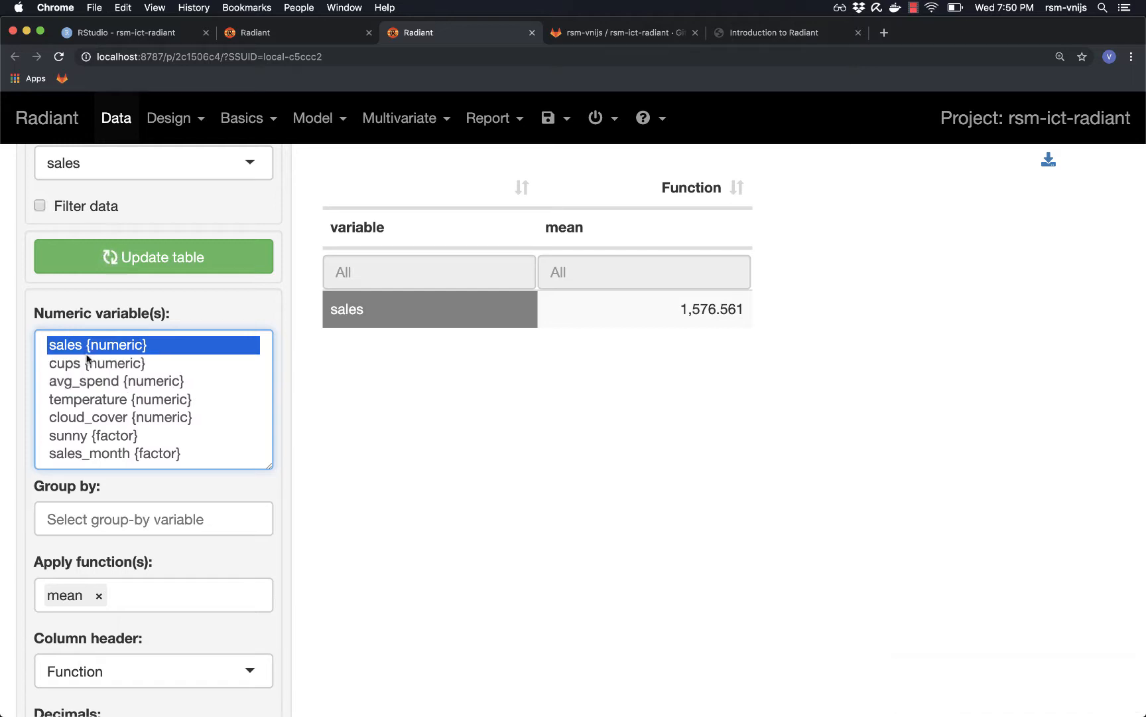
left_click(81, 382, "shift")
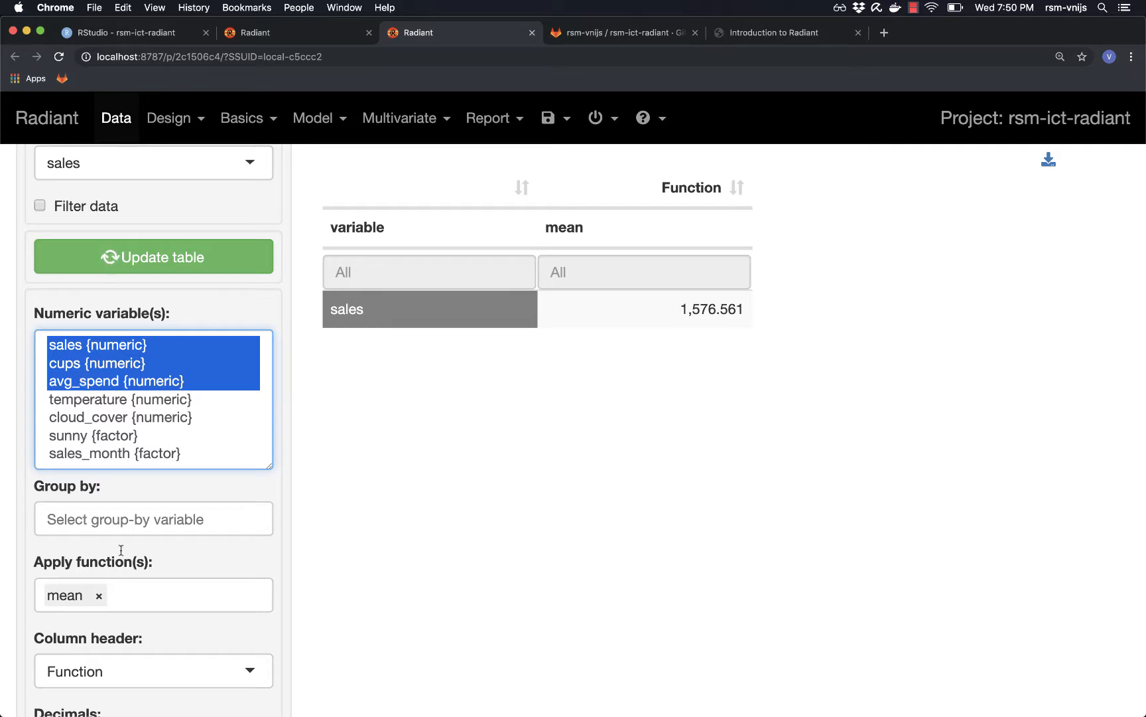
- Add median and var to the applied functions and update the Explore table
left_click(130, 597)
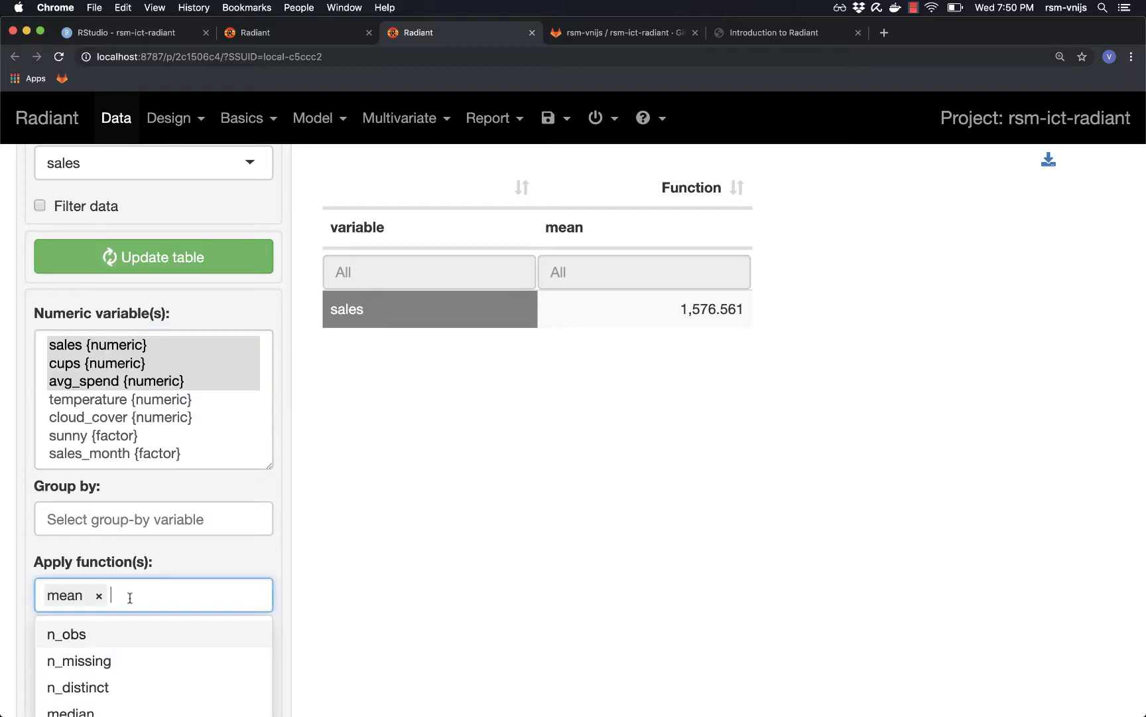
scroll(123, 644, "down", 2)
left_click(123, 651)
scroll(104, 655, "down", 4)
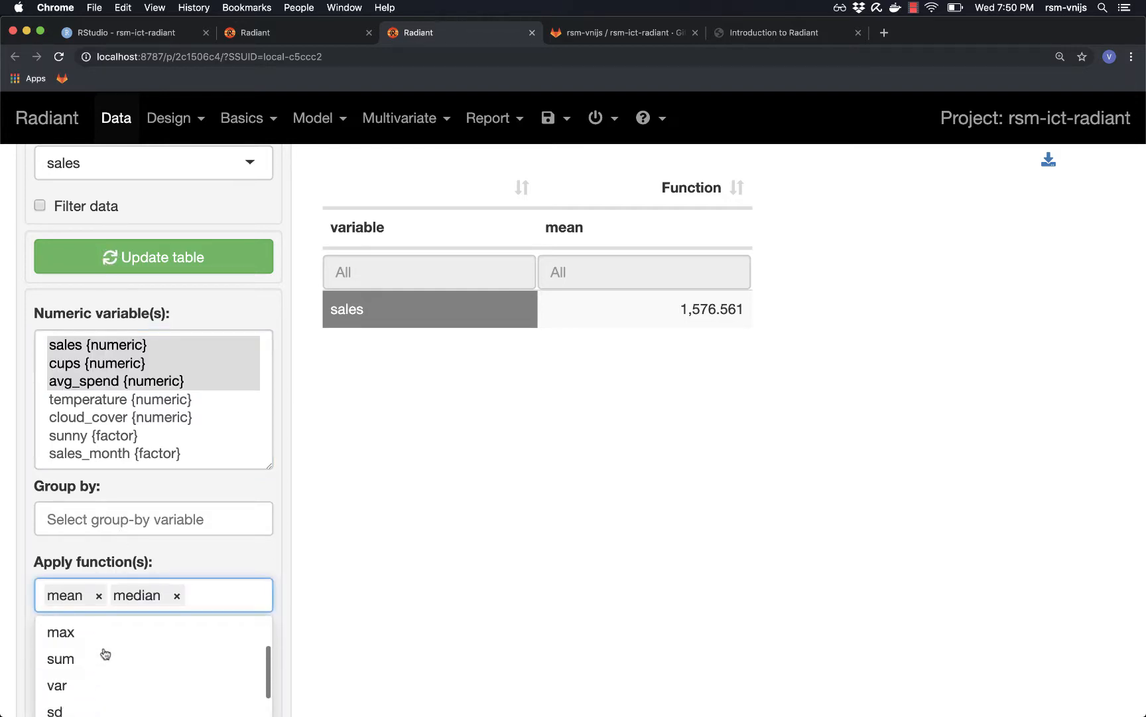
left_click(87, 655)
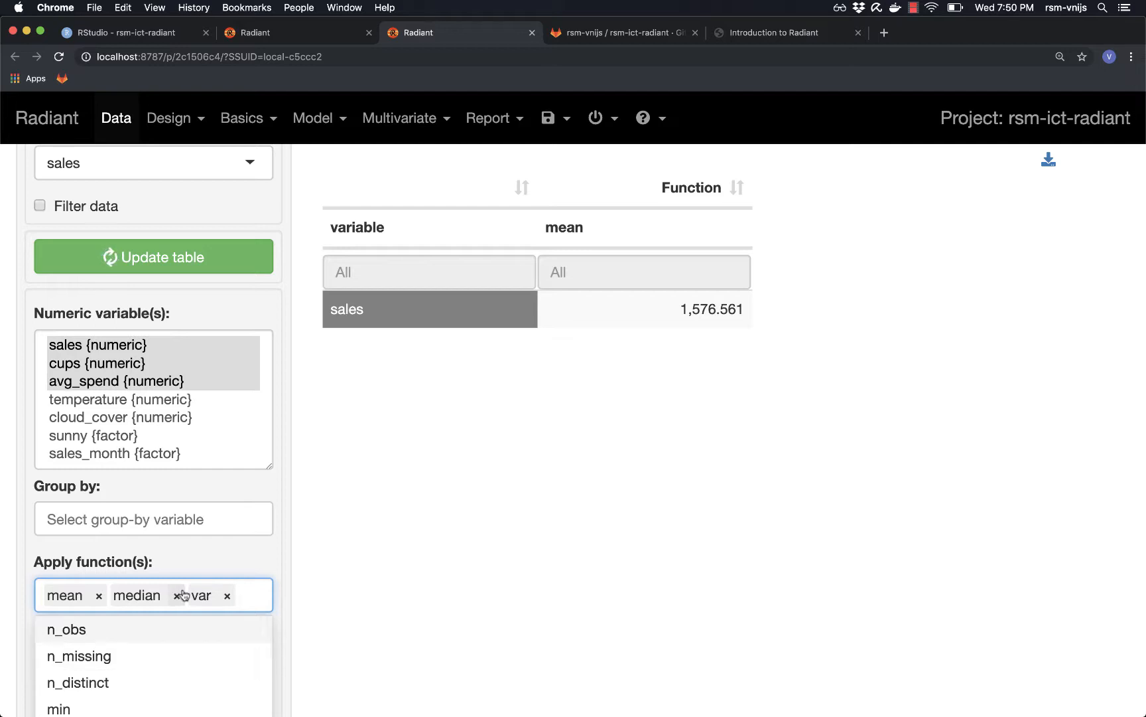
left_click_drag(201, 595, 229, 596)
left_click(161, 262)
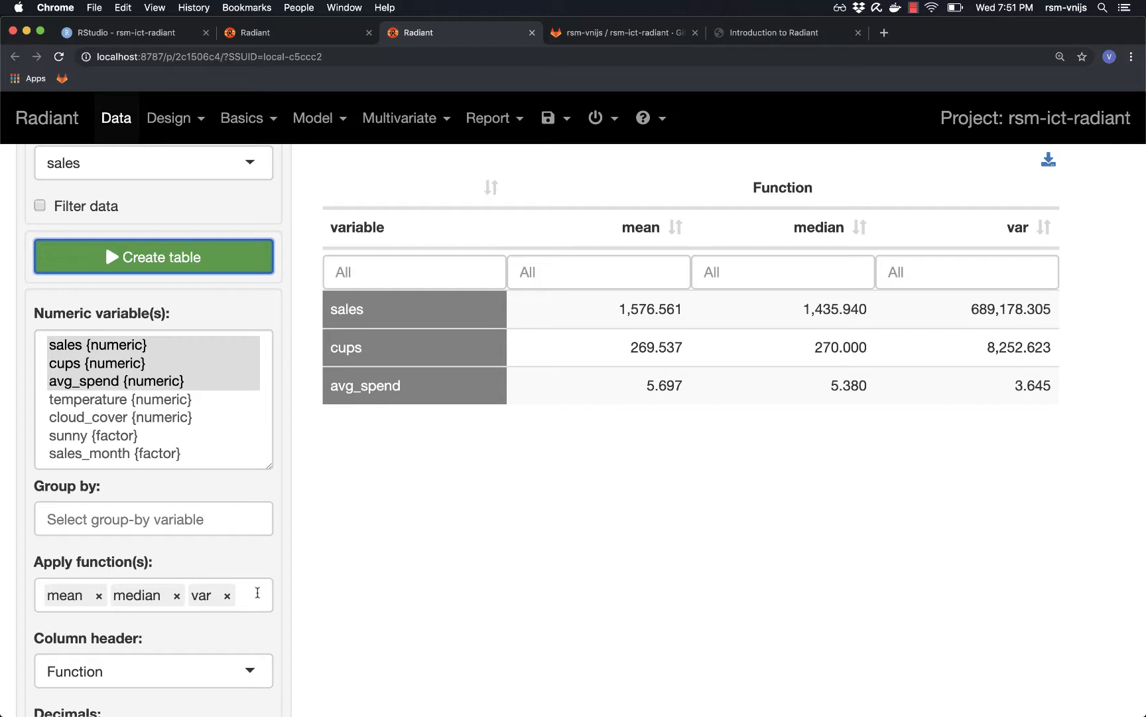
- Add sd to the applied functions and update the Explore table
left_click(256, 591)
scroll(110, 660, "down", 5)
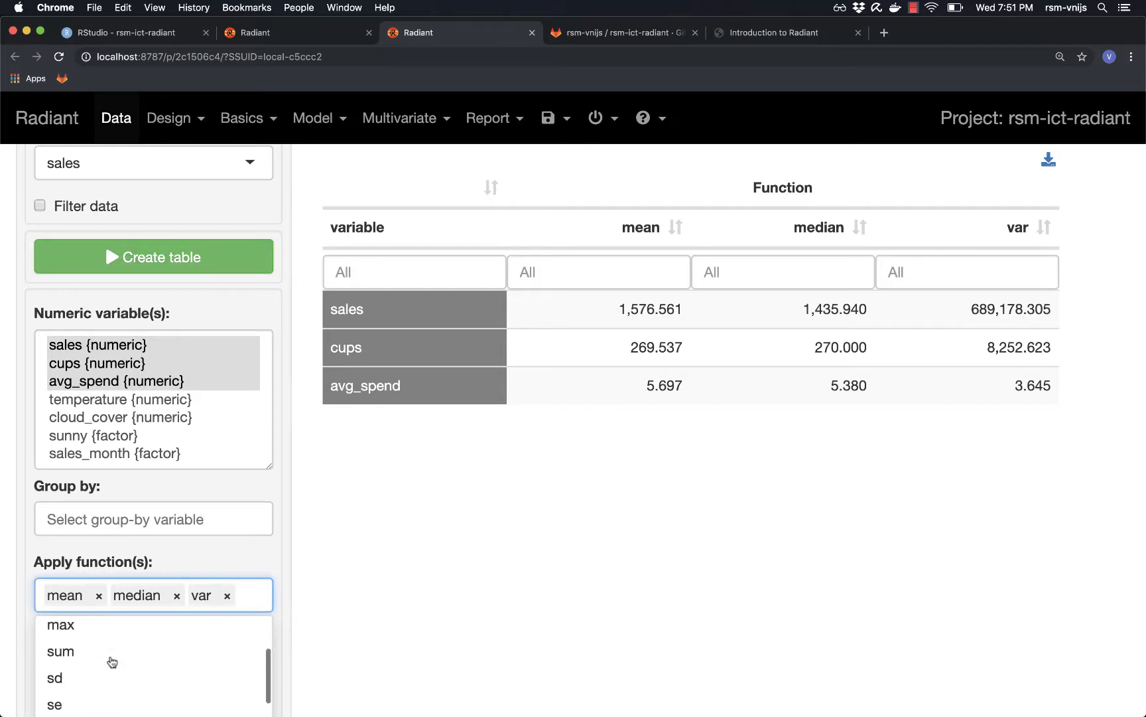
left_click(80, 647)
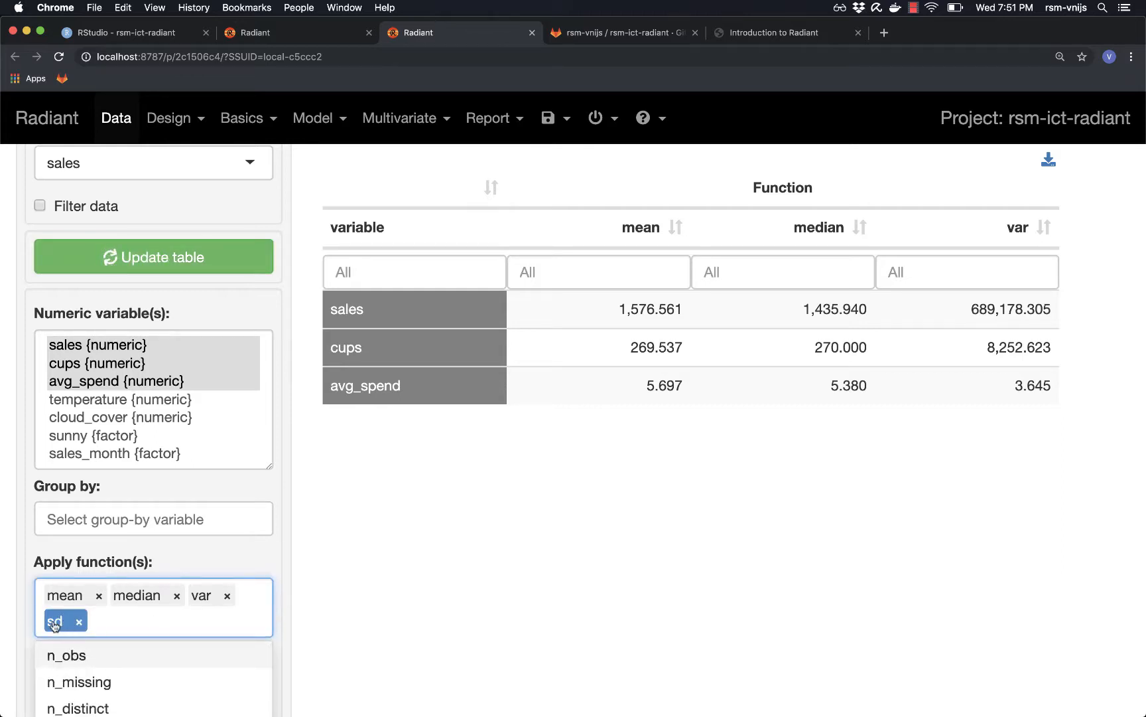
left_click(152, 256)
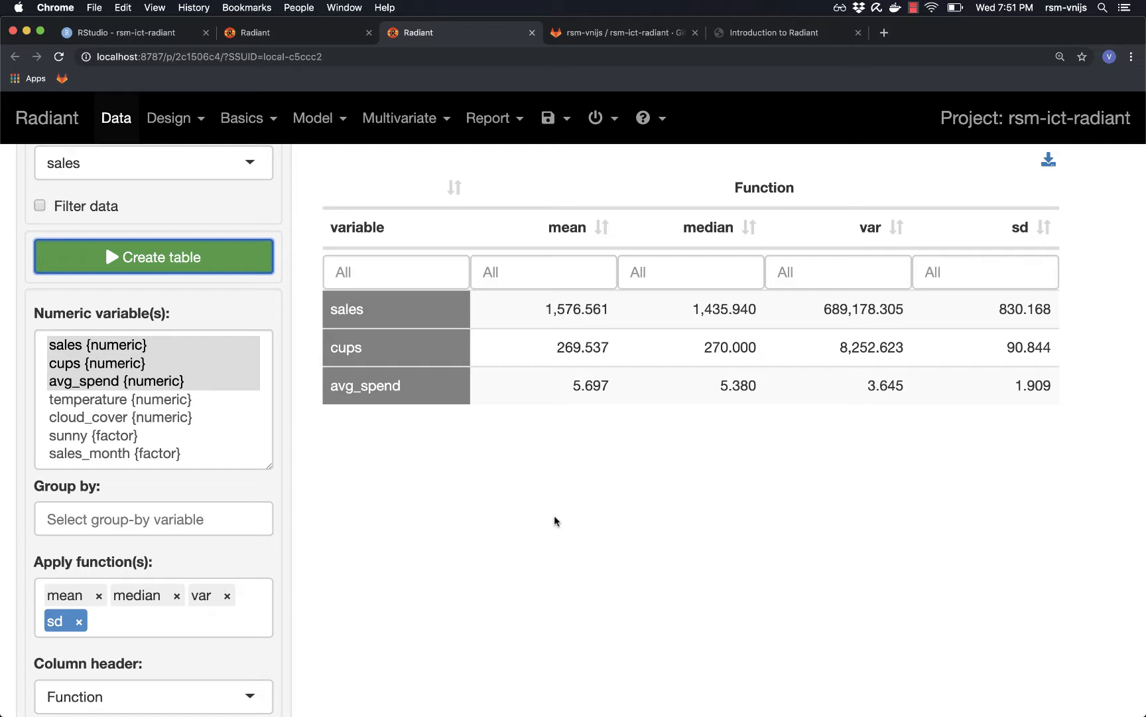
- Reorder the applied functions to var, sd, mean, median and update the Explore table
left_click_drag(201, 597, 57, 600)
left_click_drag(57, 621, 83, 597)
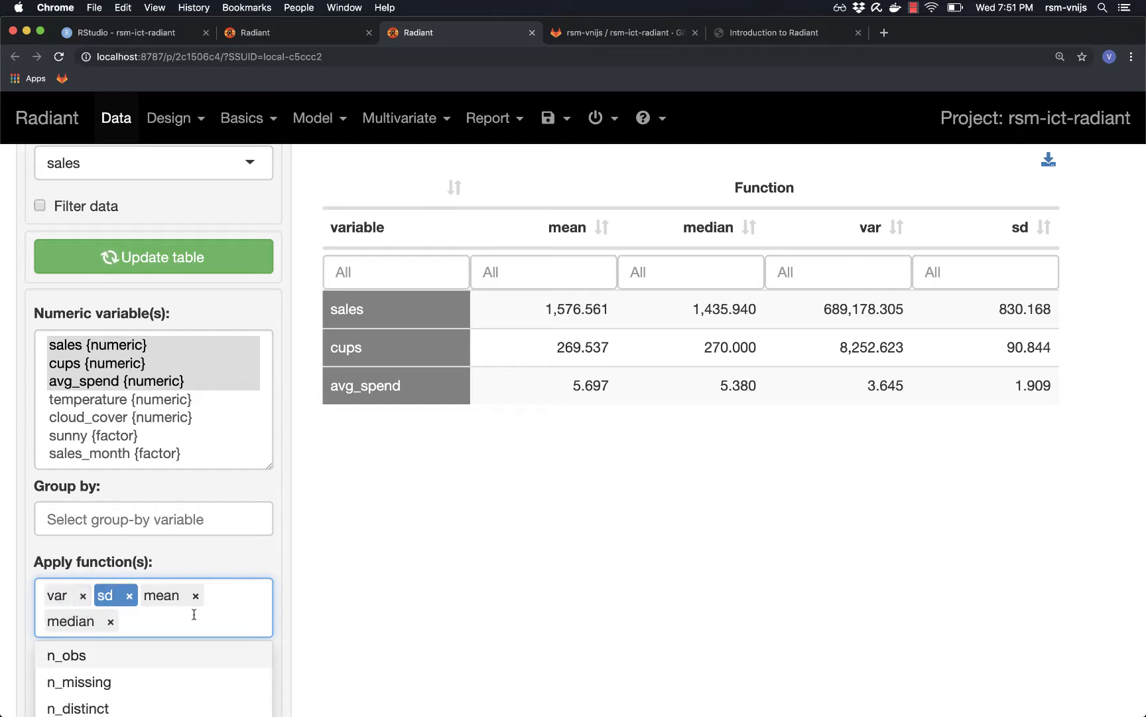
left_click(152, 258)
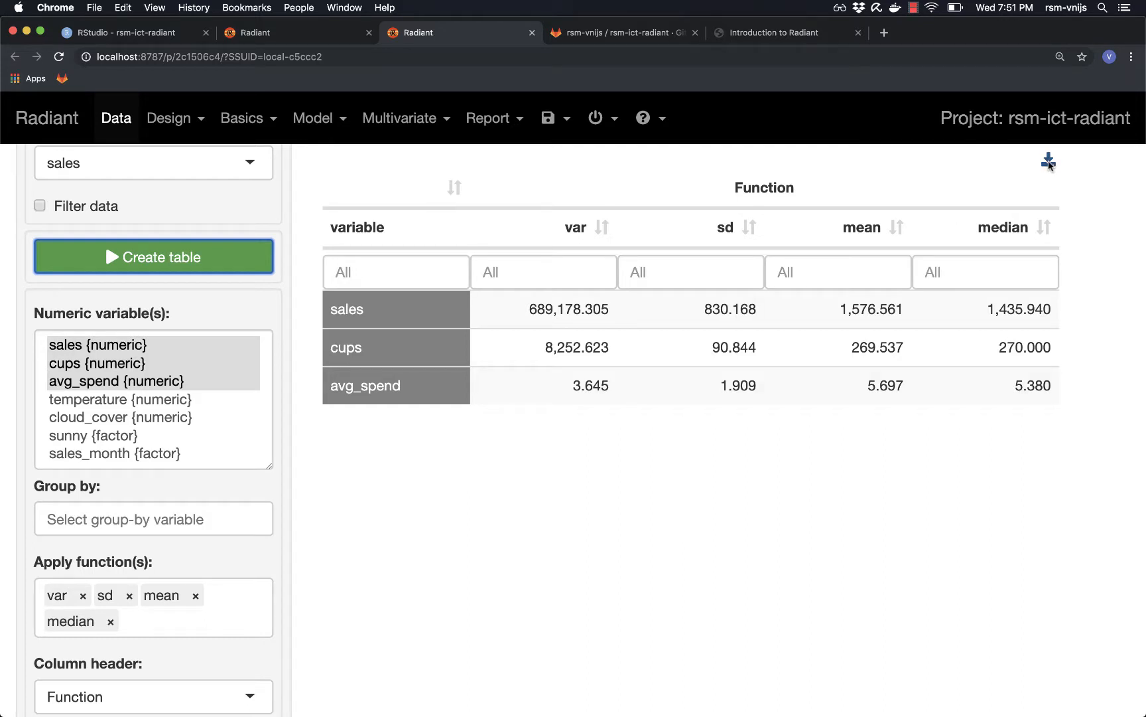
- Store the Explore table as a dataset named sales_expl and dismiss the notice
scroll(525, 476, "down", 5)
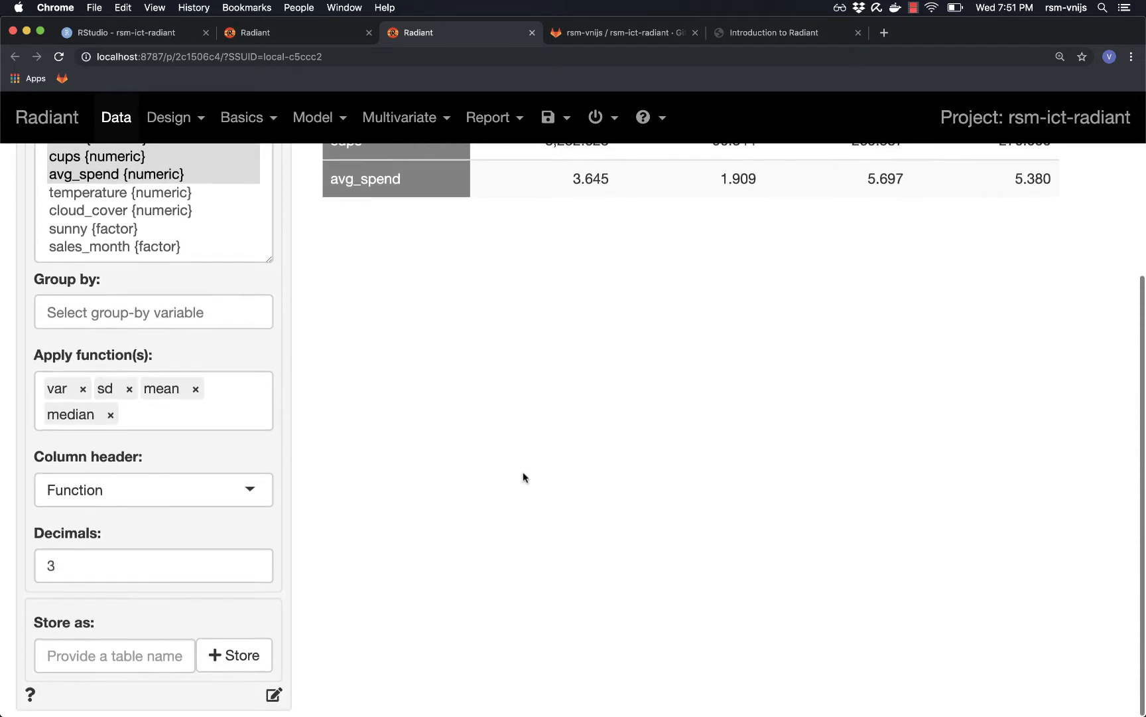
left_click(142, 657)
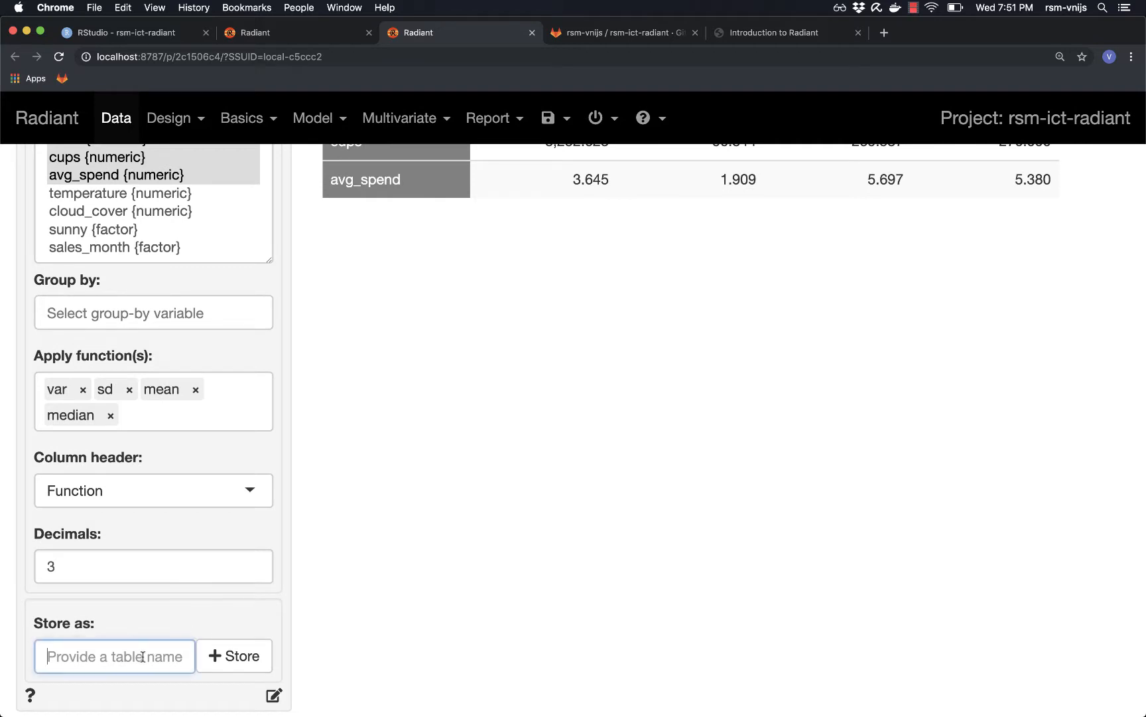
type("s")
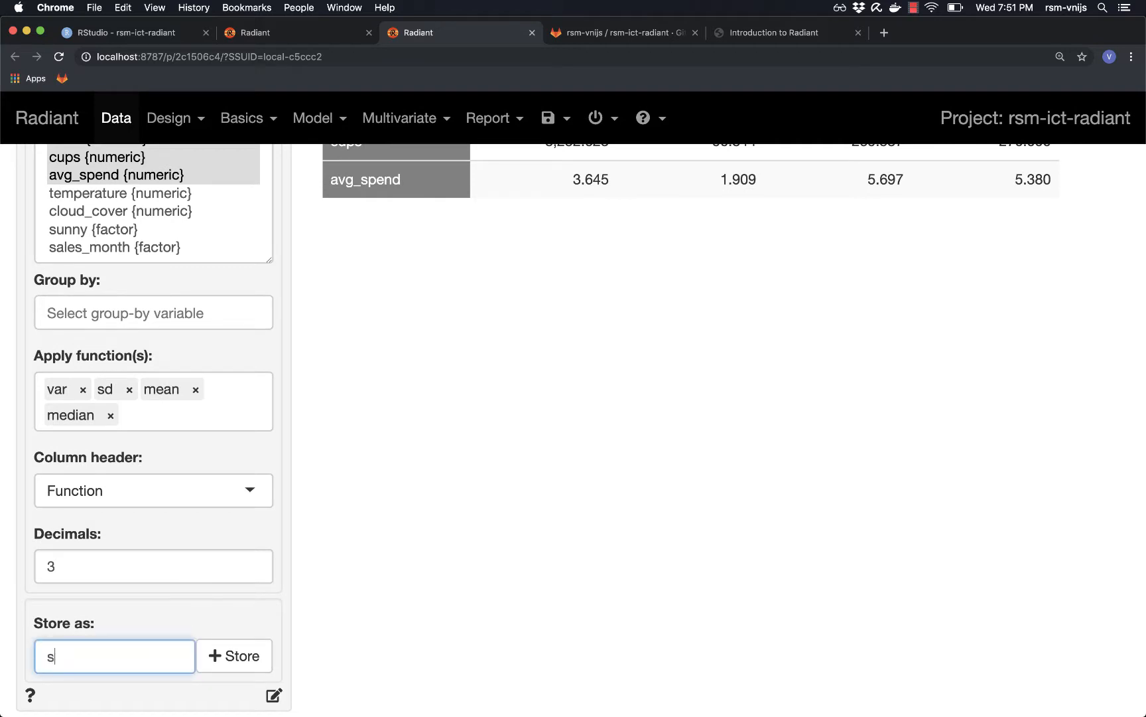
type("ales_expl")
left_click(233, 655)
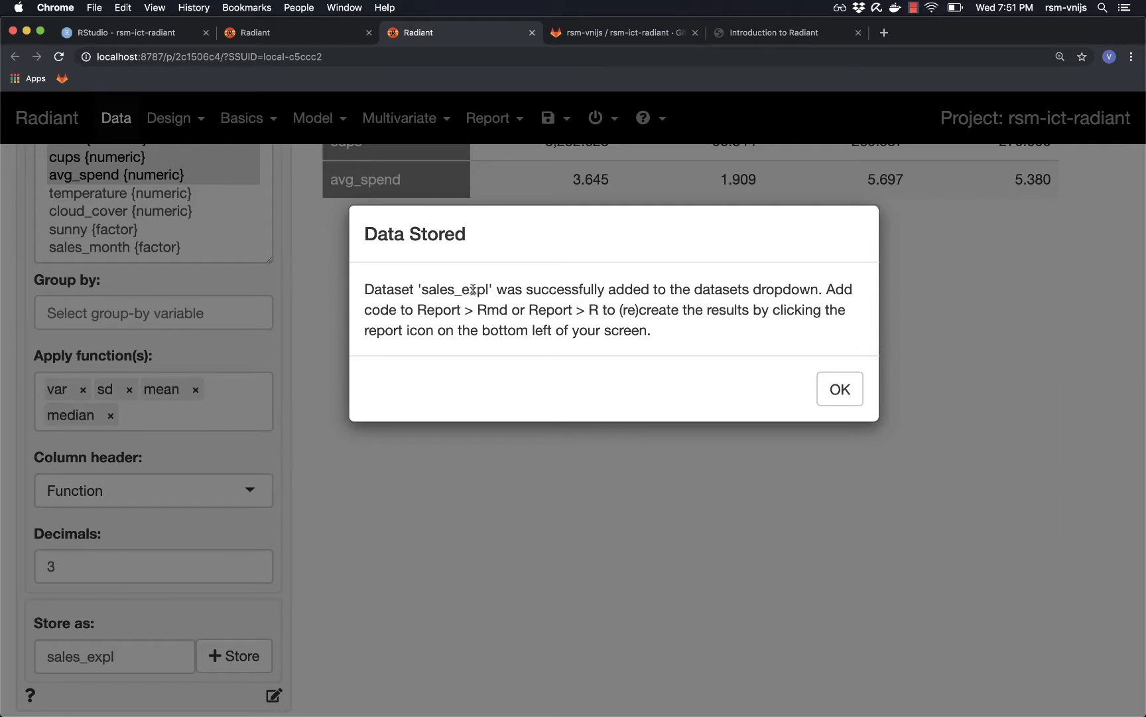
left_click(840, 389)
- Check the list of datasets for sales_expl and keep sales as the active dataset
scroll(454, 390, "up", 5)
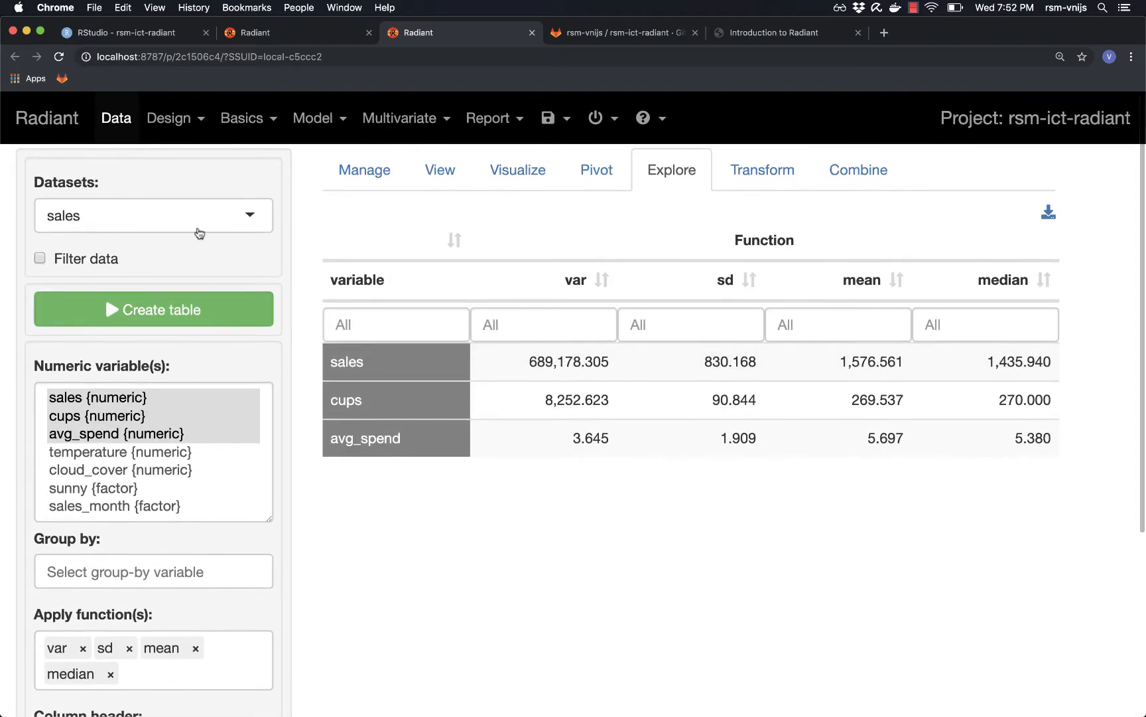
left_click(149, 211)
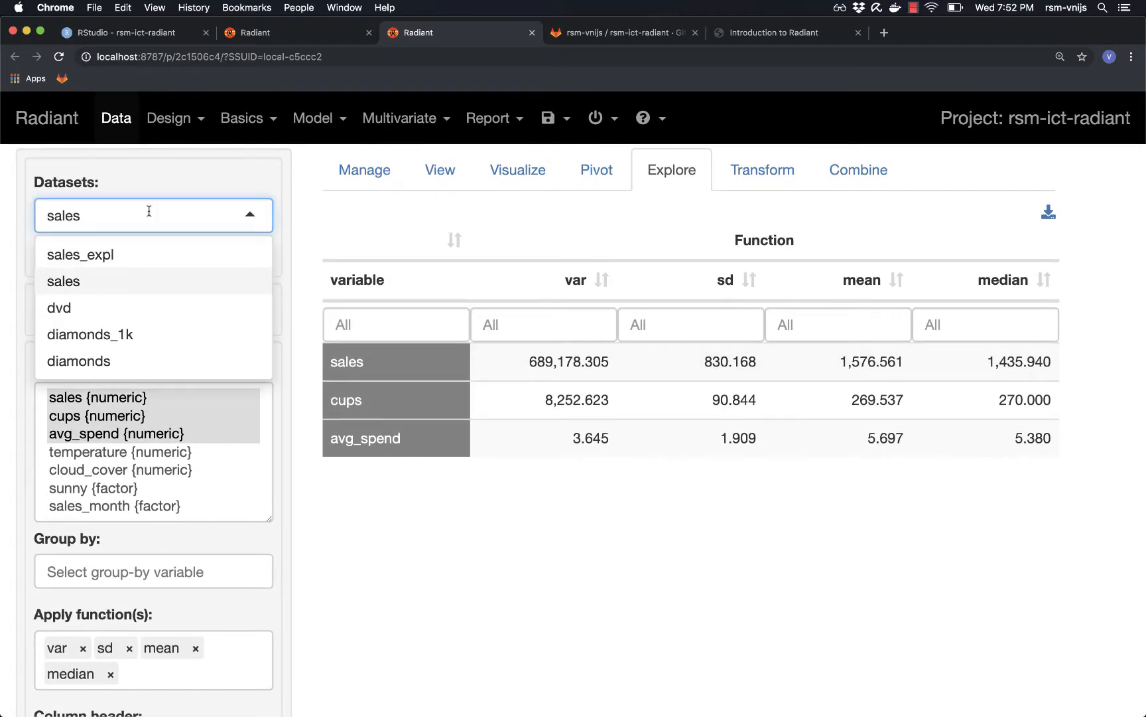
left_click(78, 282)
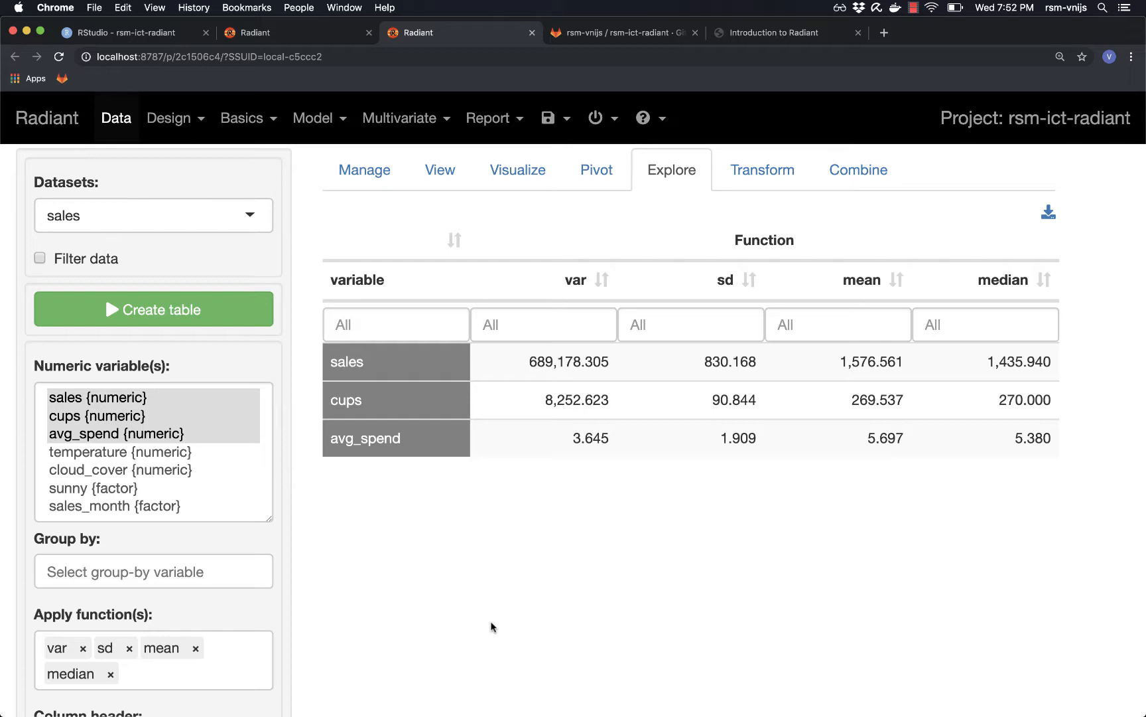
- Add the Explore commands to the R Markdown report and run their code chunk
scroll(492, 626, "down", 8)
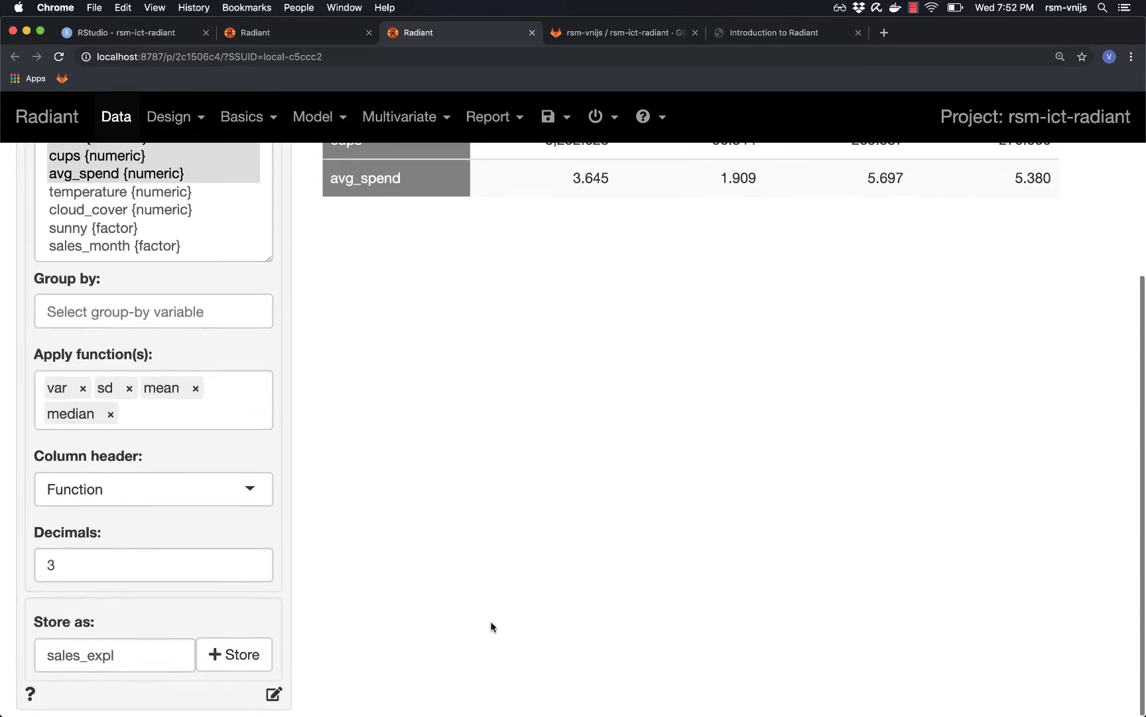
left_click(273, 695)
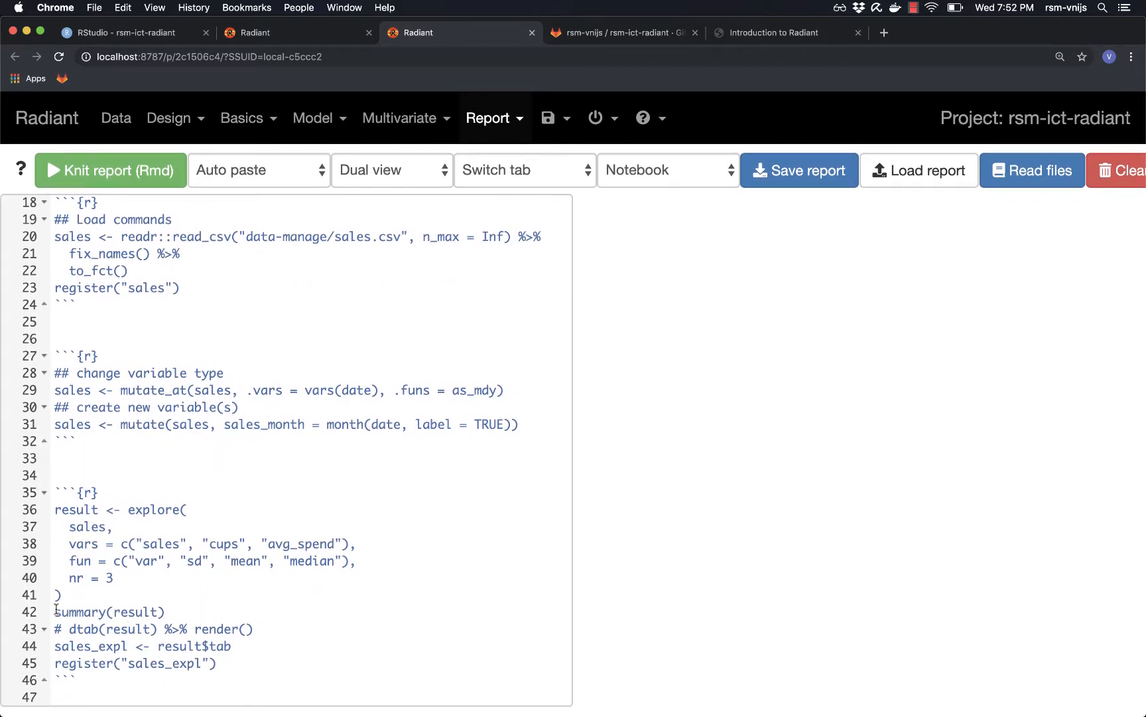
left_click(64, 492)
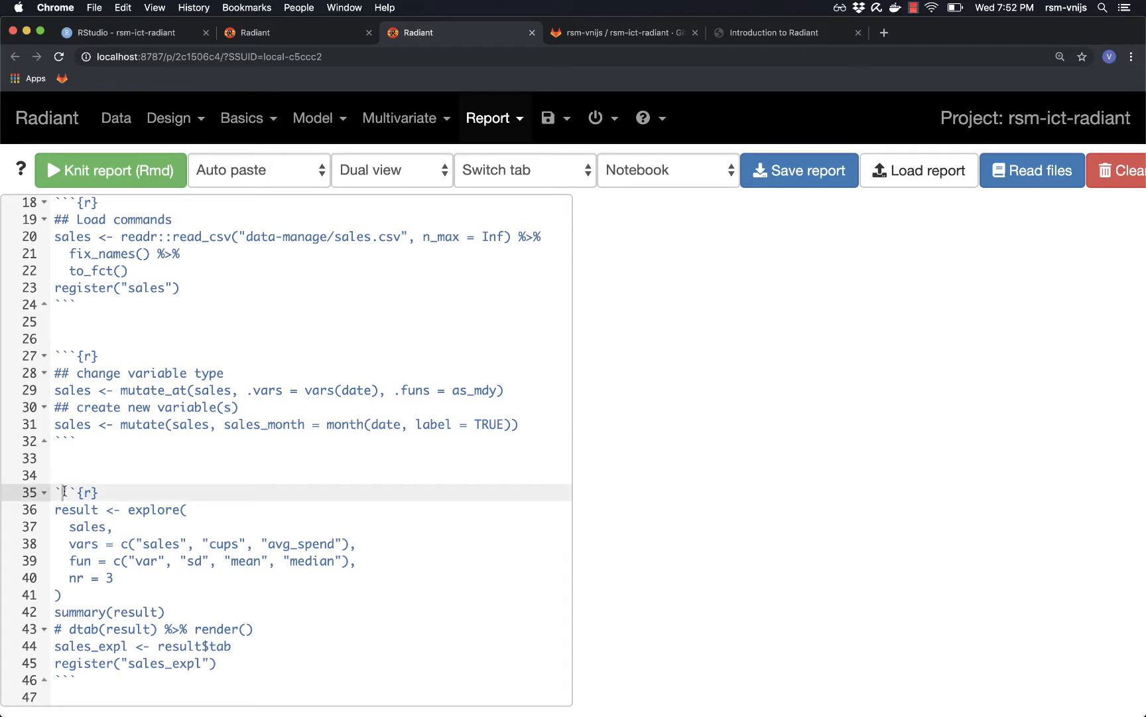
key("super+Return")
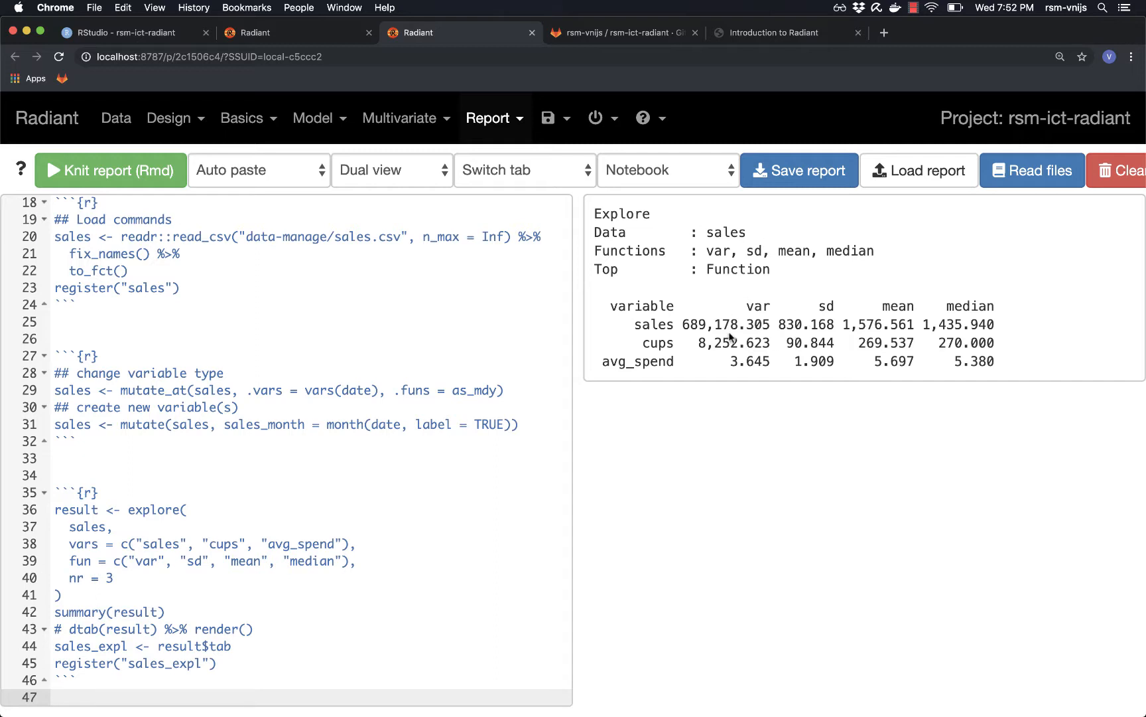
- Comment out the summary(result) line in the explore code chunk
left_click(141, 611)
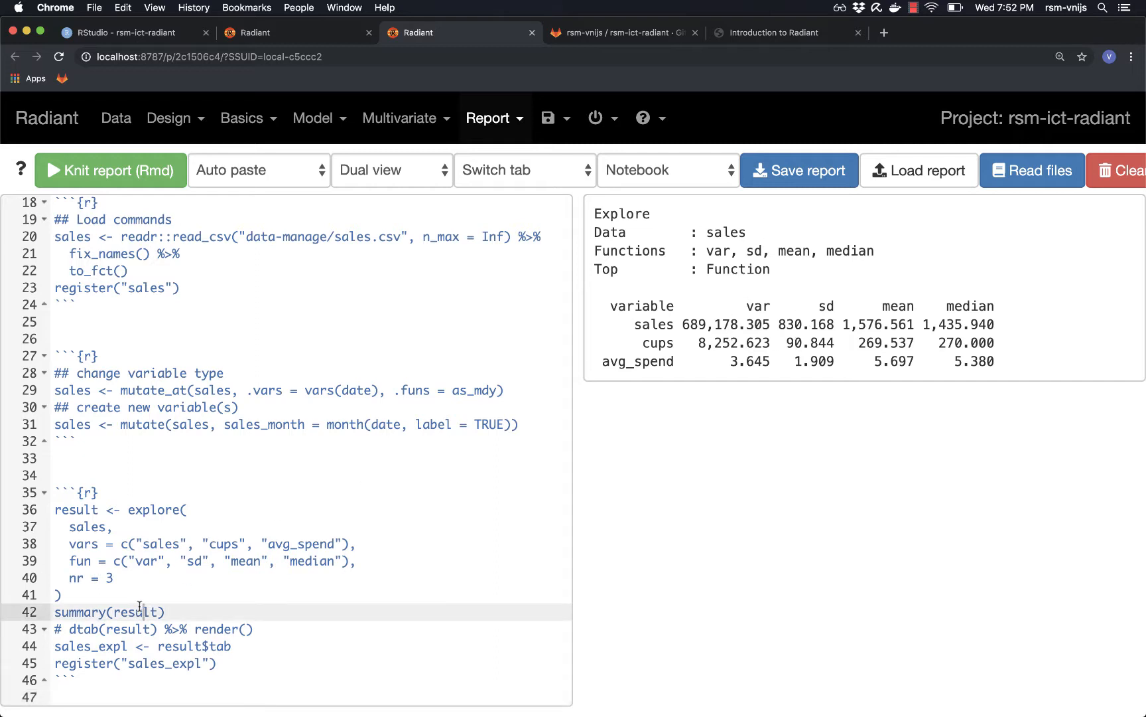
key("Left")
key("Left")
key("Left")
type("#")
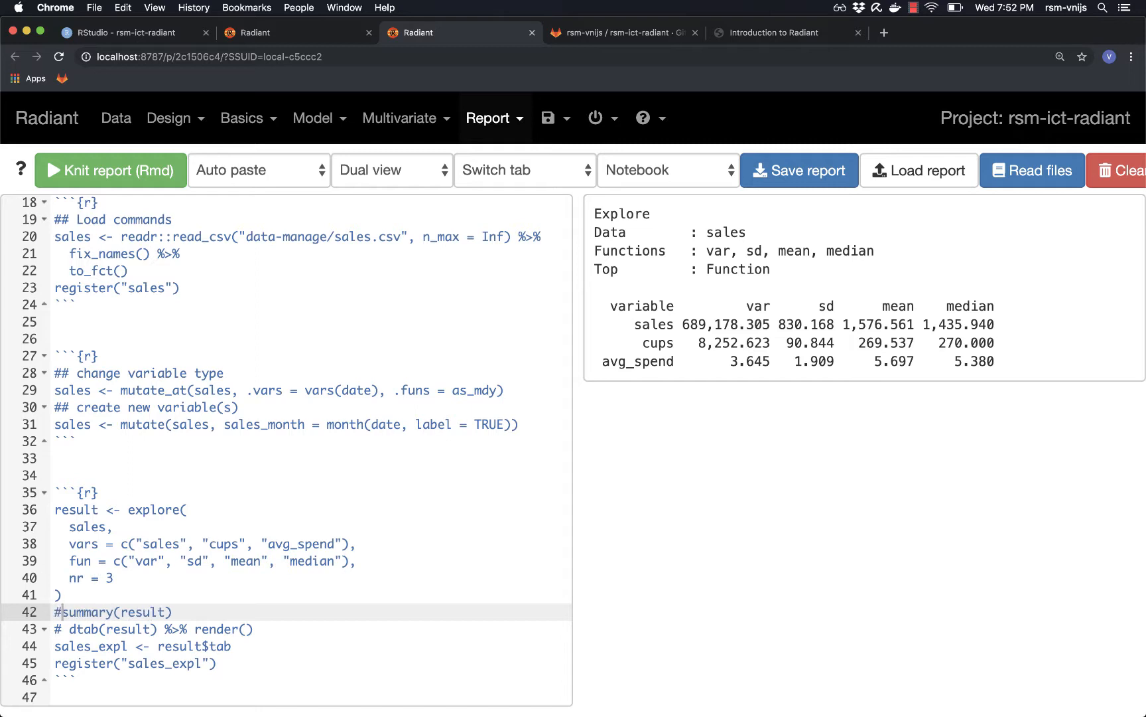
- Uncomment the dtab(result) %>% render() line in the explore code chunk and run the chunk
key("Down")
key("BackSpace")
key("BackSpace")
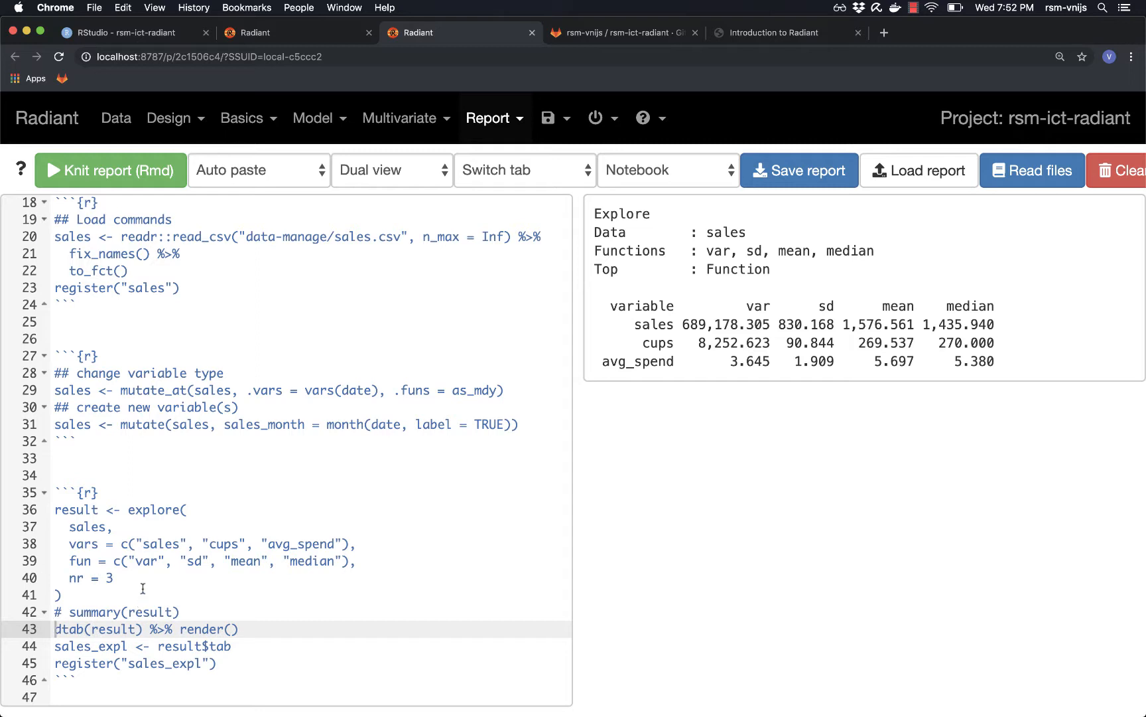
left_click(63, 491)
key("super+Return")
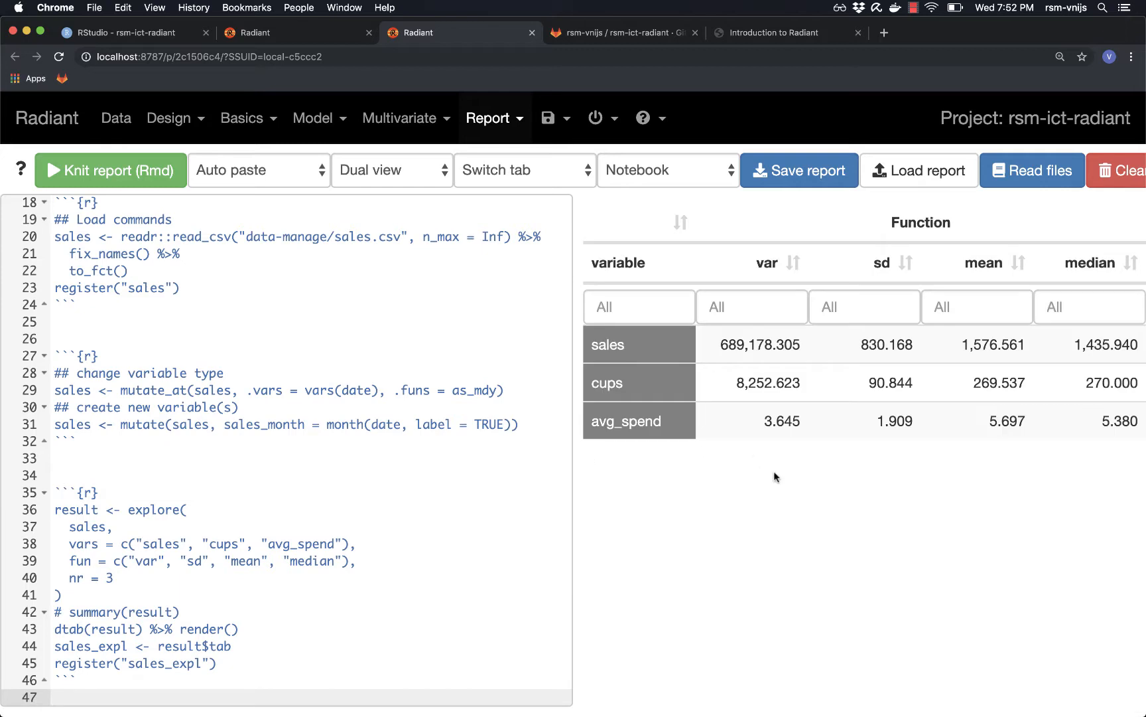
- Try out sorting by var and range filtering on sd in the rendered Explore table, clearing the filter at the end
left_click(776, 267)
left_click(776, 267)
left_click(776, 267)
left_click(844, 306)
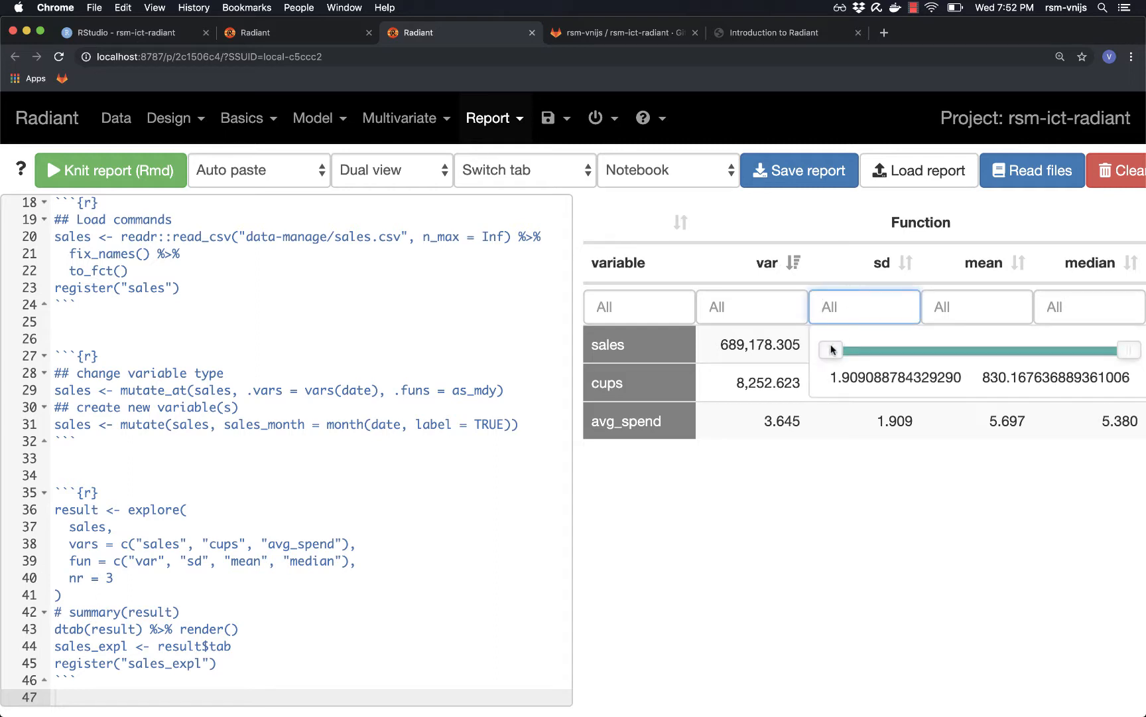
left_click_drag(833, 351, 897, 351)
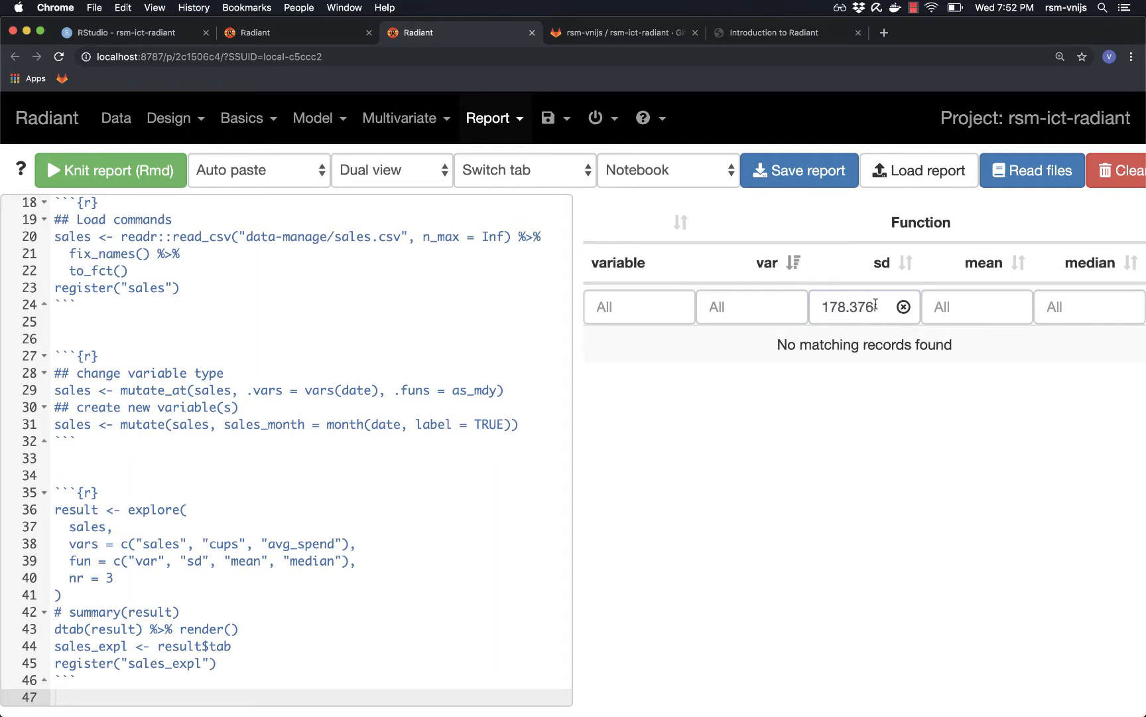
left_click(904, 307)
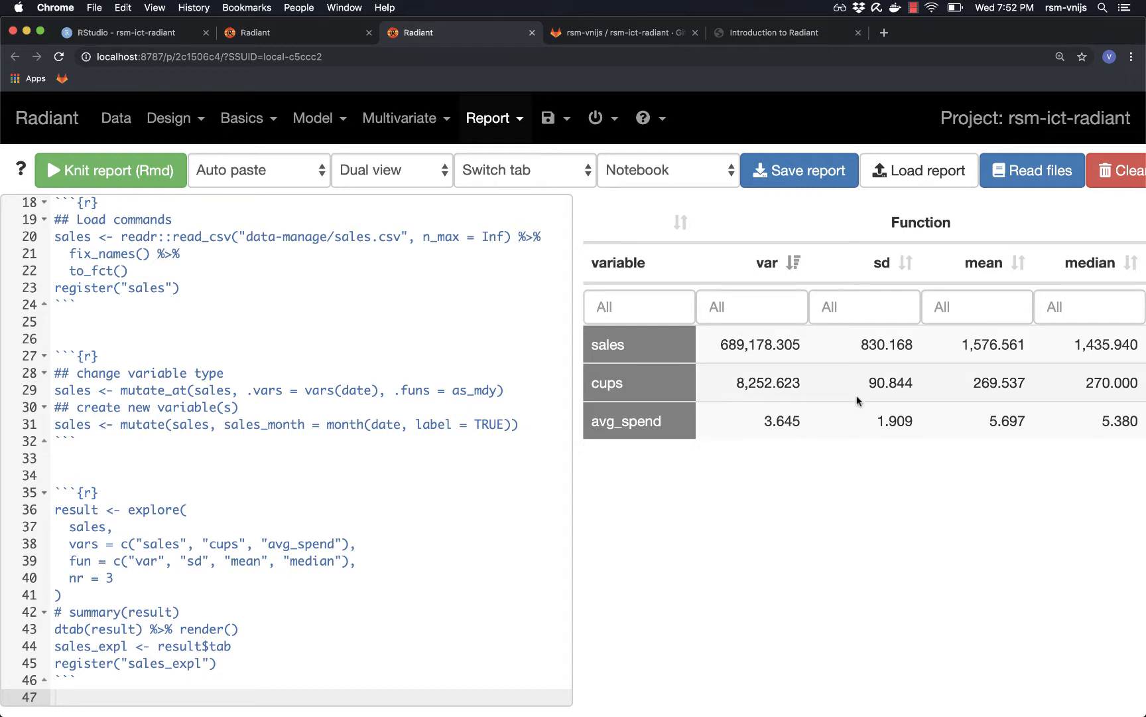
scroll(858, 397, "right", 2)
scroll(858, 396, "left", 2)
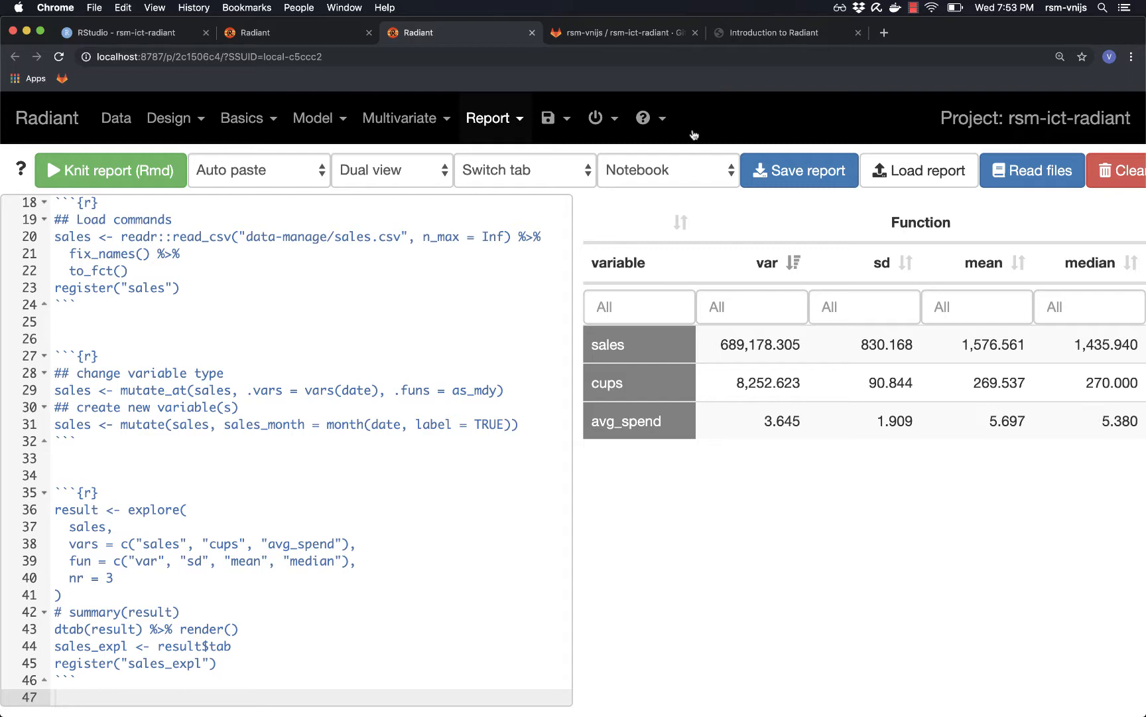
- Read the Data > Visualize exercises on the Introduction to Radiant page and return to Radiant
left_click(756, 34)
scroll(374, 335, "down", 5)
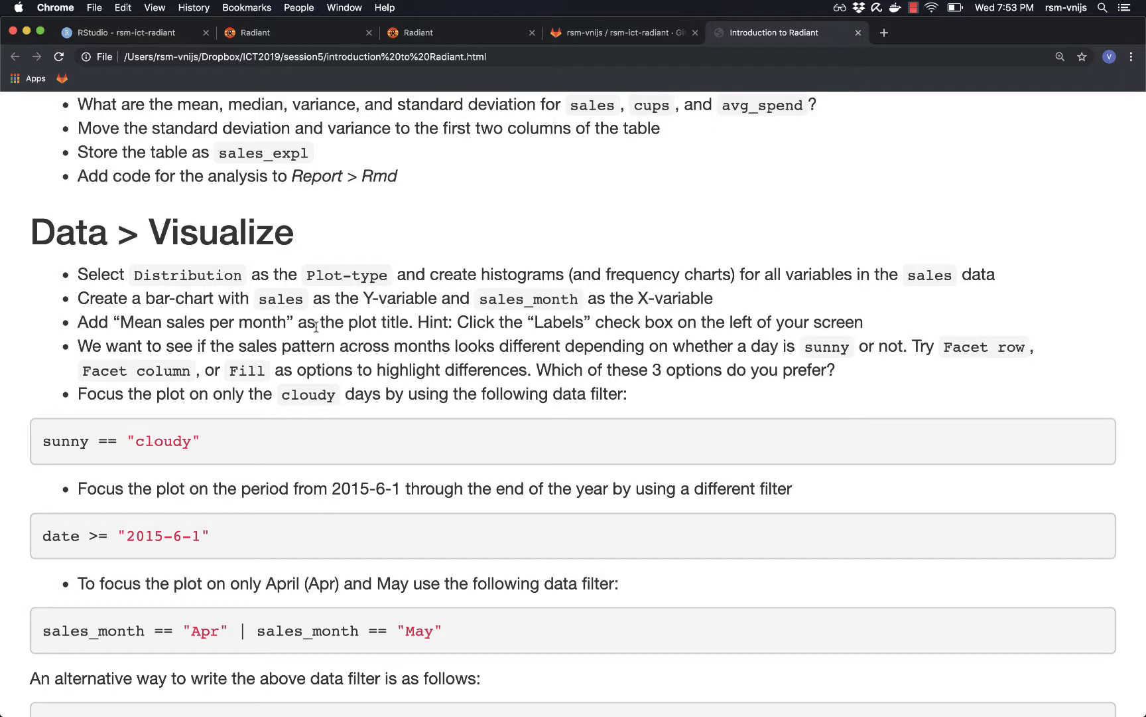
left_click(430, 33)
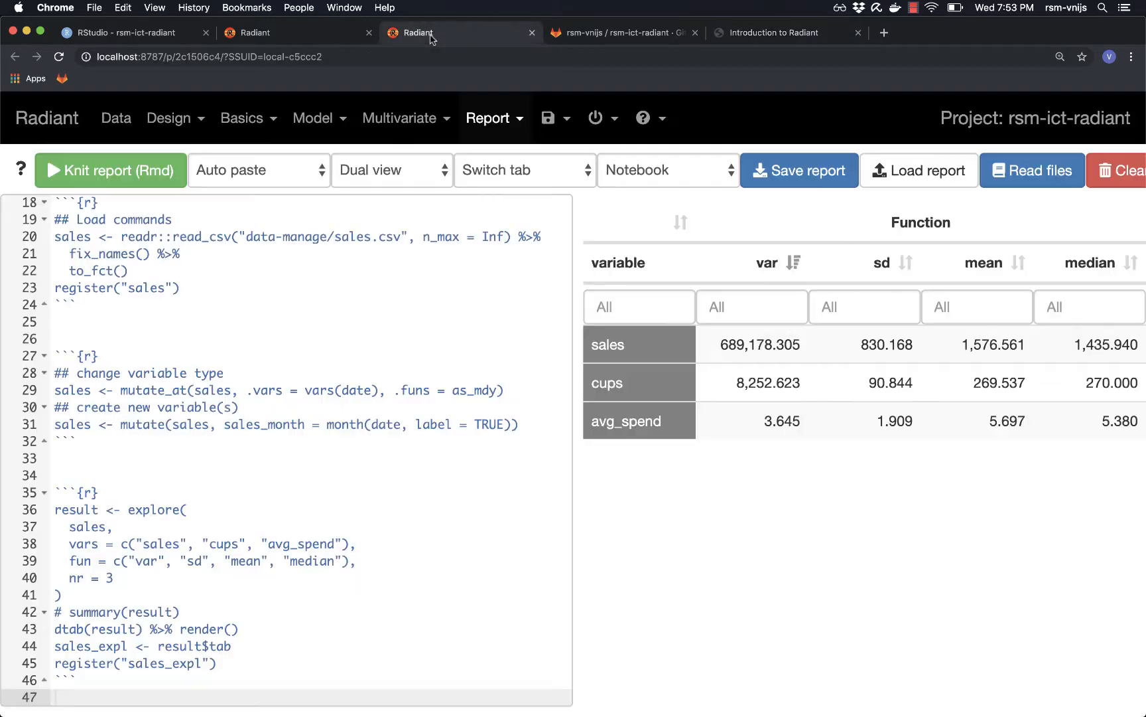
- Create a Distribution plot in Data > Visualize with sales as the X-variable
left_click(116, 118)
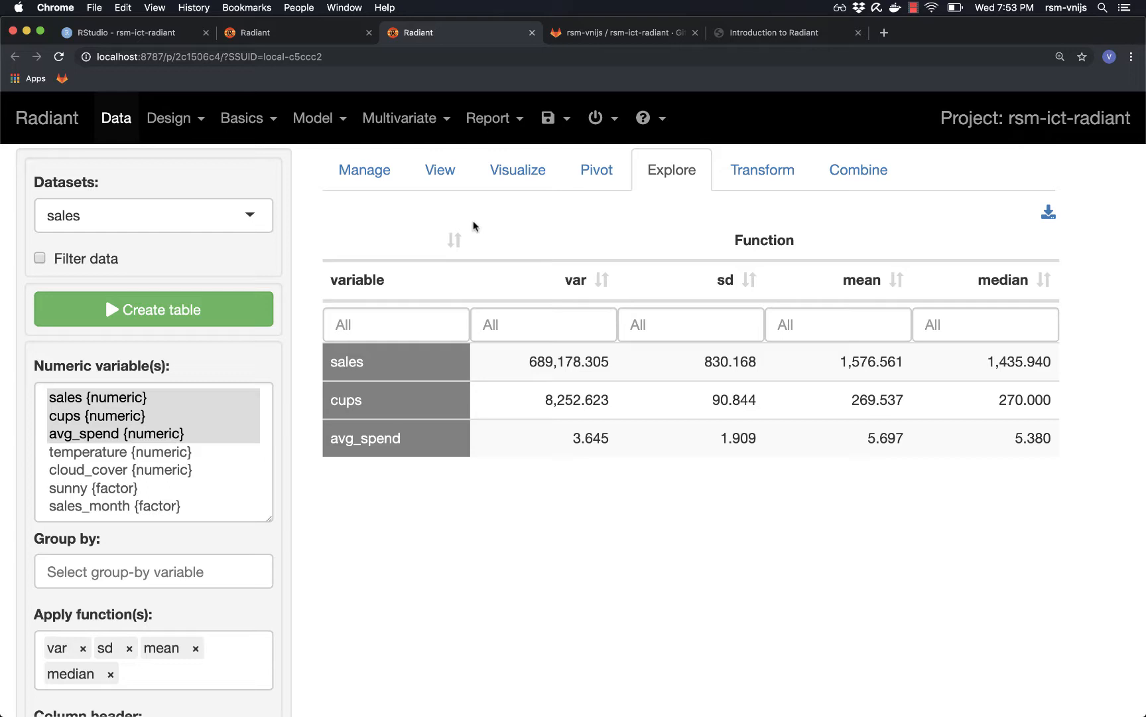
left_click(516, 172)
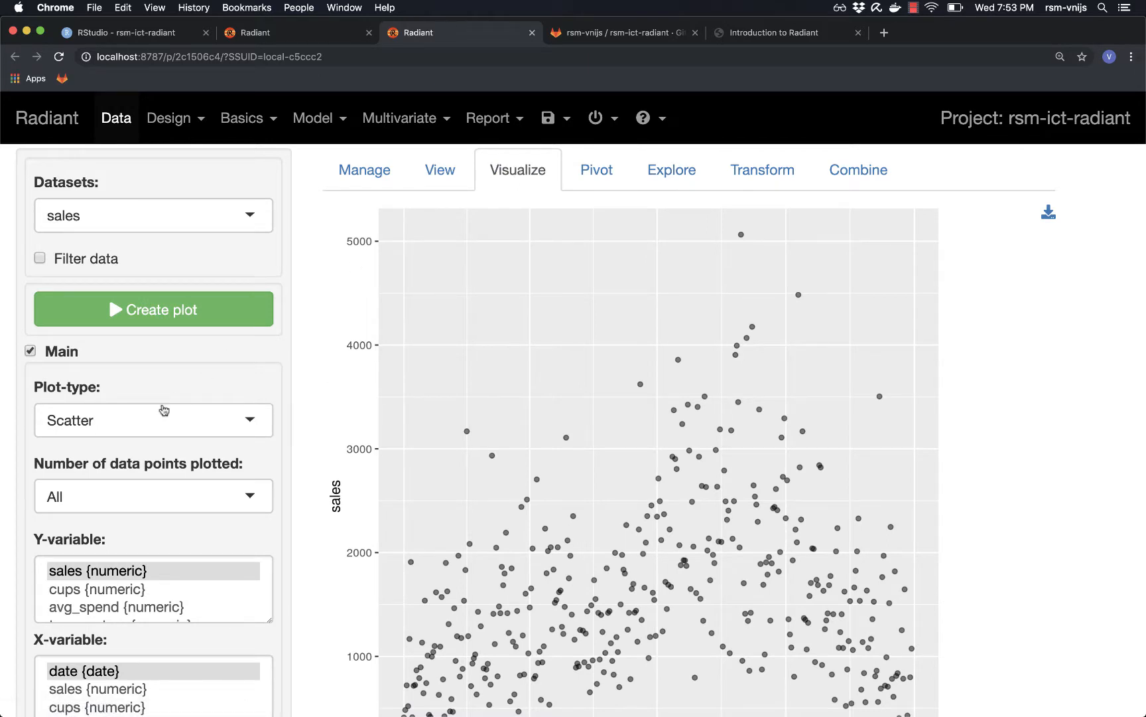
left_click(130, 416)
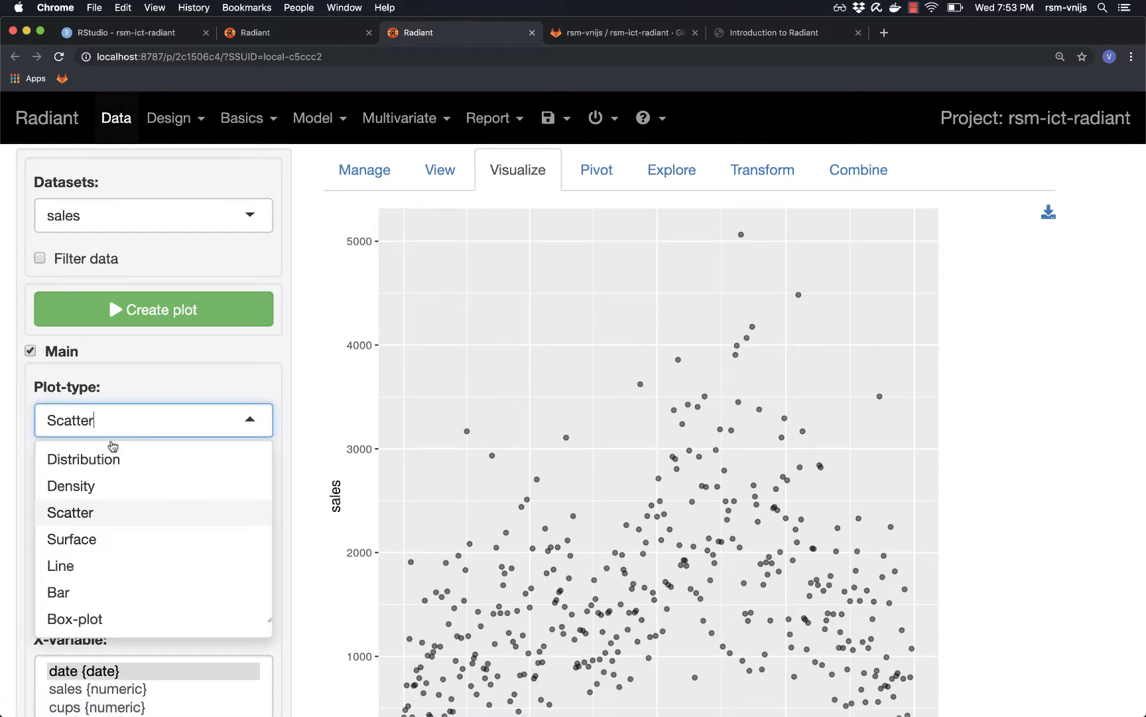
left_click(101, 462)
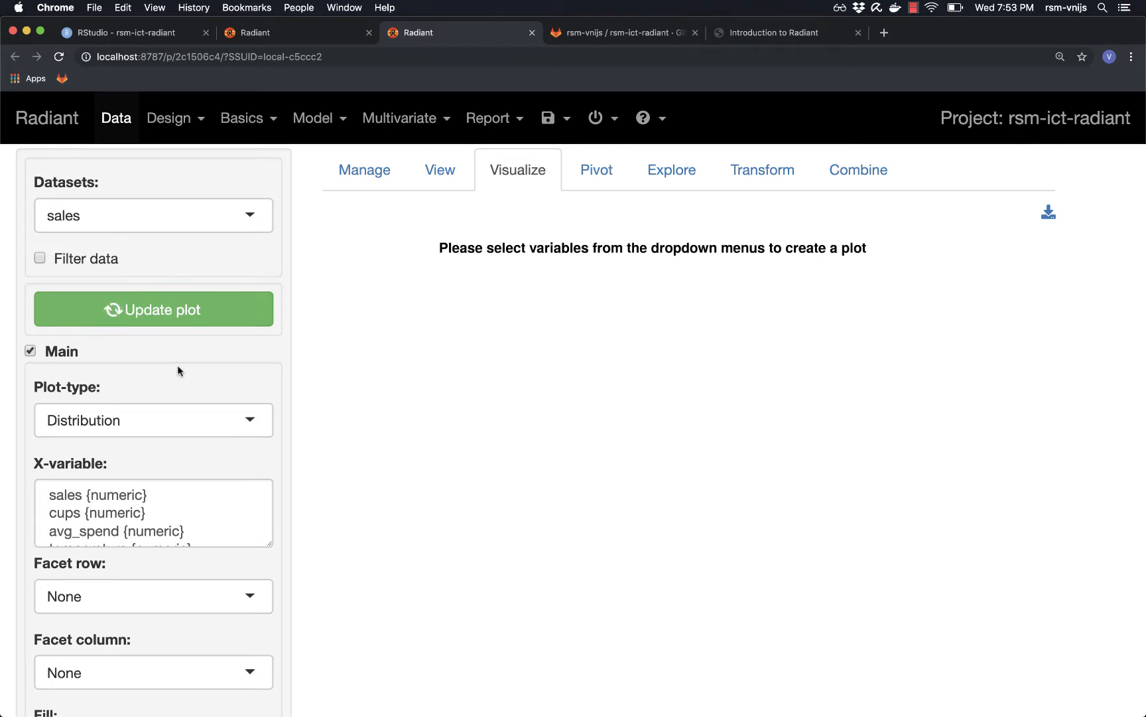
left_click(83, 496)
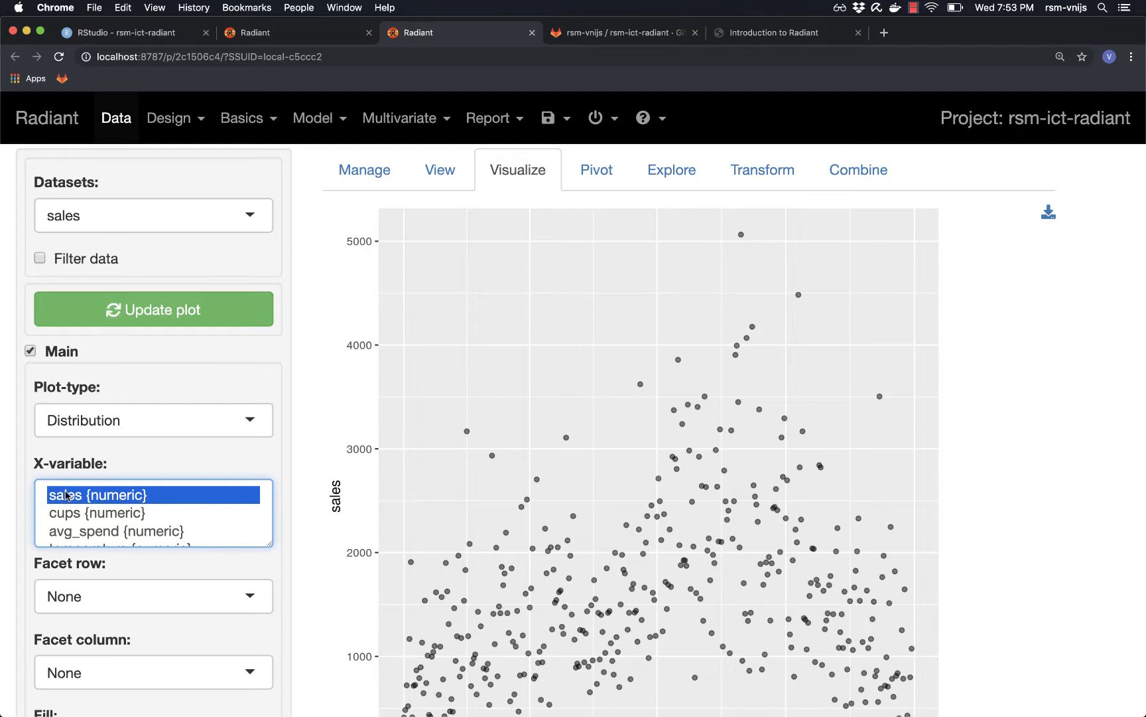
left_click(141, 315)
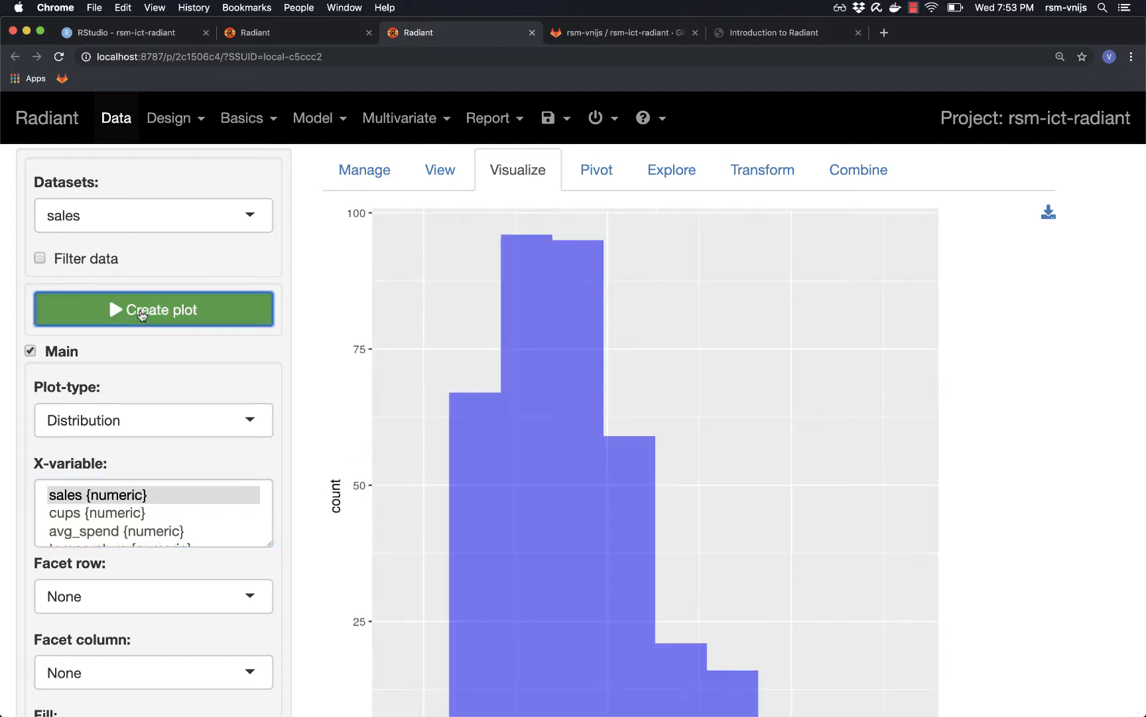
scroll(511, 368, "down", 5)
scroll(510, 369, "up", 4)
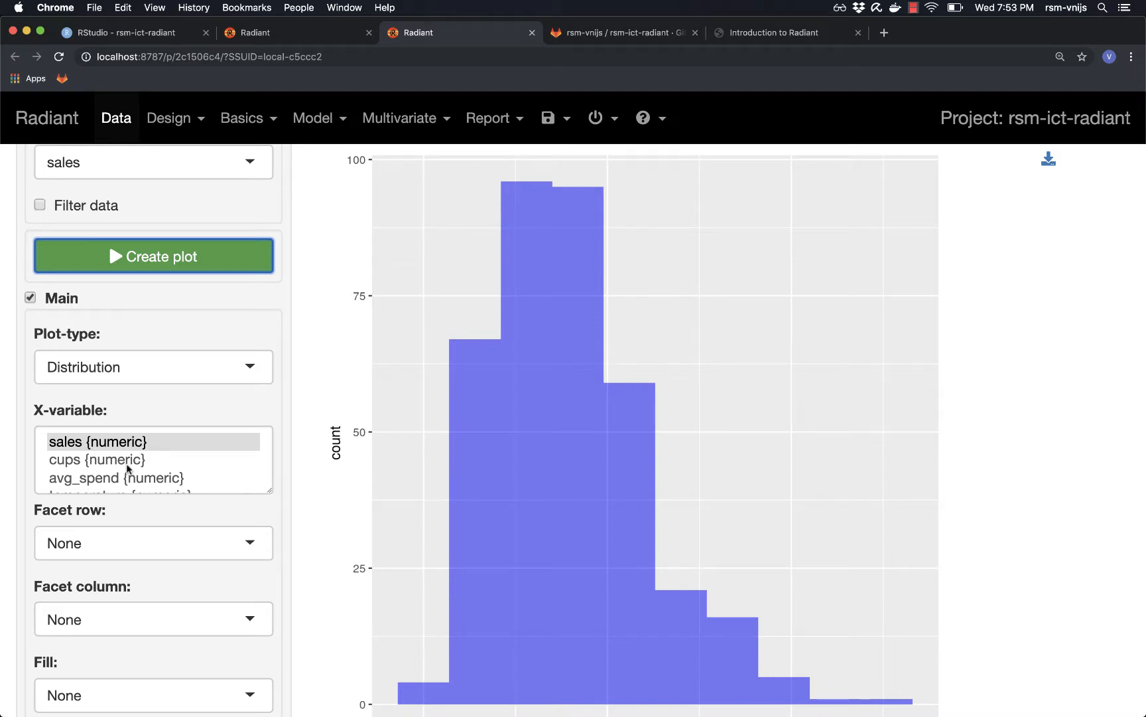
- Extend the Distribution plot to all X-variables from sales through sales_month and review the resulting charts
scroll(128, 467, "down", 4)
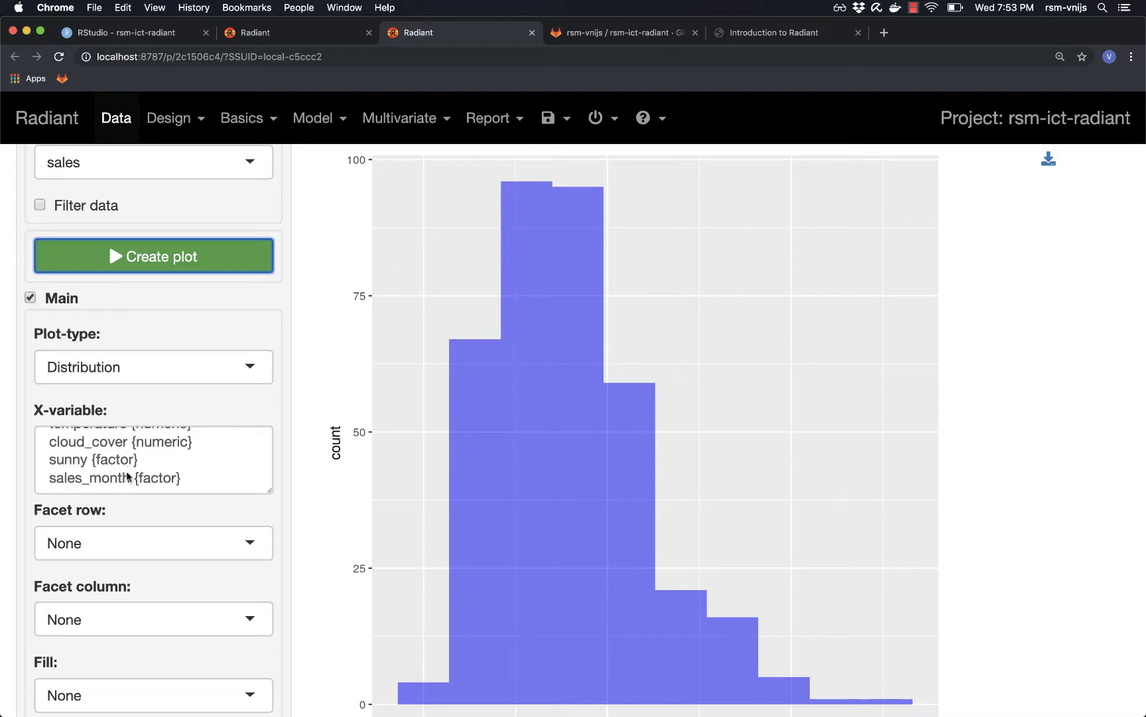
left_click_drag(93, 480, 73, 430)
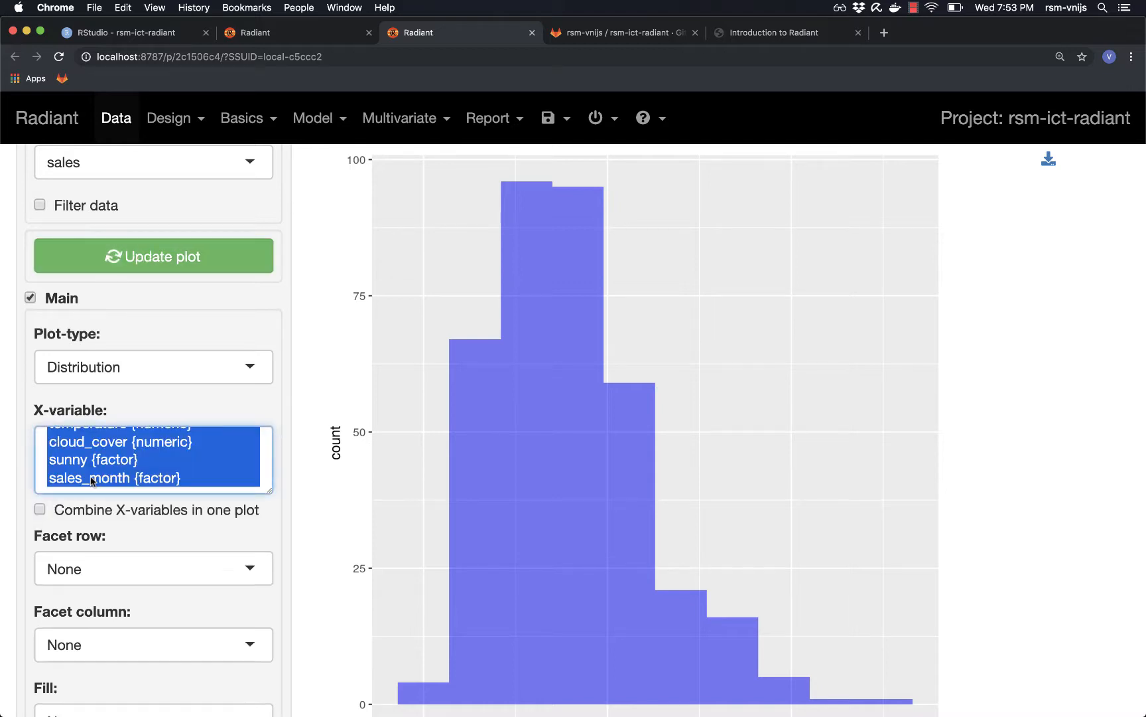
left_click(151, 263)
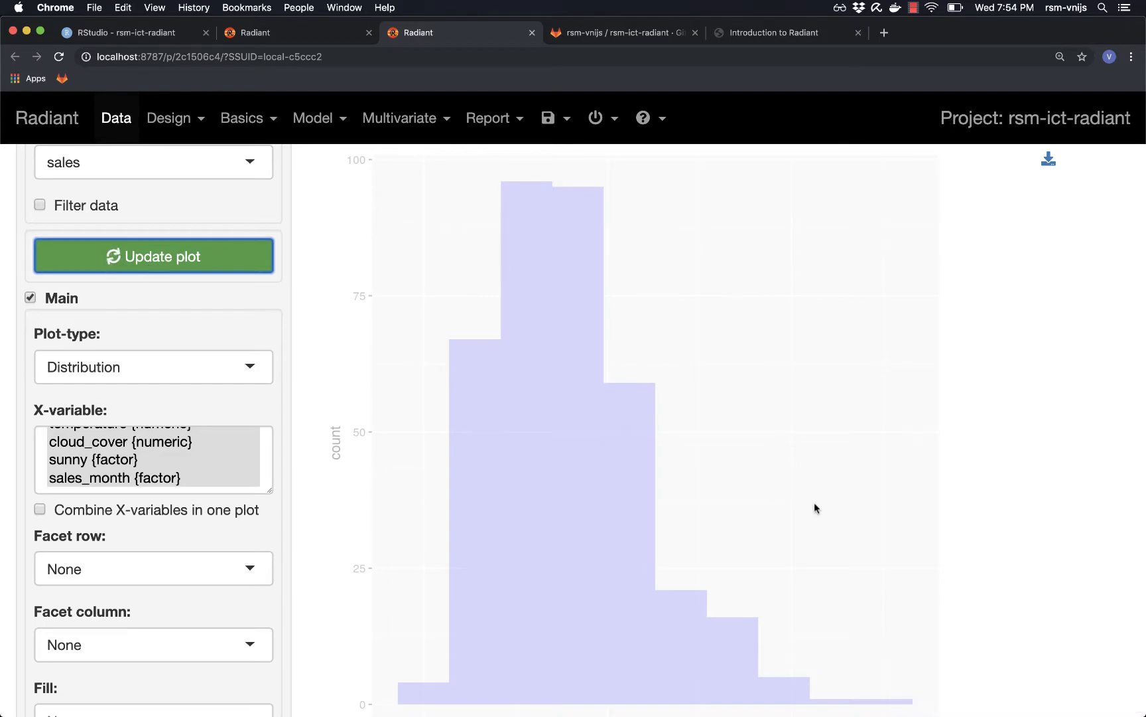
scroll(741, 411, "down", 10)
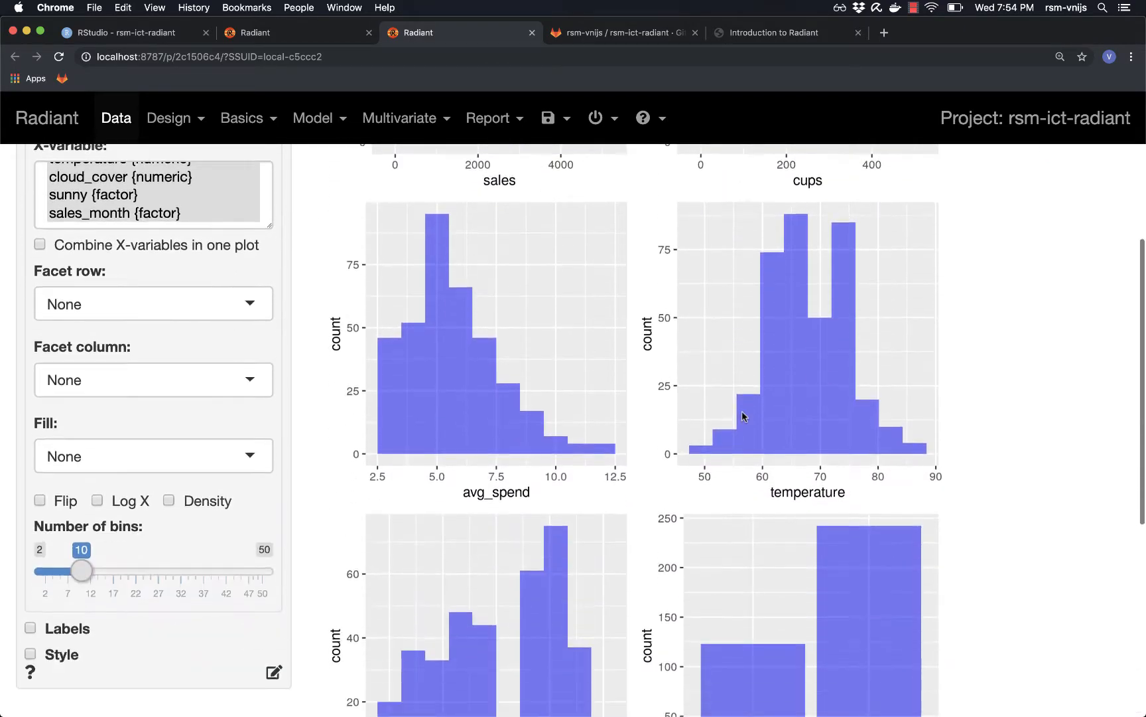
scroll(741, 411, "up", 10)
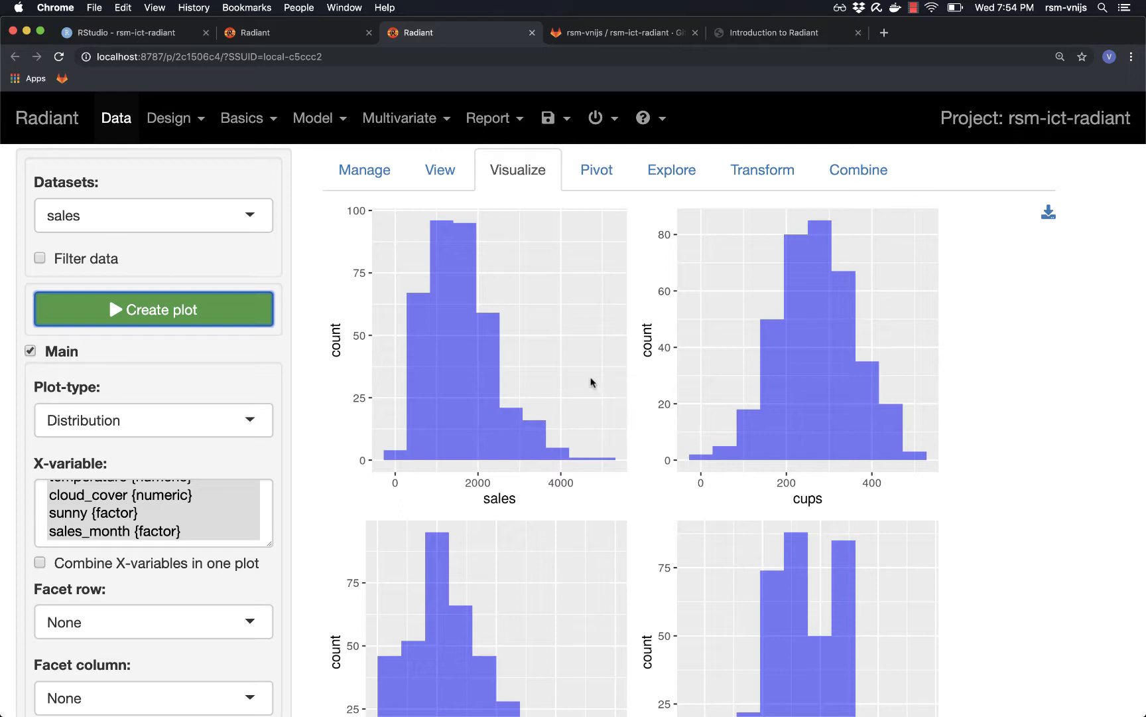
- Create a Bar plot with sales as the Y-variable and only sales_month as the X-variable
left_click(116, 421)
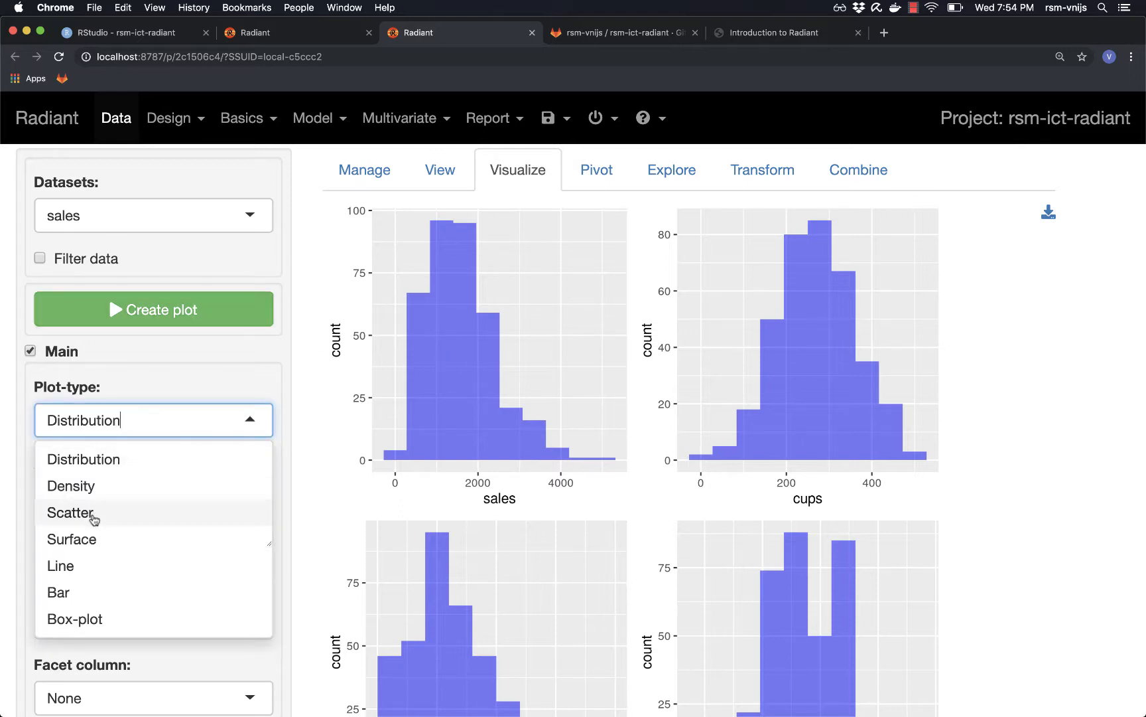
left_click(87, 592)
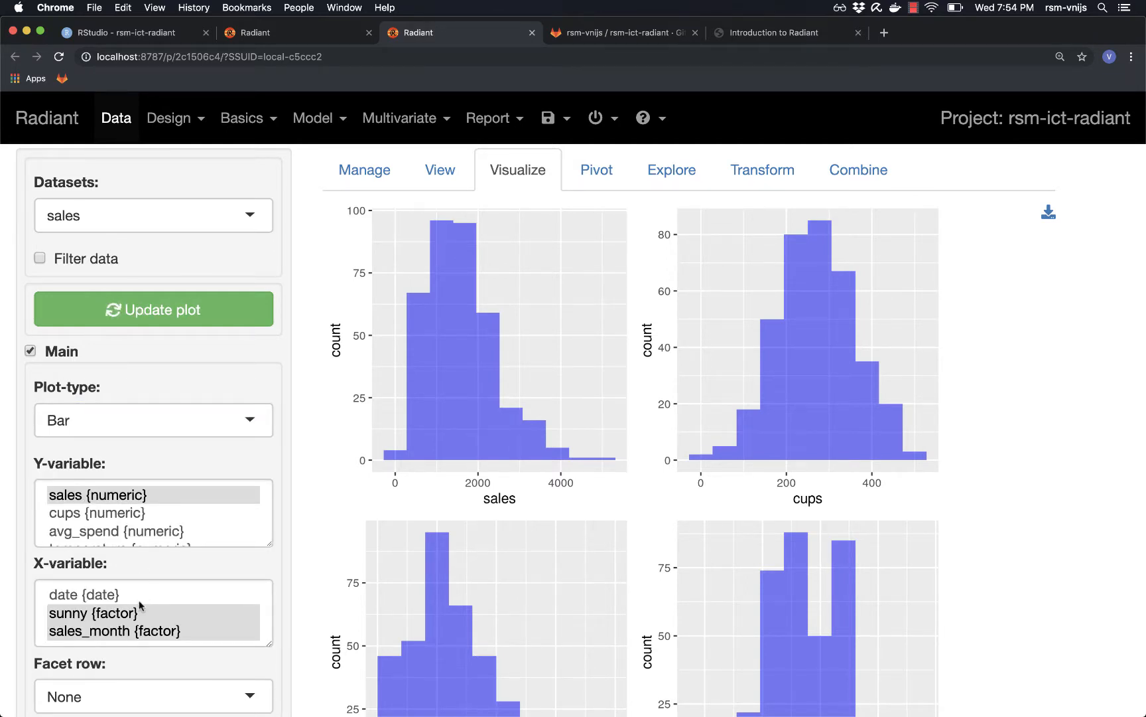
scroll(133, 616, "down", 1)
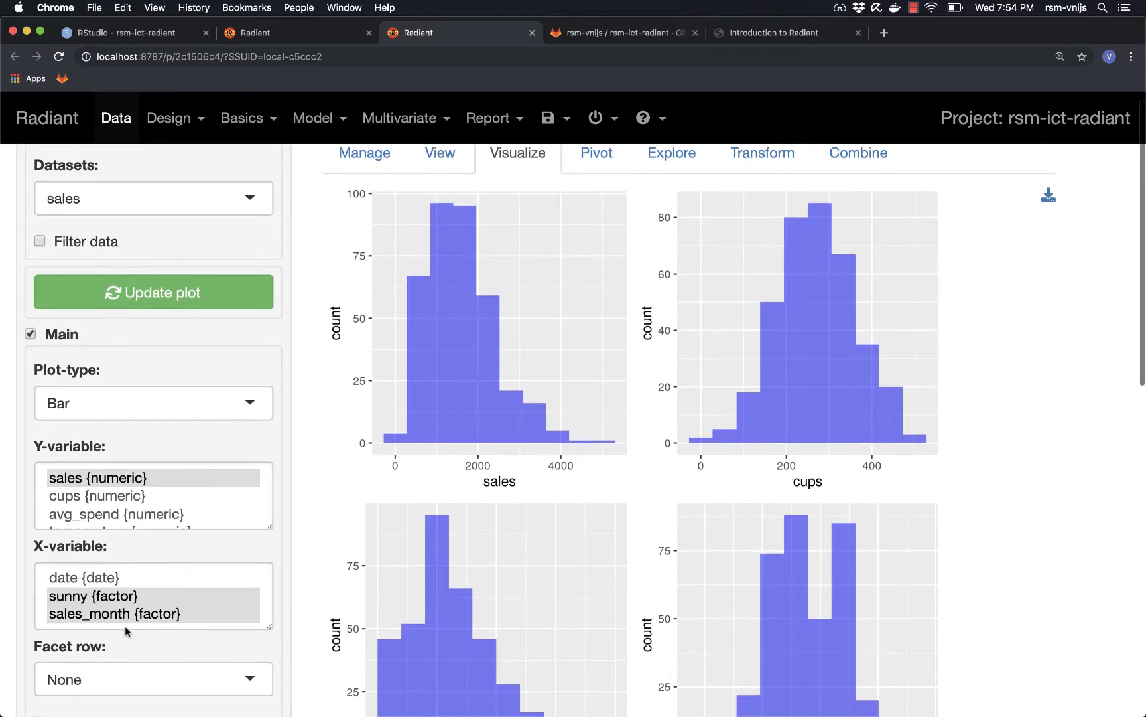
left_click(113, 614)
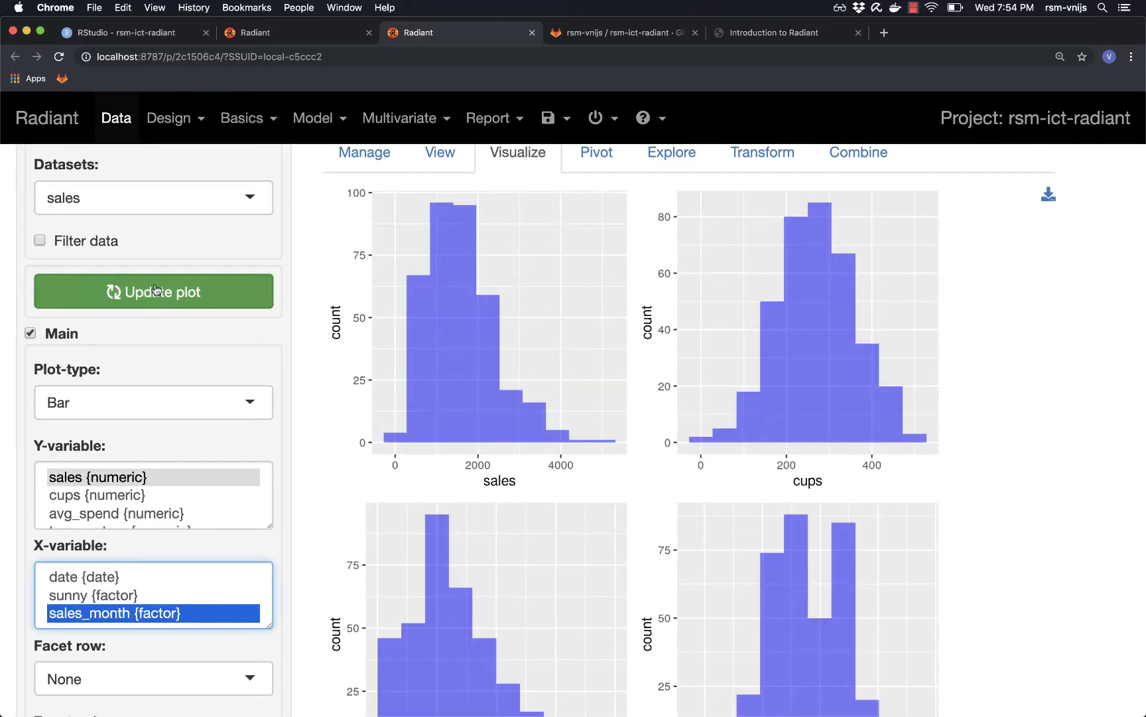
left_click(158, 292)
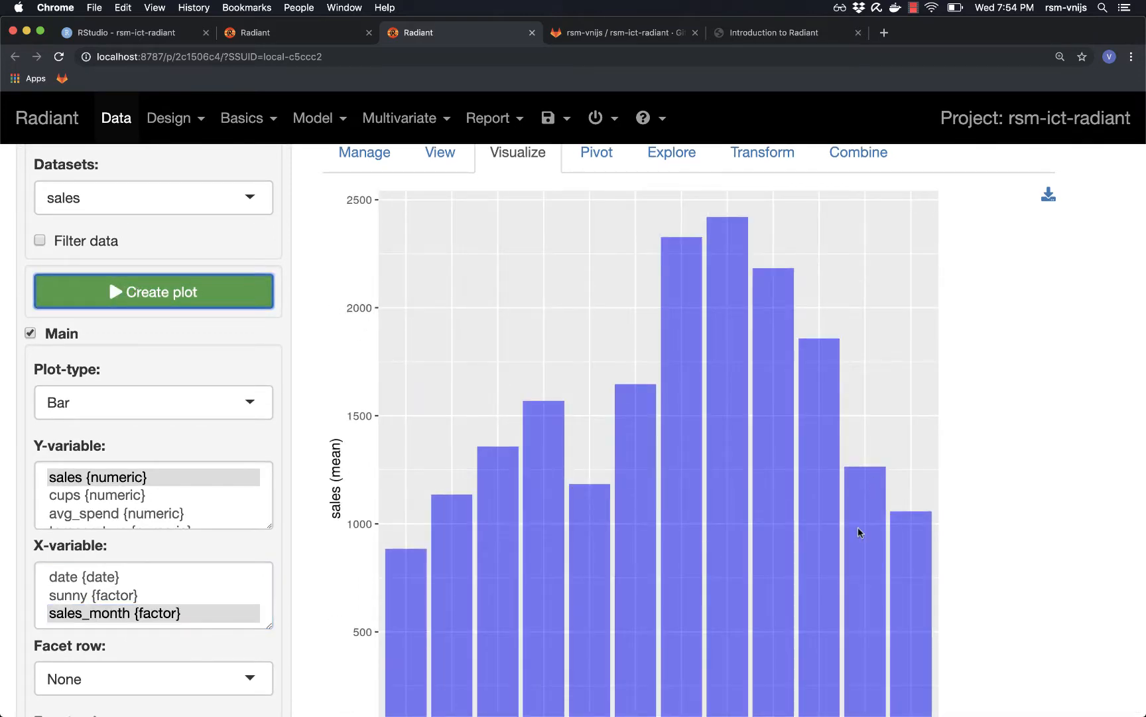
scroll(858, 531, "down", 3)
key("super+minus")
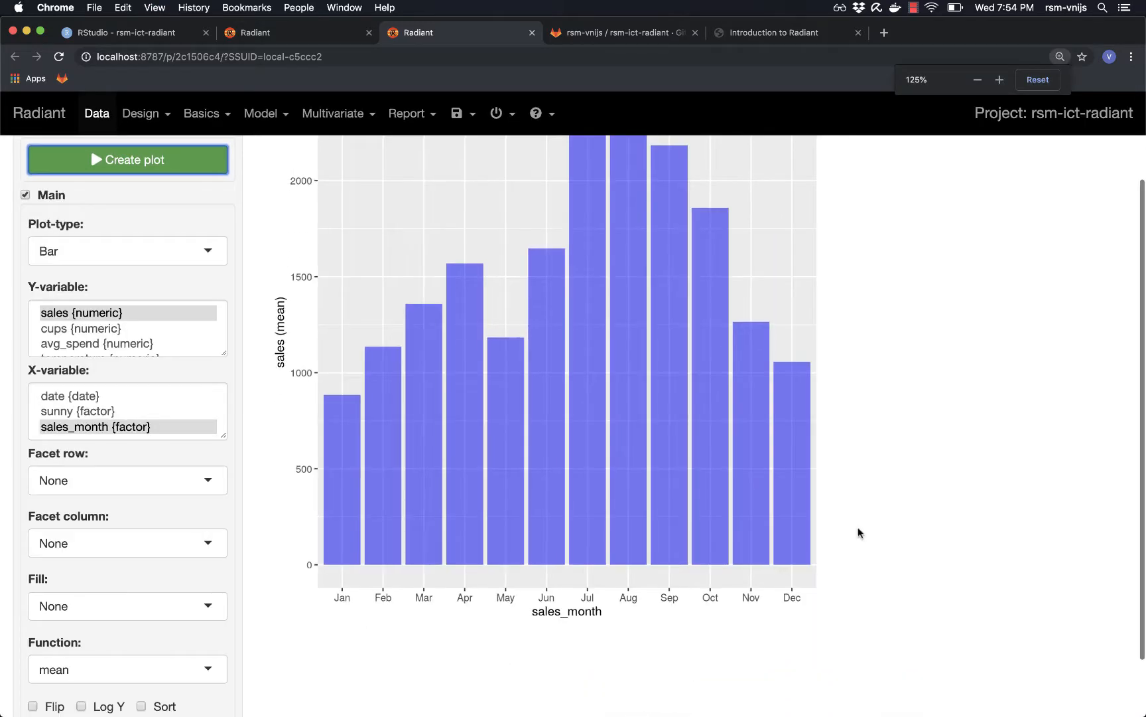
scroll(687, 507, "up", 3)
scroll(687, 507, "down", 1)
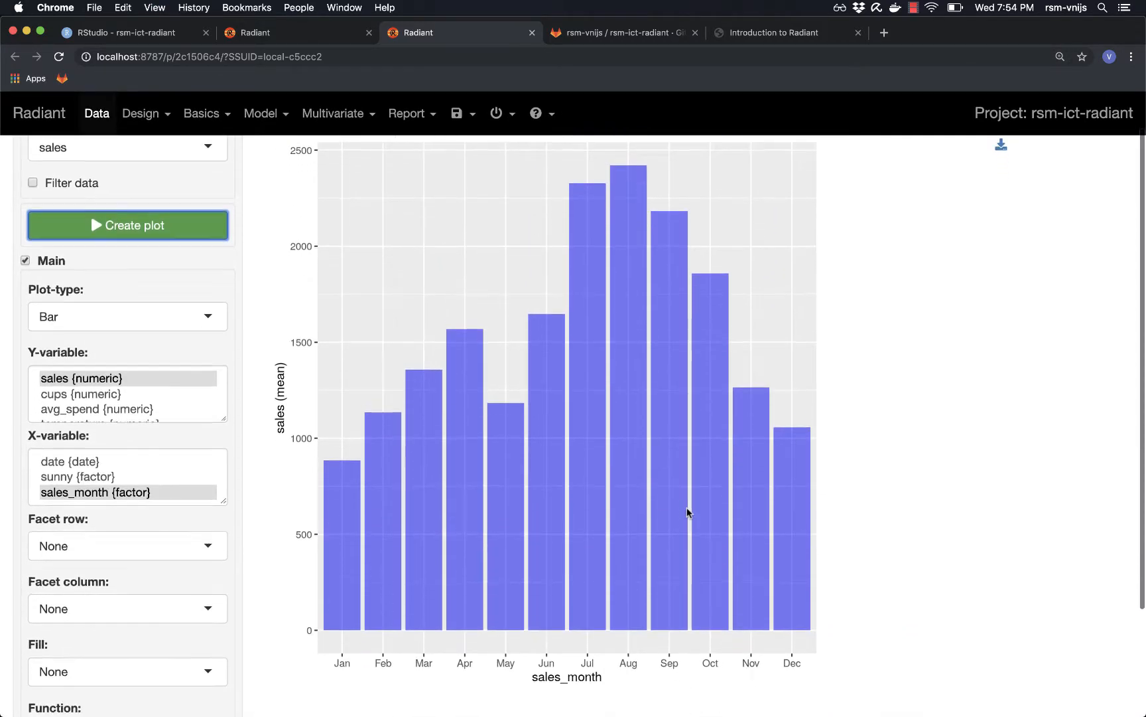
scroll(687, 511, "up", 1)
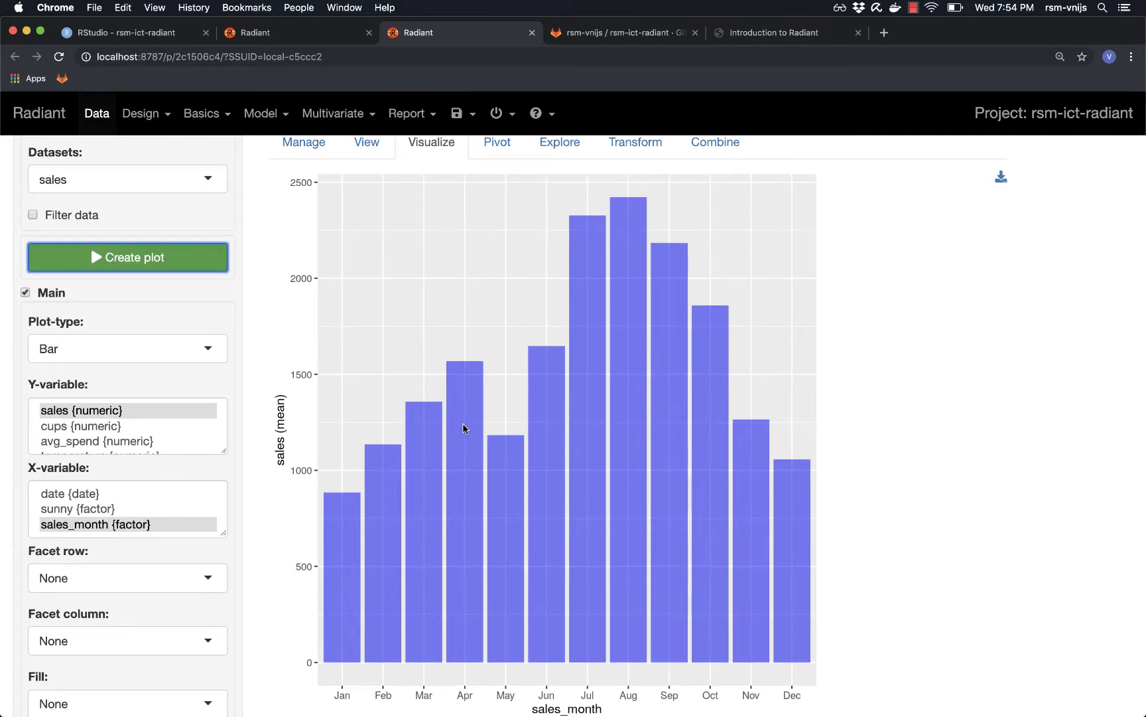
- Set the bar chart's plot height to 400 in the style settings and update the plot
scroll(346, 463, "down", 1)
scroll(345, 463, "down", 4)
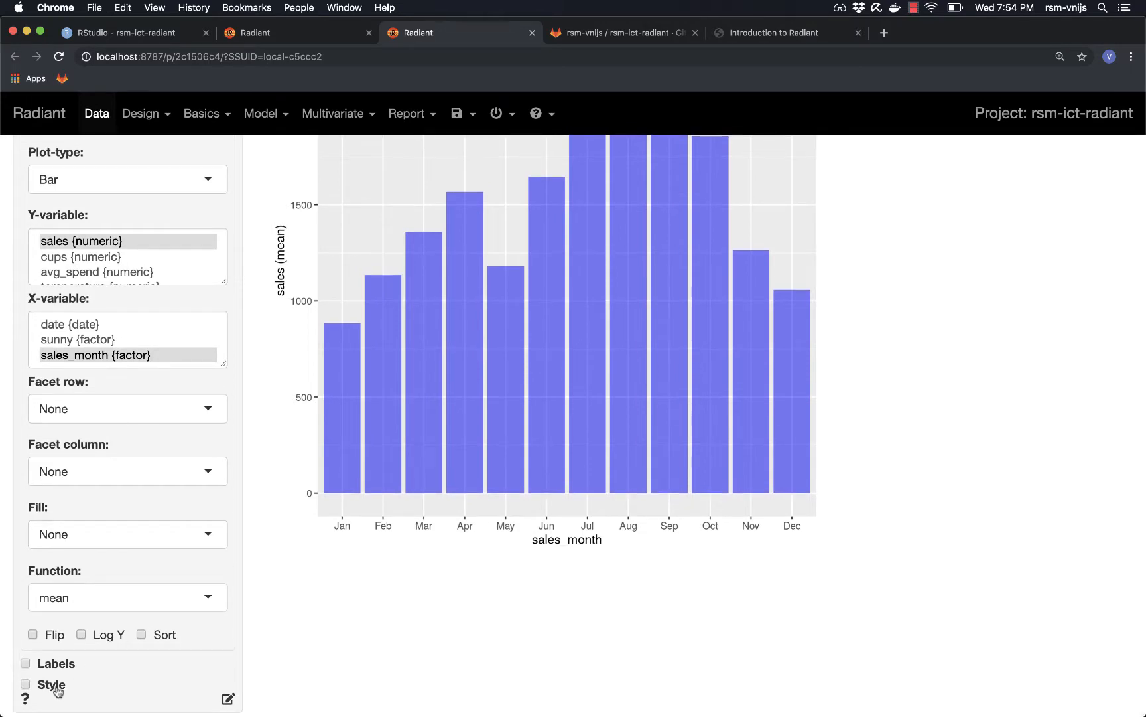
left_click(56, 690)
scroll(123, 615, "down", 10)
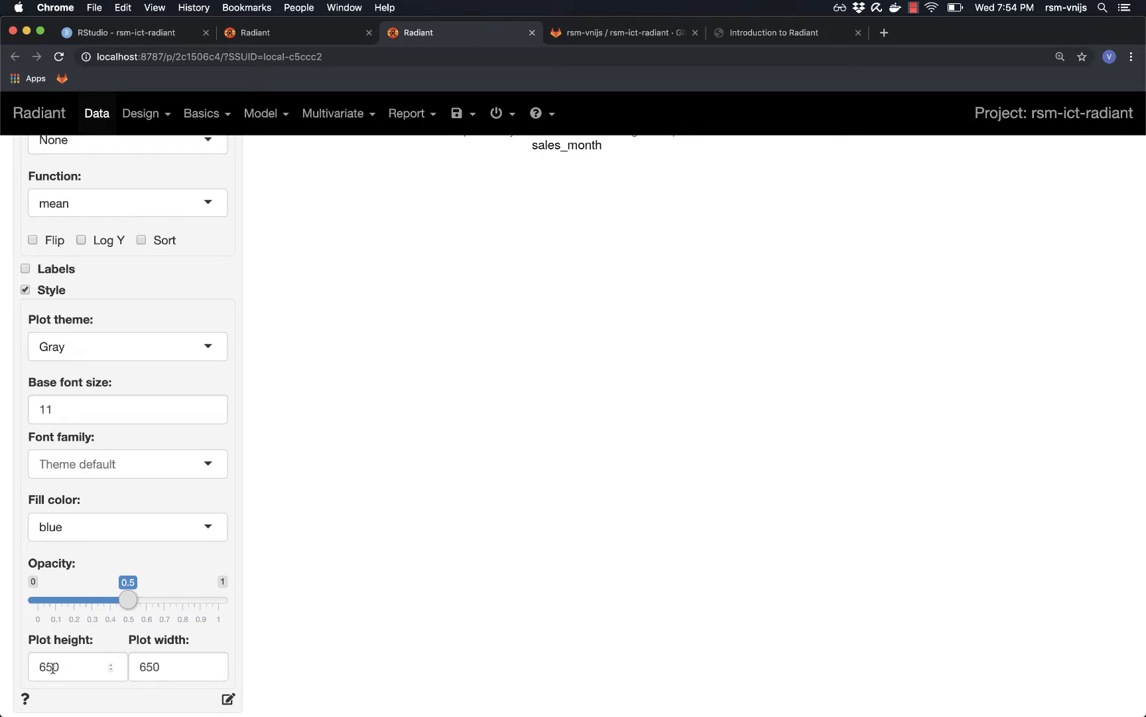
double_click(51, 666)
type("400")
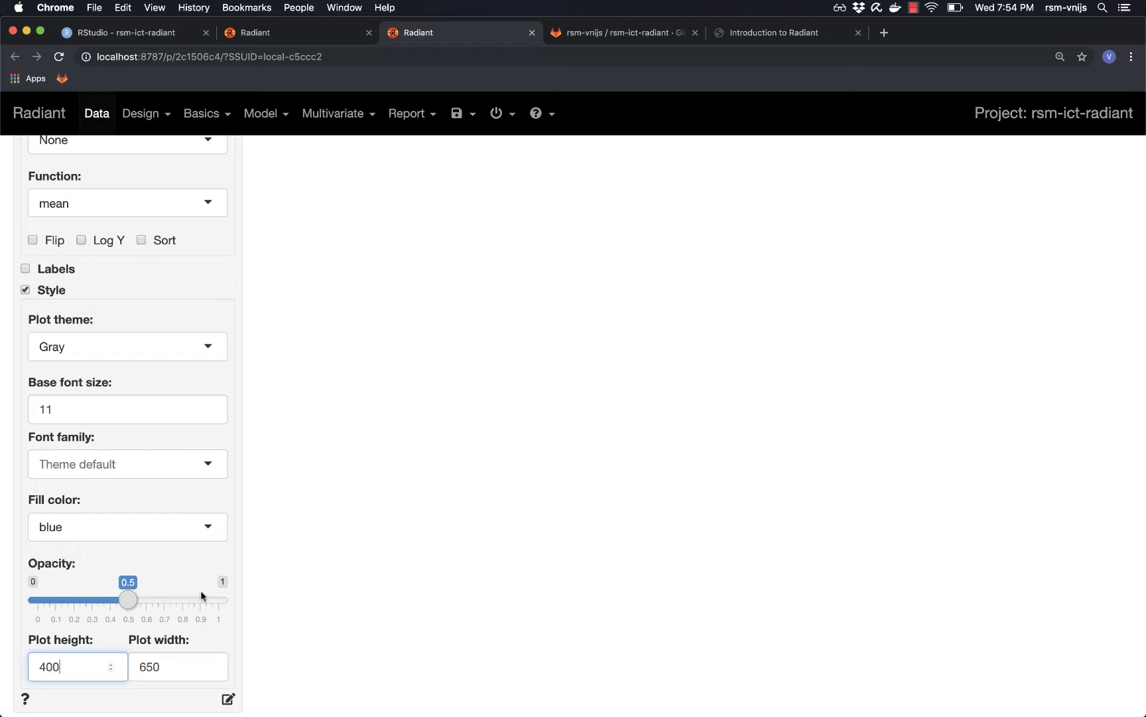
scroll(203, 596, "up", 10)
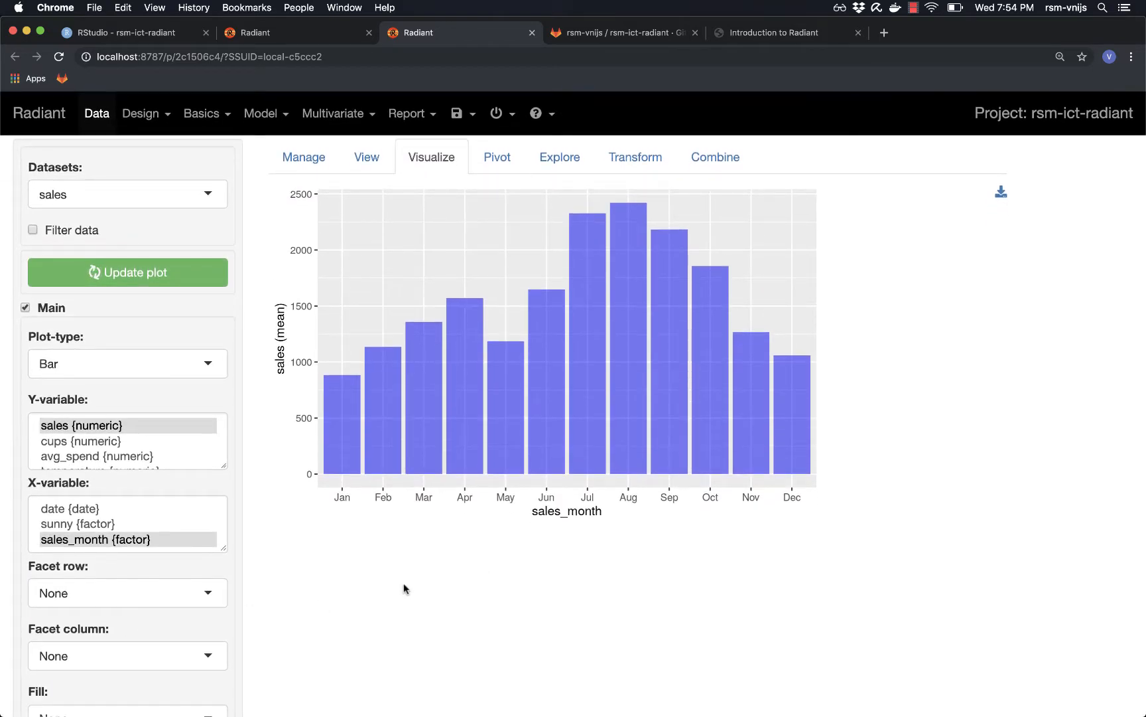
key("super+equal")
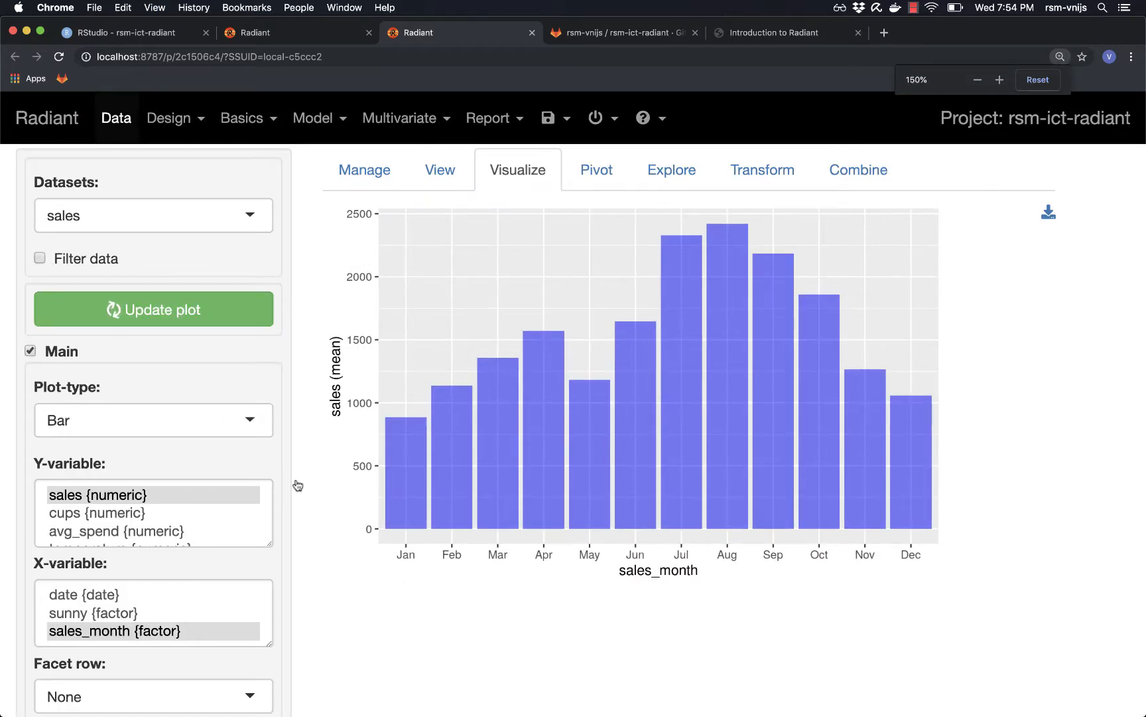
left_click(153, 309)
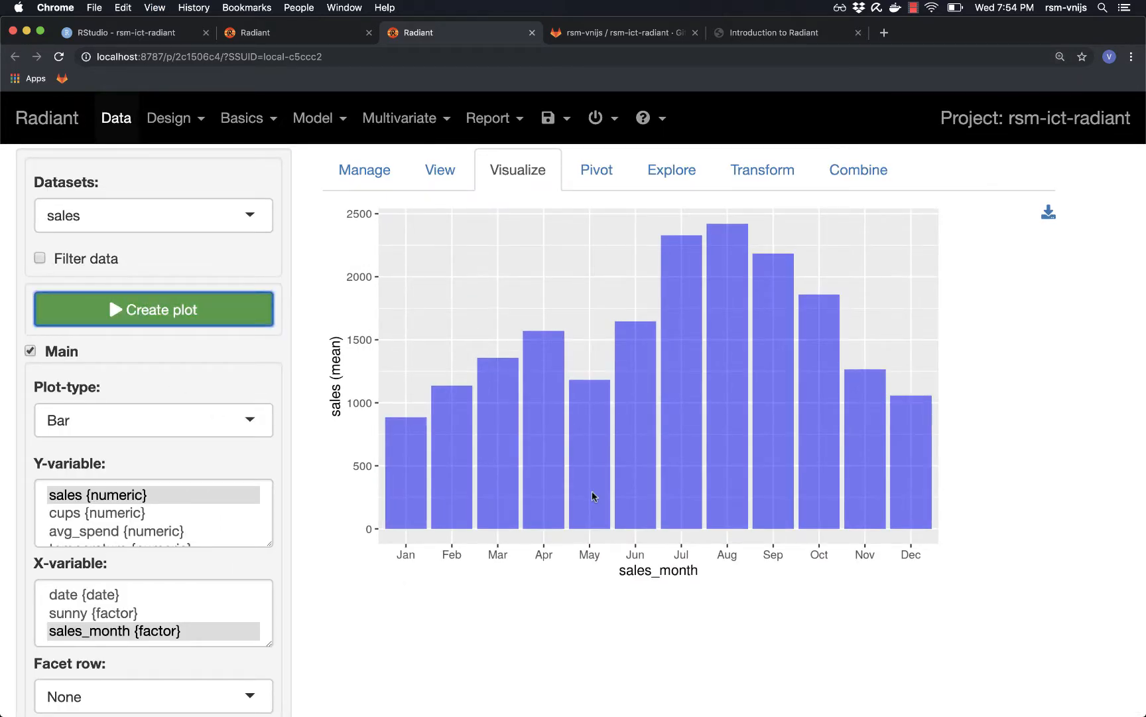
- Return to the Introduction to Radiant page to check the remaining Data > Visualize exercises
left_click(666, 697)
left_click(569, 581)
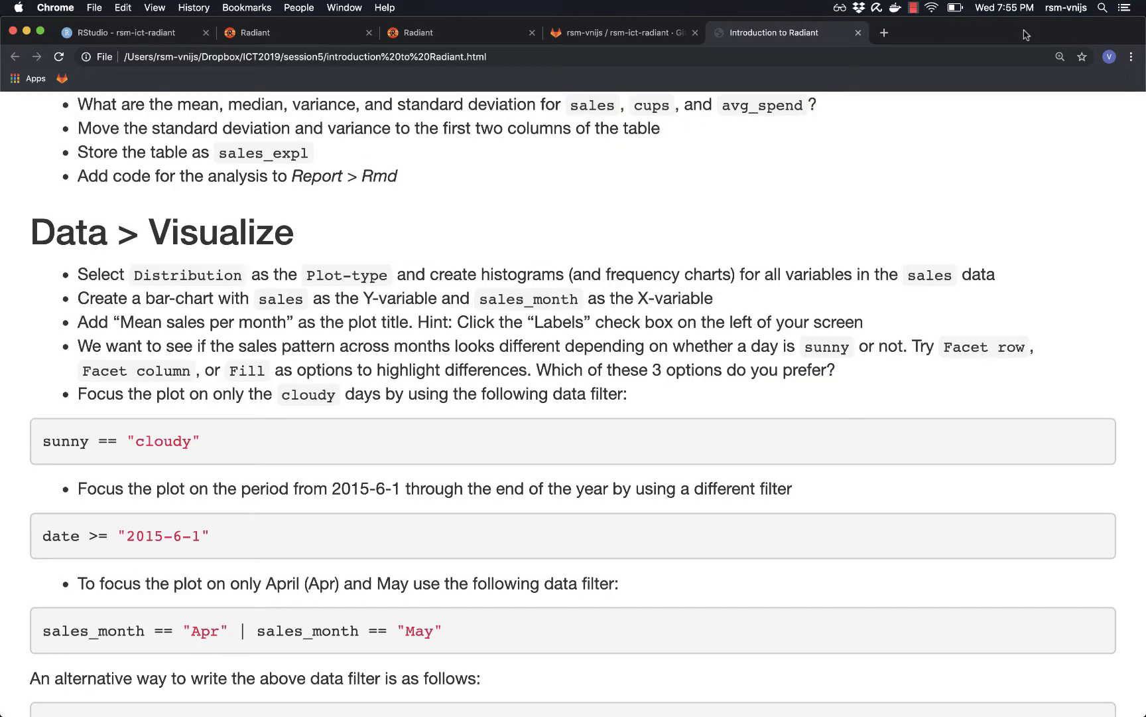
- Return to the bar chart in Radiant, collapse the Style settings and show the Labels settings
left_click(1021, 32)
left_click(418, 33)
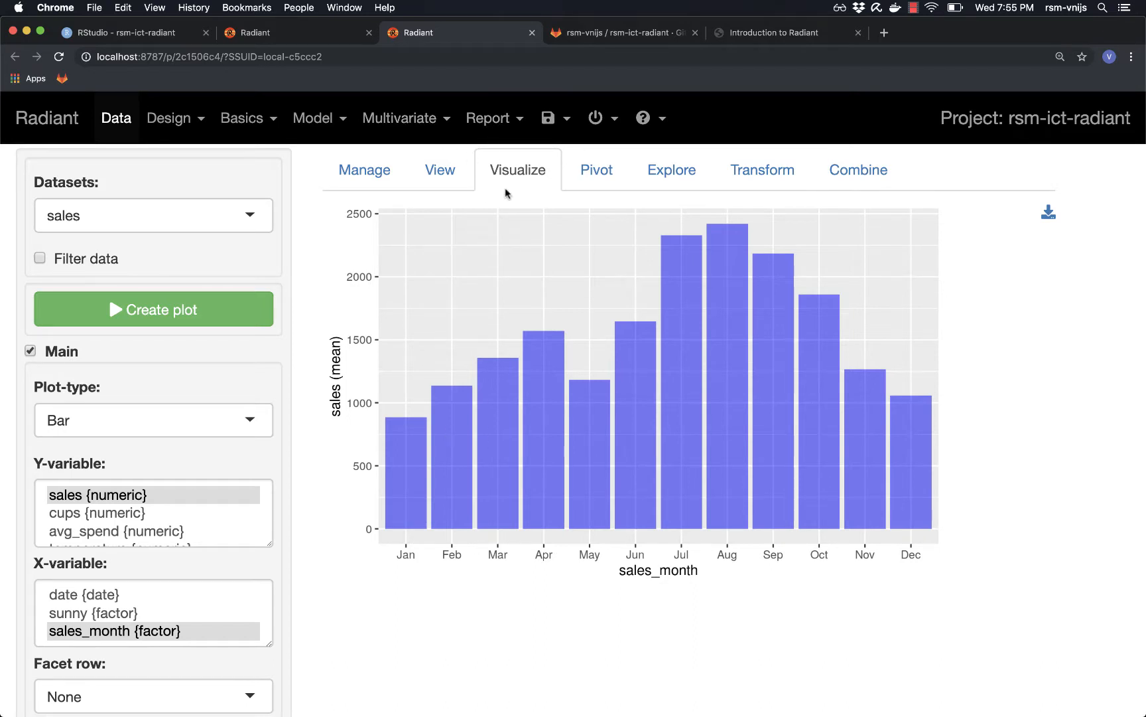
scroll(453, 259, "down", 5)
scroll(455, 263, "down", 4)
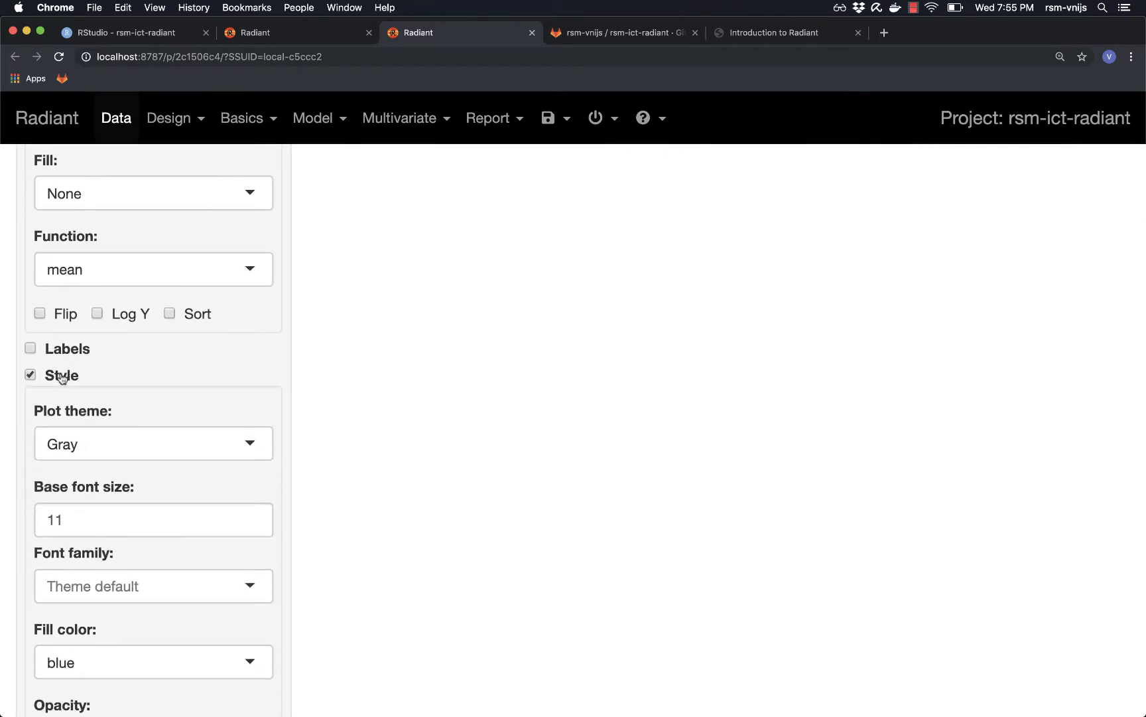
left_click(62, 376)
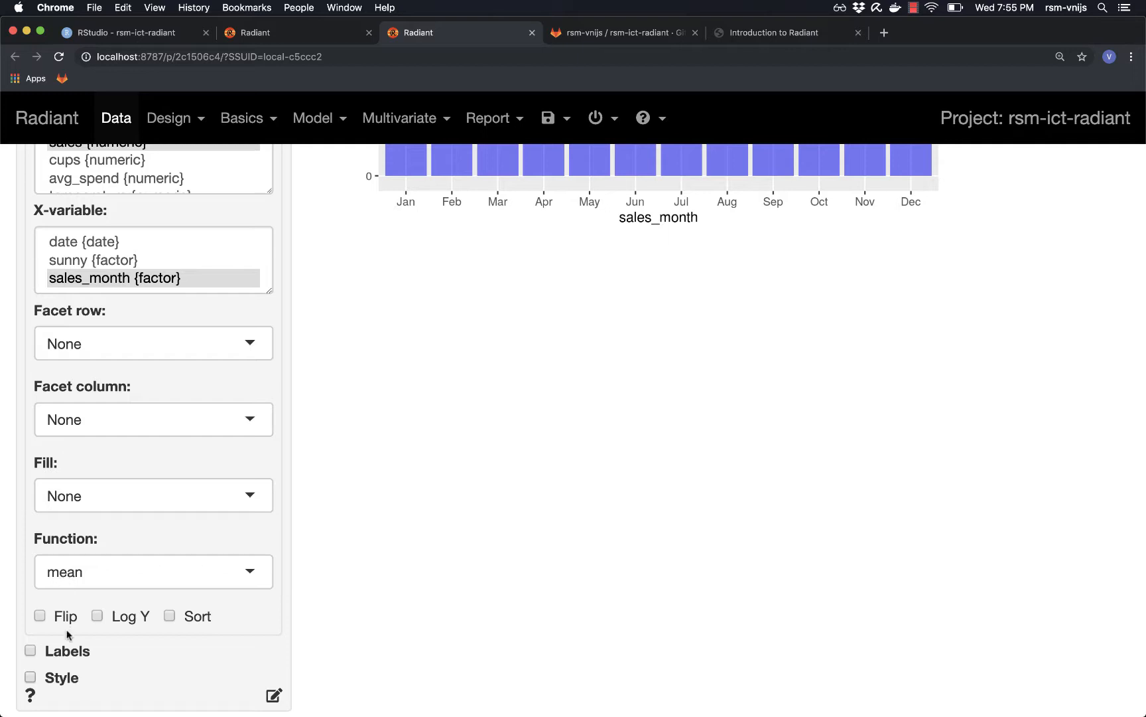
left_click(66, 651)
scroll(195, 547, "down", 3)
- Enter "Mean sales per month" as the title of the bar chart
left_click(88, 474)
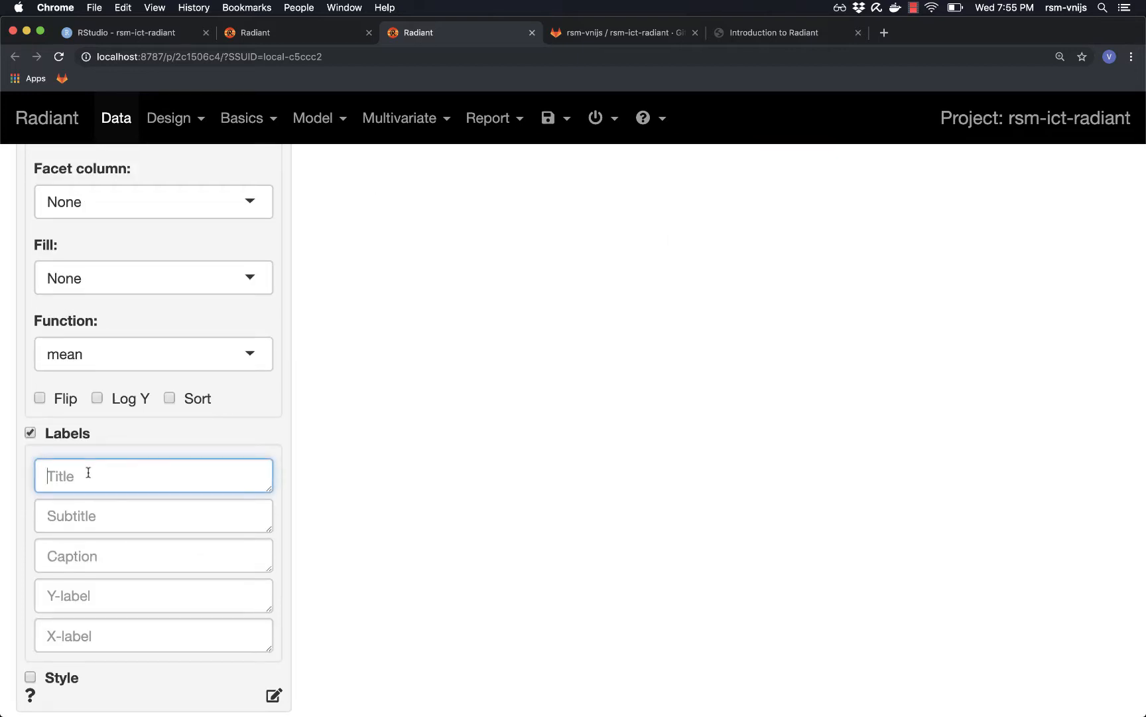
type("Mease")
key("BackSpace")
key("BackSpace")
type("n sales per")
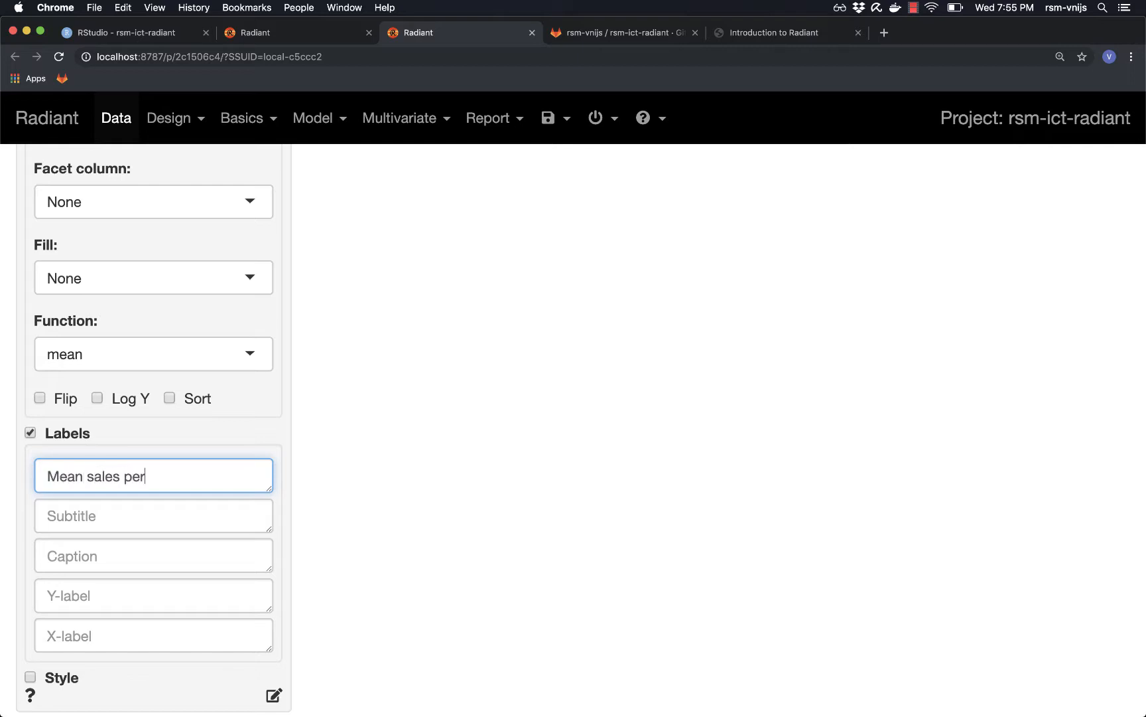
type(" month")
key("Return")
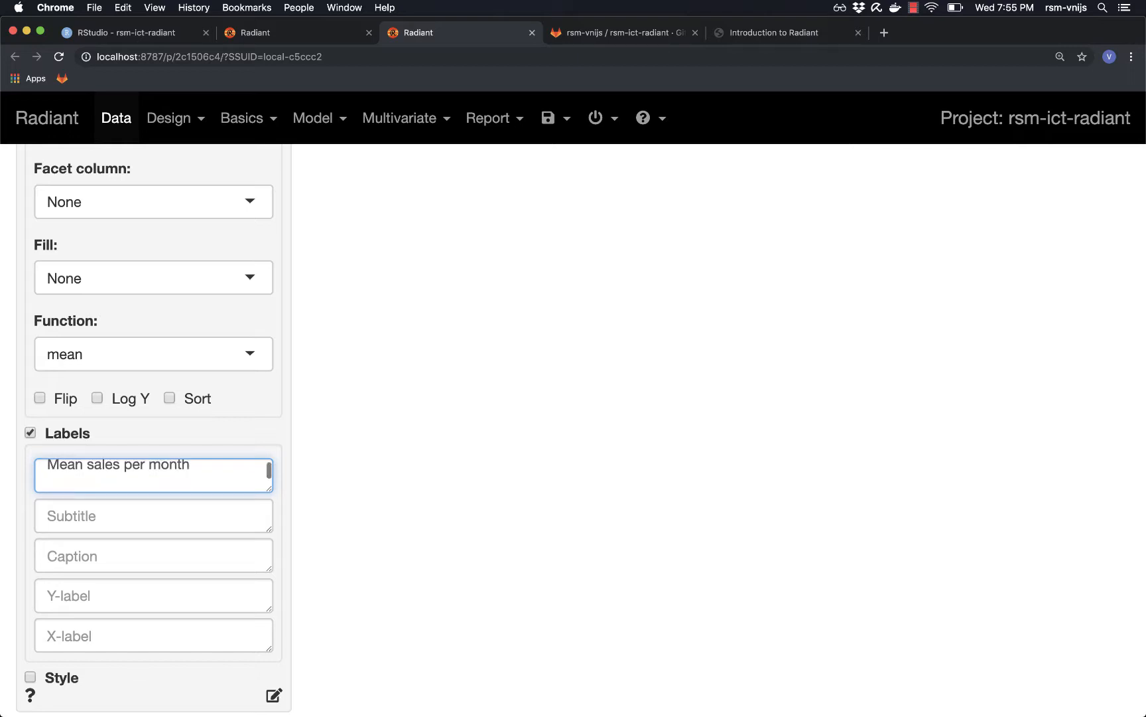
key("BackSpace")
scroll(326, 412, "up", 1)
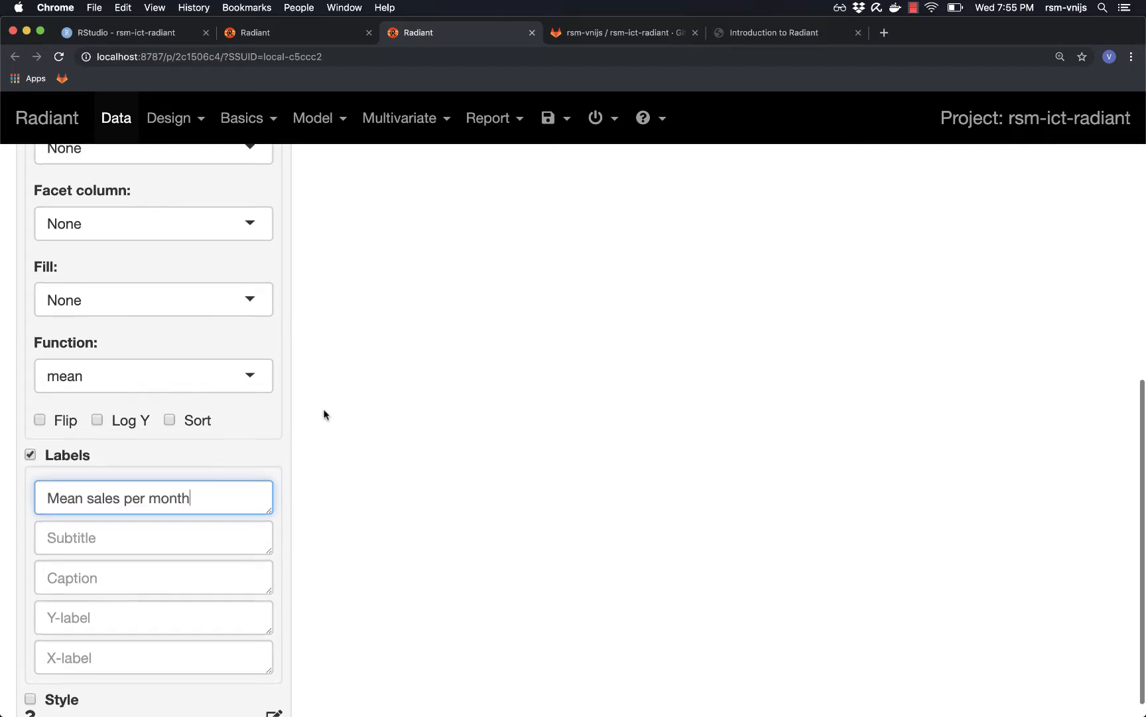
scroll(415, 374, "up", 10)
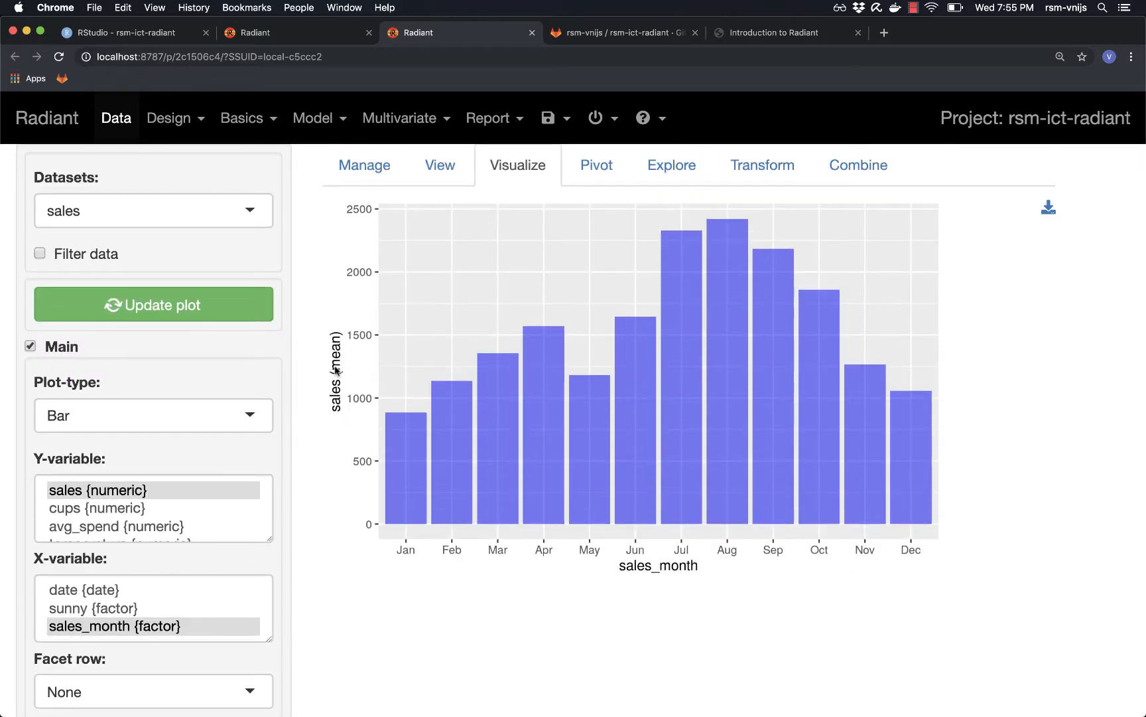
- Keep mean as the plot function and update the bar chart to apply the title
scroll(335, 529, "down", 9)
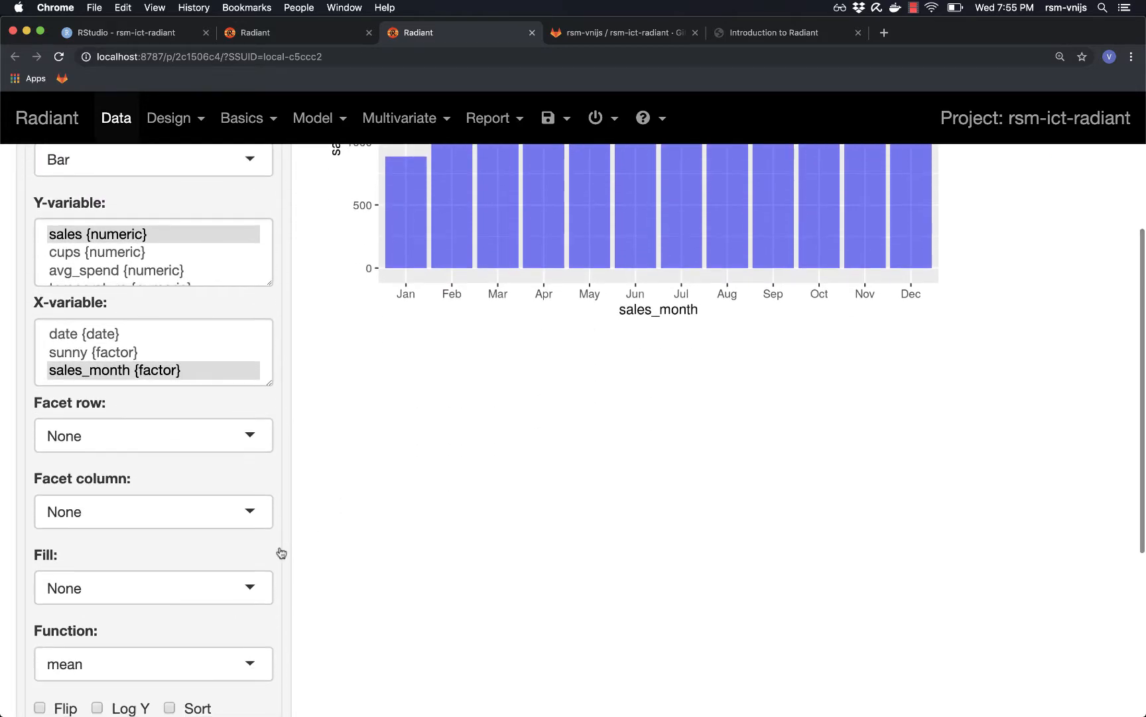
scroll(264, 583, "down", 1)
left_click(133, 613)
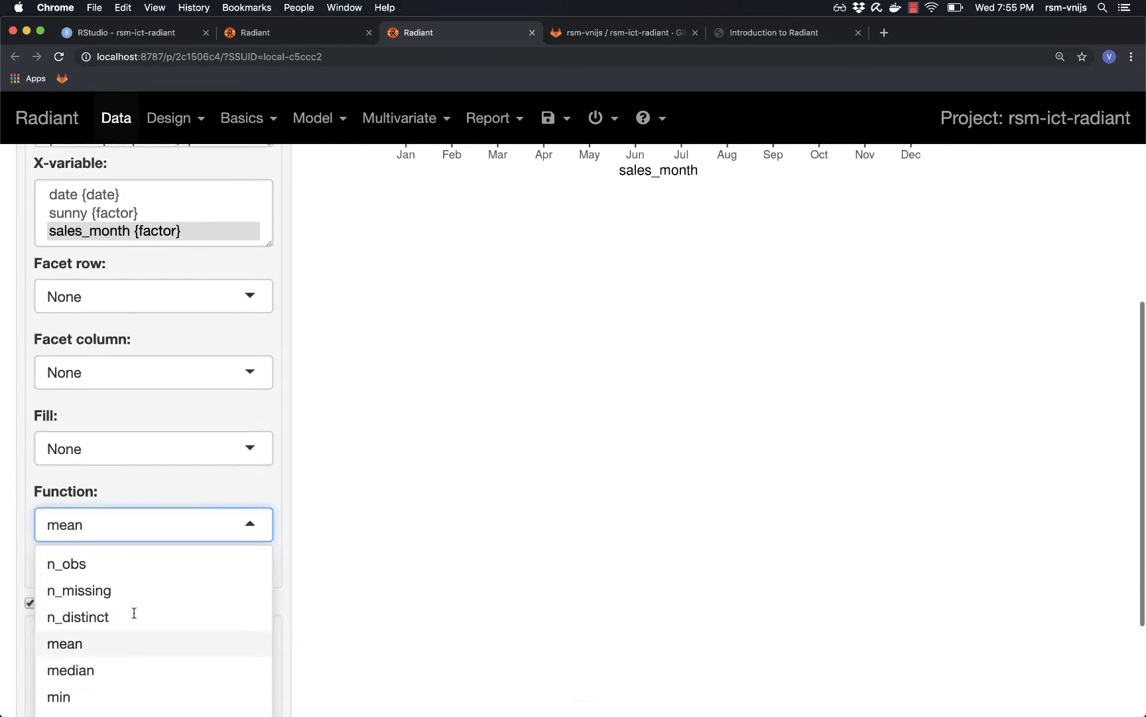
scroll(133, 612, "up", 3)
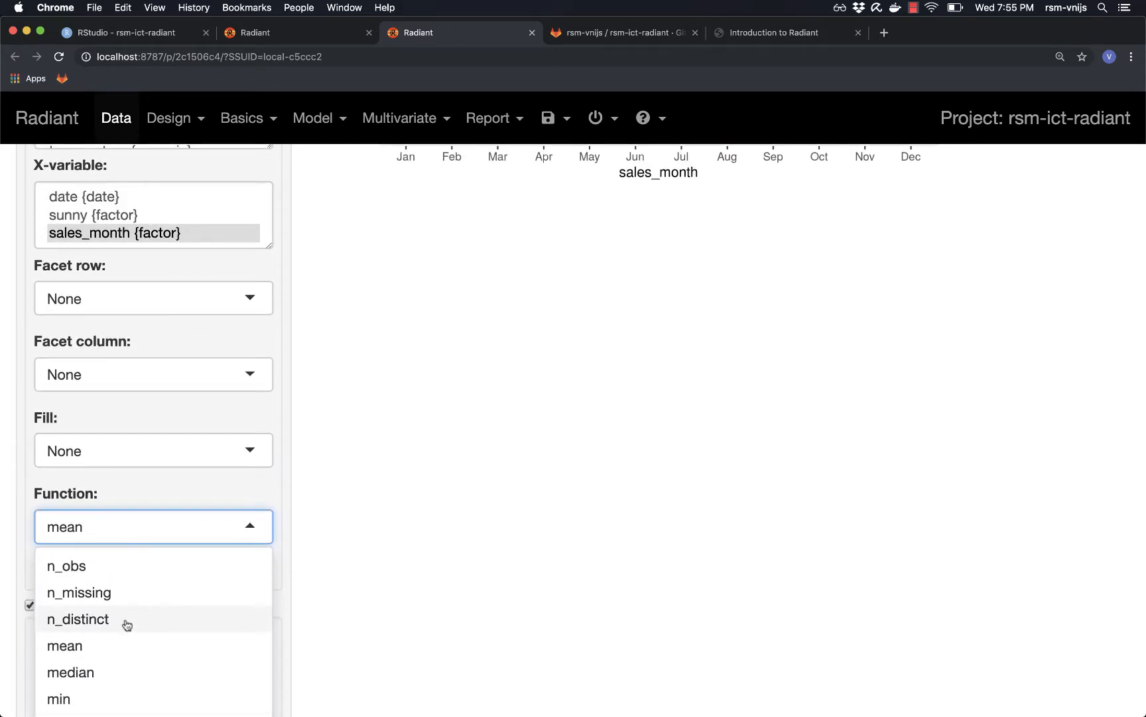
left_click(106, 646)
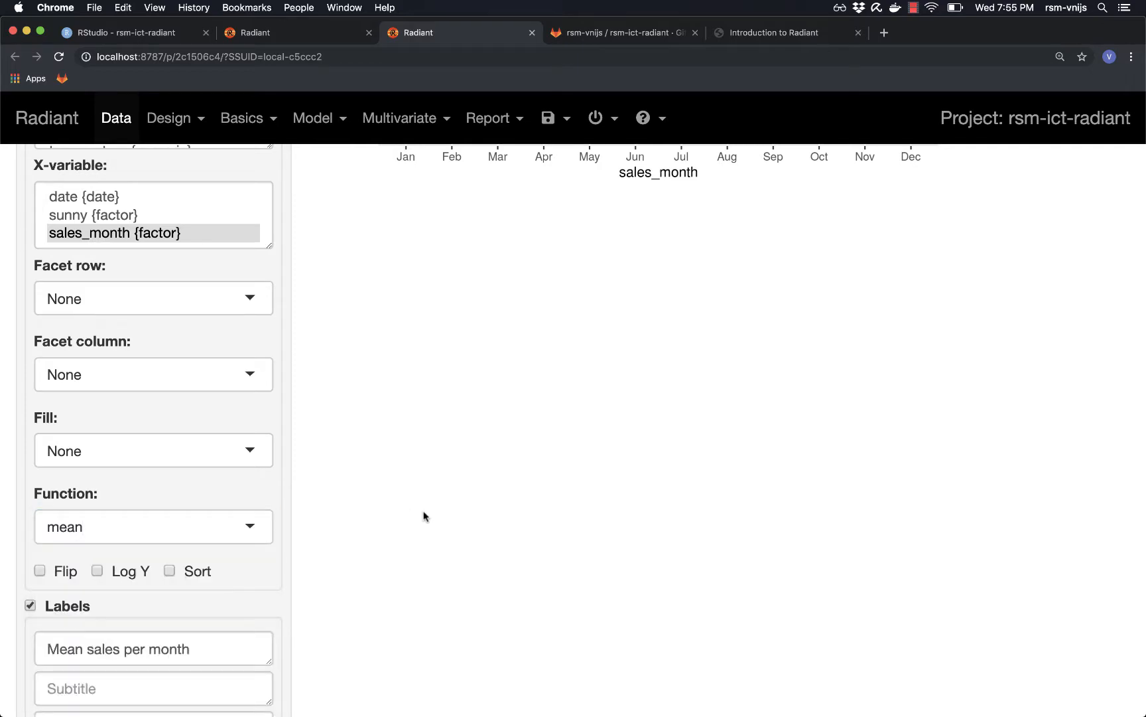
scroll(424, 516, "up", 10)
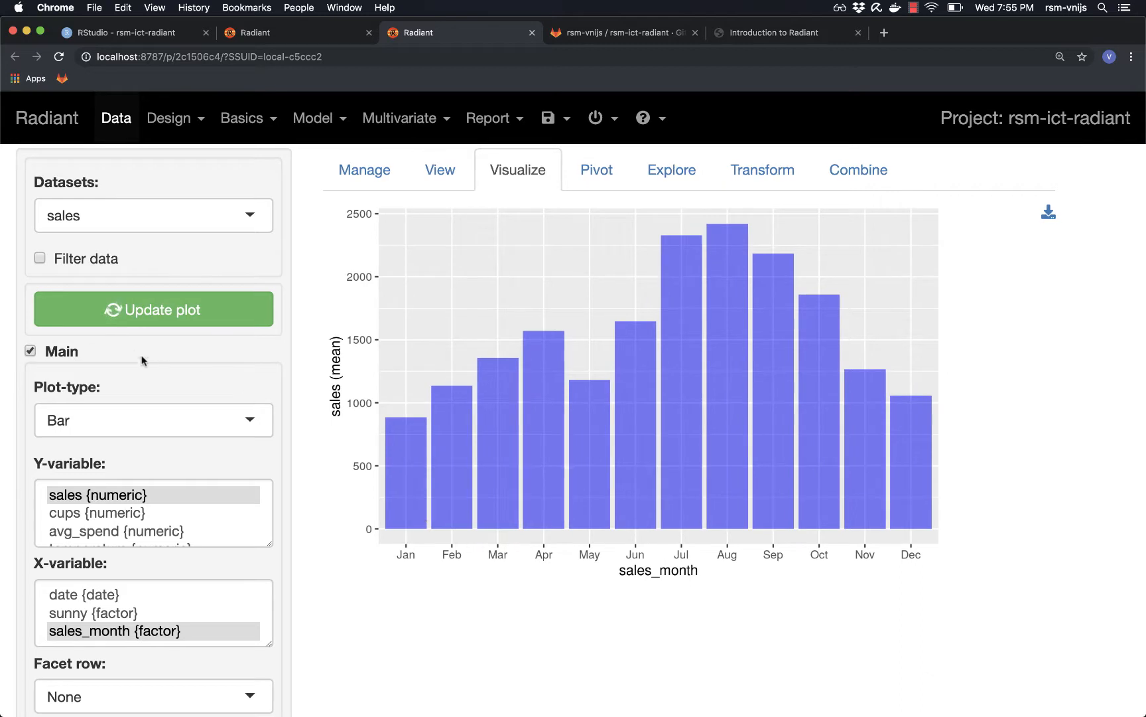
left_click(136, 326)
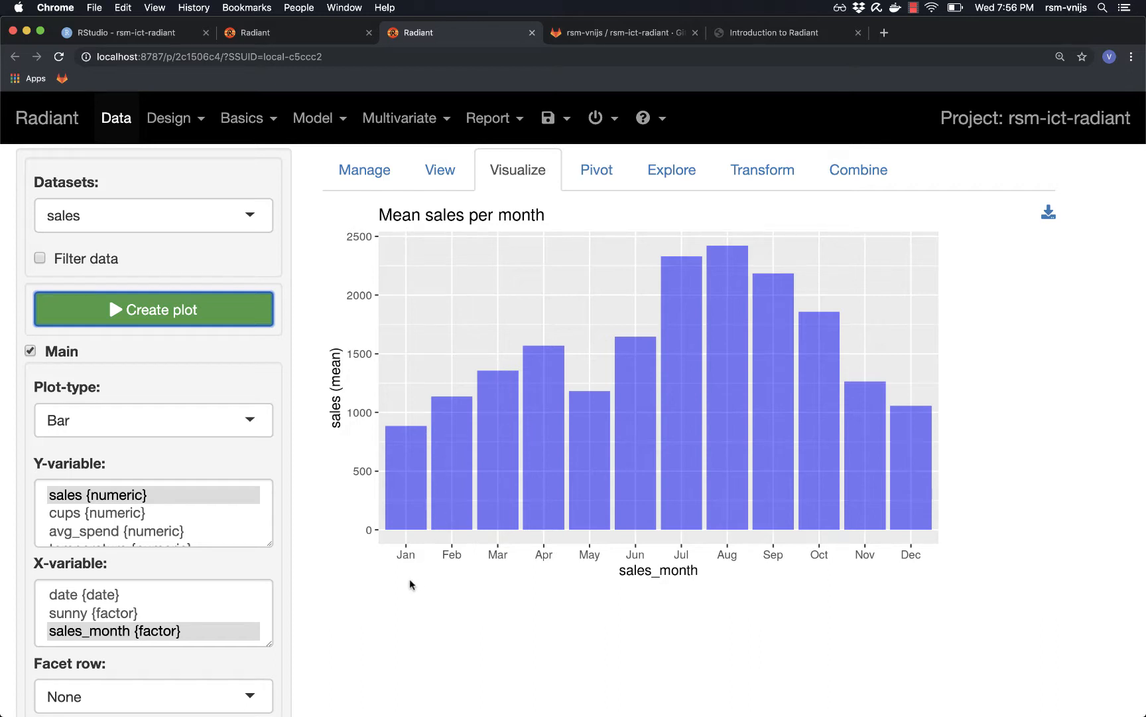
- Set sunny as the Facet row variable, update the plot and view the faceted bar charts
scroll(409, 583, "down", 2)
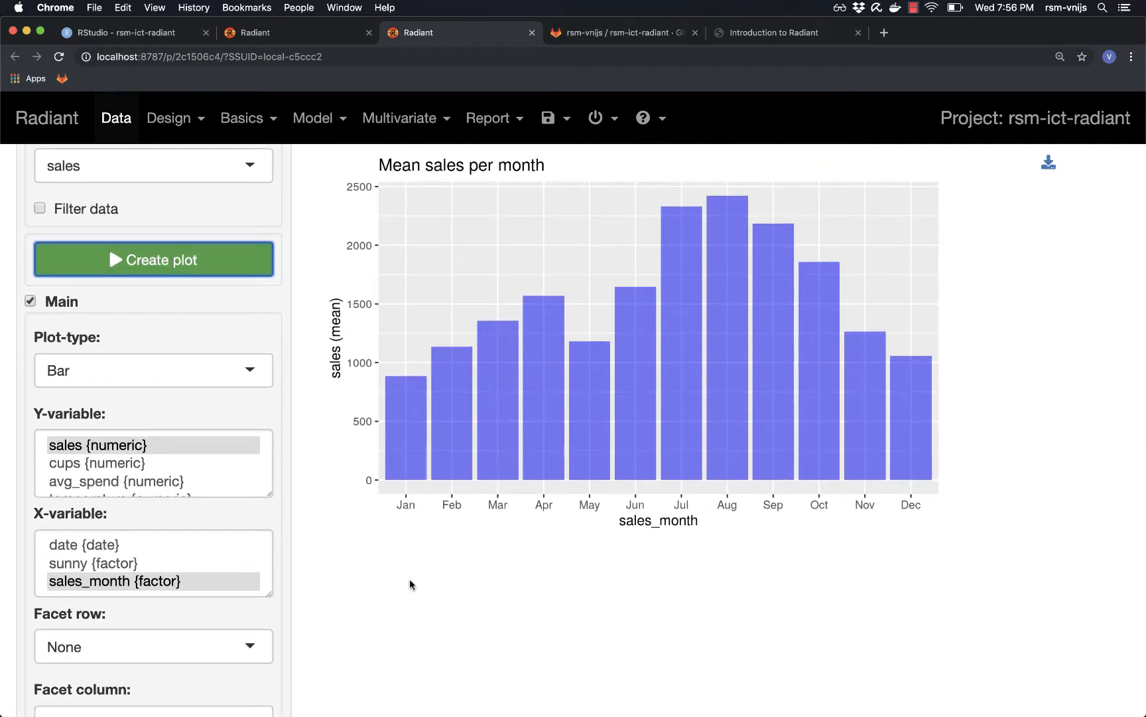
scroll(409, 584, "down", 4)
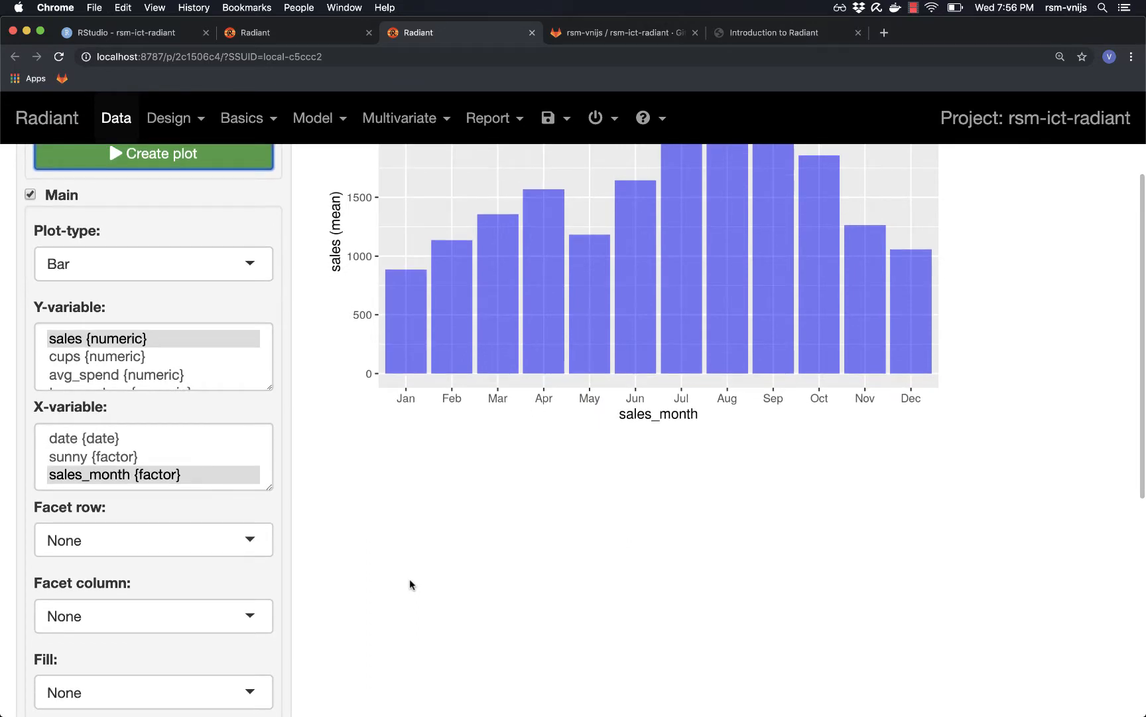
left_click(144, 541)
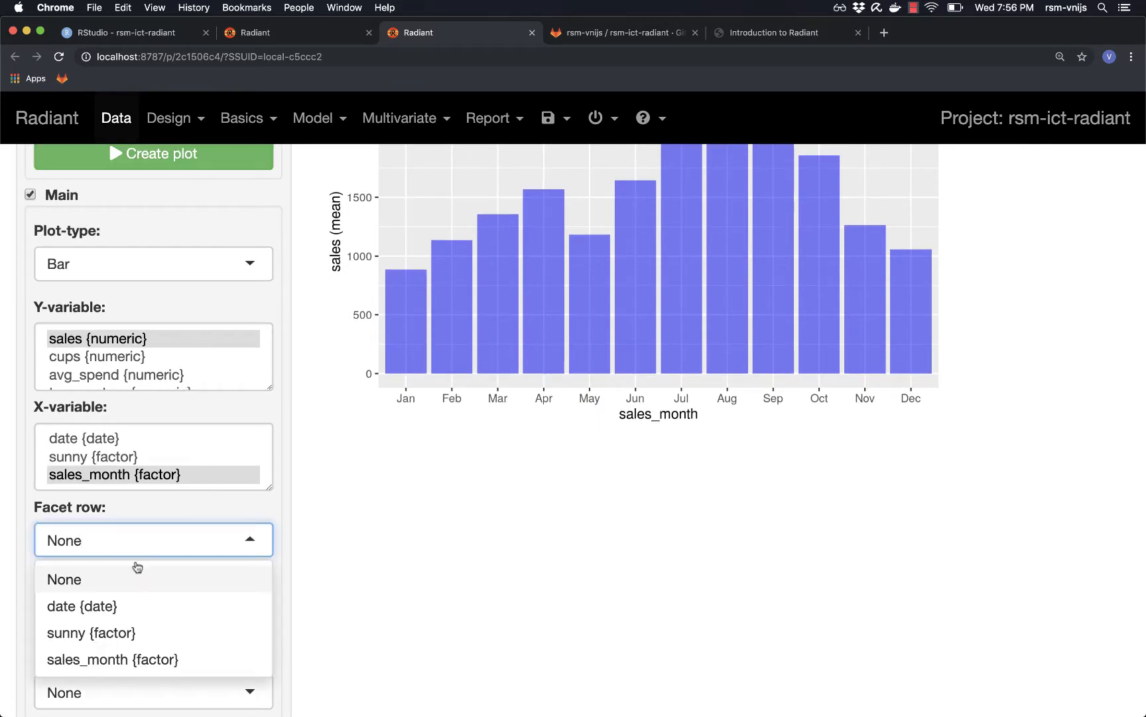
left_click(118, 633)
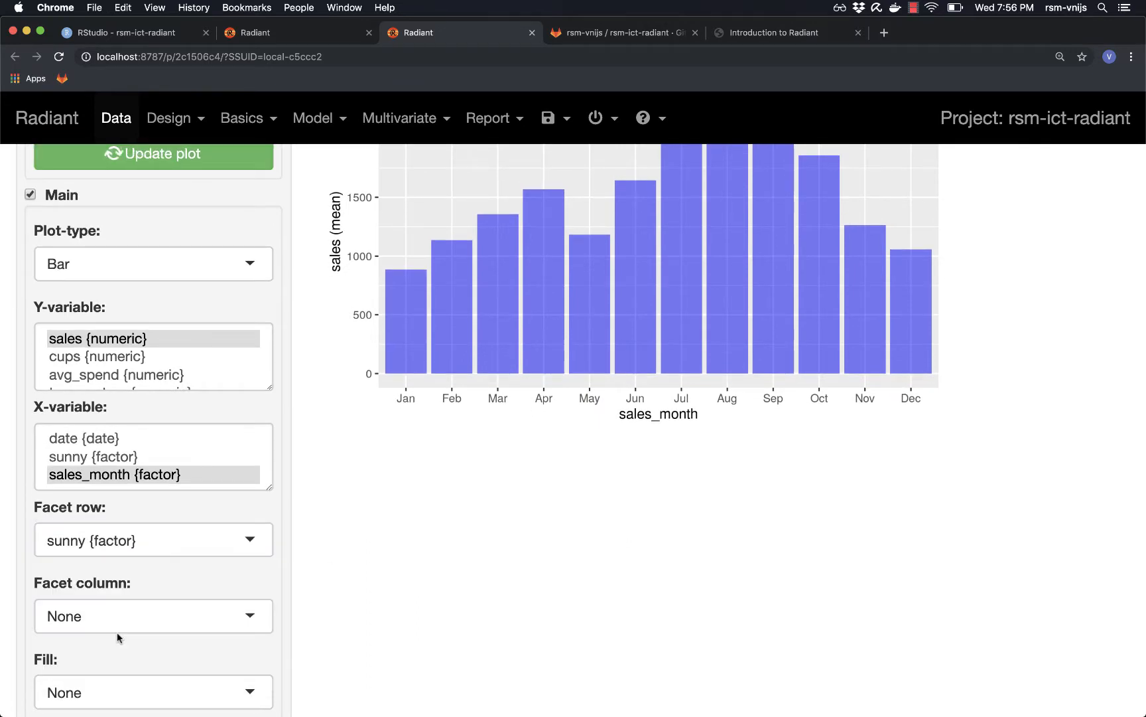
left_click(166, 159)
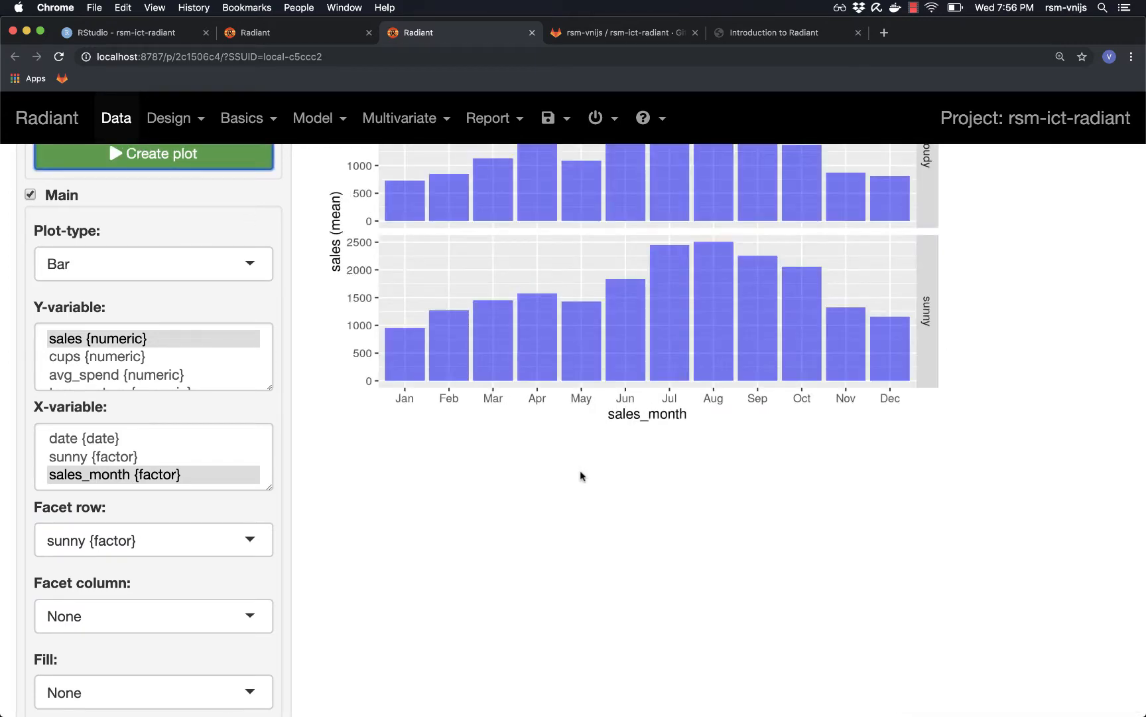
scroll(599, 507, "up", 3)
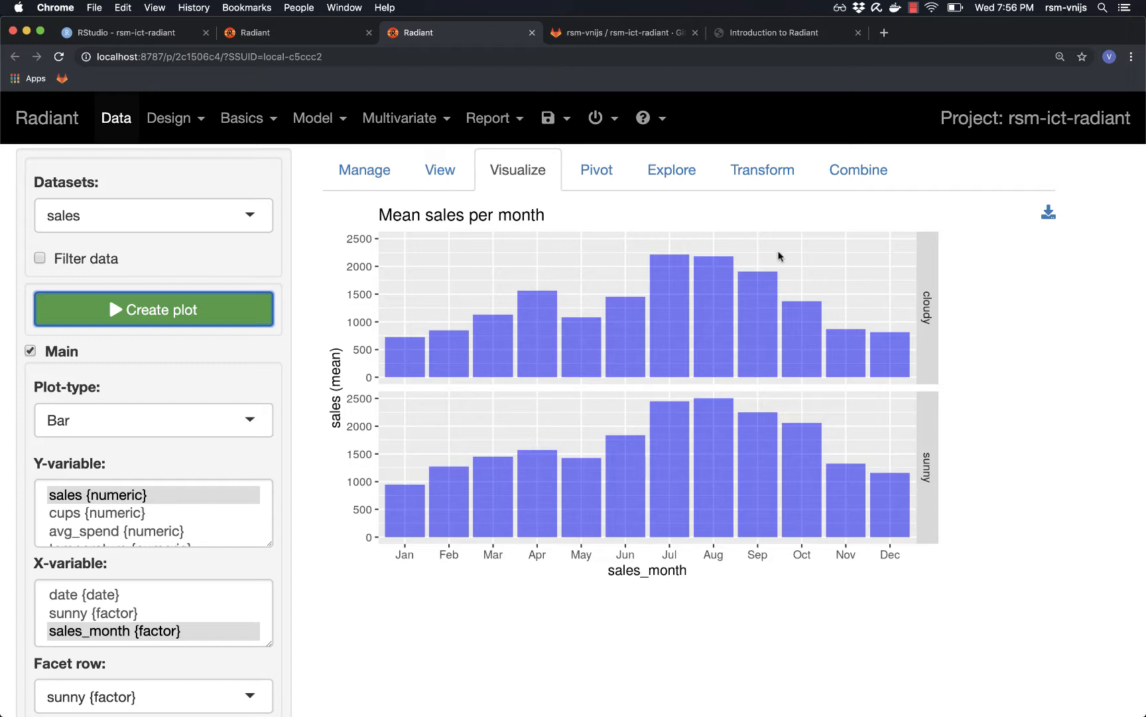
- Reset Facet row to None, set Facet column to sunny and view the resulting plot
scroll(359, 655, "down", 5)
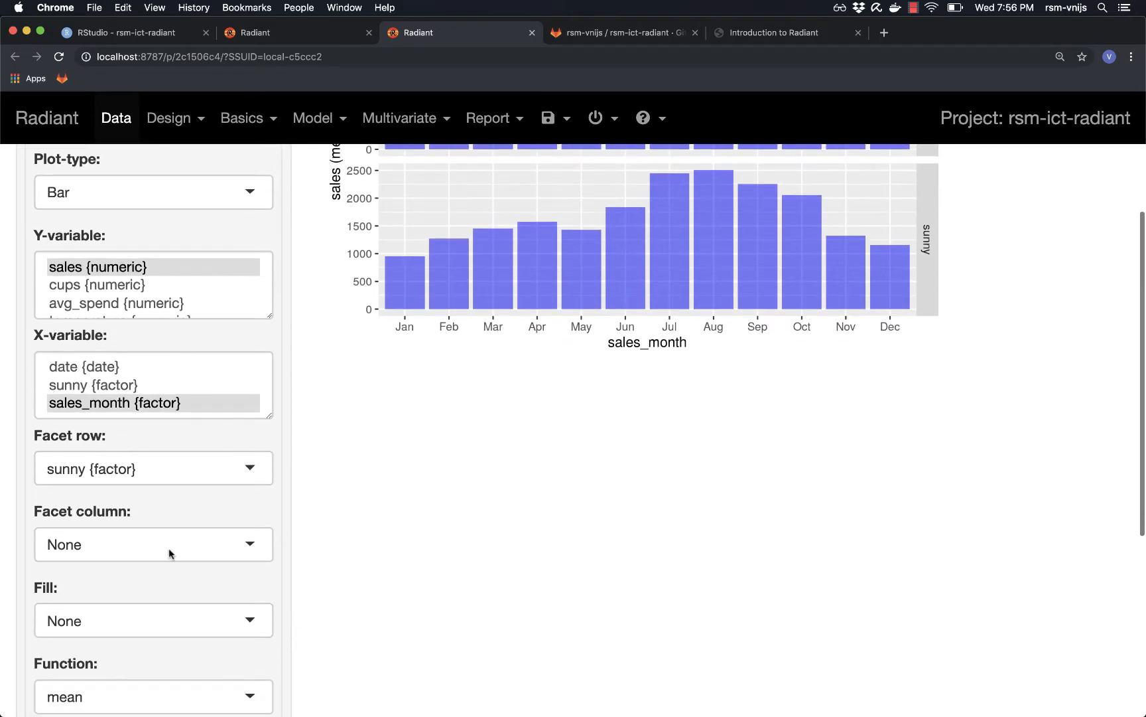
left_click(133, 471)
left_click(97, 509)
left_click(101, 541)
left_click(107, 637)
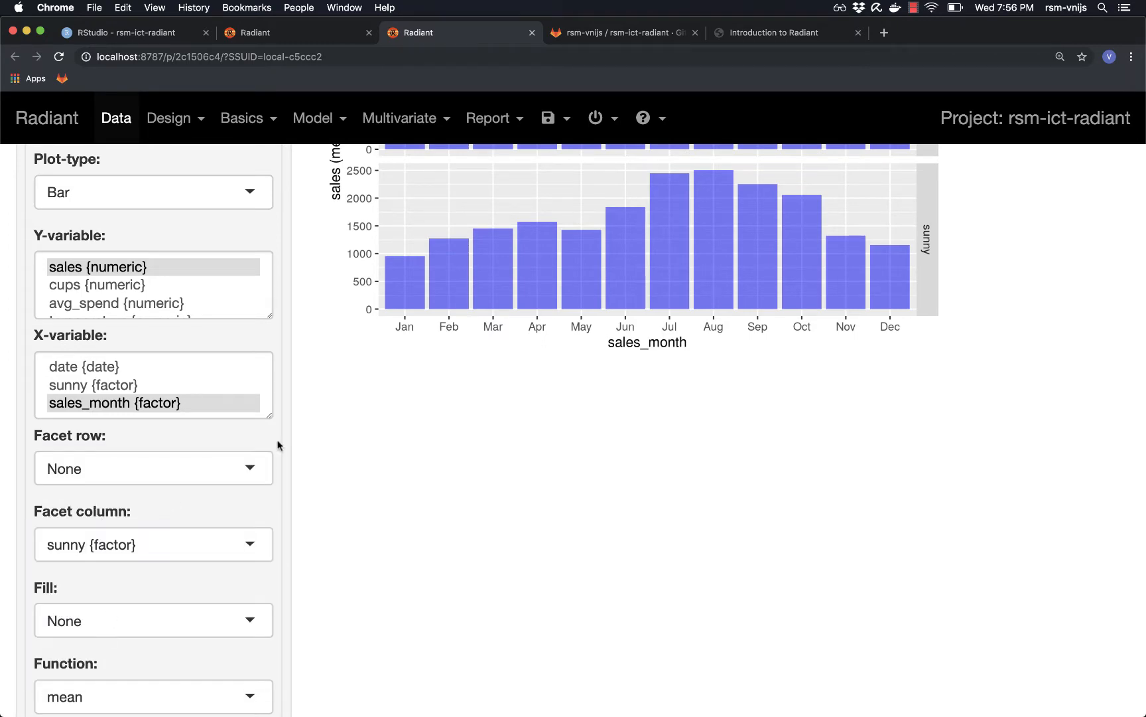
scroll(767, 461, "up", 5)
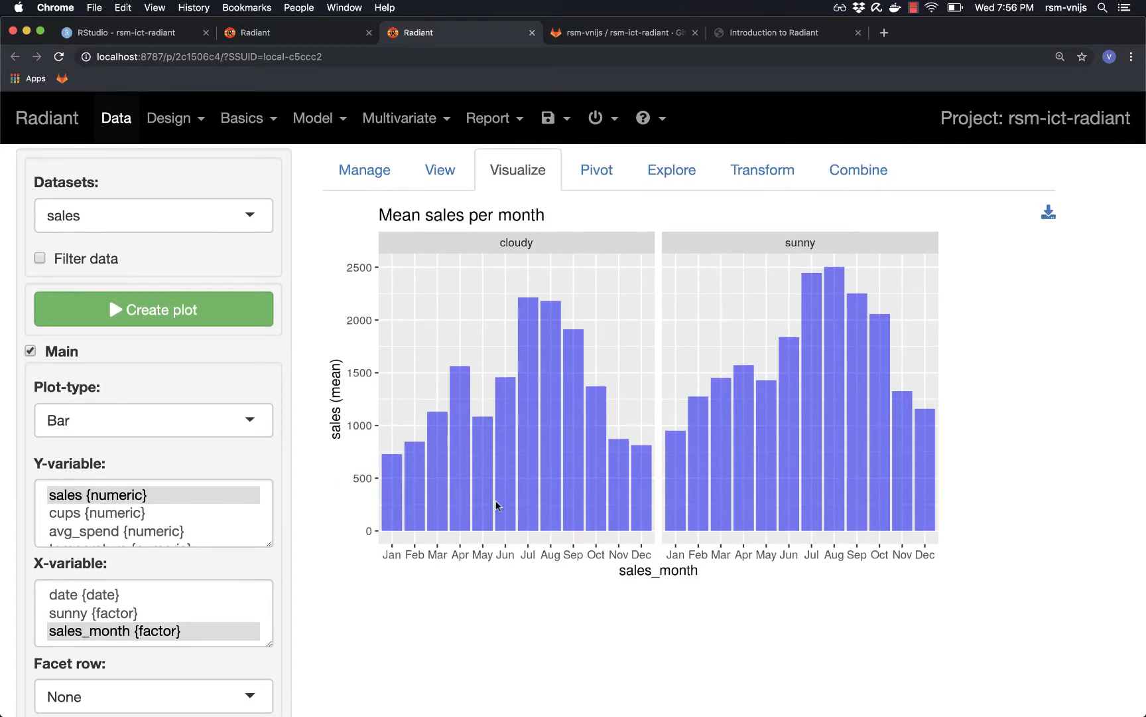
- Reset Facet column to None, set Fill to sunny and view the resulting bar chart
scroll(497, 506, "down", 9)
left_click(122, 372)
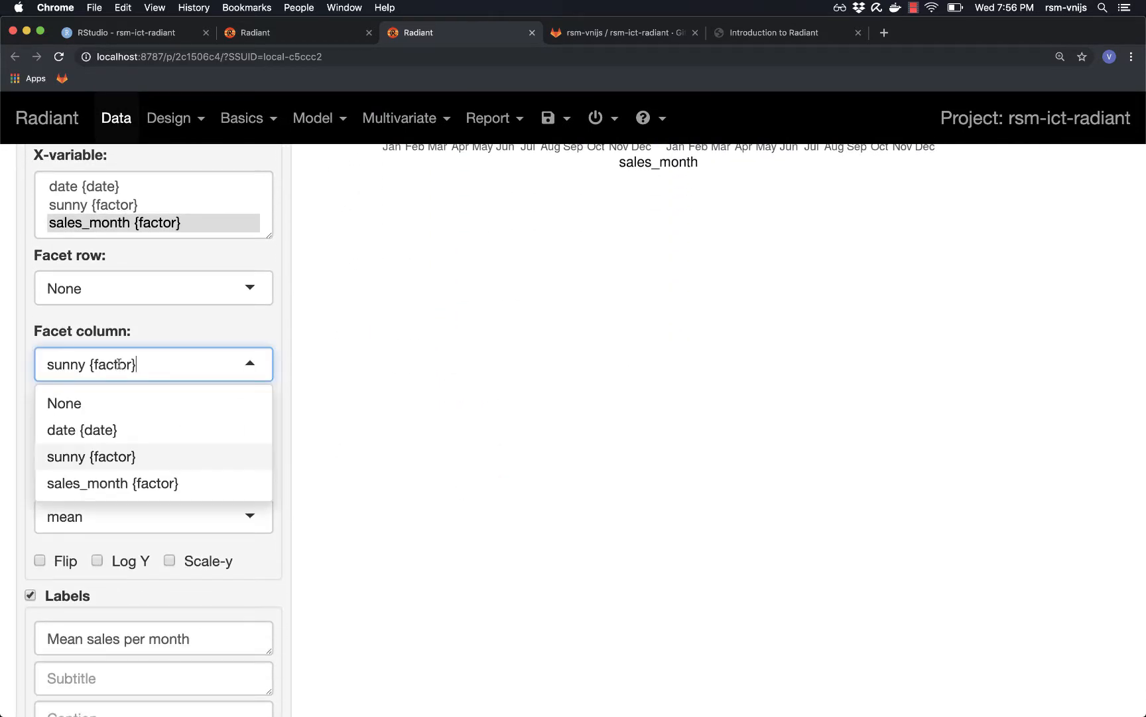
left_click(90, 403)
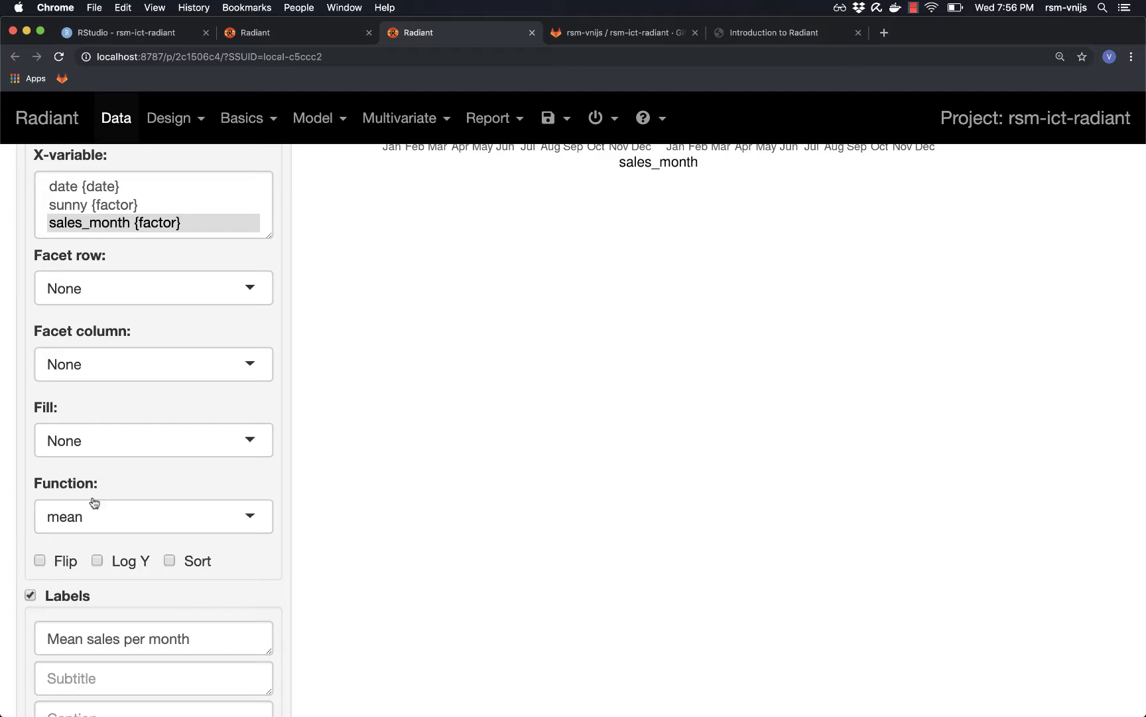
left_click(96, 446)
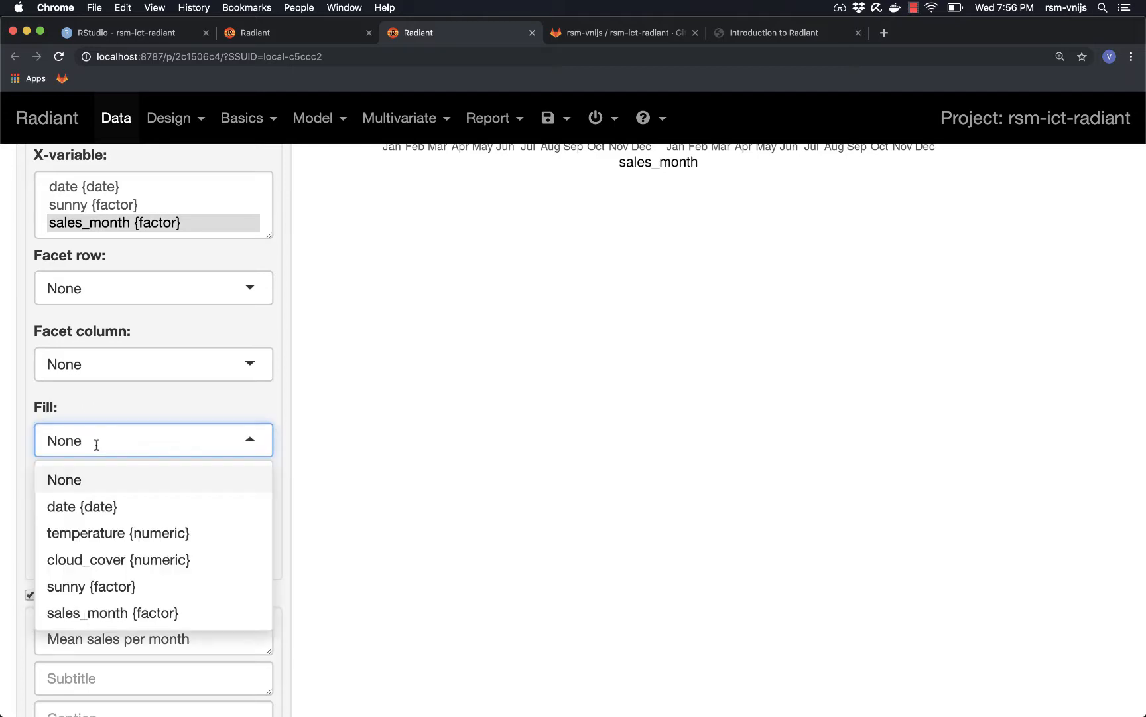
left_click(111, 585)
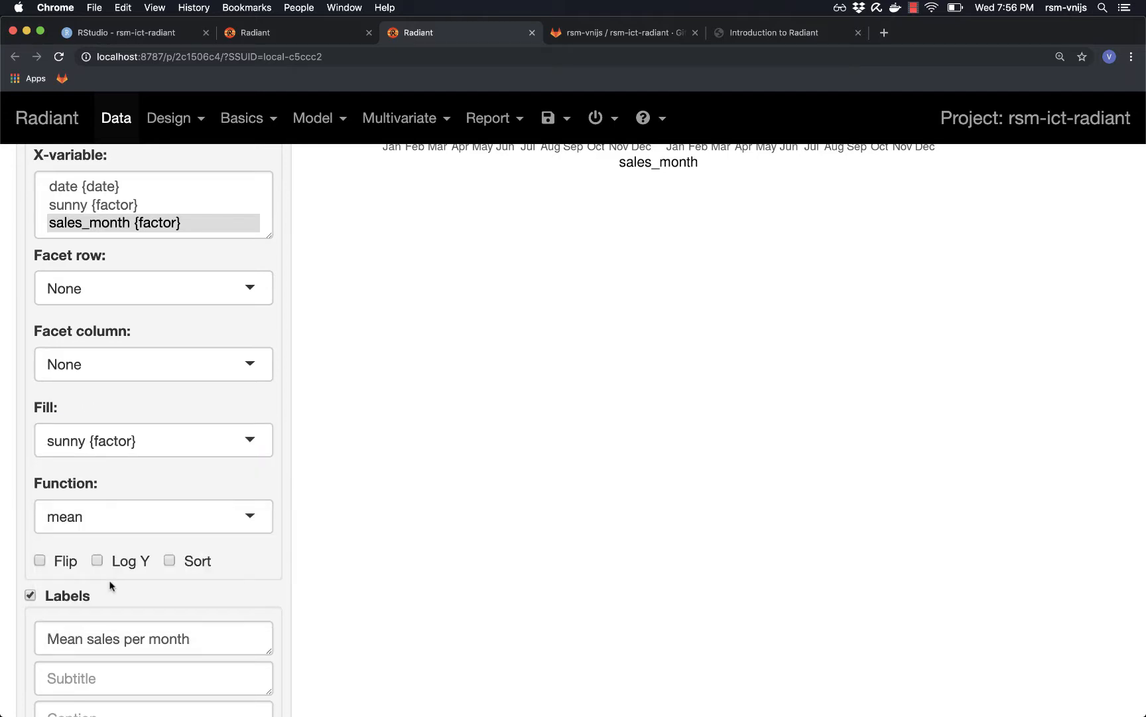
scroll(607, 582, "up", 6)
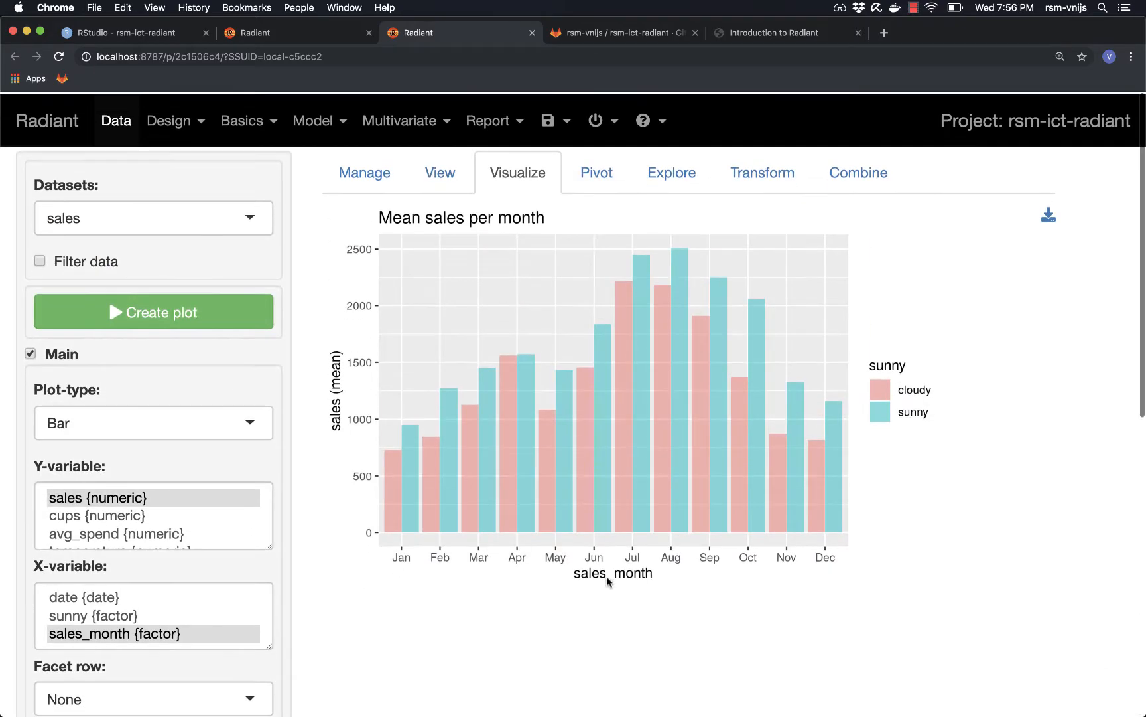
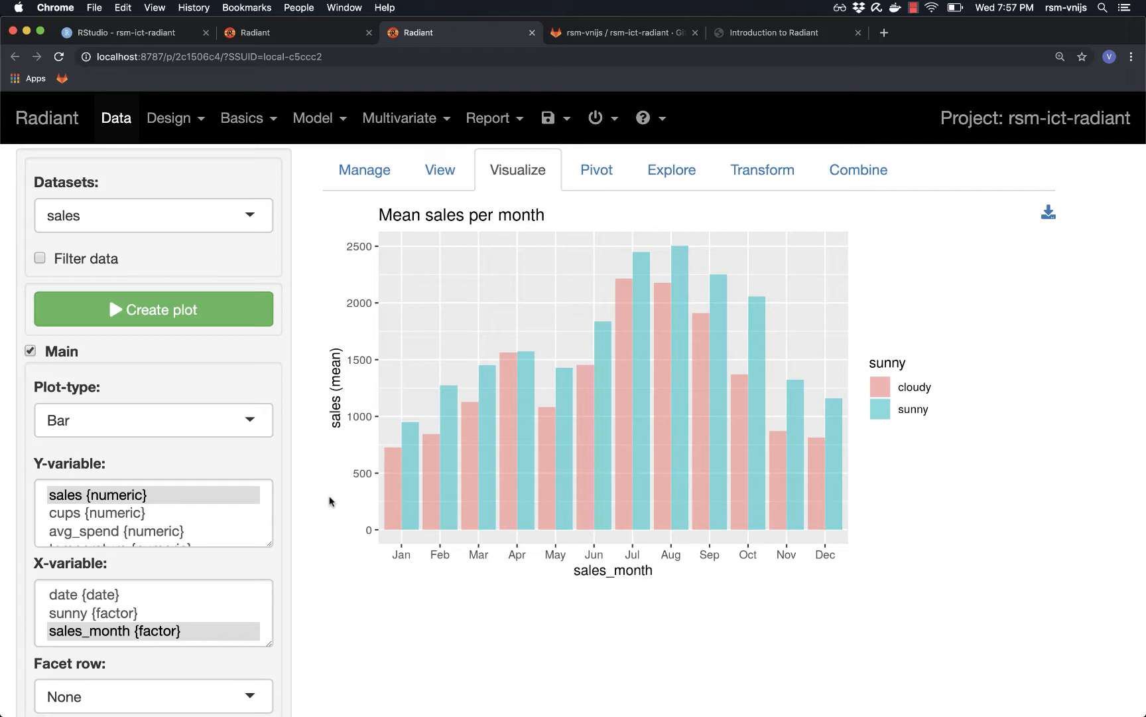
- Filter the sales data with sunny == "cloudy" and update the bar chart of mean sales per month
scroll(330, 501, "down", 1)
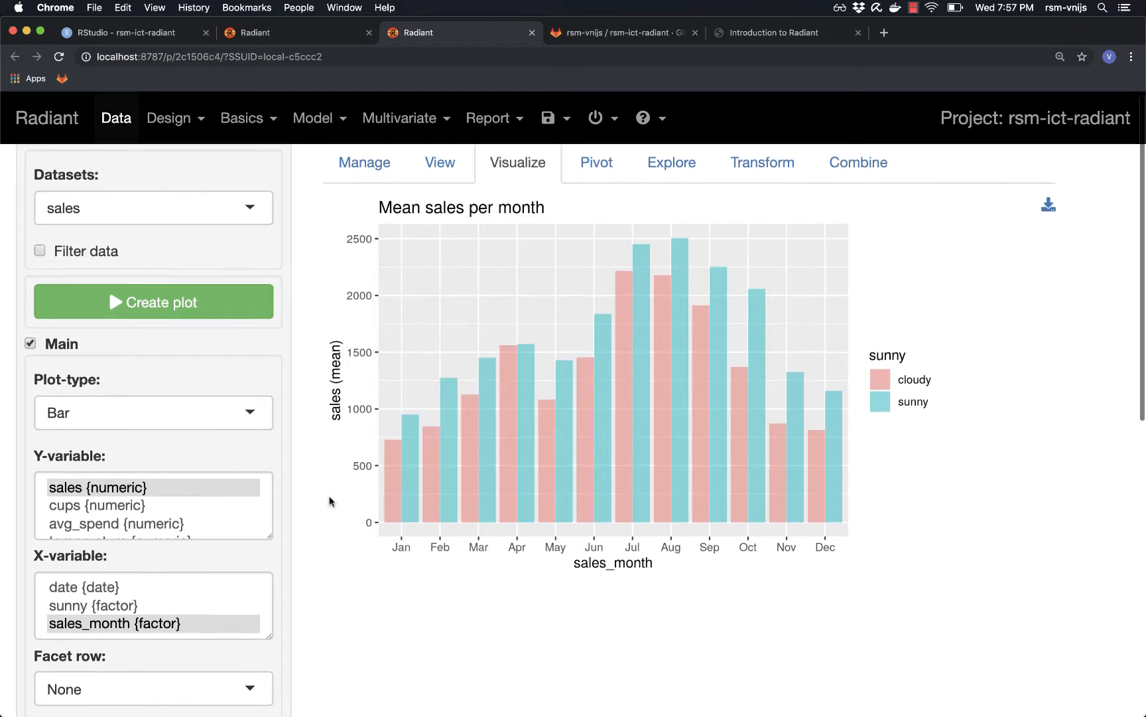
scroll(330, 501, "down", 3)
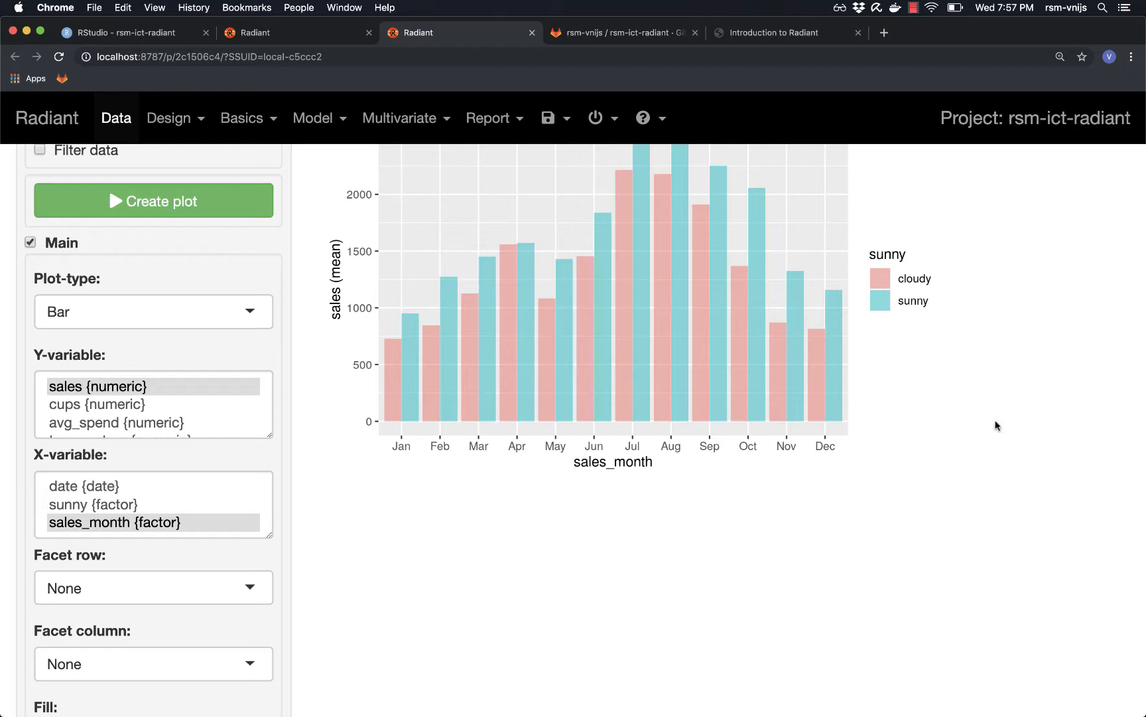
scroll(347, 503, "up", 1)
scroll(347, 503, "up", 3)
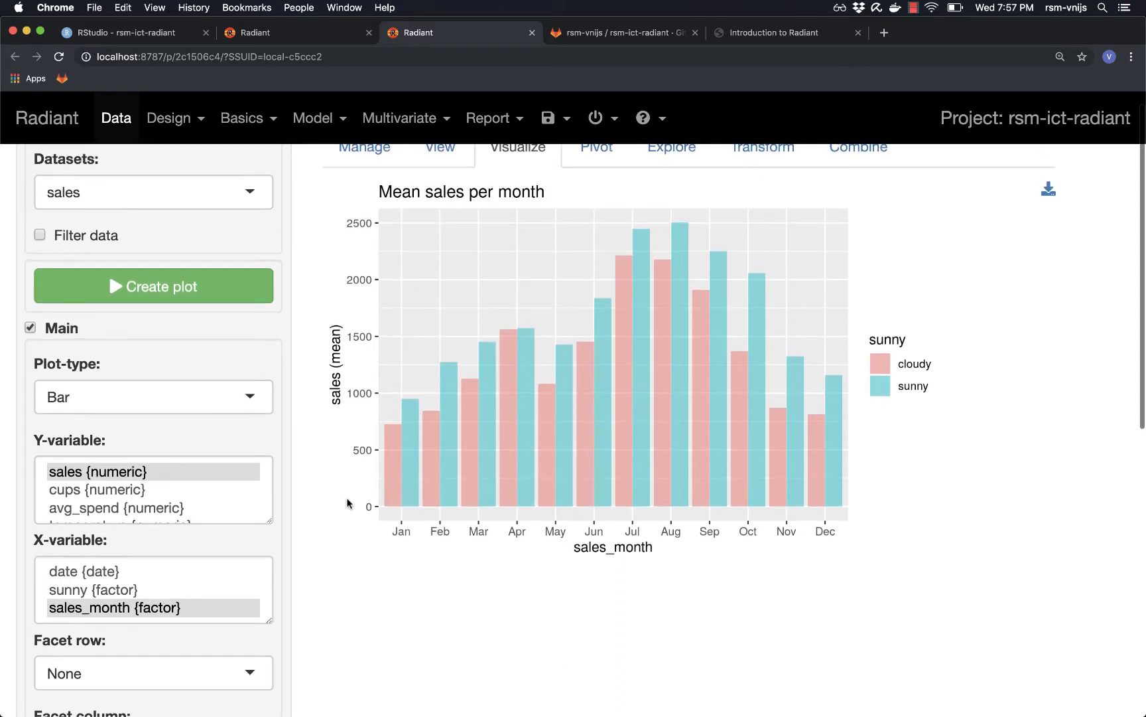
left_click(80, 240)
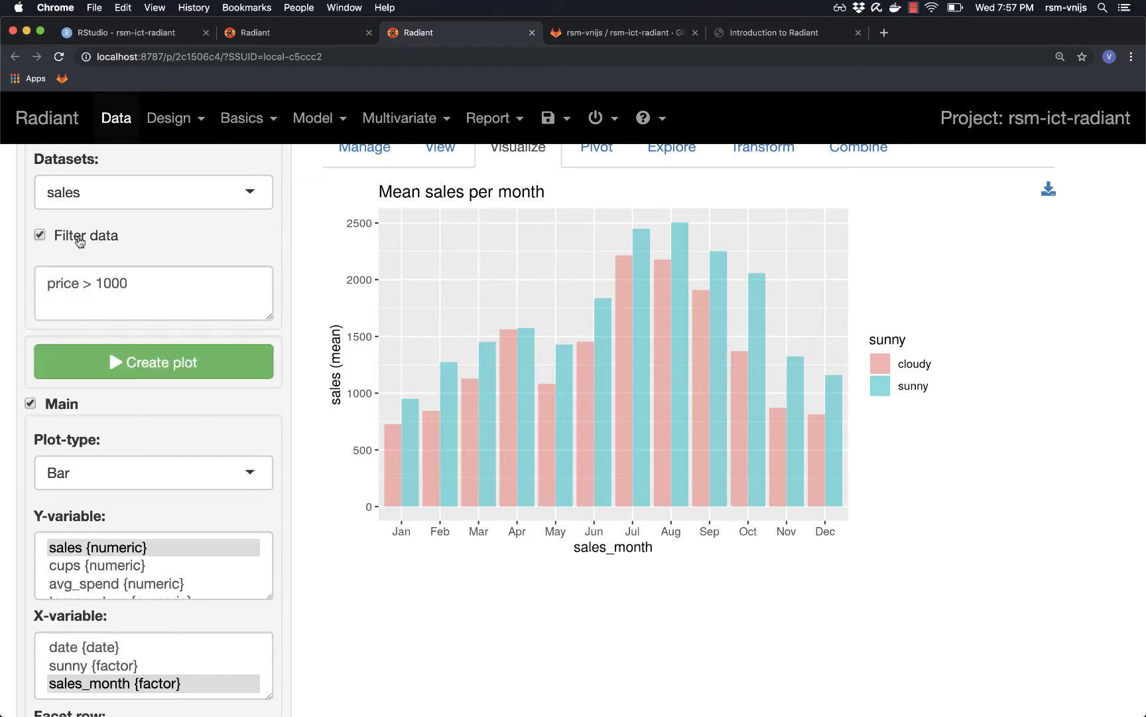
triple_click(103, 286)
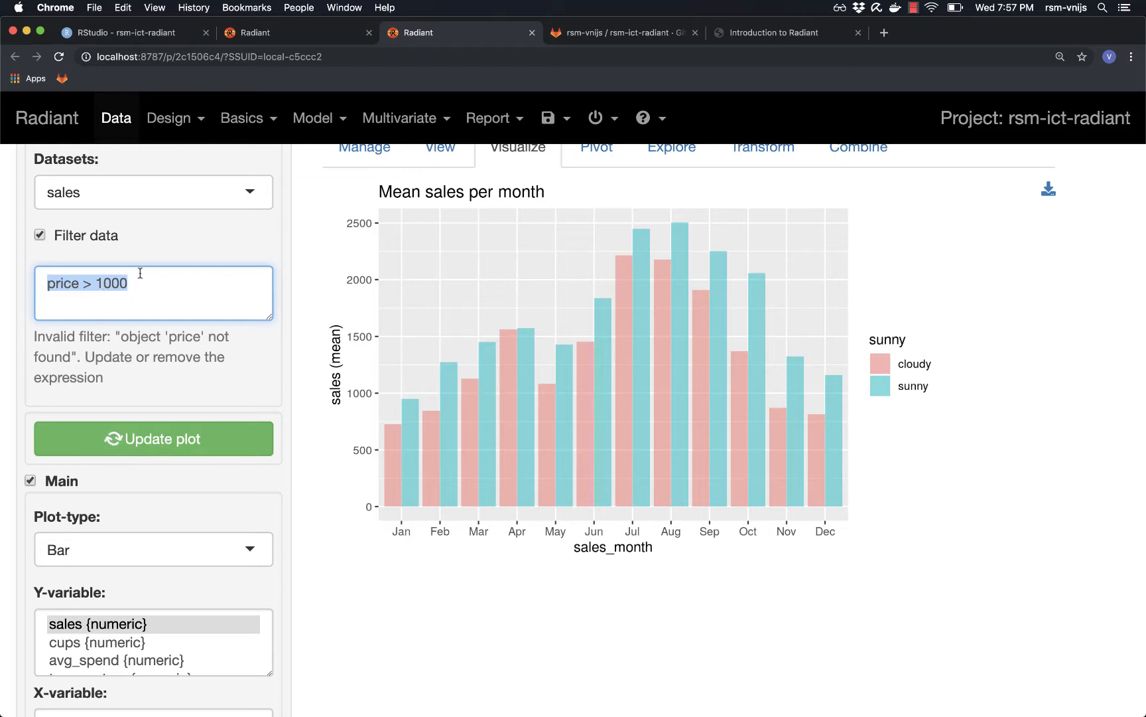
type("s")
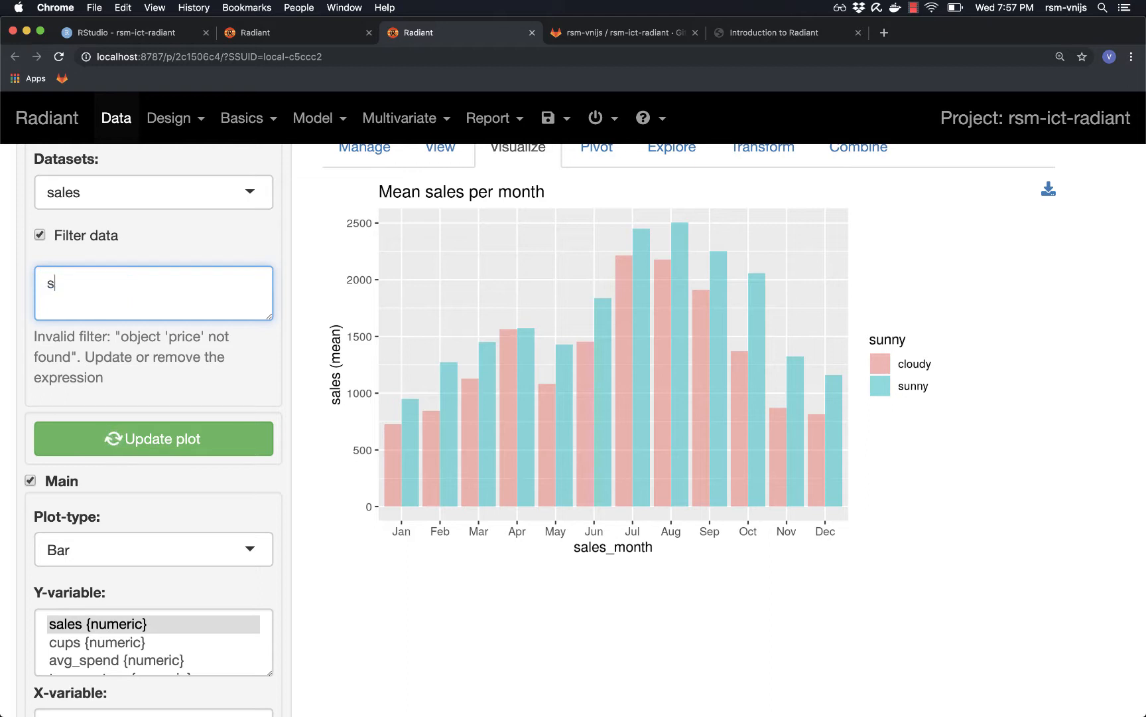
type("unny == \"cloudy\"")
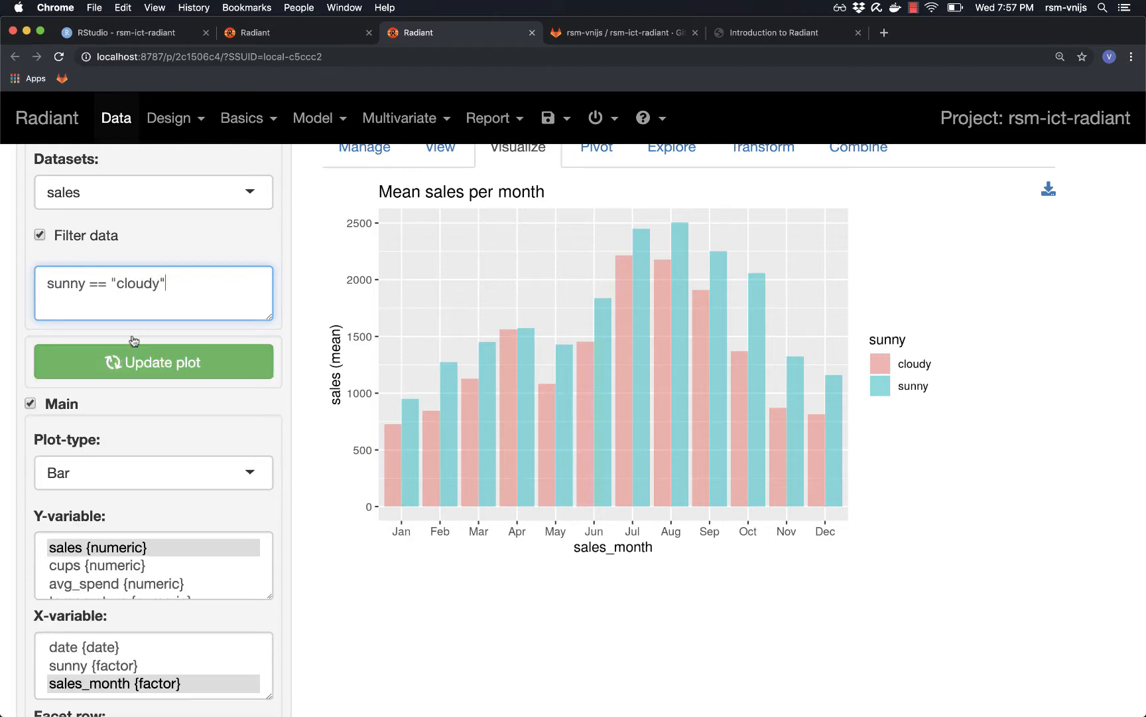
left_click(137, 364)
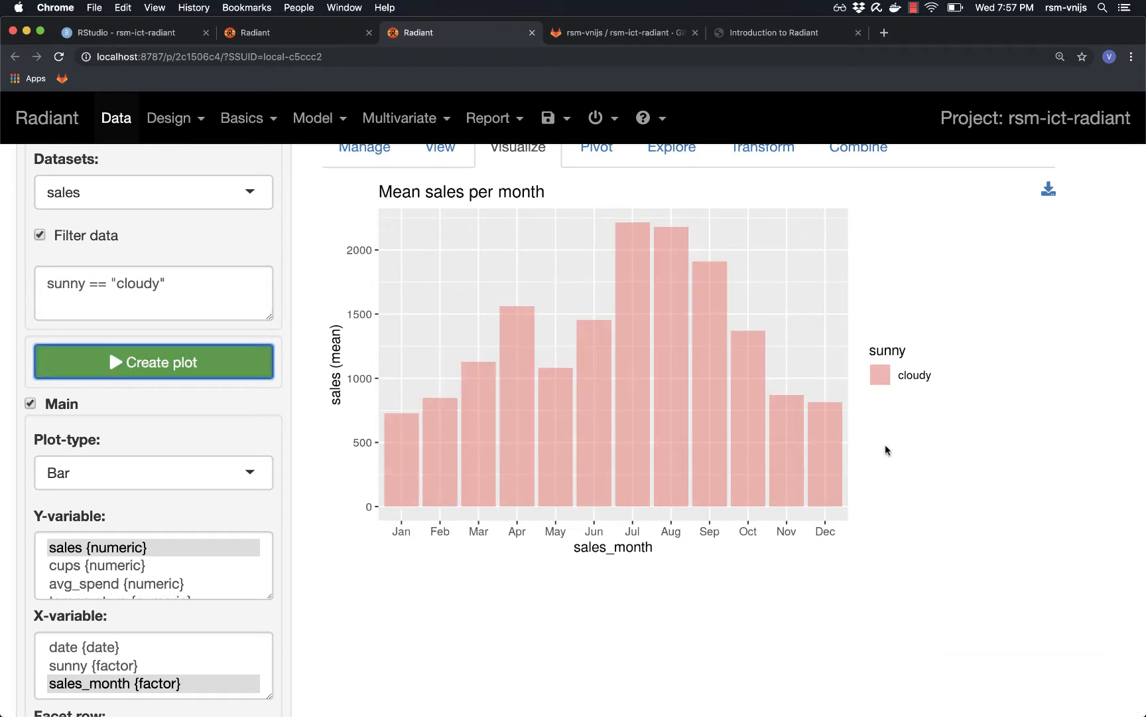
- Replace the filter with date >= "2015-6-1" and plot the result, and redraw the chart with the data filter turned off
scroll(379, 594, "down", 10)
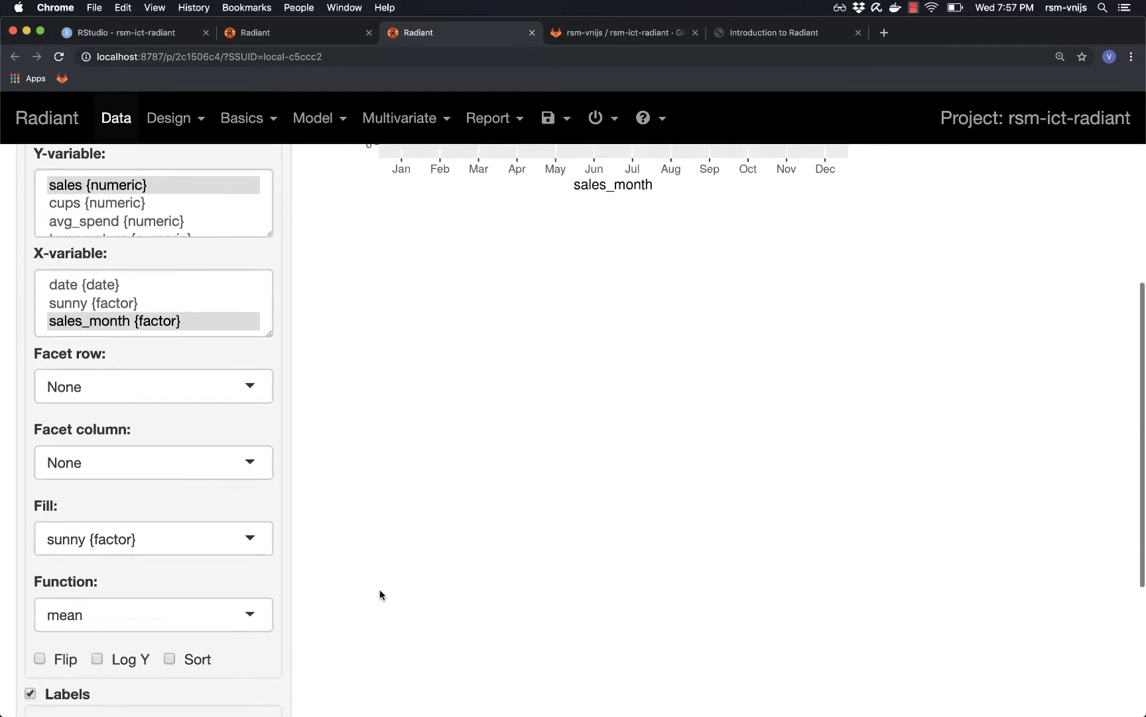
scroll(511, 504, "up", 10)
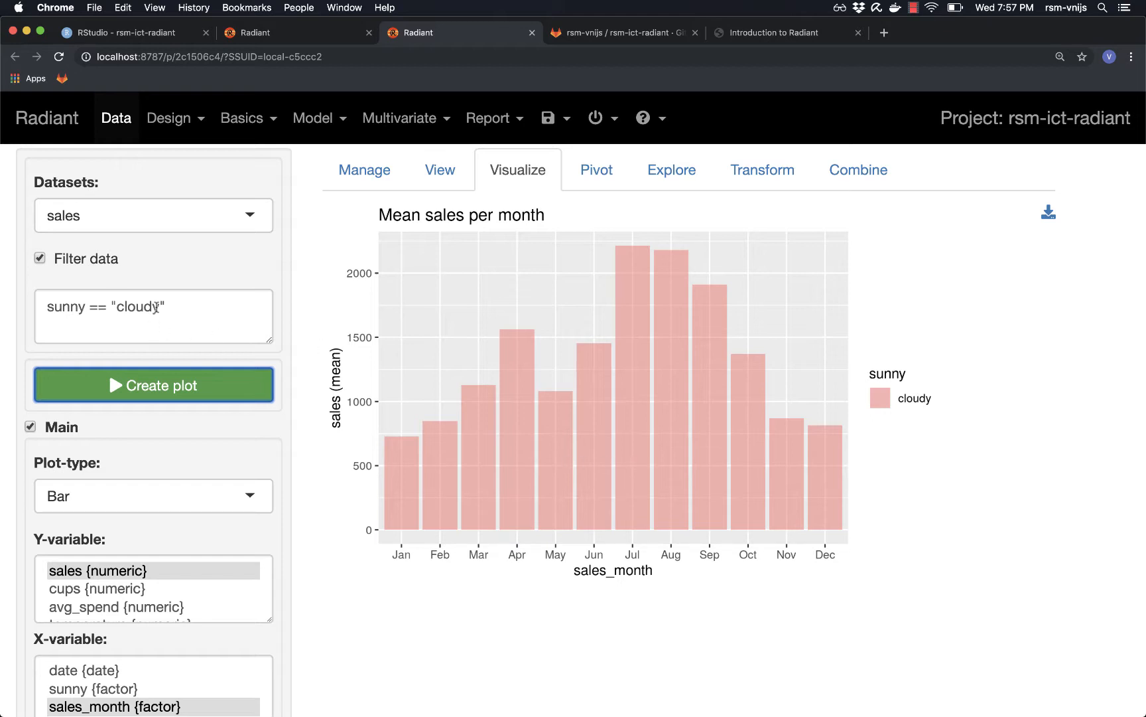
scroll(164, 591, "down", 2)
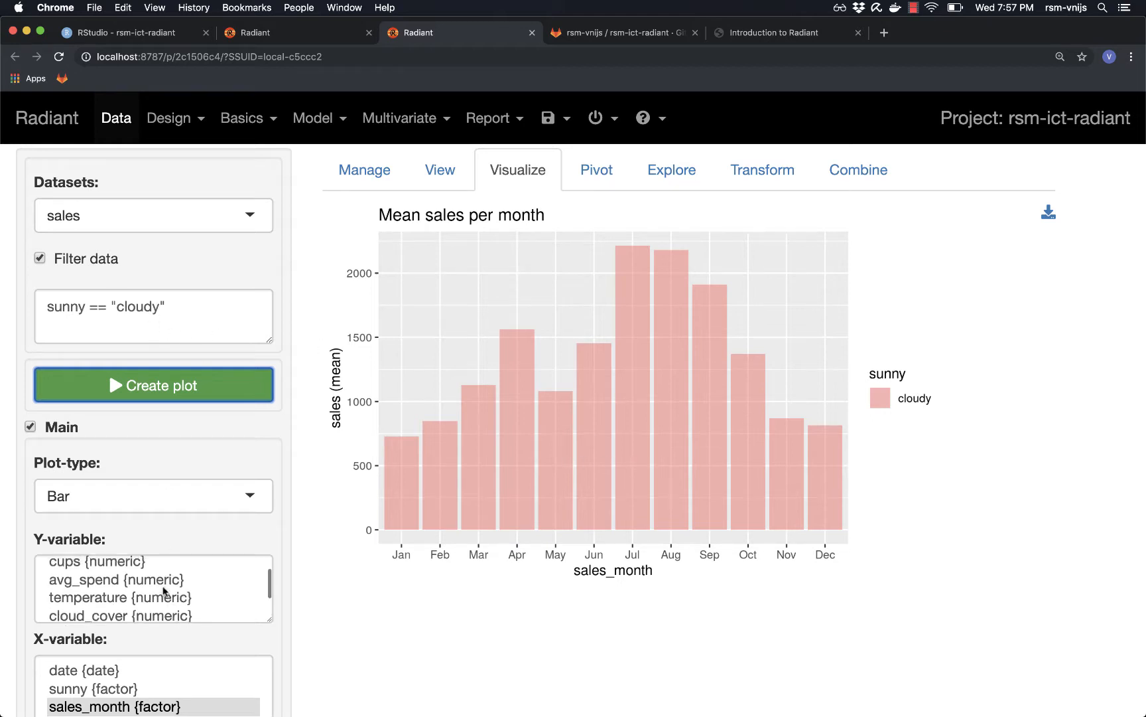
scroll(164, 591, "up", 2)
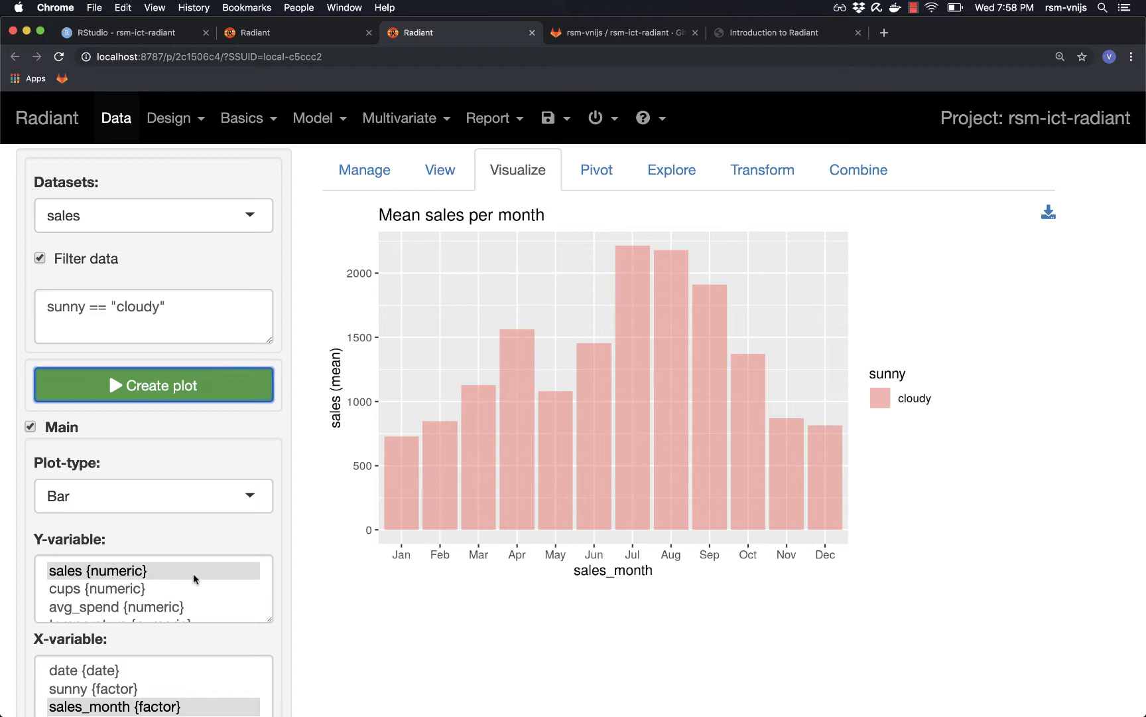
triple_click(108, 308)
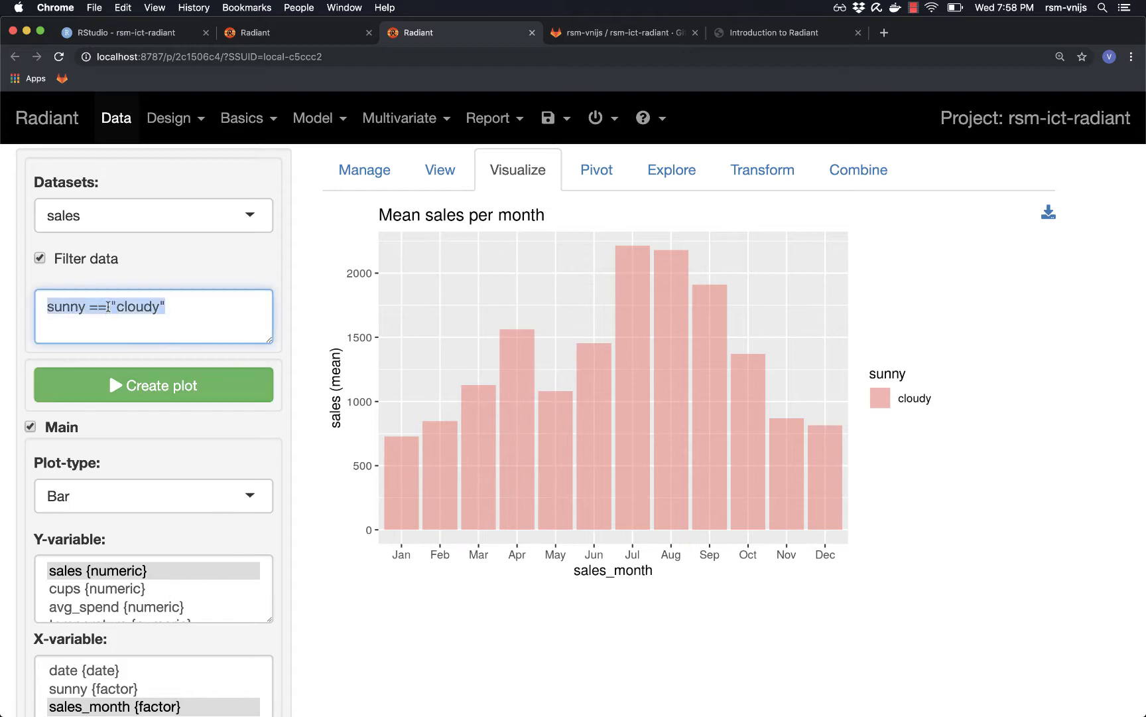
type("date")
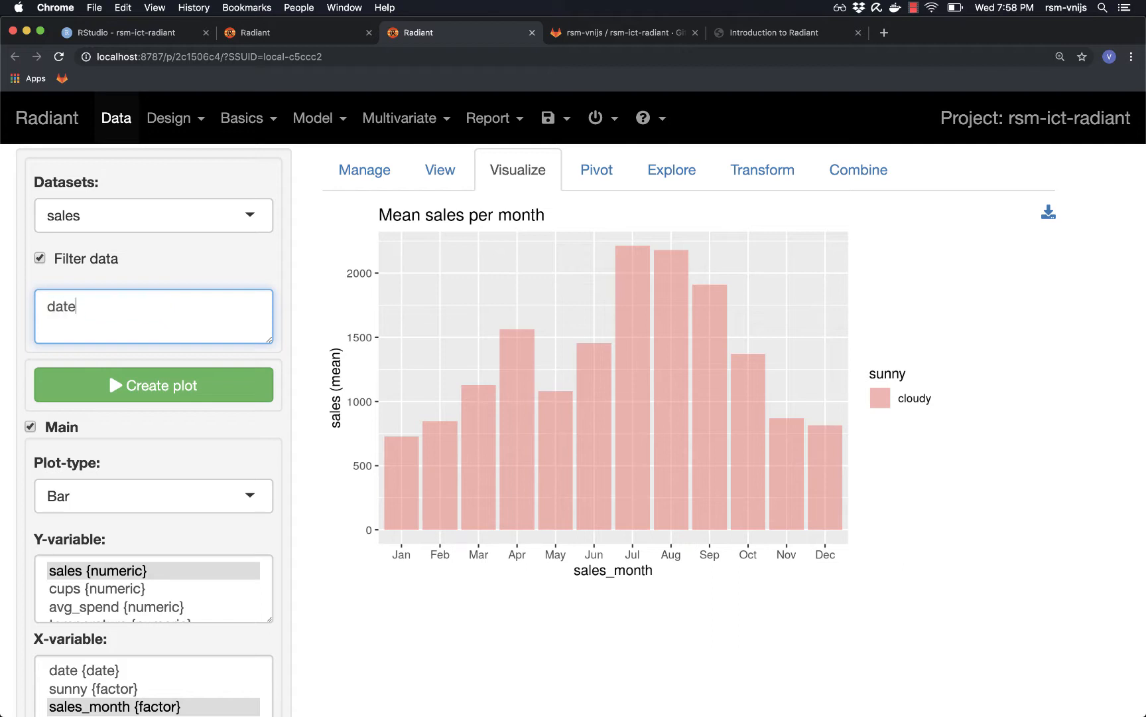
type(" >= \"2015-6-1\"")
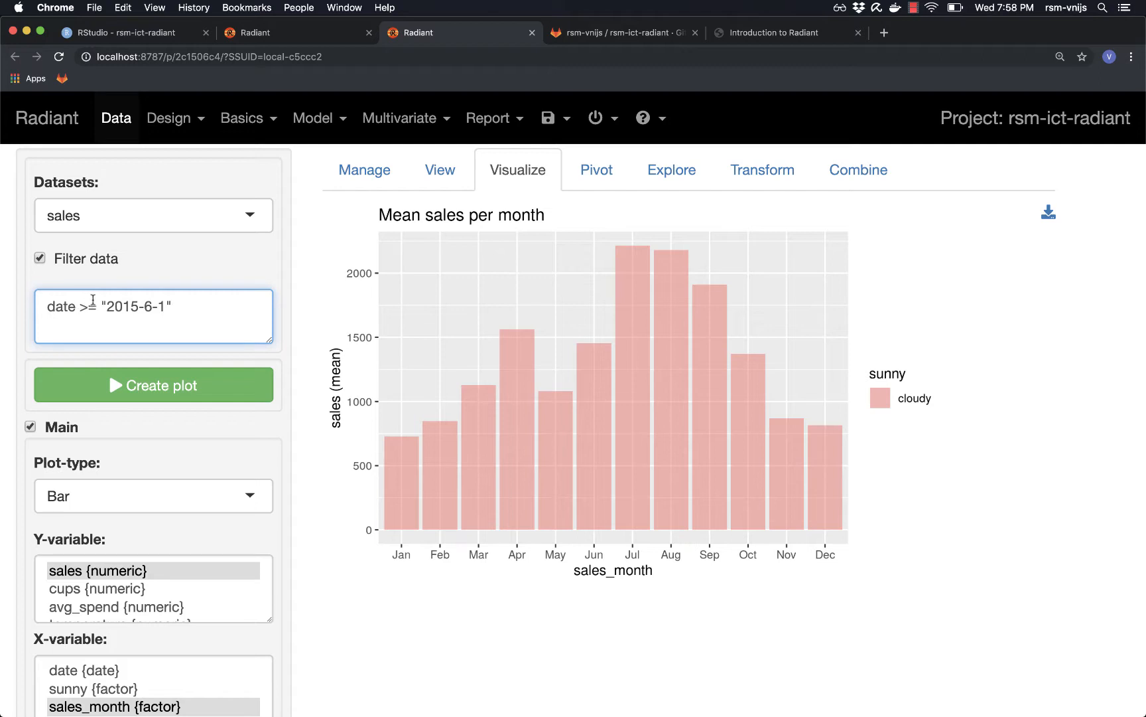
left_click(147, 388)
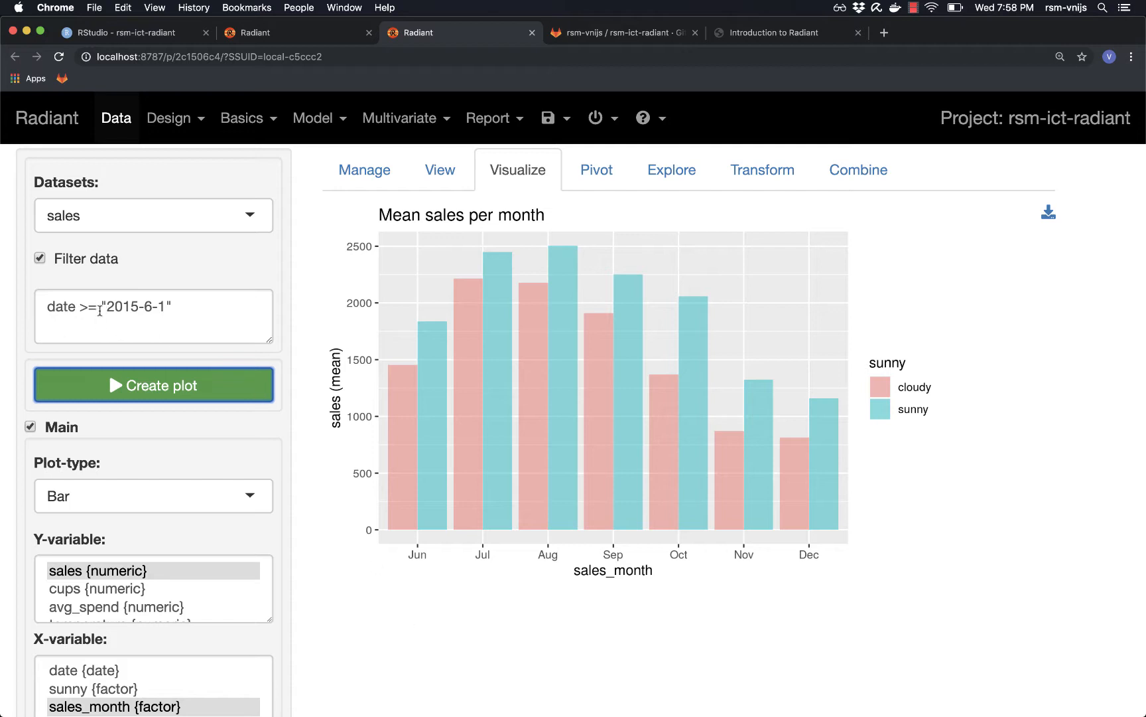
left_click(77, 262)
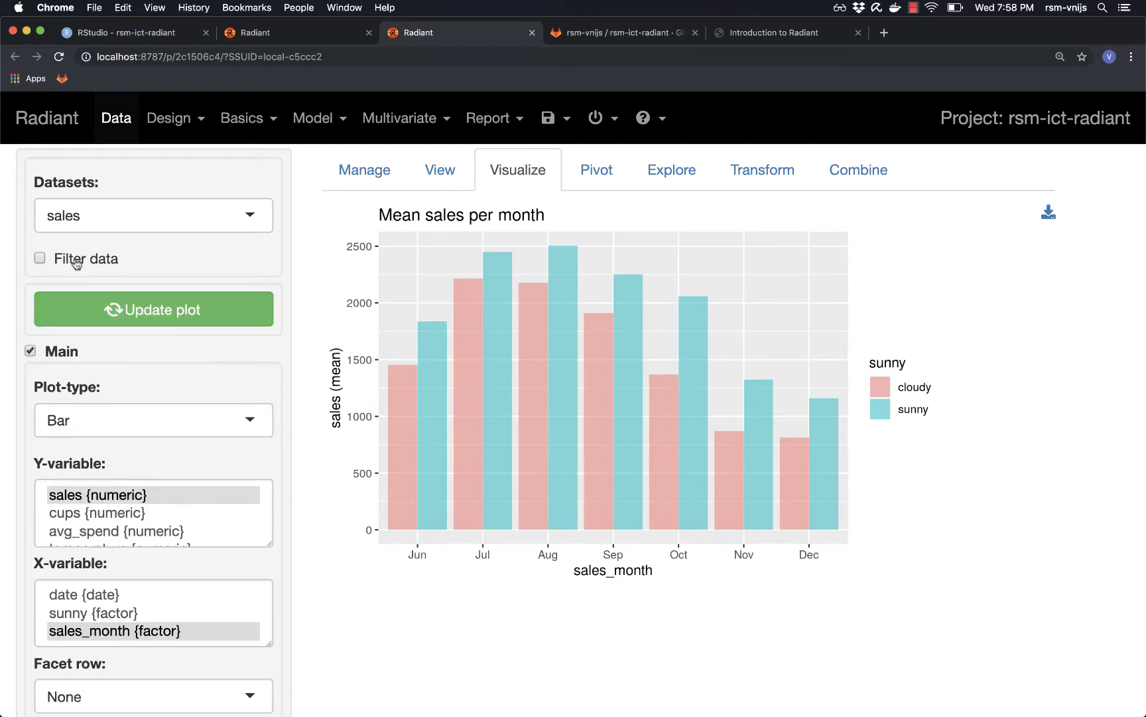
left_click(138, 322)
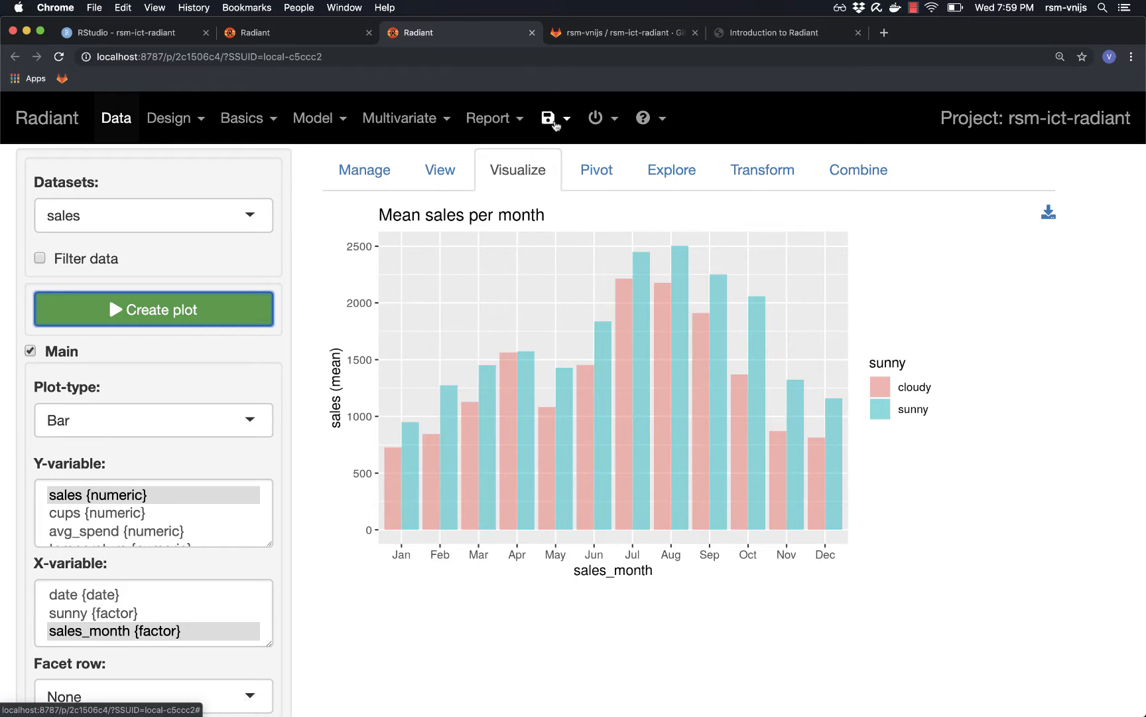
- Save the Radiant state on the server as radiant-state-demo in the rsm-ict-radiant folder
left_click(555, 125)
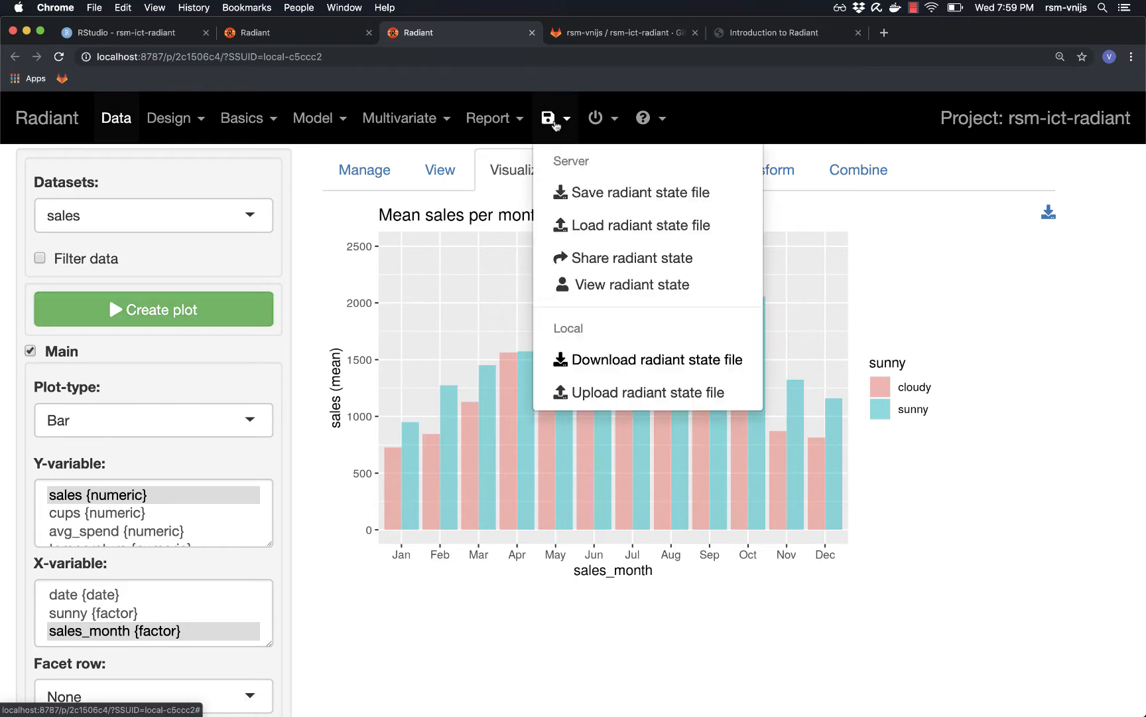
left_click(615, 194)
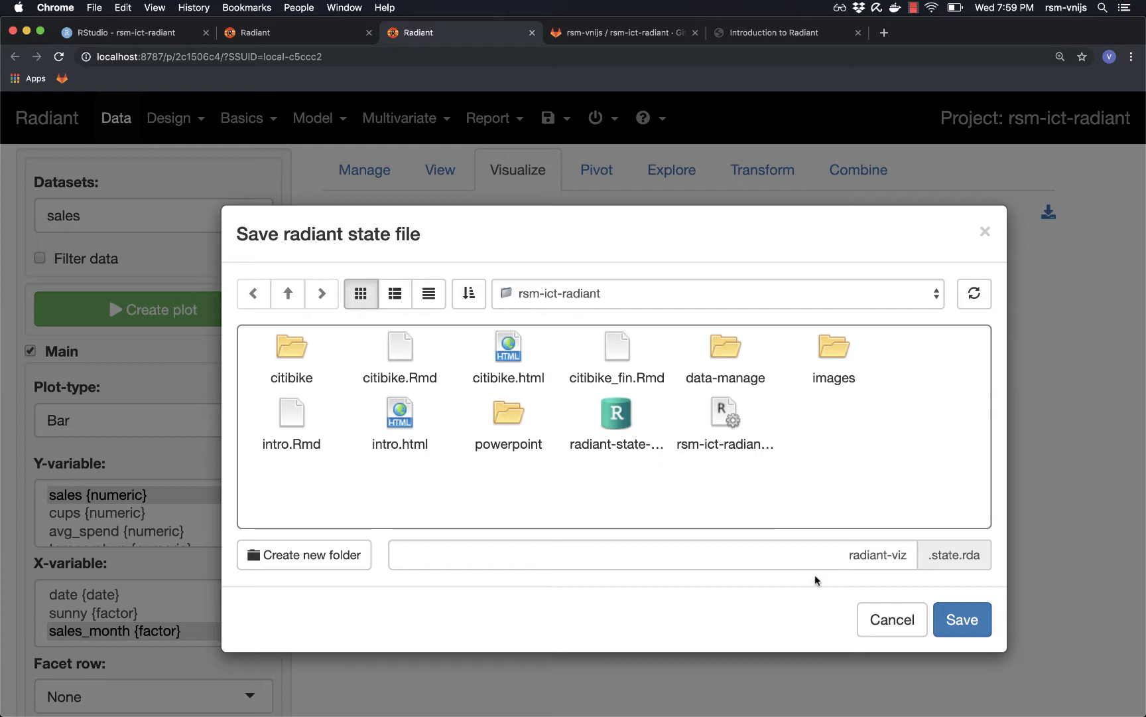
left_click(886, 553)
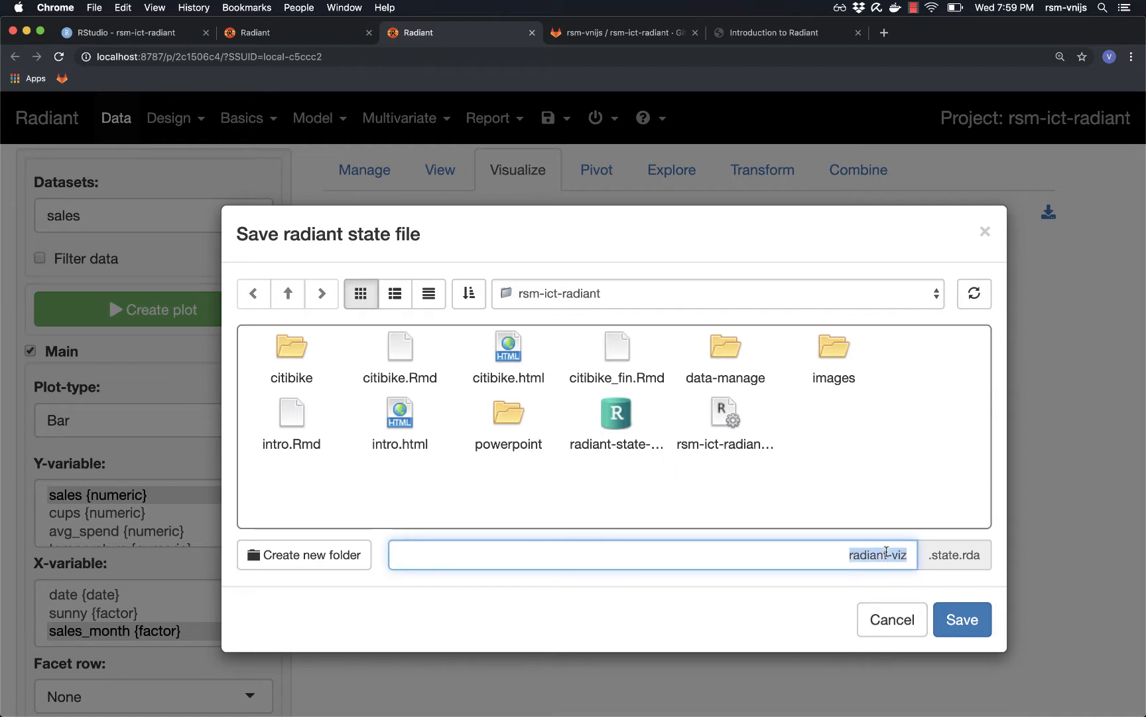
type("ra")
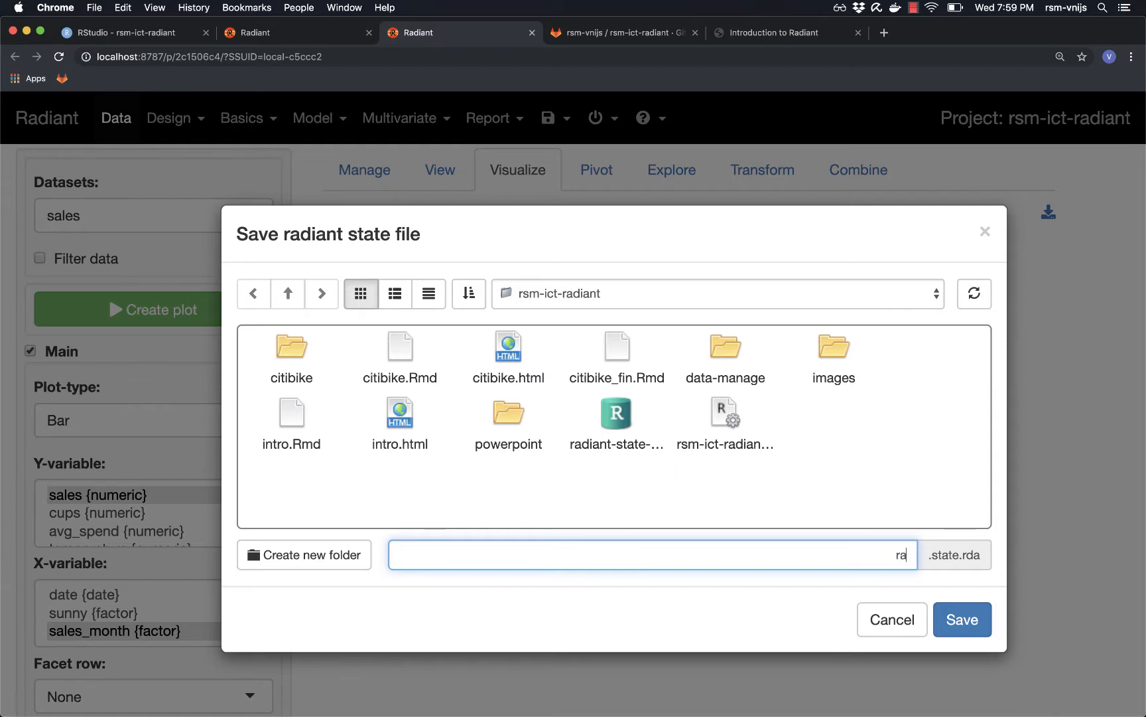
type("diant-state-demo")
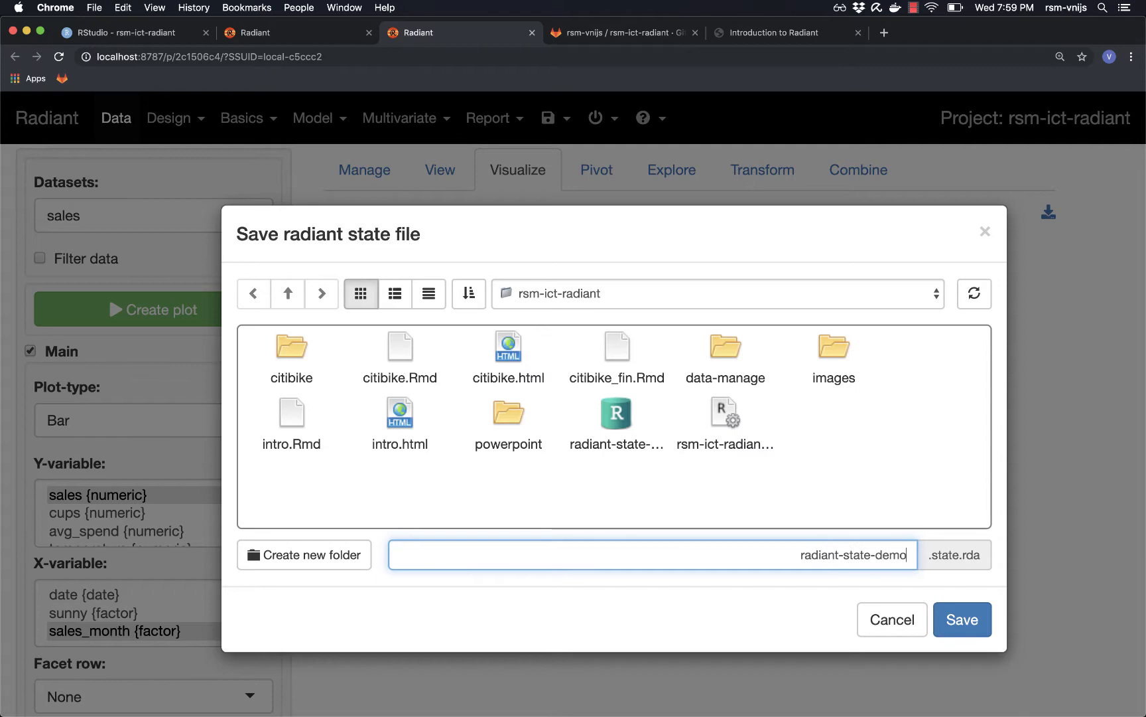
left_click(963, 619)
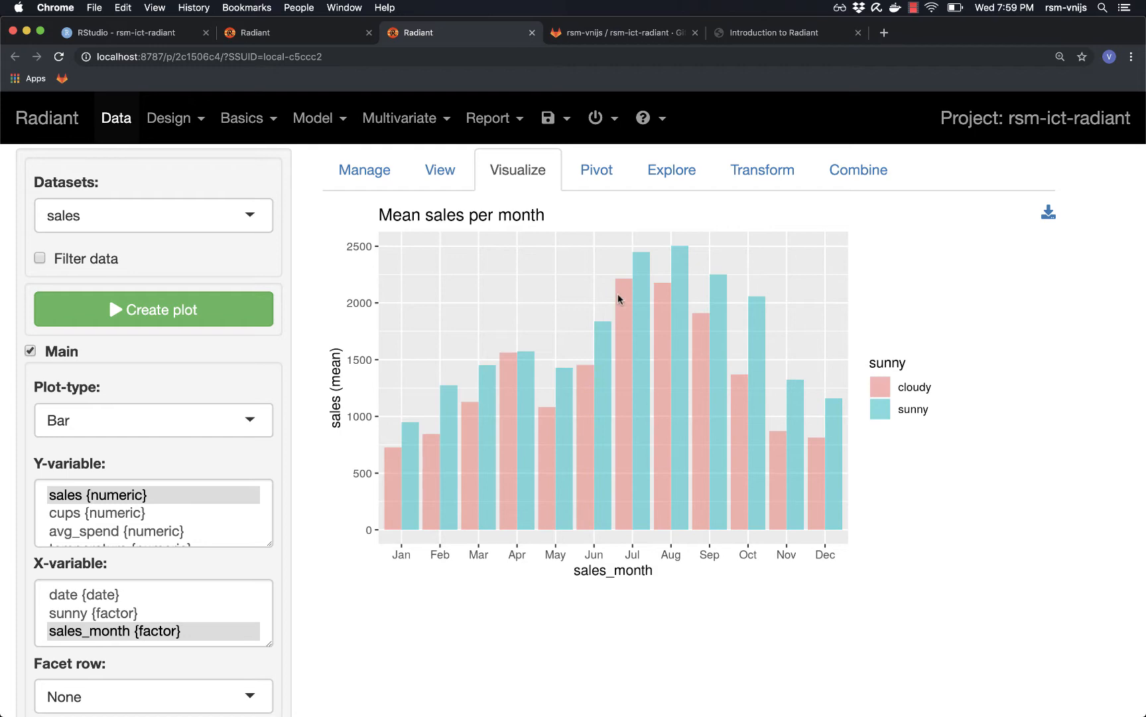
- Add the bar chart of mean sales per month to the report and view its generated visualize code
scroll(473, 340, "down", 10)
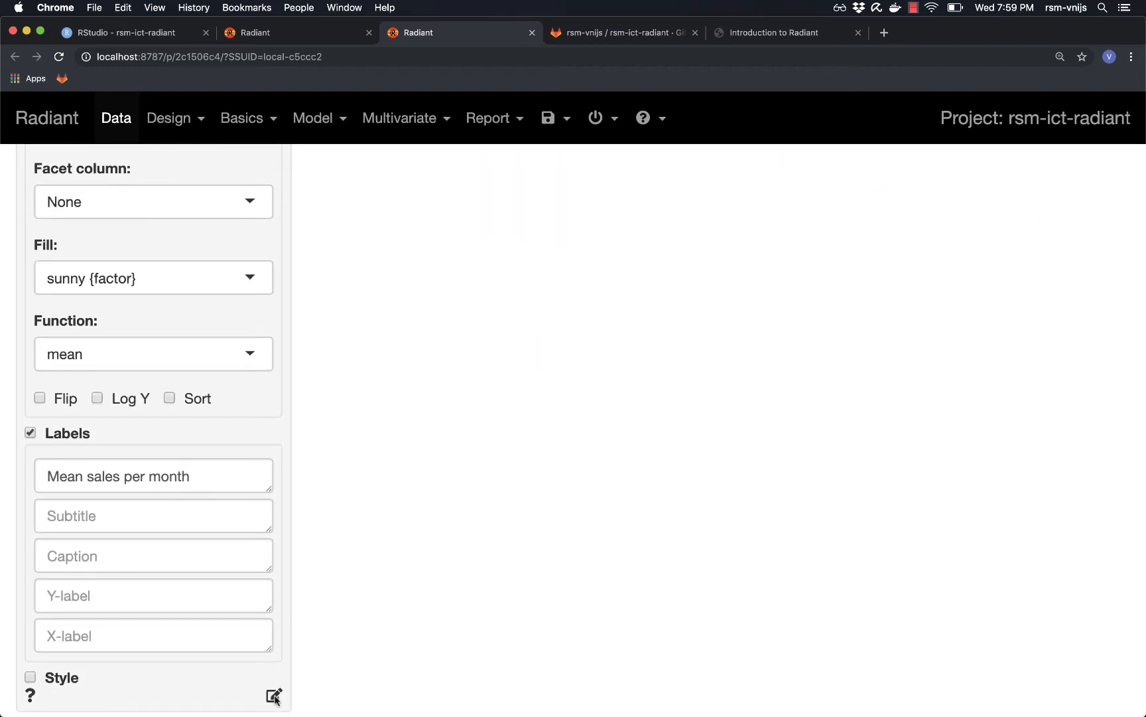
left_click(274, 696)
scroll(316, 574, "down", 5)
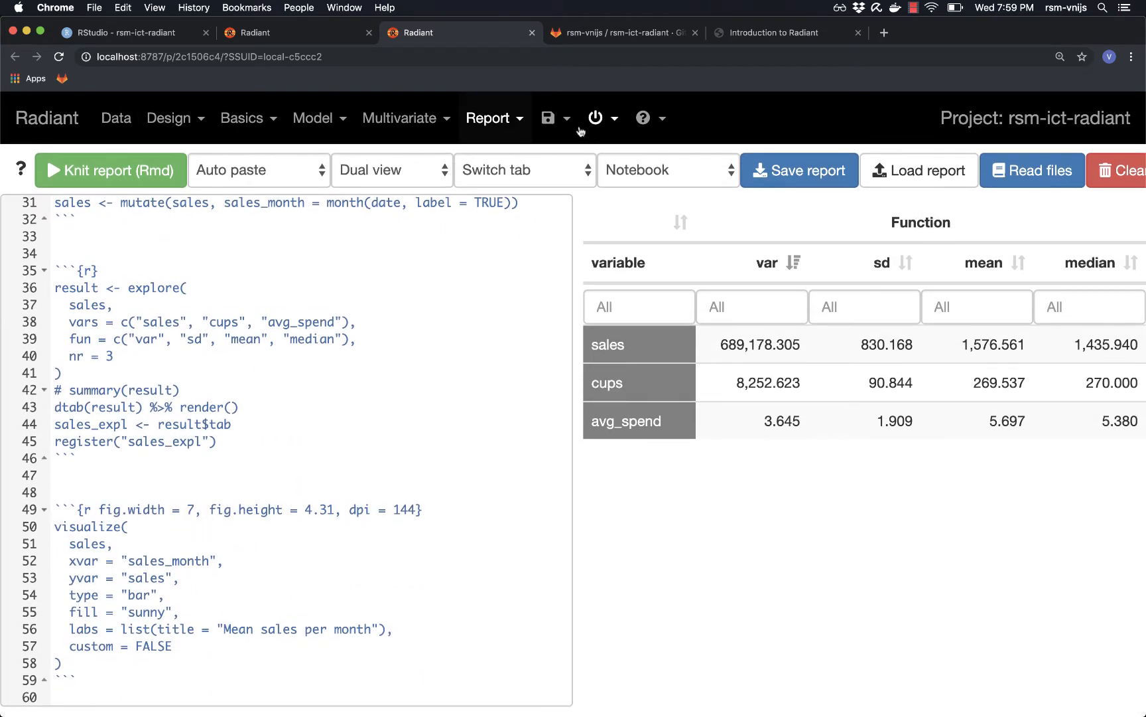
- Save the Radiant state with the updated report, overwriting the existing radiant-state-demo file
left_click(551, 118)
left_click(589, 196)
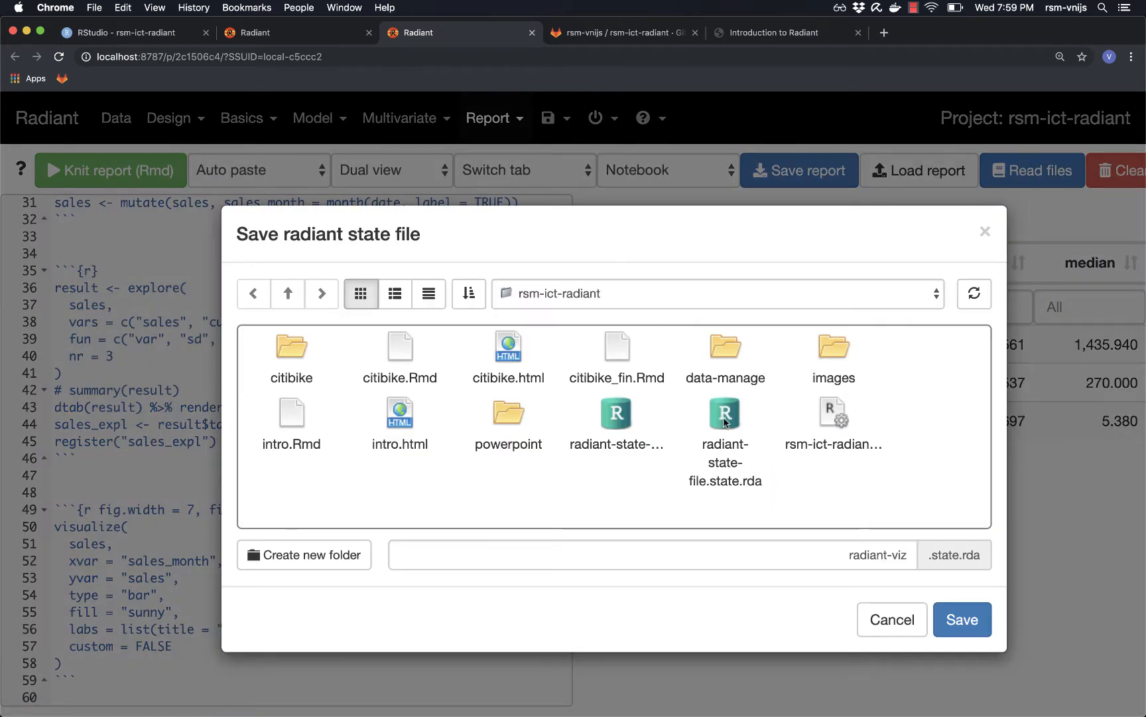
left_click(612, 411)
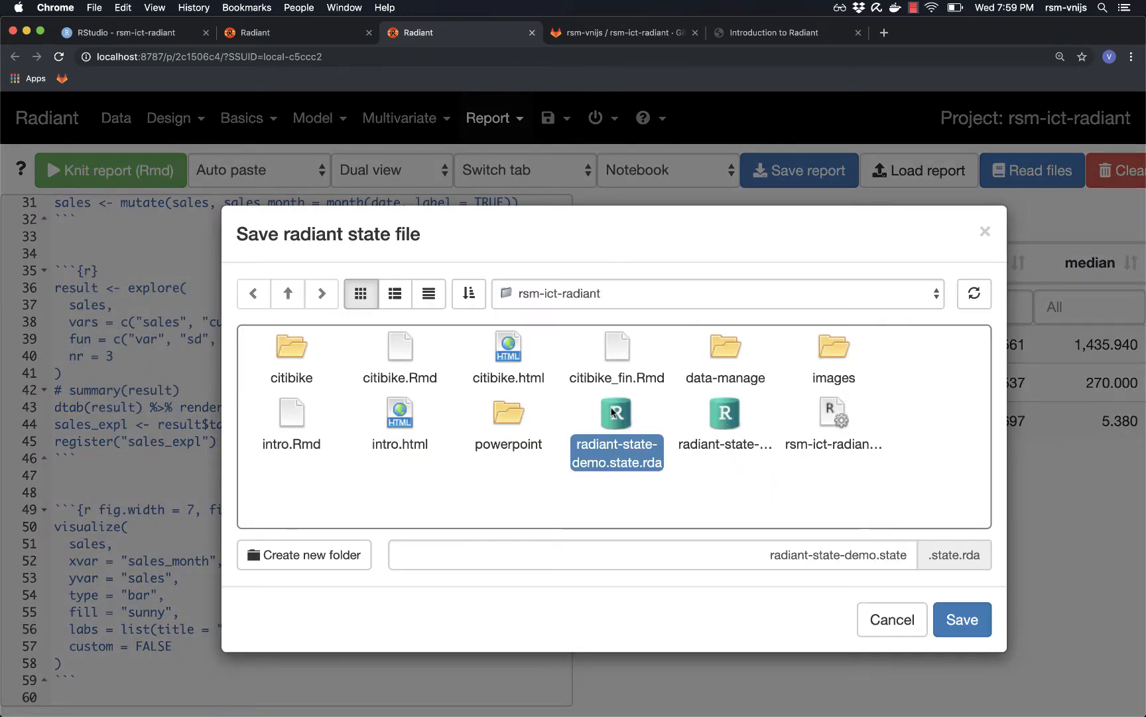
left_click(892, 554)
double_click(892, 554)
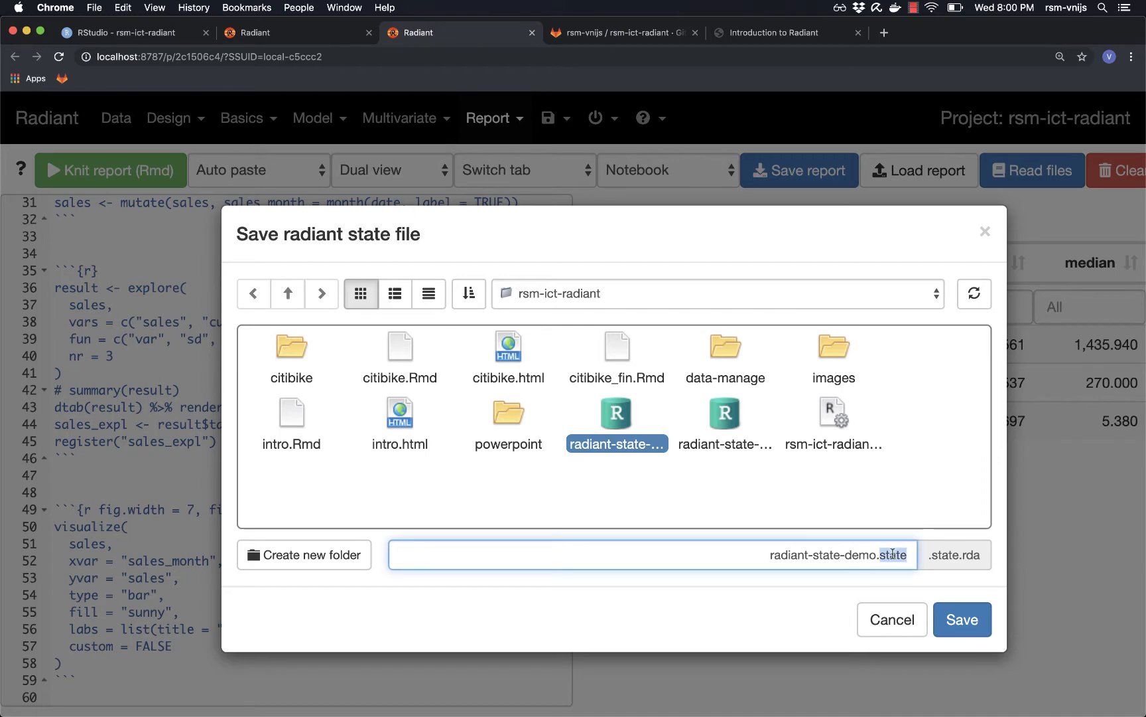
key("BackSpace")
key("BackSpace")
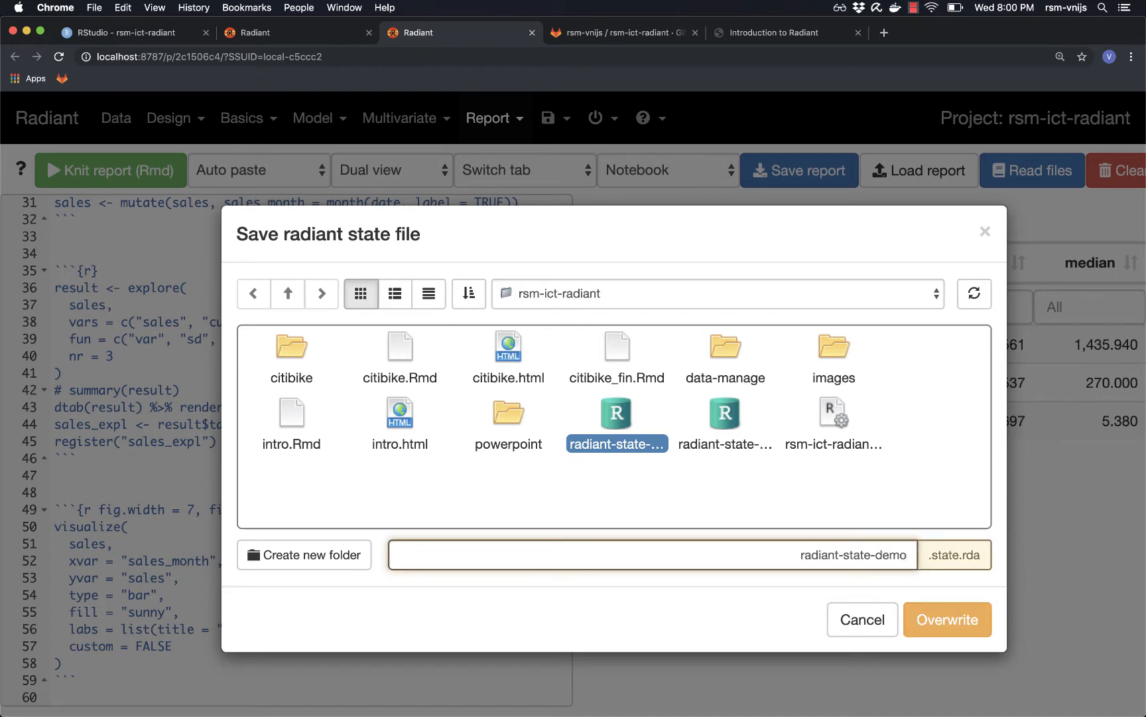
left_click(958, 621)
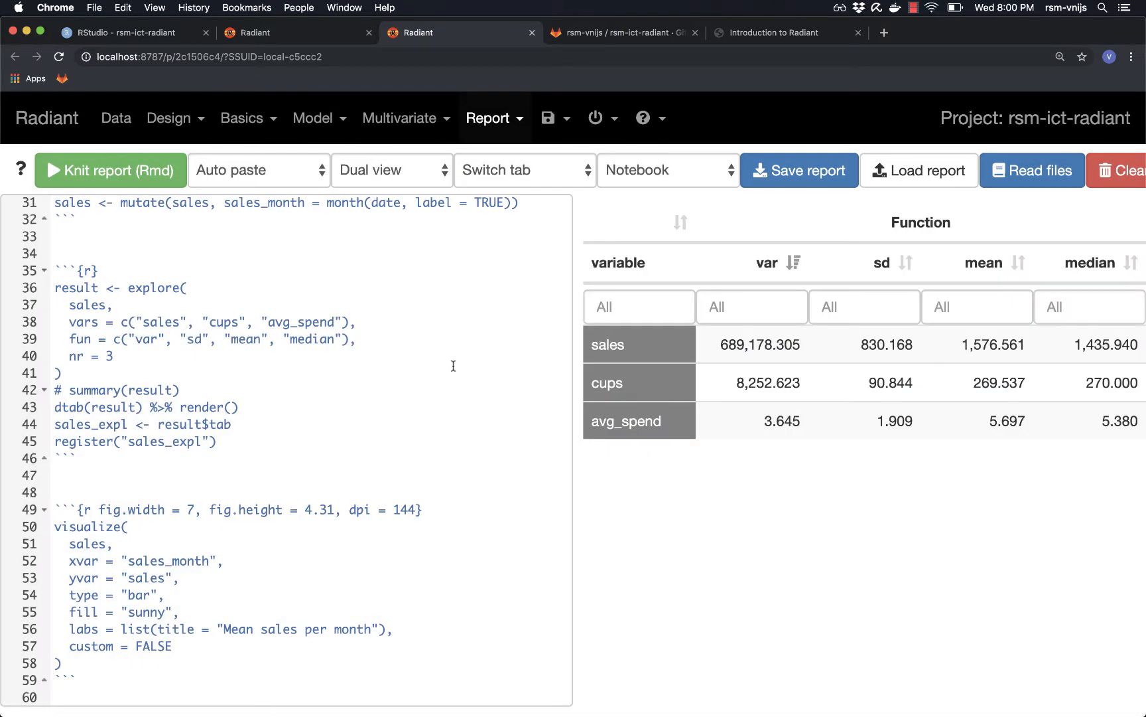
- Refresh the Radiant session and check the Visualize page and the Rmd report
left_click(597, 118)
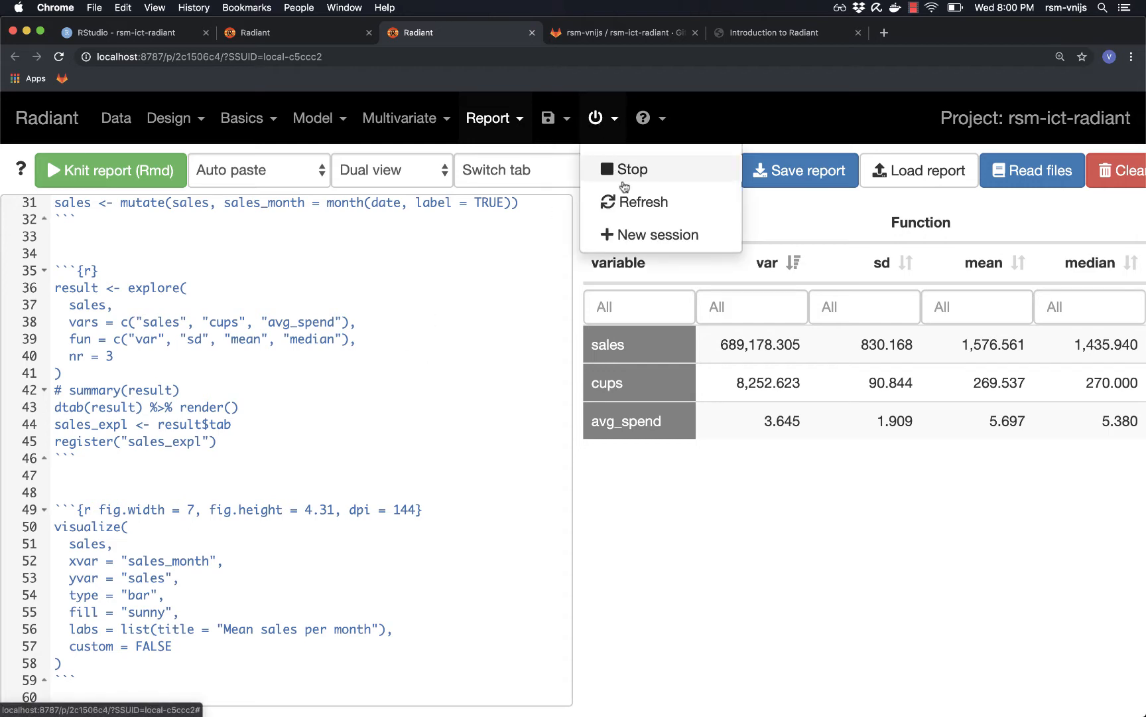
left_click(632, 205)
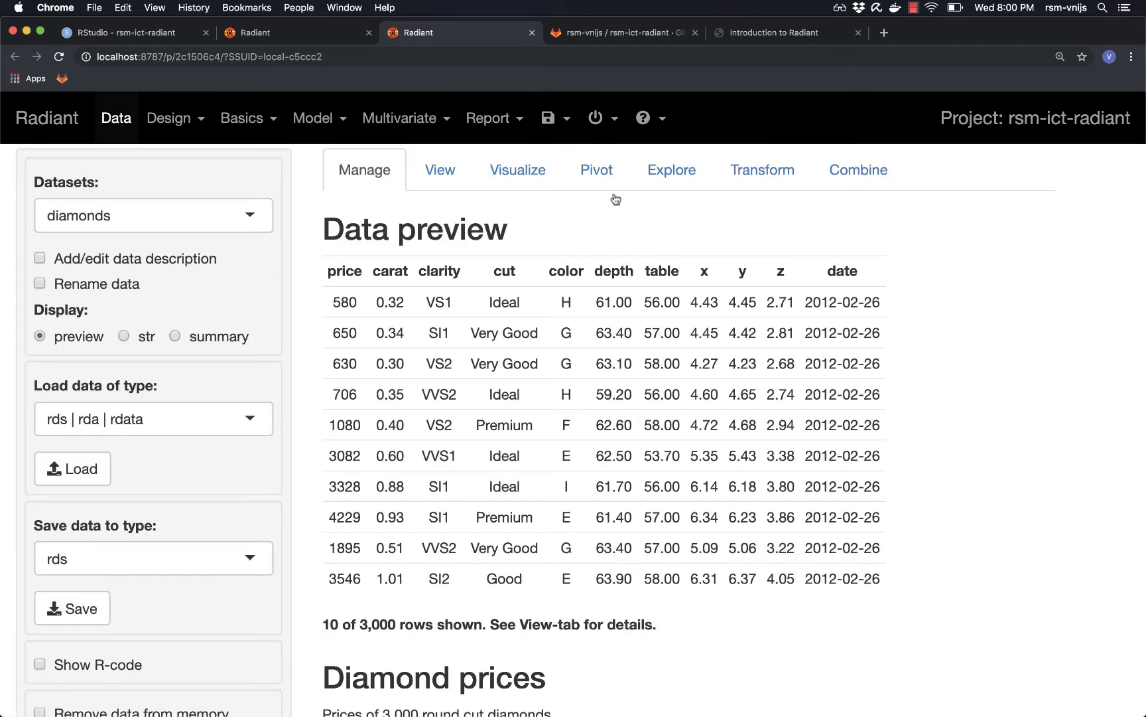
left_click(519, 173)
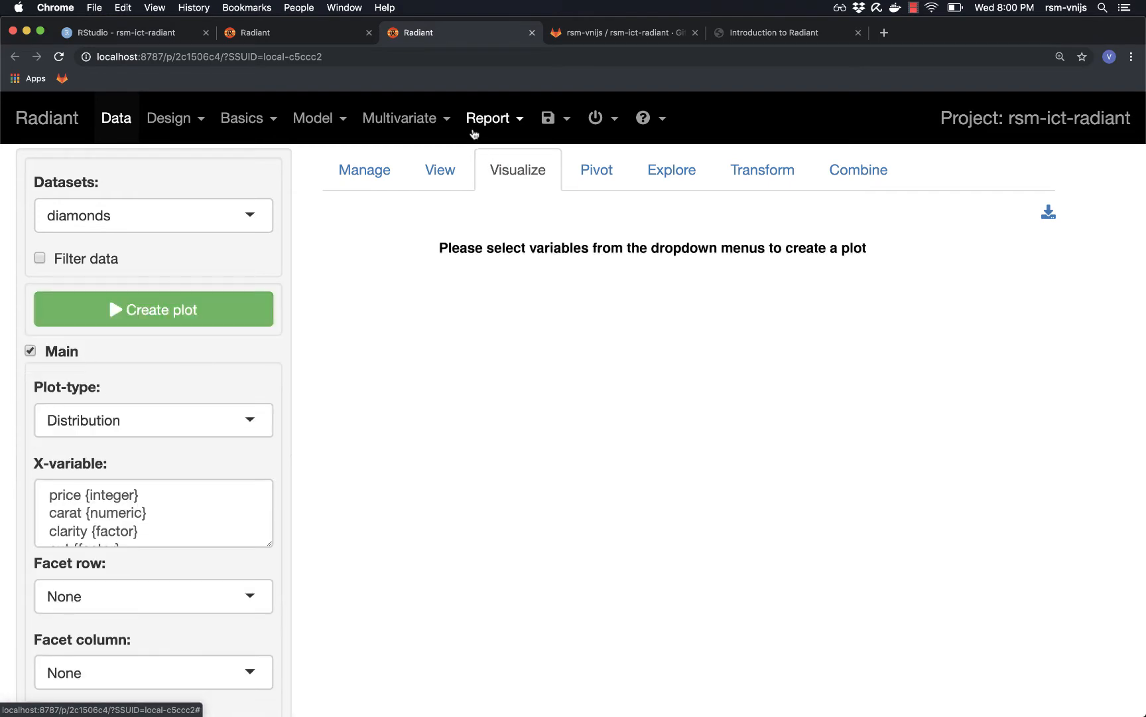
left_click(489, 118)
left_click(517, 163)
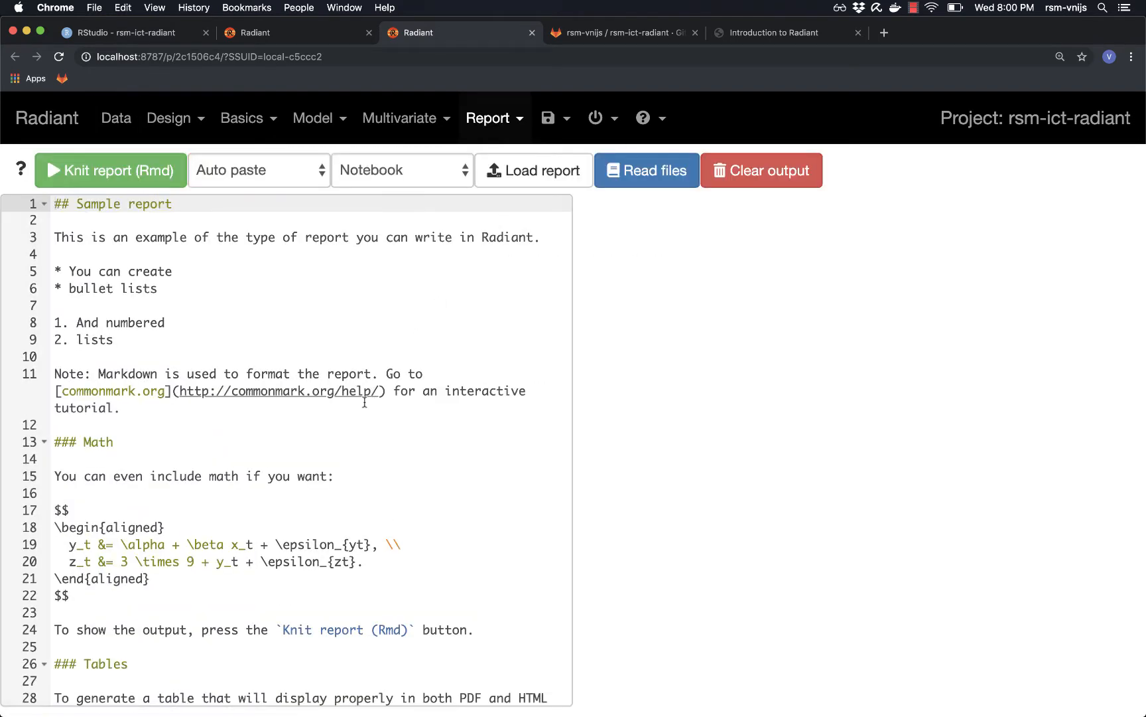
- Load the radiant-state-demo.state.rda state file from the rsm-ict-radiant folder on the server
left_click(116, 118)
left_click(557, 120)
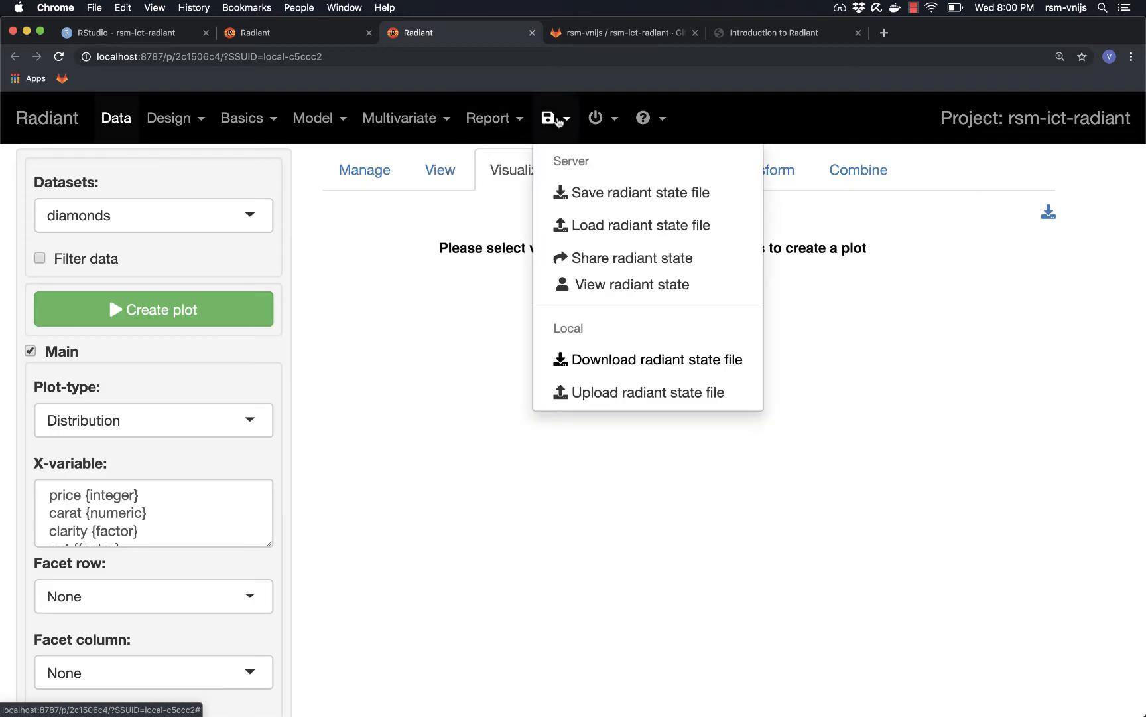
left_click(592, 226)
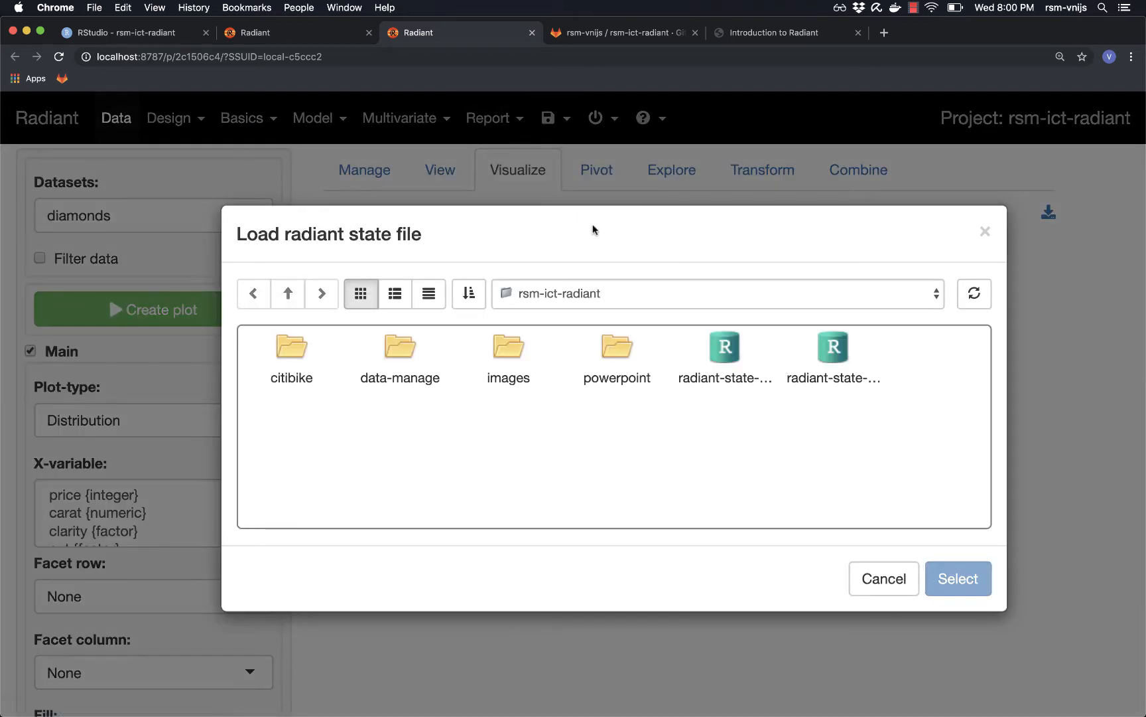
left_click(727, 361)
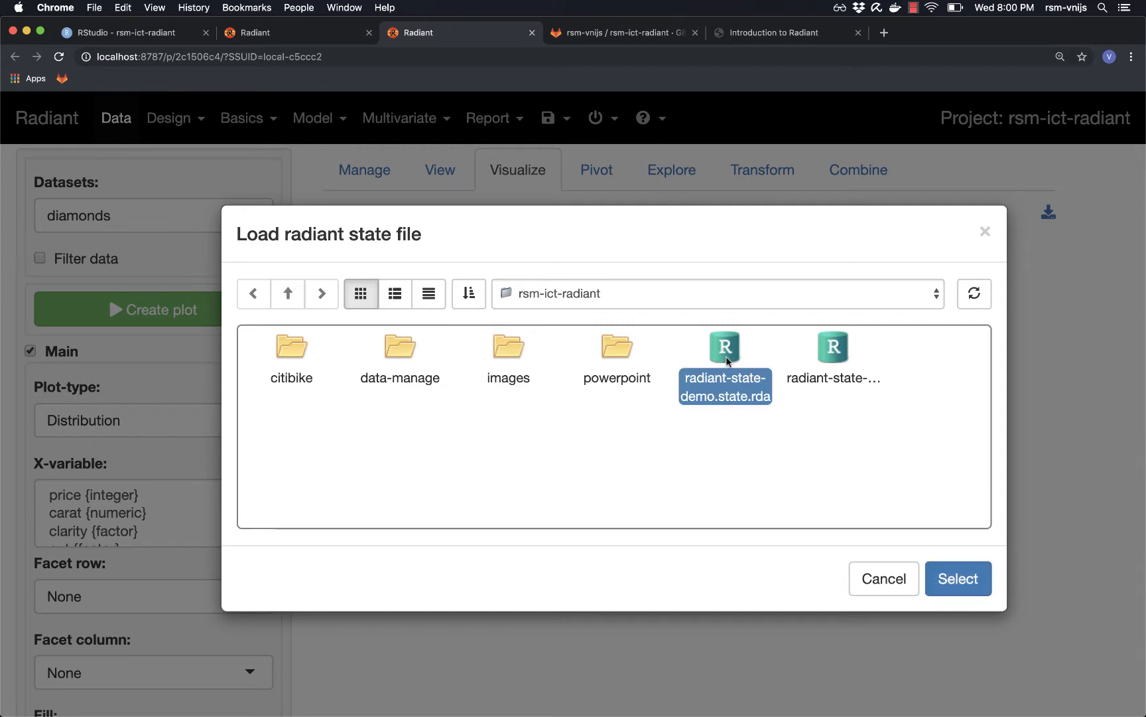
left_click(958, 579)
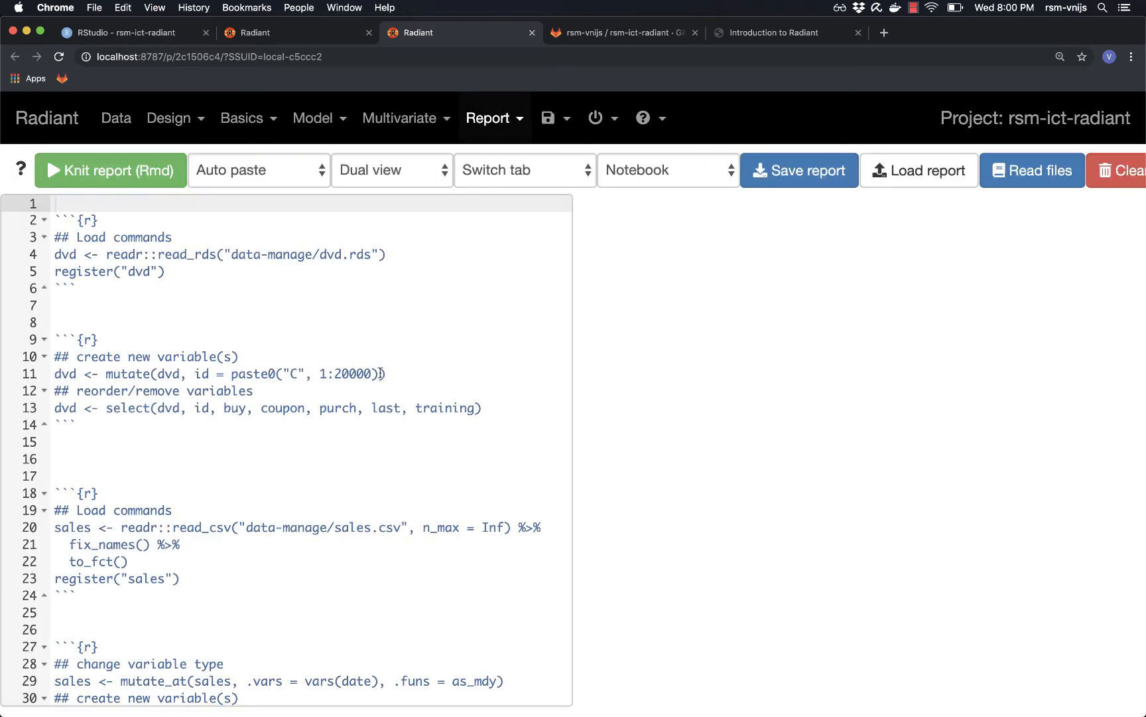
- Check the visualize chunk at the end of the restored Rmd report and knit the report
scroll(317, 455, "down", 10)
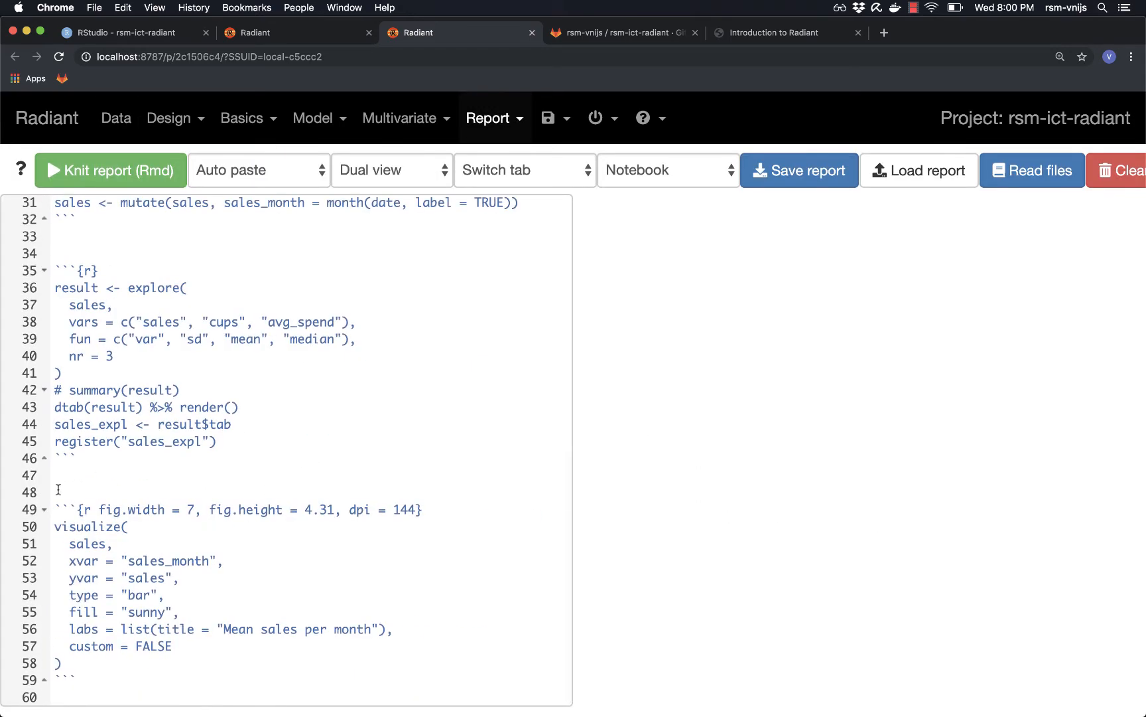
left_click_drag(58, 489, 169, 715)
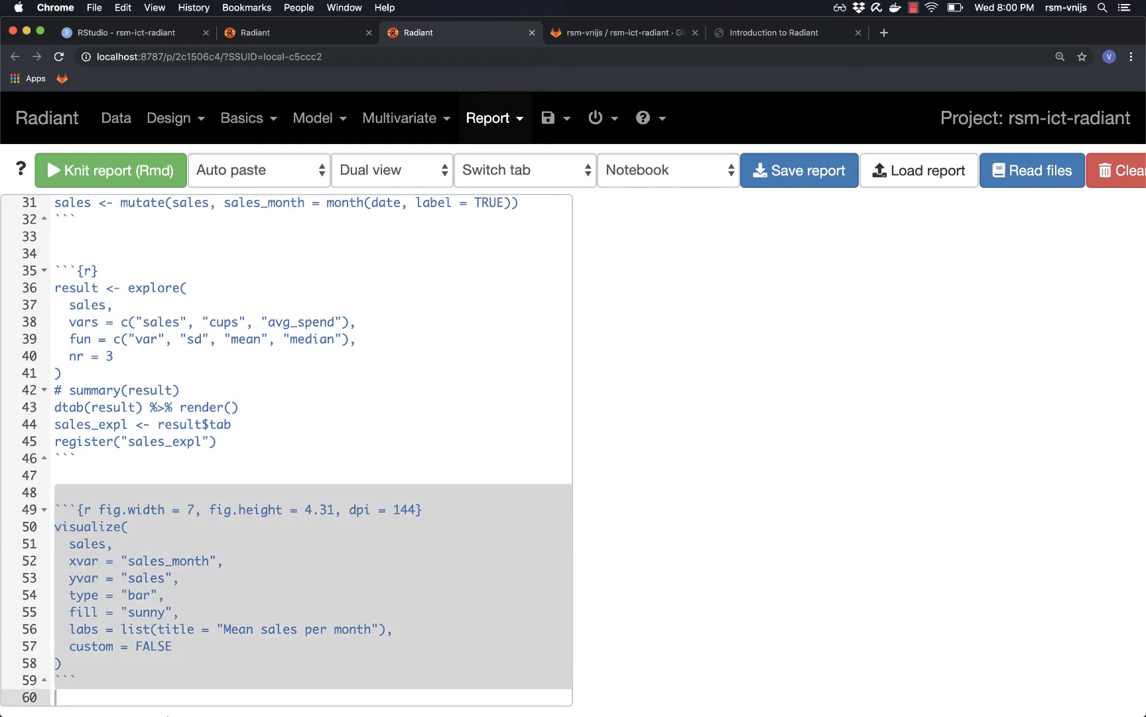
left_click(254, 478)
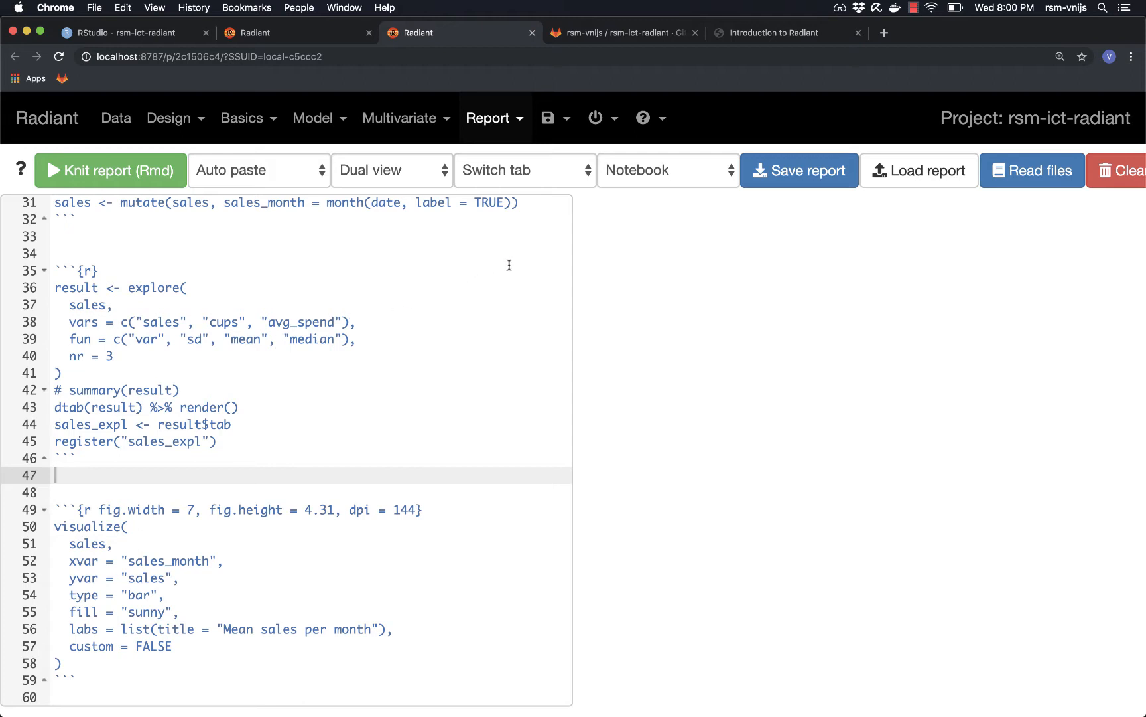
left_click(116, 172)
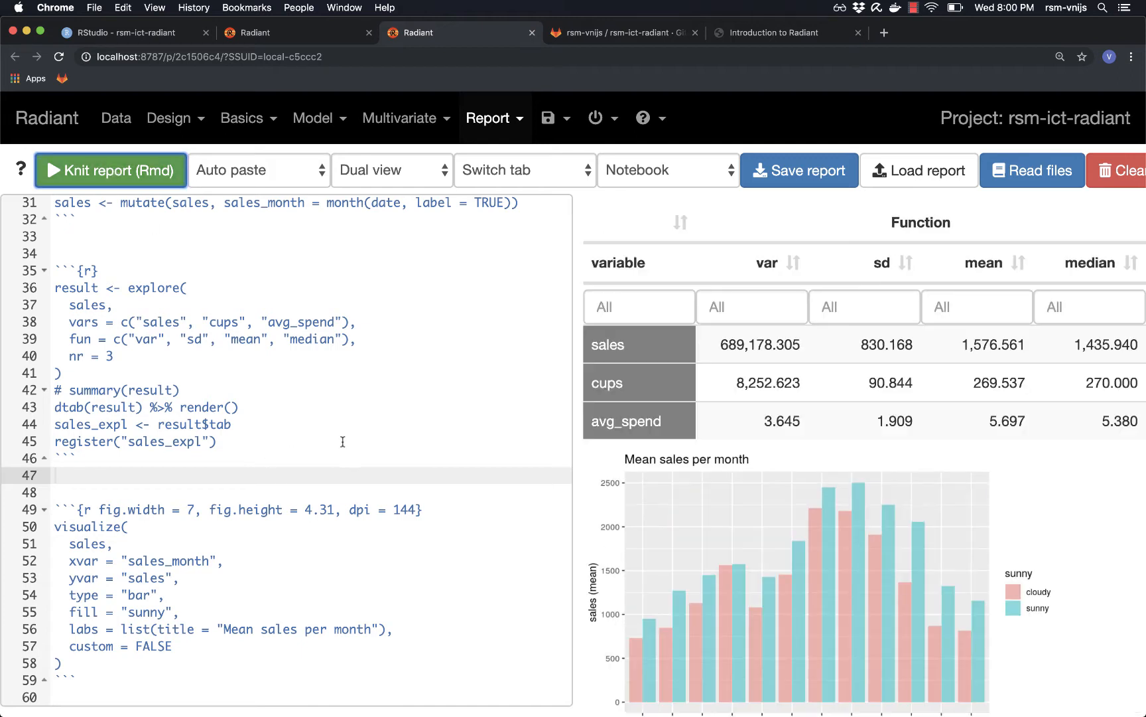
scroll(796, 416, "down", 1)
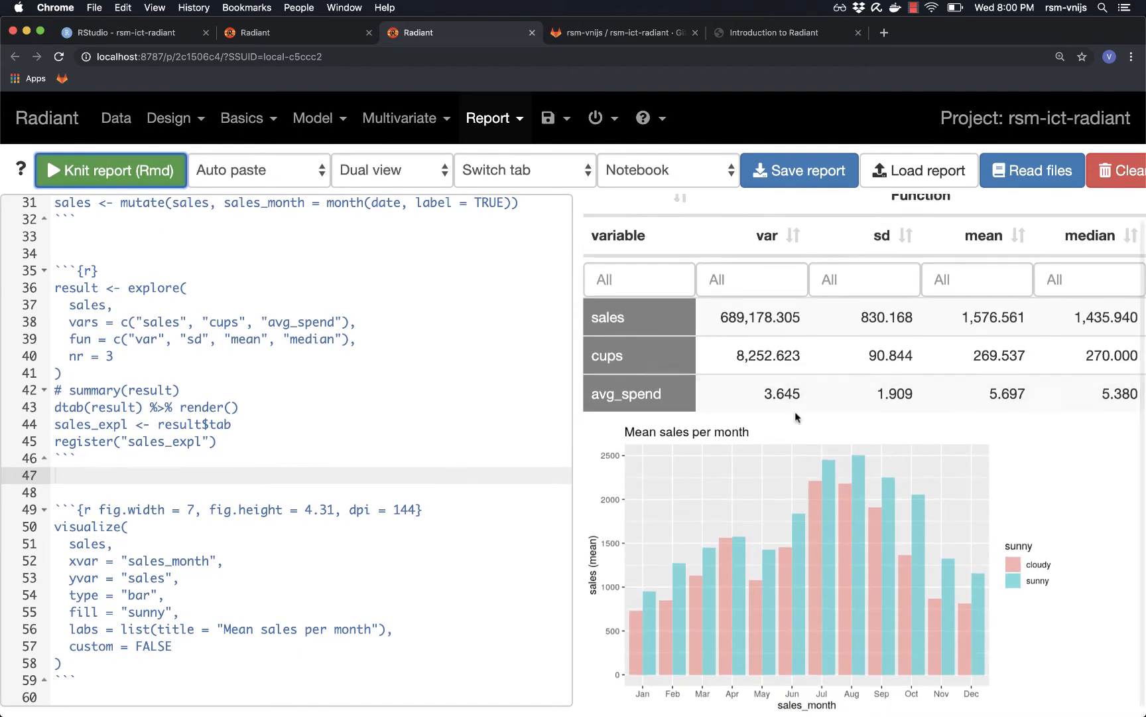
- Review the report code from the dvd load commands through to the mean sales per month chart
scroll(796, 417, "up", 1)
left_click(369, 340)
scroll(370, 340, "up", 10)
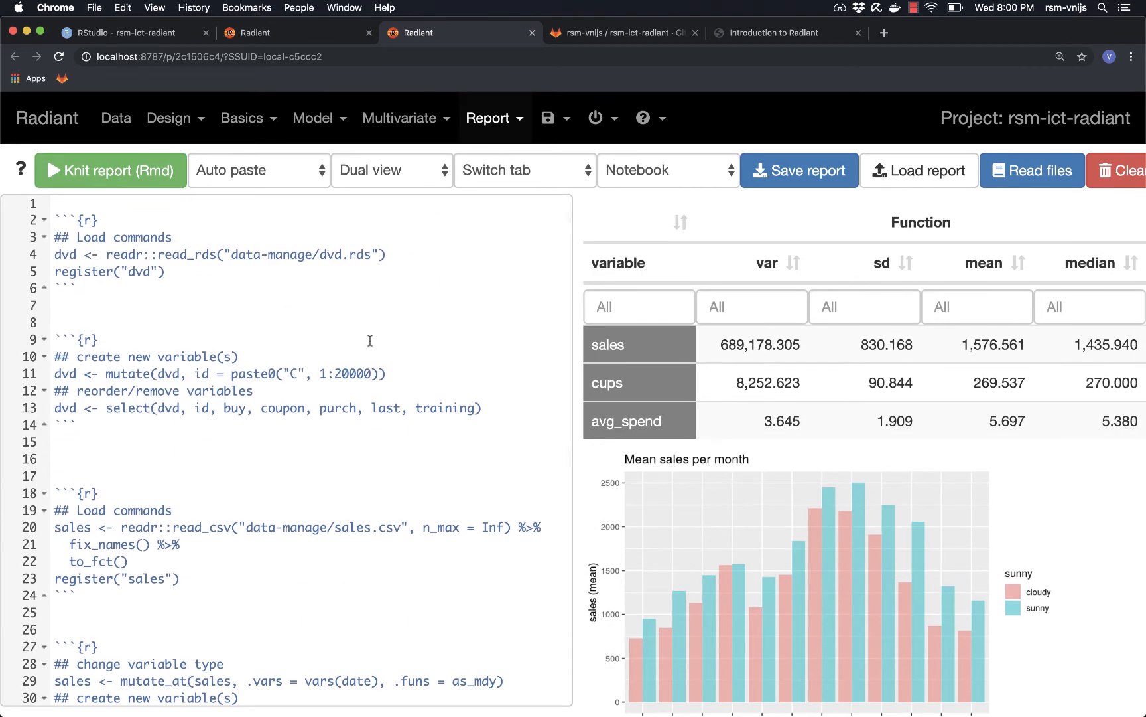
scroll(370, 340, "down", 1)
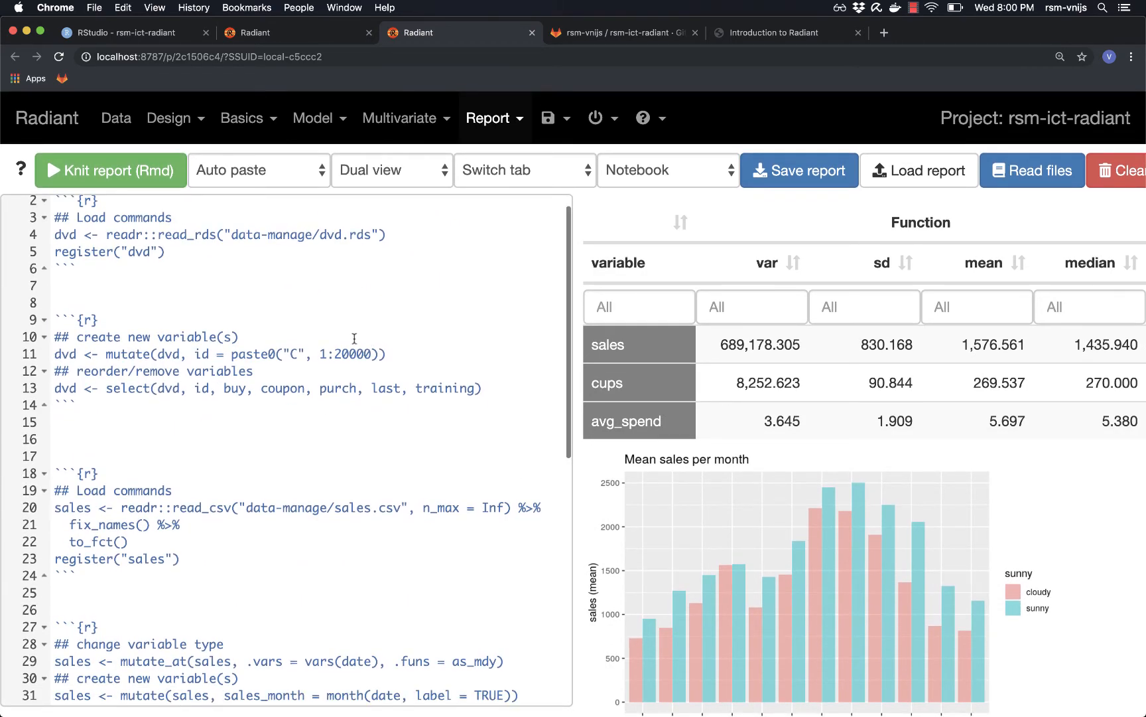
scroll(202, 408, "down", 8)
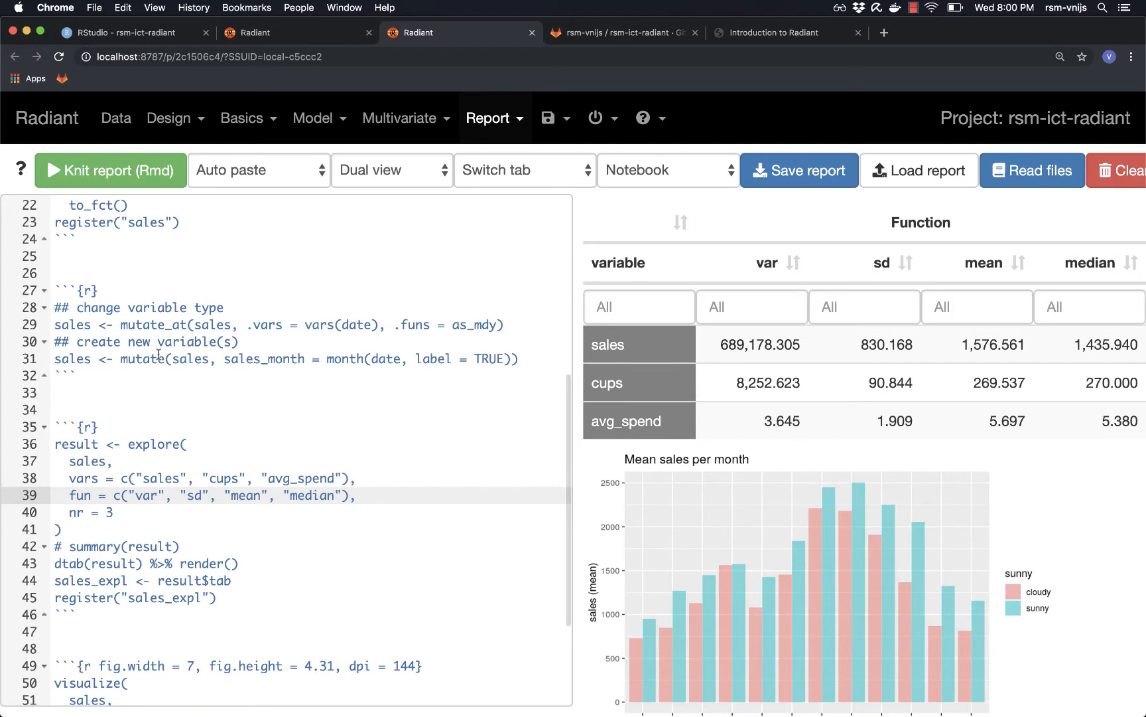
scroll(186, 398, "down", 3)
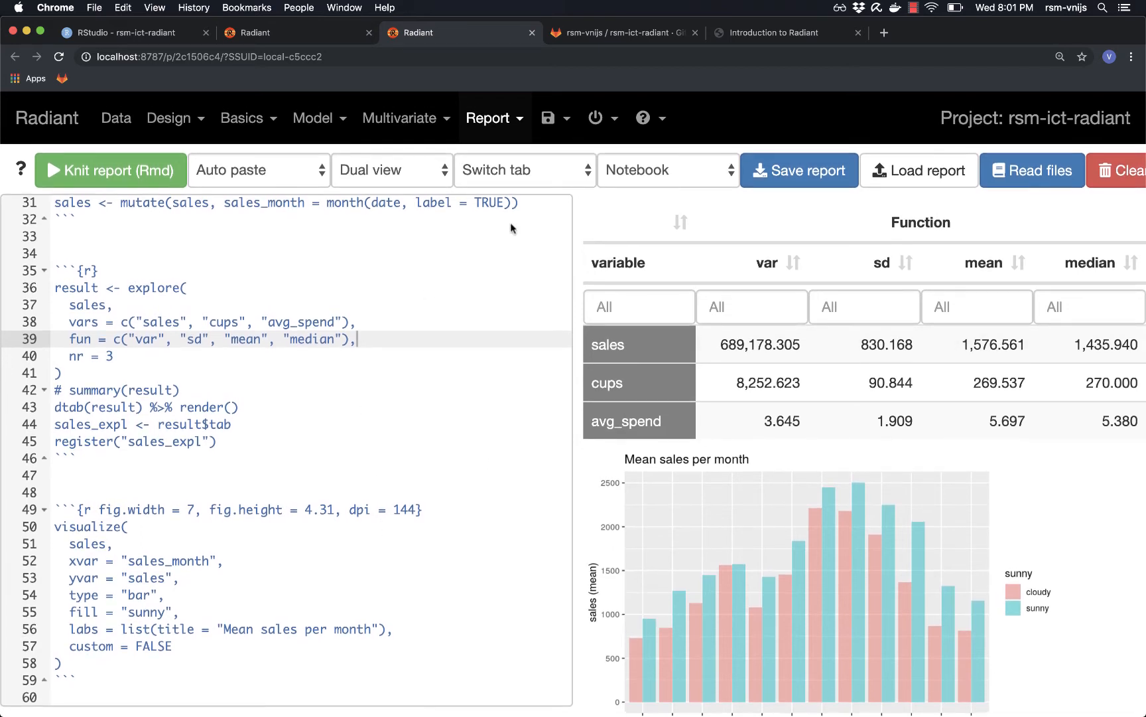
- Save the report in Notebook format as radiant-report-demo in the rsm-ict-radiant folder
left_click(671, 170)
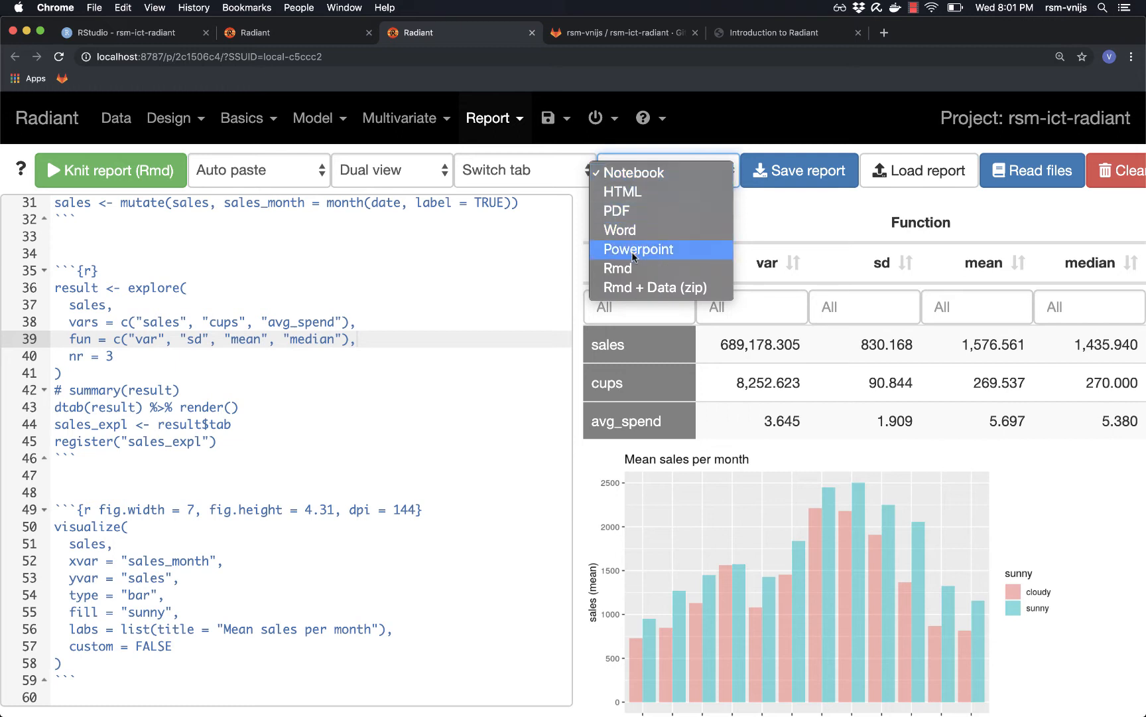
left_click(635, 174)
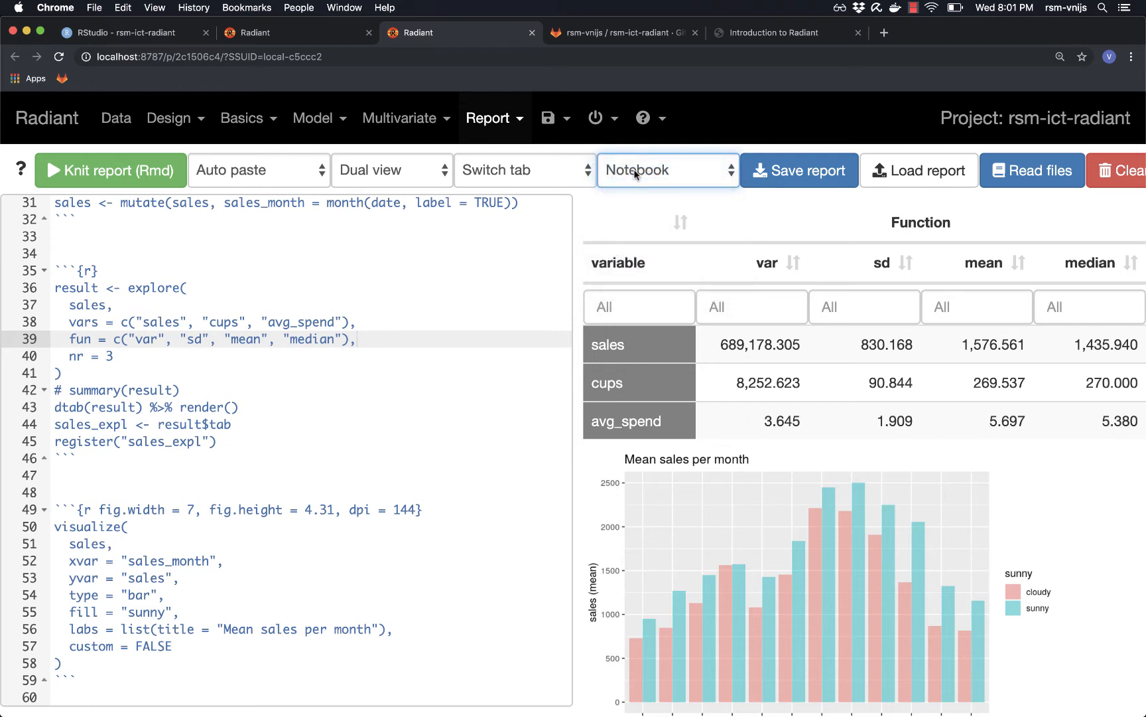
left_click(802, 174)
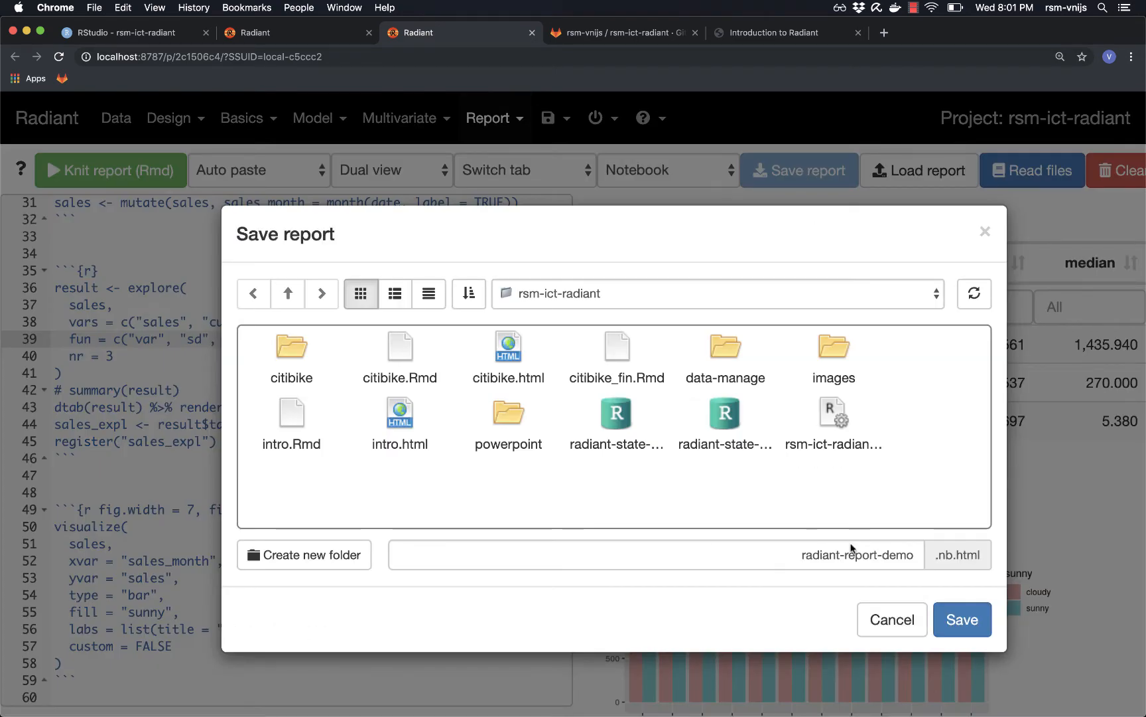
left_click(964, 620)
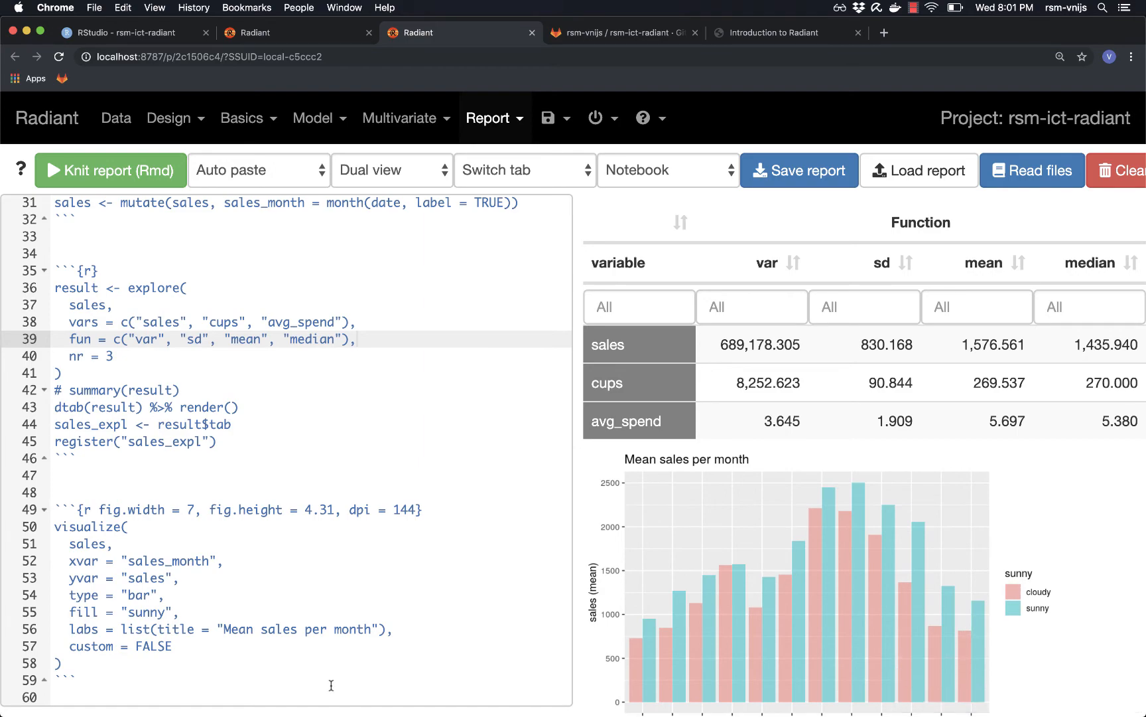
- Switch to Finder and open radiant-report-demo.nb.html from the rsm-ict-radiant folder in git
key("ctrl+Up")
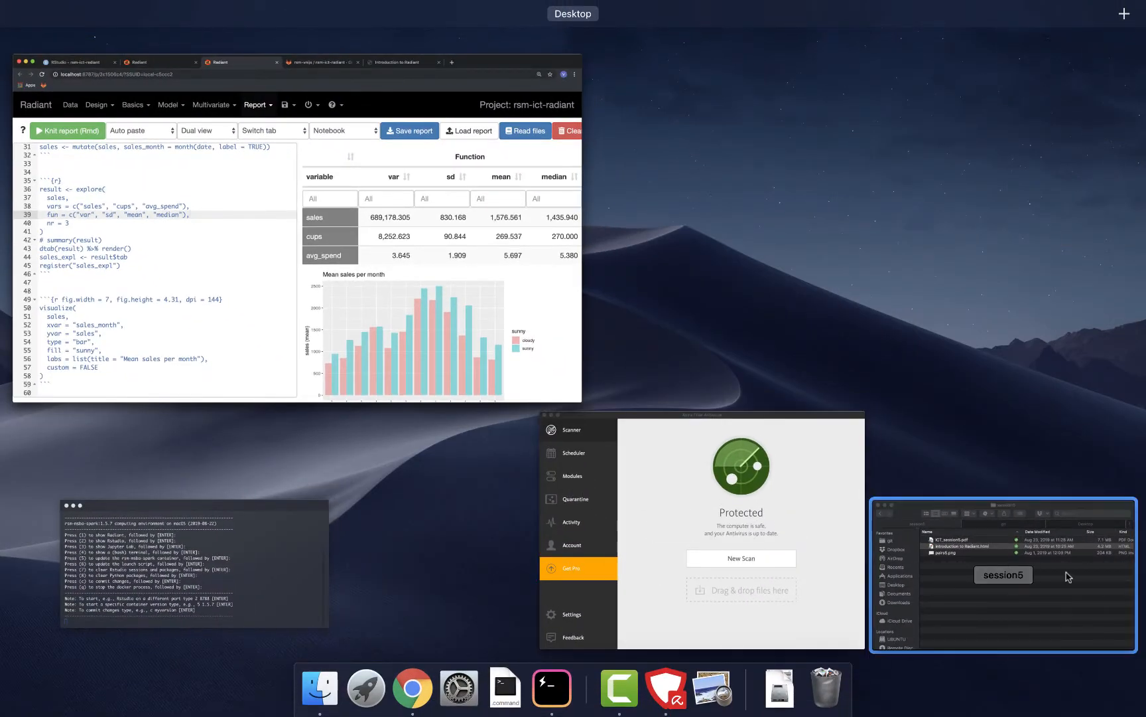
left_click(1027, 586)
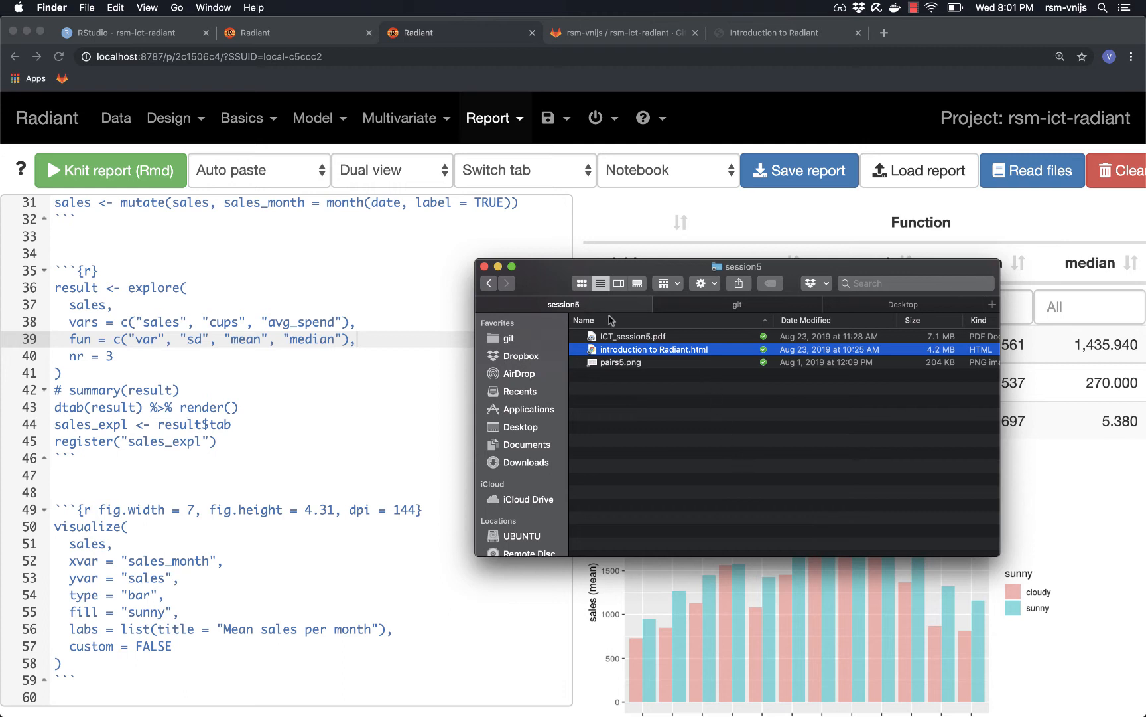
left_click(728, 306)
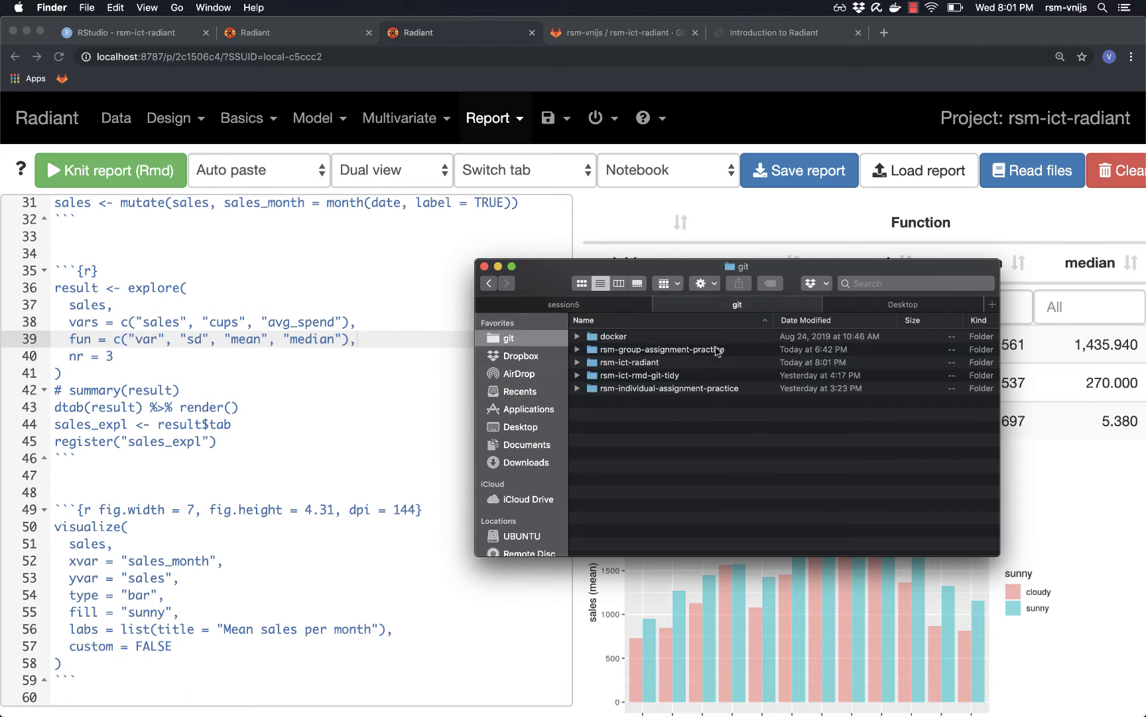
double_click(639, 367)
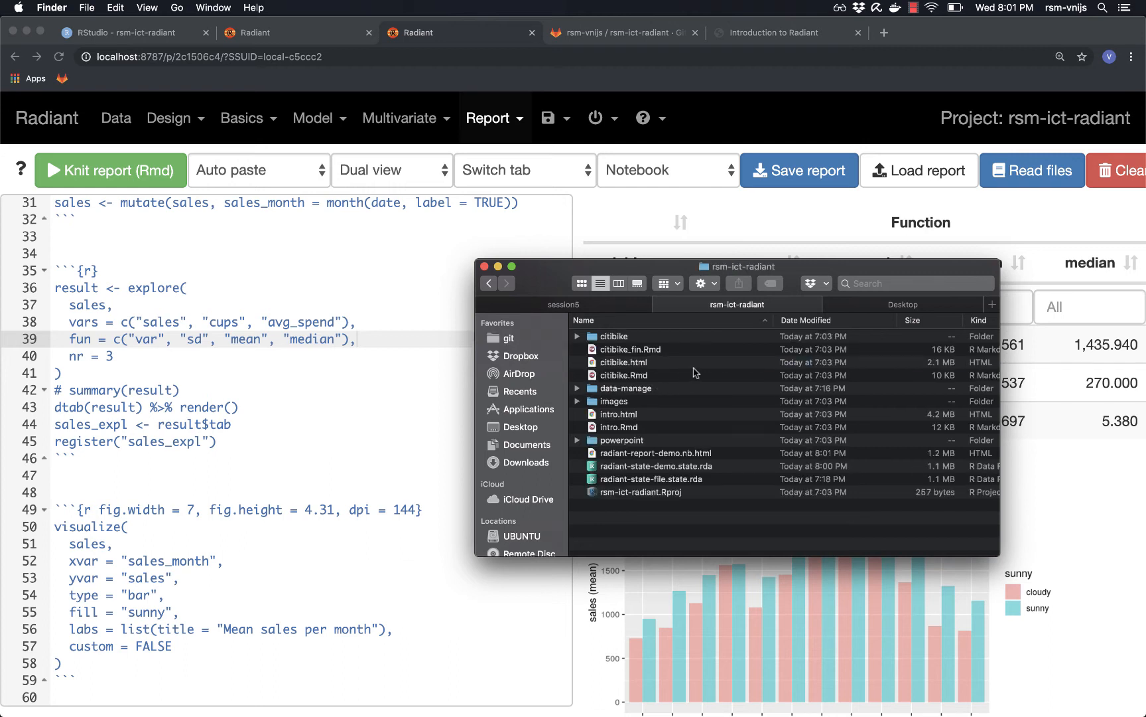
left_click(629, 456)
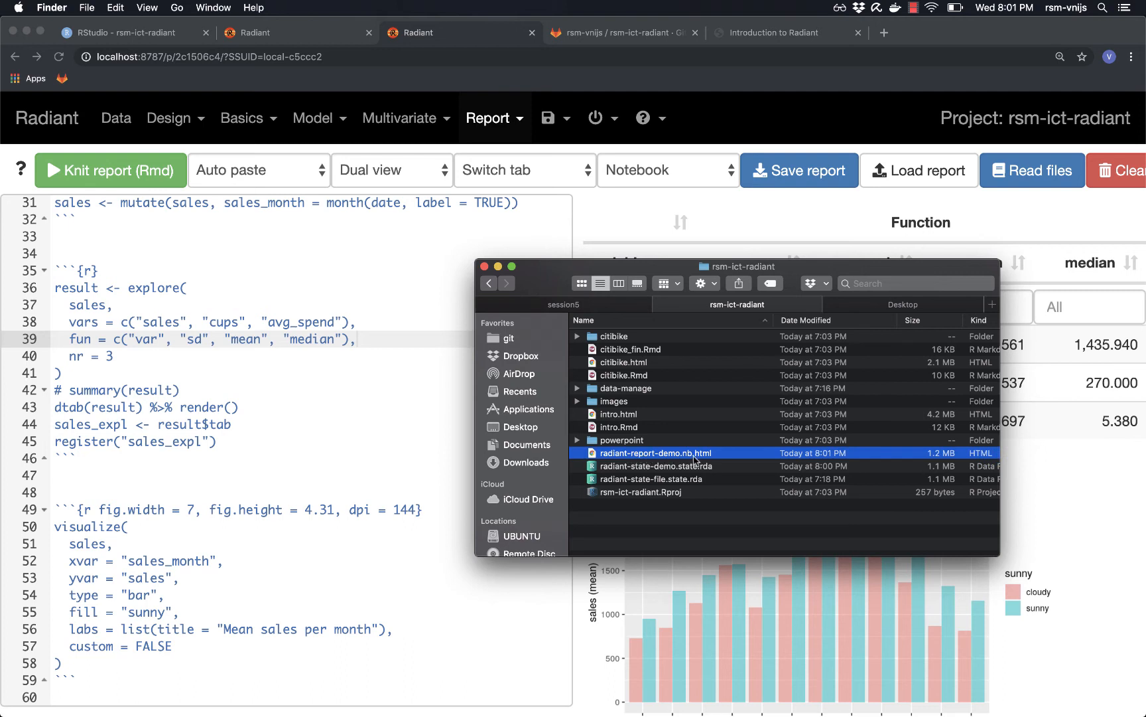
left_click(658, 457)
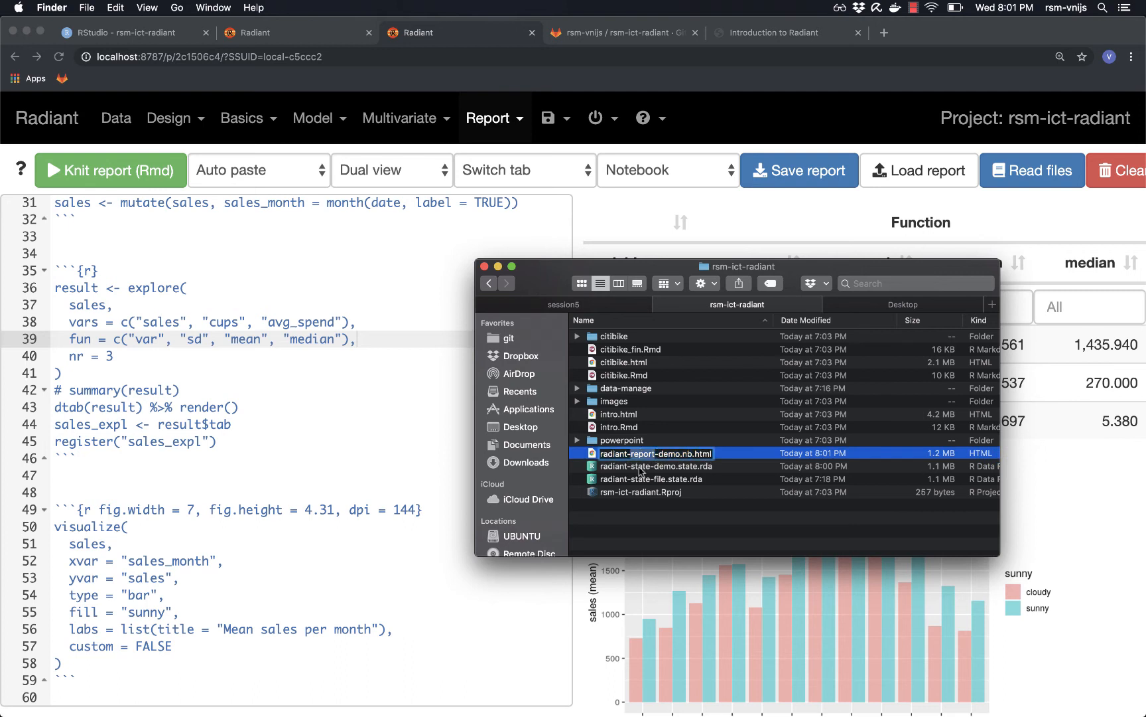
double_click(641, 456)
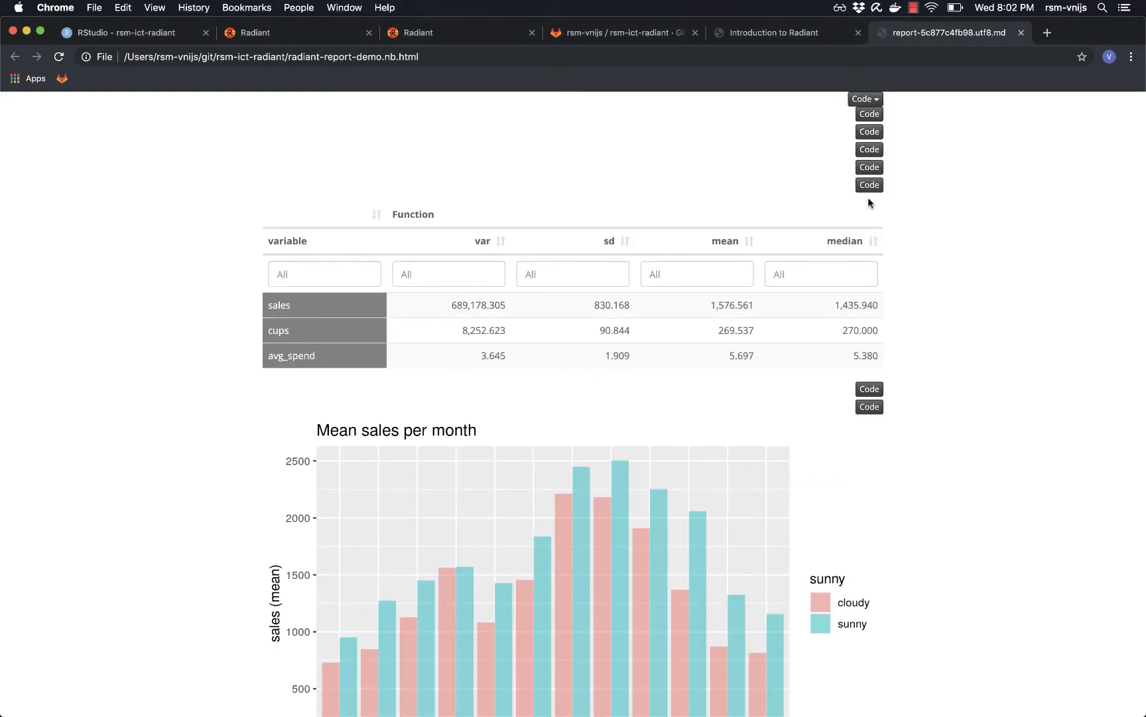
- Show all code in the notebook, look through the chunks, and hide all code again
left_click(875, 100)
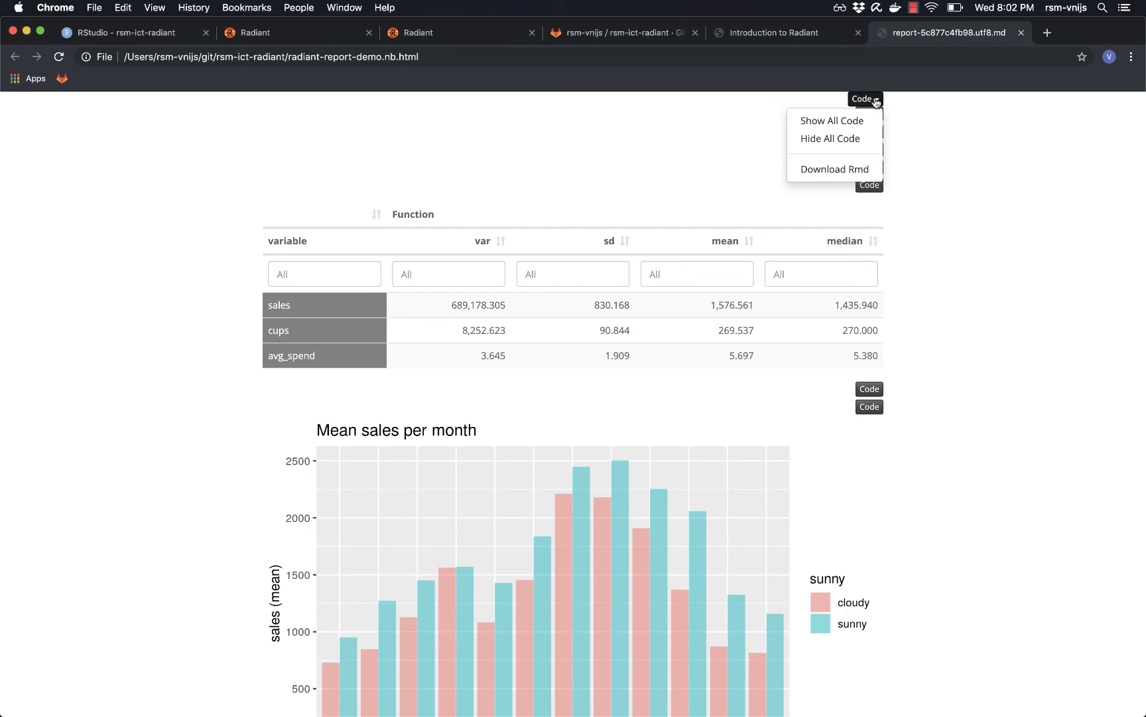
left_click(837, 122)
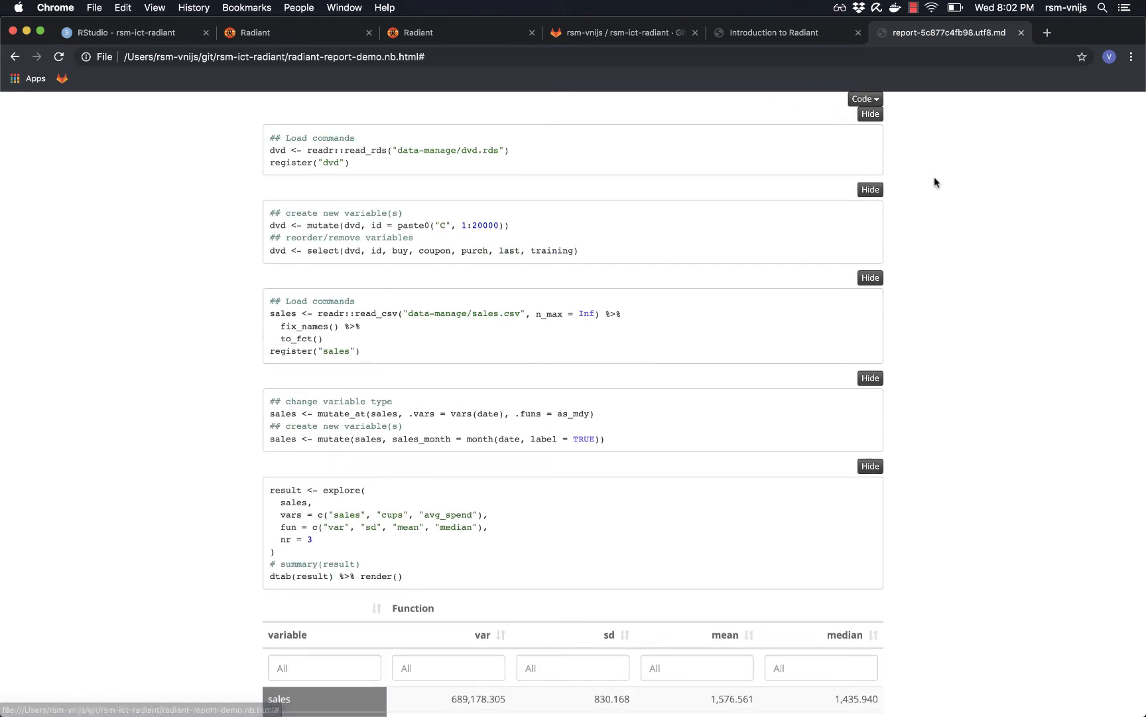
scroll(533, 159, "down", 5)
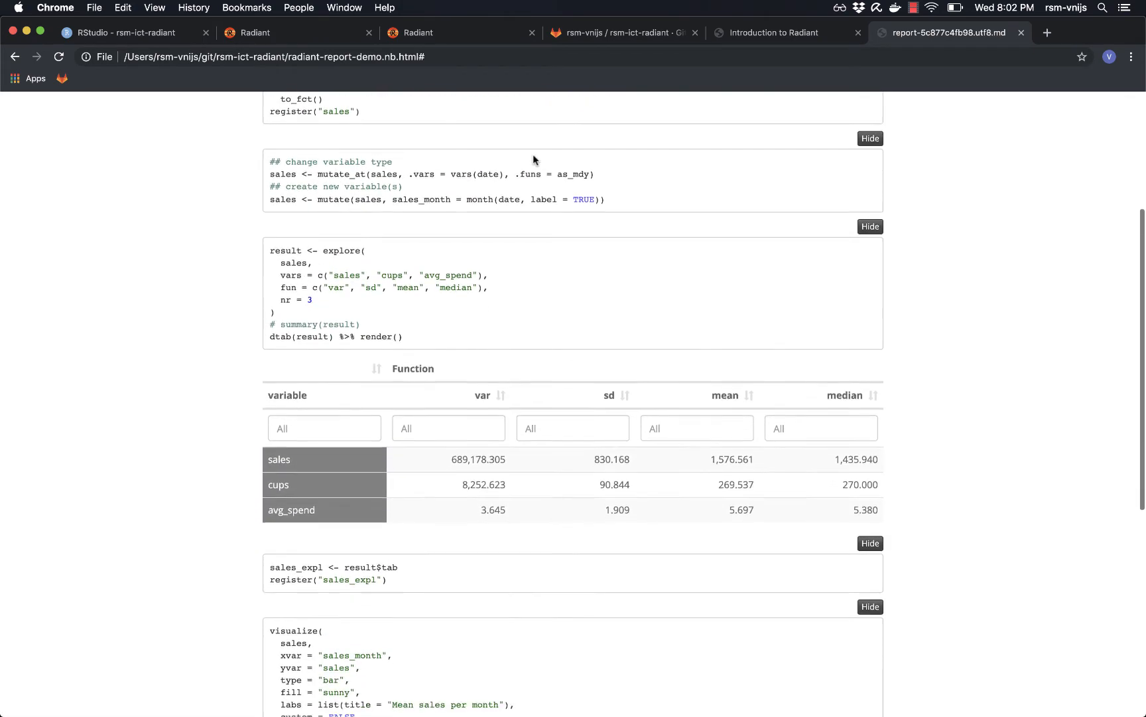
scroll(532, 159, "up", 5)
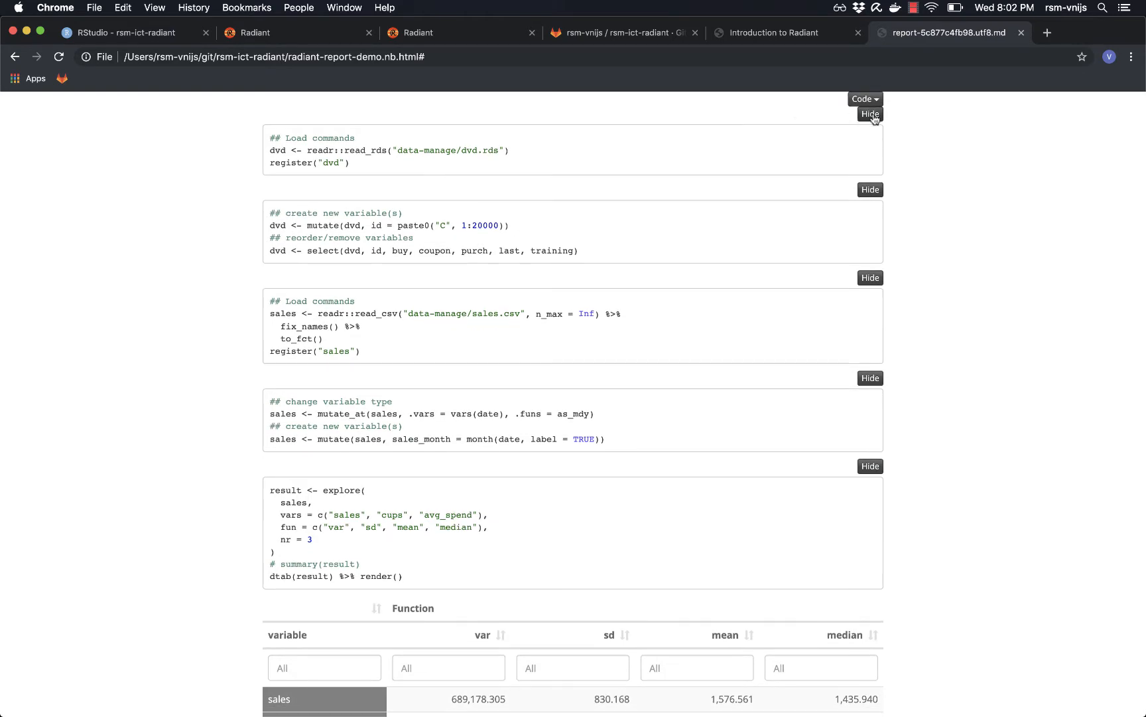
left_click(865, 100)
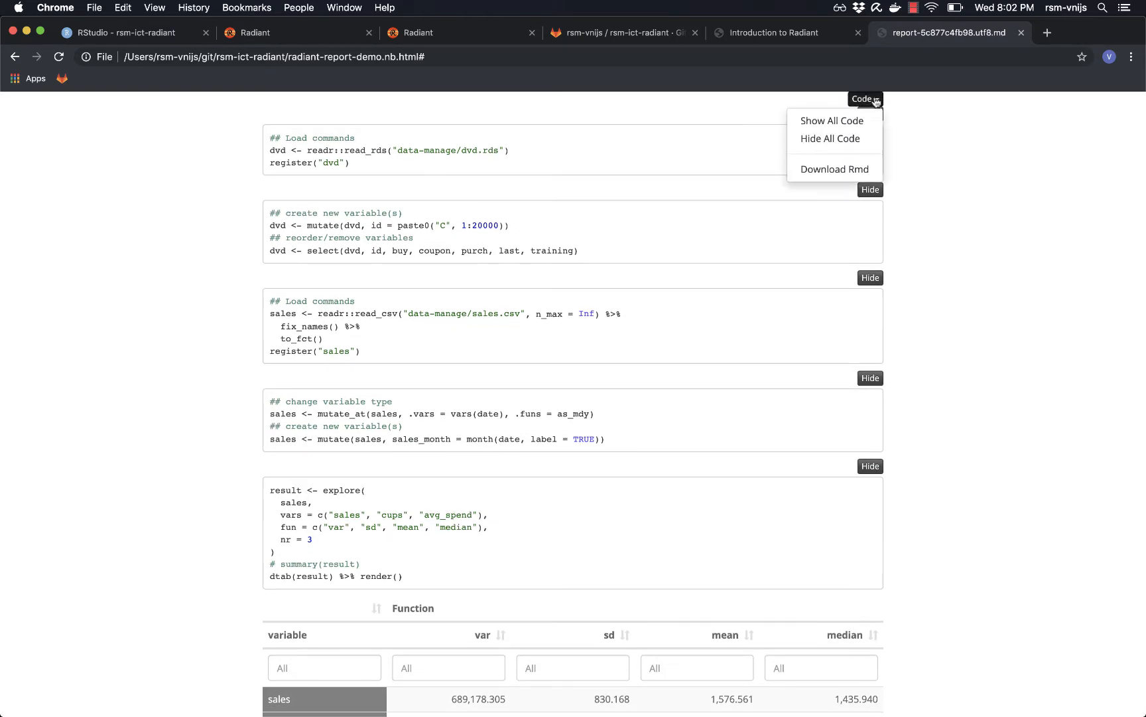
left_click(853, 140)
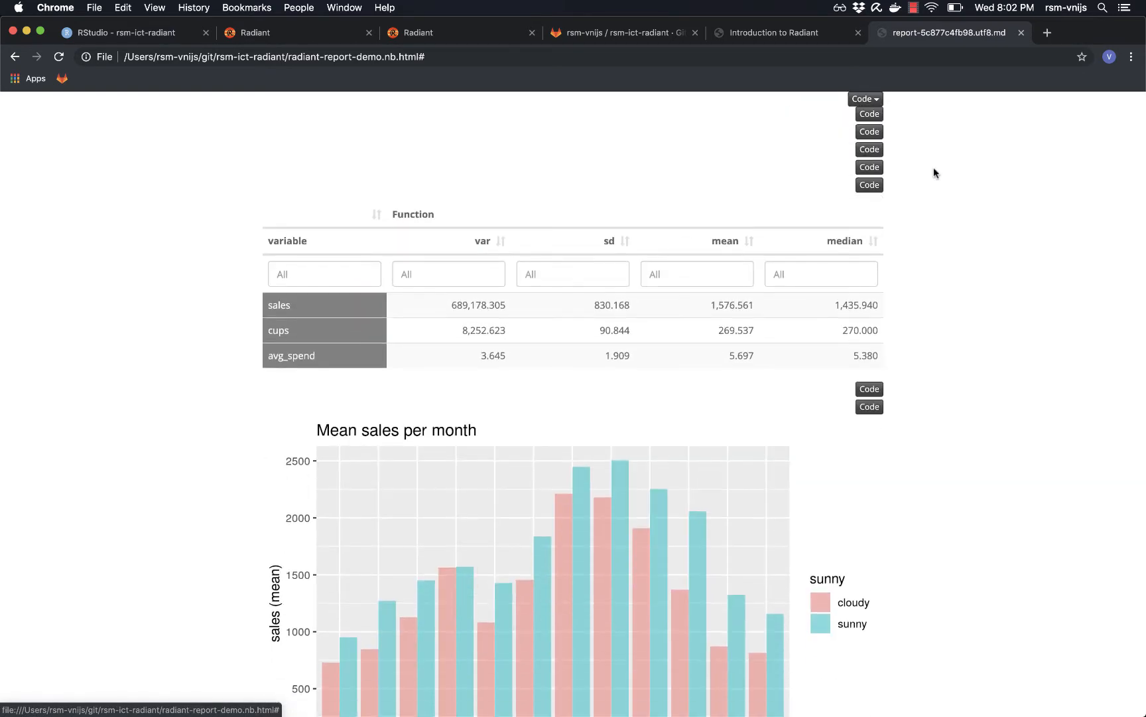
- Expand the explore code chunk above the summary table to view it, then collapse it
left_click(869, 186)
left_click(869, 185)
left_click(869, 186)
left_click(869, 186)
scroll(949, 310, "down", 3)
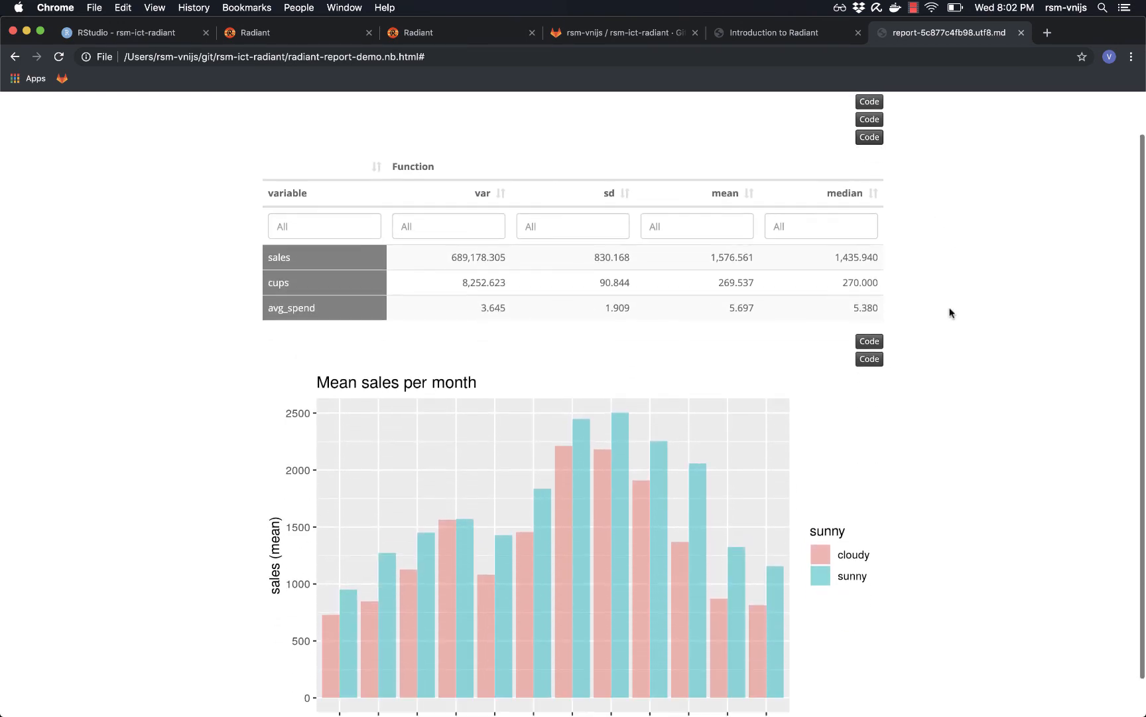
left_click(870, 136)
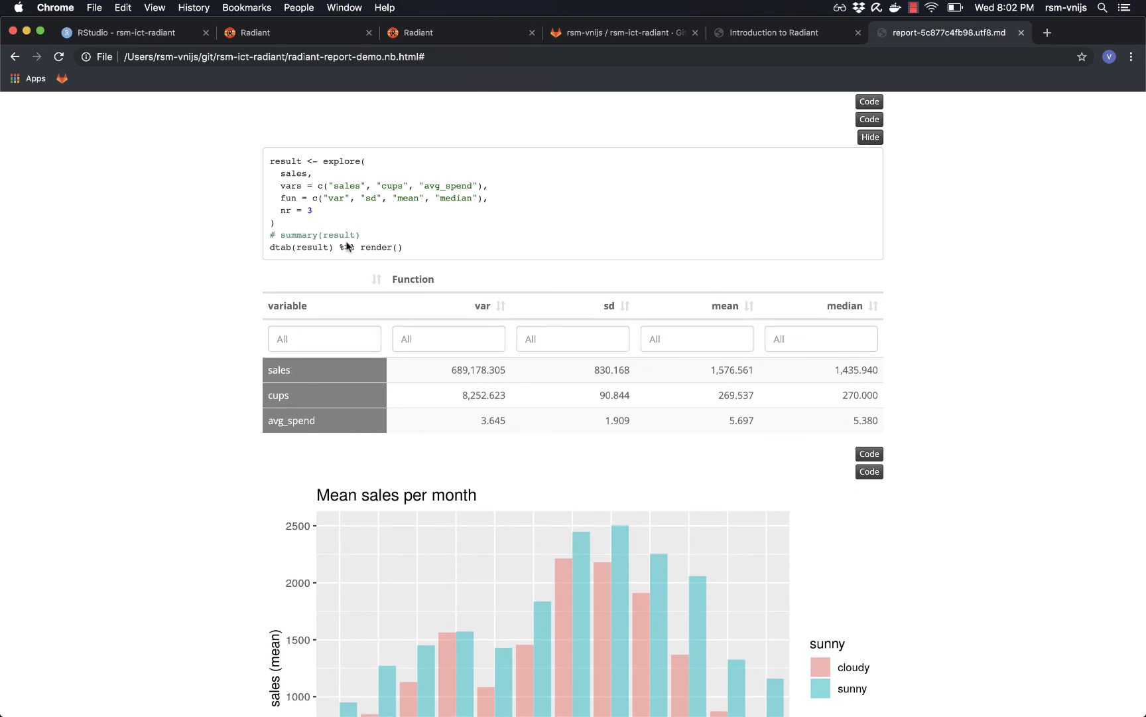
left_click(871, 137)
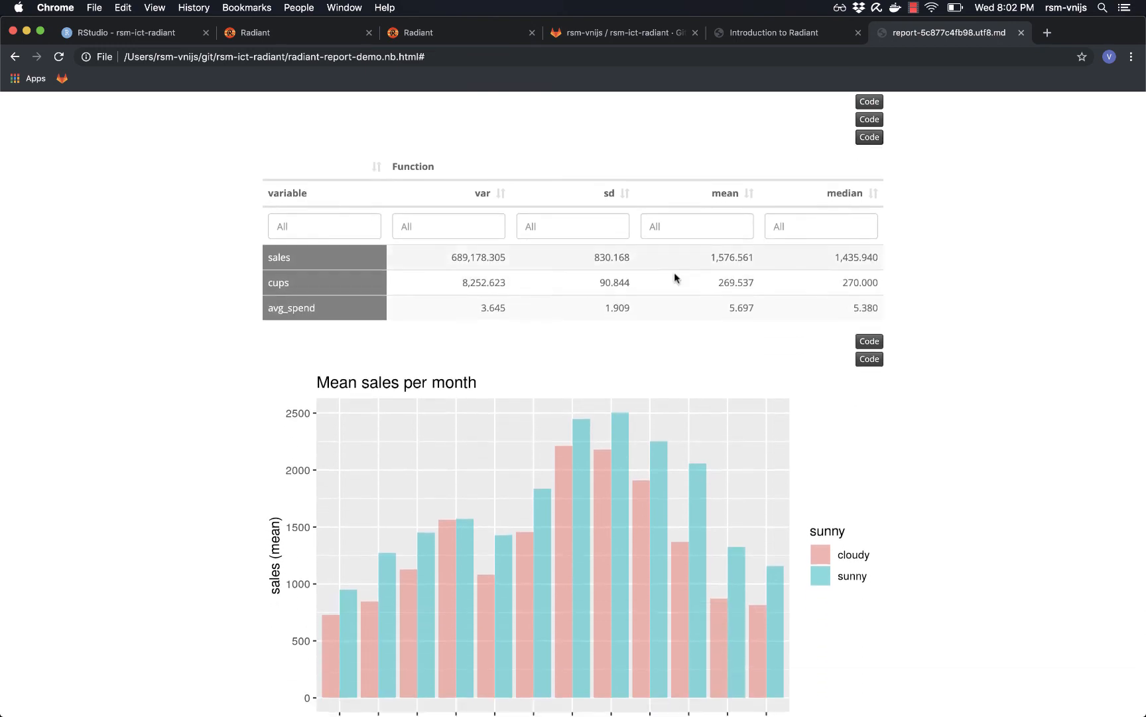
- Sort the summary table by var and then ascending by mean, and view the mean column's range filter and the chart
left_click(482, 194)
left_click(483, 194)
left_click(483, 194)
left_click(482, 194)
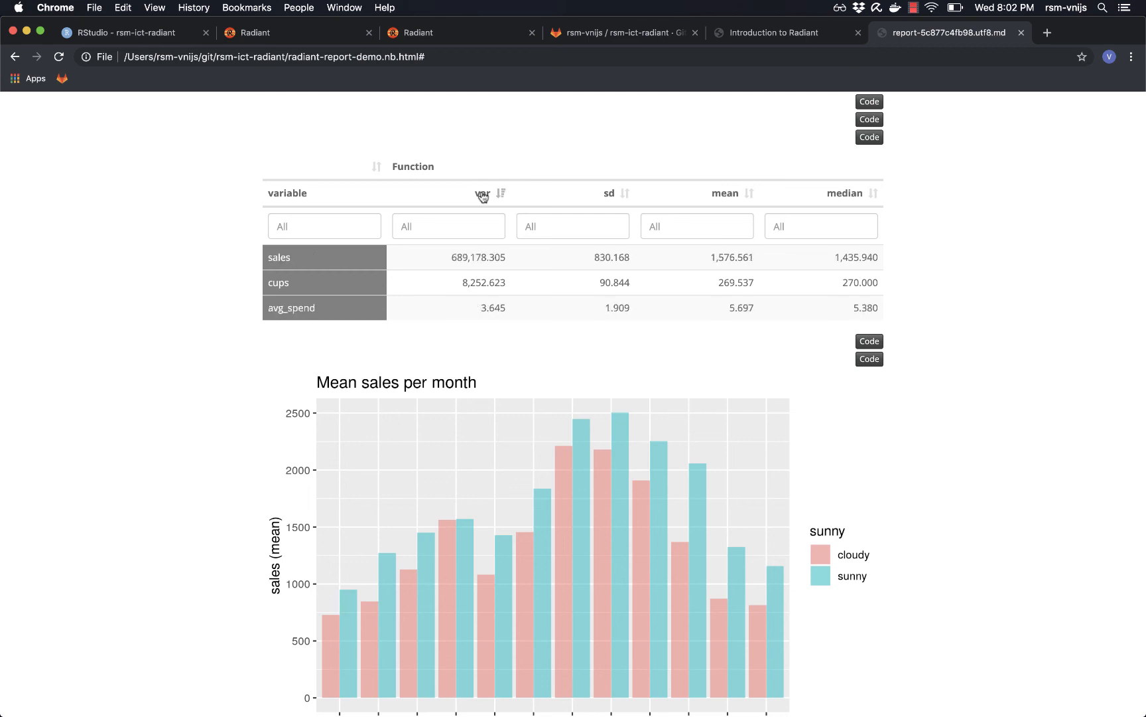
left_click(733, 194)
left_click(709, 221)
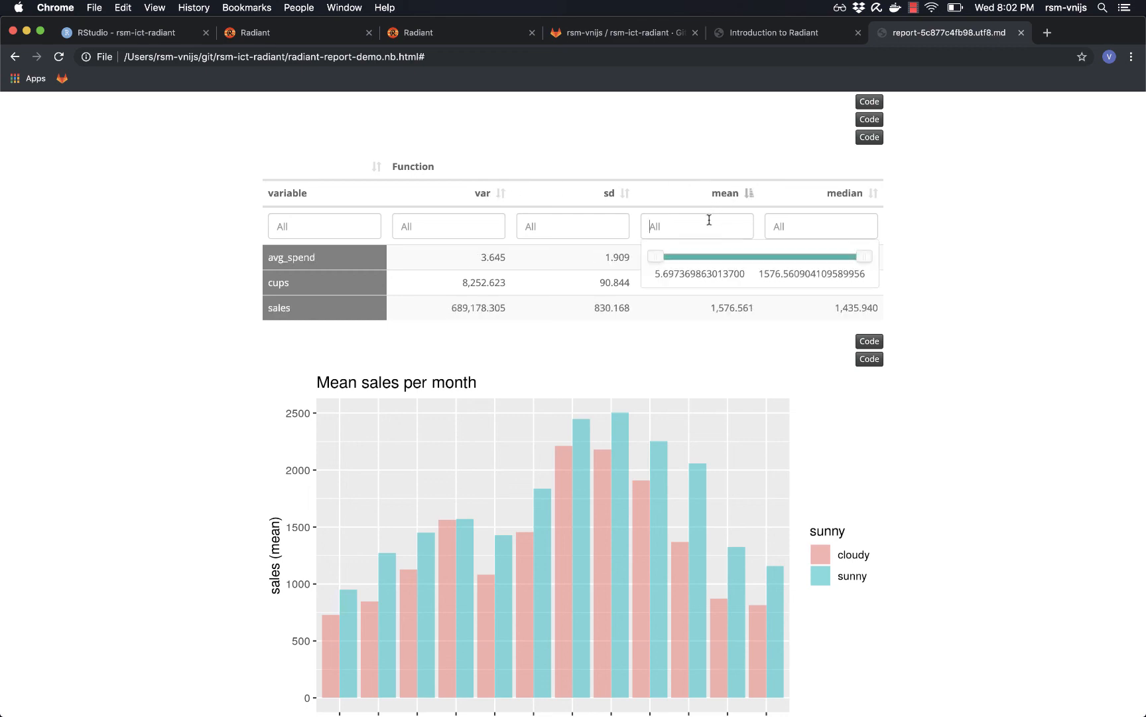
left_click(987, 349)
scroll(883, 456, "down", 2)
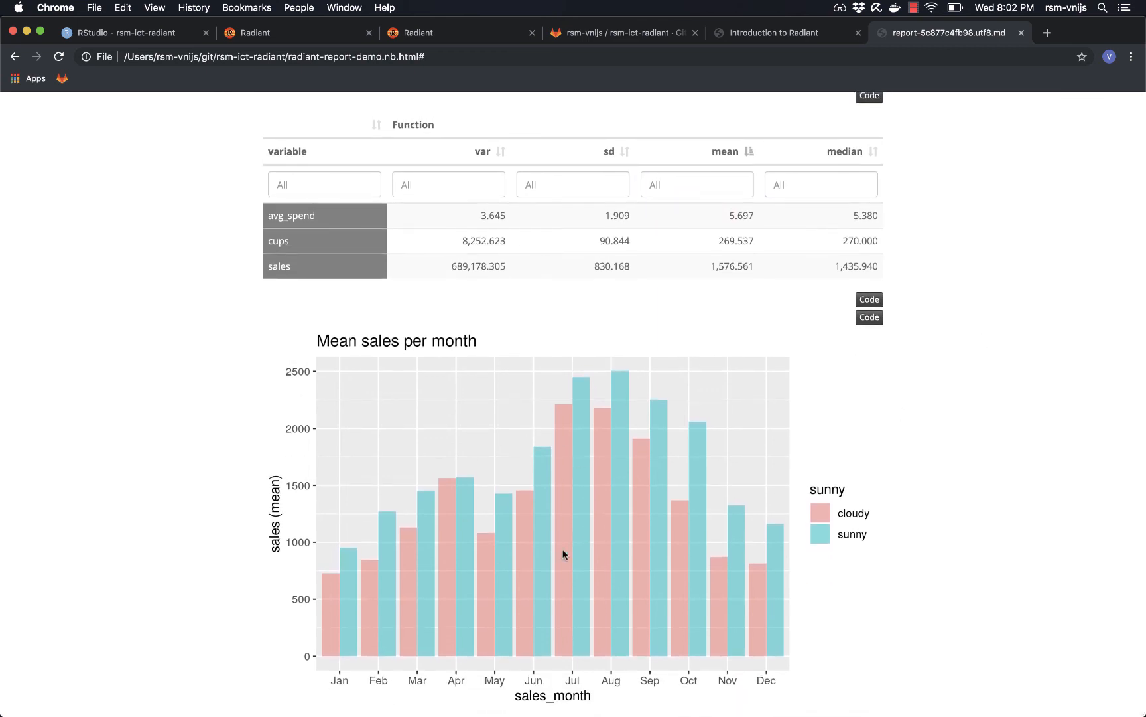